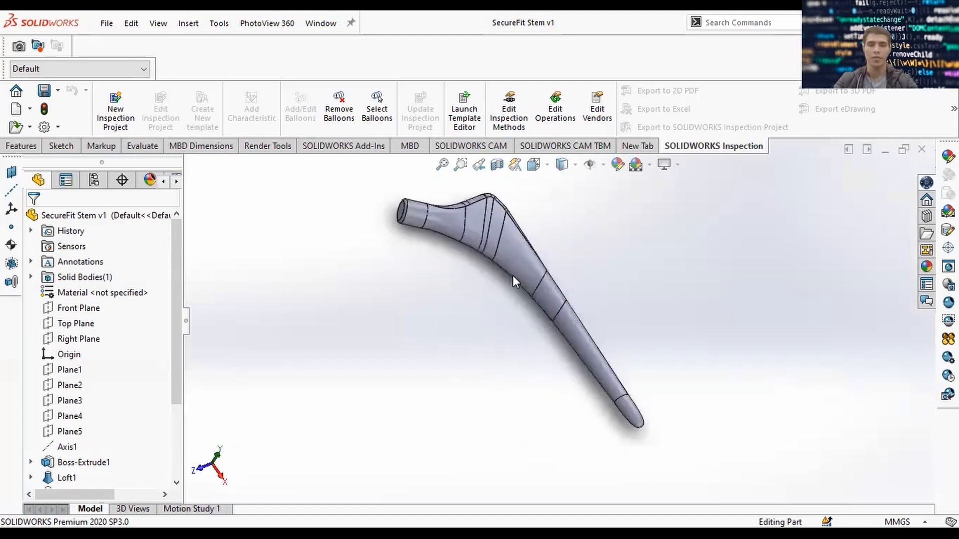
pyautogui.moveTo(166, 323); pyautogui.dragTo(176, 398)
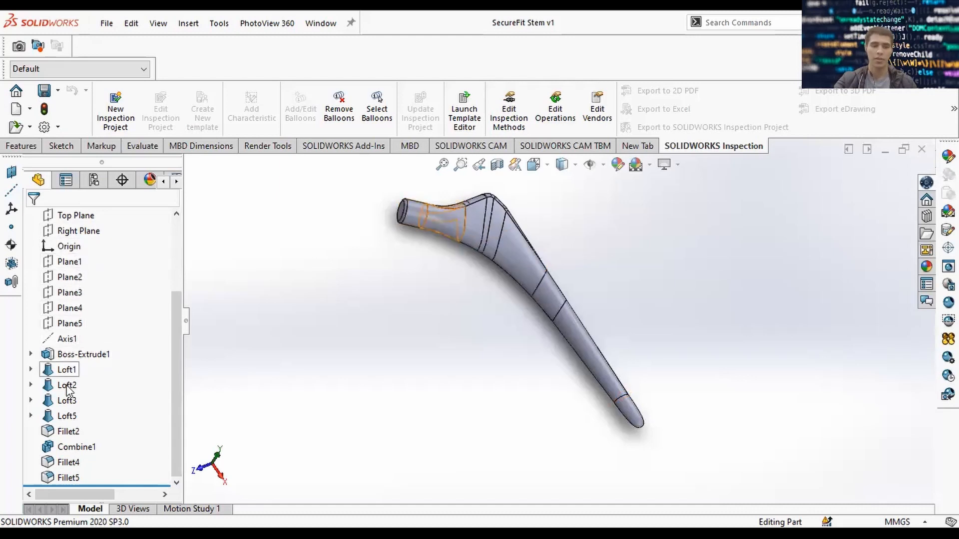
pyautogui.scroll(2, 77, 451)
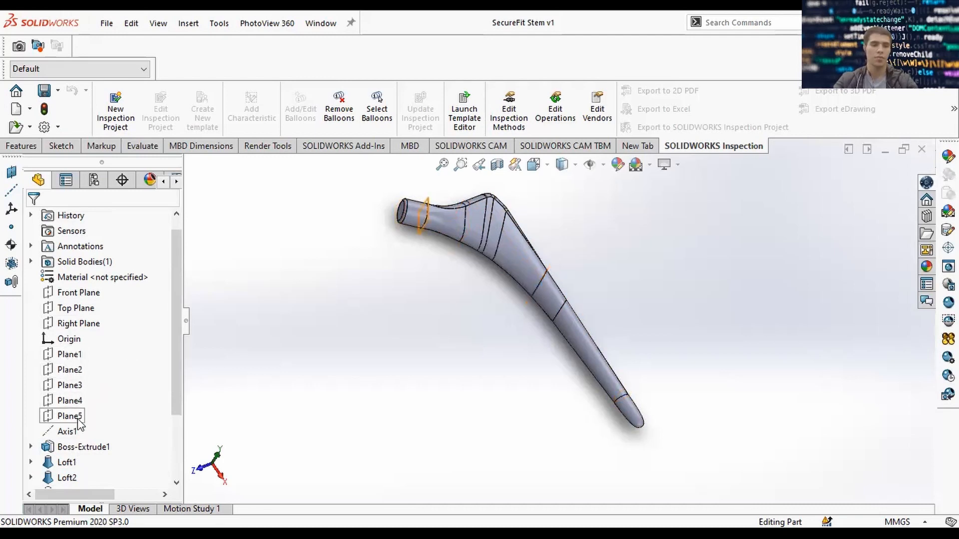
pyautogui.scroll(-2, 74, 372)
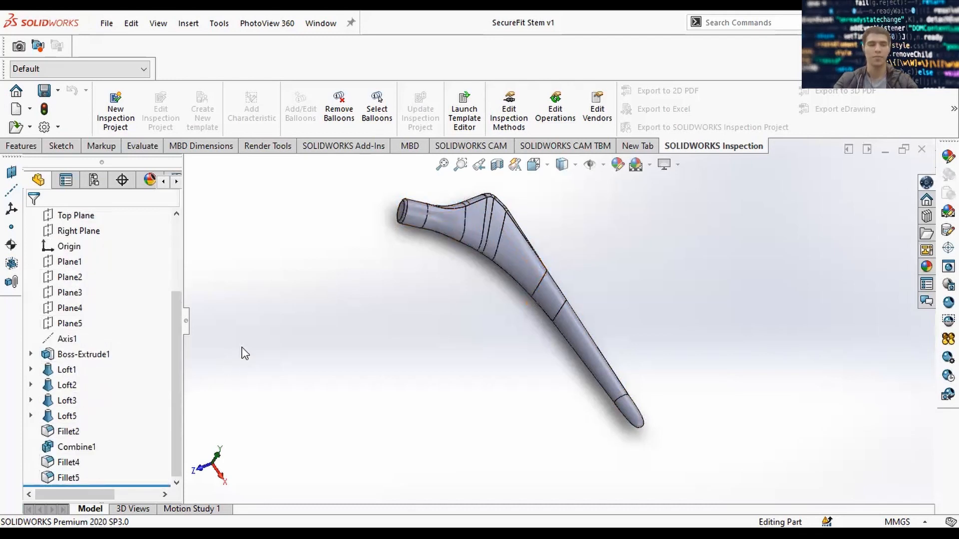
# Create a new part document and check its unit system.
pyautogui.click(102, 25)
pyautogui.click(130, 46)
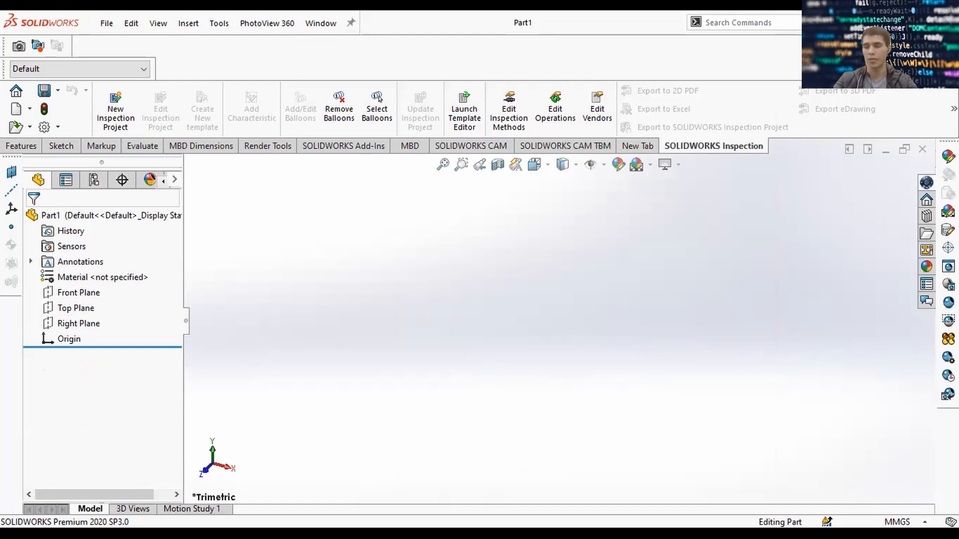
pyautogui.click(902, 522)
pyautogui.click(901, 522)
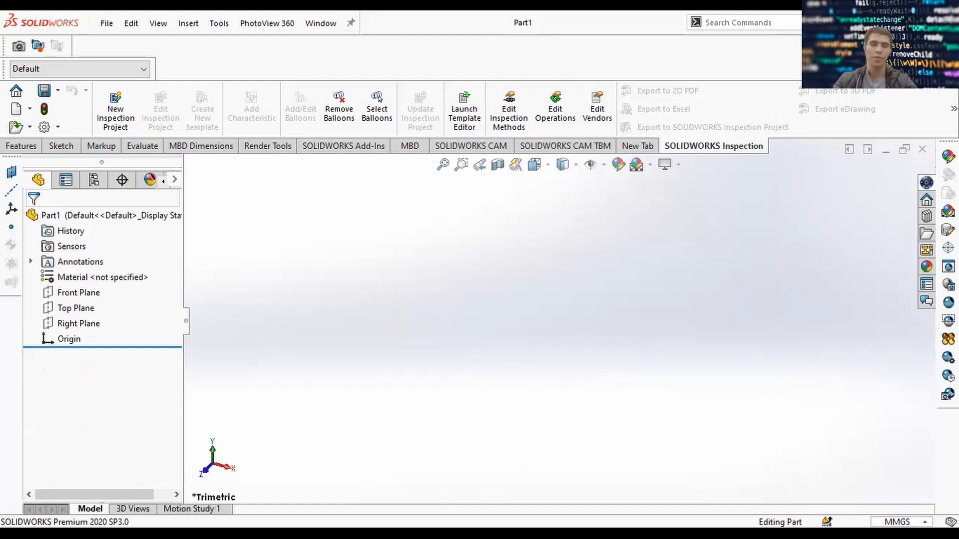
# Show the Top Plane, orient the view to Top, and start a sketch on that plane.
pyautogui.click(65, 307)
pyautogui.rightClick(79, 309)
pyautogui.click(111, 290)
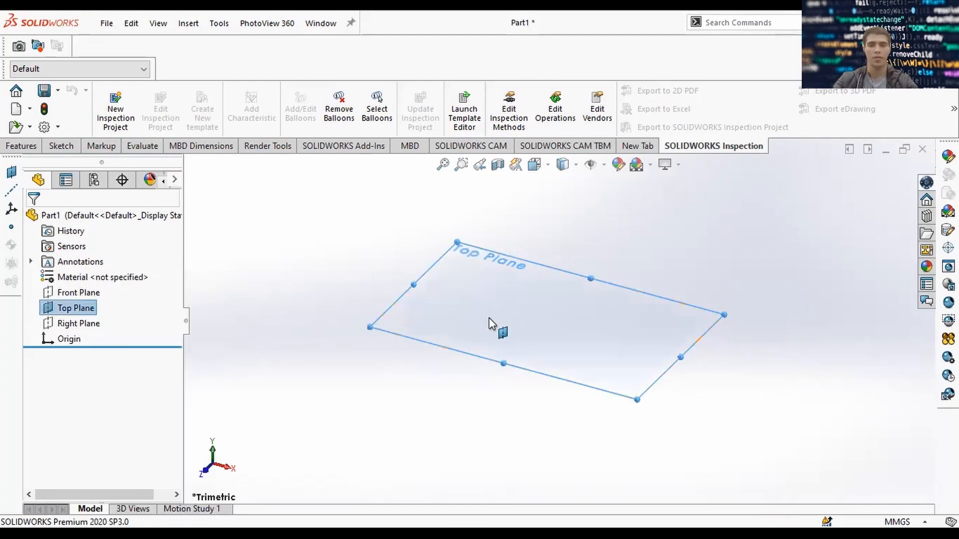
pyautogui.press('space')
pyautogui.click(444, 305)
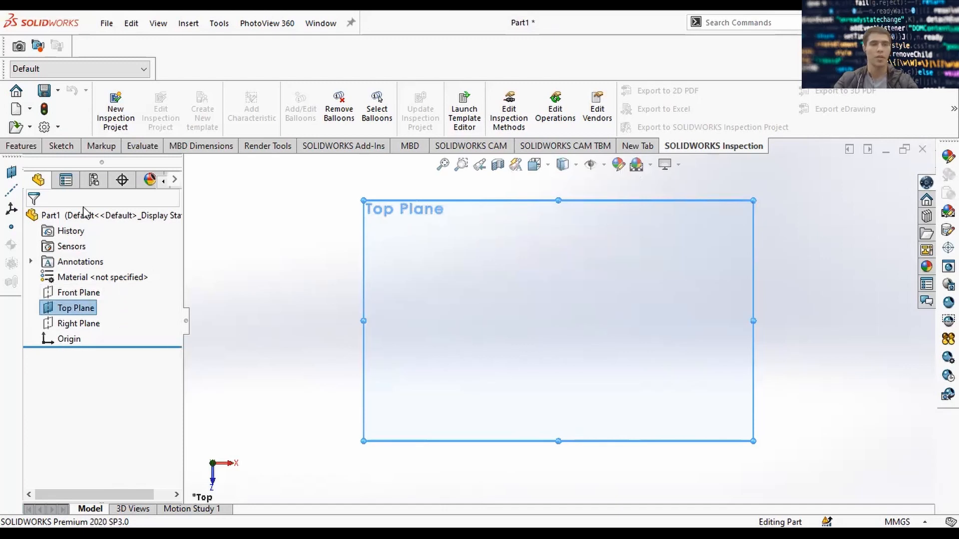
pyautogui.click(61, 146)
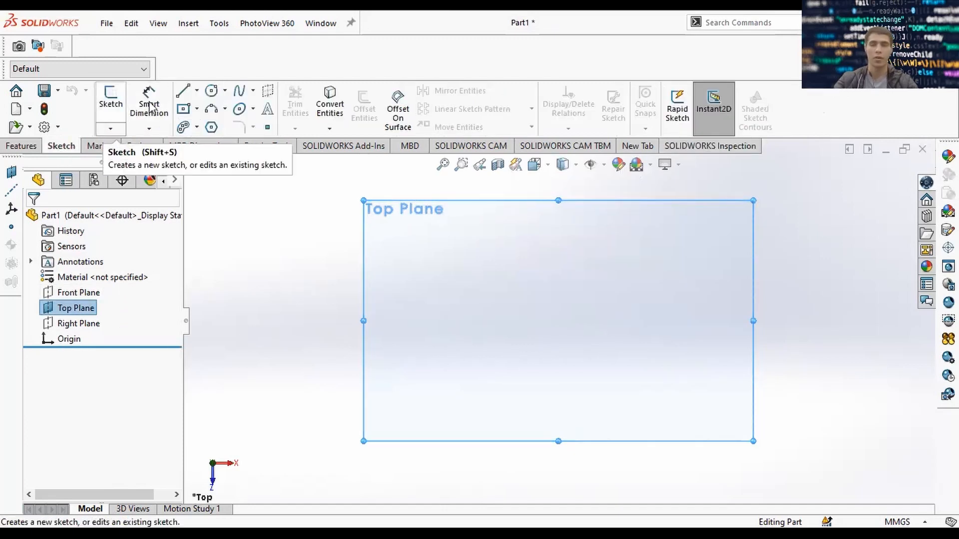
pyautogui.click(110, 100)
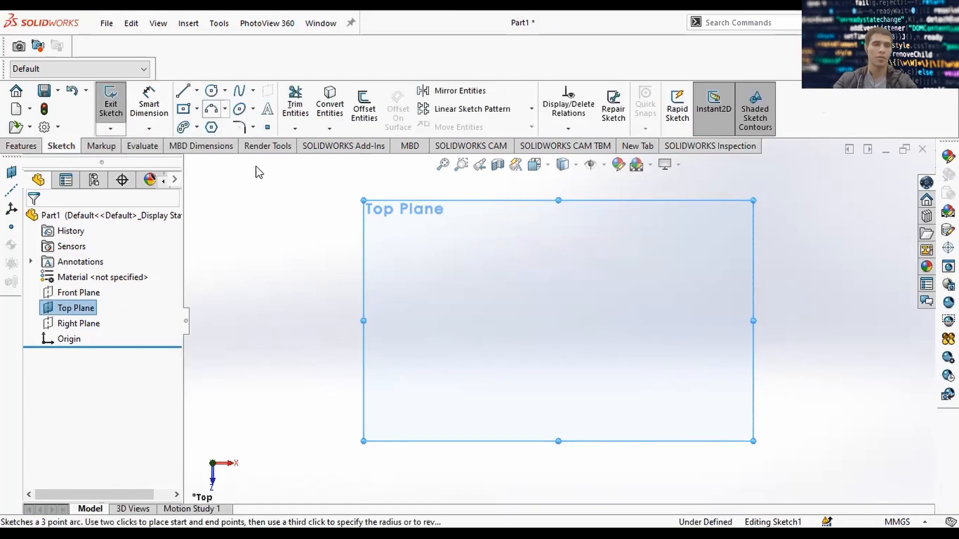
# Draw a horizontal centerline about 75 mm rightward and a vertical centerline about 44 mm downward, both starting at the origin.
pyautogui.click(197, 91)
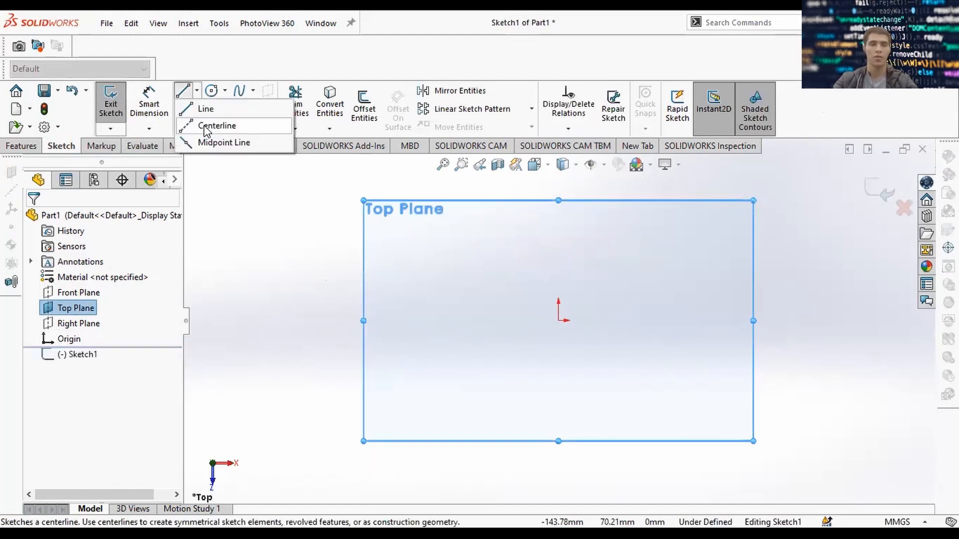
pyautogui.click(206, 128)
pyautogui.click(559, 321)
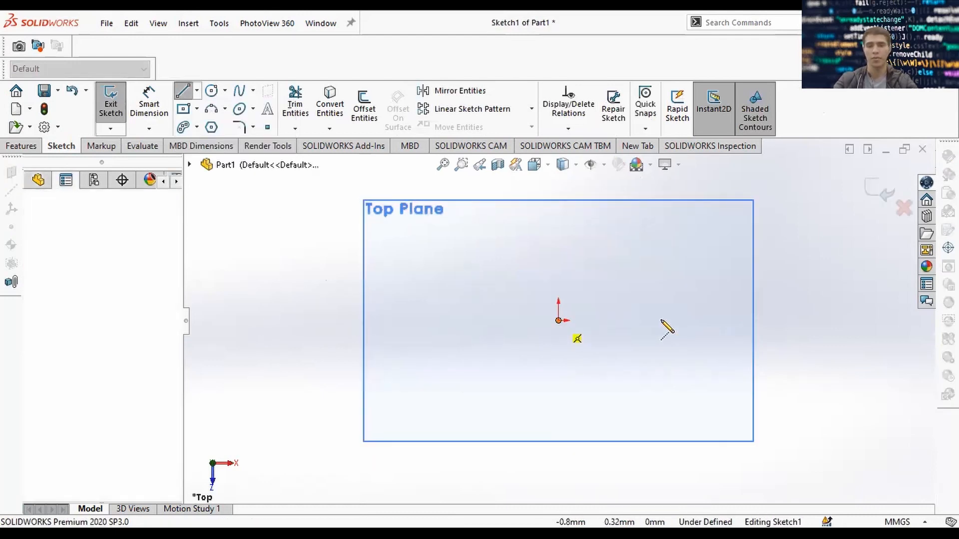
pyautogui.click(724, 320)
pyautogui.press('Escape')
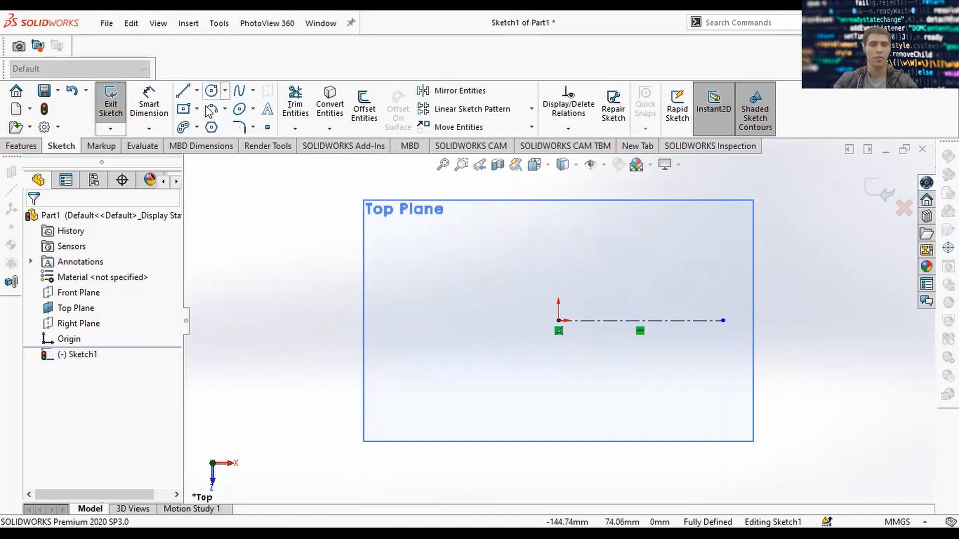
pyautogui.press('Return')
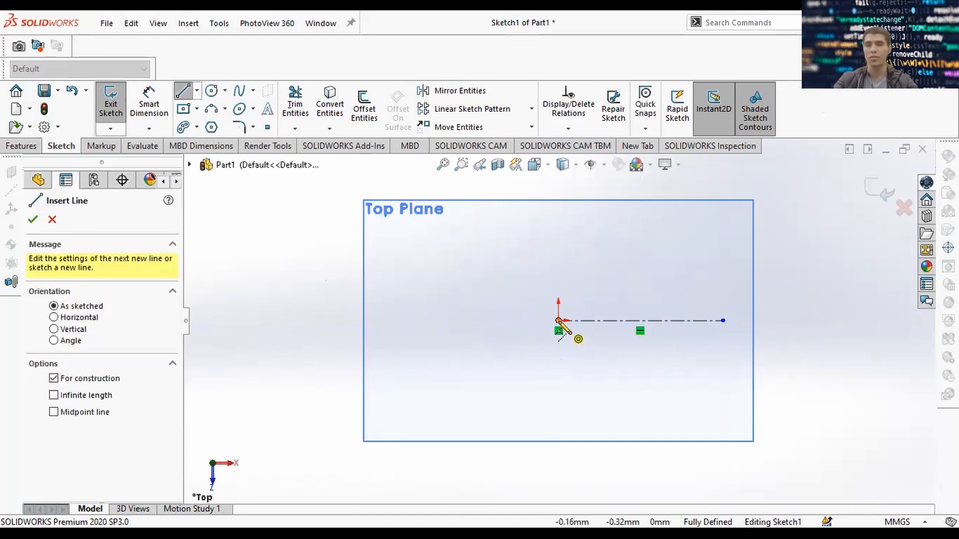
pyautogui.click(558, 321)
pyautogui.click(558, 415)
pyautogui.press('Escape')
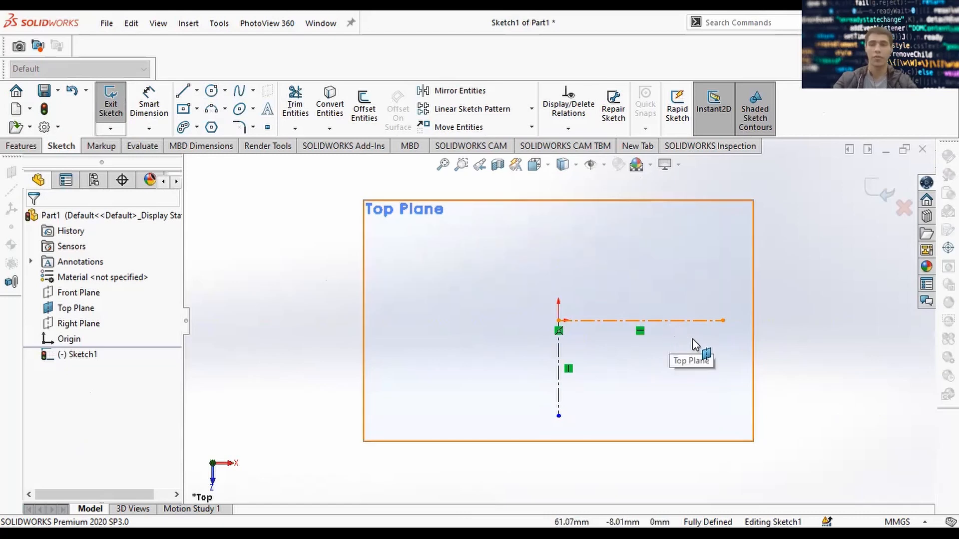
# Make the horizontal and vertical centerlines equal in length with an Equal relation.
pyautogui.click(561, 386)
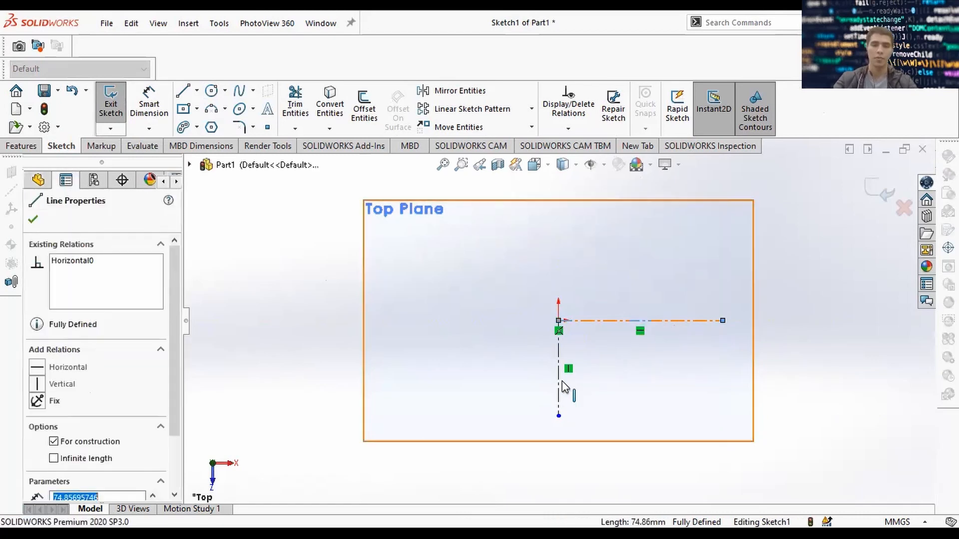
pyautogui.scroll(-2, 60, 467)
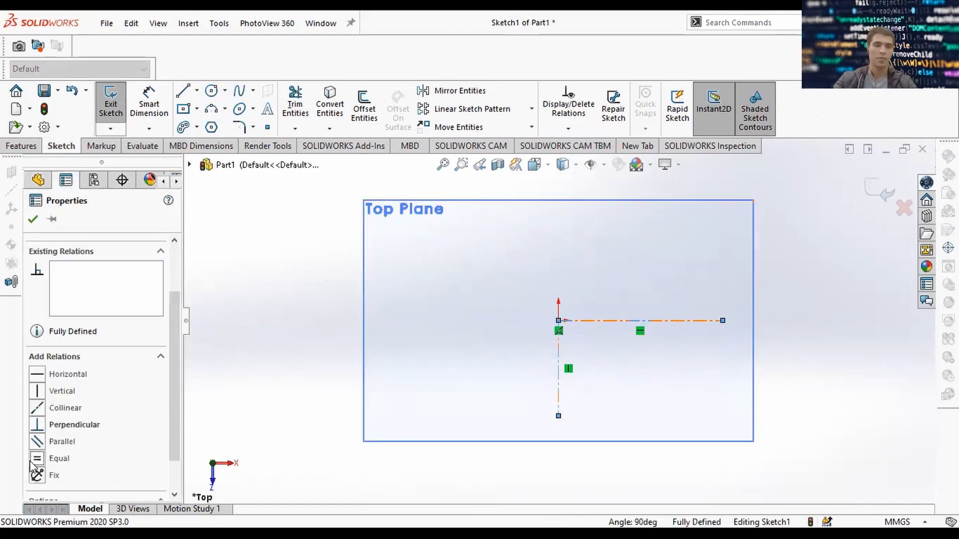
pyautogui.click(35, 460)
pyautogui.click(627, 334)
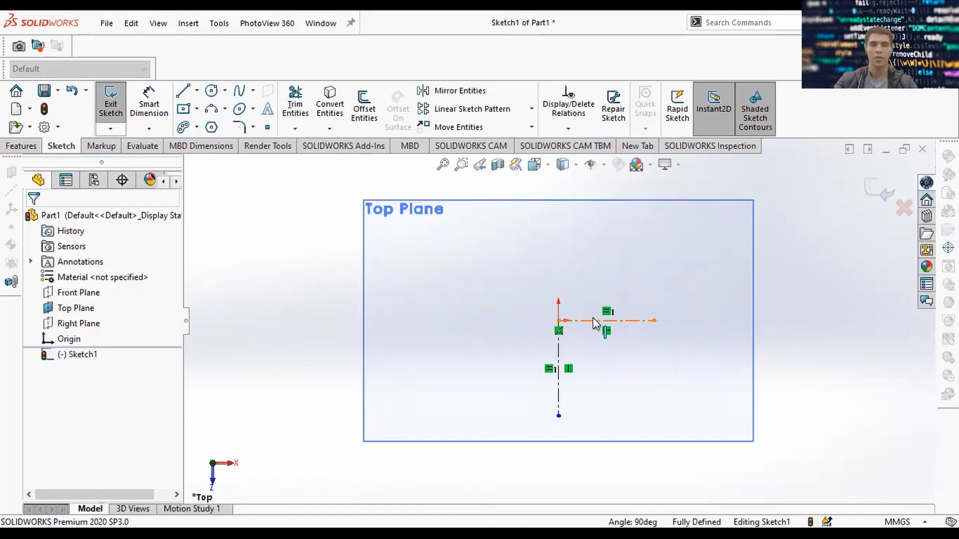
pyautogui.click(593, 282)
pyautogui.press('Escape')
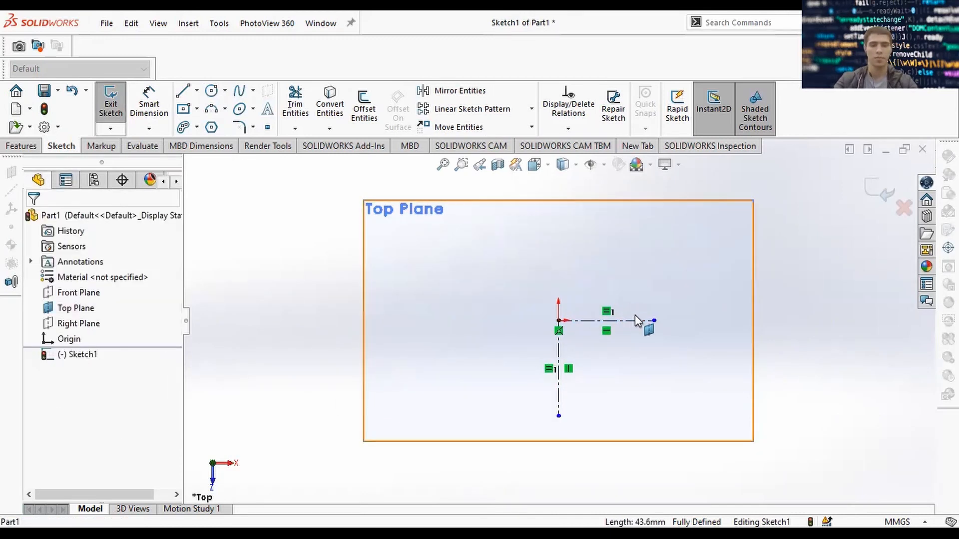
# Dimension the horizontal centerline's length as 200 mm.
pyautogui.moveTo(634, 315); pyautogui.dragTo(616, 296, button='right')
pyautogui.click(624, 320)
pyautogui.click(696, 275)
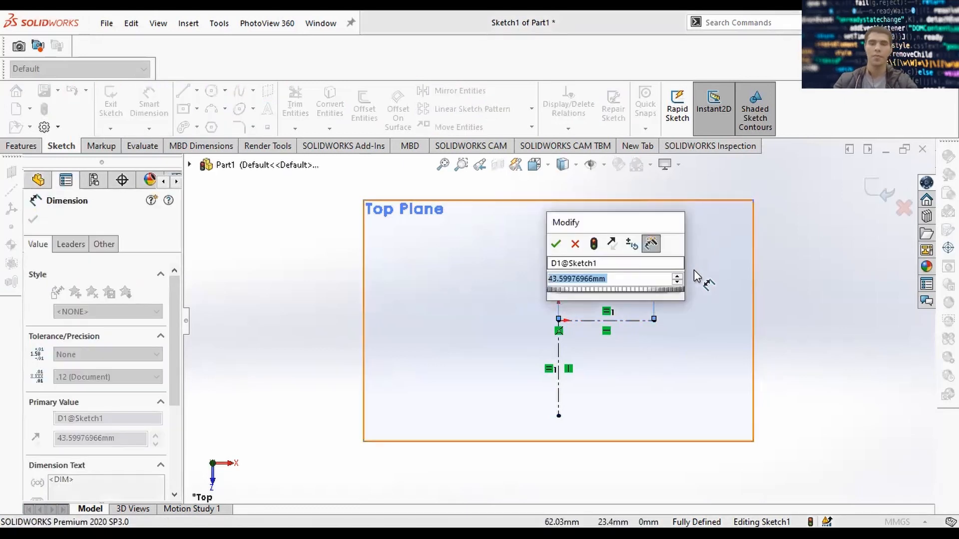
pyautogui.write('200')
pyautogui.press('Return')
pyautogui.doubleClick(624, 263)
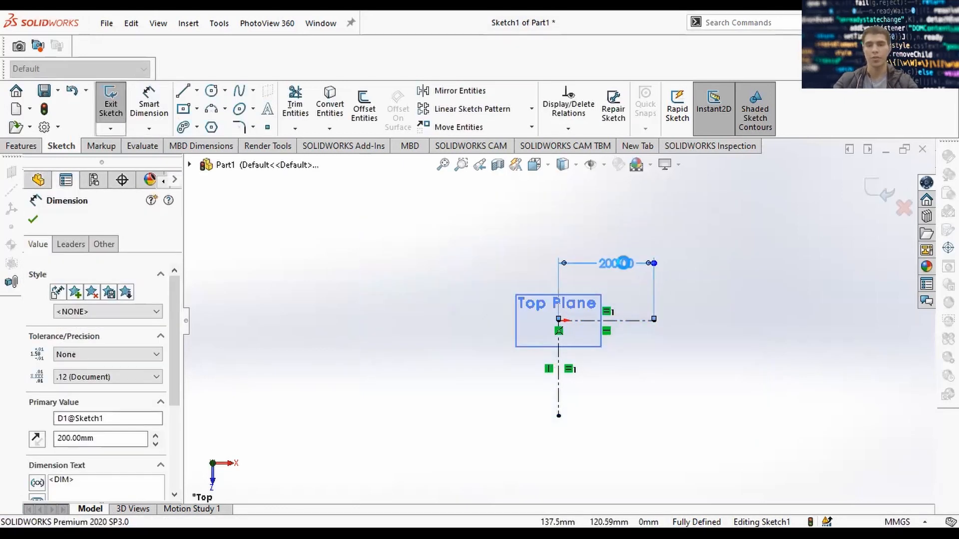
pyautogui.click(739, 257)
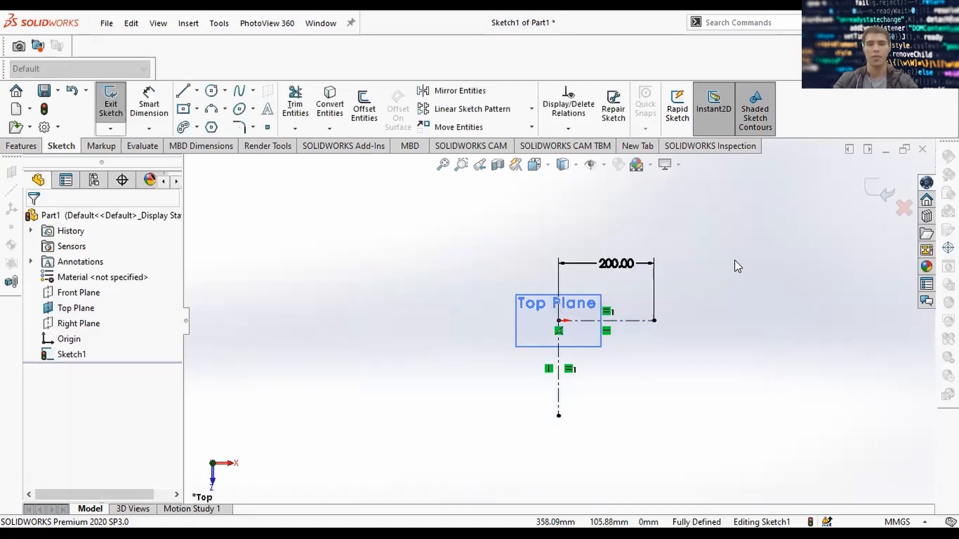
# Insert the SecureFit Stem screenshot from the Downloads folder as a sketch picture.
pyautogui.click(759, 24)
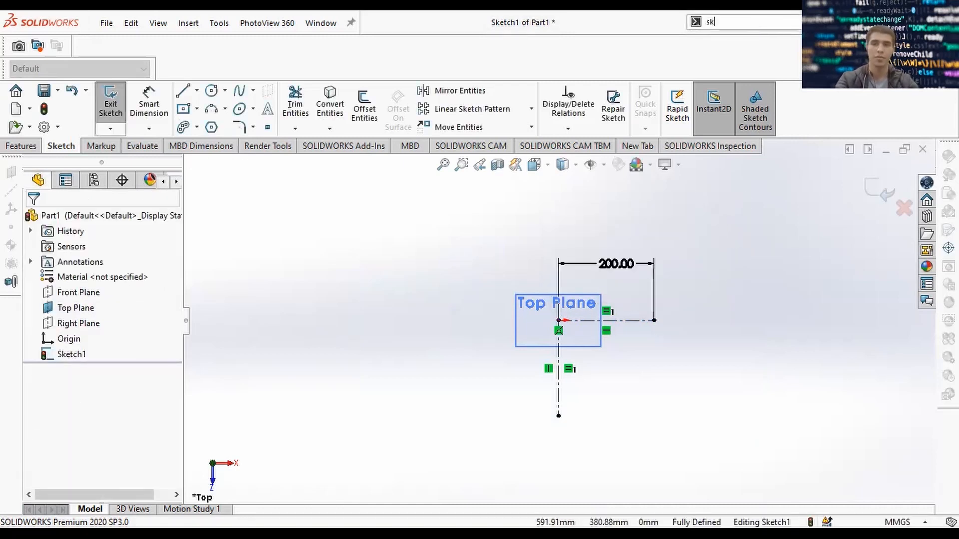
pyautogui.write('sketch')
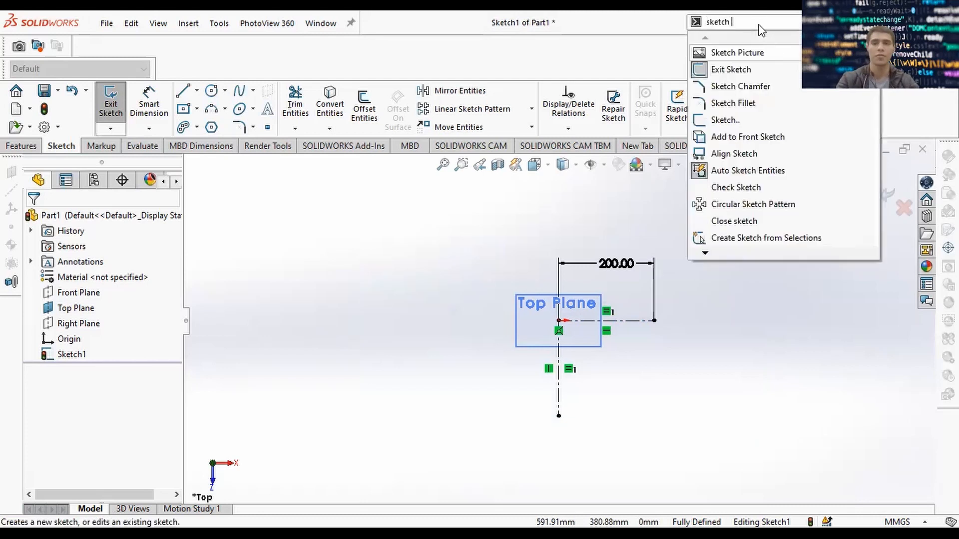
pyautogui.click(737, 52)
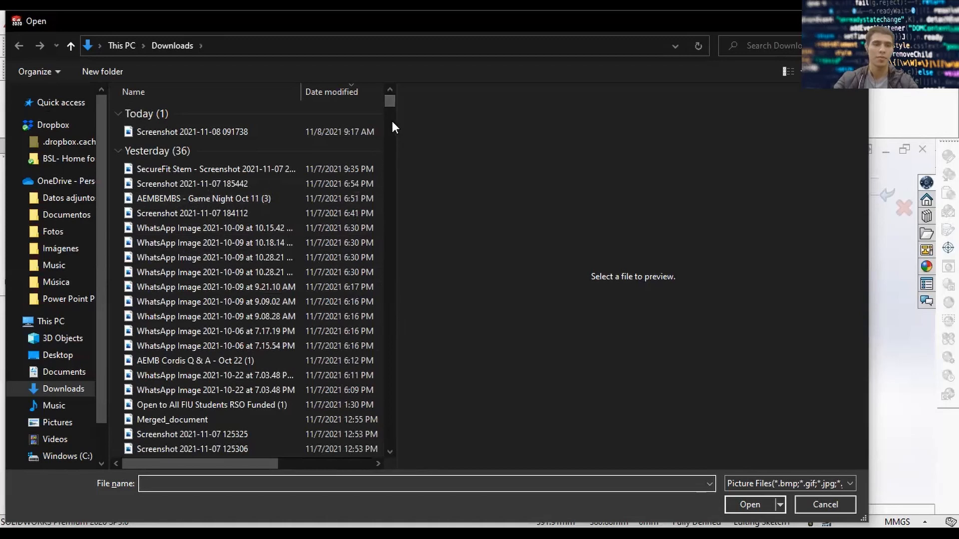
pyautogui.click(275, 169)
pyautogui.click(749, 505)
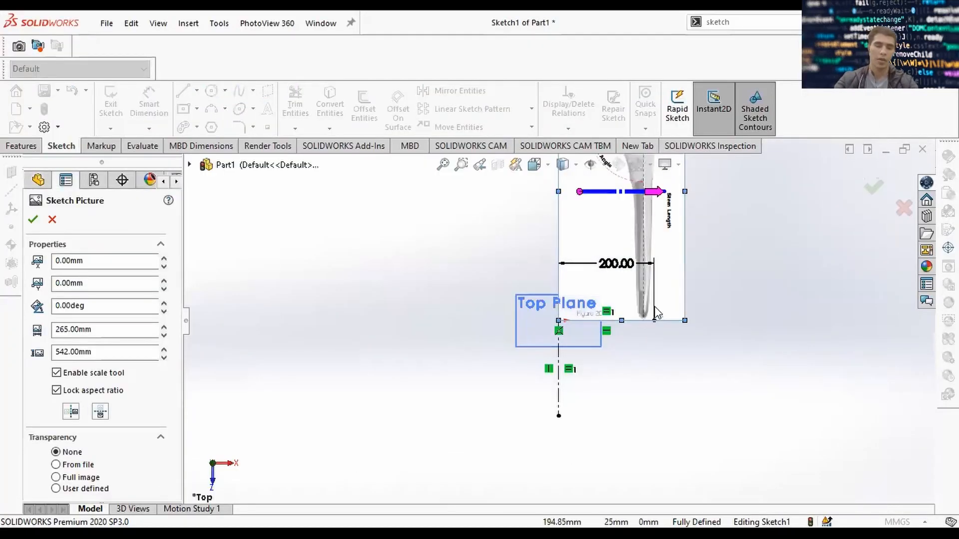
# Set the sketch picture's X position to -260 mm.
pyautogui.click(163, 268)
pyautogui.click(164, 267)
pyautogui.click(164, 268)
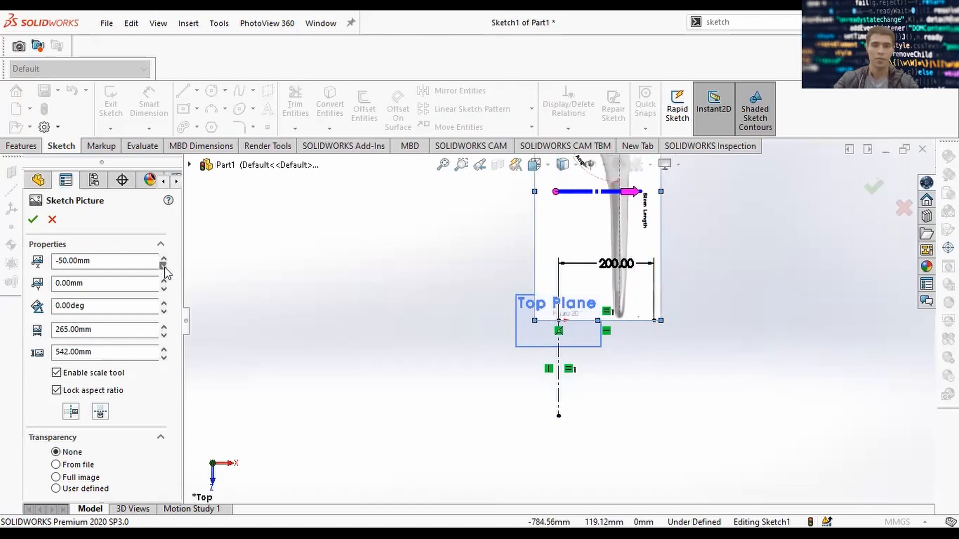
pyautogui.click(164, 267)
pyautogui.click(164, 267)
pyautogui.click(164, 267)
pyautogui.click(164, 267)
pyautogui.click(164, 268)
pyautogui.click(164, 268)
pyautogui.click(164, 268)
pyautogui.click(164, 268)
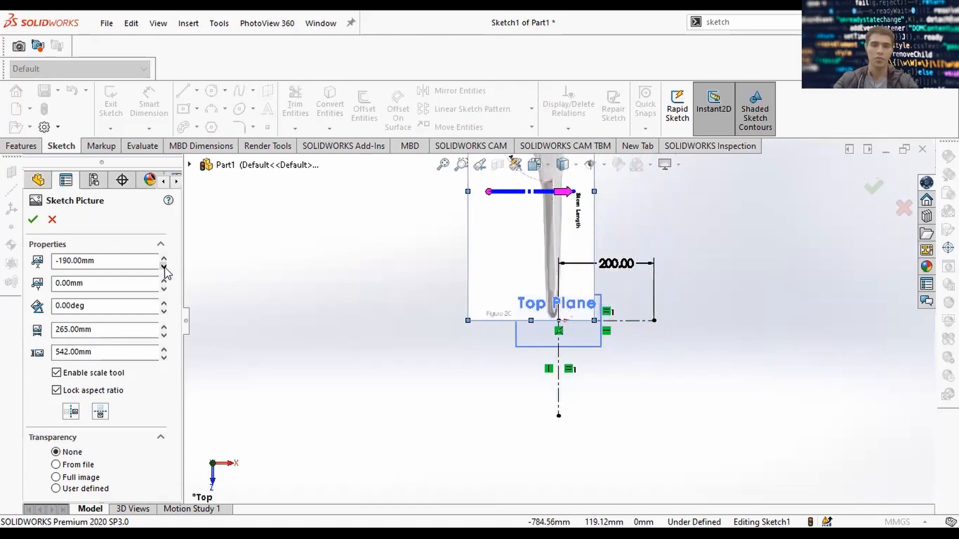
pyautogui.click(164, 267)
pyautogui.click(163, 268)
pyautogui.click(164, 267)
pyautogui.click(164, 267)
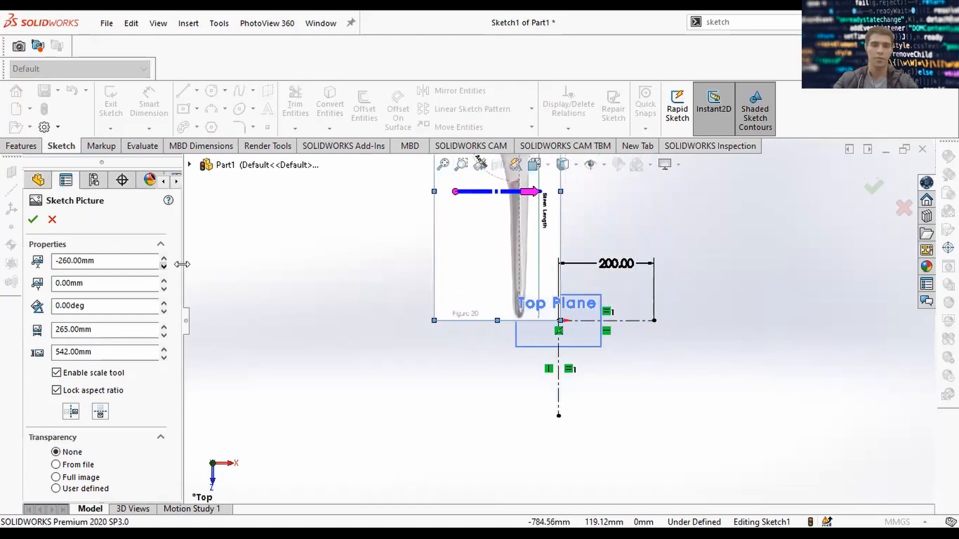
# Set the sketch picture's rotation angle to 90 degrees.
pyautogui.click(163, 303)
pyautogui.click(163, 303)
pyautogui.click(163, 304)
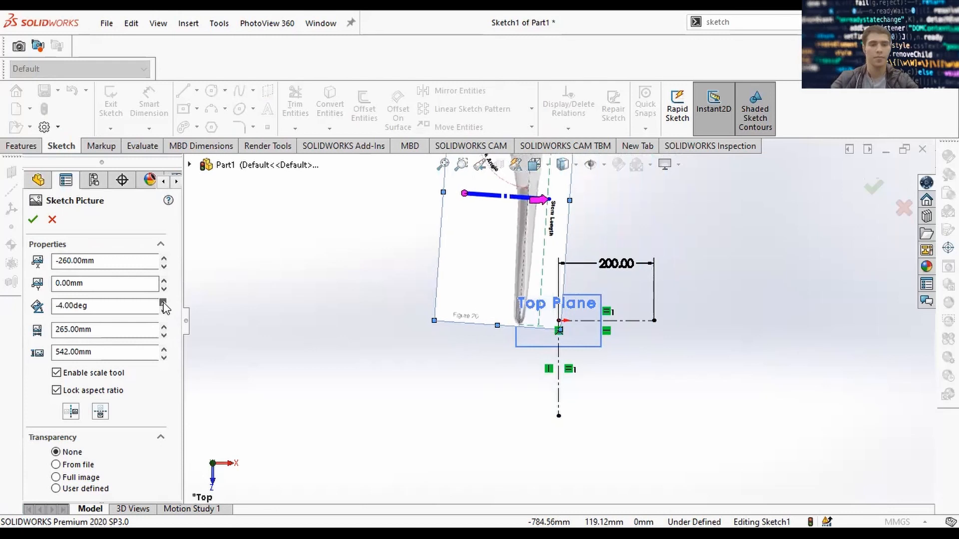
pyautogui.click(163, 304)
pyautogui.moveTo(164, 303); pyautogui.dragTo(164, 303)
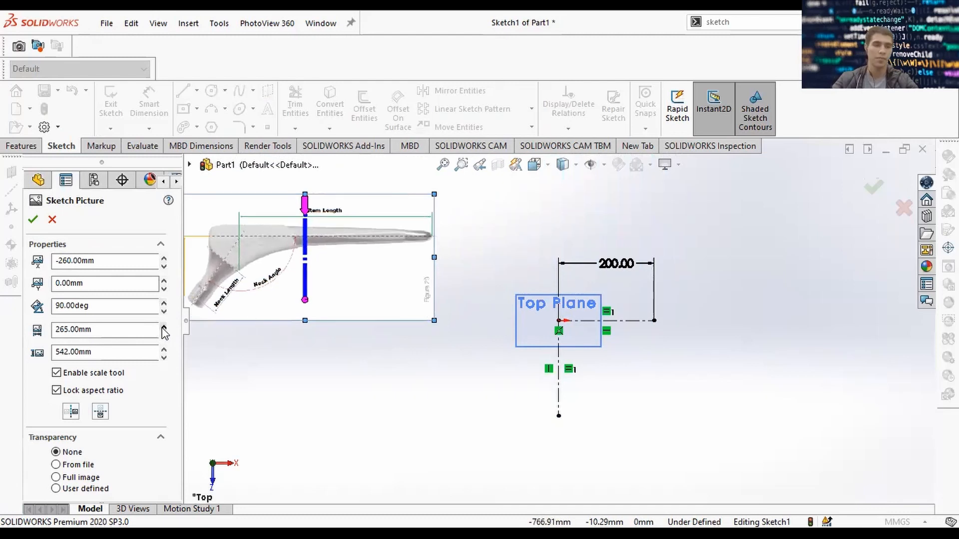
pyautogui.click(164, 327)
pyautogui.click(164, 335)
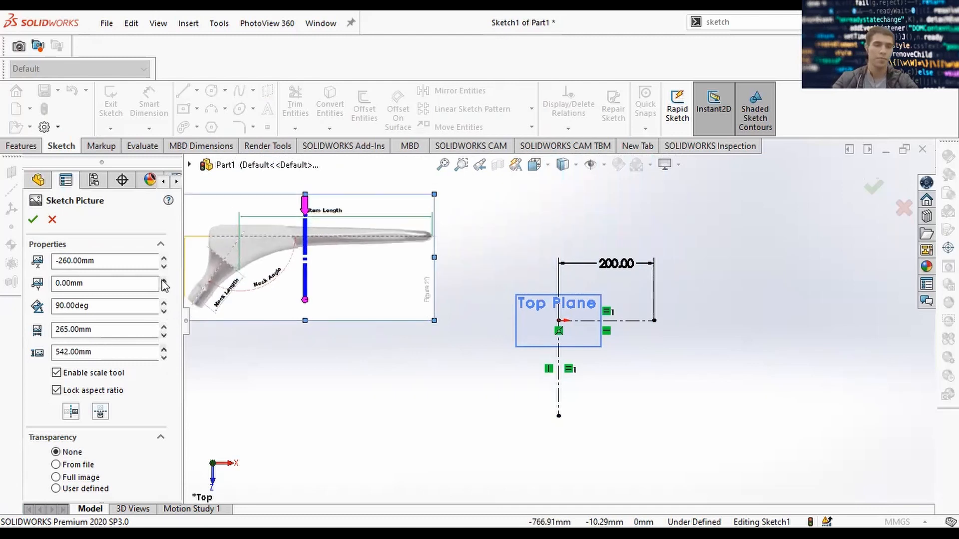
# Move the sketch picture over the centerlines, at X 410 mm and Y -170 mm.
pyautogui.click(162, 281)
pyautogui.click(163, 280)
pyautogui.click(164, 289)
pyautogui.click(165, 290)
pyautogui.click(163, 266)
pyautogui.click(163, 258)
pyautogui.moveTo(163, 259); pyautogui.dragTo(164, 290)
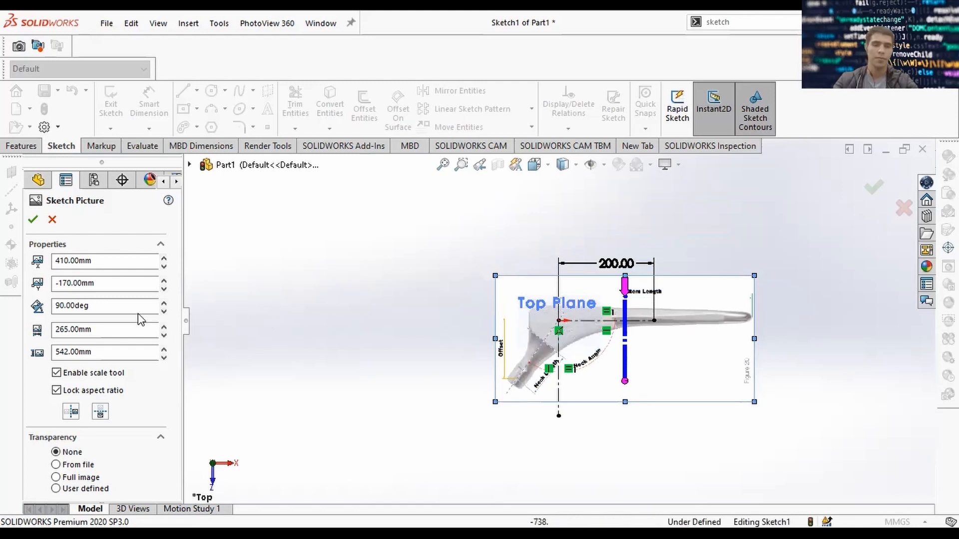
# Shrink the sketch picture from its lower-left corner to about 260.5 mm wide by 532.8 mm high and accept its placement.
pyautogui.moveTo(495, 402)
pyautogui.mouseDown()
pyautogui.moveTo(508, 396)
pyautogui.moveTo(500, 400)
pyautogui.mouseUp()
pyautogui.scroll(-6, 572, 334)
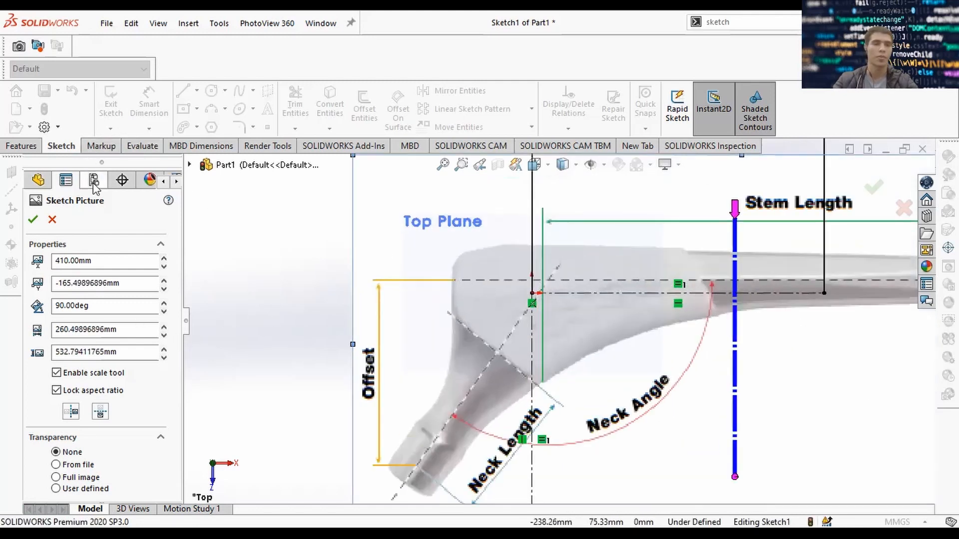
pyautogui.click(33, 220)
pyautogui.scroll(4, 574, 298)
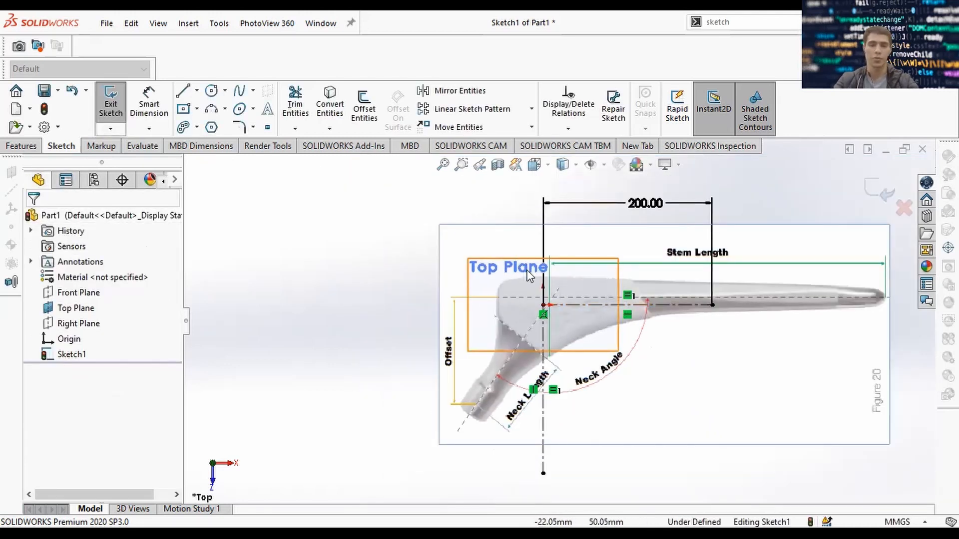
# Sketch a horizontal line about 93 mm long from the origin along the horizontal centerline.
pyautogui.click(183, 91)
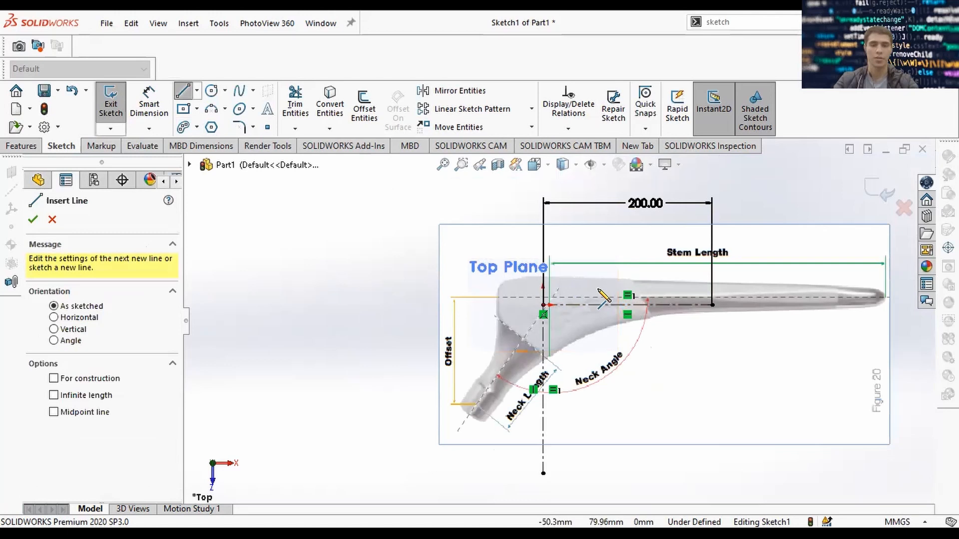
pyautogui.click(543, 305)
pyautogui.click(621, 305)
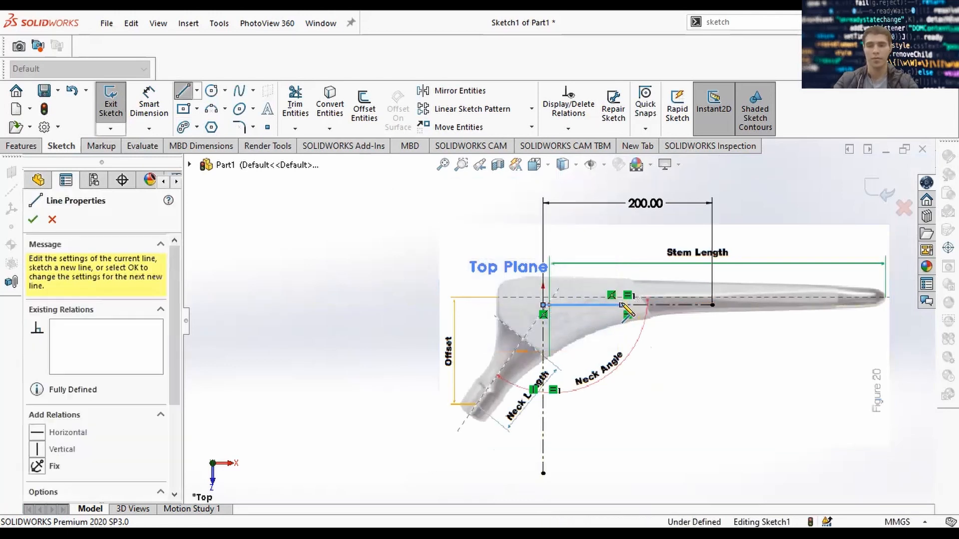
pyautogui.press('Escape')
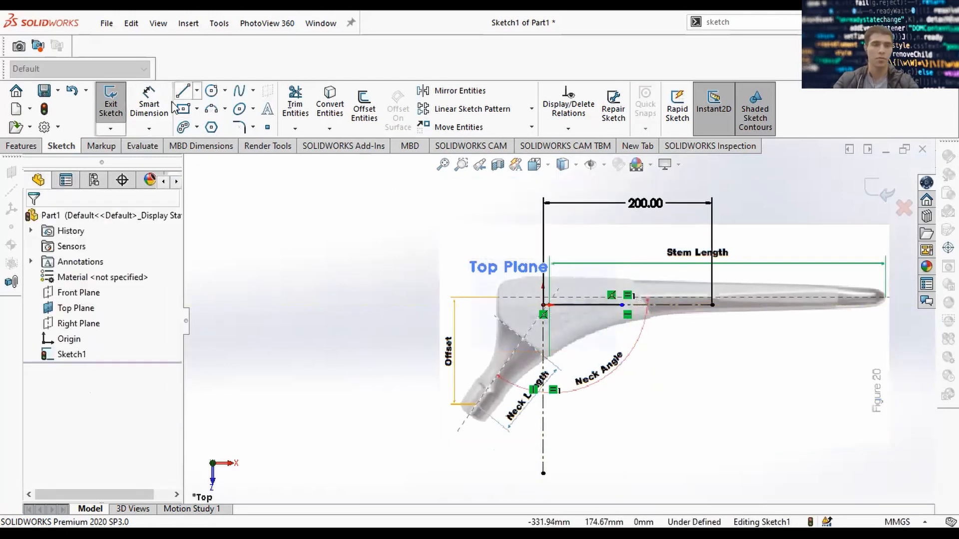
# Sketch an angled line from the origin down along the pictured neck, about 128 degrees from the horizontal line.
pyautogui.click(183, 90)
pyautogui.click(543, 314)
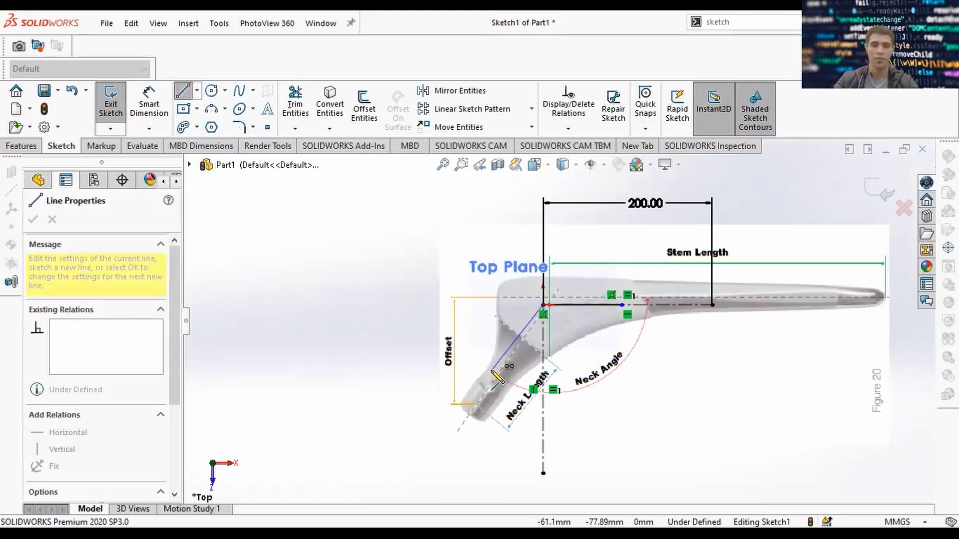
pyautogui.press('Escape')
# Dimension the angle between the neck line and the horizontal line as 127 degrees.
pyautogui.press('d')
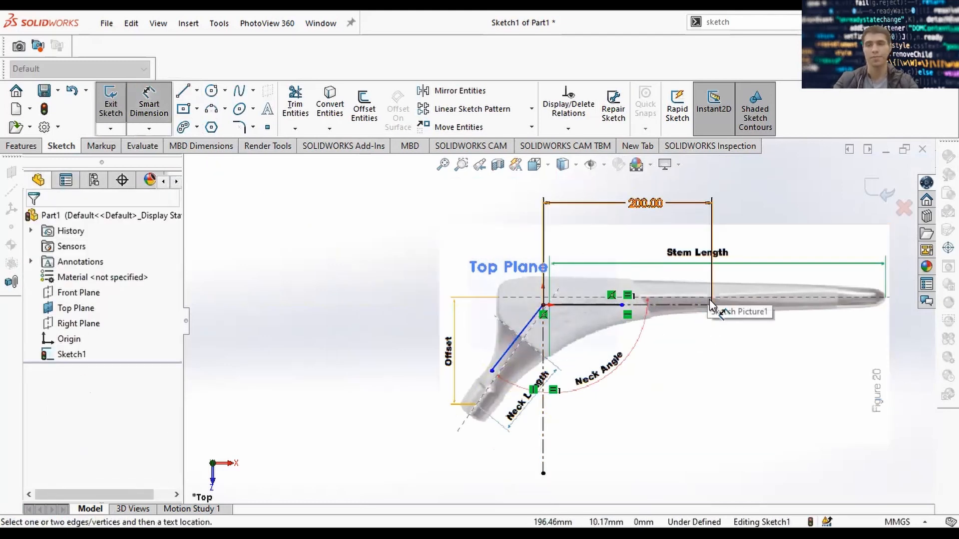
pyautogui.click(523, 336)
pyautogui.click(584, 304)
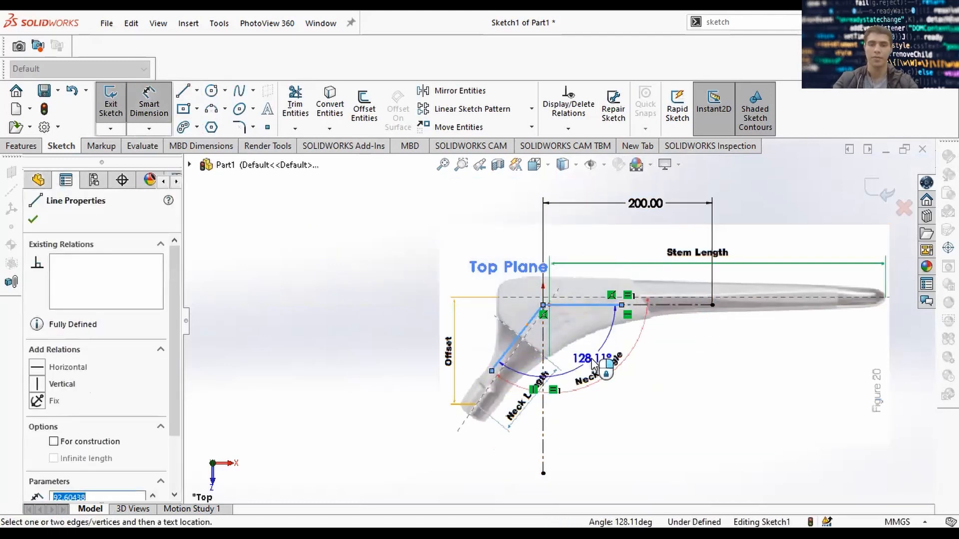
pyautogui.click(595, 352)
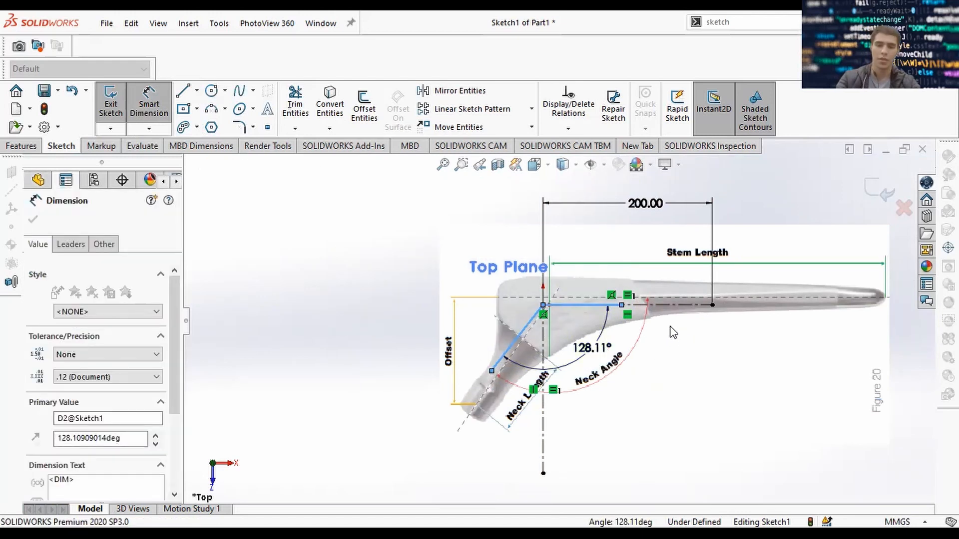
pyautogui.write('127')
pyautogui.press('Return')
pyautogui.press('Escape')
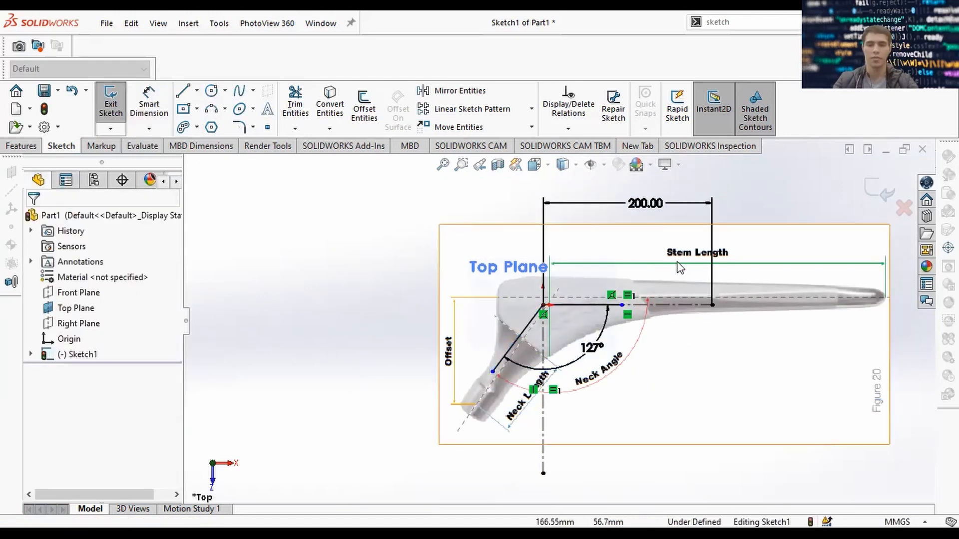
# Dimension the horizontal stem line's length as 155 mm, placing the dimension above the stem.
pyautogui.press('Return')
pyautogui.click(599, 305)
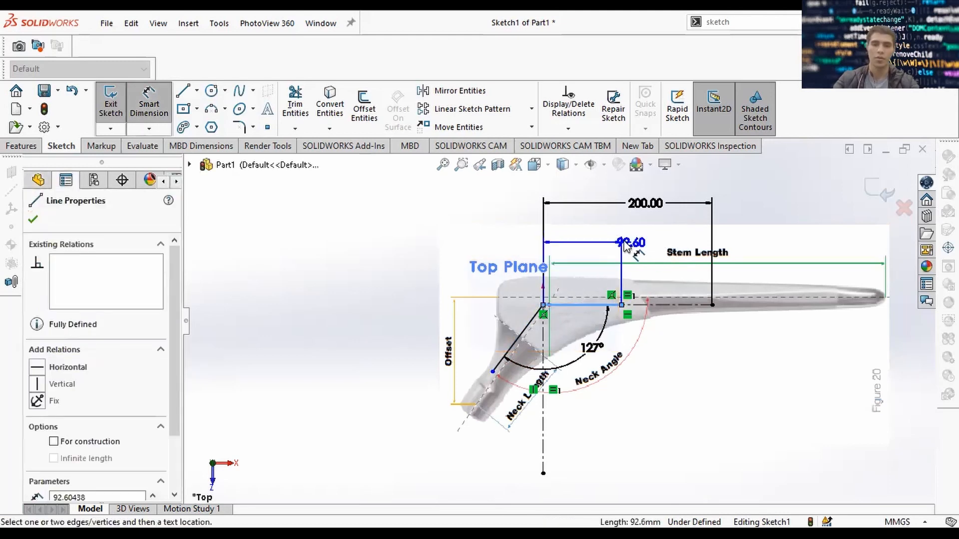
pyautogui.click(606, 240)
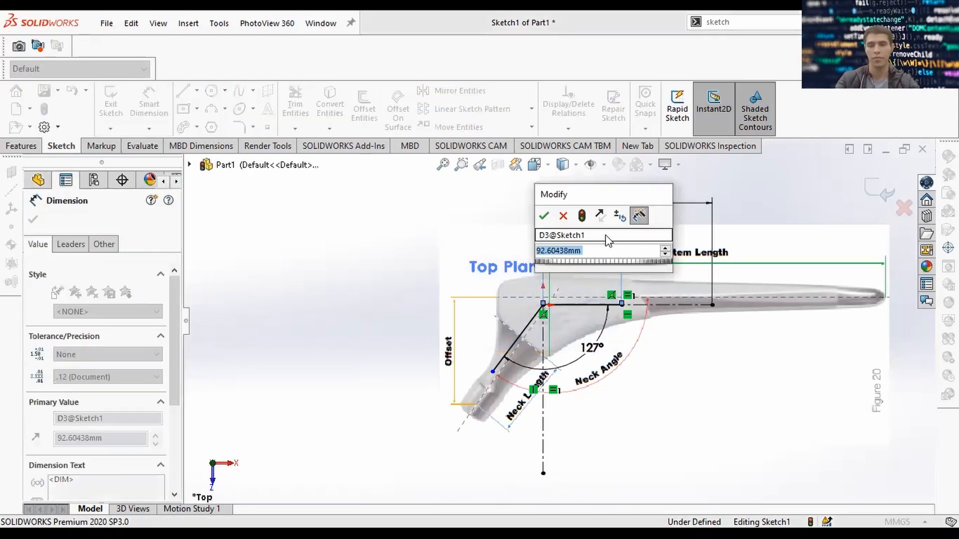
pyautogui.write('155')
pyautogui.press('Return')
pyautogui.press('Escape')
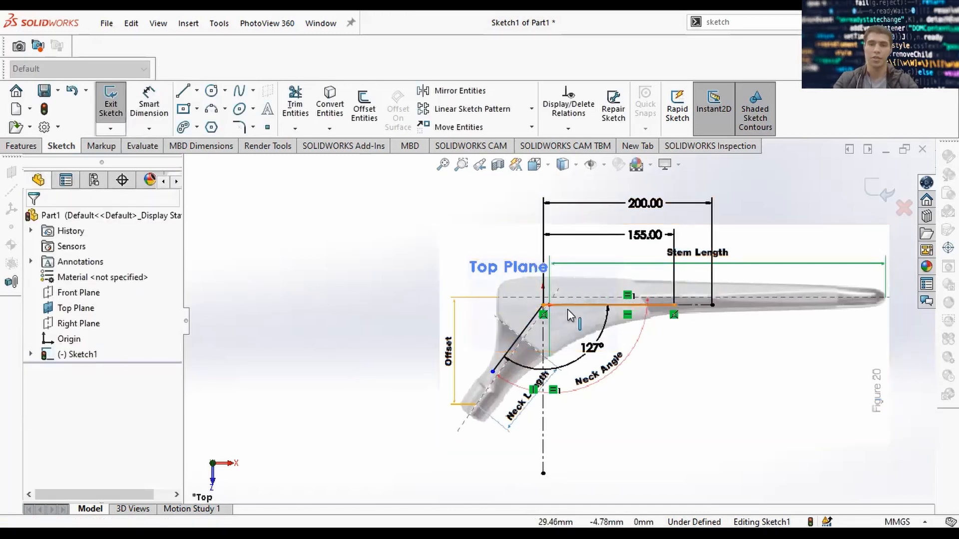
# Dimension the vertical distance from the origin to the neck line's lower end as 56.26 mm and correct it to 52.60 mm.
pyautogui.scroll(-1, 544, 320)
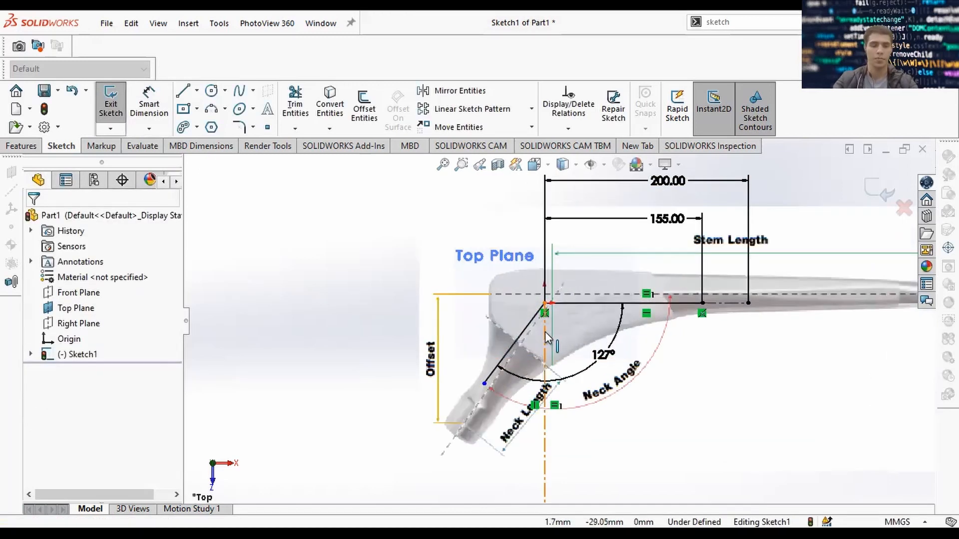
pyautogui.press('d')
pyautogui.click(545, 303)
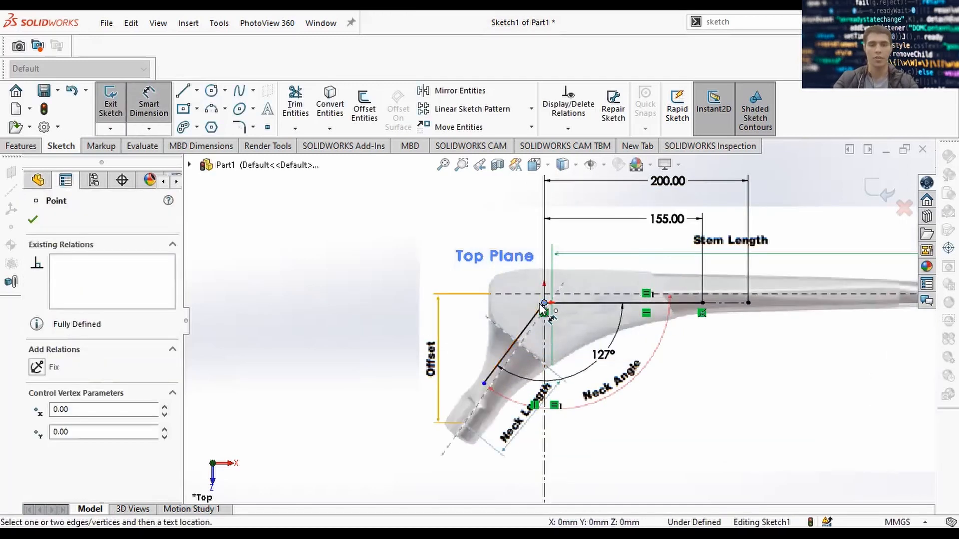
pyautogui.click(484, 384)
pyautogui.click(475, 372)
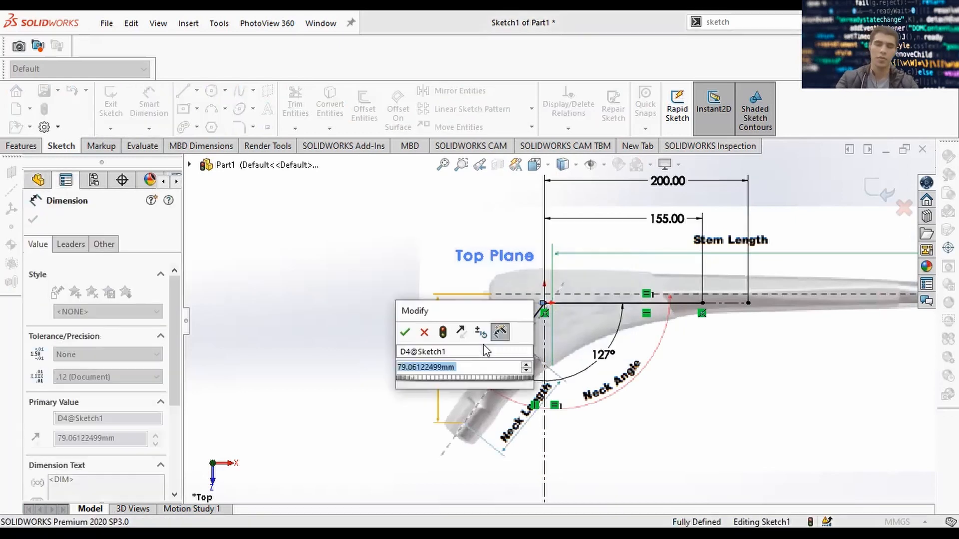
pyautogui.write('5')
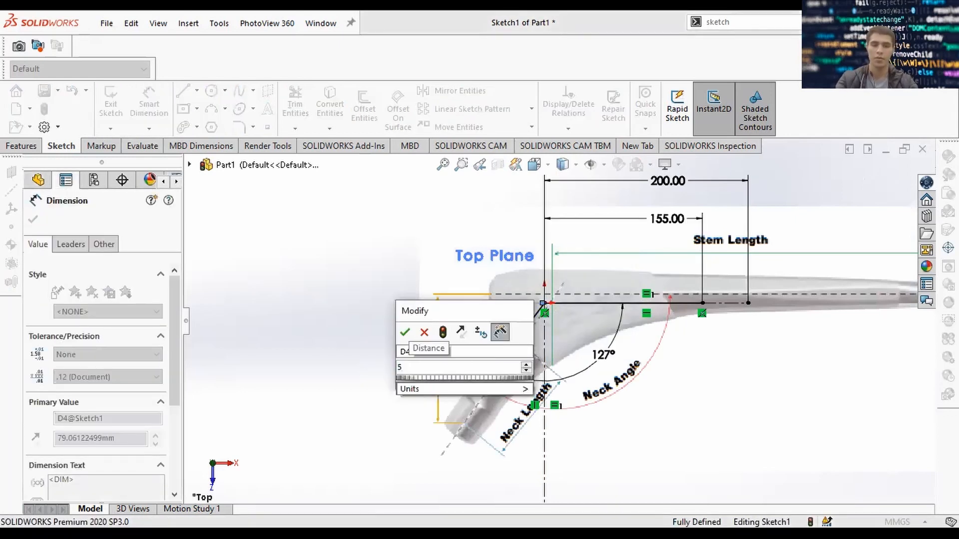
pyautogui.write('2.06')
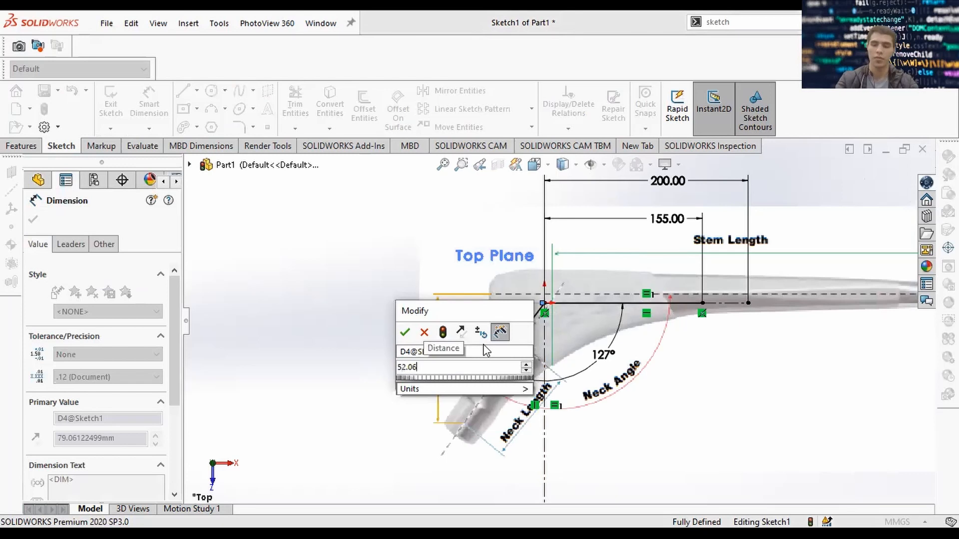
pyautogui.press('BackSpace')
pyautogui.press('BackSpace')
pyautogui.press('BackSpace')
pyautogui.press('BackSpace')
pyautogui.write('6.')
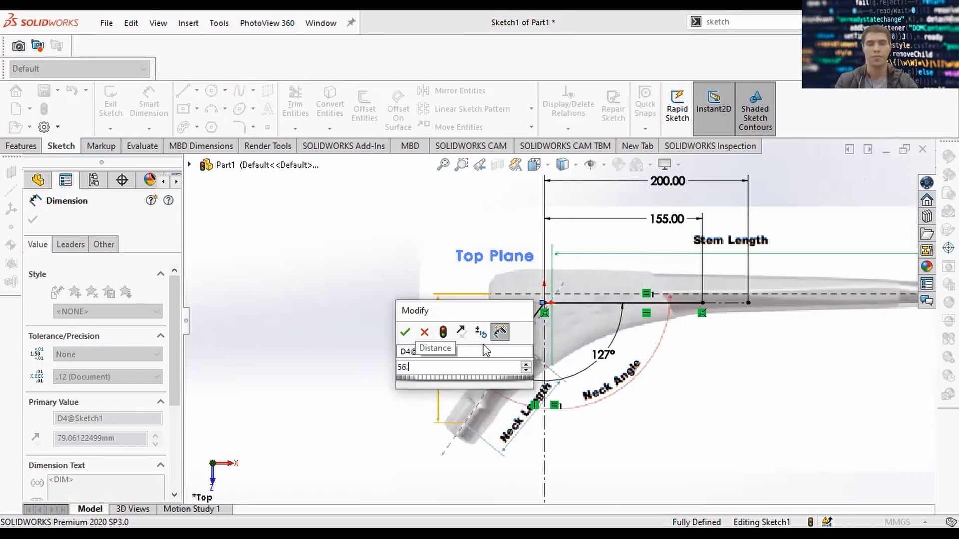
pyautogui.write('26')
pyautogui.press('Return')
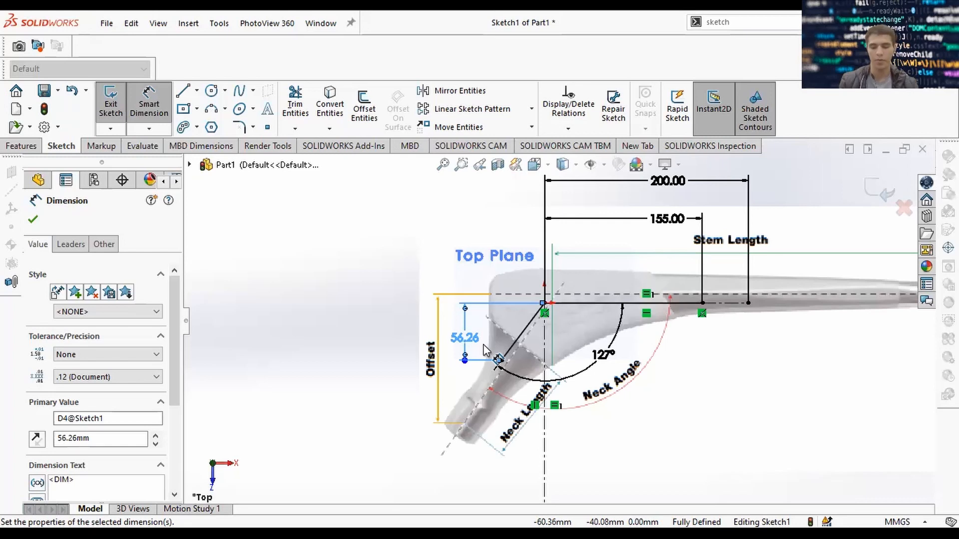
pyautogui.doubleClick(466, 338)
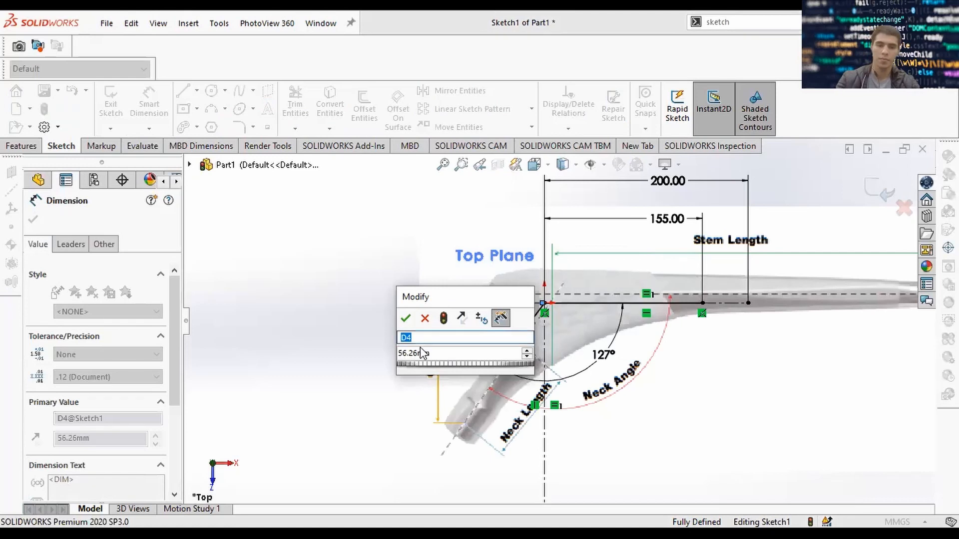
pyautogui.click(424, 354)
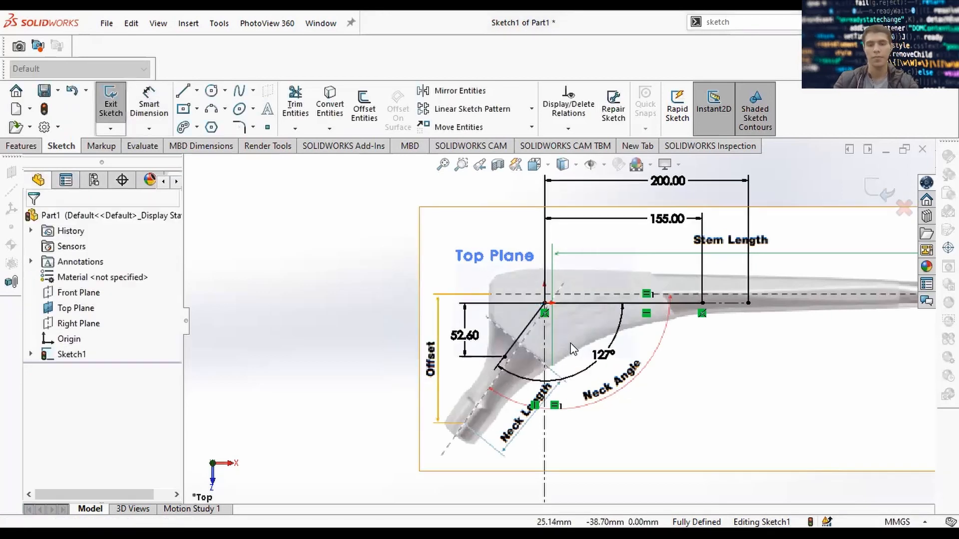
# Sketch a line about 43 mm long from the neck line's lower end back up along the neck line.
pyautogui.scroll(-1, 553, 332)
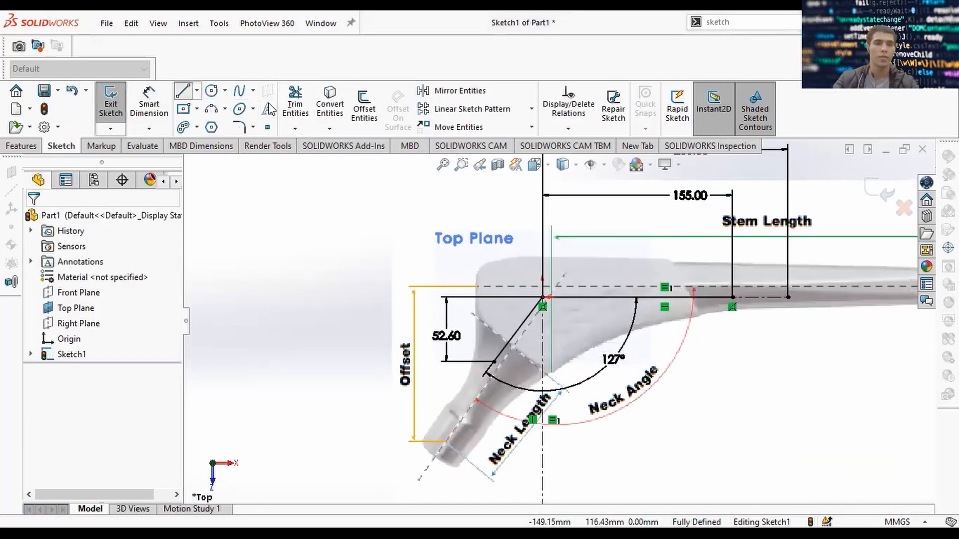
pyautogui.click(183, 90)
pyautogui.moveTo(493, 361); pyautogui.dragTo(525, 320)
pyautogui.press('Escape')
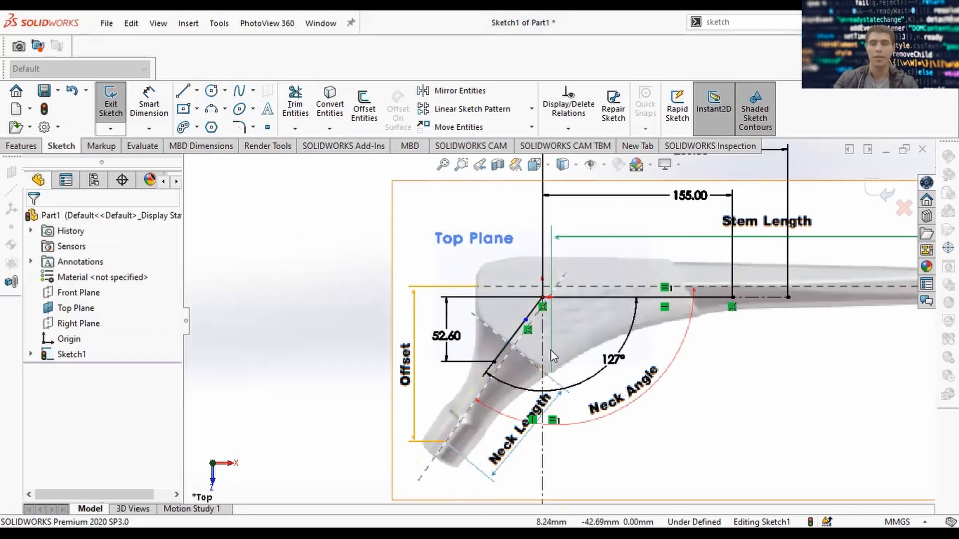
# Dimension the aligned distance between the short neck segment's two endpoints as 40 mm.
pyautogui.press('d')
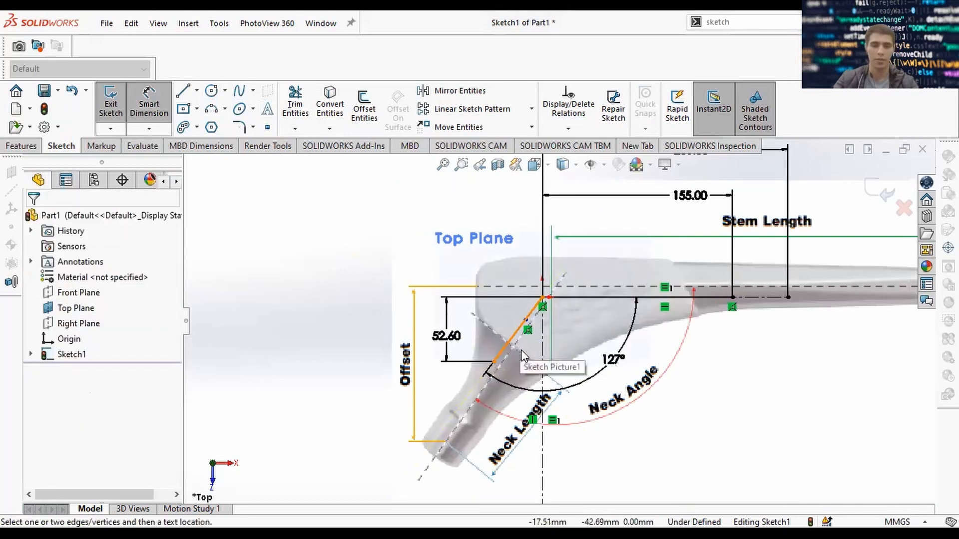
pyautogui.click(525, 320)
pyautogui.click(493, 362)
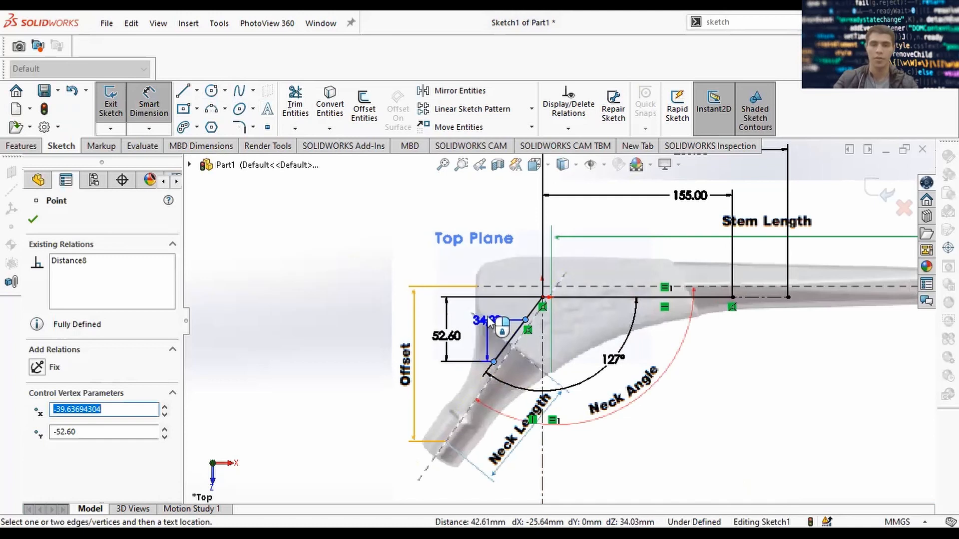
pyautogui.click(493, 332)
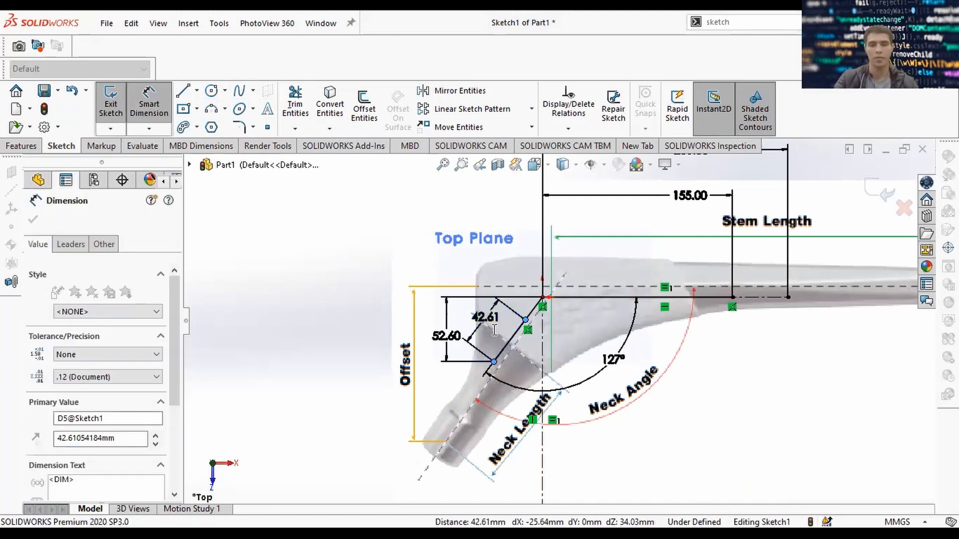
pyautogui.write('40')
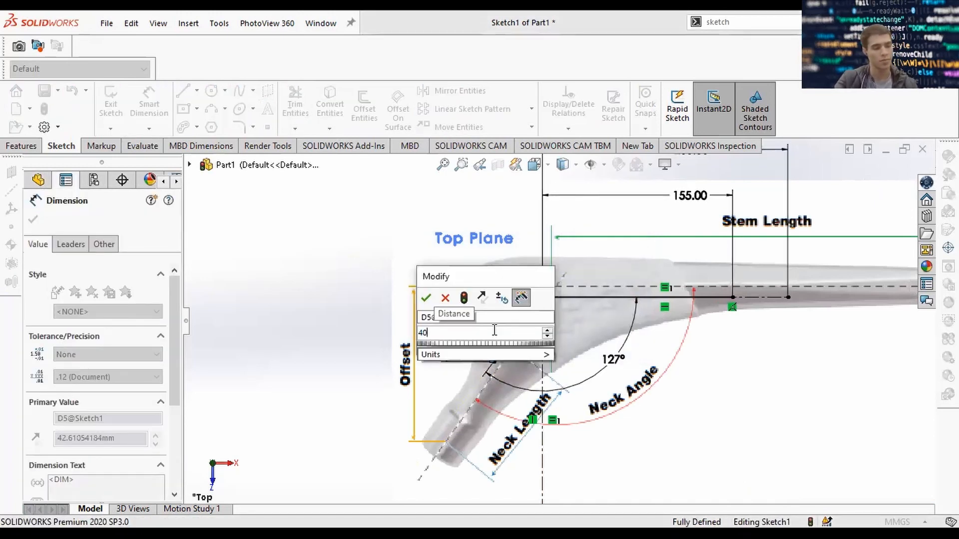
pyautogui.press('Return')
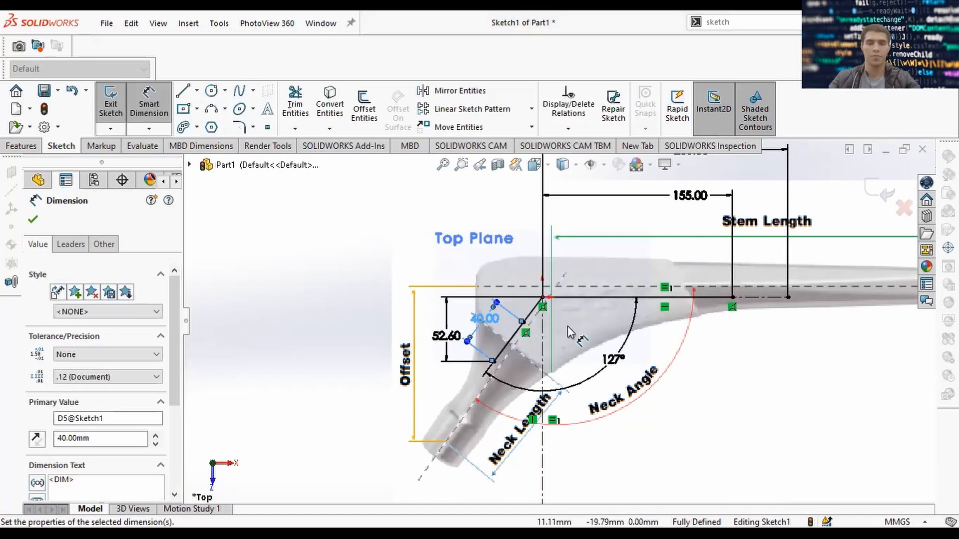
pyautogui.press('Escape')
# Open the sketch picture for editing, move it down, and shrink it from its lower-right corner to about 205.7 mm by 420.7 mm.
pyautogui.scroll(1, 728, 342)
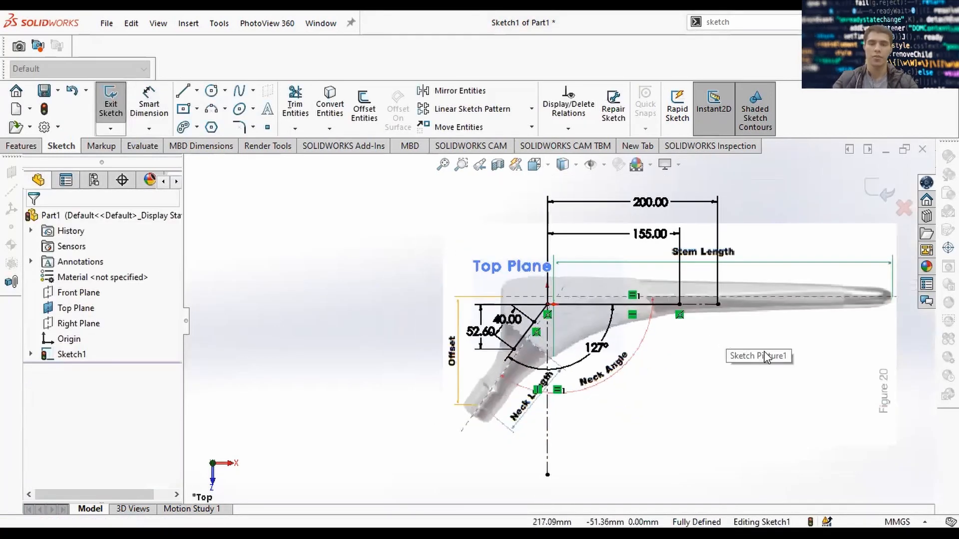
pyautogui.keyDown('ctrl'); pyautogui.moveTo(750, 347); pyautogui.dragTo(663, 316, button='middle'); pyautogui.keyUp('ctrl')
pyautogui.doubleClick(606, 330)
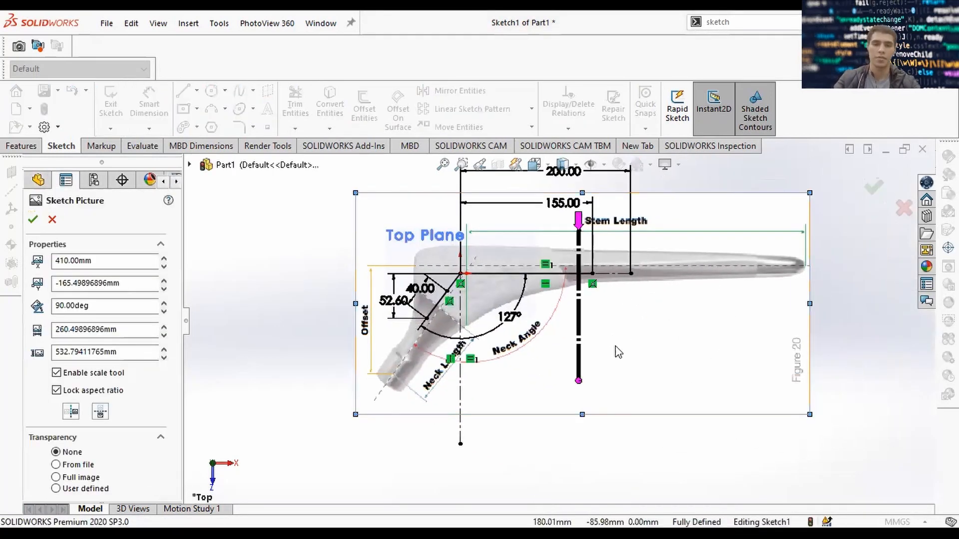
pyautogui.moveTo(644, 354); pyautogui.dragTo(630, 398)
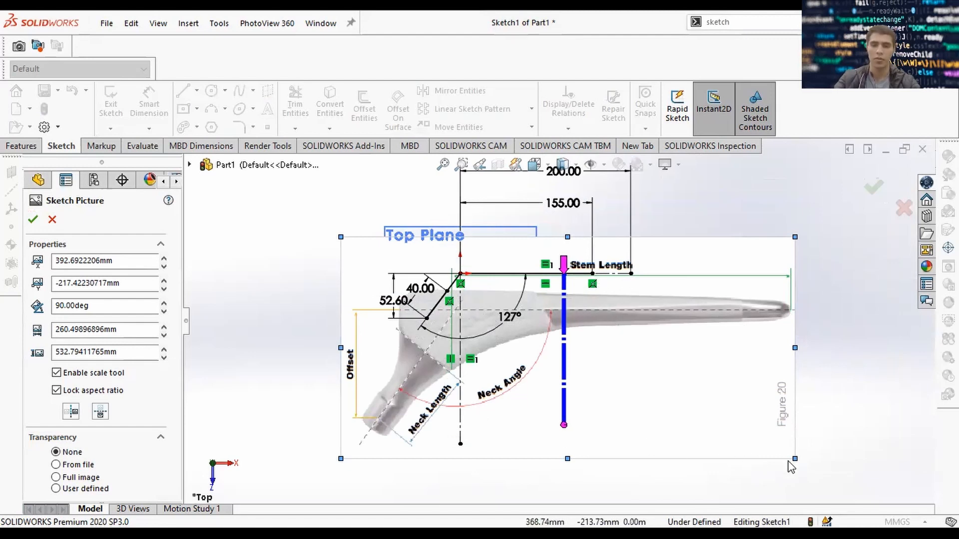
pyautogui.moveTo(795, 463); pyautogui.dragTo(699, 412)
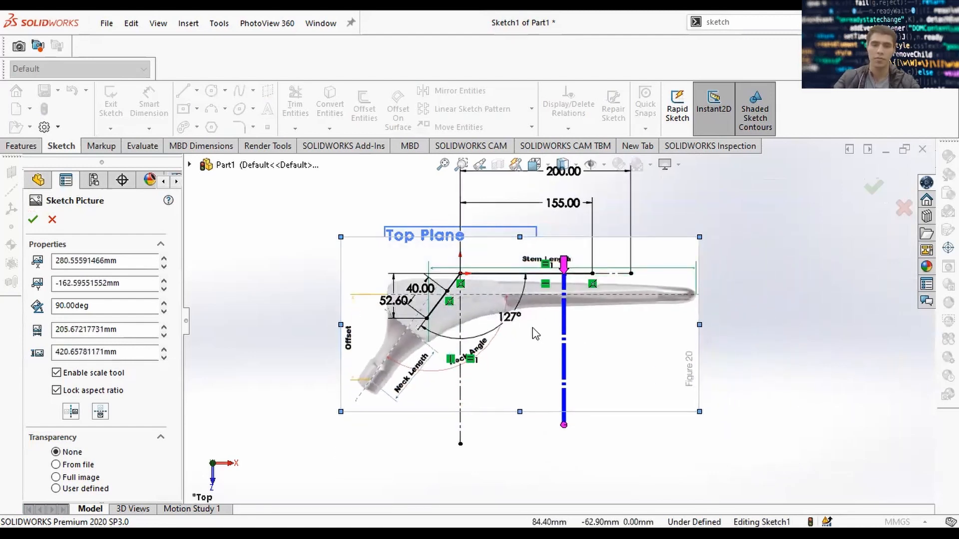
# Move the sketch picture to about X 156 mm, Y -138 mm so its stem tip meets the 155 mm line's end.
pyautogui.scroll(-3, 532, 328)
pyautogui.moveTo(554, 343)
pyautogui.mouseDown()
pyautogui.moveTo(486, 287)
pyautogui.moveTo(428, 311)
pyautogui.moveTo(404, 314)
pyautogui.moveTo(396, 304)
pyautogui.mouseUp()
pyautogui.scroll(2, 359, 373)
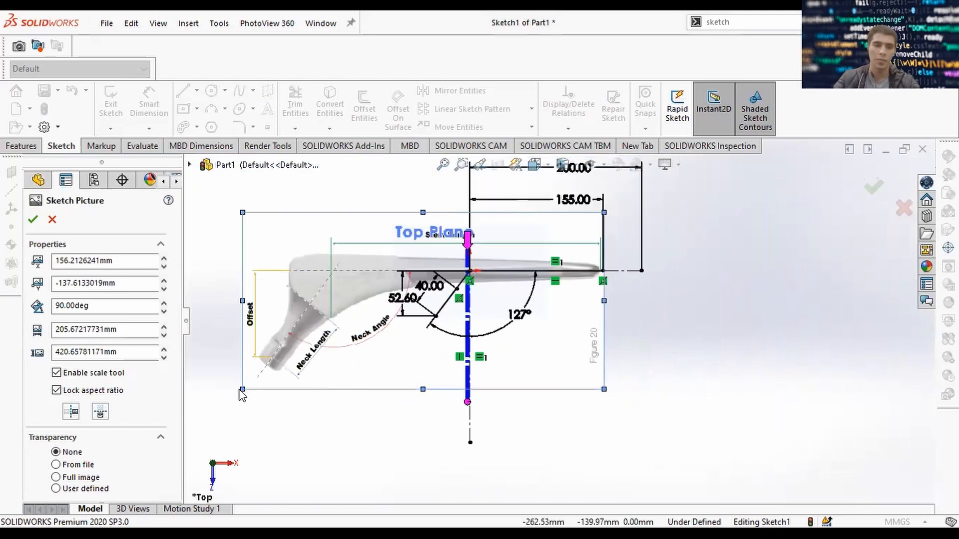
# Shrink the sketch picture to about 115.2 mm by 235.6 mm and move it to about X 157.6 mm, Y -77.1 mm.
pyautogui.moveTo(248, 226)
pyautogui.mouseDown()
pyautogui.moveTo(368, 313)
pyautogui.moveTo(403, 332)
pyautogui.moveTo(419, 326)
pyautogui.mouseUp()
pyautogui.moveTo(555, 369); pyautogui.dragTo(557, 321)
pyautogui.scroll(-5, 567, 314)
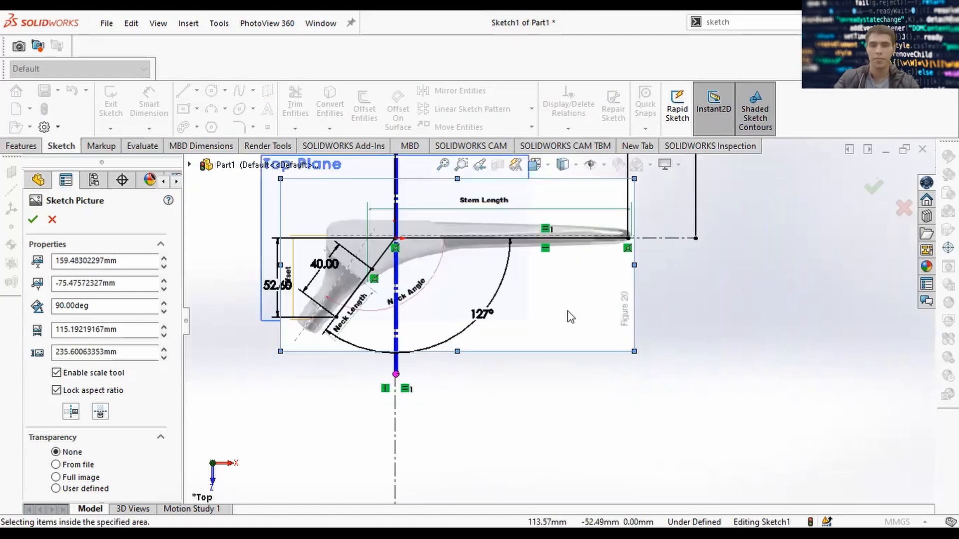
pyautogui.keyDown('ctrl'); pyautogui.moveTo(583, 299); pyautogui.dragTo(609, 381, button='middle'); pyautogui.keyUp('ctrl')
pyautogui.moveTo(594, 371); pyautogui.dragTo(595, 384)
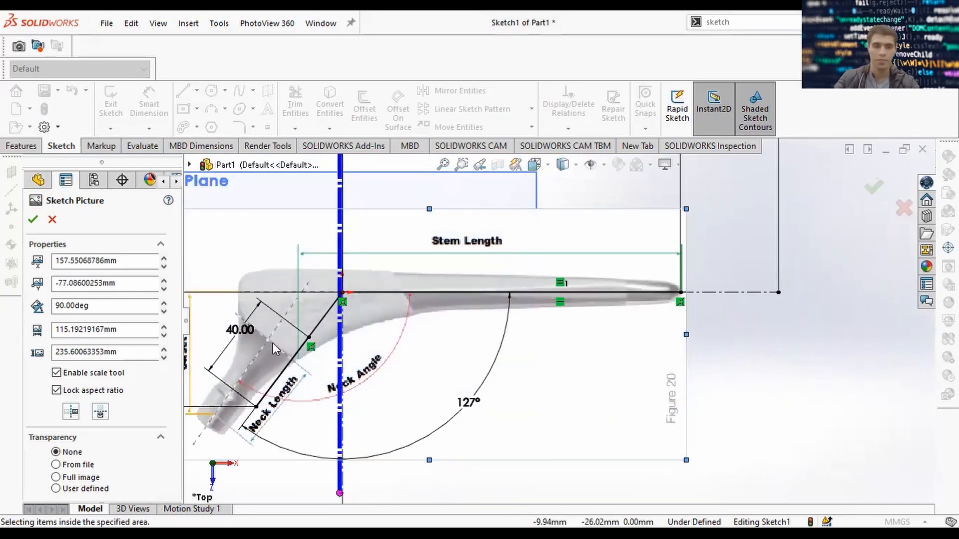
# Shrink the sketch picture from its lower-left corner to about 103.6 mm by 212 mm.
pyautogui.scroll(2, 270, 452)
pyautogui.moveTo(291, 418); pyautogui.dragTo(327, 399)
pyautogui.scroll(-3, 516, 333)
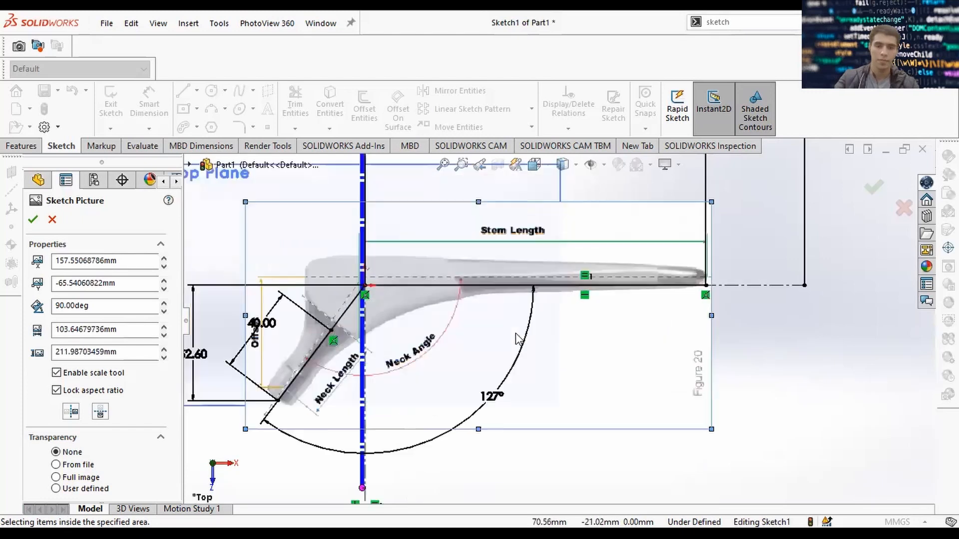
# Move the sketch picture to about X 158.5 mm, Y -69.4 mm and enlarge it from its lower-left corner to about 104.7 mm by 214.1 mm.
pyautogui.moveTo(586, 338); pyautogui.dragTo(587, 343)
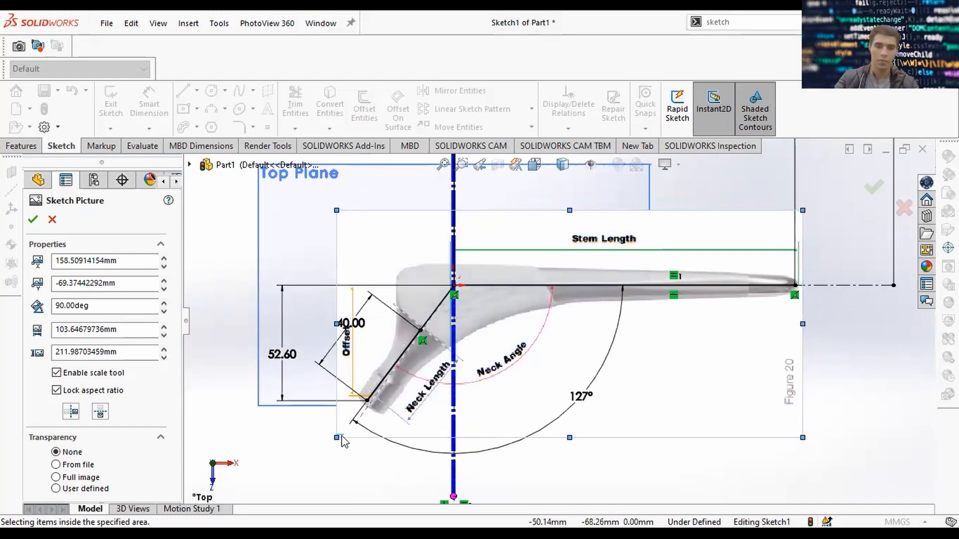
pyautogui.moveTo(338, 438); pyautogui.dragTo(347, 436)
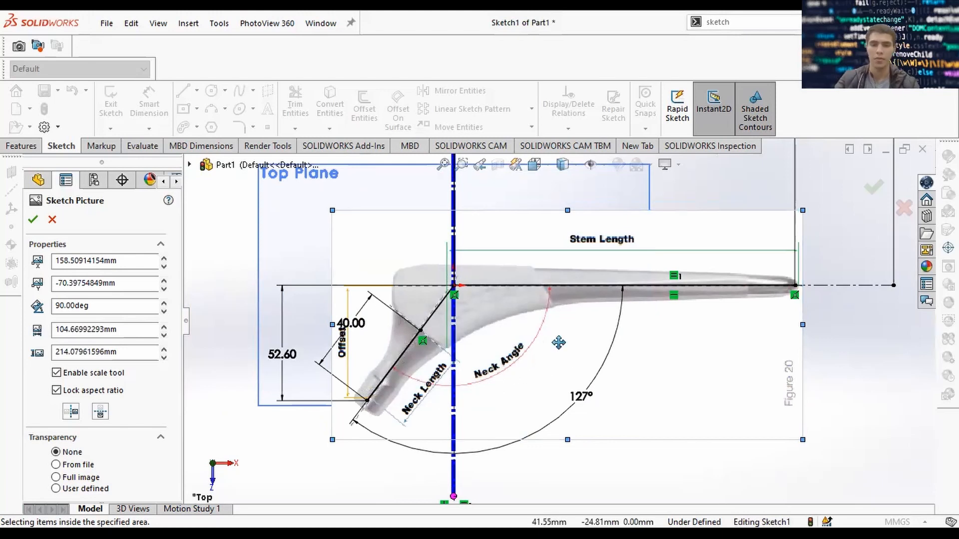
pyautogui.keyDown('ctrl'); pyautogui.moveTo(559, 343); pyautogui.dragTo(606, 329, button='middle'); pyautogui.keyUp('ctrl')
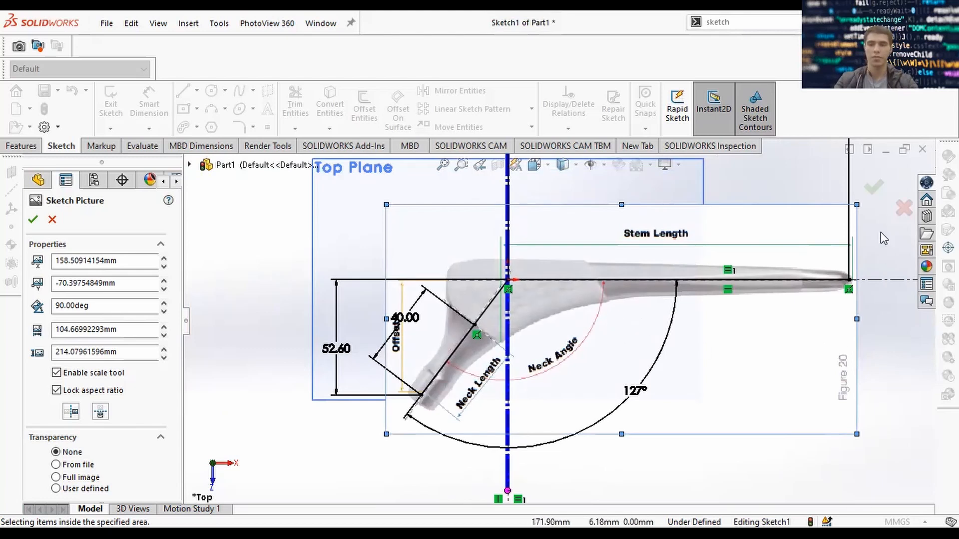
pyautogui.click(872, 191)
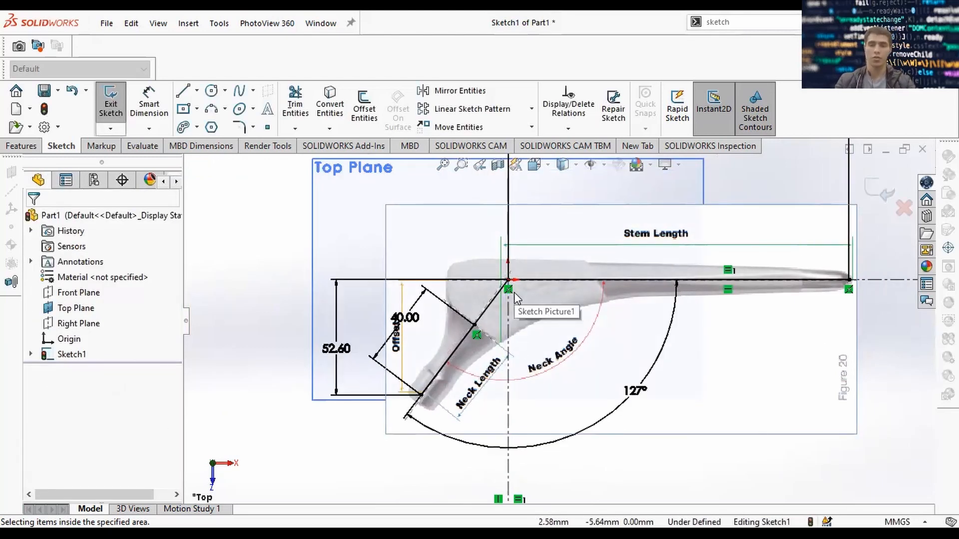
pyautogui.click(482, 313)
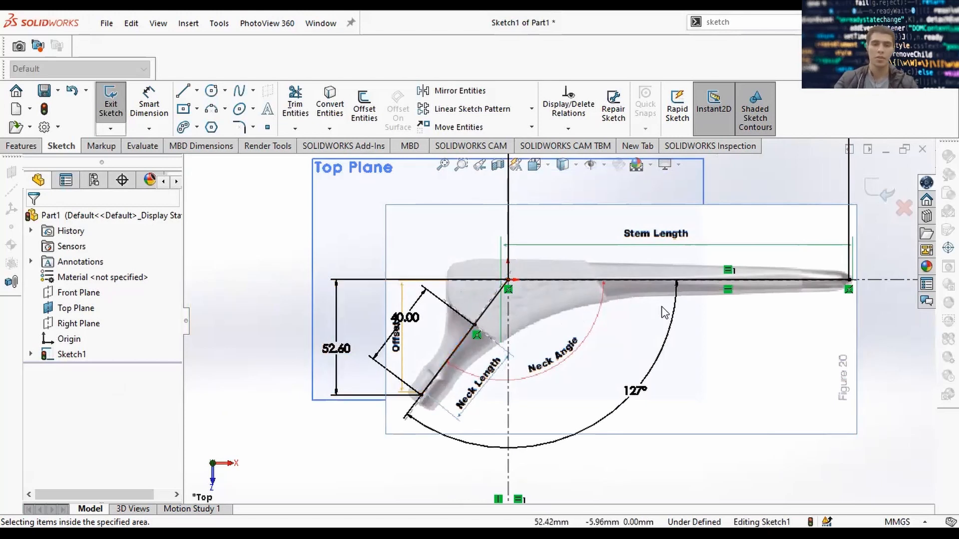
# Sketch a slanted construction line across the stem where its textured upper body ends, extending beyond both outline edges.
pyautogui.keyDown('ctrl'); pyautogui.moveTo(674, 312); pyautogui.dragTo(610, 304, button='middle'); pyautogui.keyUp('ctrl')
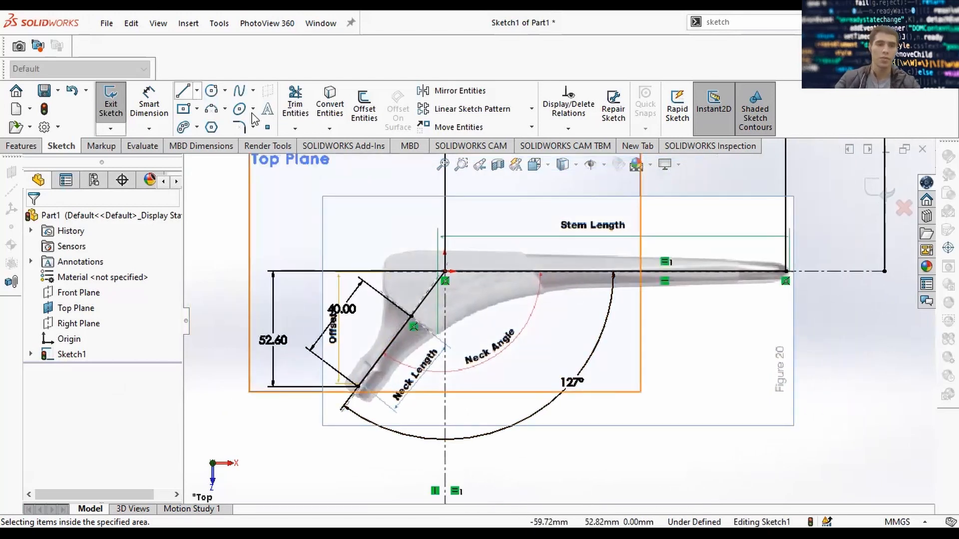
pyautogui.click(206, 124)
pyautogui.scroll(-5, 525, 245)
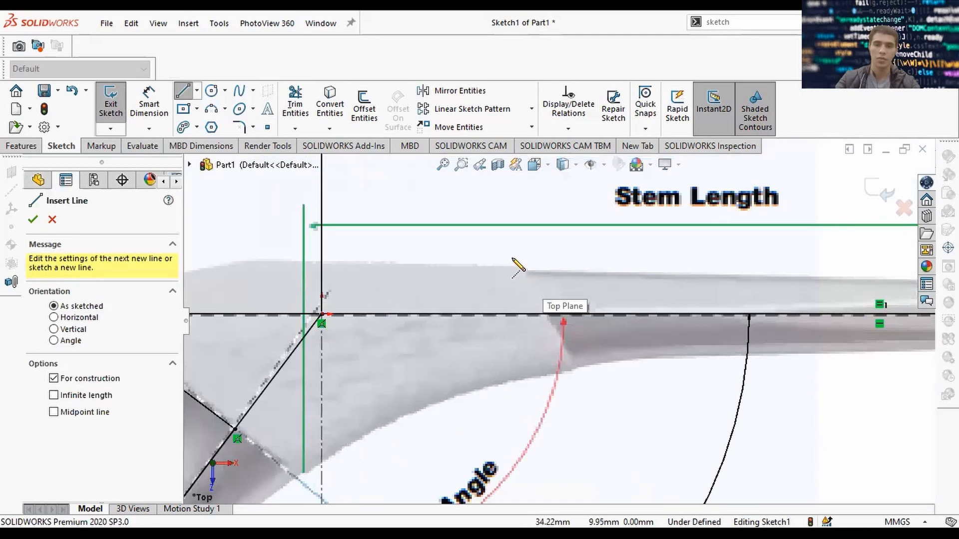
pyautogui.click(509, 252)
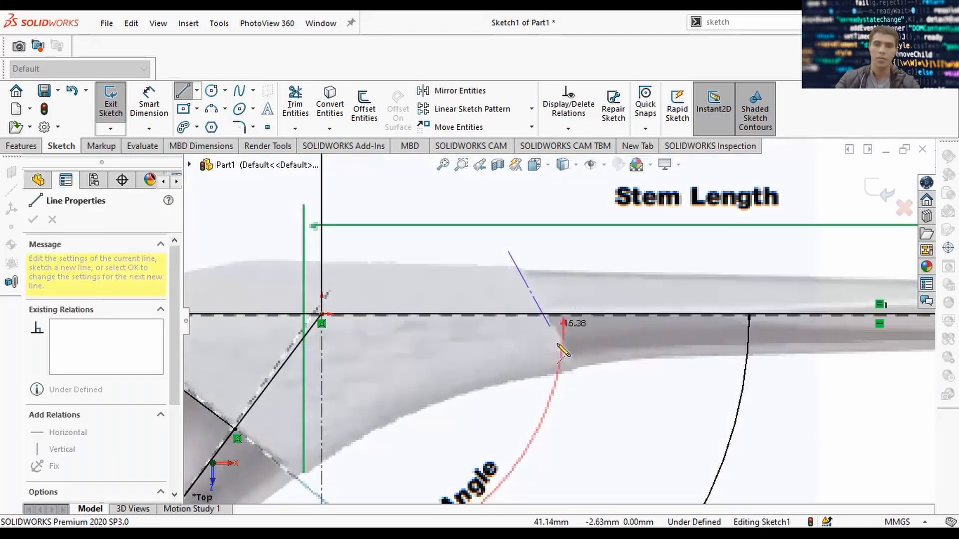
pyautogui.click(597, 400)
pyautogui.press('Escape')
pyautogui.scroll(5, 625, 387)
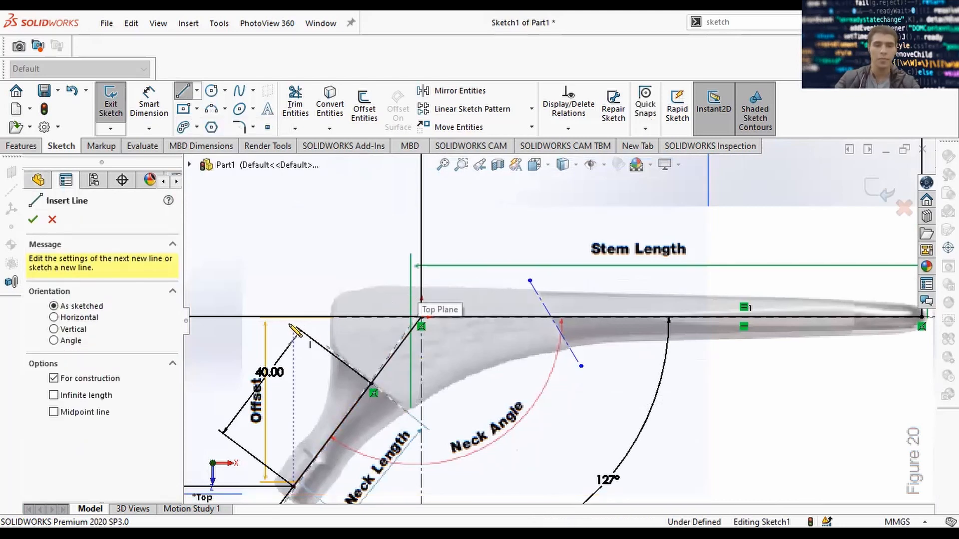
# Sketch a construction line about 70 mm long from the horizontal offset line through the 40 mm neck point to beyond the neck's underside.
pyautogui.click(275, 316)
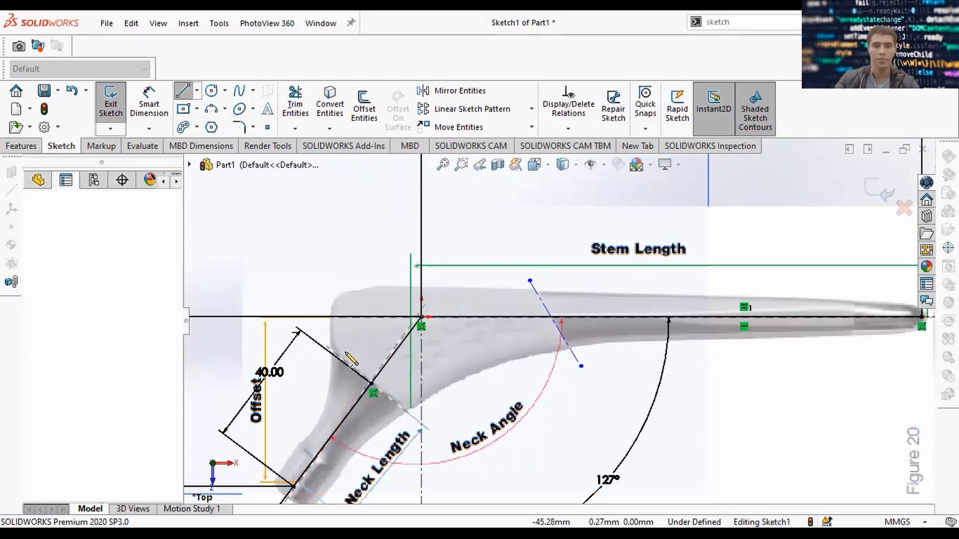
pyautogui.click(459, 449)
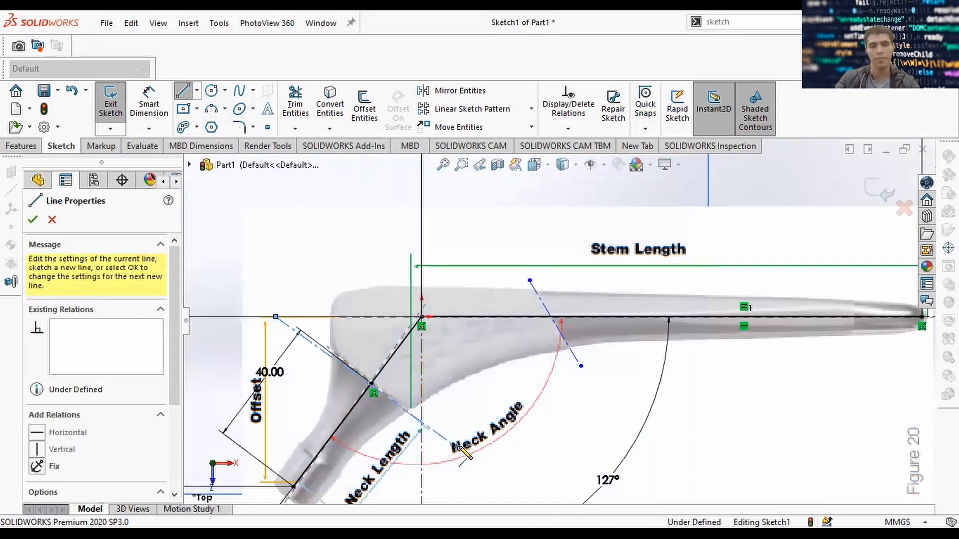
pyautogui.press('Escape')
pyautogui.press('f')
pyautogui.click(591, 271)
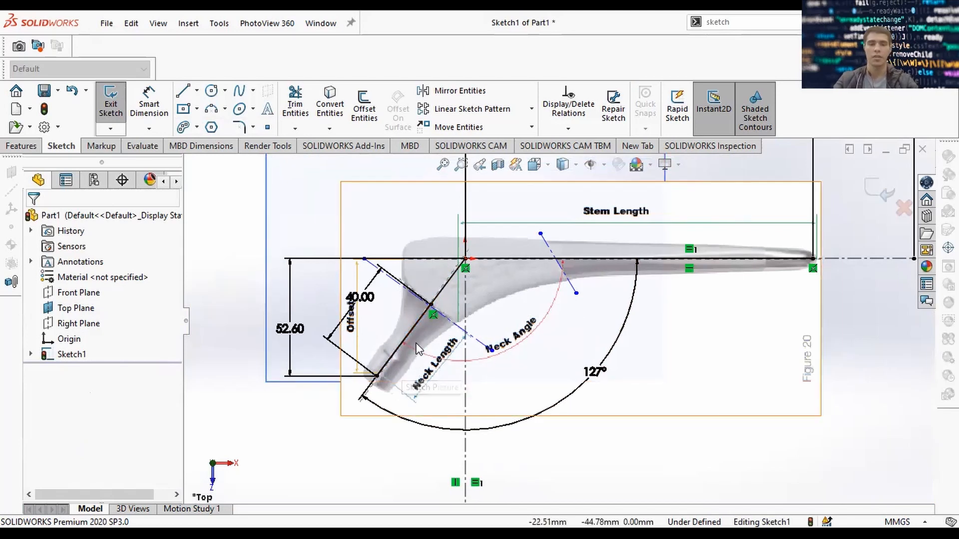
# Add a coincident relation between the stem line and the upper endpoint of the neck-base construction line.
pyautogui.scroll(-3, 440, 316)
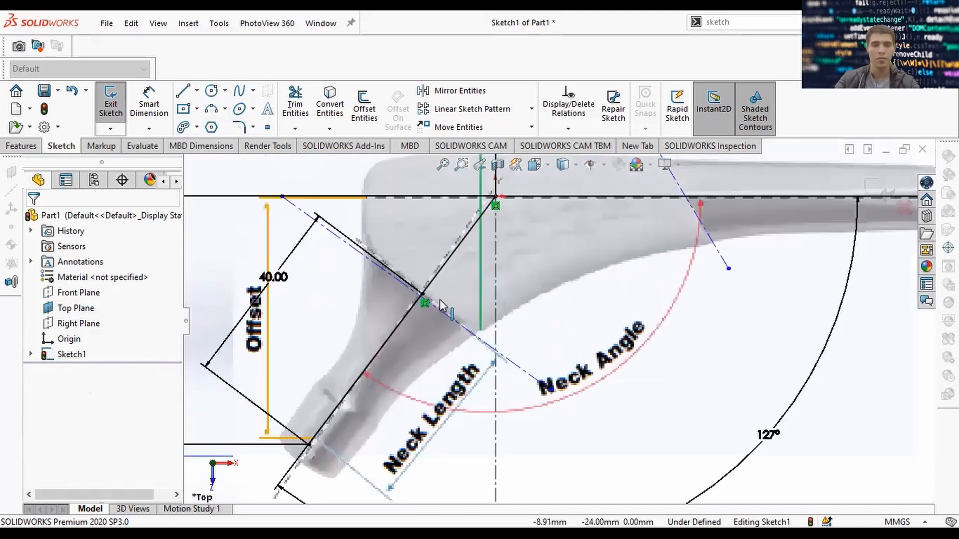
pyautogui.click(282, 197)
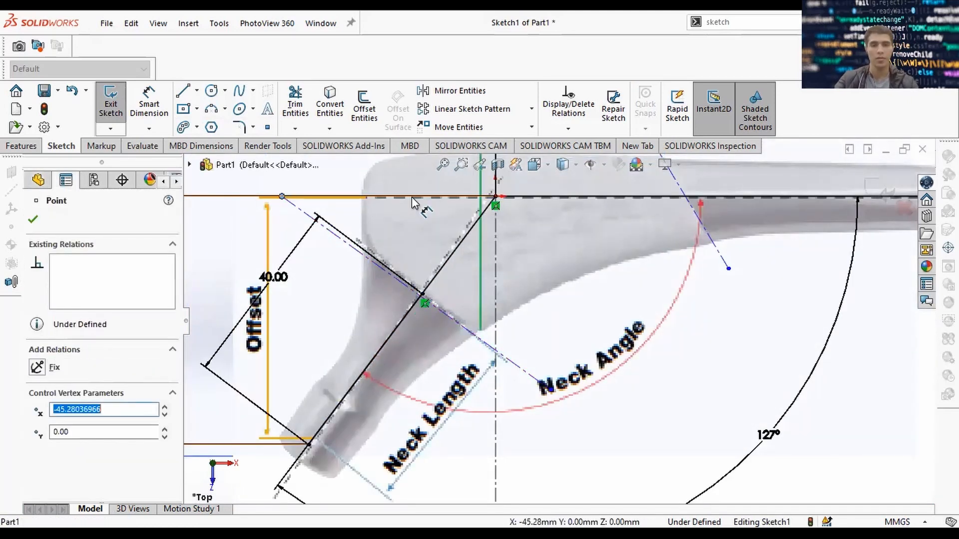
pyautogui.click(413, 197)
pyautogui.scroll(-2, 123, 409)
pyautogui.scroll(2, 139, 387)
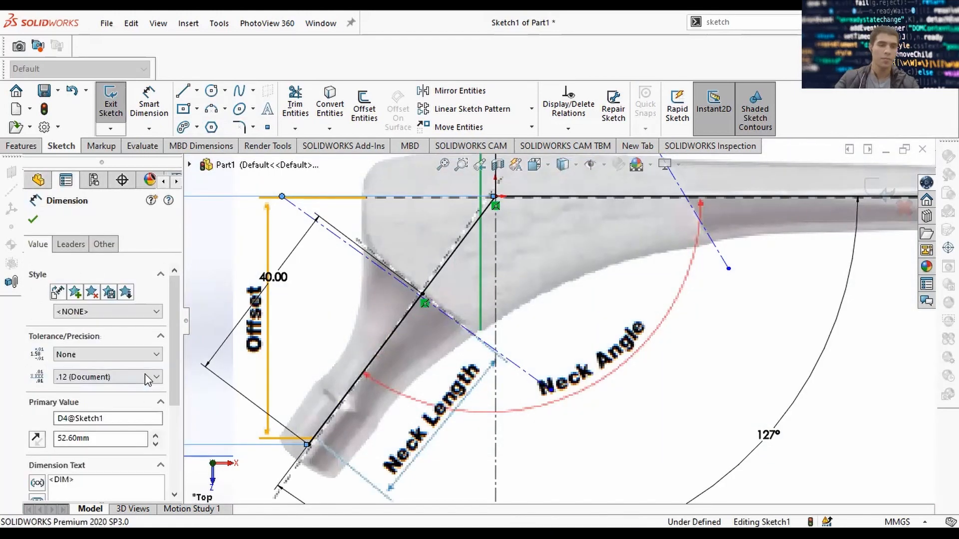
pyautogui.click(248, 282)
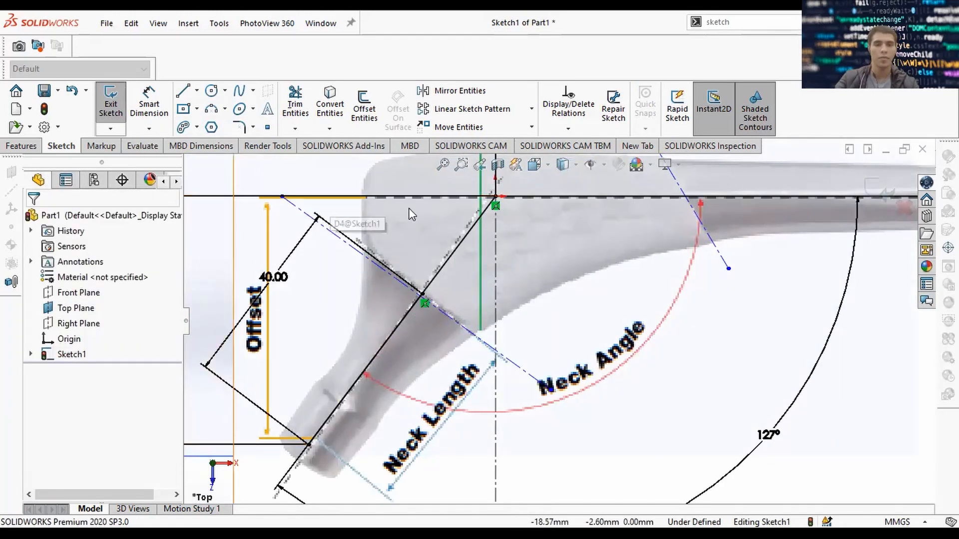
pyautogui.click(525, 196)
pyautogui.keyDown('ctrl'); pyautogui.click(282, 196); pyautogui.keyUp('ctrl')
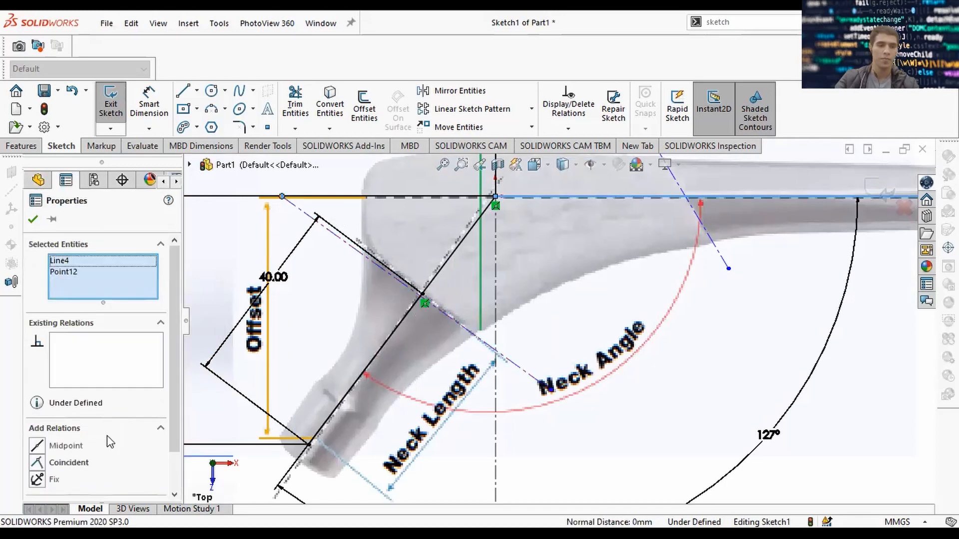
pyautogui.click(42, 463)
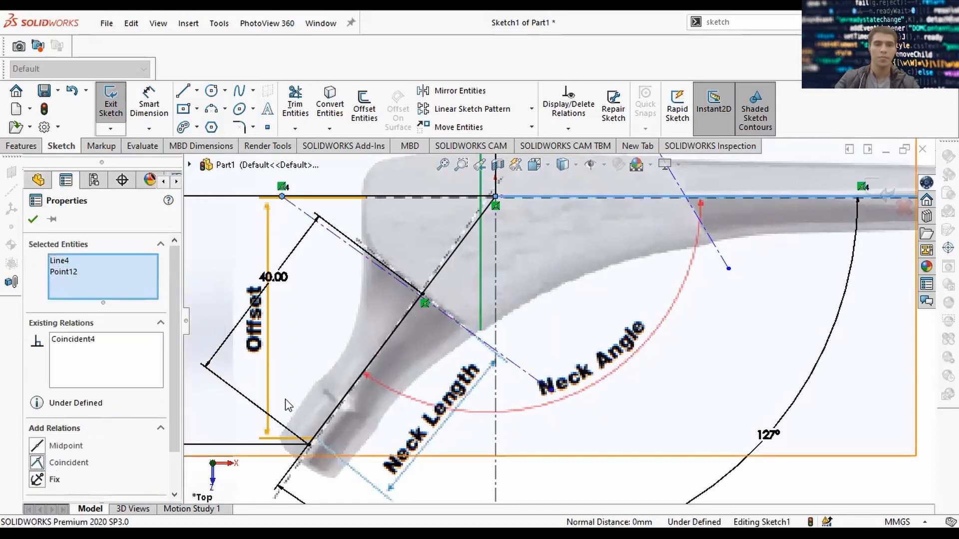
pyautogui.click(489, 375)
# Make the construction line at the neck base perpendicular to the angled neck line.
pyautogui.click(512, 368)
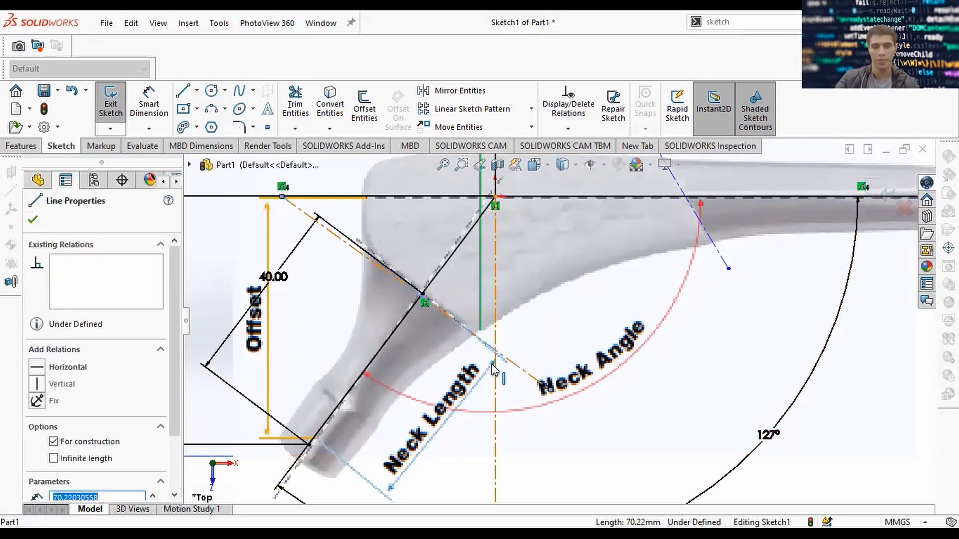
pyautogui.keyDown('ctrl'); pyautogui.click(496, 364); pyautogui.keyUp('ctrl')
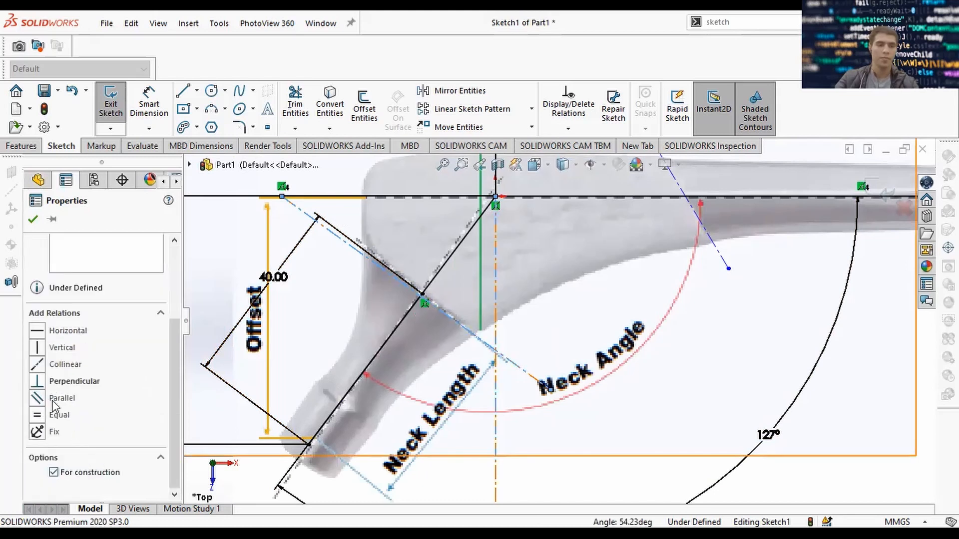
pyautogui.click(422, 324)
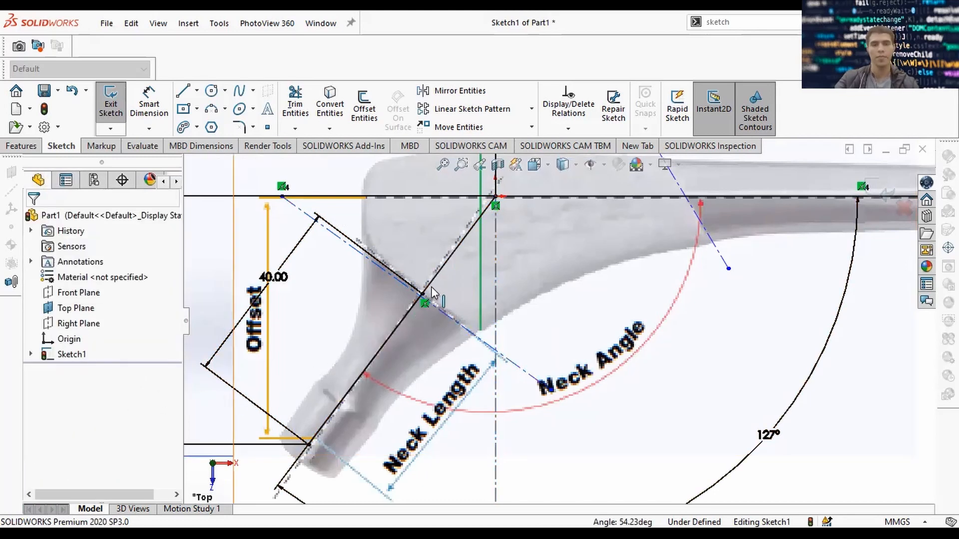
pyautogui.click(429, 293)
pyautogui.keyDown('ctrl'); pyautogui.click(441, 307); pyautogui.keyUp('ctrl')
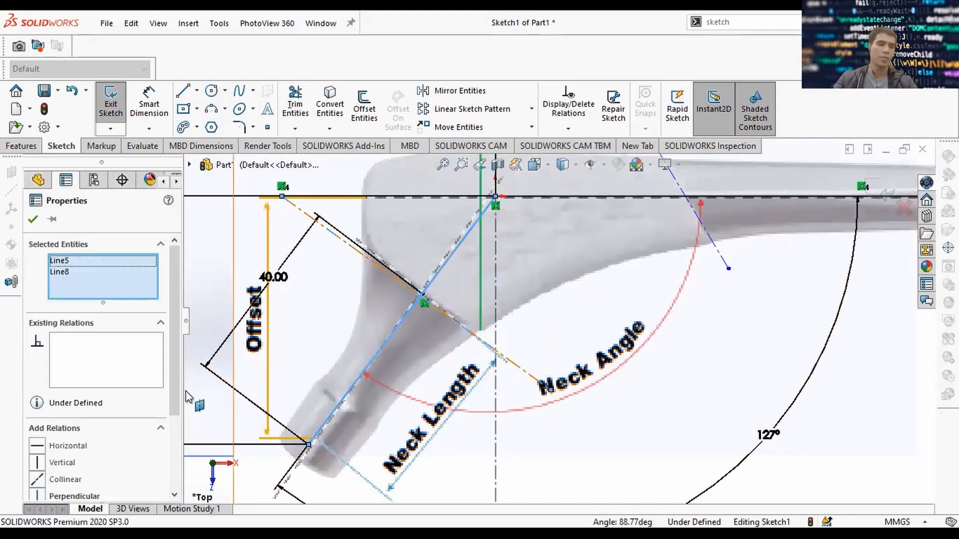
pyautogui.click(40, 425)
pyautogui.press('Escape')
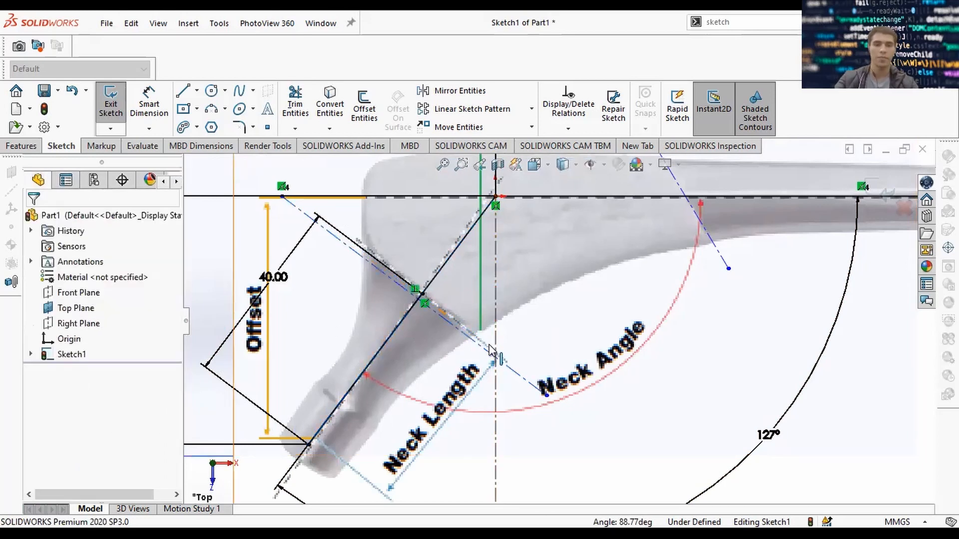
# Sketch a solid line across the free end of the neck, spanning the width of the neck in the picture.
pyautogui.scroll(2, 558, 320)
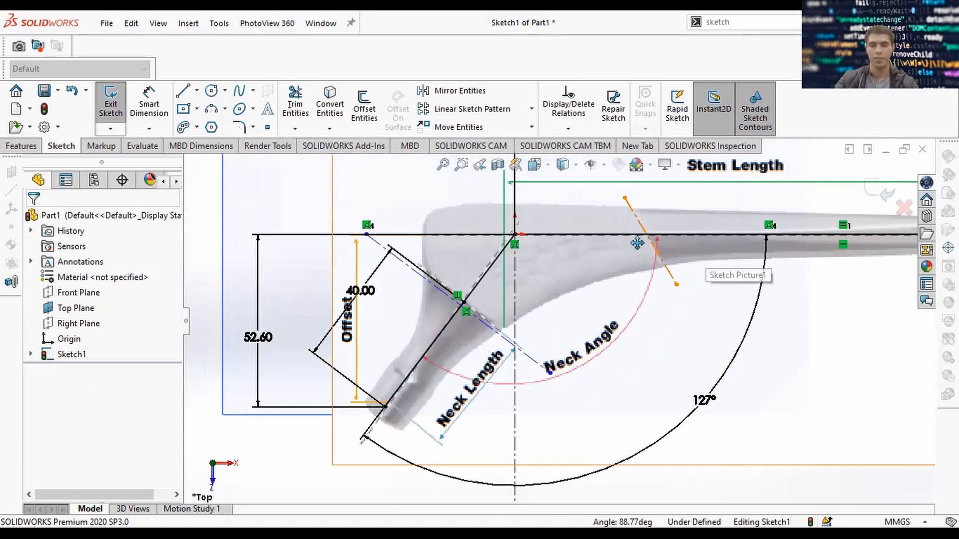
pyautogui.keyDown('ctrl'); pyautogui.moveTo(688, 252); pyautogui.dragTo(534, 242, button='middle'); pyautogui.keyUp('ctrl')
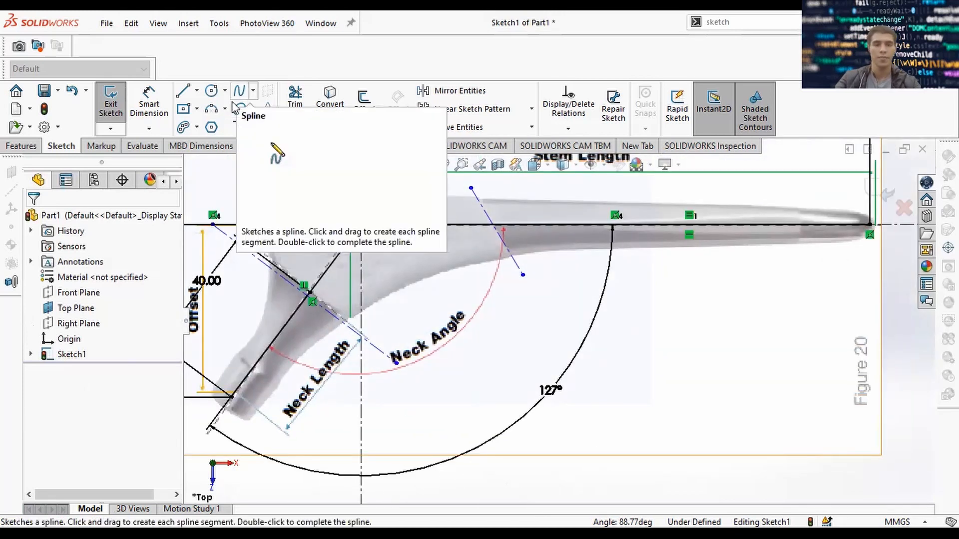
pyautogui.click(182, 91)
pyautogui.scroll(-5, 210, 431)
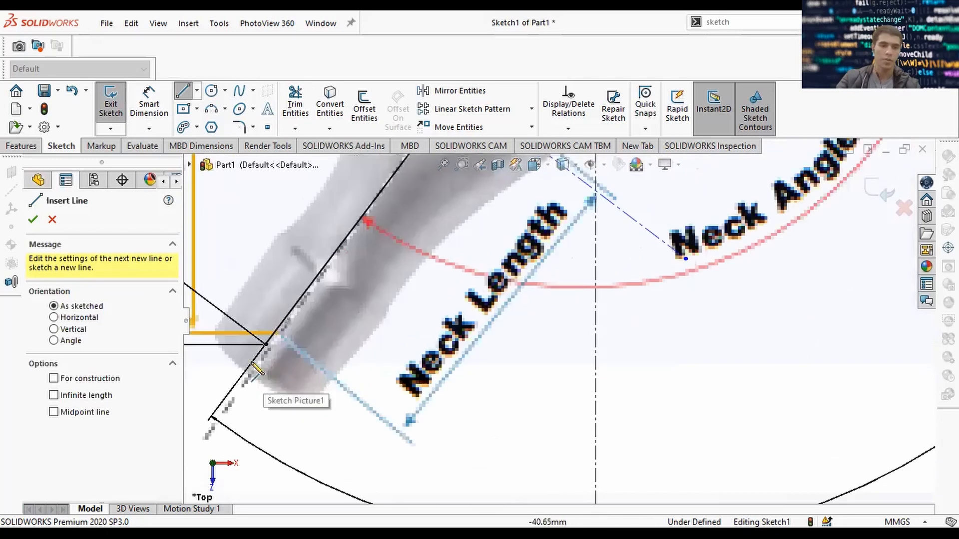
pyautogui.click(206, 342)
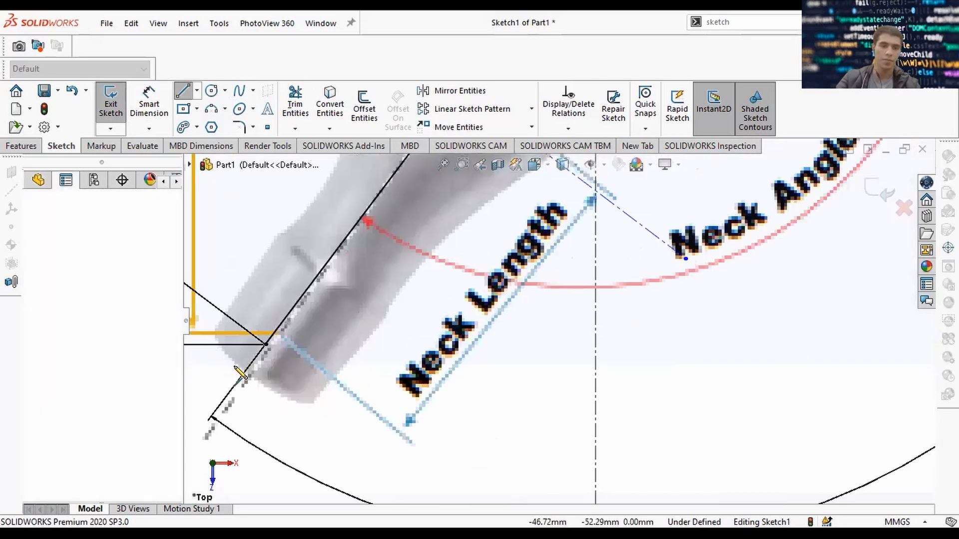
pyautogui.click(309, 412)
pyautogui.press('Escape')
# Make the neck-end line coincident with the neck line's lower endpoint and perpendicular to the neck line.
pyautogui.click(266, 344)
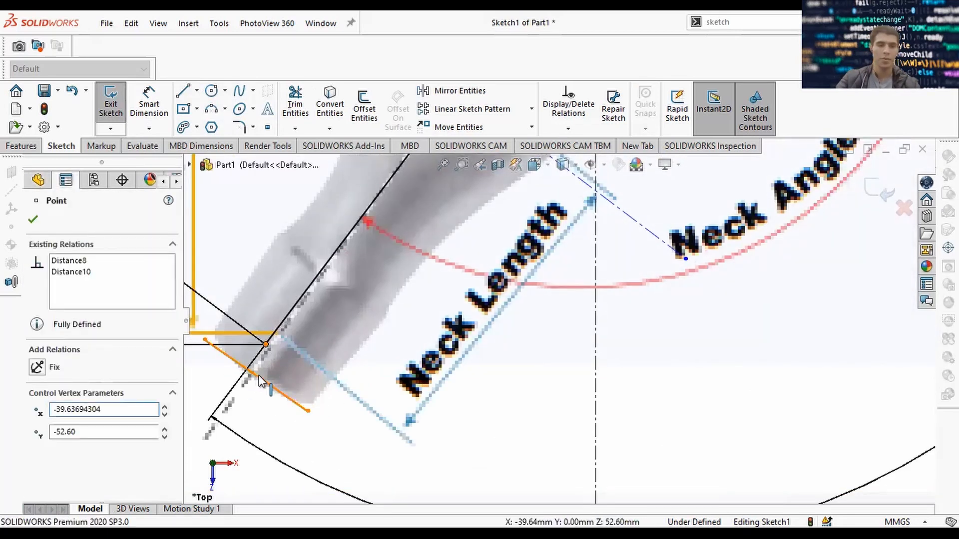
pyautogui.keyDown('ctrl'); pyautogui.click(260, 383); pyautogui.keyUp('ctrl')
pyautogui.click(37, 462)
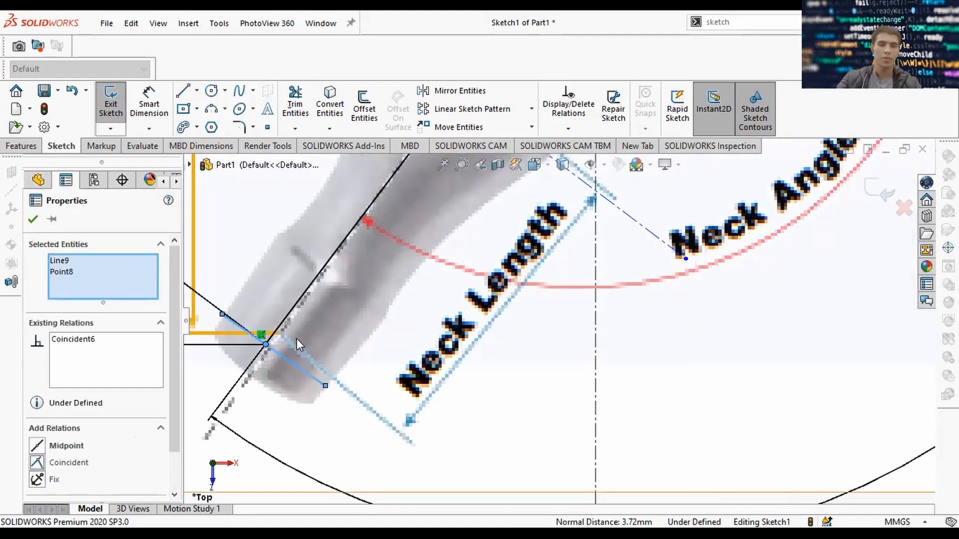
pyautogui.press('Escape')
pyautogui.click(283, 333)
pyautogui.keyDown('ctrl'); pyautogui.click(291, 363); pyautogui.keyUp('ctrl')
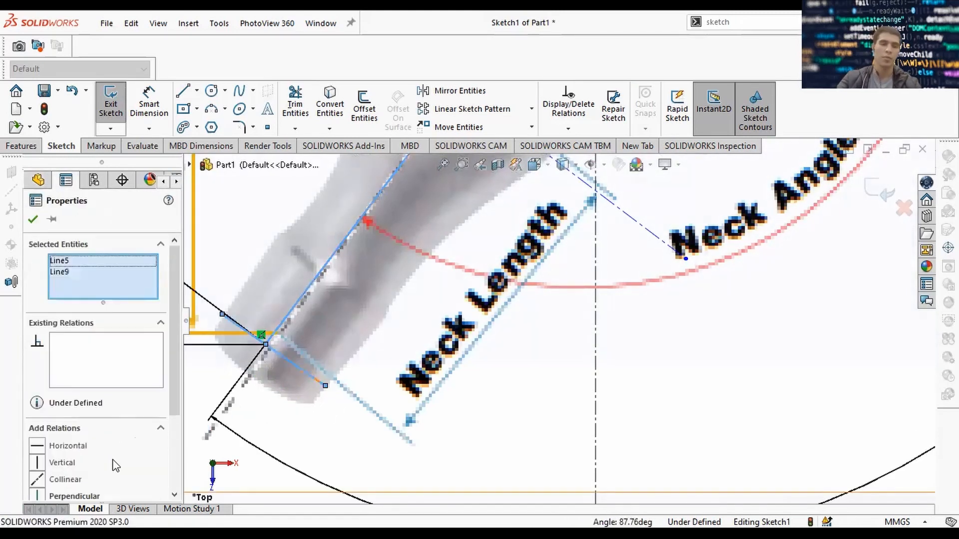
pyautogui.scroll(-3, 79, 465)
pyautogui.click(48, 381)
pyautogui.press('Escape')
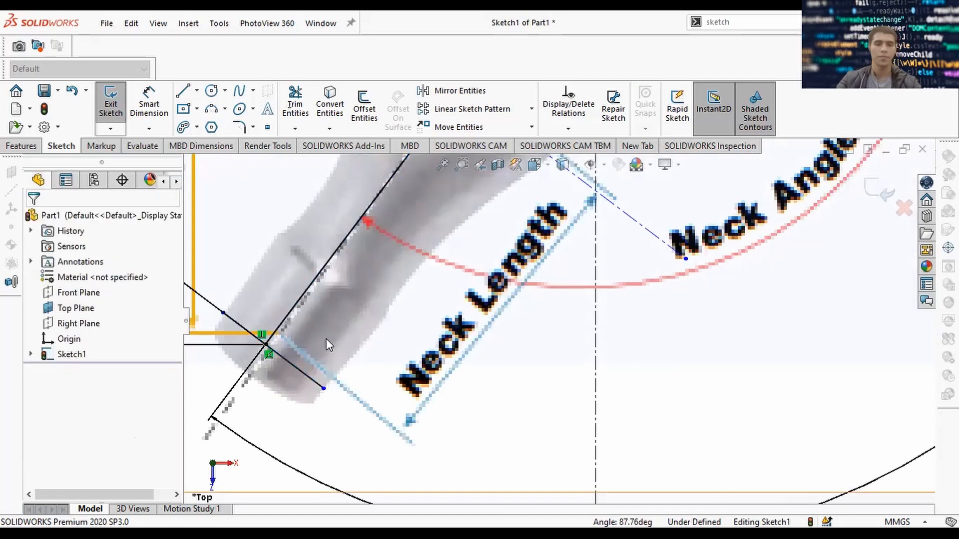
# Sketch a line from the neck-end line's upper endpoint along the neck's outer edge, perpendicular to the neck-end line.
pyautogui.scroll(1, 360, 302)
pyautogui.keyDown('ctrl'); pyautogui.moveTo(485, 283); pyautogui.dragTo(466, 366, button='middle'); pyautogui.keyUp('ctrl')
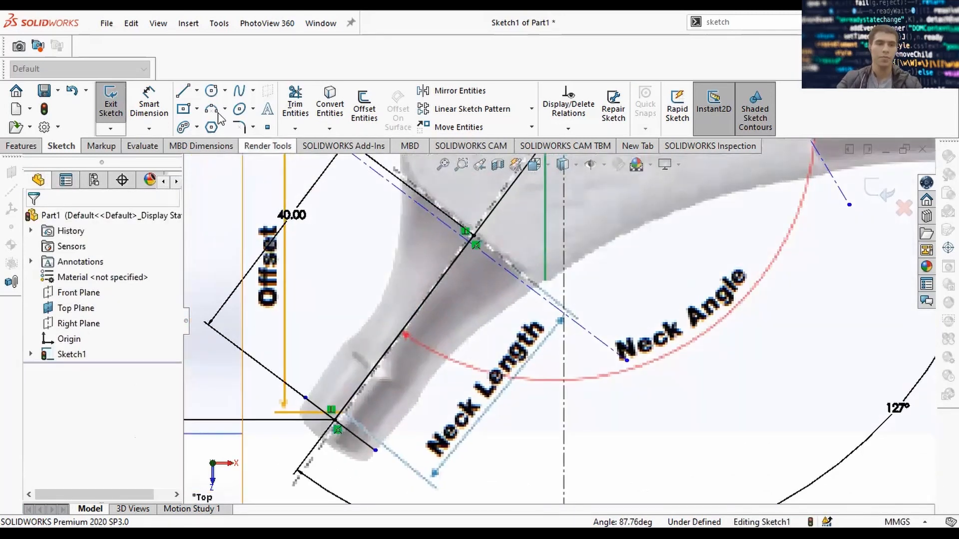
pyautogui.press('l')
pyautogui.click(306, 398)
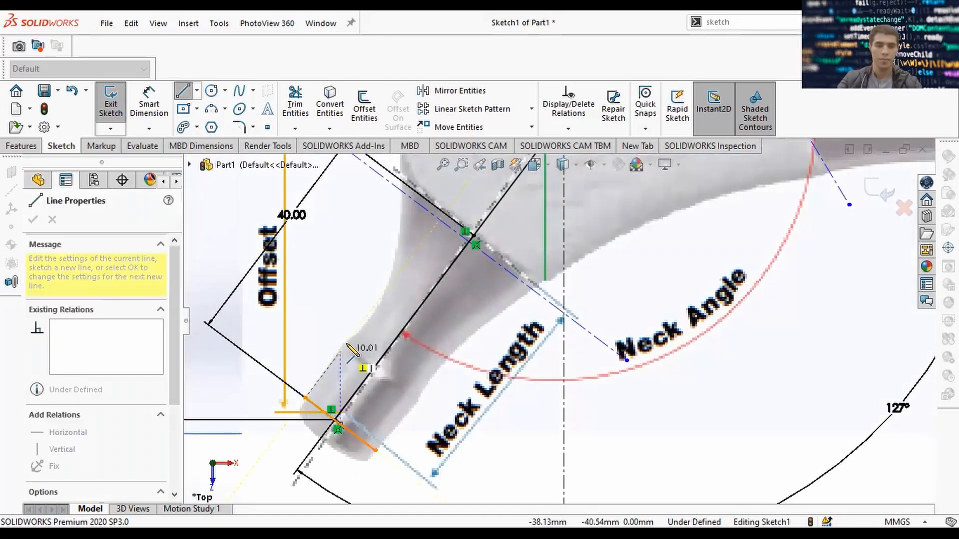
pyautogui.click(347, 343)
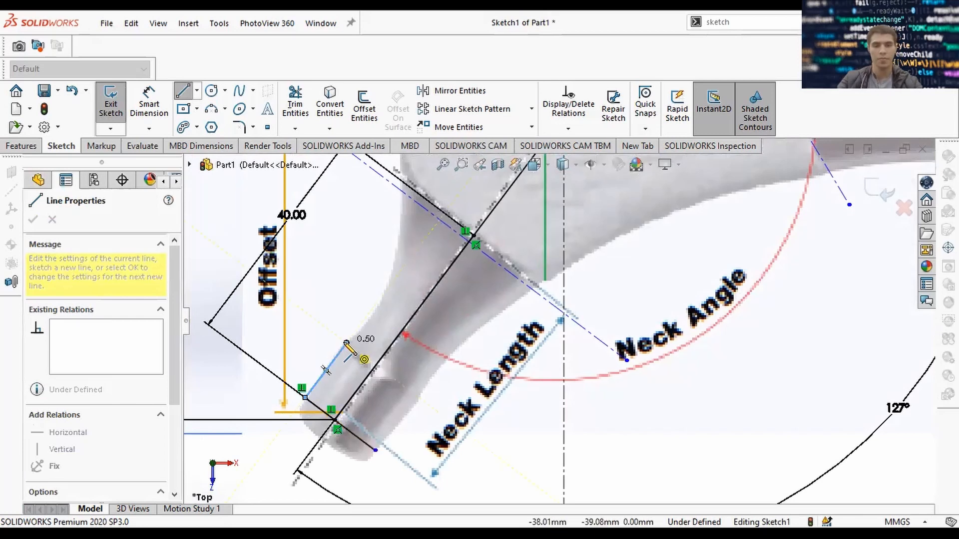
pyautogui.press('Escape')
pyautogui.scroll(2, 366, 255)
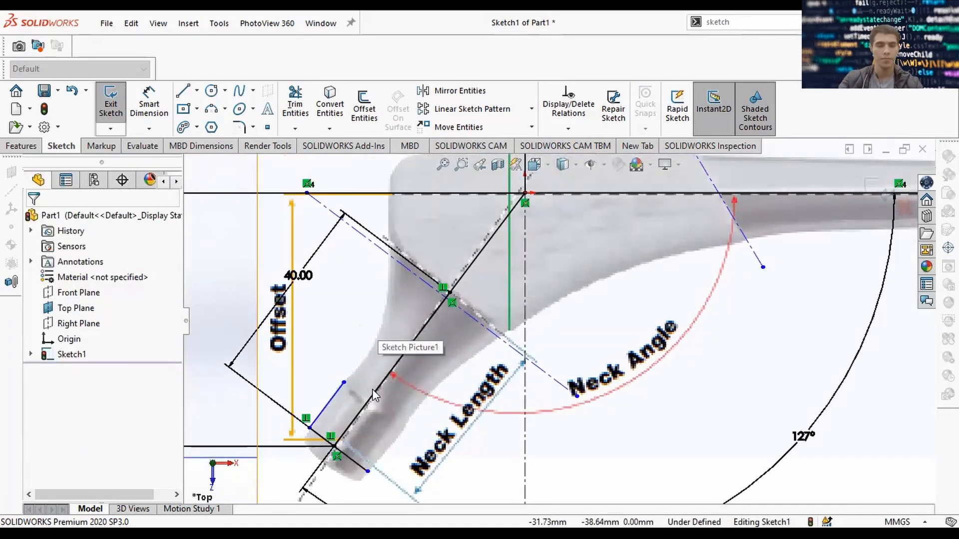
# Sketch a spline from the free end of the neck's upper side line along the concave neck edge to the construction line at the neck base.
pyautogui.click(239, 91)
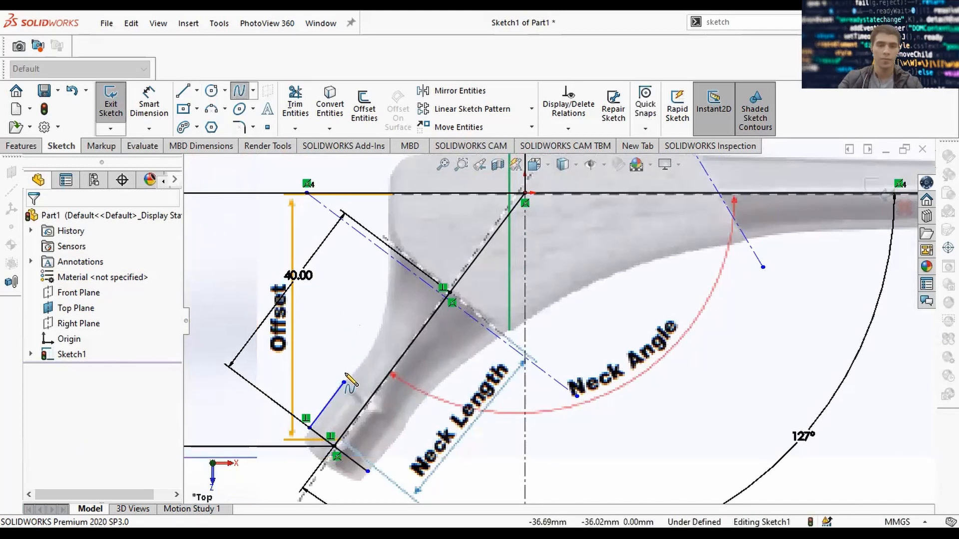
pyautogui.click(344, 382)
pyautogui.click(368, 360)
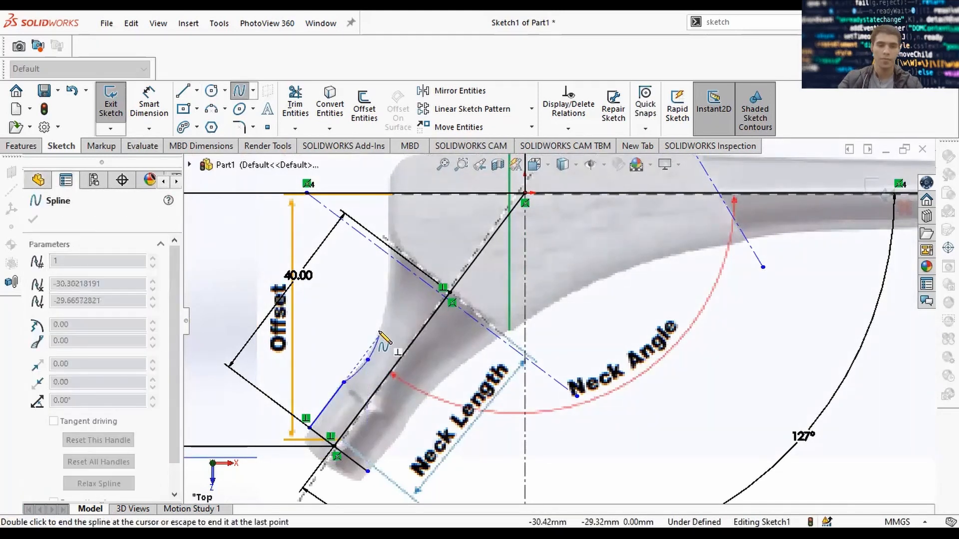
pyautogui.click(386, 292)
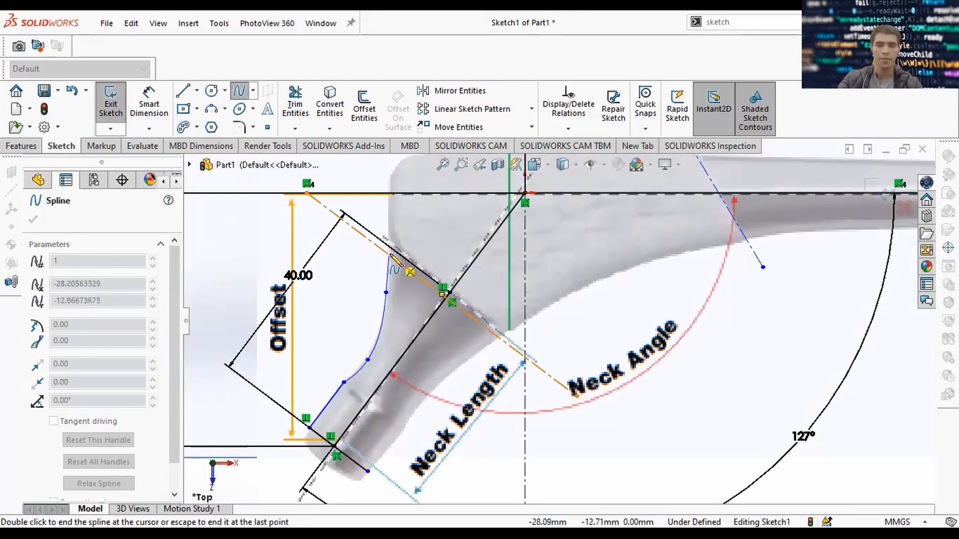
pyautogui.doubleClick(391, 256)
pyautogui.scroll(2, 425, 250)
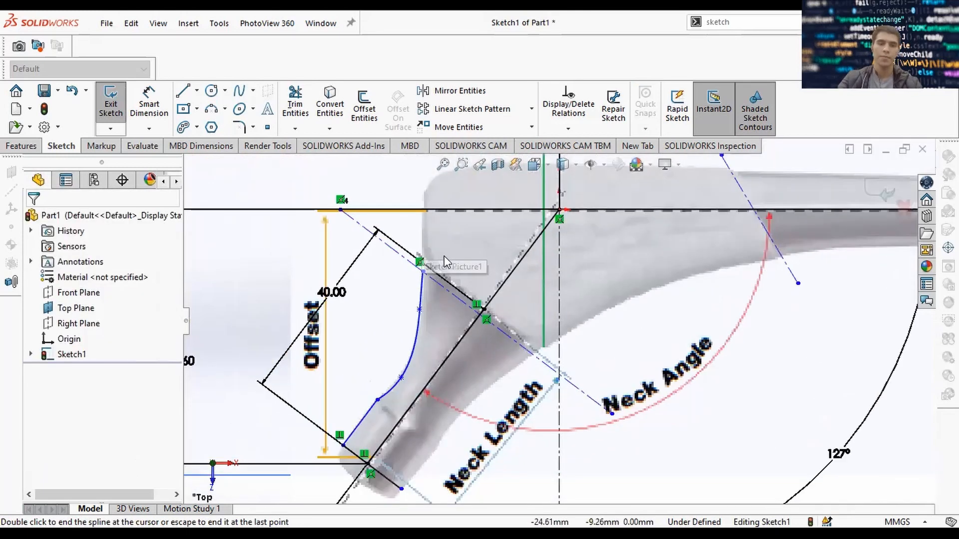
pyautogui.keyDown('ctrl'); pyautogui.moveTo(492, 258); pyautogui.dragTo(455, 256, button='middle'); pyautogui.keyUp('ctrl')
pyautogui.scroll(-2, 385, 306)
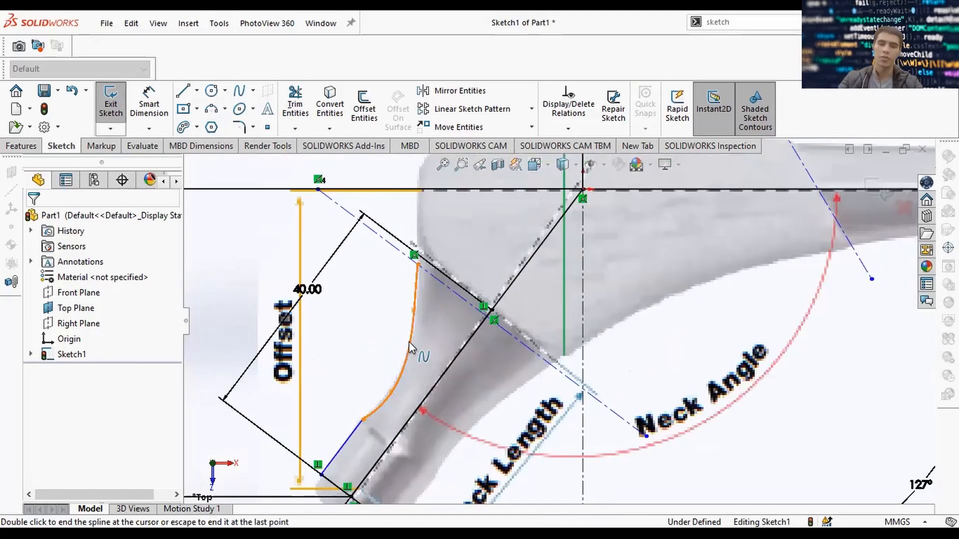
pyautogui.keyDown('ctrl'); pyautogui.moveTo(422, 277); pyautogui.dragTo(374, 199, button='middle'); pyautogui.keyUp('ctrl')
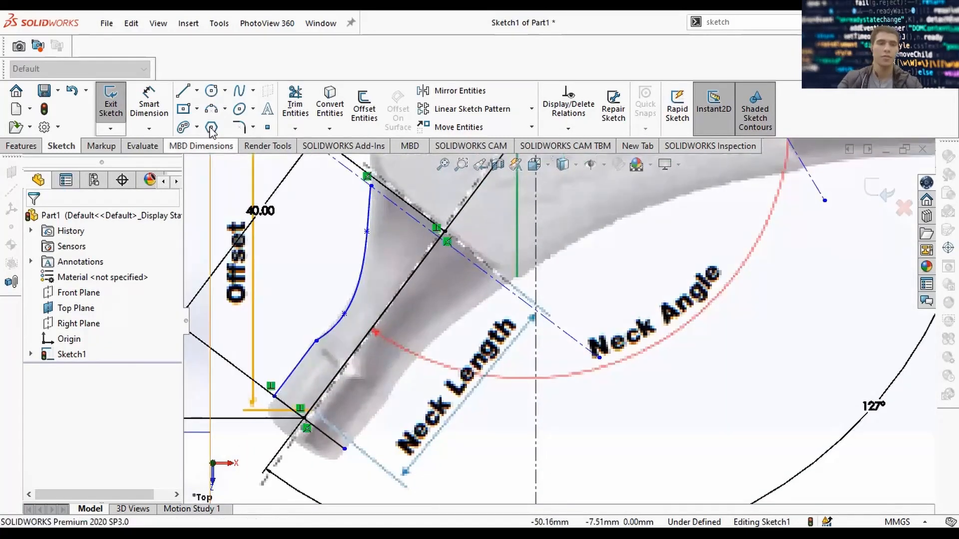
# Sketch a line about 12 mm long from the neck-end line's lower endpoint along the opposite neck edge, perpendicular to the neck-end line.
pyautogui.click(239, 90)
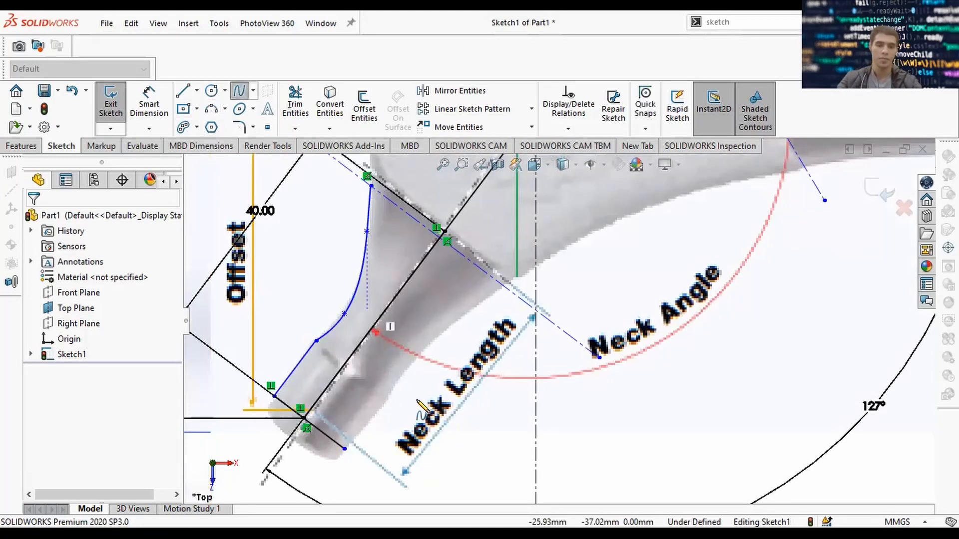
pyautogui.press('l')
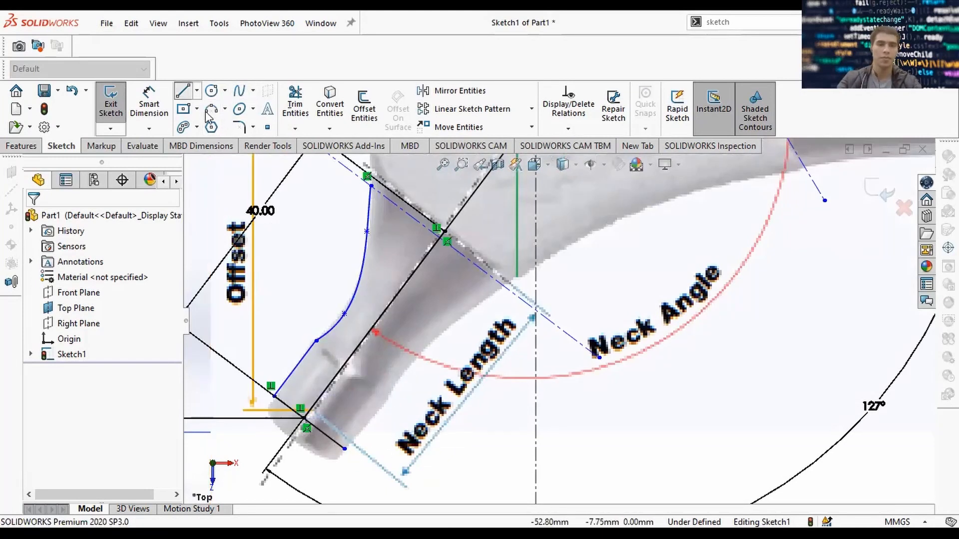
pyautogui.click(345, 448)
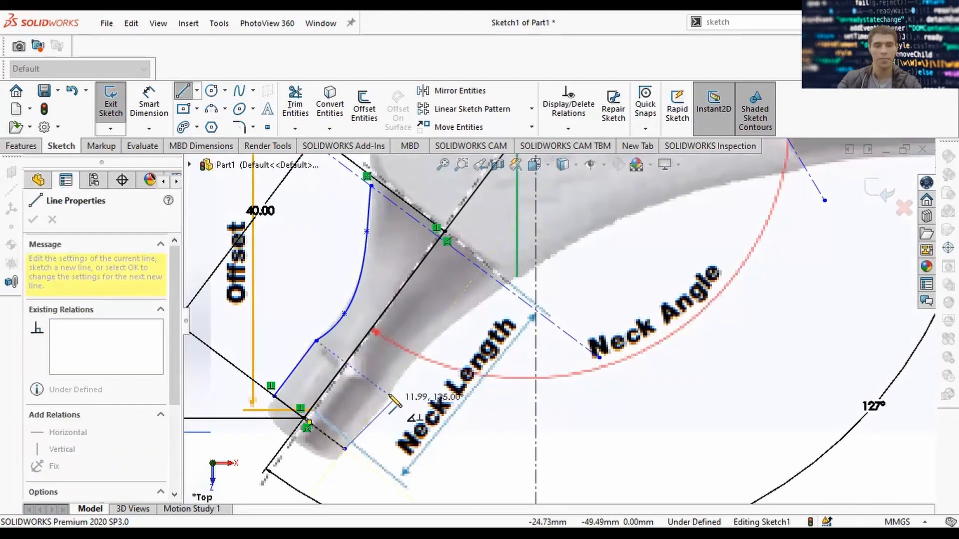
pyautogui.click(386, 394)
pyautogui.press('Escape')
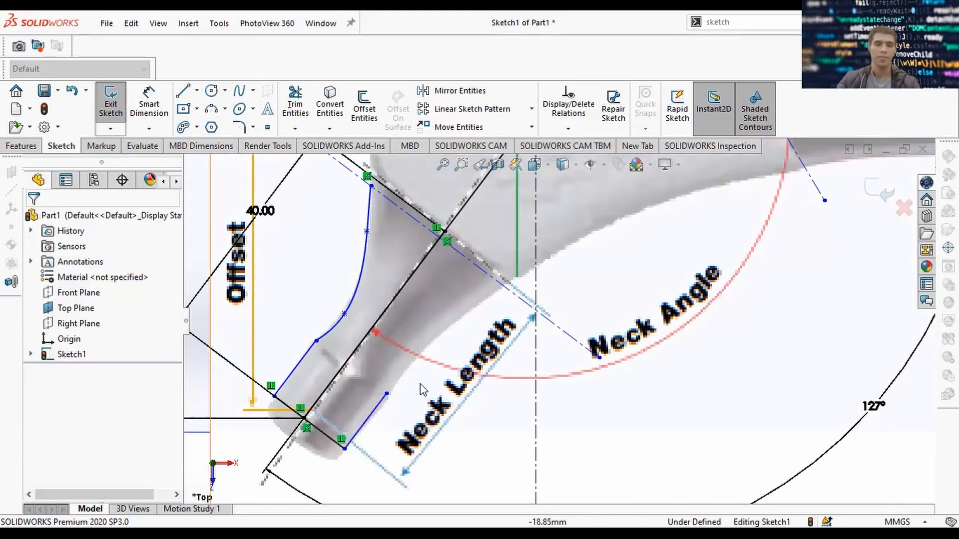
# Dimension the neck-end width between the two neck side lines as 15 mm.
pyautogui.click(148, 104)
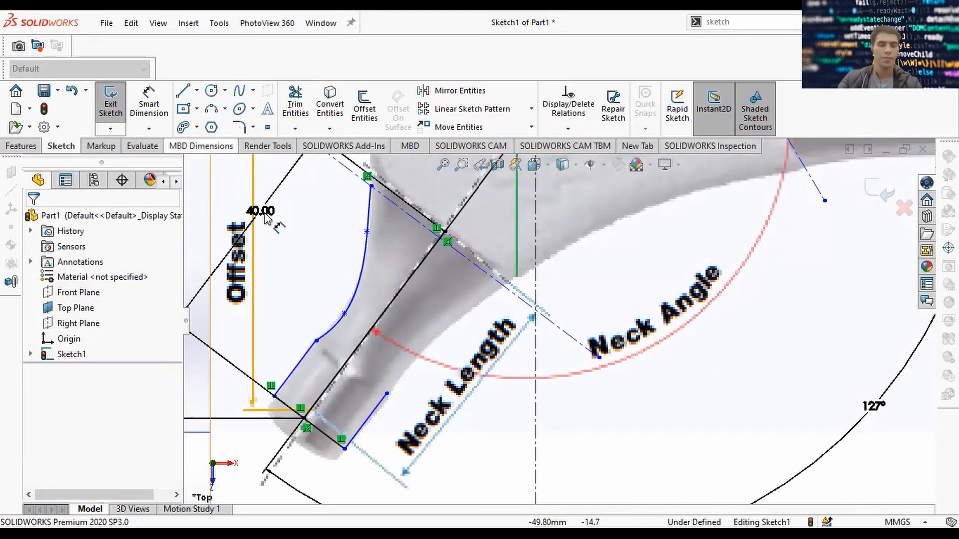
pyautogui.click(274, 396)
pyautogui.click(365, 430)
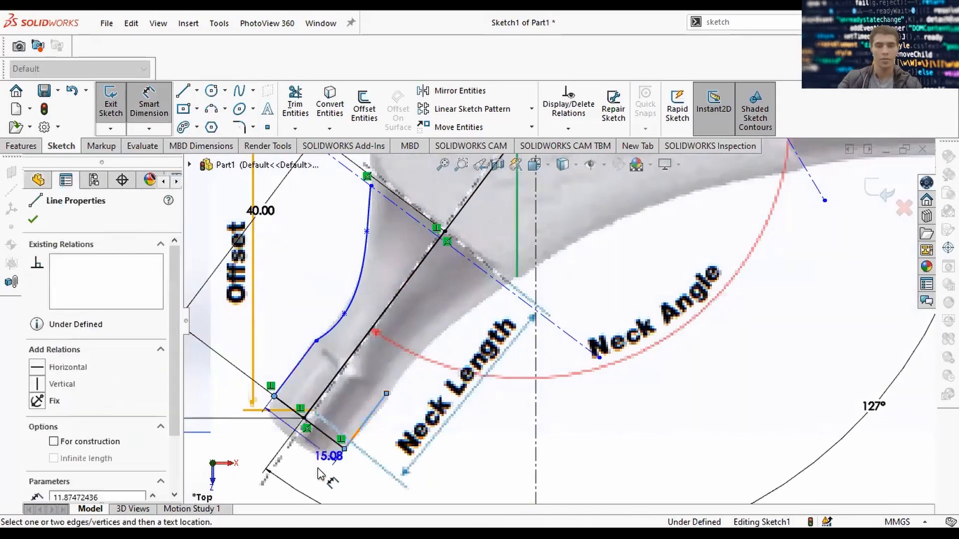
pyautogui.click(318, 471)
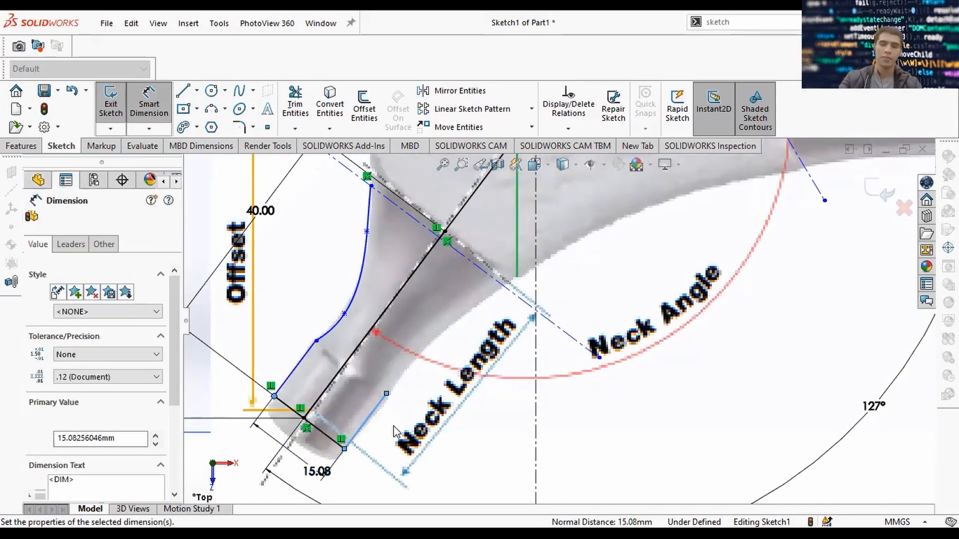
pyautogui.write('15.08256046mm')
pyautogui.press('Return')
pyautogui.press('Escape')
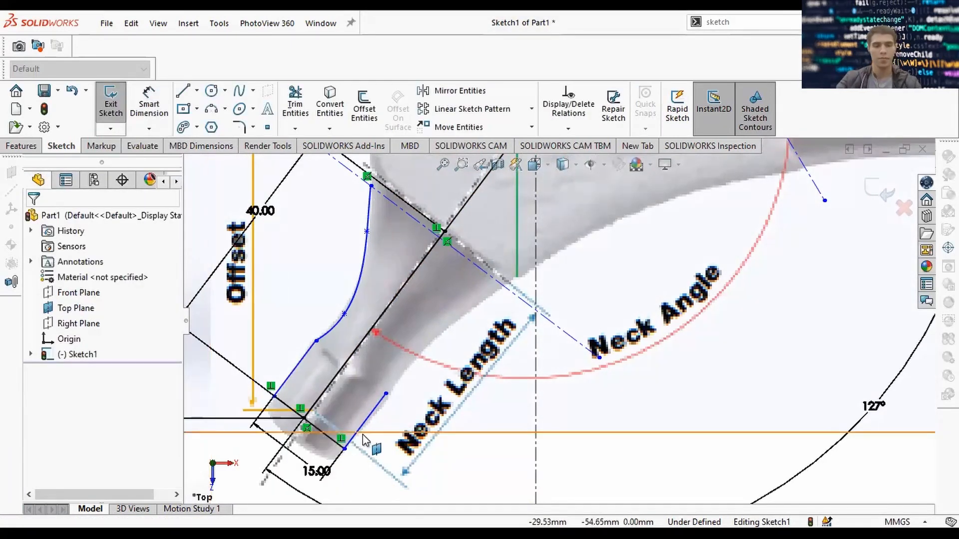
# Make the two short side lines at the free end of the neck equal in length.
pyautogui.click(305, 366)
pyautogui.keyDown('ctrl'); pyautogui.click(365, 421); pyautogui.keyUp('ctrl')
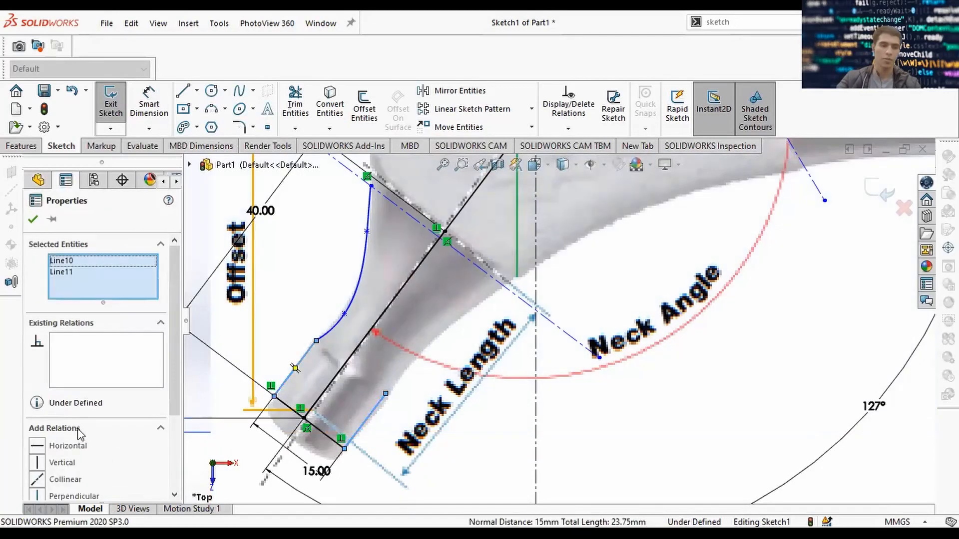
pyautogui.click(44, 419)
pyautogui.click(350, 334)
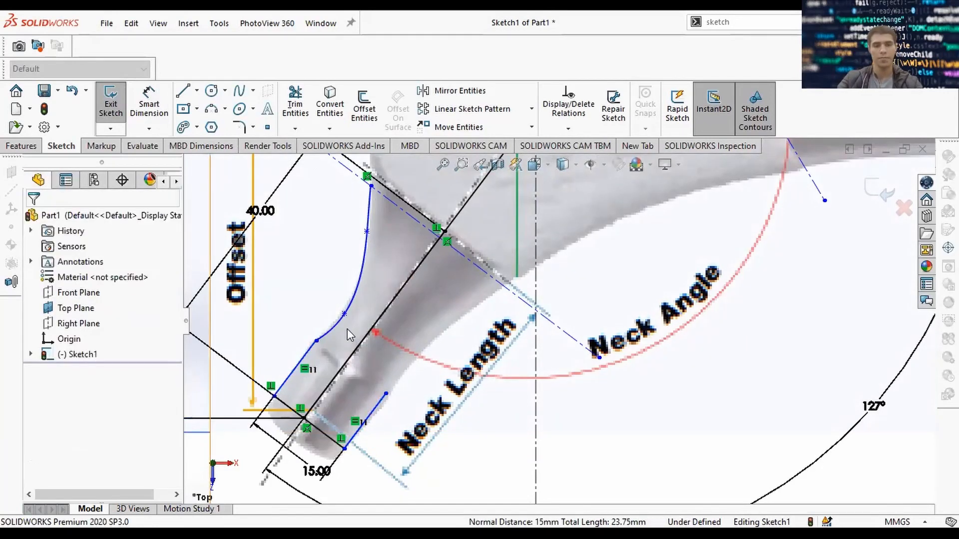
# Dimension the length of the neck's upper side line as 14 mm.
pyautogui.press('d')
pyautogui.click(294, 371)
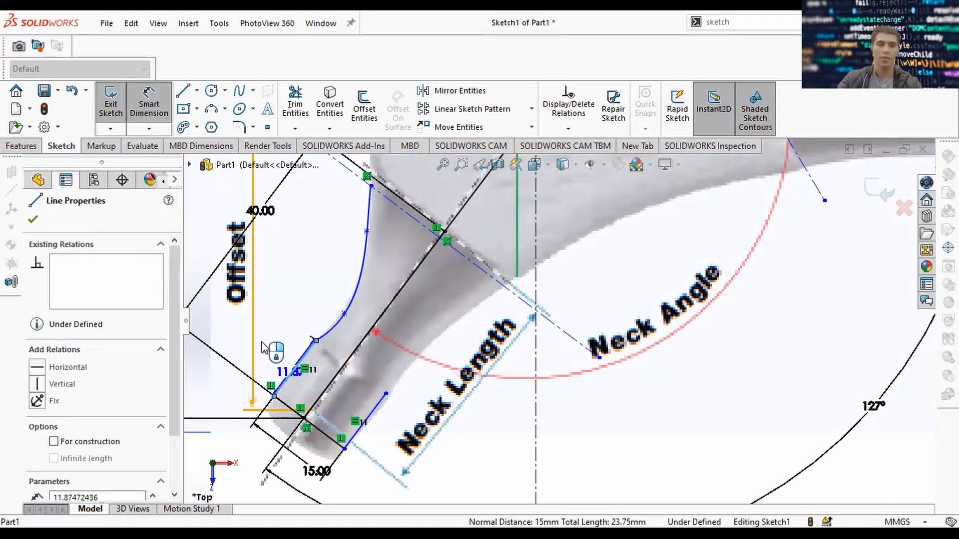
pyautogui.click(270, 327)
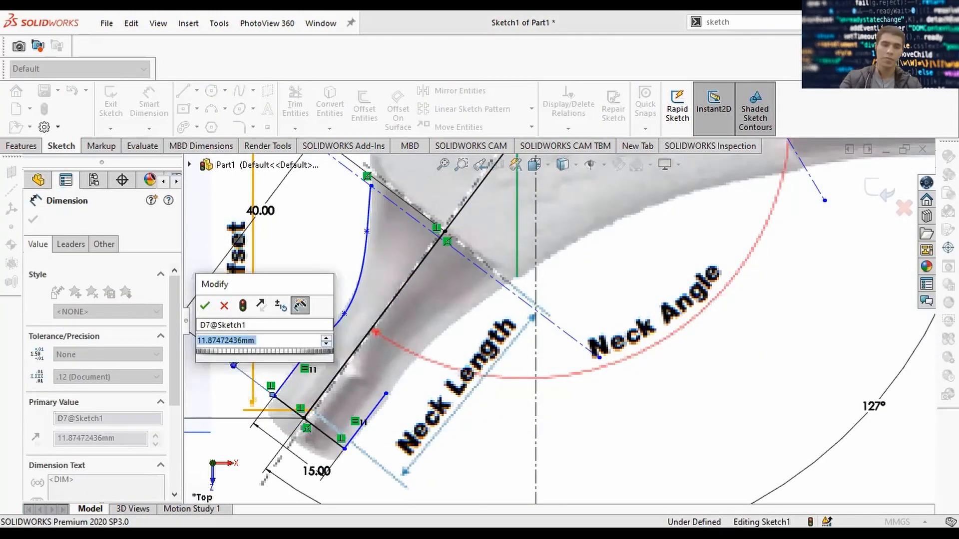
pyautogui.write('14')
pyautogui.press('Return')
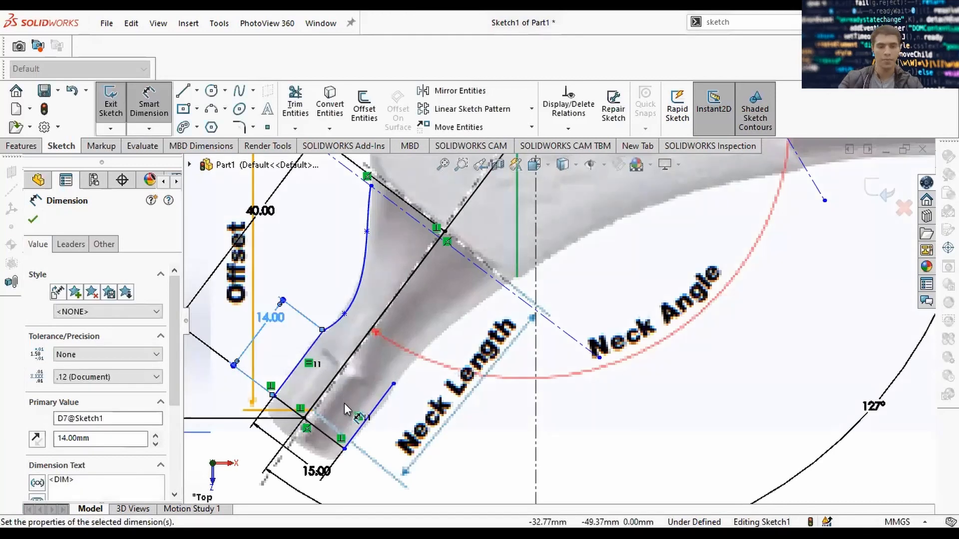
pyautogui.press('Escape')
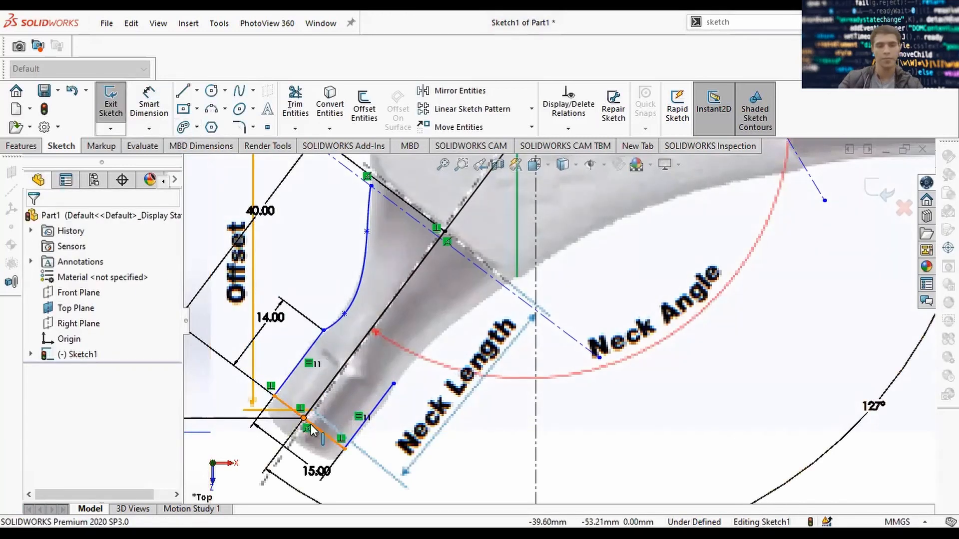
# Set the length of the neck's upper side line to 10 mm.
pyautogui.scroll(2, 555, 321)
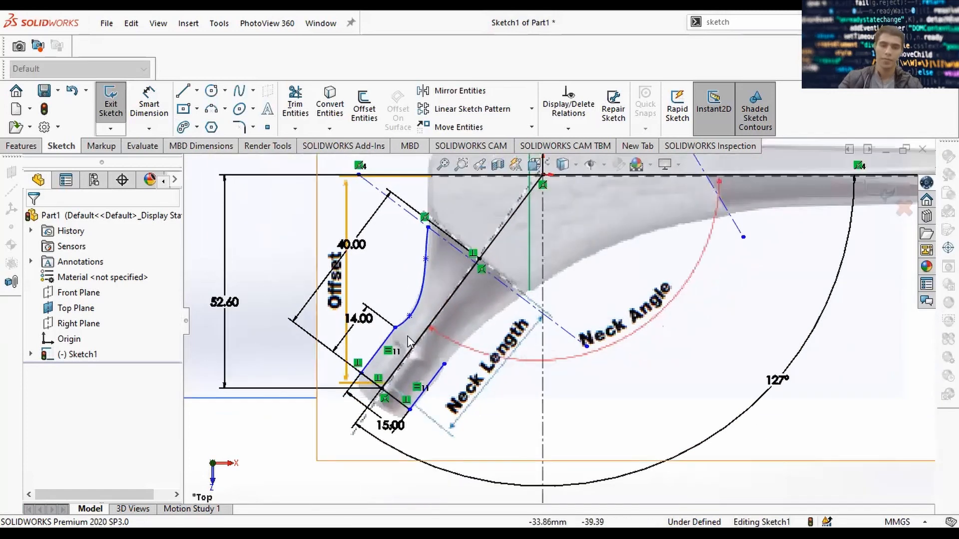
pyautogui.scroll(-3, 407, 342)
pyautogui.click(346, 304)
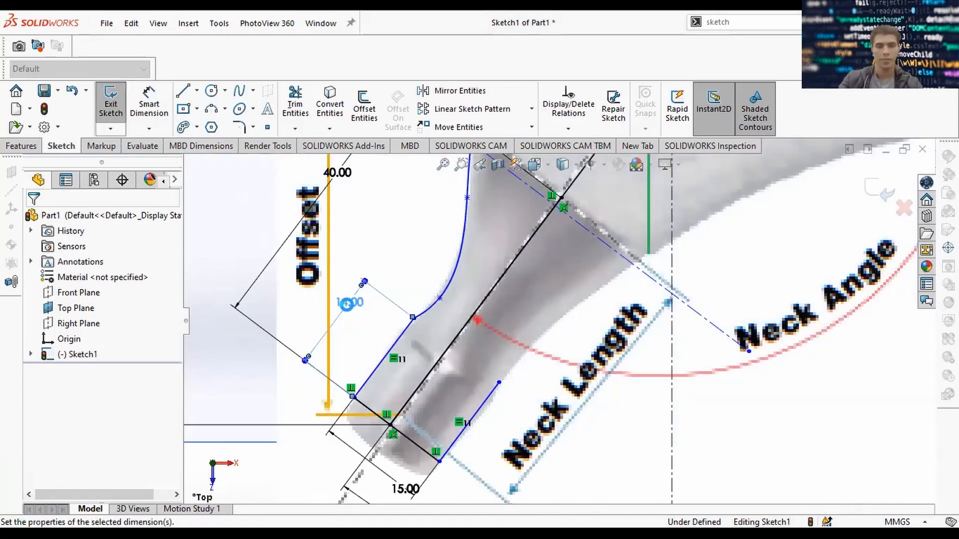
pyautogui.doubleClick(349, 304)
pyautogui.write('10')
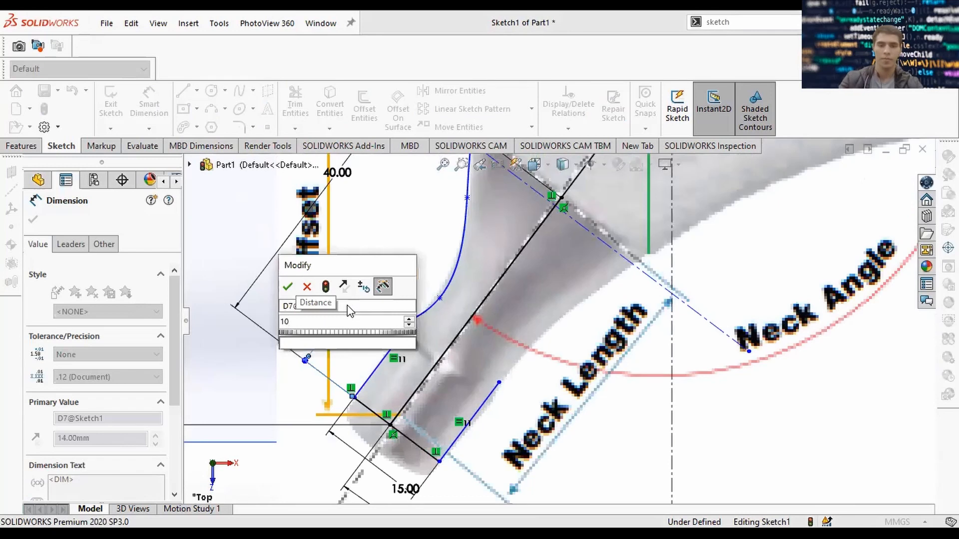
pyautogui.press('Return')
pyautogui.scroll(1, 473, 286)
pyautogui.click(577, 317)
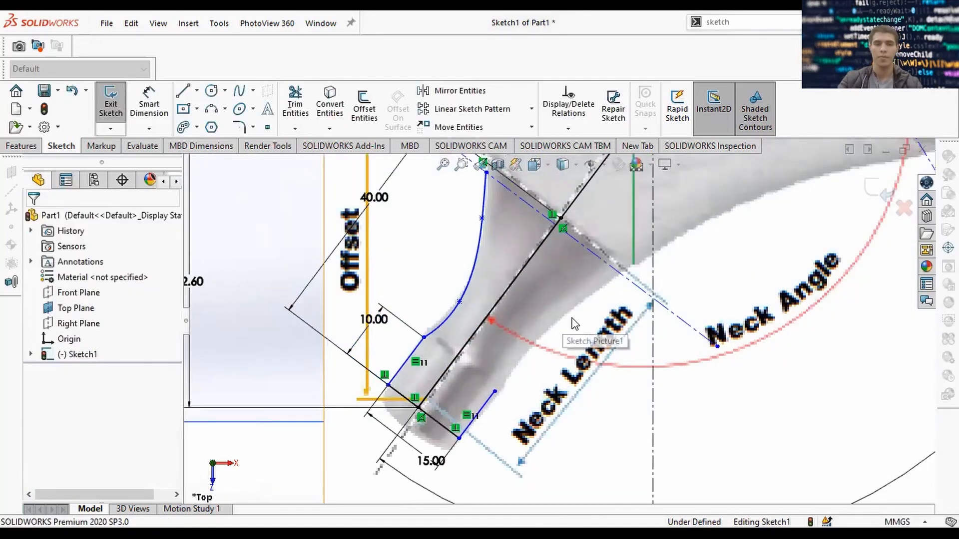
# Sketch a spline from the lower side line's free end, tracing the neck's lower edge and the stem's curved underside to its nearly straight section.
pyautogui.keyDown('ctrl'); pyautogui.moveTo(572, 319); pyautogui.dragTo(520, 332, button='middle'); pyautogui.keyUp('ctrl')
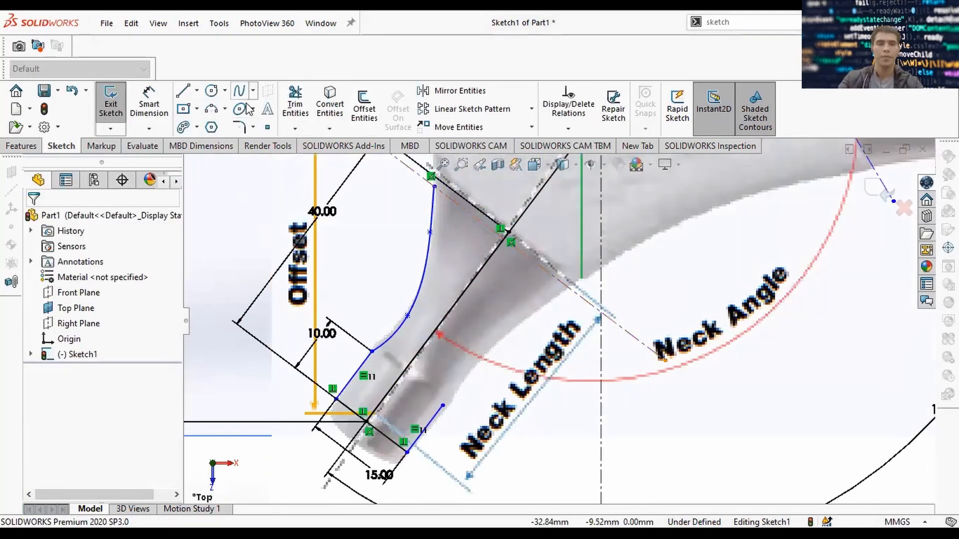
pyautogui.click(240, 91)
pyautogui.click(442, 406)
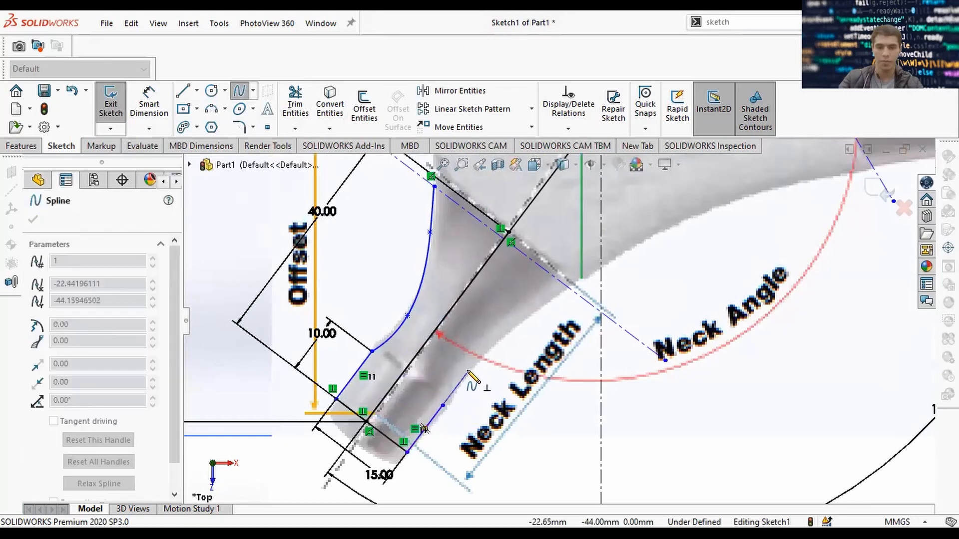
pyautogui.click(468, 374)
pyautogui.click(508, 331)
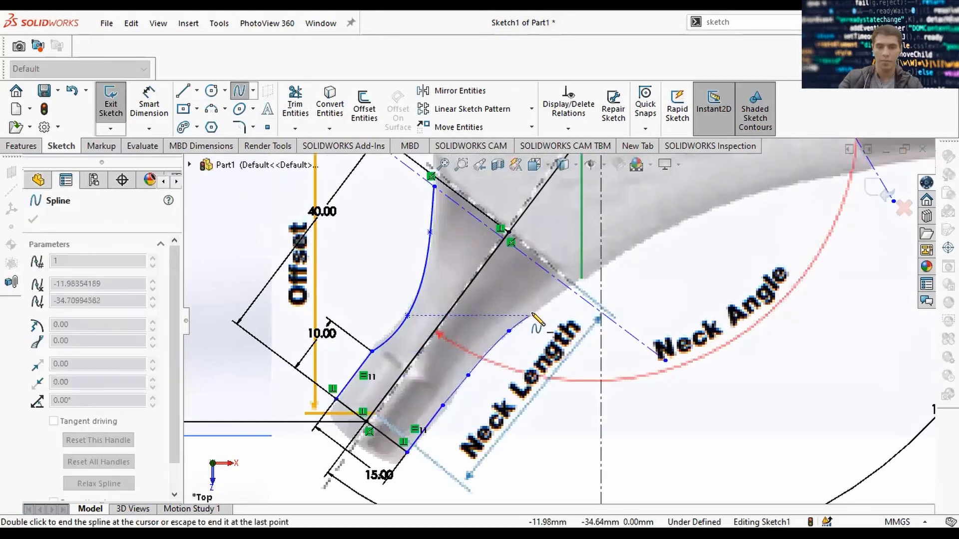
pyautogui.click(549, 301)
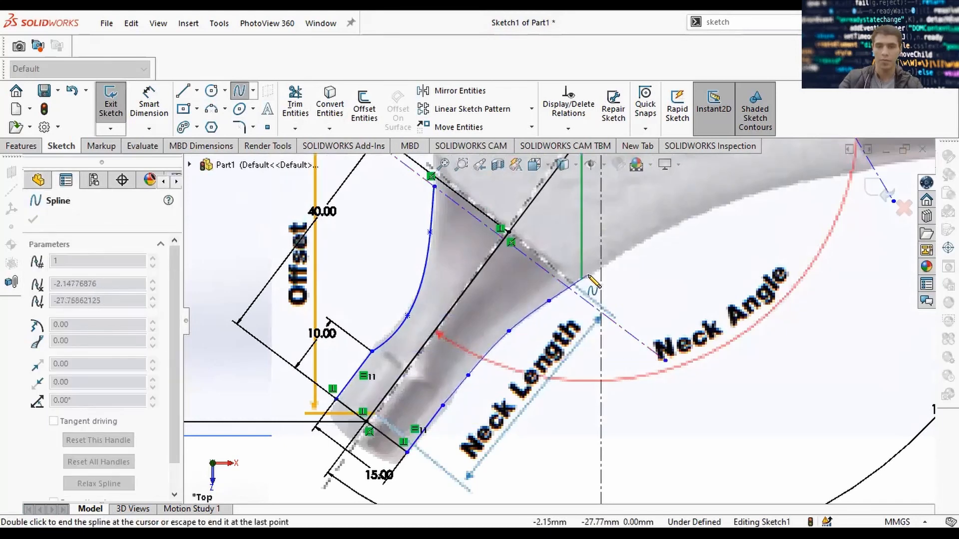
pyautogui.scroll(2, 642, 254)
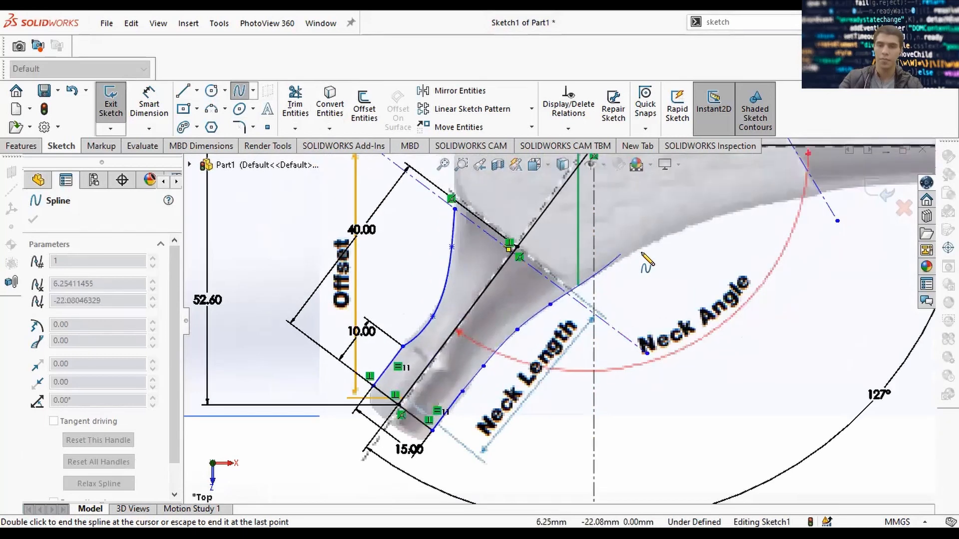
pyautogui.scroll(-2, 695, 237)
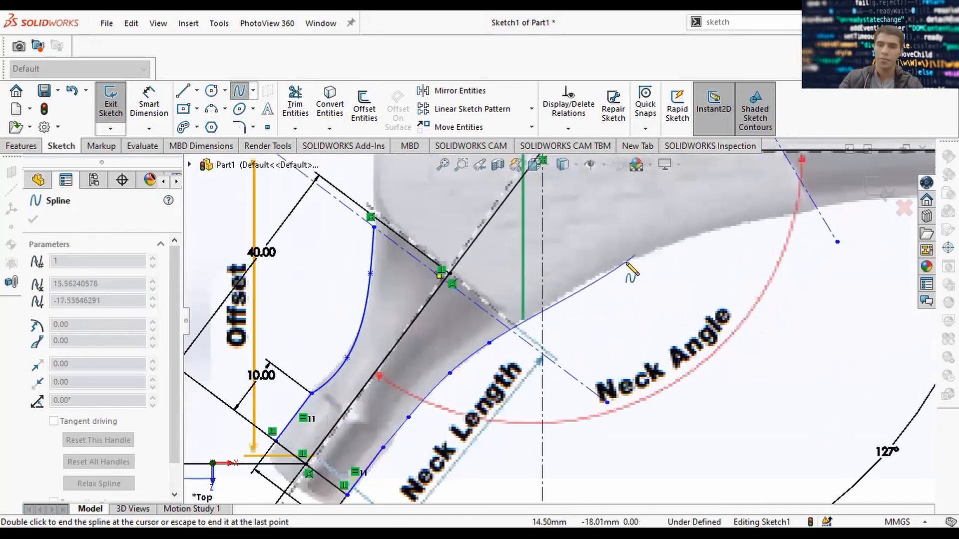
pyautogui.click(564, 293)
pyautogui.click(733, 227)
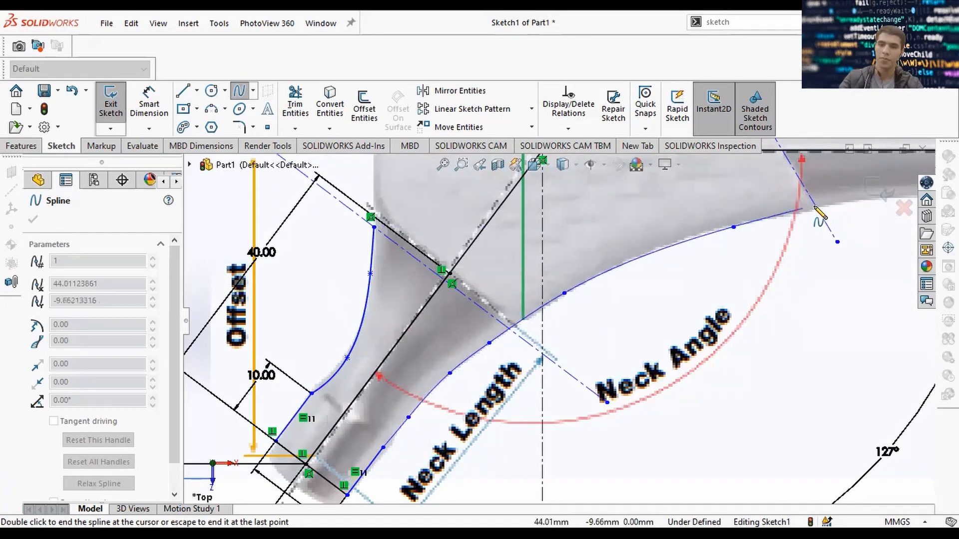
pyautogui.click(816, 209)
pyautogui.scroll(3, 813, 204)
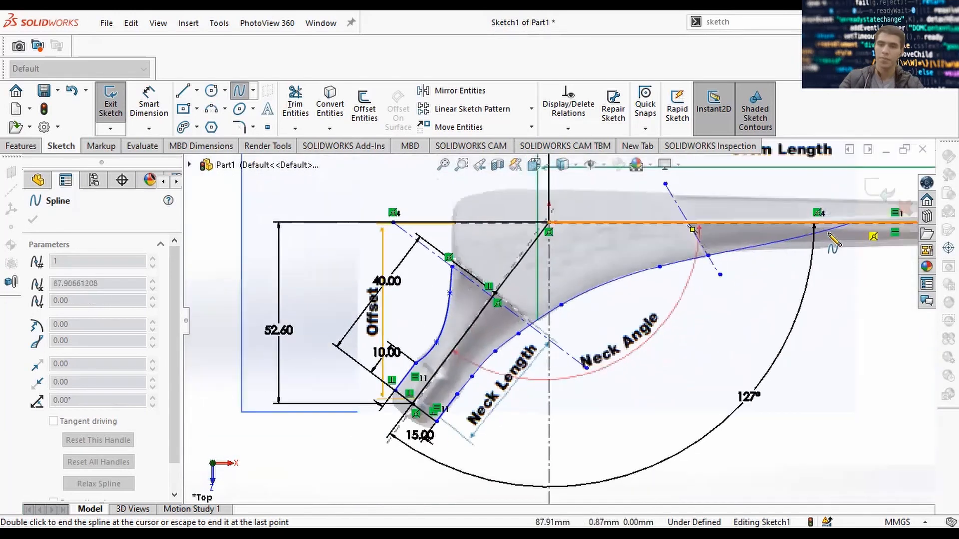
pyautogui.scroll(-5, 727, 272)
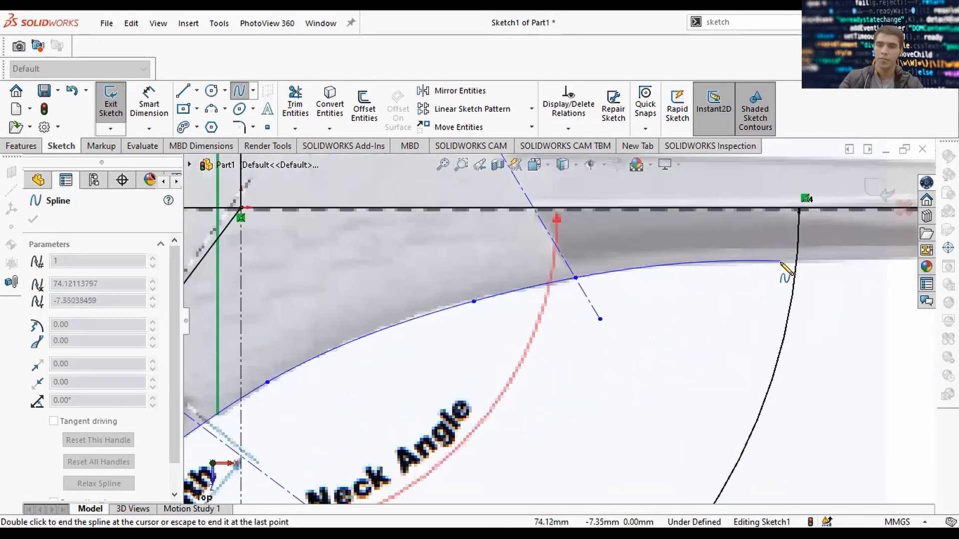
pyautogui.click(782, 264)
pyautogui.scroll(5, 799, 270)
pyautogui.scroll(-6, 824, 300)
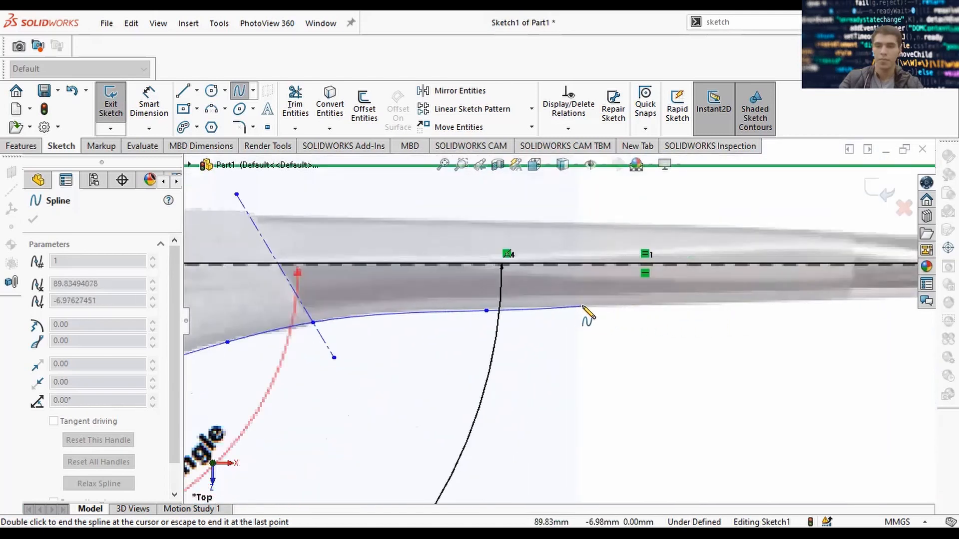
pyautogui.doubleClick(515, 311)
pyautogui.scroll(5, 440, 360)
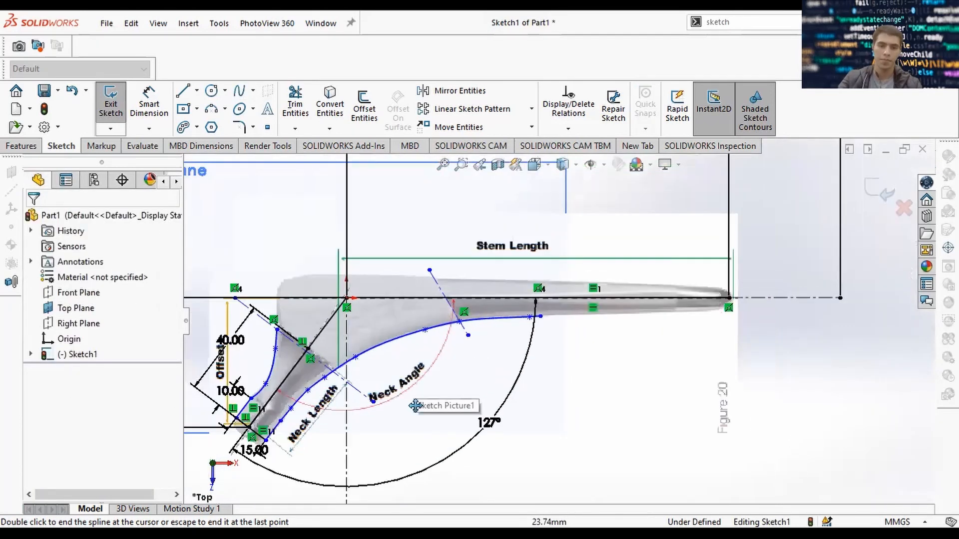
# Sketch a vertical line from the upper neck spline's end up past the stem's horizontal axis, along the stem's end edge.
pyautogui.moveTo(426, 428)
pyautogui.keyDown('ctrl'); pyautogui.mouseDown(button='middle')
pyautogui.moveTo(488, 392)
pyautogui.moveTo(549, 395)
pyautogui.mouseUp(button='middle'); pyautogui.keyUp('ctrl')
pyautogui.scroll(-1, 542, 333)
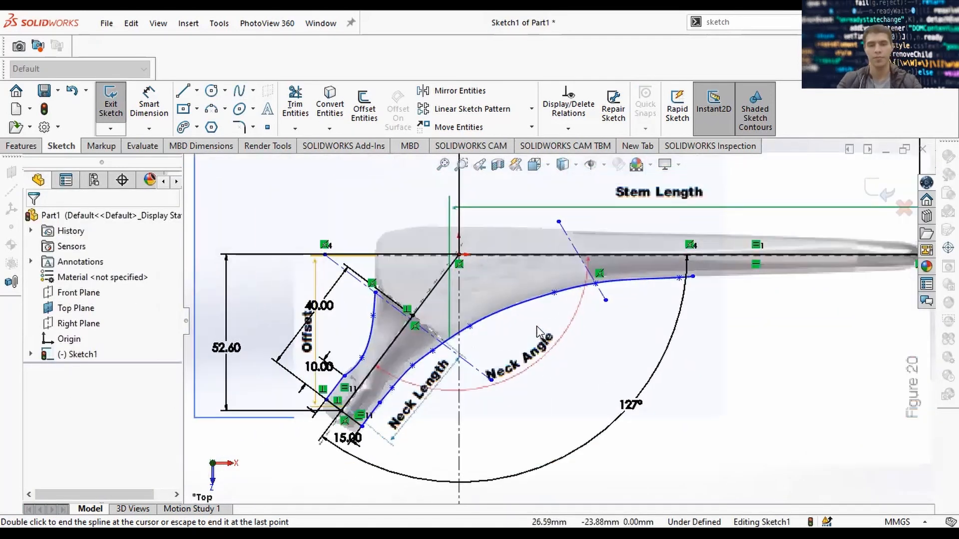
pyautogui.scroll(-1, 540, 333)
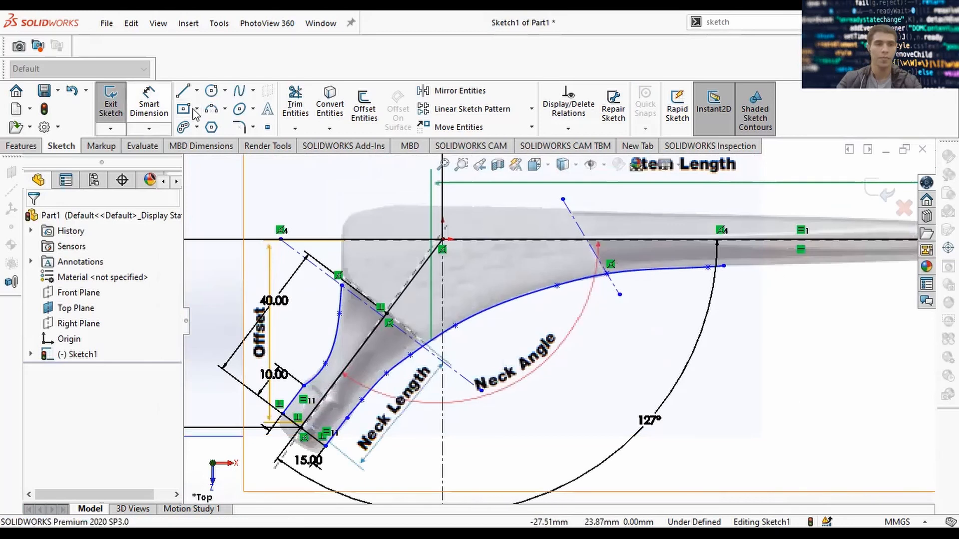
pyautogui.click(183, 91)
pyautogui.scroll(-4, 354, 291)
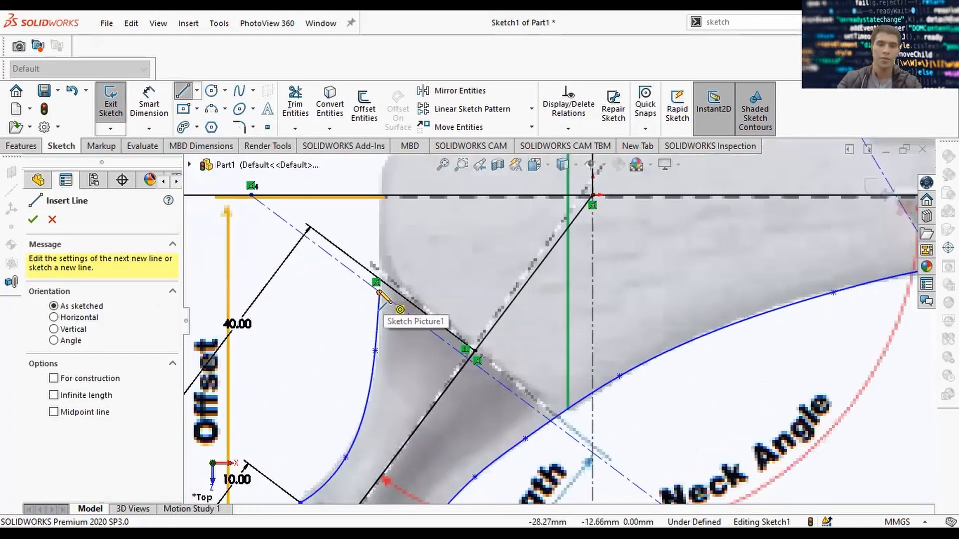
pyautogui.click(379, 293)
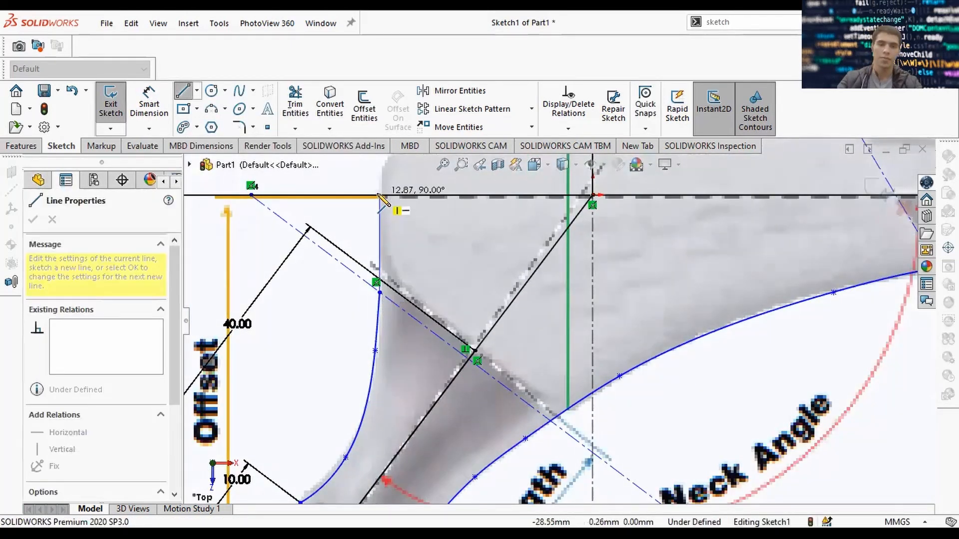
pyautogui.click(379, 169)
# Continue the outline around the stem's upper shoulder with a sloped line about 5 mm long and a second, flatter line.
pyautogui.scroll(2, 439, 205)
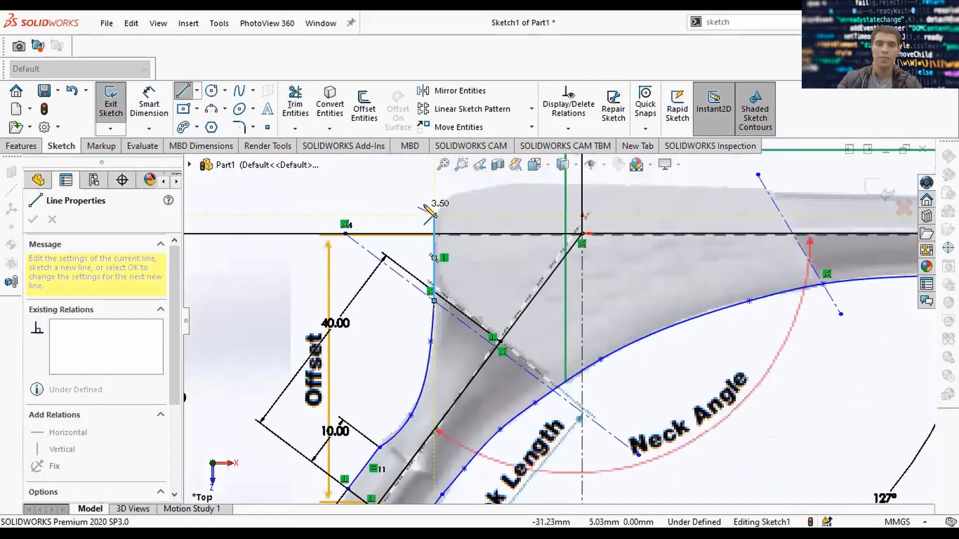
pyautogui.scroll(-4, 490, 210)
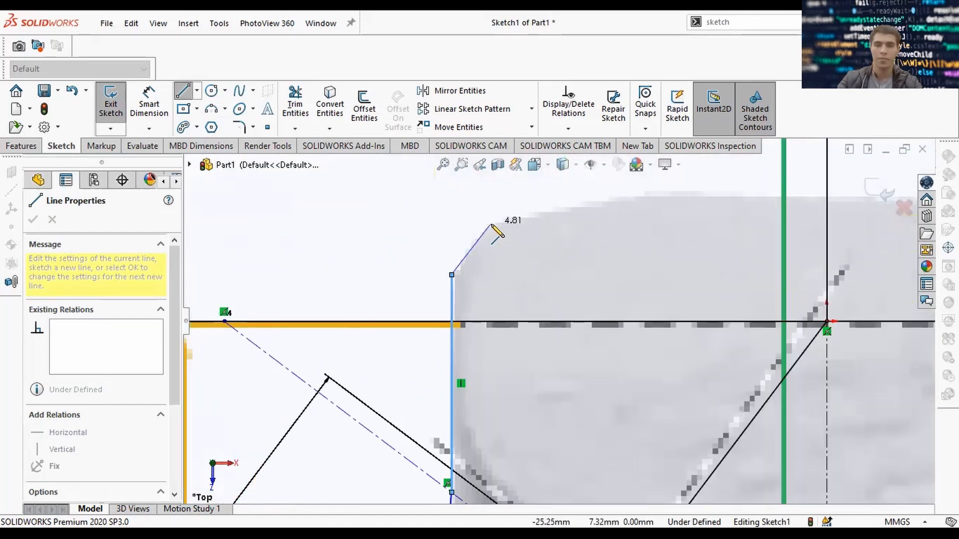
pyautogui.click(490, 225)
pyautogui.click(626, 195)
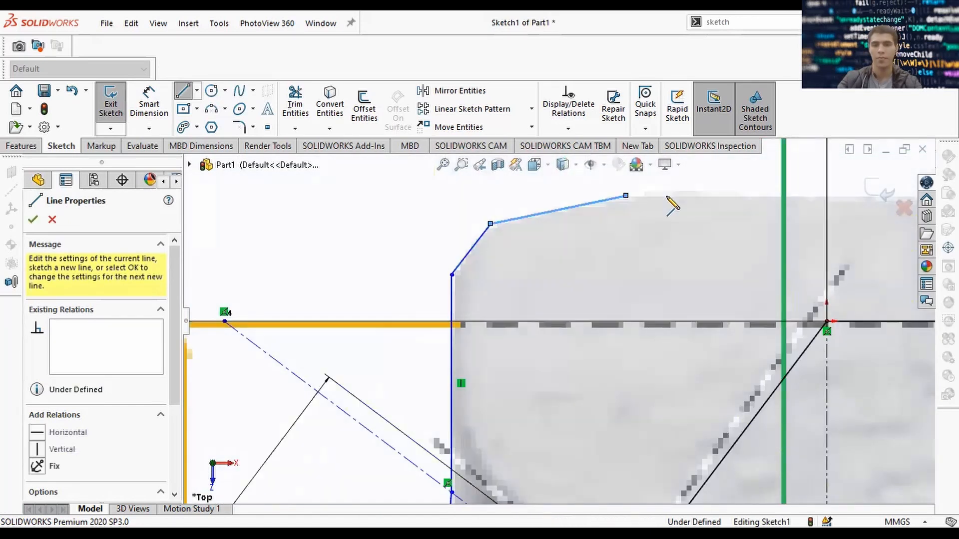
# Sketch a line about 149 mm long from the shoulder along the stem's upper edge to where the tip section begins.
pyautogui.scroll(3, 749, 218)
pyautogui.scroll(-3, 780, 199)
pyautogui.scroll(3, 814, 299)
pyautogui.scroll(-3, 840, 319)
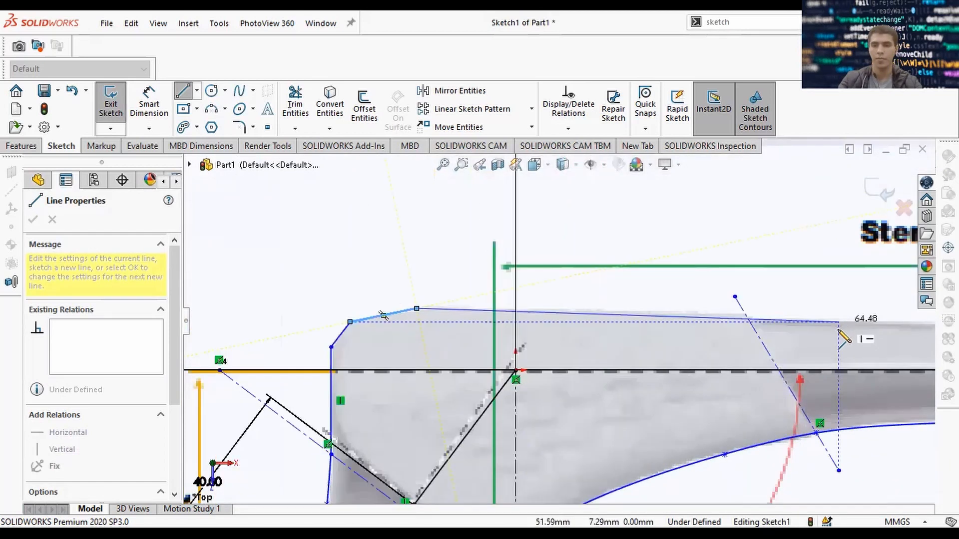
pyautogui.scroll(-2, 768, 333)
pyautogui.scroll(3, 800, 333)
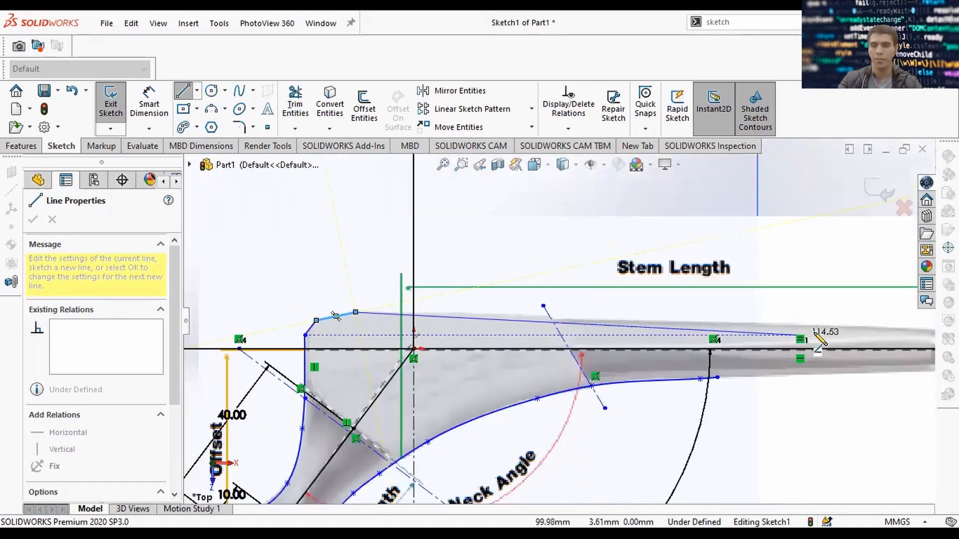
pyautogui.scroll(-3, 825, 328)
pyautogui.scroll(2, 834, 335)
pyautogui.scroll(-3, 796, 334)
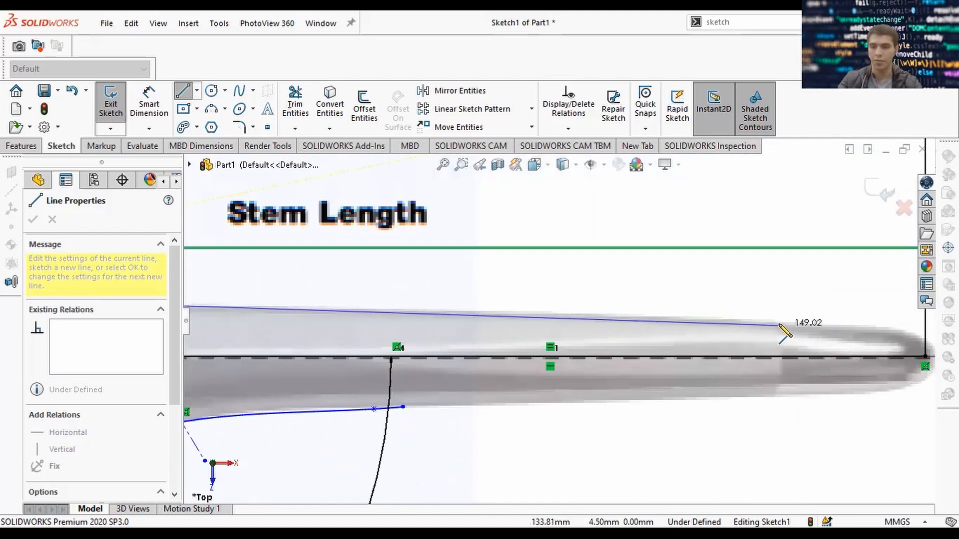
pyautogui.scroll(-2, 799, 330)
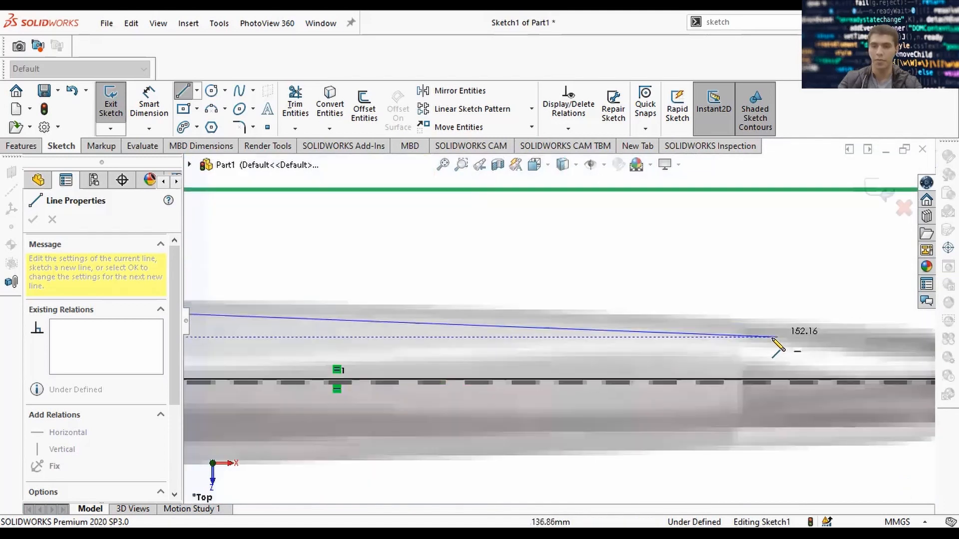
pyautogui.click(736, 315)
pyautogui.press('Escape')
pyautogui.scroll(9, 729, 344)
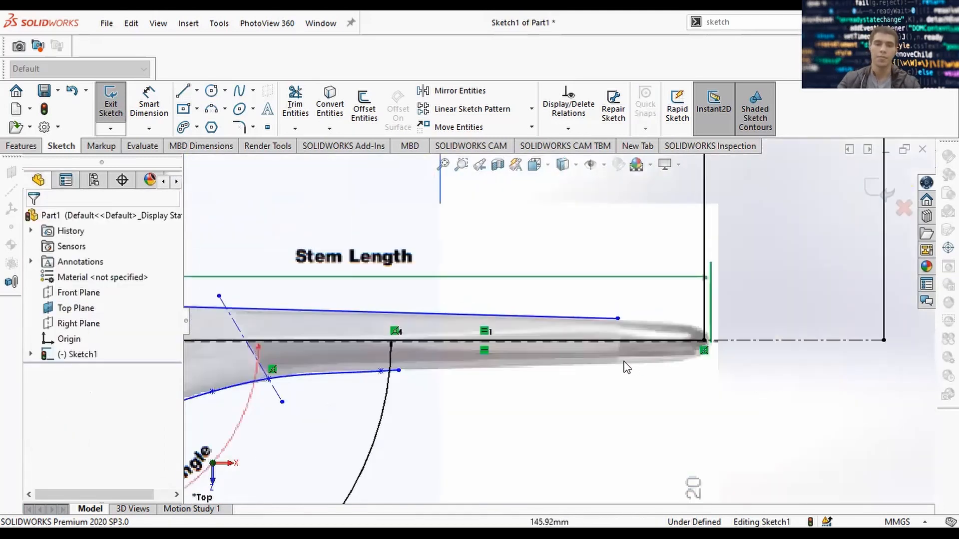
# Move the upper edge line's endpoint near the tip down onto the picture's edge, to about X 133.44, Y 5.10.
pyautogui.keyDown('ctrl'); pyautogui.moveTo(539, 347); pyautogui.dragTo(549, 326, button='middle'); pyautogui.keyUp('ctrl')
pyautogui.scroll(2, 549, 325)
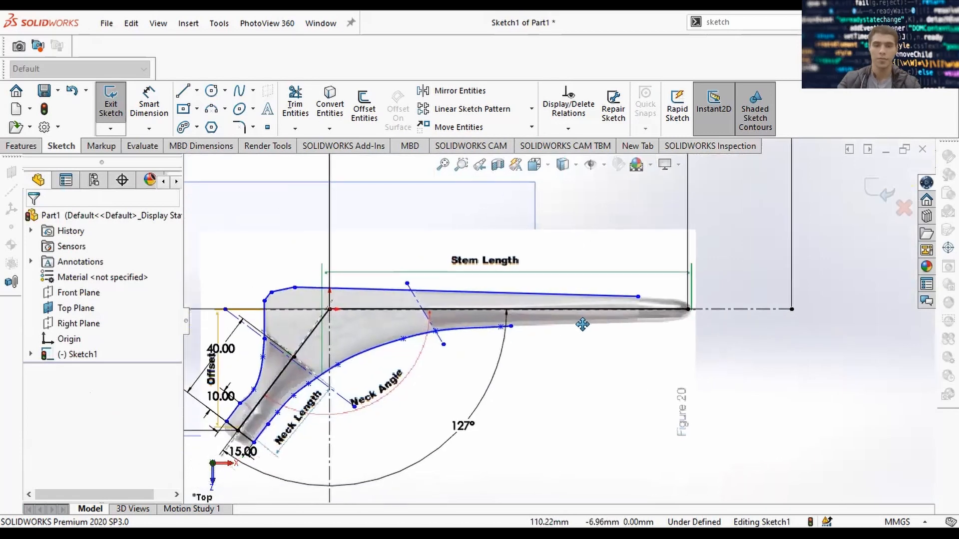
pyautogui.scroll(-10, 636, 311)
pyautogui.scroll(-3, 621, 324)
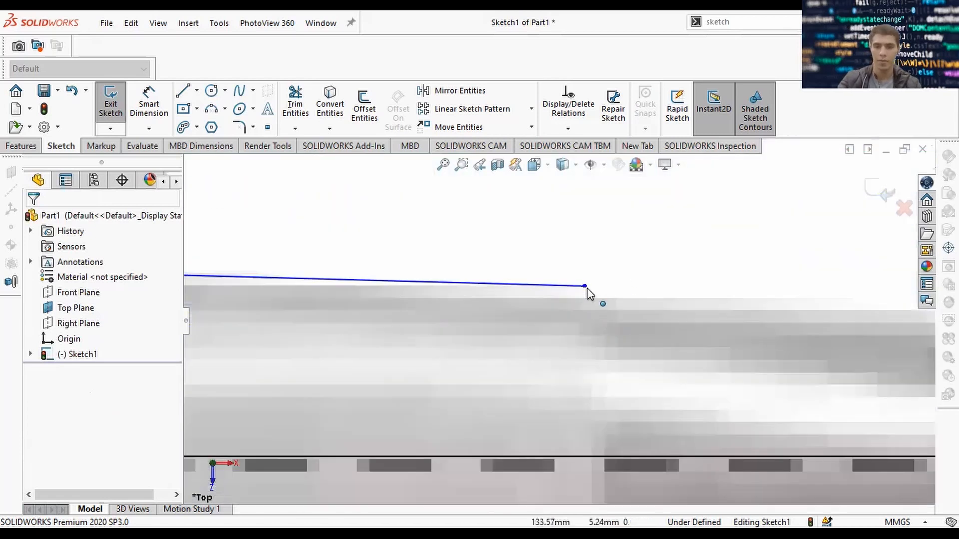
pyautogui.moveTo(585, 286); pyautogui.dragTo(587, 297)
pyautogui.scroll(6, 515, 364)
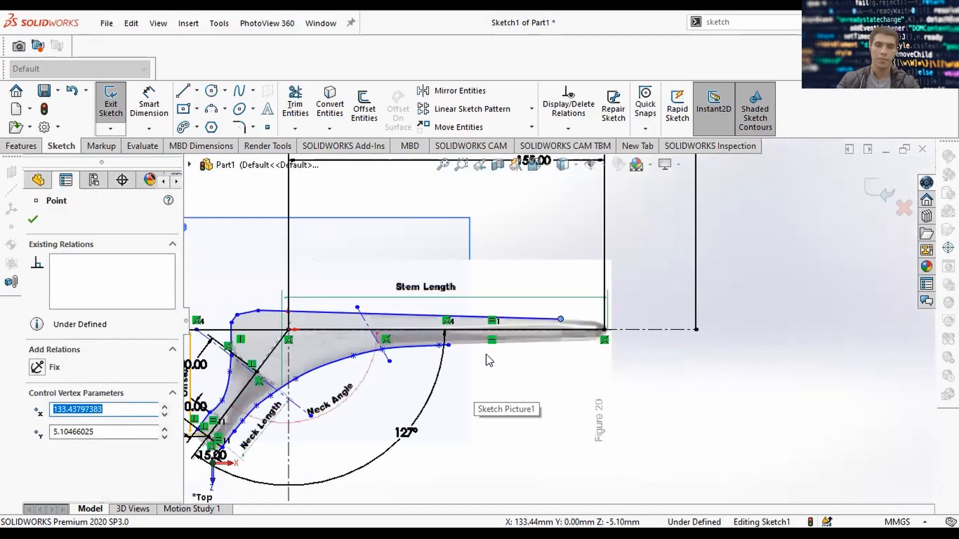
# Sketch a line about 55 mm long from the underside spline's end along the stem's lower edge, ending directly below the upper line's endpoint.
pyautogui.scroll(-5, 487, 358)
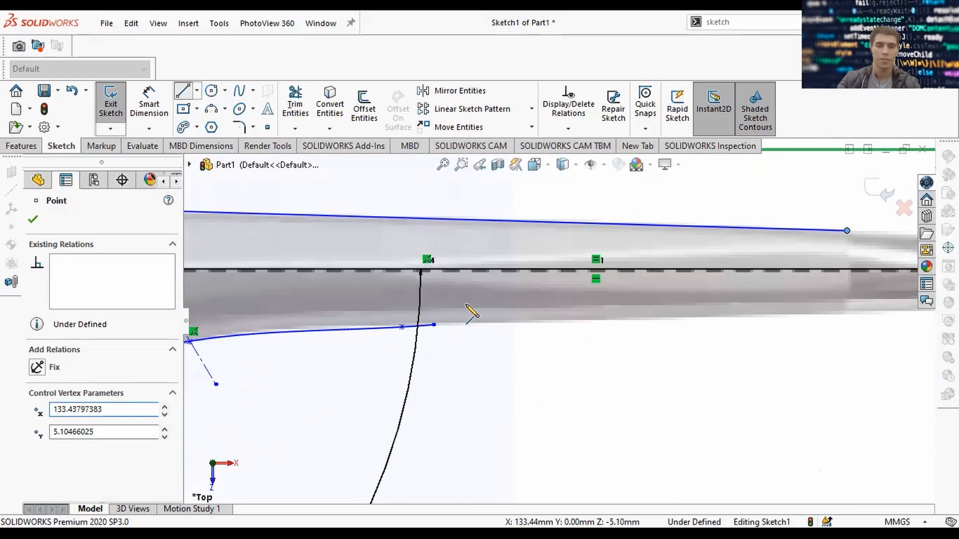
pyautogui.click(434, 325)
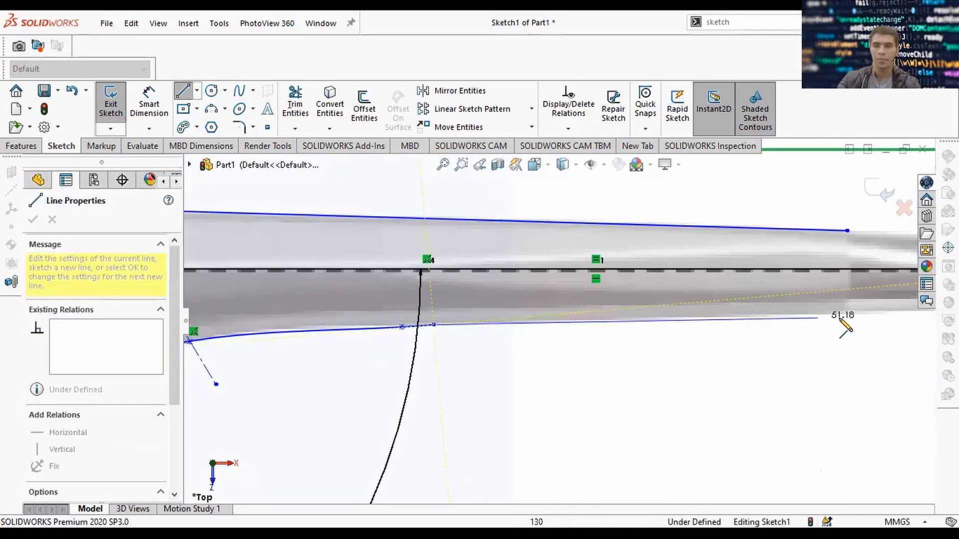
pyautogui.scroll(-5, 848, 316)
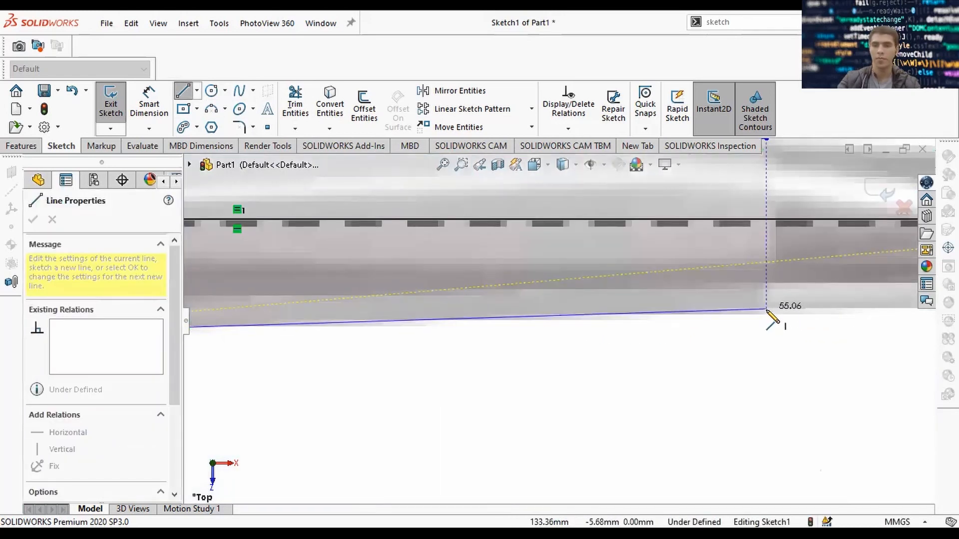
pyautogui.click(766, 313)
pyautogui.press('Escape')
pyautogui.scroll(3, 813, 349)
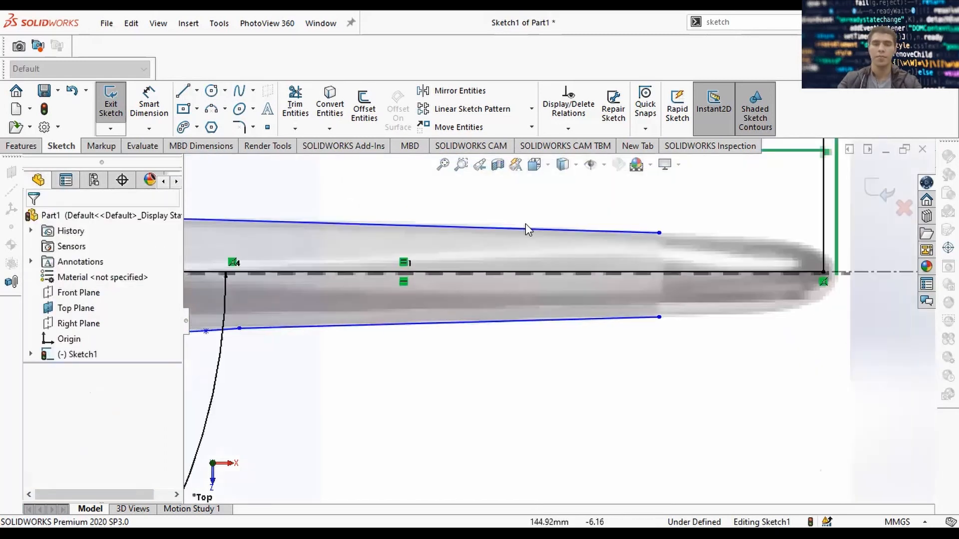
# Join the tip-side ends of the upper and lower edge lines with a vertical line.
pyautogui.click(183, 90)
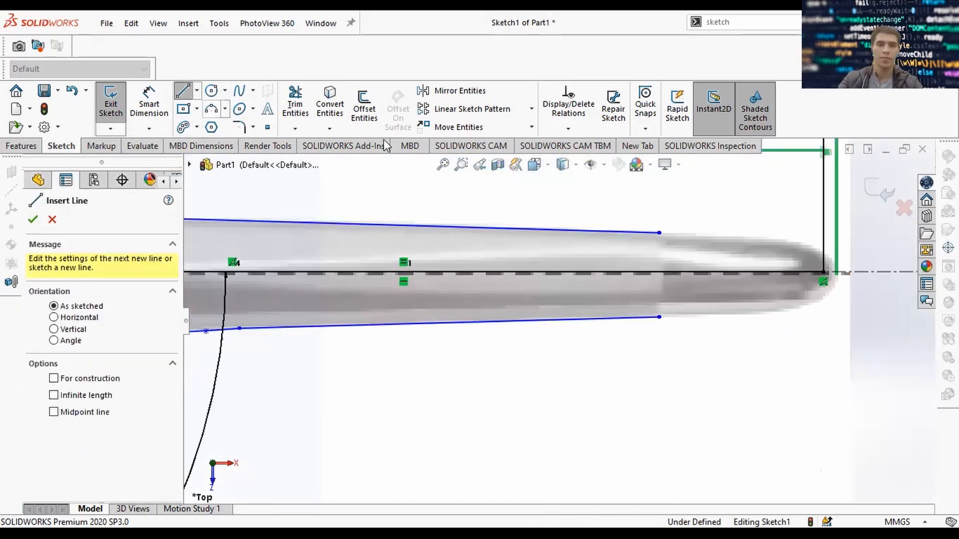
pyautogui.click(660, 233)
pyautogui.click(659, 316)
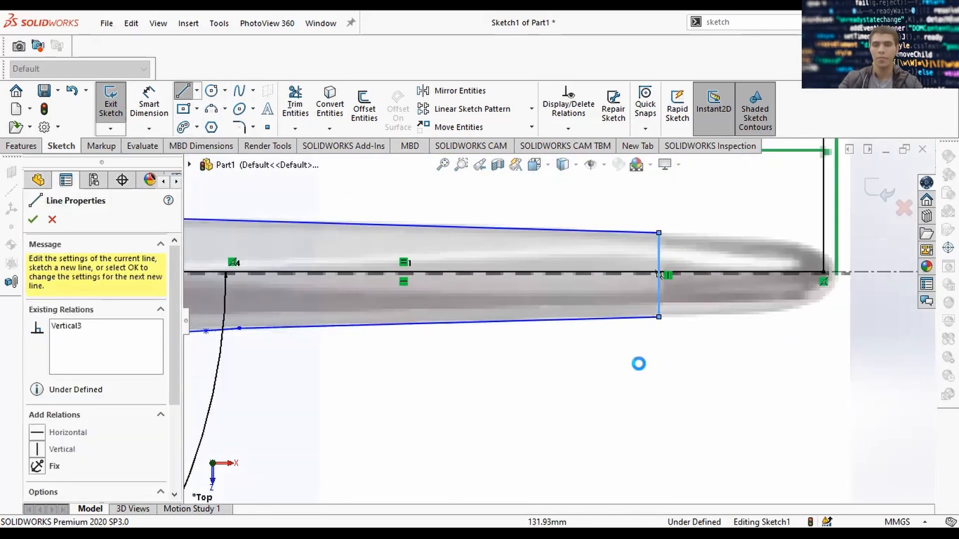
pyautogui.press('Escape')
# Sketch a line about 28 mm long across the neck's base, from the upper neck spline's end to the underside spline.
pyautogui.scroll(3, 539, 378)
pyautogui.keyDown('ctrl'); pyautogui.moveTo(482, 379); pyautogui.dragTo(700, 349, button='middle'); pyautogui.keyUp('ctrl')
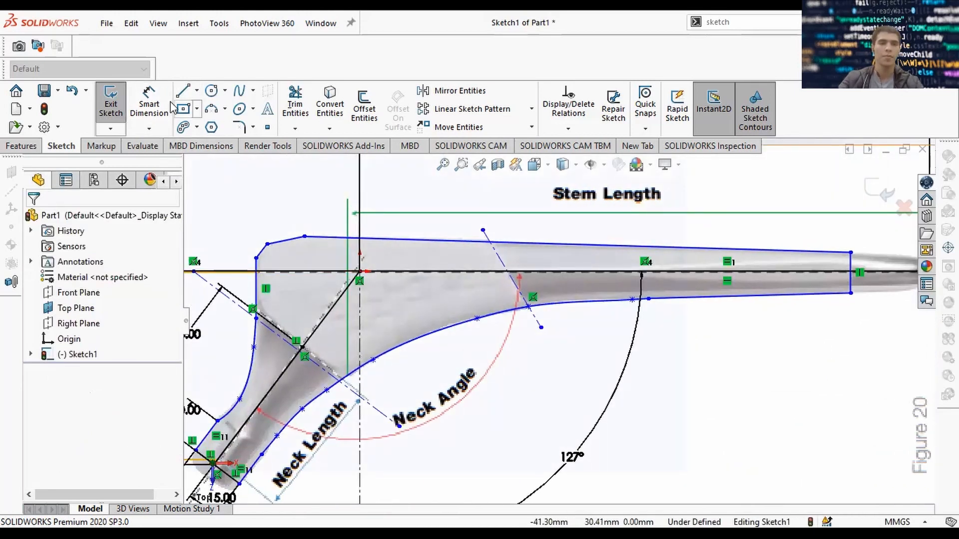
pyautogui.click(183, 90)
pyautogui.click(259, 322)
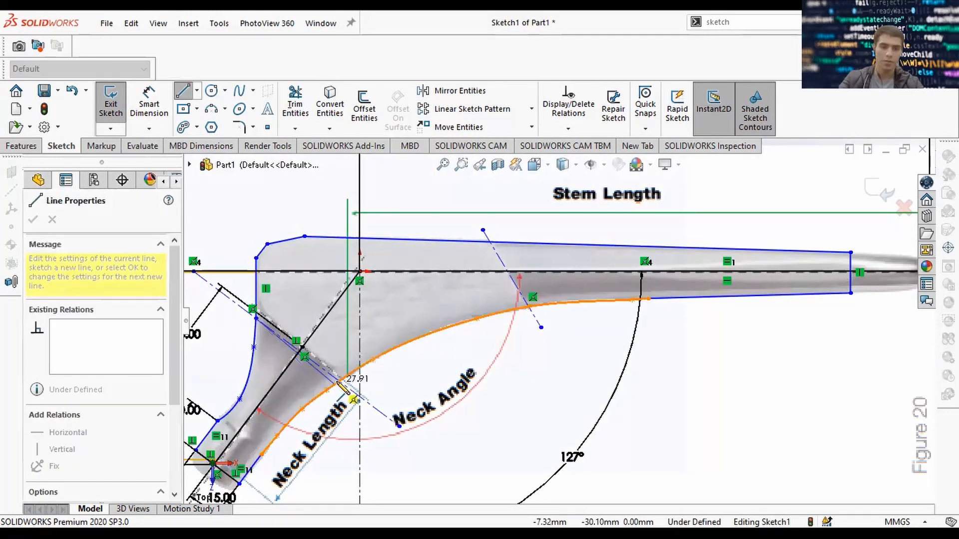
pyautogui.click(352, 389)
pyautogui.press('Escape')
# Sketch a line about 18 mm long across the stem along the slanted construction line, from the upper edge line to the underside spline.
pyautogui.click(183, 91)
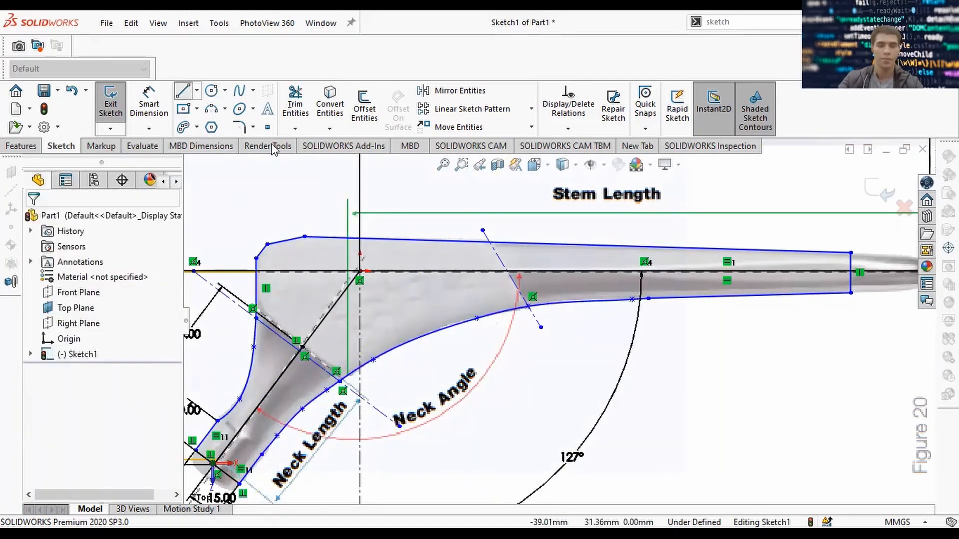
pyautogui.click(489, 242)
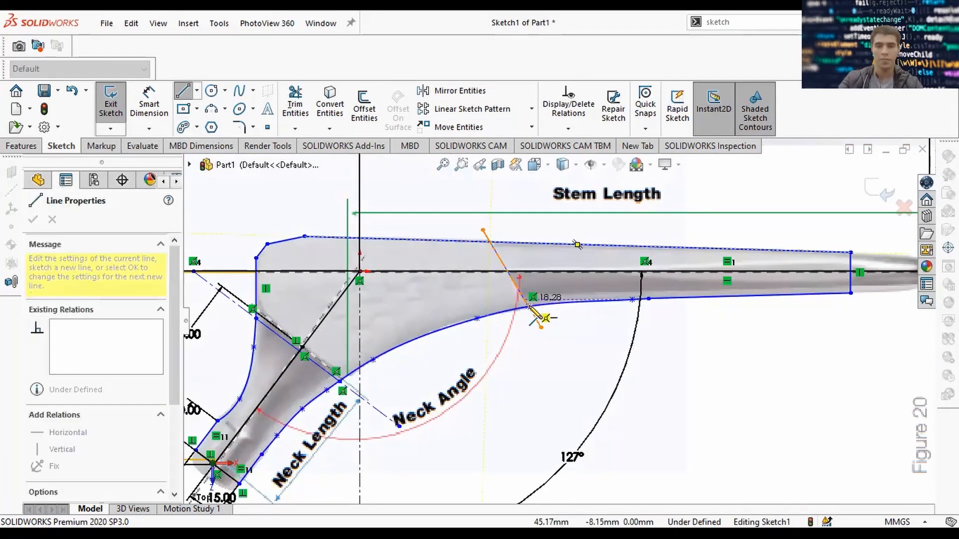
pyautogui.press('Escape')
# Sketch a line across the neck near its free end, joining the inner ends of the two short side lines.
pyautogui.scroll(1, 694, 376)
pyautogui.moveTo(696, 355)
pyautogui.keyDown('ctrl'); pyautogui.mouseDown(button='middle')
pyautogui.moveTo(668, 308)
pyautogui.moveTo(675, 289)
pyautogui.mouseUp(button='middle'); pyautogui.keyUp('ctrl')
pyautogui.click(183, 90)
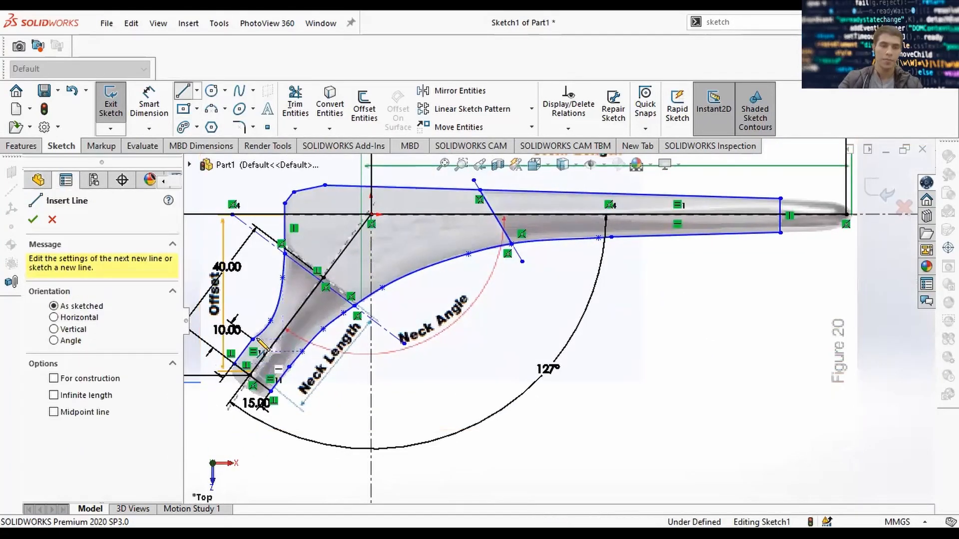
pyautogui.click(252, 339)
pyautogui.click(289, 366)
pyautogui.press('Escape')
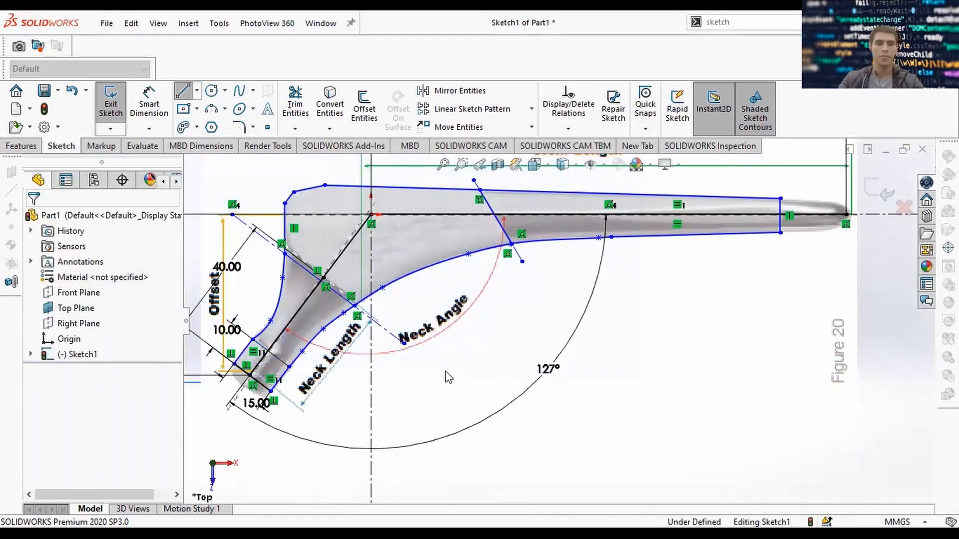
# Sketch a spline from the upper edge line's endpoint, tracing the upper half of the rounded tip to the horizontal centerline.
pyautogui.scroll(-5, 671, 249)
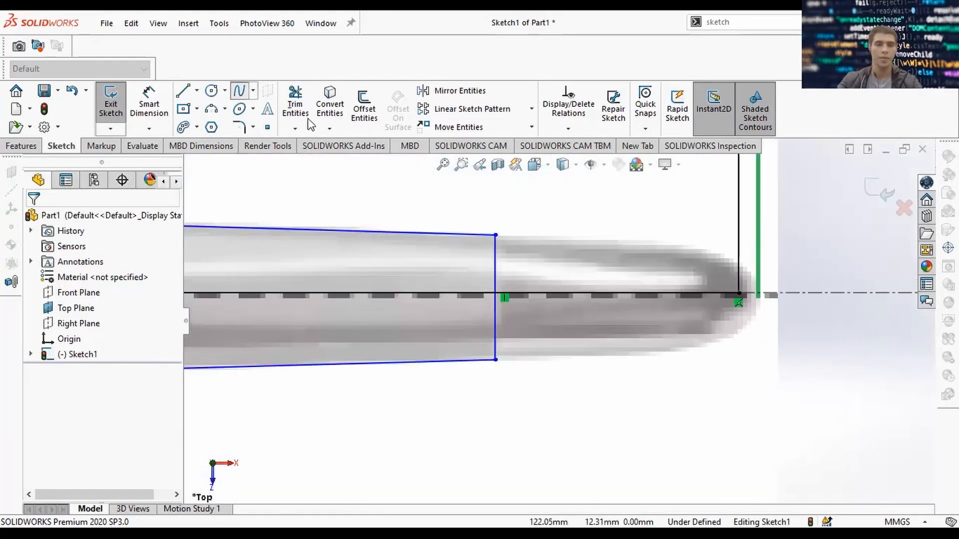
pyautogui.click(495, 235)
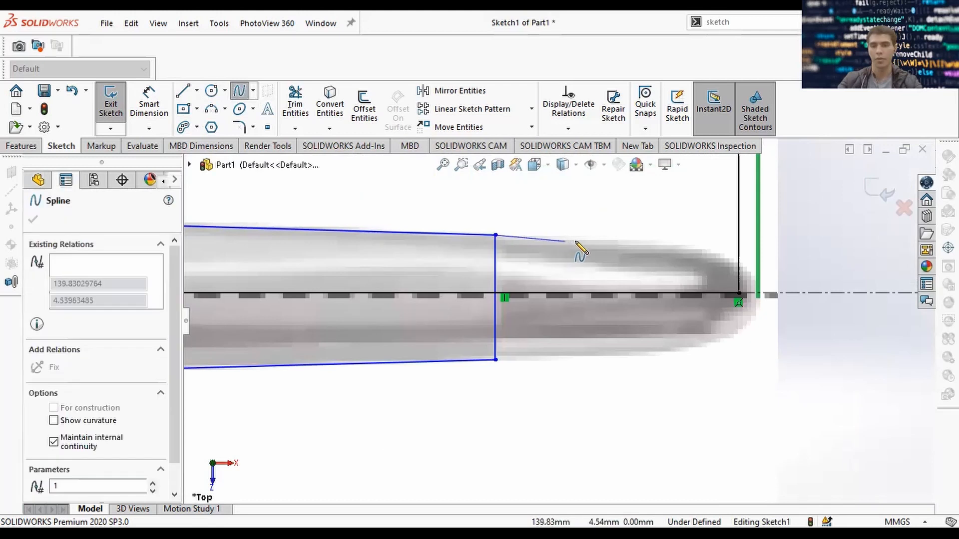
pyautogui.click(560, 237)
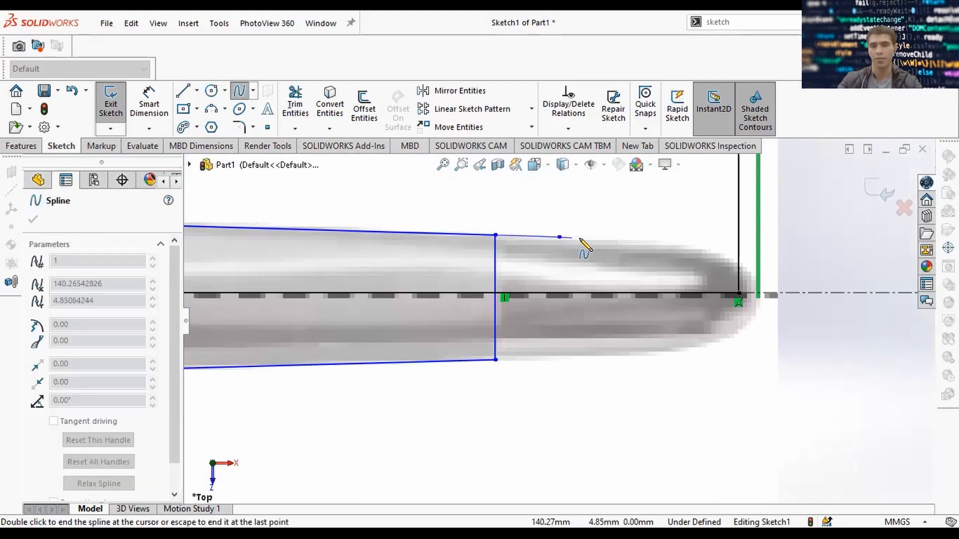
pyautogui.click(618, 240)
pyautogui.click(679, 246)
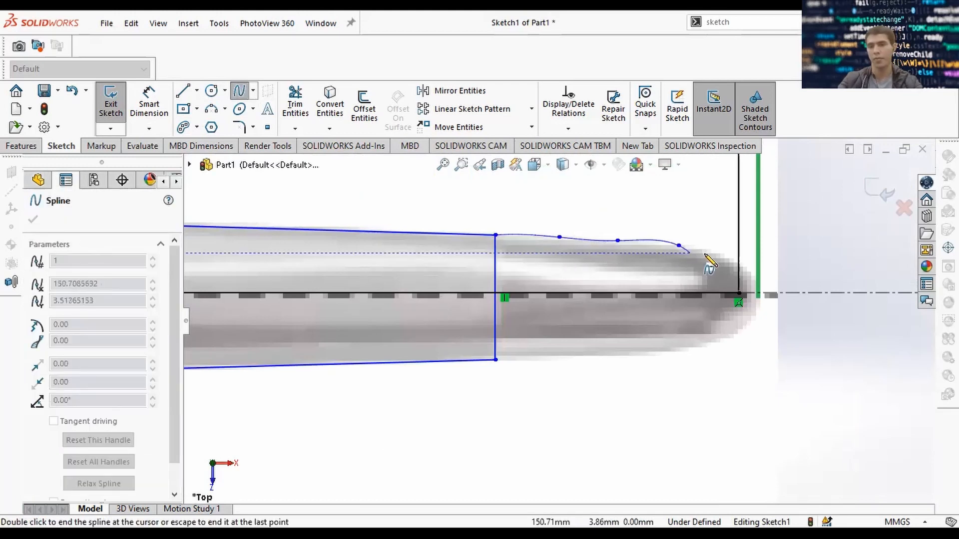
pyautogui.click(733, 261)
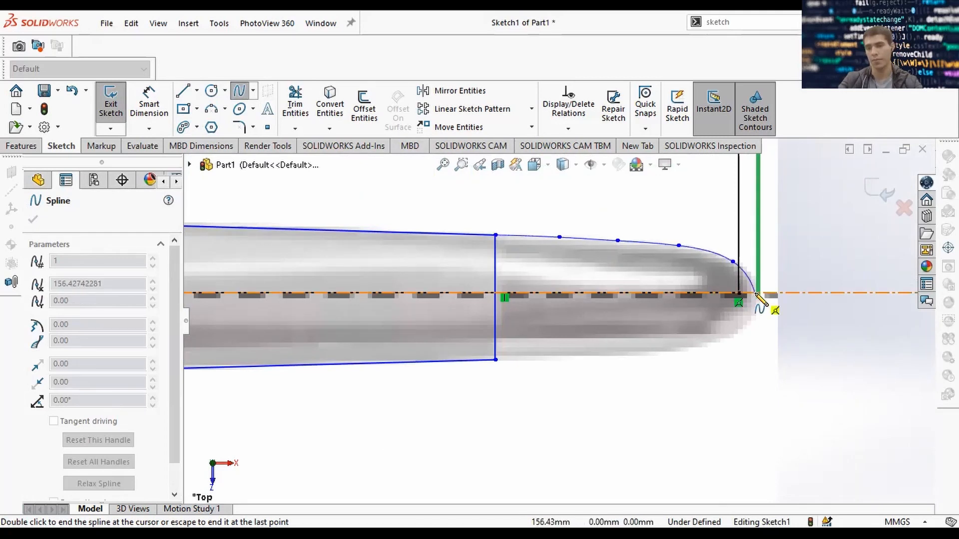
pyautogui.doubleClick(754, 295)
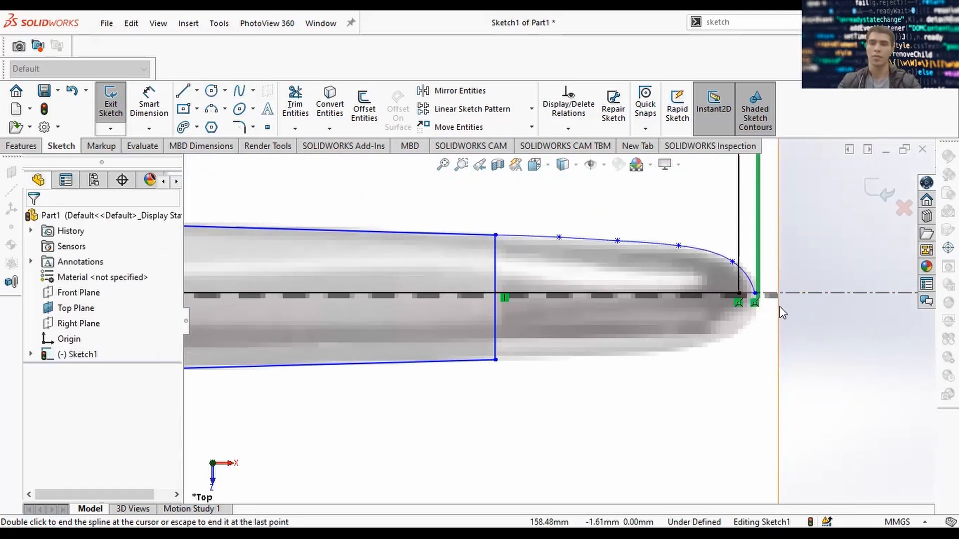
# Try to mirror the upper tip spline about the horizontal line through the stem.
pyautogui.keyDown('ctrl'); pyautogui.moveTo(760, 277); pyautogui.dragTo(659, 269, button='middle'); pyautogui.keyUp('ctrl')
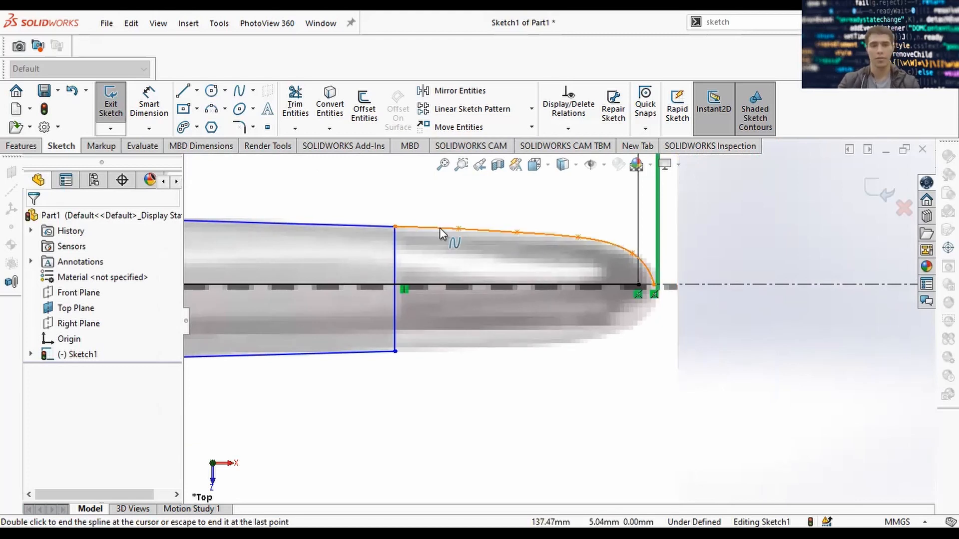
pyautogui.click(225, 110)
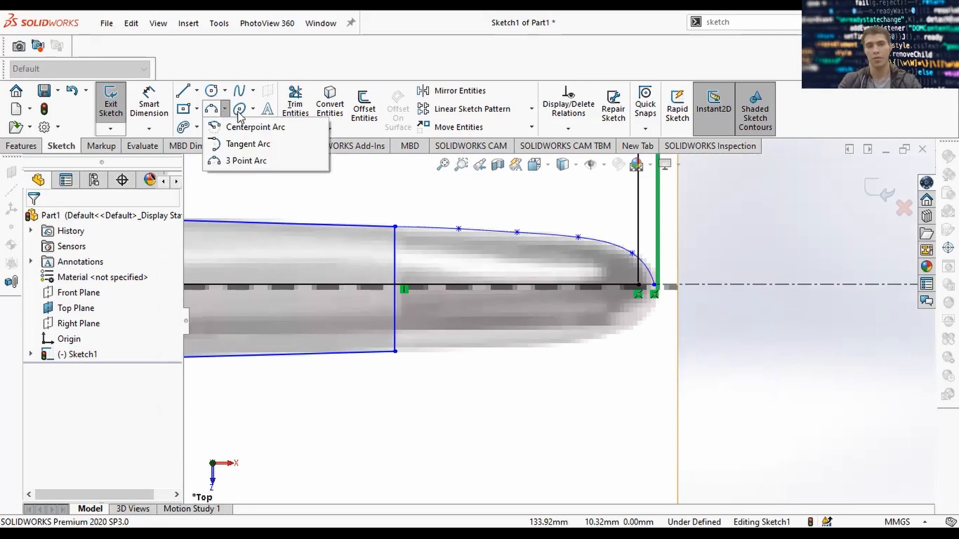
pyautogui.click(253, 109)
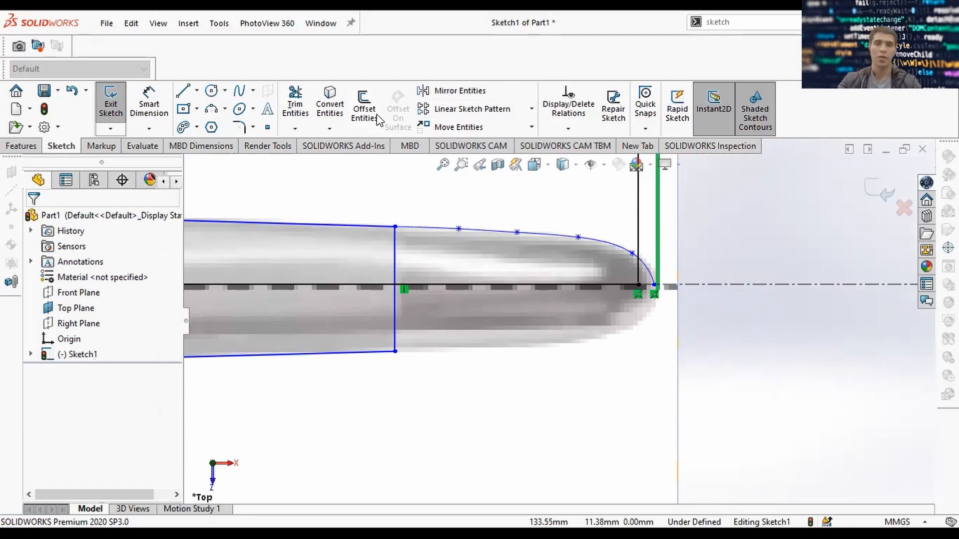
pyautogui.click(455, 94)
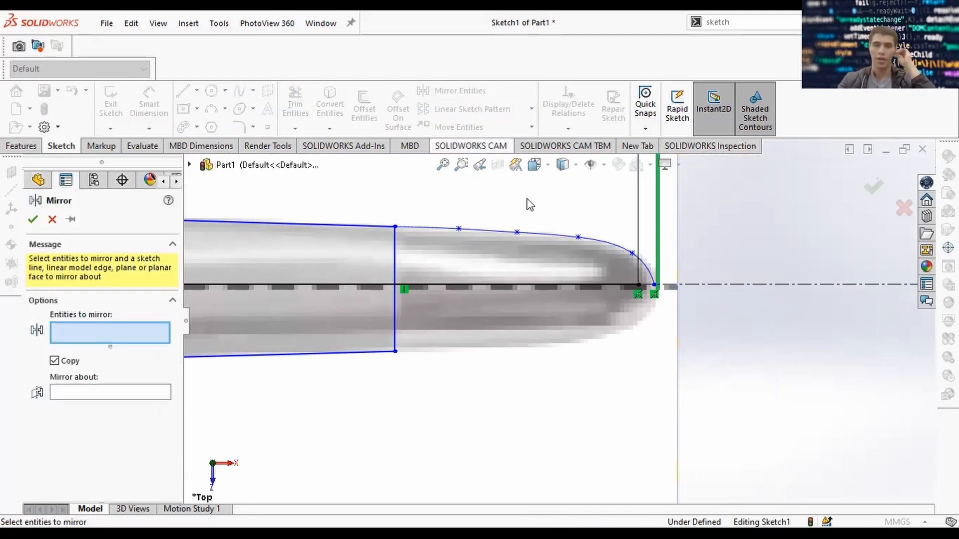
pyautogui.click(444, 230)
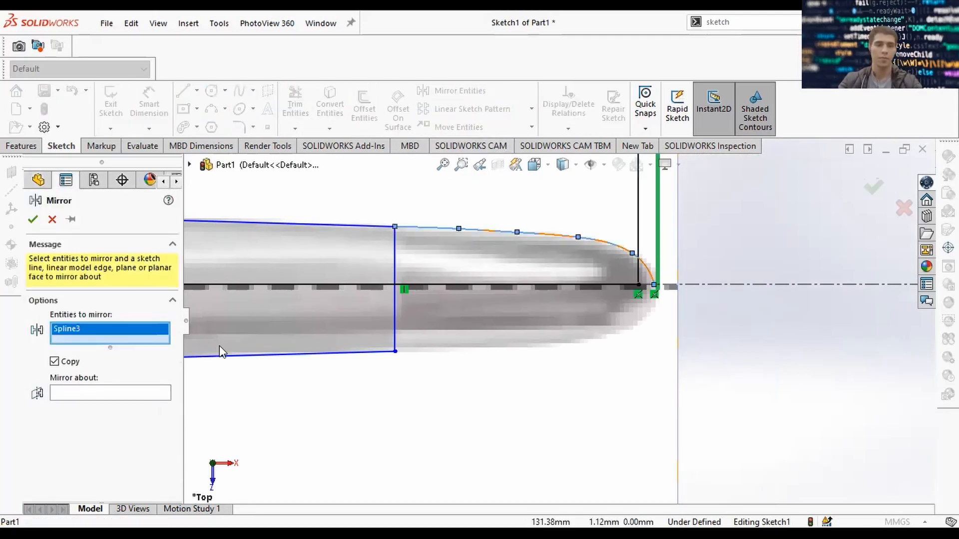
pyautogui.click(490, 289)
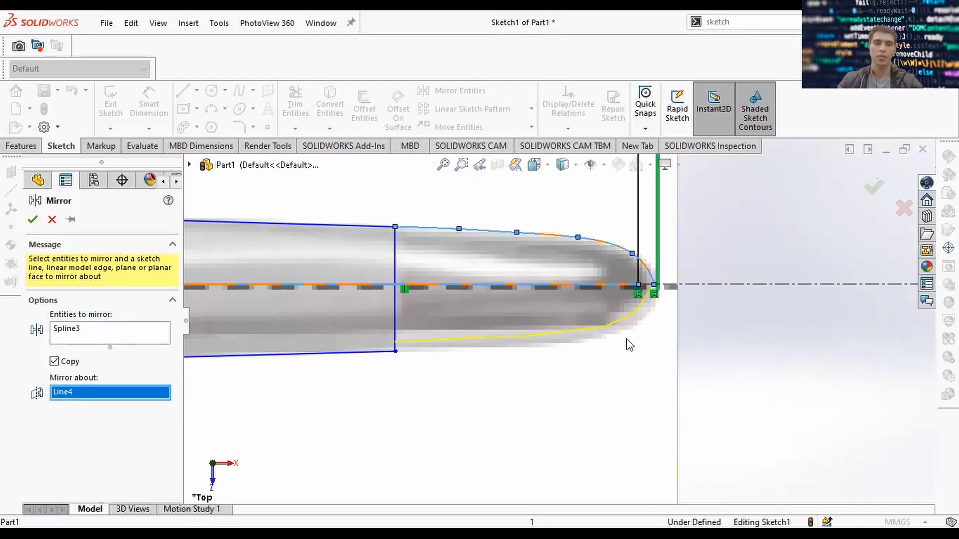
pyautogui.press('Return')
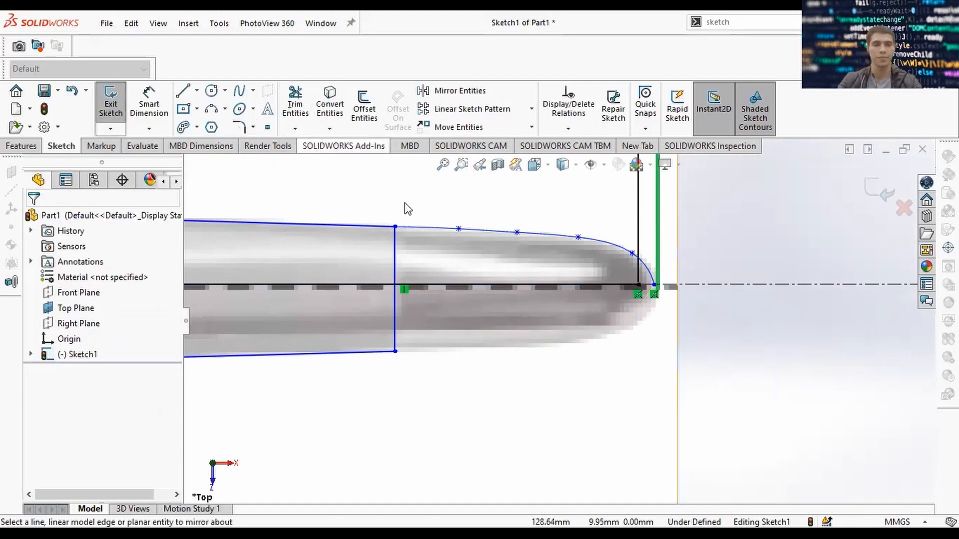
# Sketch a spline from the lower edge line's endpoint, tracing the lower half of the rounded tip to the upper spline's end.
pyautogui.click(240, 91)
pyautogui.click(397, 352)
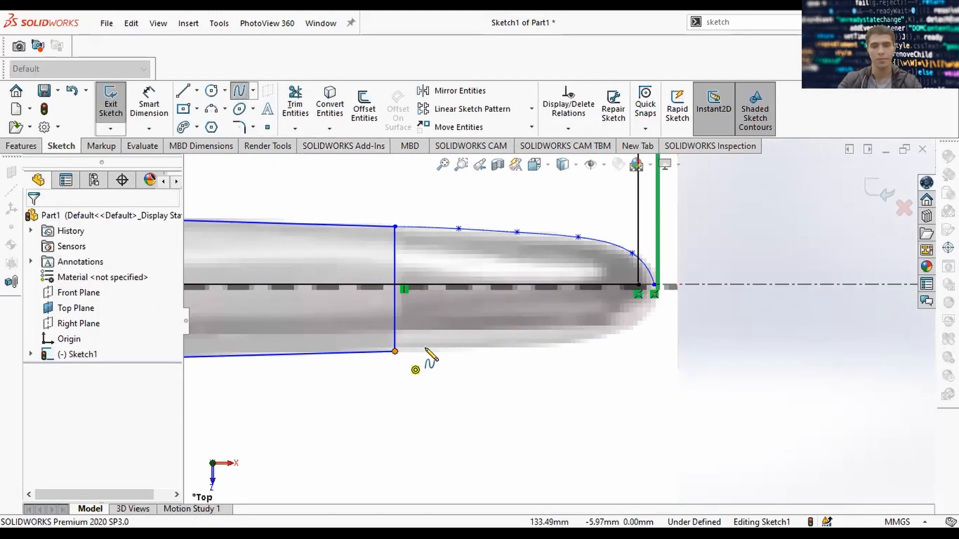
pyautogui.click(518, 351)
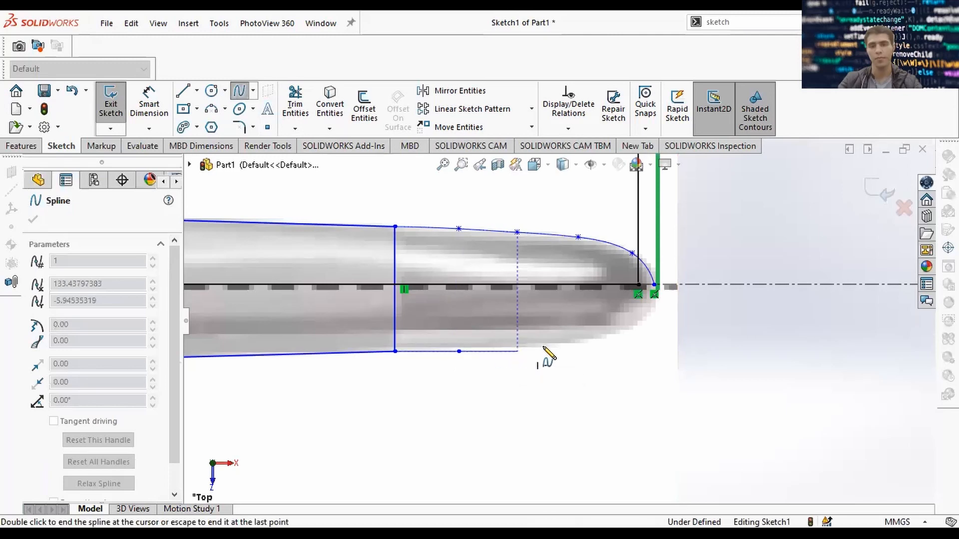
pyautogui.click(578, 343)
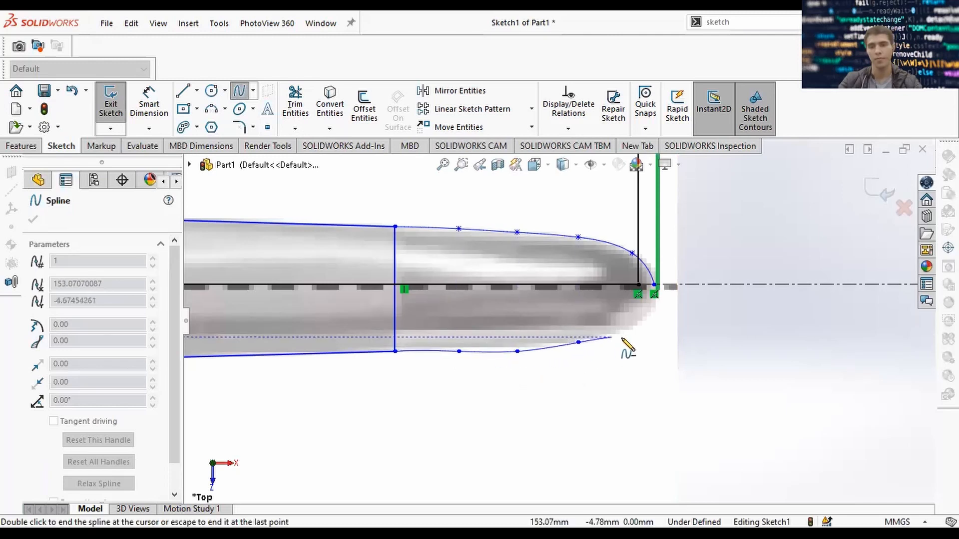
pyautogui.click(632, 330)
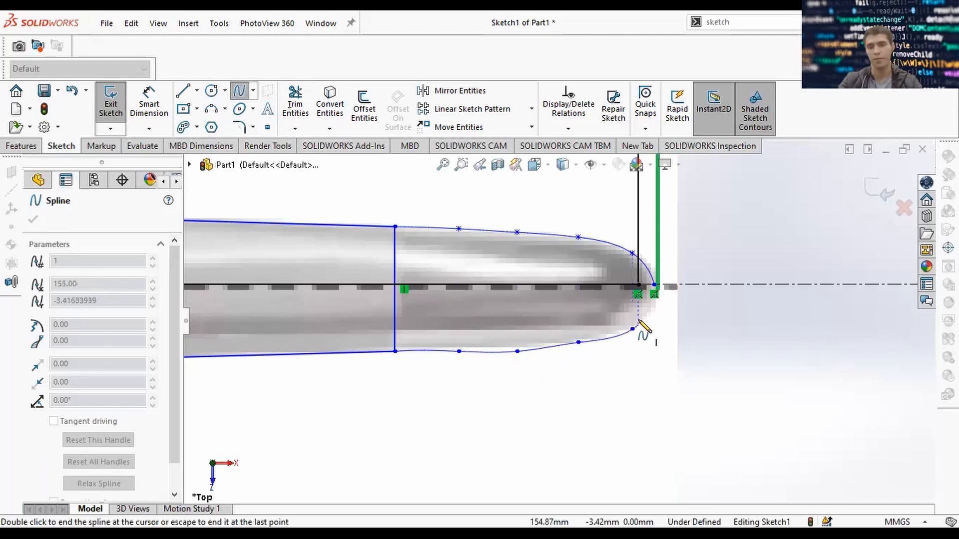
pyautogui.click(655, 286)
pyautogui.press('Escape')
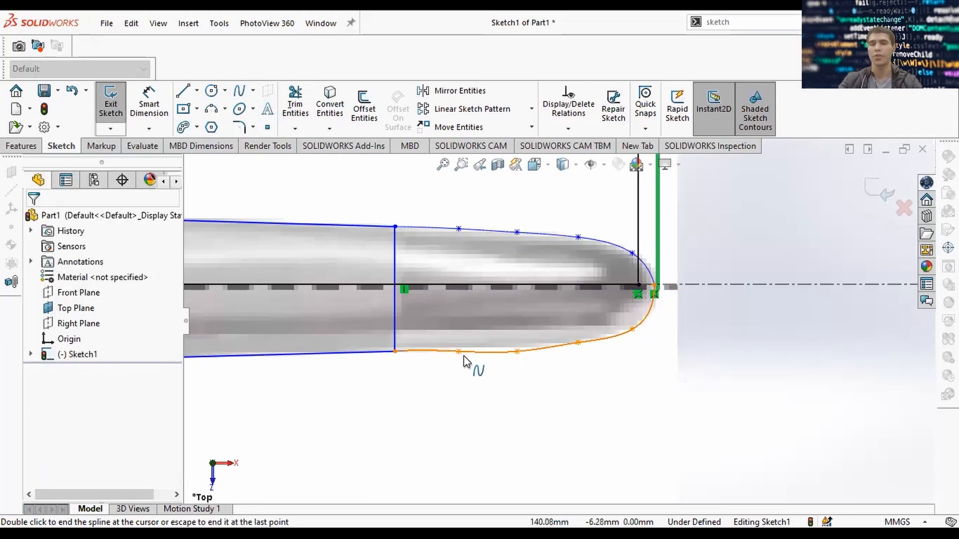
# Trim away the hand-traced spline on the lower half of the tip.
pyautogui.click(295, 108)
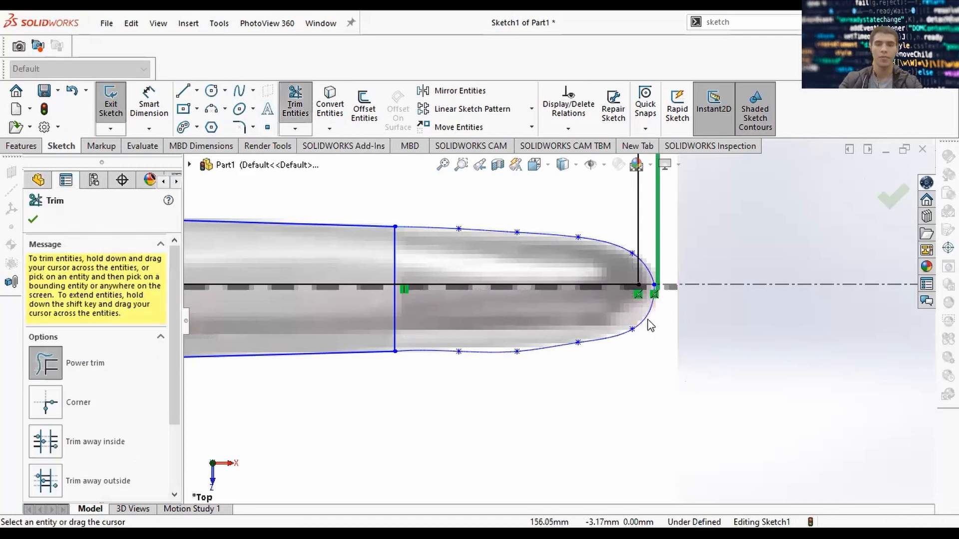
pyautogui.moveTo(650, 326); pyautogui.dragTo(544, 353)
pyautogui.press('Escape')
# Mirror a copy of the upper tip spline about the horizontal line through the stem.
pyautogui.press('m')
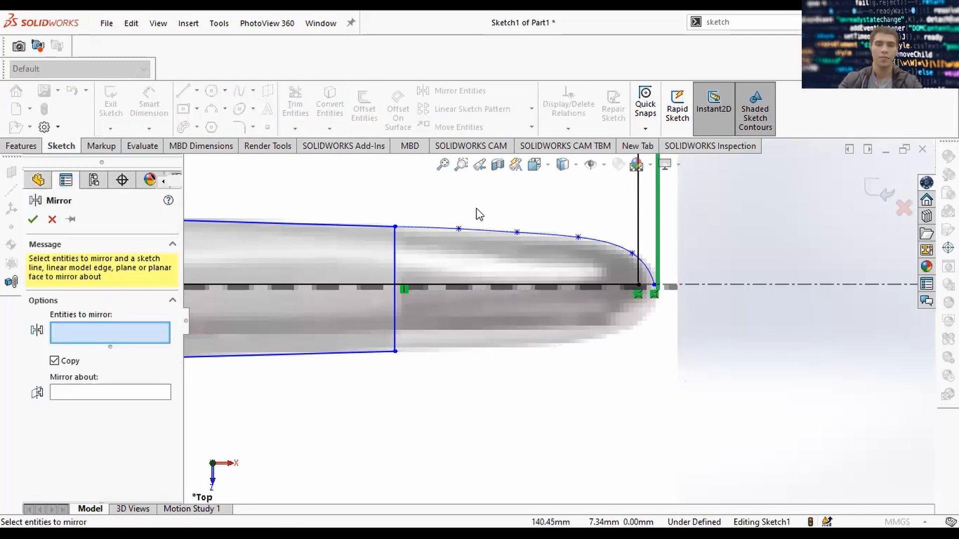
pyautogui.click(479, 230)
pyautogui.click(131, 392)
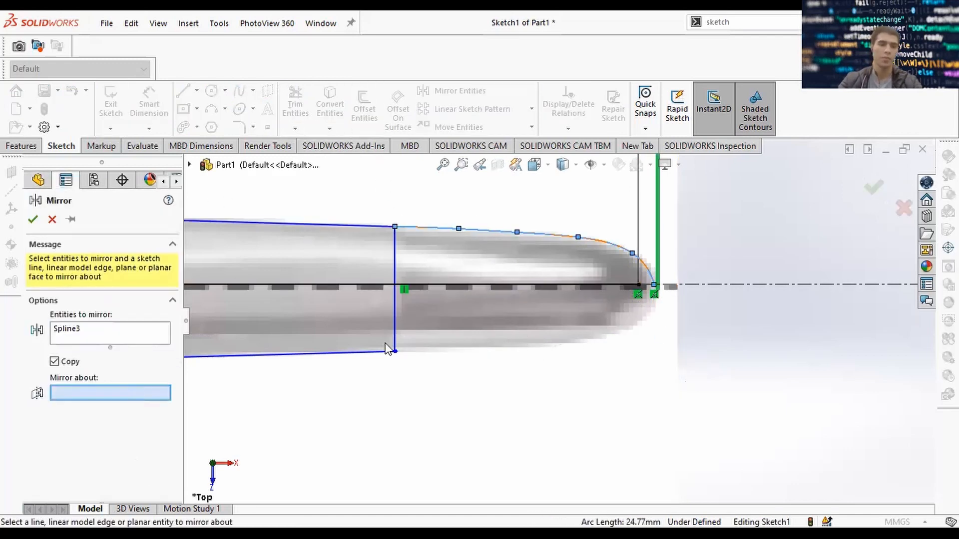
pyautogui.click(463, 287)
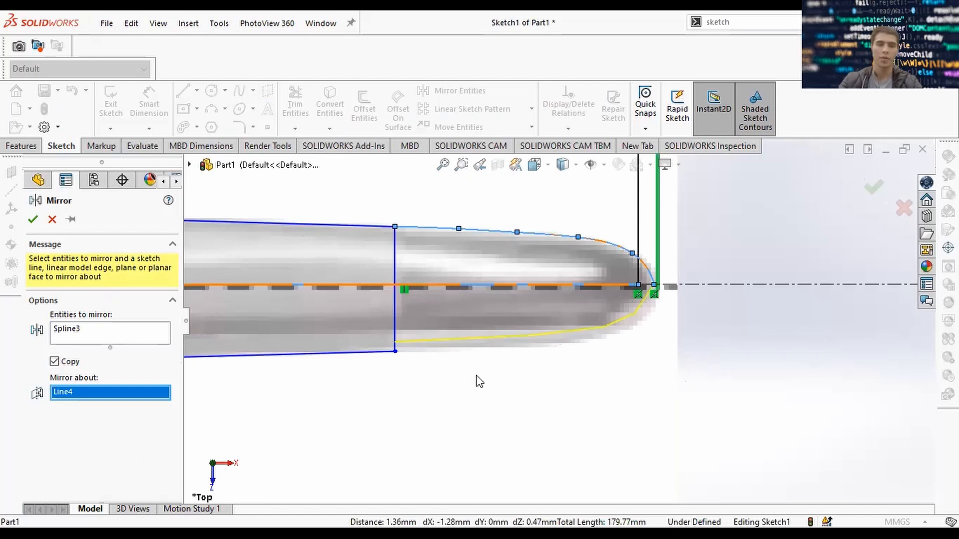
pyautogui.click(871, 188)
# Merge the mirrored spline's open end with the lower endpoint of the line across the tip's base.
pyautogui.click(394, 352)
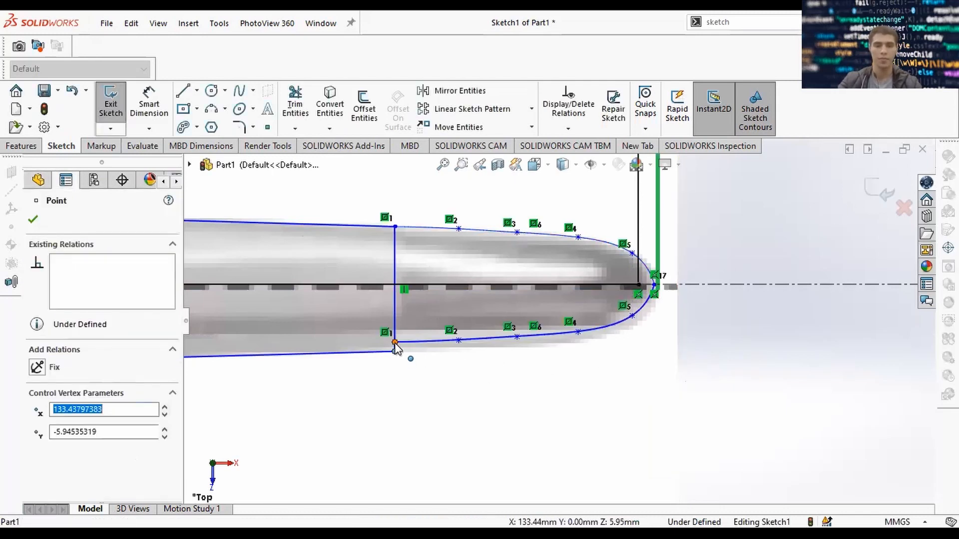
pyautogui.keyDown('ctrl'); pyautogui.click(395, 343); pyautogui.keyUp('ctrl')
pyautogui.scroll(-1, 55, 452)
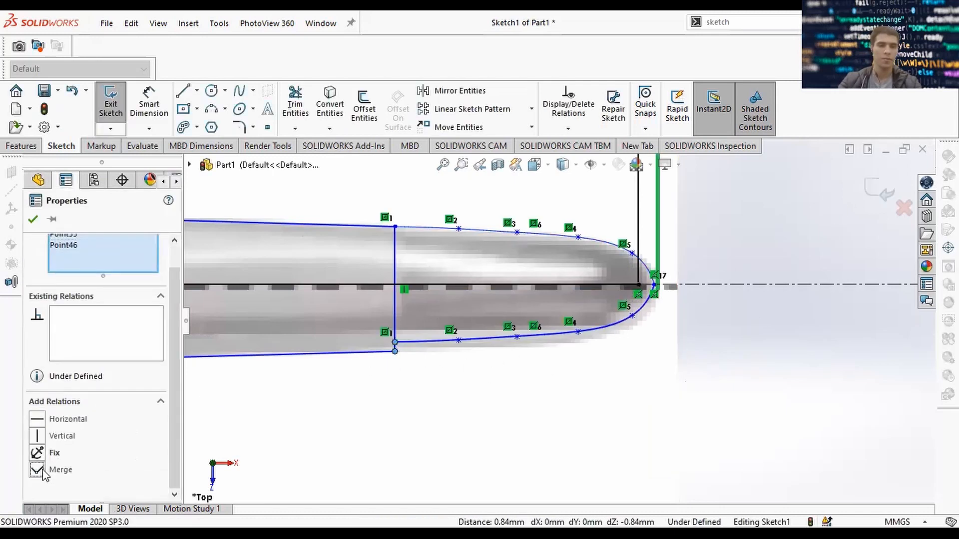
pyautogui.click(38, 469)
# Trim away the underside spline beyond the slanted line and the straight underside line running to the tip.
pyautogui.scroll(4, 321, 392)
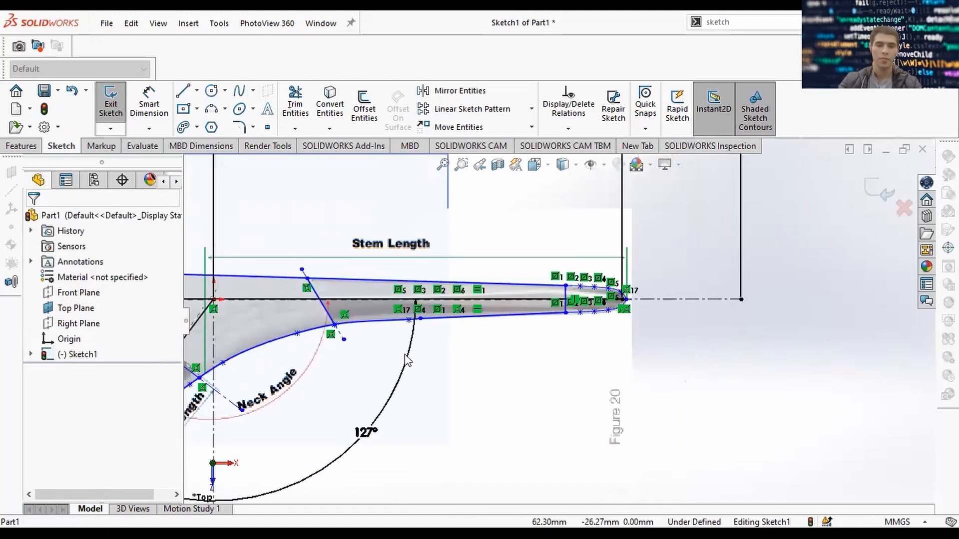
pyautogui.scroll(-4, 425, 350)
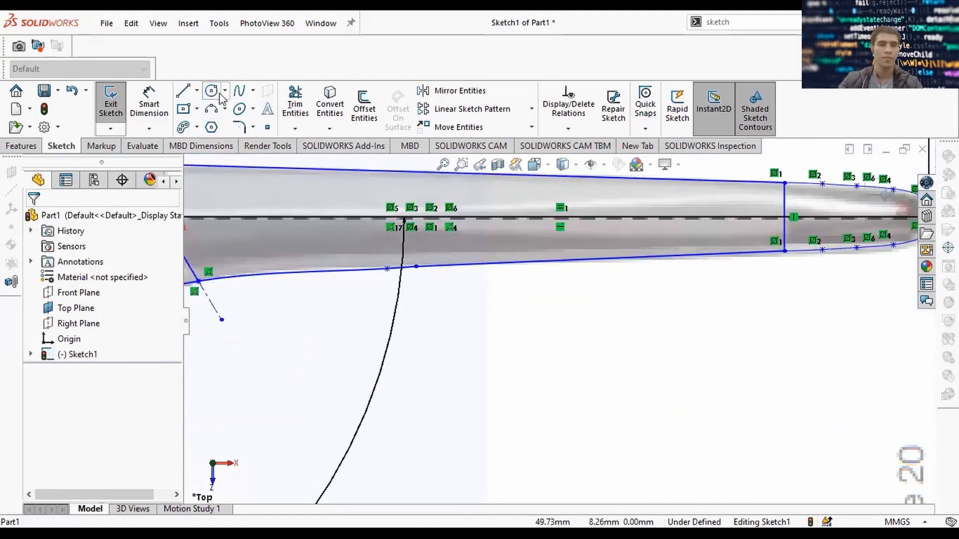
pyautogui.click(295, 105)
pyautogui.moveTo(269, 265); pyautogui.dragTo(272, 285)
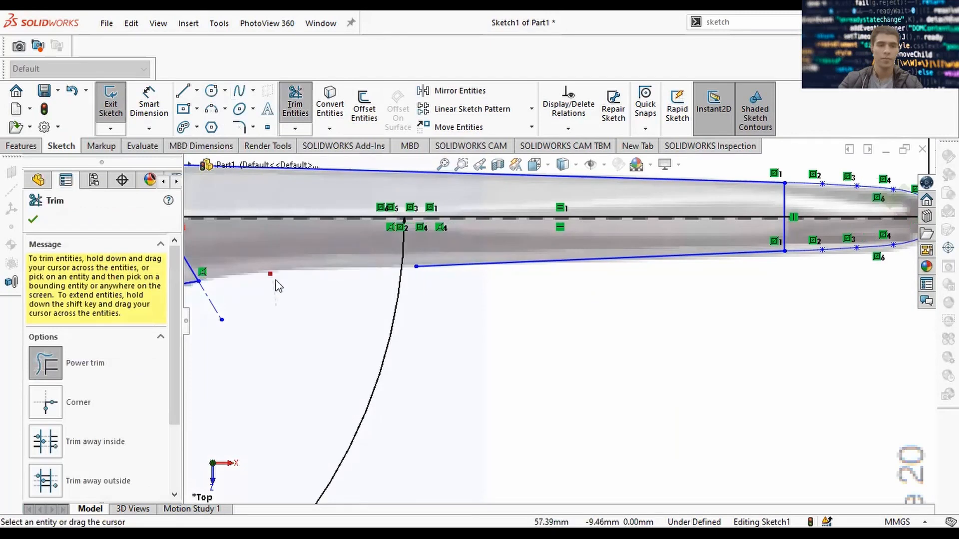
pyautogui.moveTo(457, 281); pyautogui.dragTo(463, 267)
pyautogui.scroll(3, 465, 322)
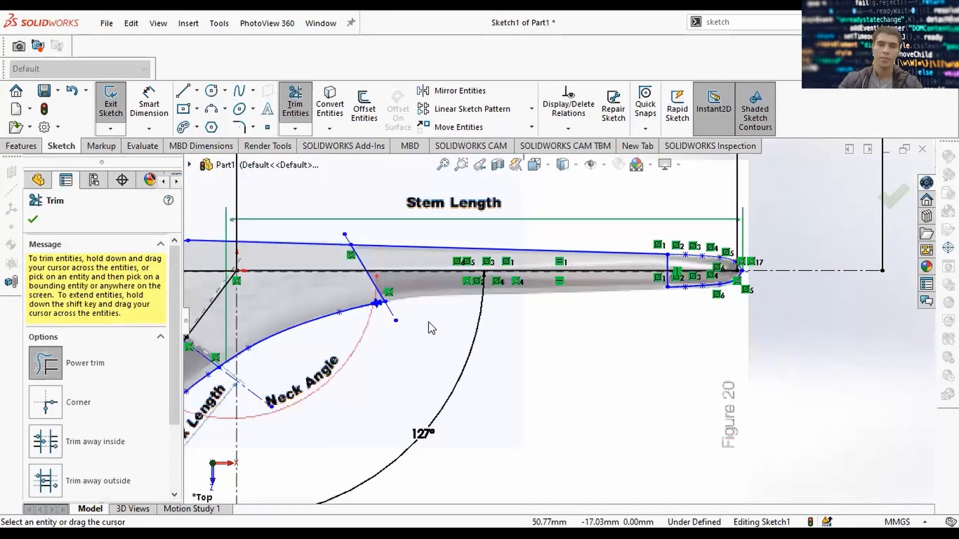
pyautogui.press('Escape')
# Sketch a short spline from the slanted line's lower end along the stem's underside toward the tip.
pyautogui.click(239, 91)
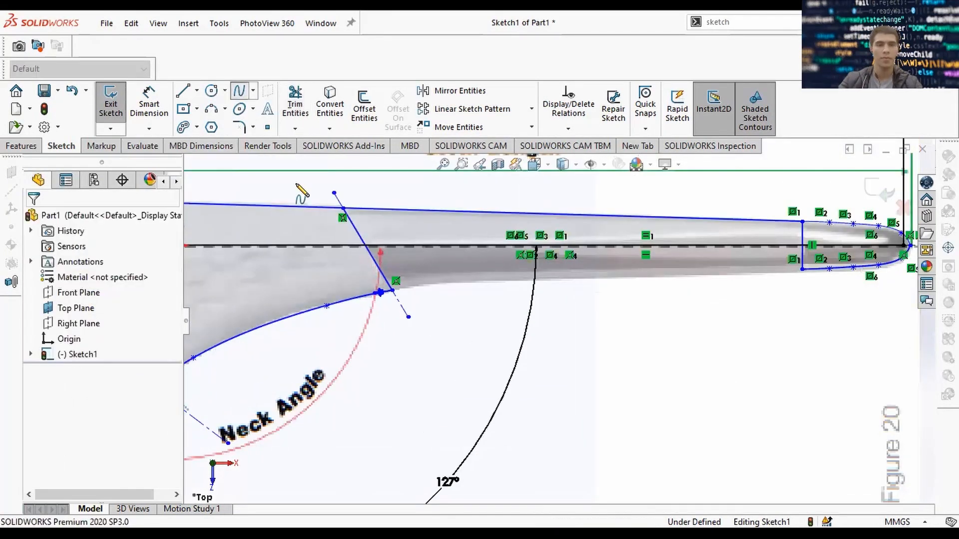
pyautogui.scroll(-3, 374, 298)
pyautogui.click(407, 285)
pyautogui.click(457, 274)
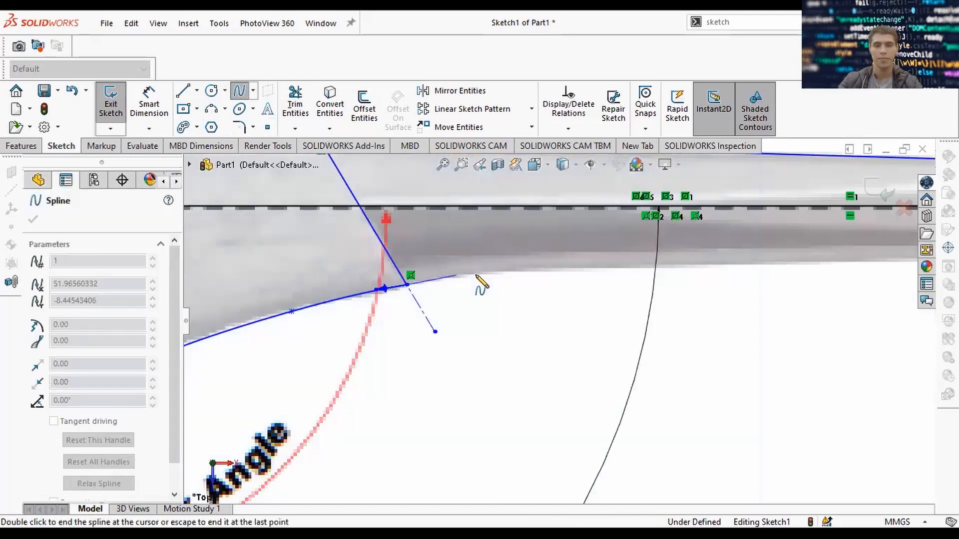
pyautogui.doubleClick(595, 270)
pyautogui.scroll(2, 699, 303)
# Sketch a line about 63 mm long along the underside, joining the tip's lower corner to the short spline's end.
pyautogui.press('l')
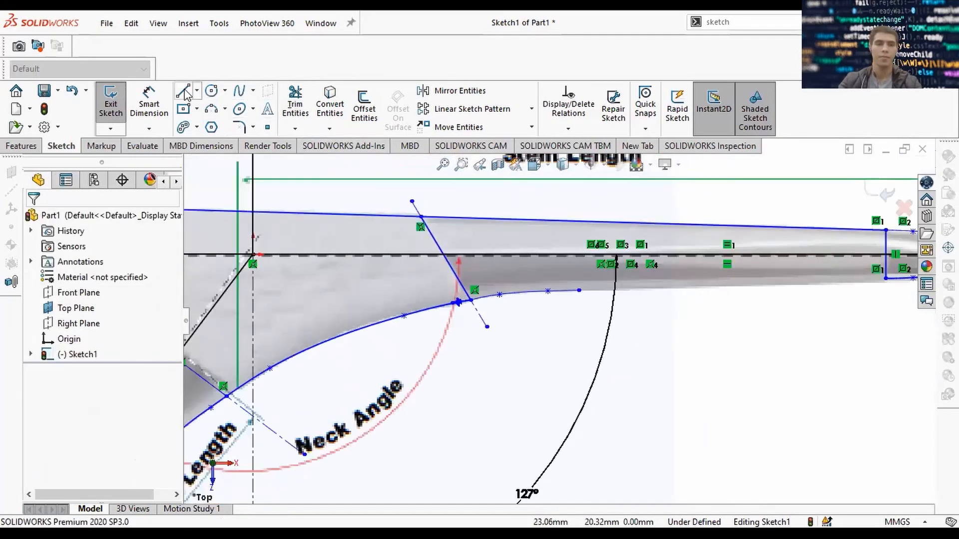
pyautogui.click(687, 302)
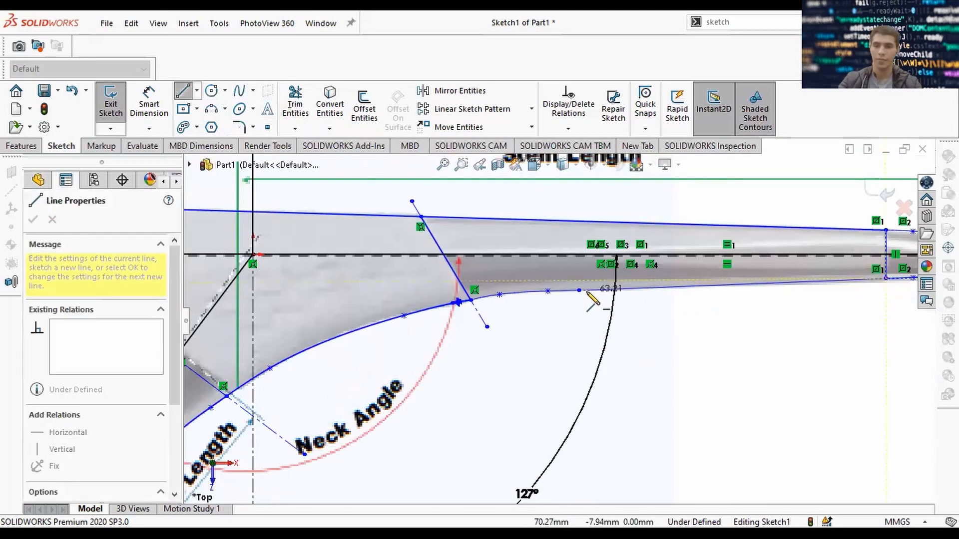
pyautogui.click(580, 290)
pyautogui.press('Escape')
# Examine the traced stem, neck and tip profile against the reference picture.
pyautogui.scroll(2, 859, 307)
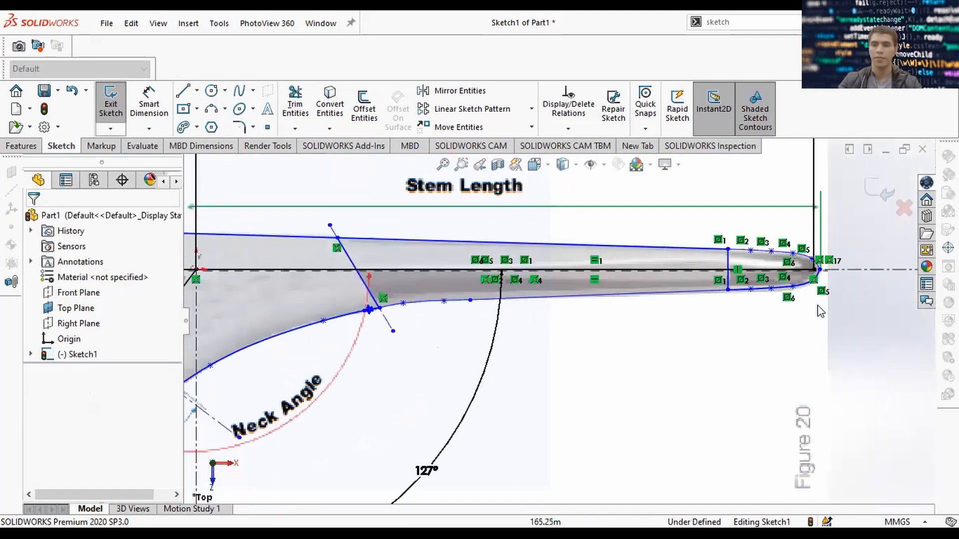
pyautogui.scroll(-2, 818, 310)
pyautogui.scroll(5, 587, 333)
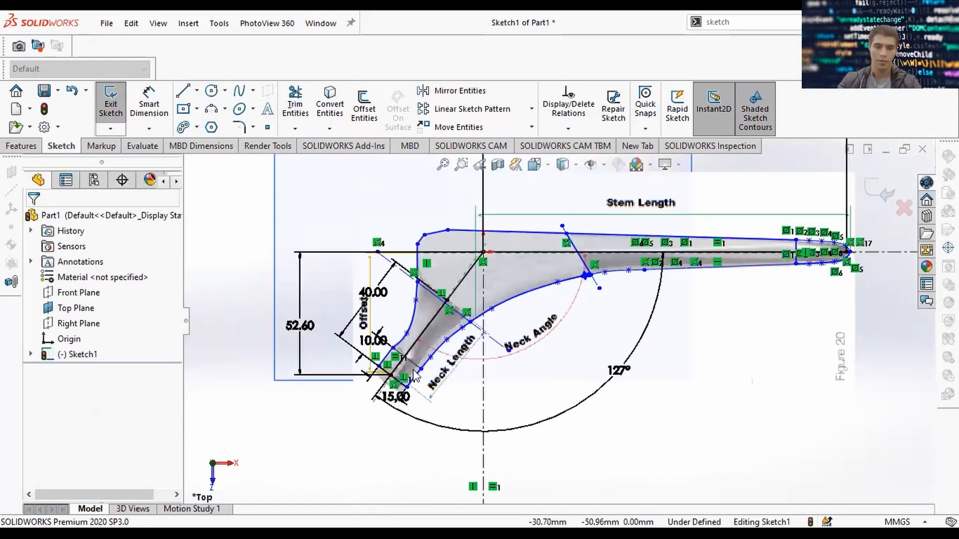
pyautogui.scroll(-3, 413, 372)
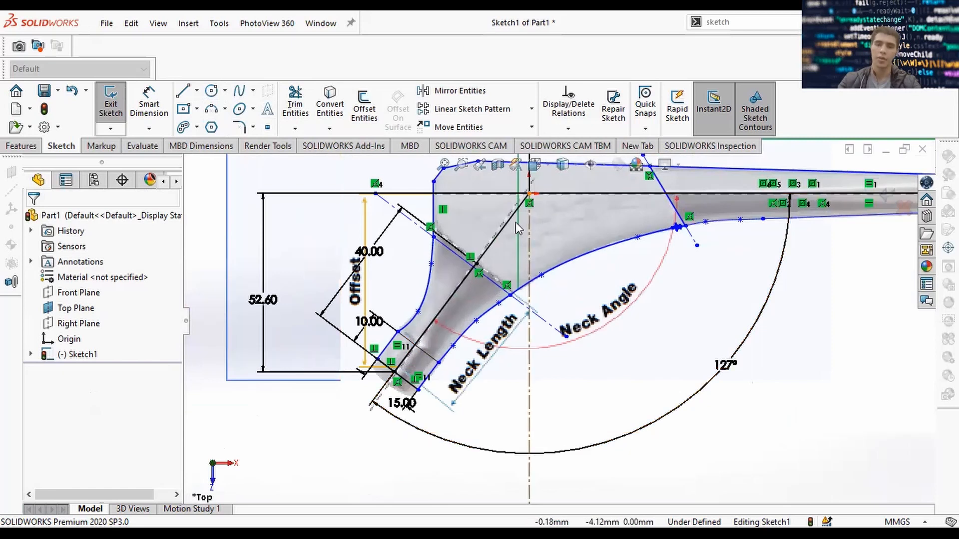
pyautogui.scroll(1, 637, 250)
pyautogui.scroll(-2, 642, 250)
pyautogui.scroll(2, 727, 294)
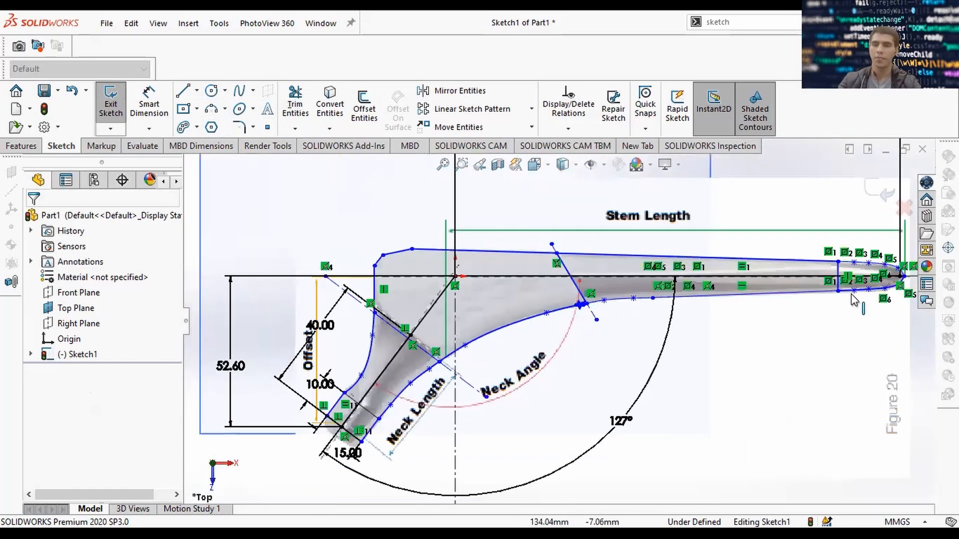
pyautogui.scroll(2, 775, 349)
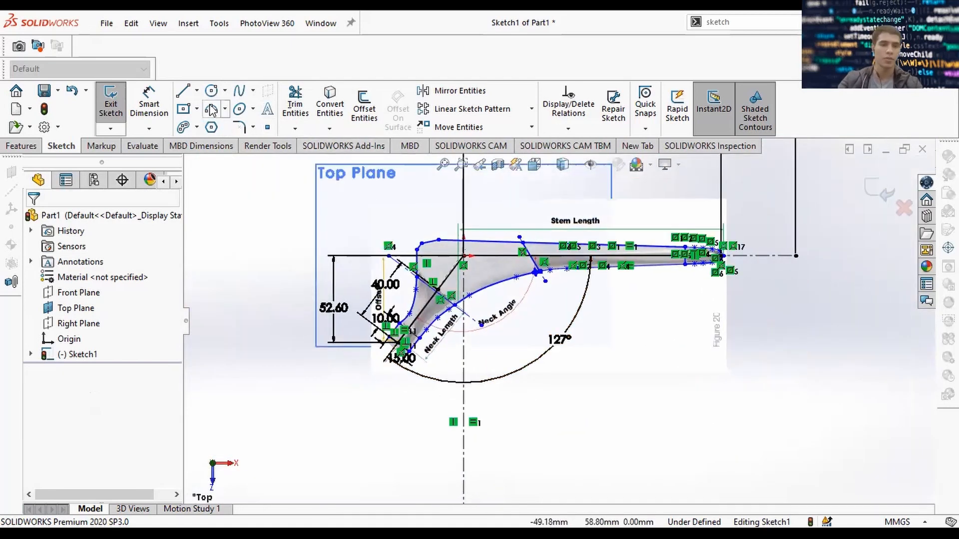
# Sketch a center rectangle about 400 by 228 mm around the whole profile, centered on the origin.
pyautogui.click(187, 110)
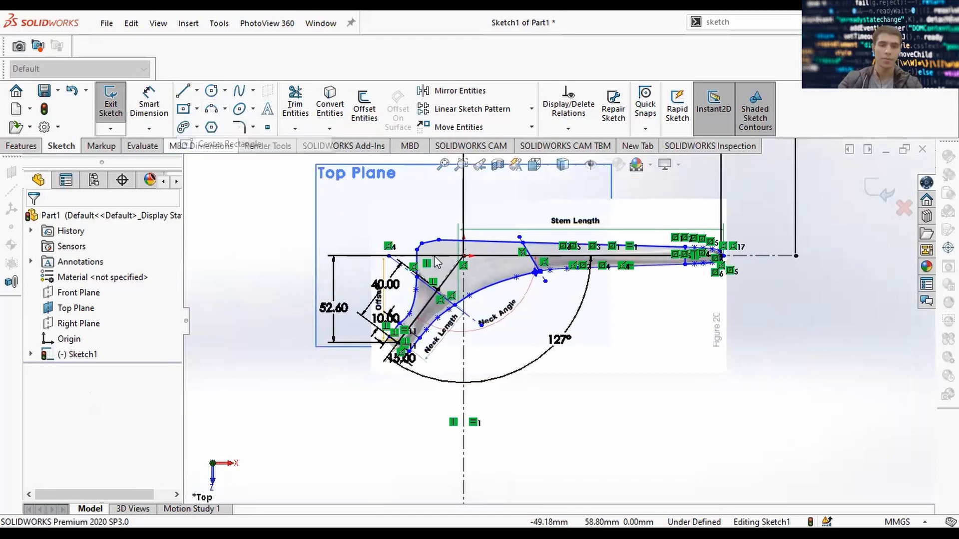
pyautogui.click(464, 256)
pyautogui.scroll(3, 696, 304)
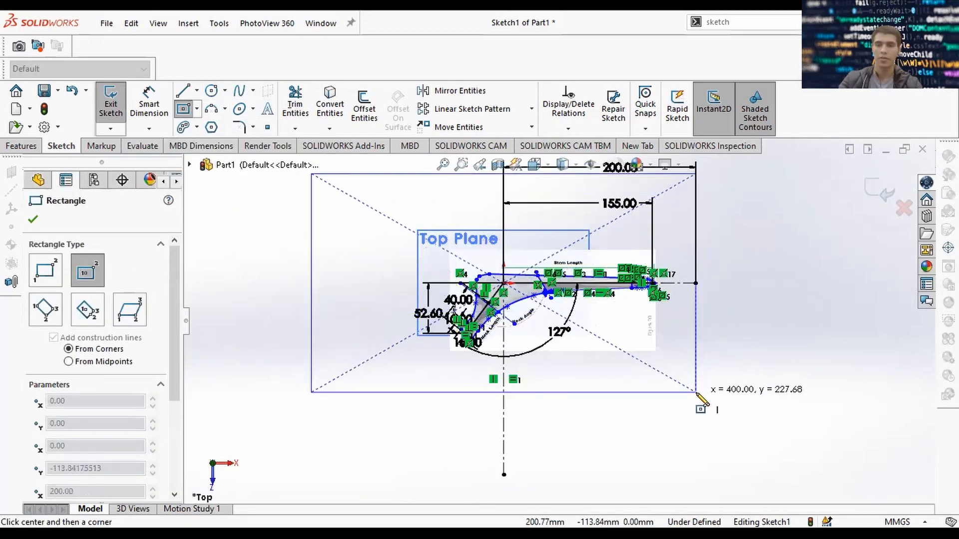
pyautogui.click(706, 402)
pyautogui.scroll(-3, 719, 306)
pyautogui.press('Escape')
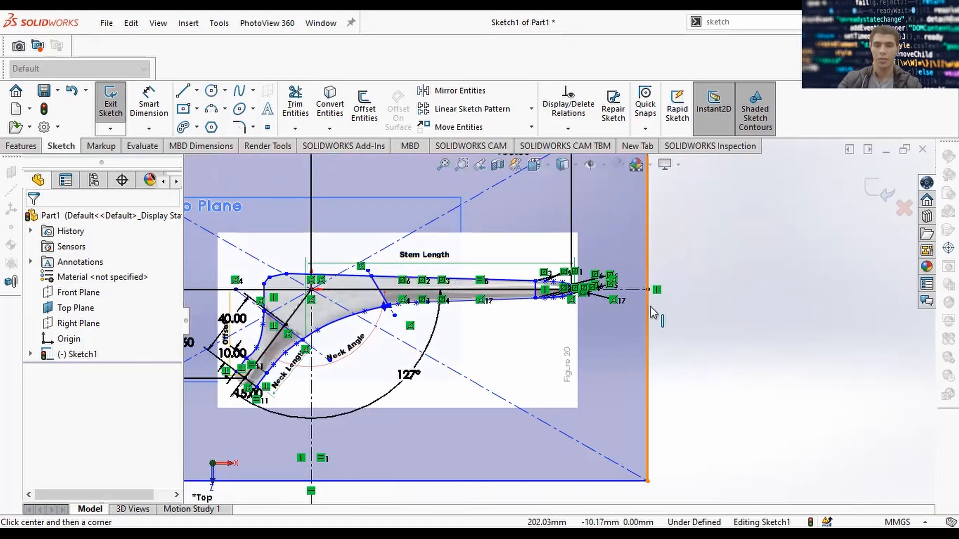
# Make the rectangle's vertical edge beyond the stem tip coincident with the horizontal centerline's end point.
pyautogui.click(648, 307)
pyautogui.click(39, 463)
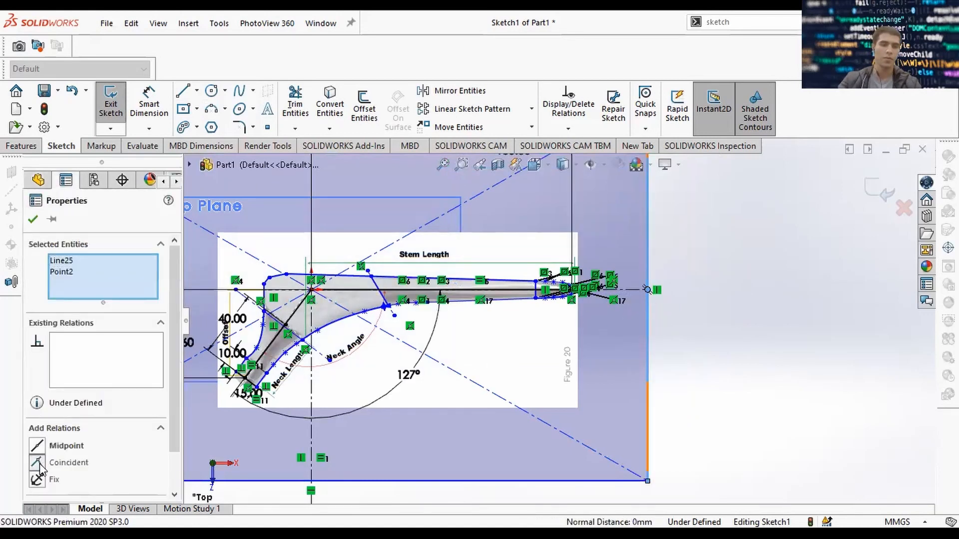
# Make the rectangle's vertical edge beyond the stem tip and its lower horizontal edge equal, and exit the sketch.
pyautogui.scroll(2, 712, 314)
pyautogui.click(675, 328)
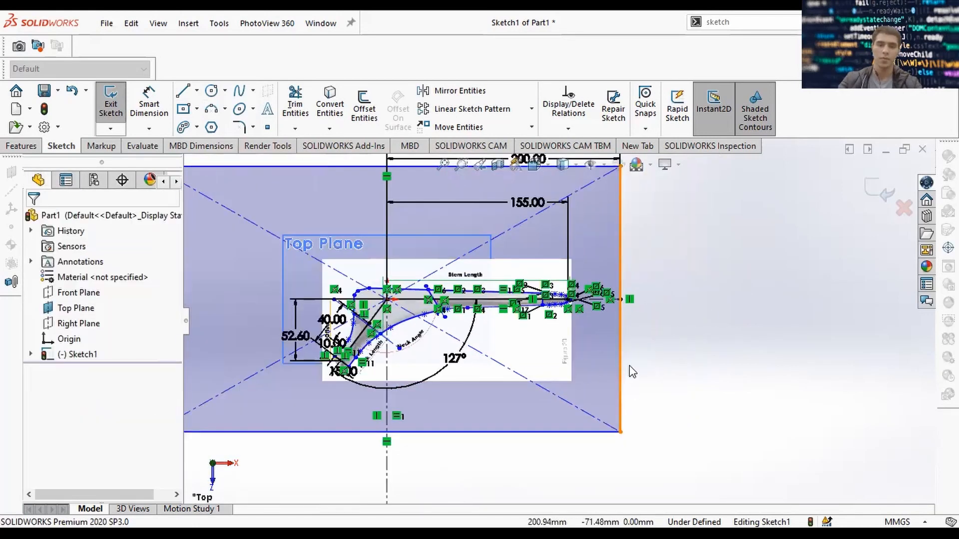
pyautogui.keyDown('ctrl'); pyautogui.click(501, 432); pyautogui.keyUp('ctrl')
pyautogui.moveTo(173, 350); pyautogui.dragTo(164, 438)
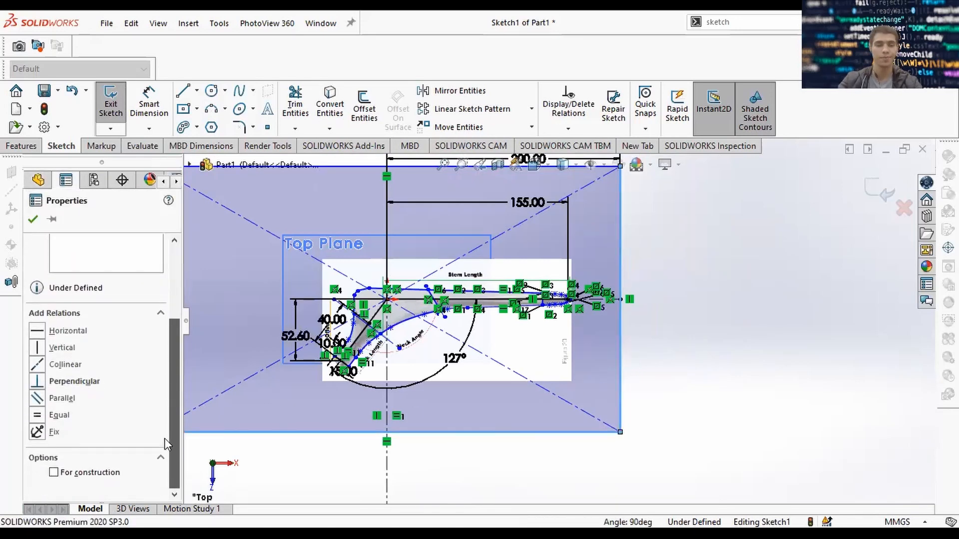
pyautogui.click(56, 415)
pyautogui.click(667, 311)
pyautogui.scroll(3, 680, 312)
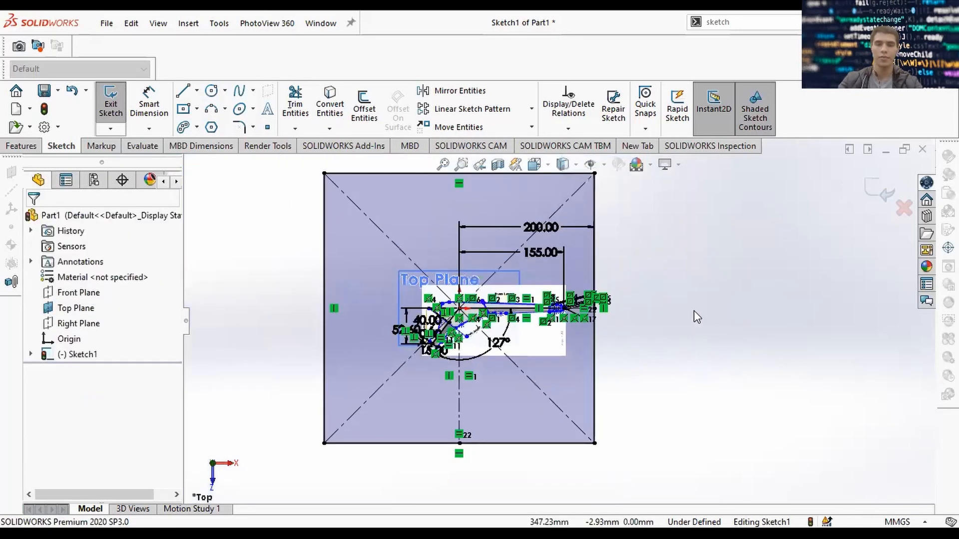
pyautogui.click(880, 193)
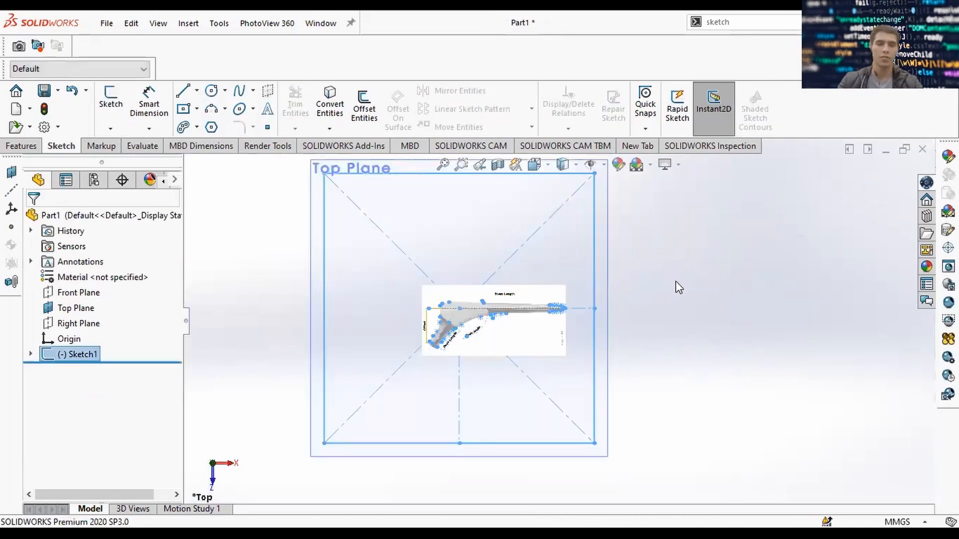
# Create a reference plane coincident with the 15 mm line at the neck's free end and perpendicular to the Top Plane.
pyautogui.scroll(-2, 499, 314)
pyautogui.moveTo(523, 334)
pyautogui.mouseDown(button='middle')
pyautogui.moveTo(595, 335)
pyautogui.moveTo(606, 274)
pyautogui.moveTo(583, 207)
pyautogui.moveTo(606, 319)
pyautogui.mouseUp(button='middle')
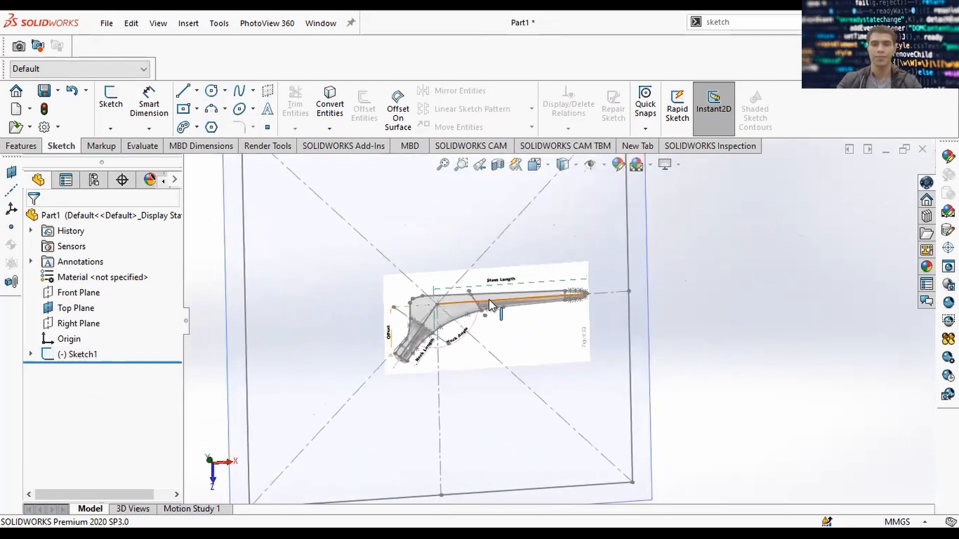
pyautogui.press('space')
pyautogui.click(455, 322)
pyautogui.scroll(-3, 583, 338)
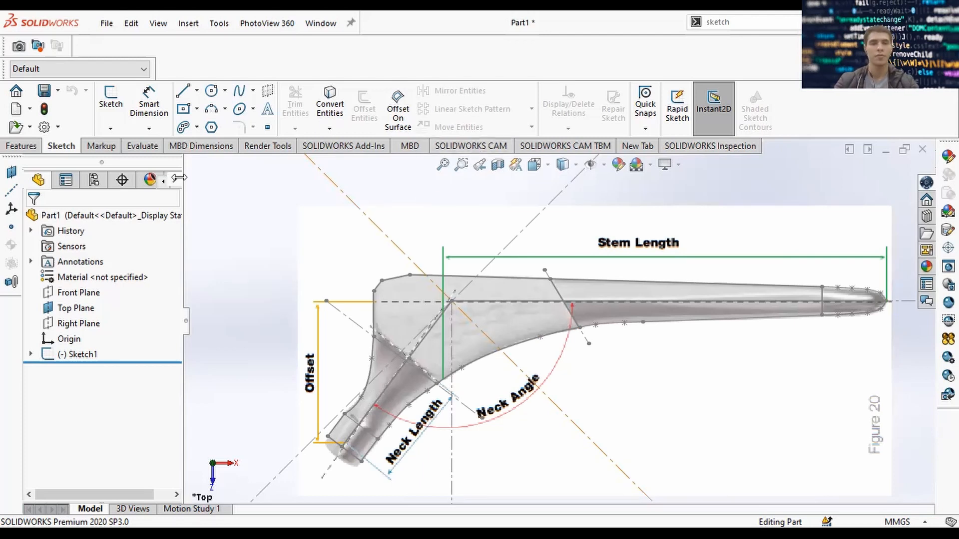
pyautogui.click(21, 145)
pyautogui.click(652, 108)
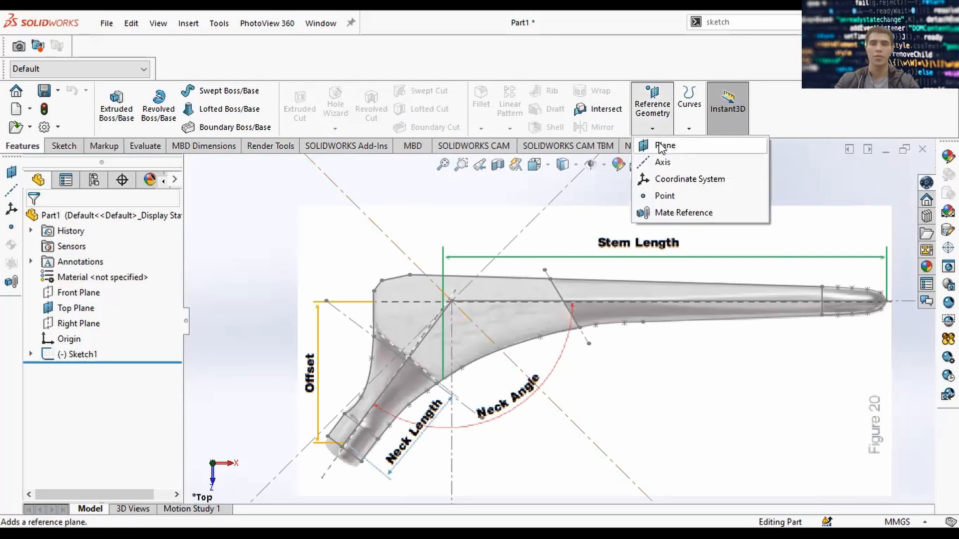
pyautogui.click(659, 145)
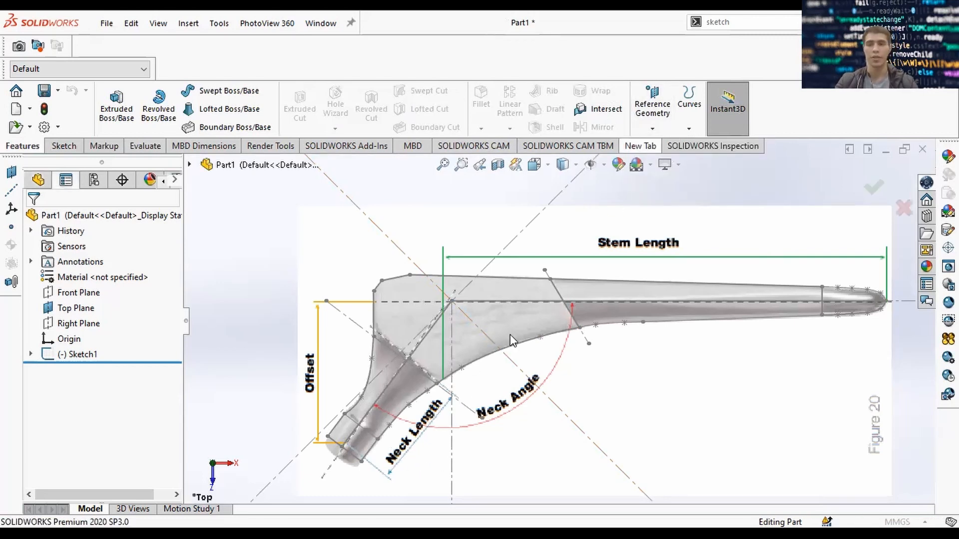
pyautogui.moveTo(511, 334); pyautogui.dragTo(519, 302, button='middle')
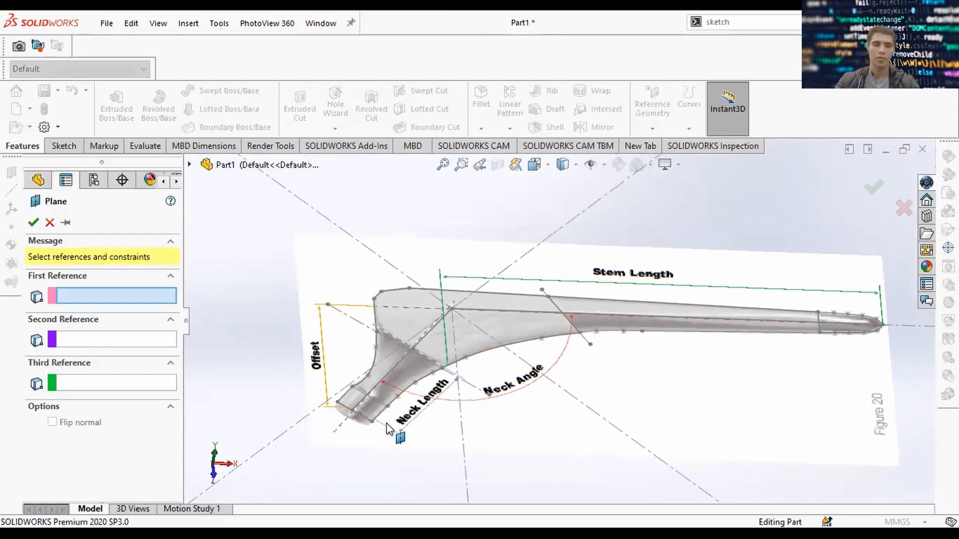
pyautogui.click(360, 415)
pyautogui.scroll(-3, 428, 440)
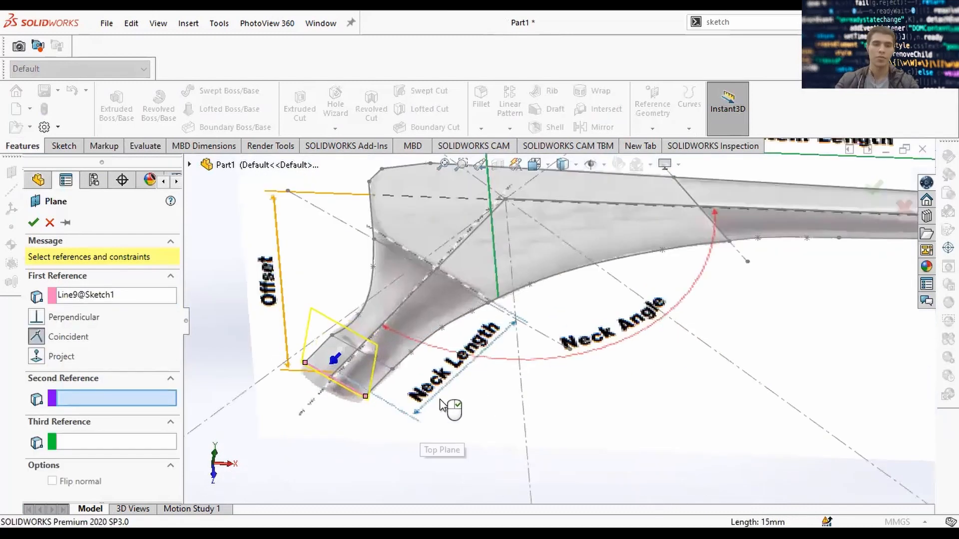
pyautogui.moveTo(420, 376); pyautogui.dragTo(387, 384, button='middle')
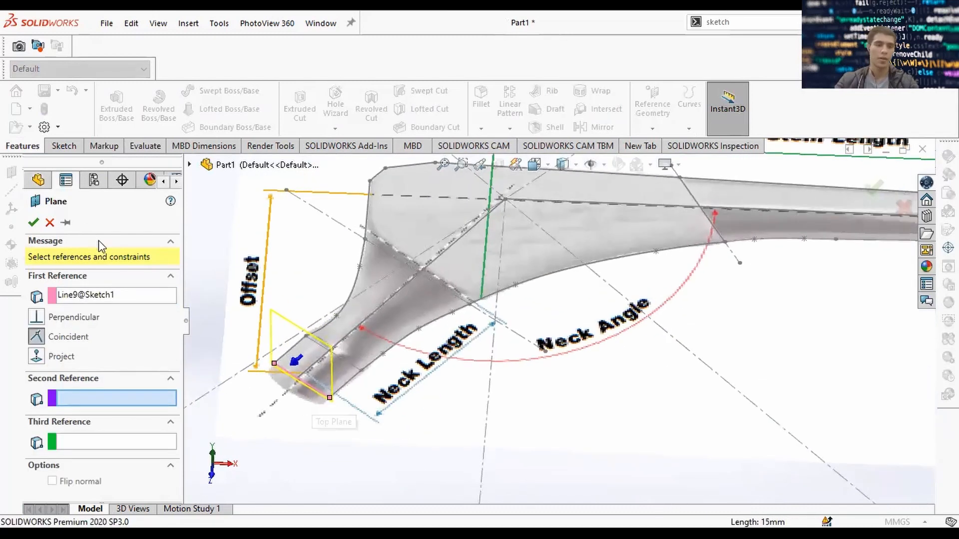
pyautogui.click(190, 164)
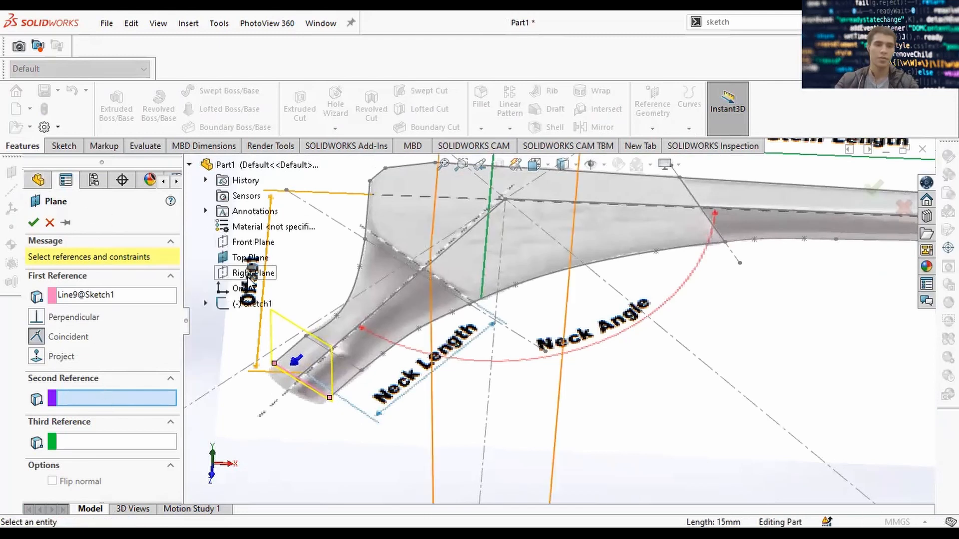
pyautogui.click(247, 259)
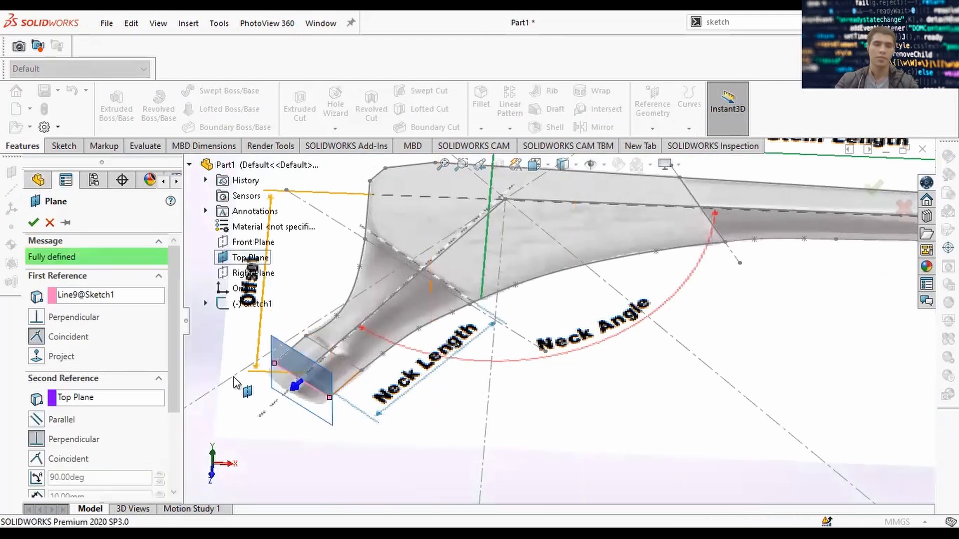
pyautogui.click(35, 223)
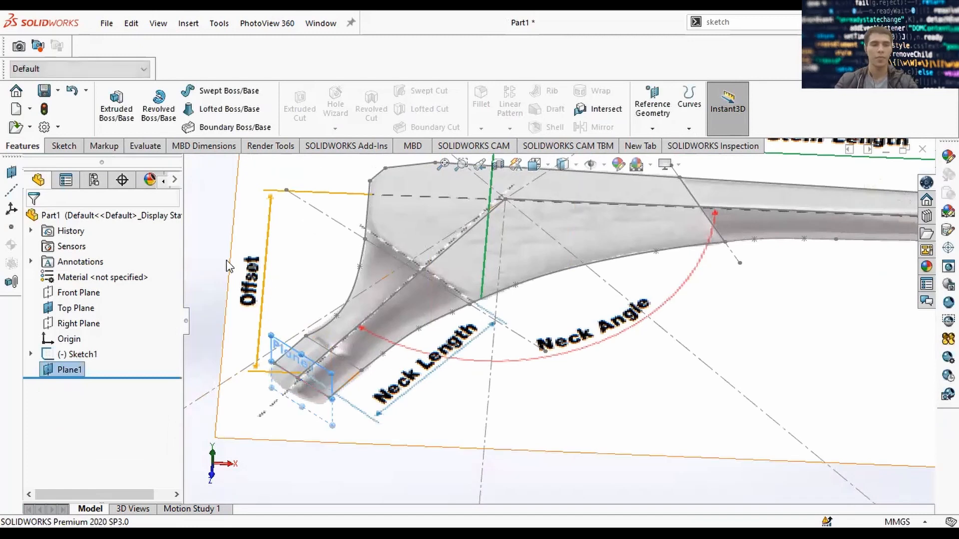
# Create a second plane through the next line across the neck, parallel to its end line, perpendicular to the Top Plane.
pyautogui.click(653, 105)
pyautogui.click(663, 146)
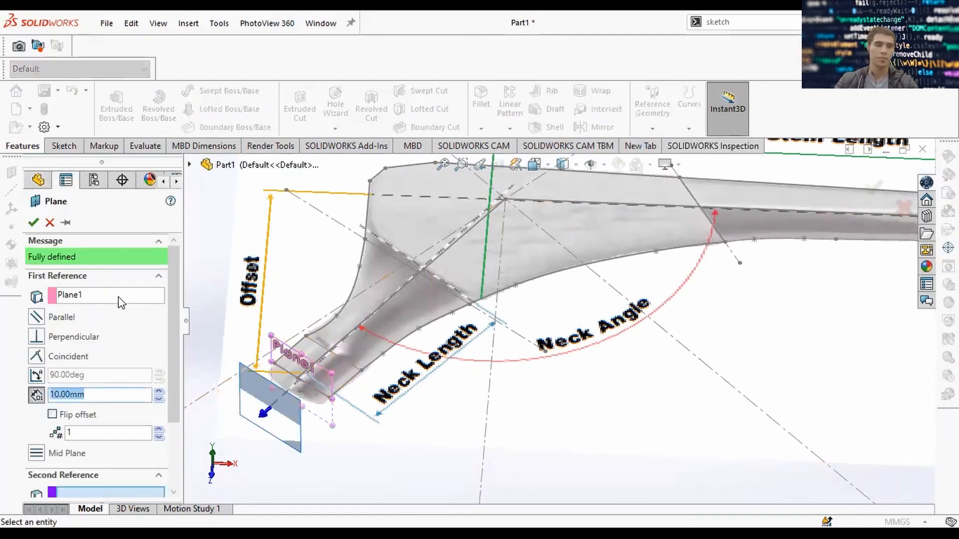
pyautogui.rightClick(119, 292)
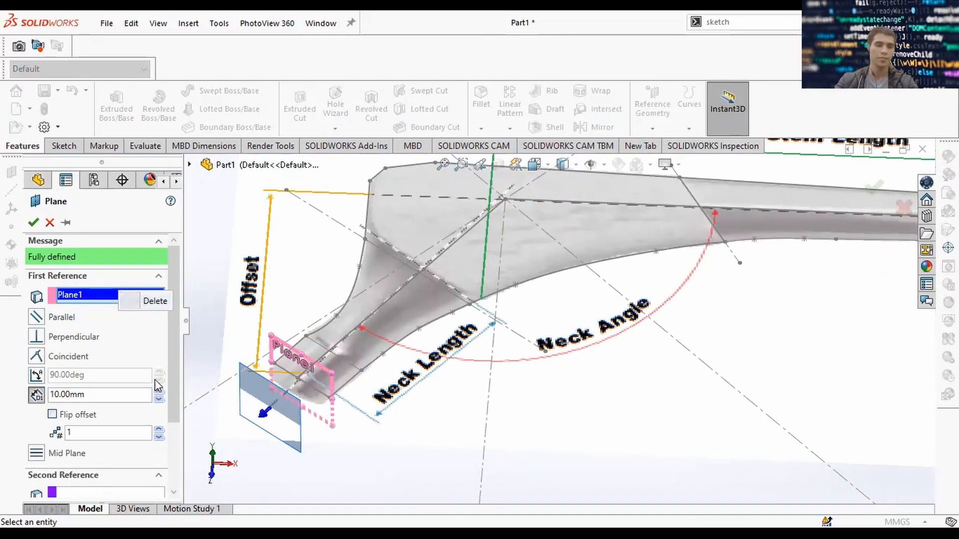
pyautogui.click(151, 303)
pyautogui.click(337, 356)
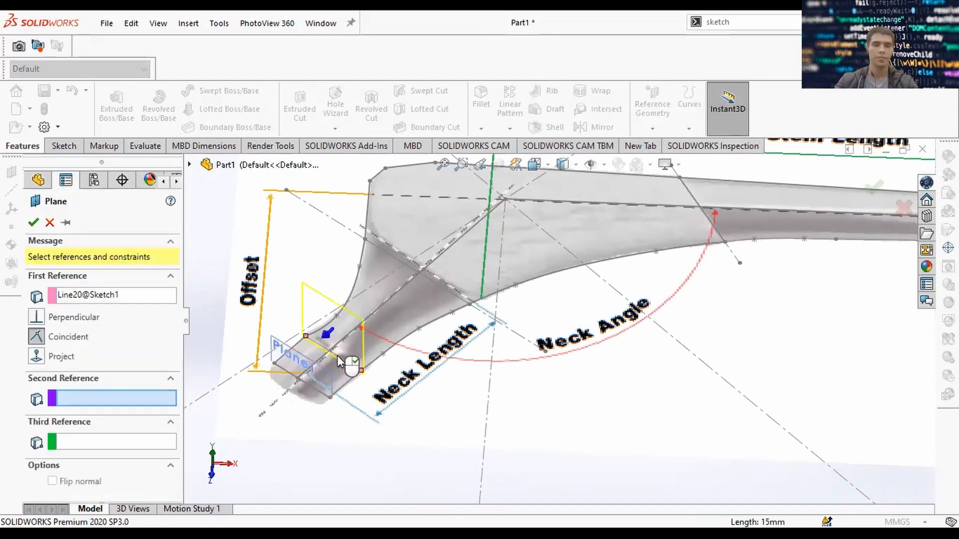
pyautogui.click(37, 182)
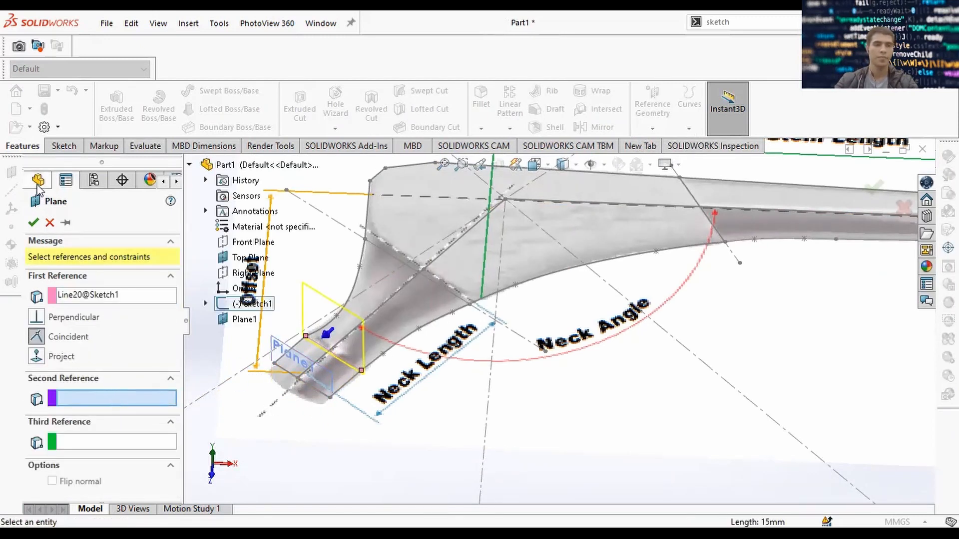
pyautogui.click(235, 258)
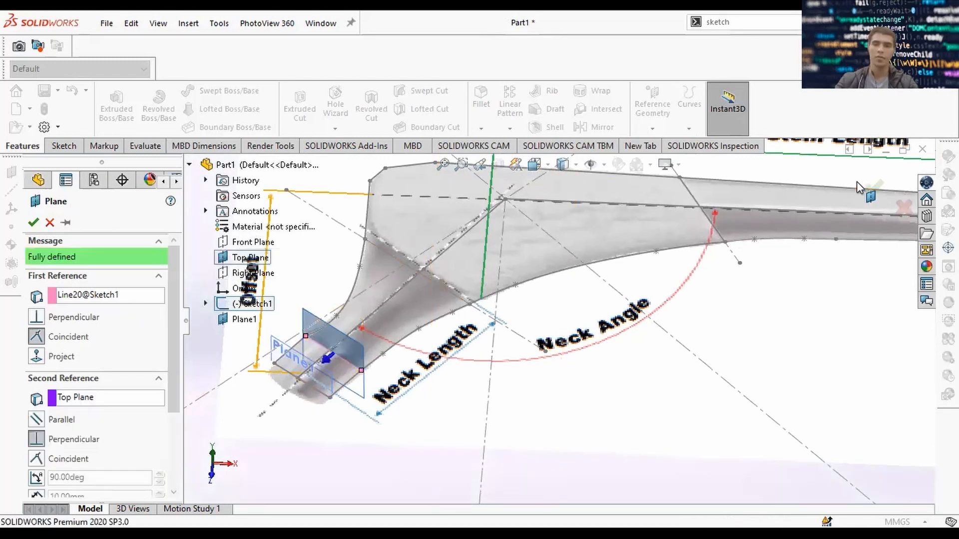
pyautogui.press('Return')
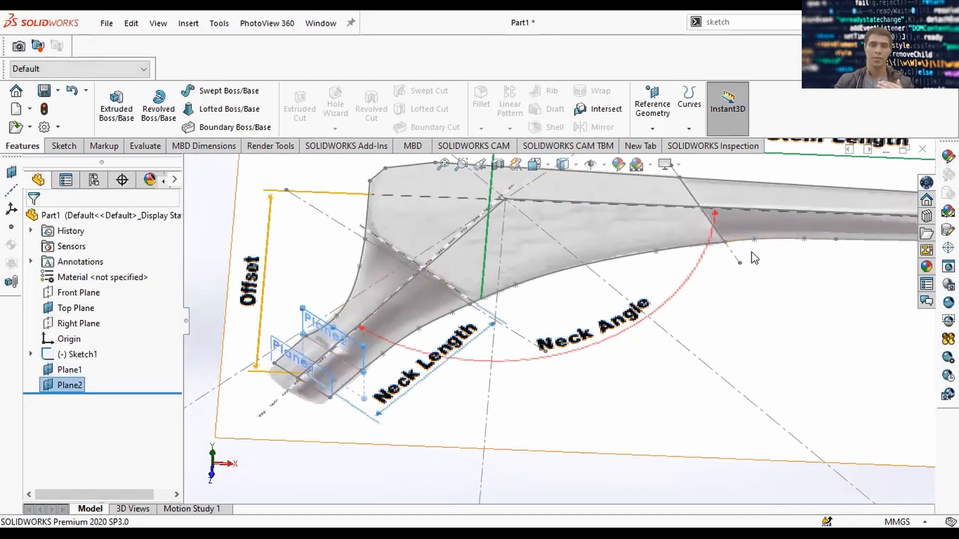
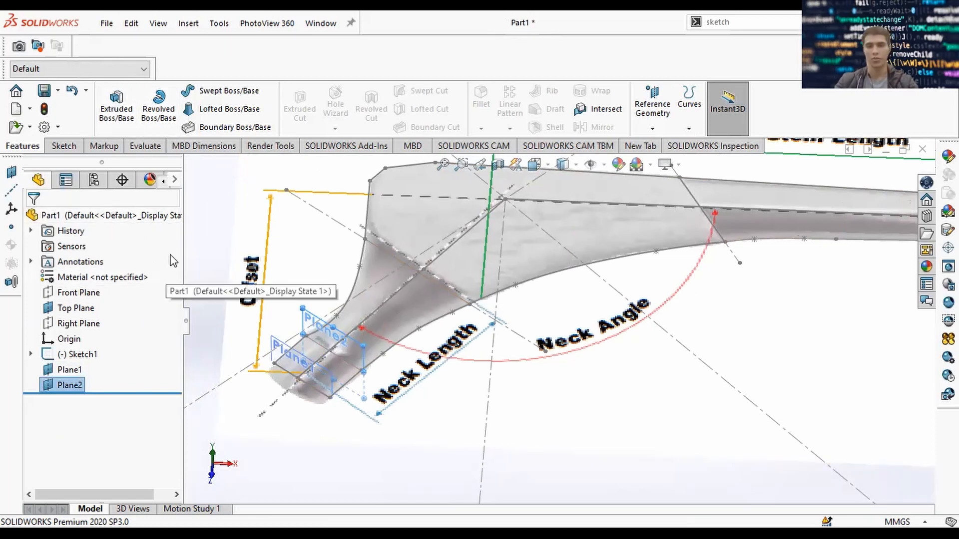
# Create a third plane through the line where the neck meets the stem body, perpendicular to the Top Plane, clearing the preselected reference.
pyautogui.click(652, 108)
pyautogui.click(652, 144)
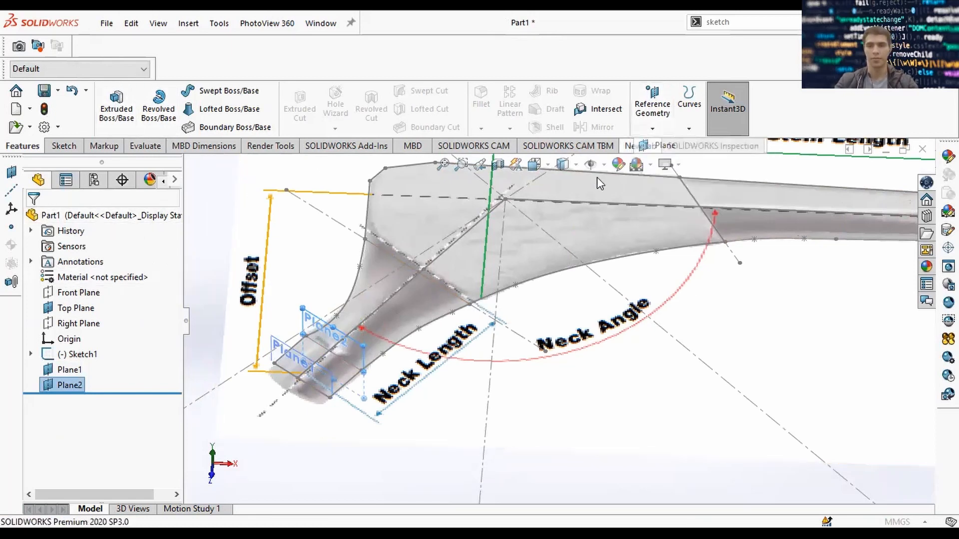
pyautogui.click(433, 280)
pyautogui.moveTo(431, 279)
pyautogui.mouseDown(button='middle')
pyautogui.moveTo(445, 268)
pyautogui.moveTo(452, 279)
pyautogui.mouseUp(button='middle')
pyautogui.rightClick(118, 295)
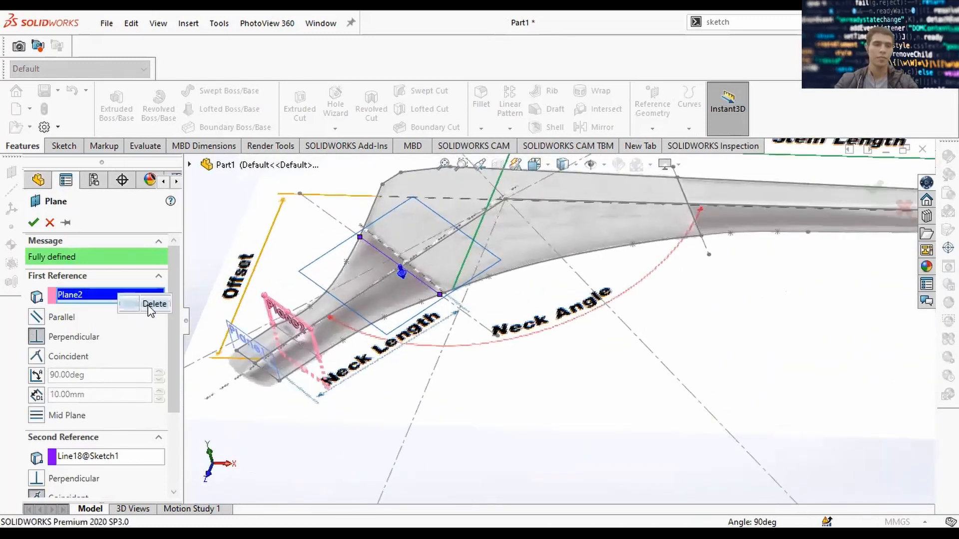
pyautogui.click(151, 305)
pyautogui.rightClick(106, 345)
pyautogui.click(138, 347)
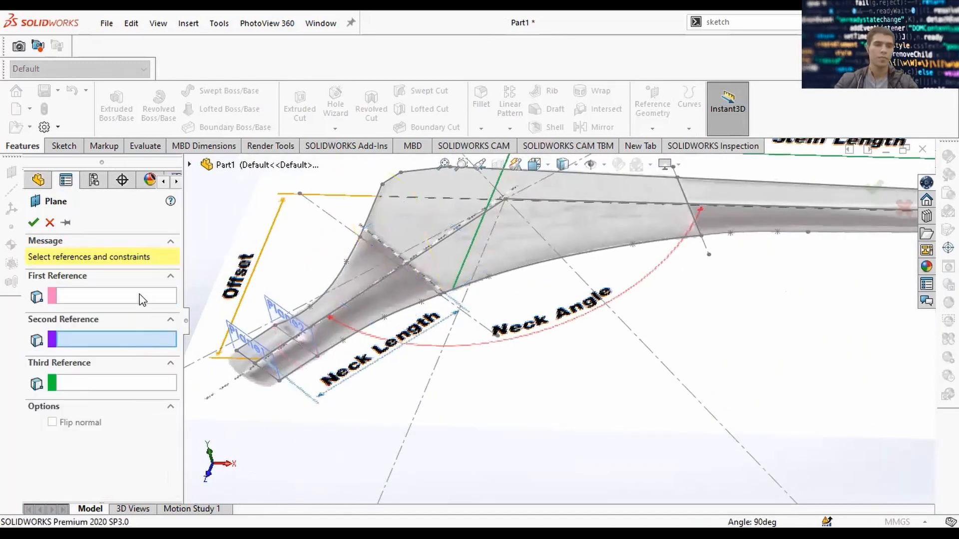
pyautogui.click(408, 271)
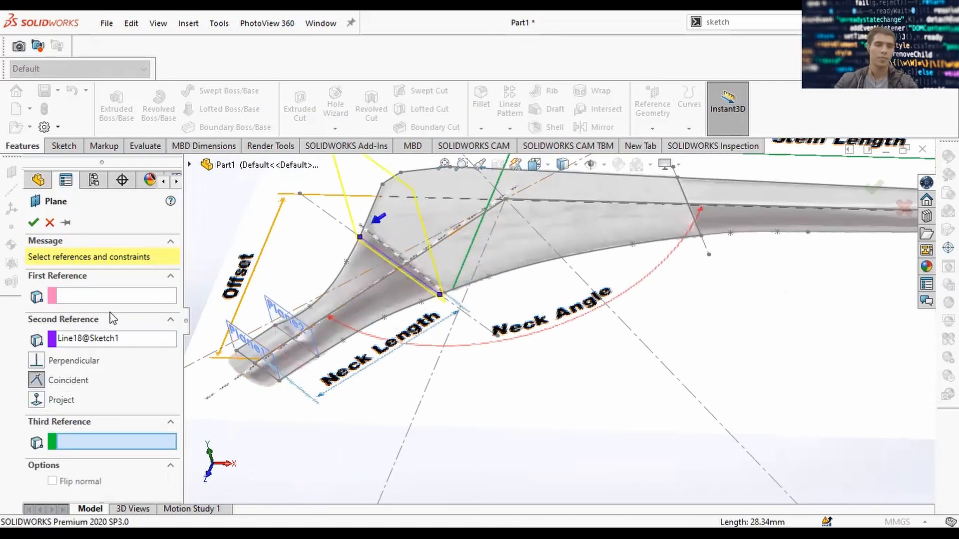
pyautogui.click(117, 295)
pyautogui.click(190, 165)
pyautogui.click(250, 257)
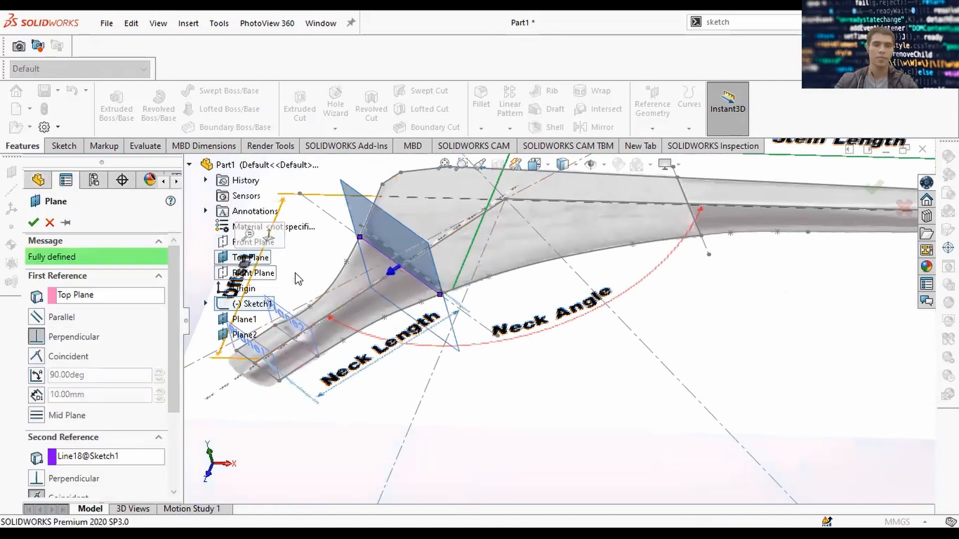
pyautogui.click(875, 189)
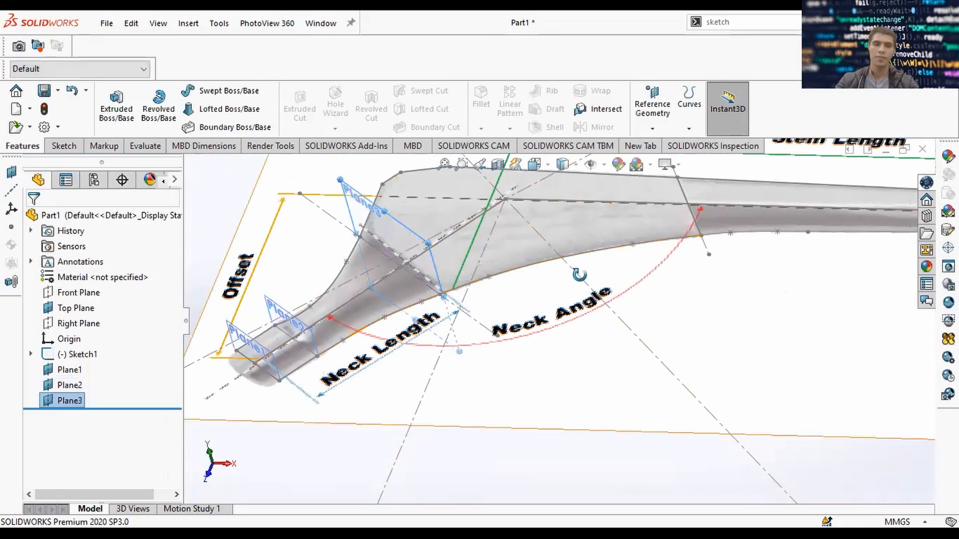
# Create a fourth plane through the slanted line across the stem body, perpendicular to the Top Plane, removing the preselected plane reference.
pyautogui.moveTo(579, 275); pyautogui.dragTo(694, 212, button='middle')
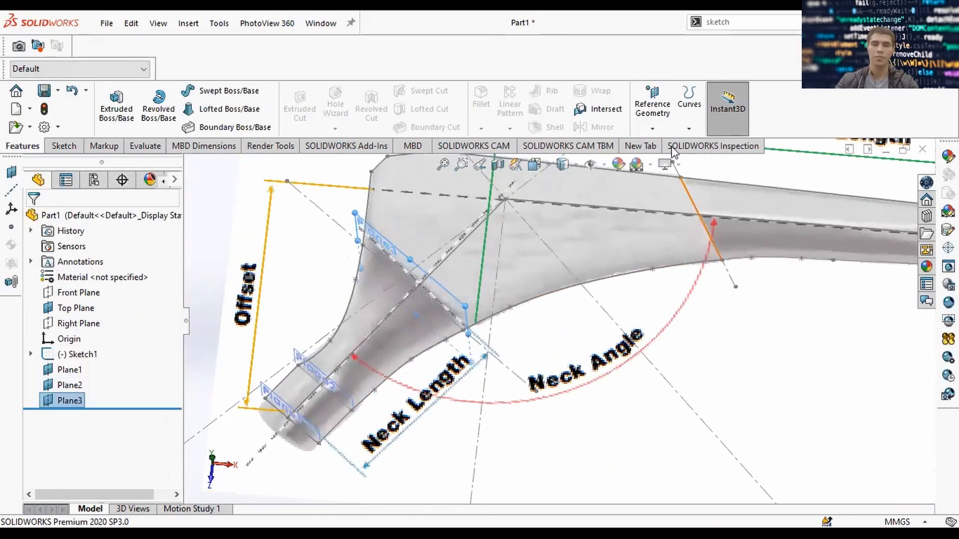
pyautogui.click(665, 127)
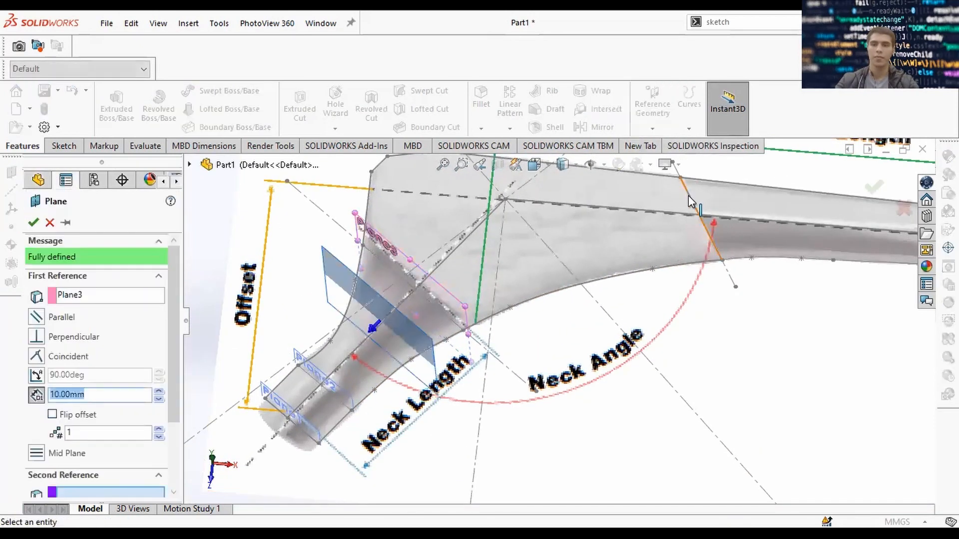
pyautogui.click(705, 226)
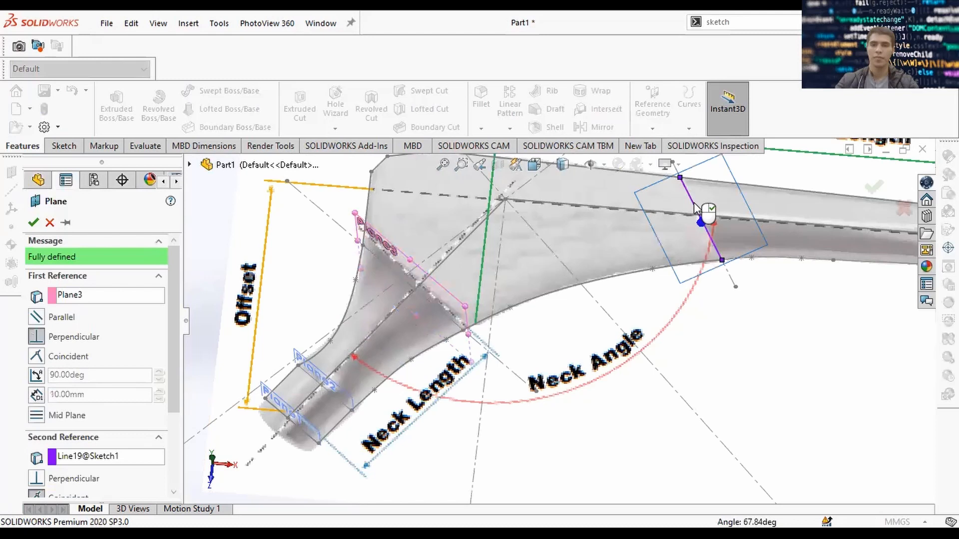
pyautogui.click(111, 464)
pyautogui.rightClick(113, 462)
pyautogui.click(142, 468)
pyautogui.click(100, 295)
pyautogui.rightClick(102, 302)
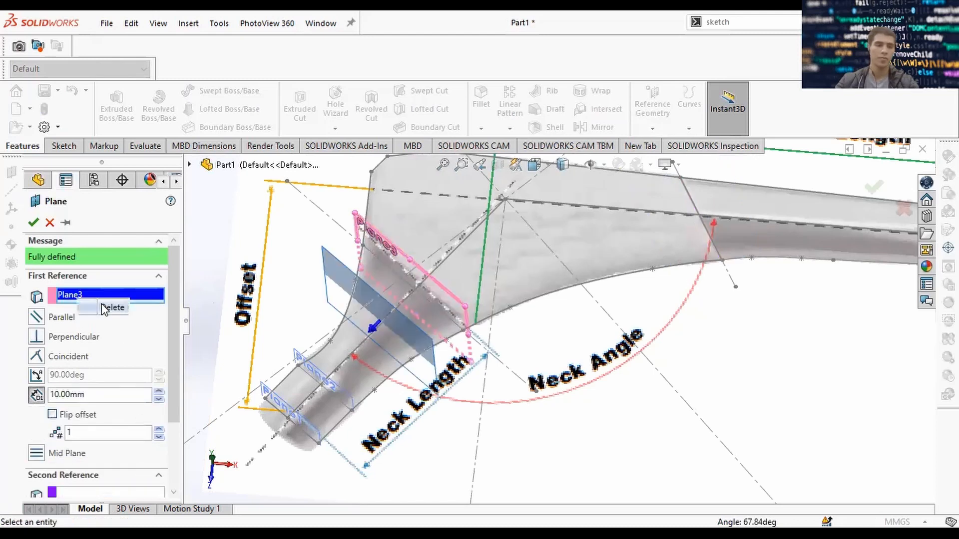
pyautogui.click(105, 307)
pyautogui.click(700, 213)
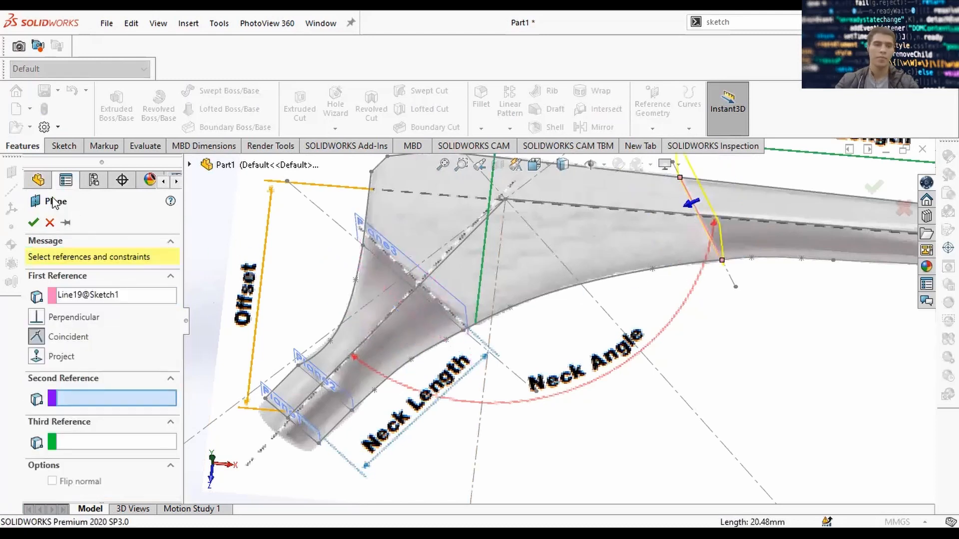
pyautogui.click(190, 165)
pyautogui.click(252, 258)
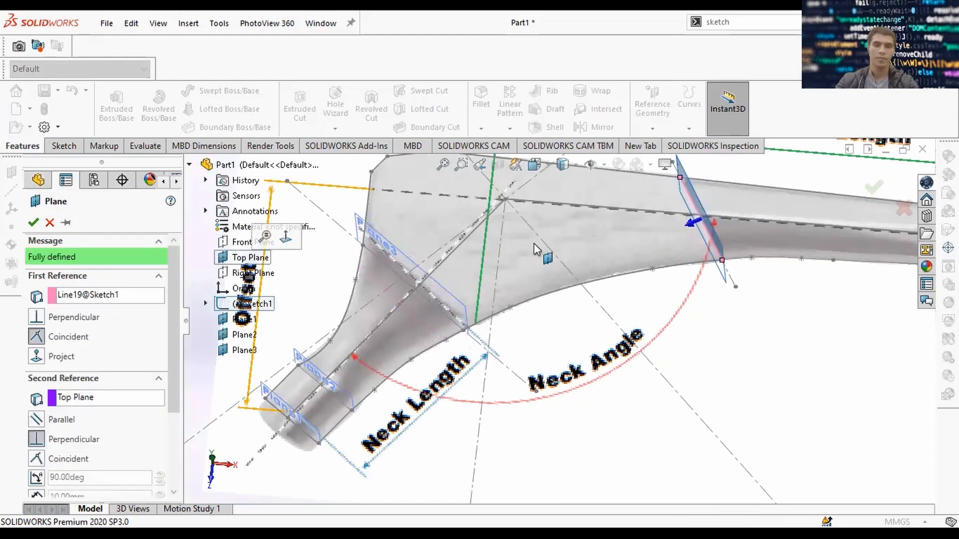
pyautogui.click(874, 188)
# Create a fifth plane through the line across the stem near its tip, perpendicular to the Top Plane, clearing the preselected references.
pyautogui.moveTo(830, 316); pyautogui.dragTo(710, 280, button='middle')
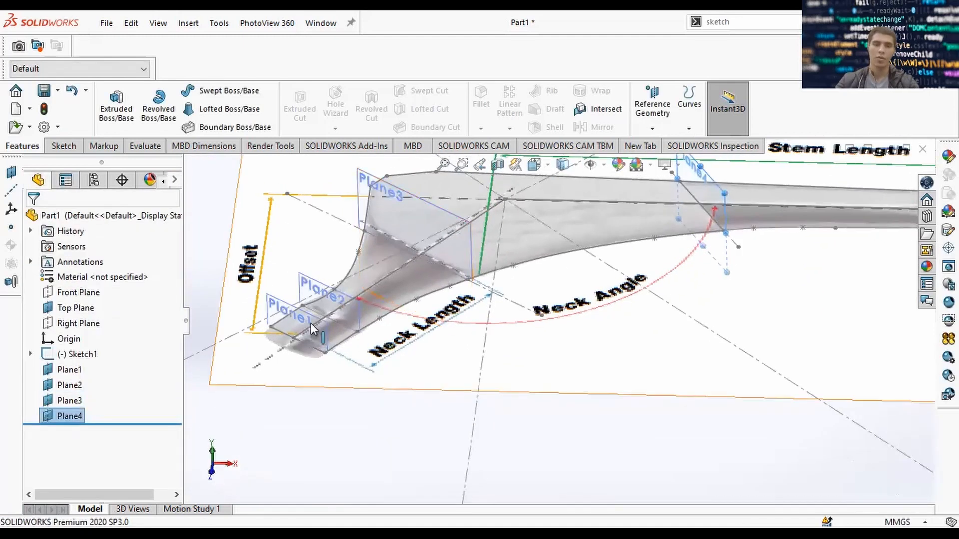
pyautogui.scroll(4, 733, 195)
pyautogui.scroll(-5, 891, 268)
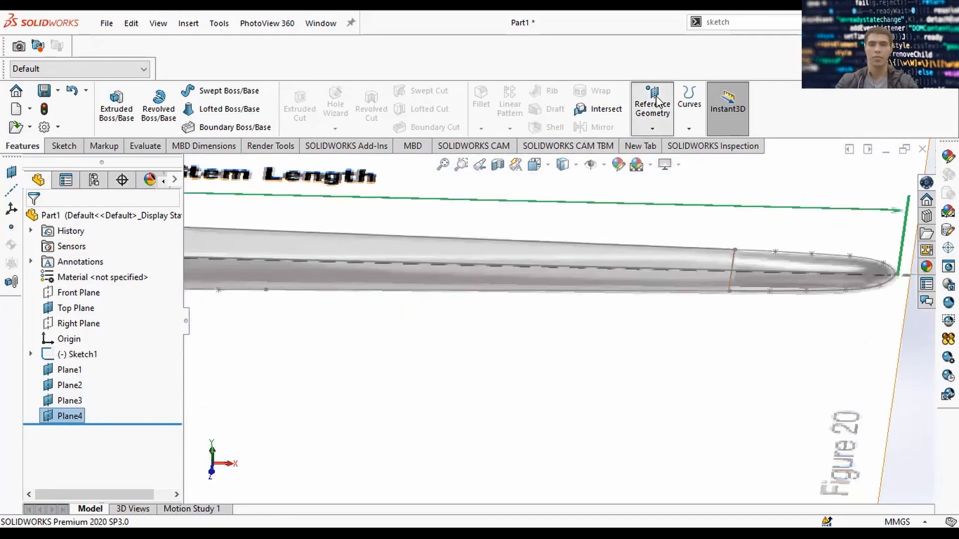
pyautogui.click(660, 129)
pyautogui.click(666, 145)
pyautogui.click(736, 270)
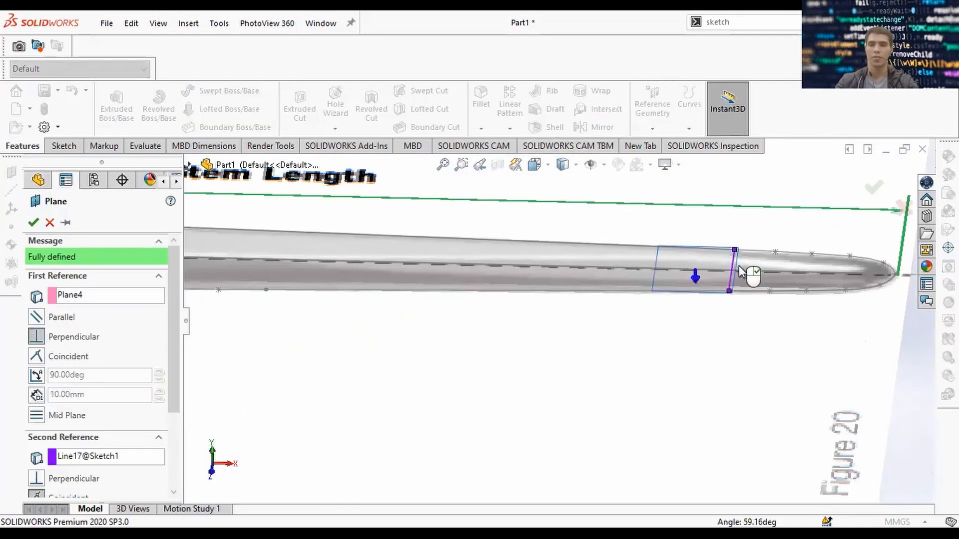
pyautogui.click(114, 463)
pyautogui.rightClick(137, 457)
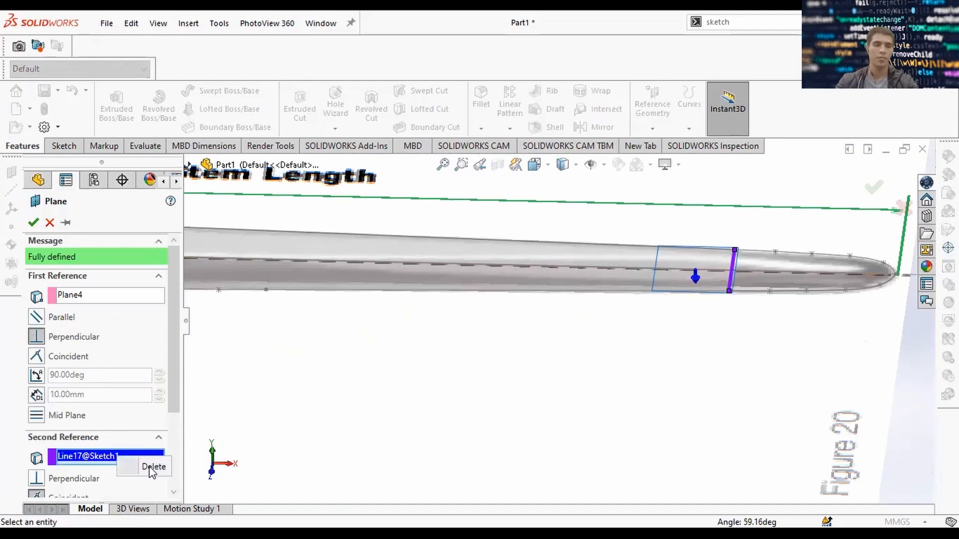
pyautogui.click(152, 467)
pyautogui.click(104, 301)
pyautogui.press('Delete')
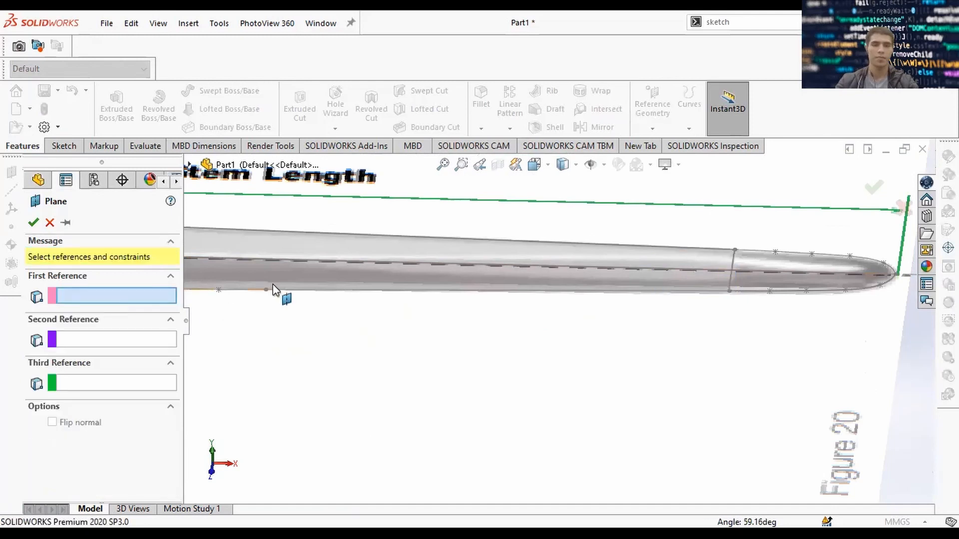
pyautogui.click(732, 265)
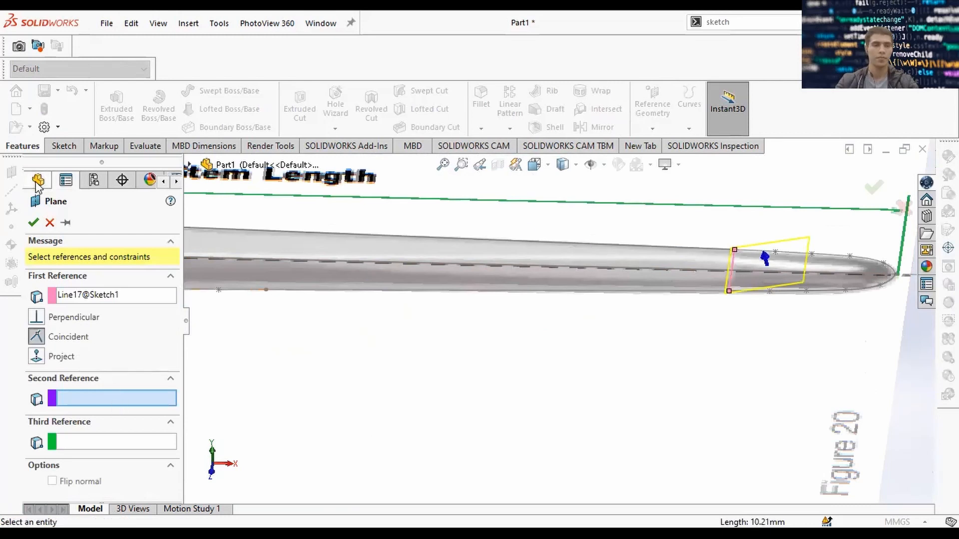
pyautogui.click(190, 165)
pyautogui.click(234, 259)
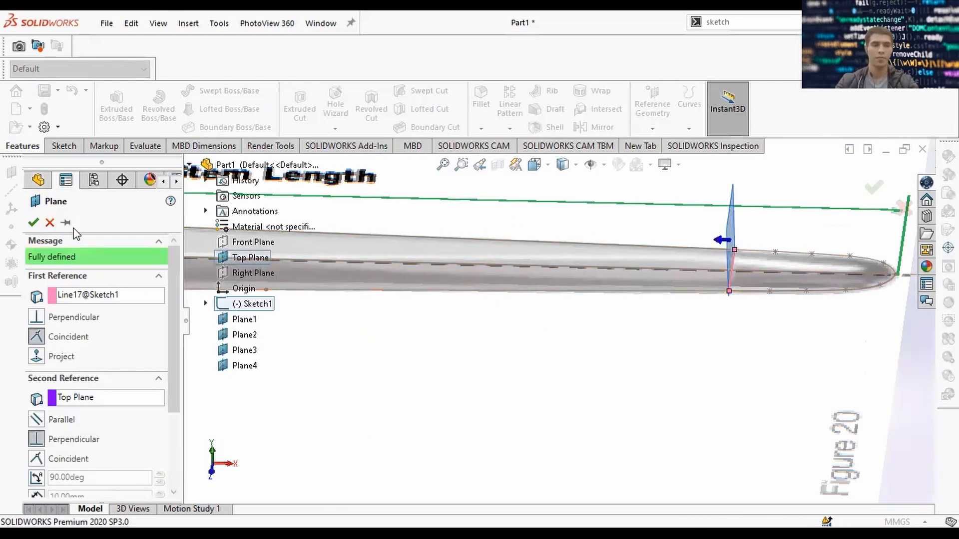
pyautogui.click(33, 223)
# Edit the traced profile sketch to add a point at the stem's tip, where the outline meets the centerline, and exit the sketch.
pyautogui.moveTo(674, 288); pyautogui.dragTo(650, 295, button='middle')
pyautogui.scroll(-4, 614, 331)
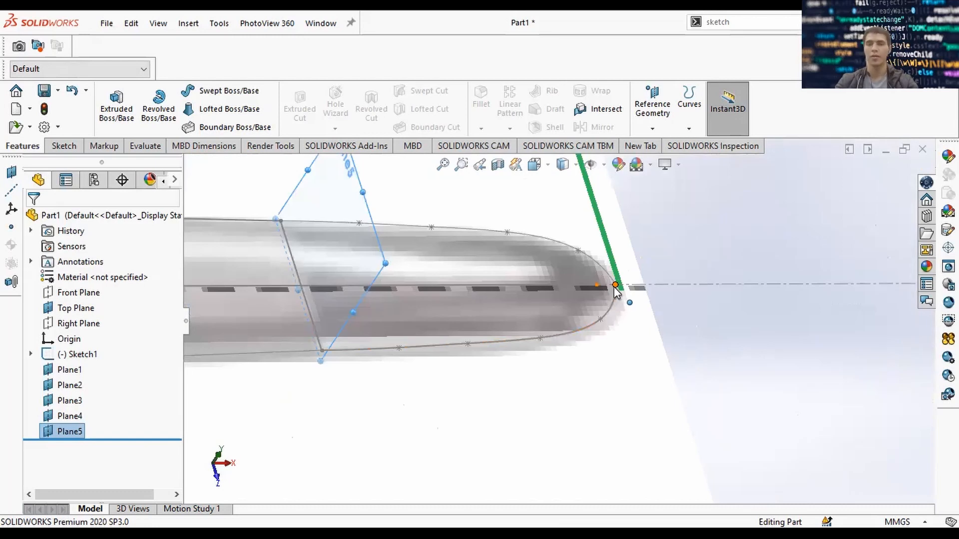
pyautogui.scroll(6, 546, 307)
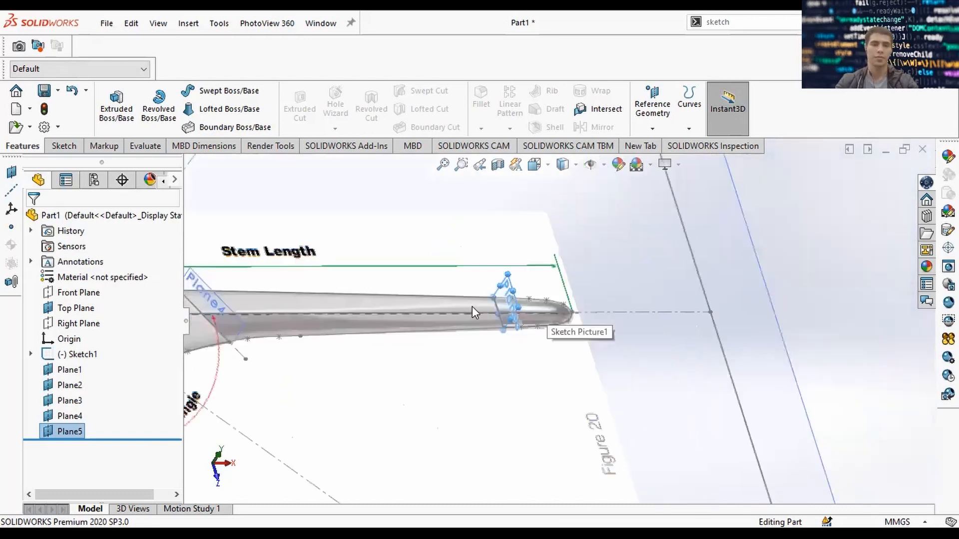
pyautogui.click(70, 354)
pyautogui.click(75, 310)
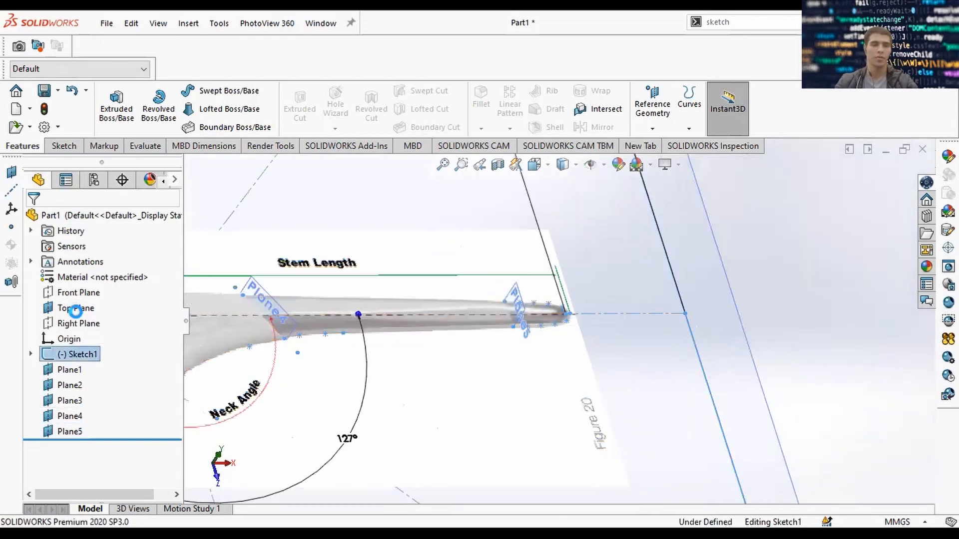
pyautogui.scroll(-8, 575, 311)
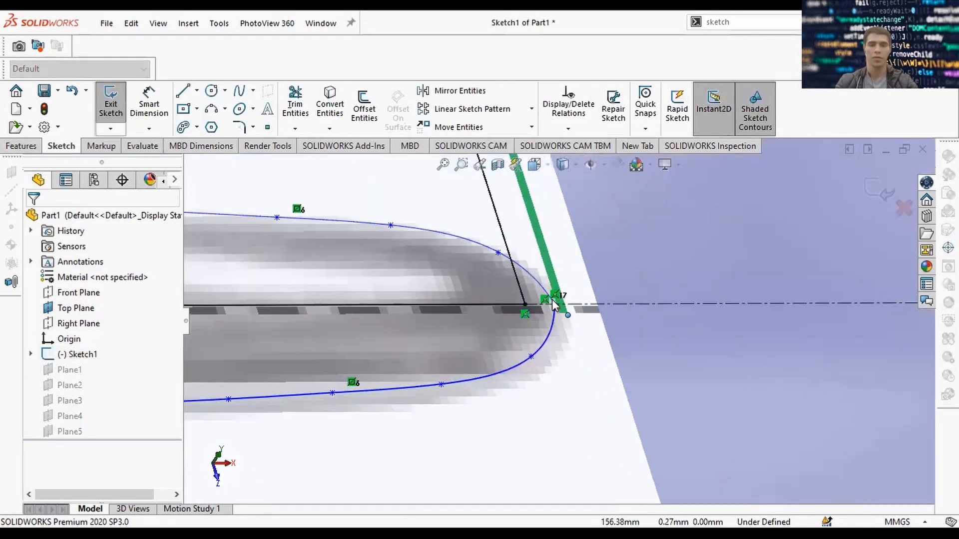
pyautogui.scroll(-2, 555, 313)
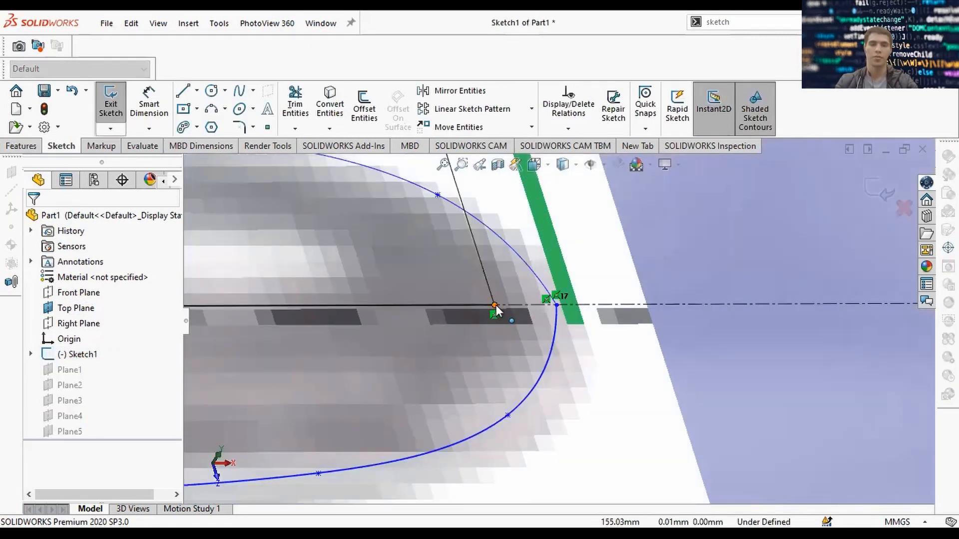
pyautogui.click(266, 128)
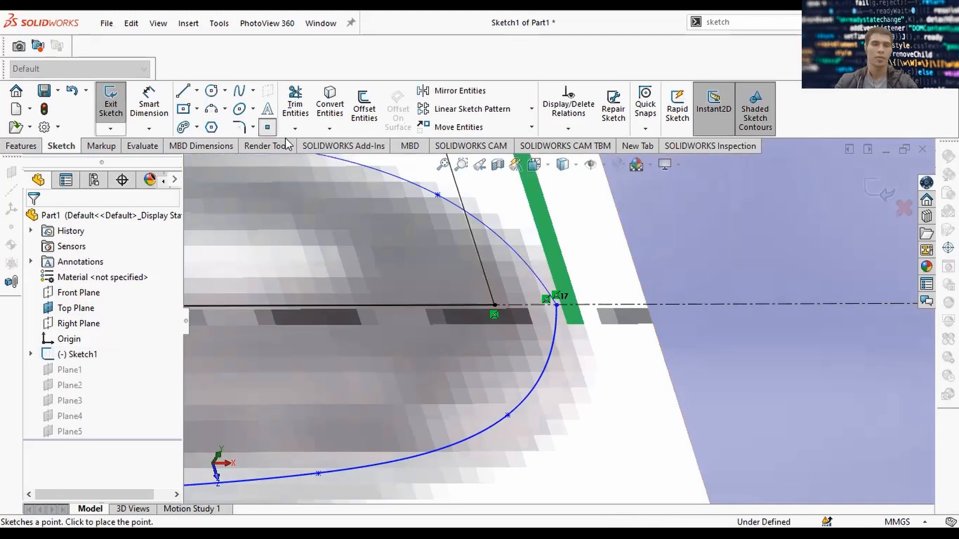
pyautogui.click(556, 305)
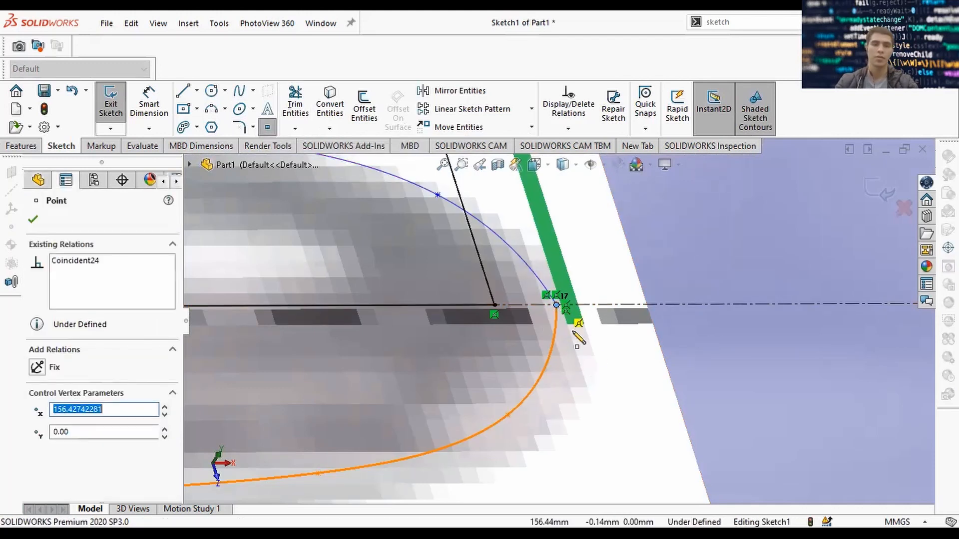
pyautogui.press('Escape')
pyautogui.click(880, 192)
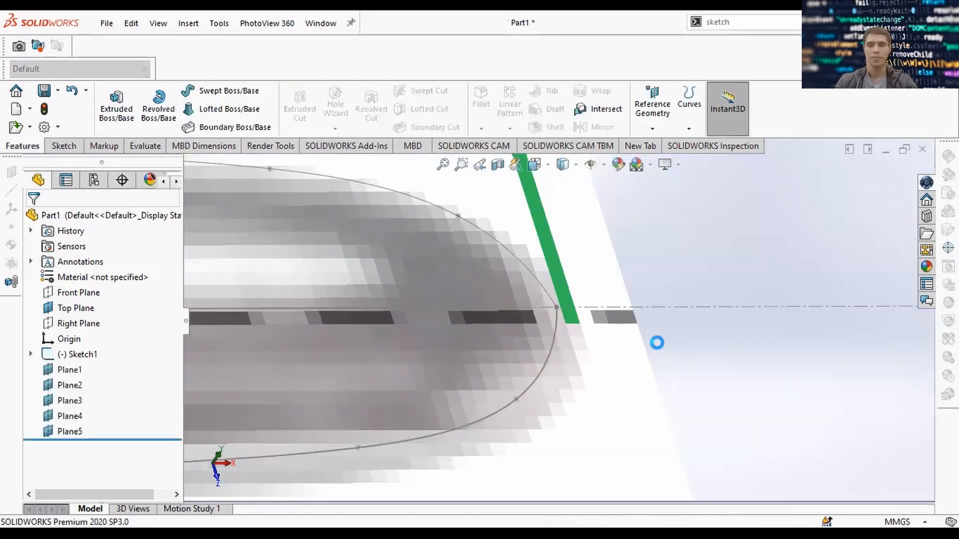
# Hide Plane5, Plane4, Plane3 and Plane2, keeping only the plane at the neck's free end shown.
pyautogui.scroll(10, 495, 352)
pyautogui.moveTo(454, 350)
pyautogui.mouseDown(button='middle')
pyautogui.moveTo(442, 391)
pyautogui.moveTo(452, 345)
pyautogui.mouseUp(button='middle')
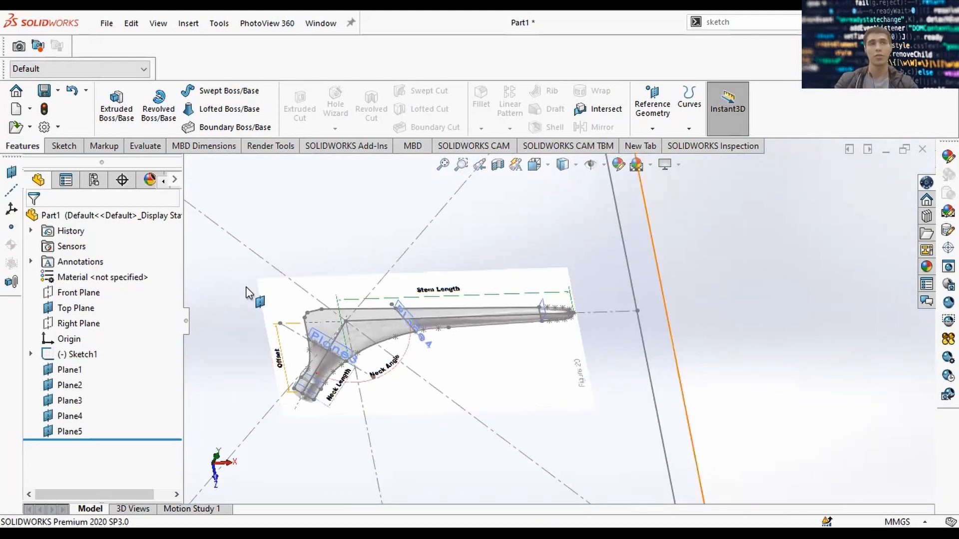
pyautogui.moveTo(349, 393); pyautogui.dragTo(351, 315, button='middle')
pyautogui.scroll(-4, 305, 332)
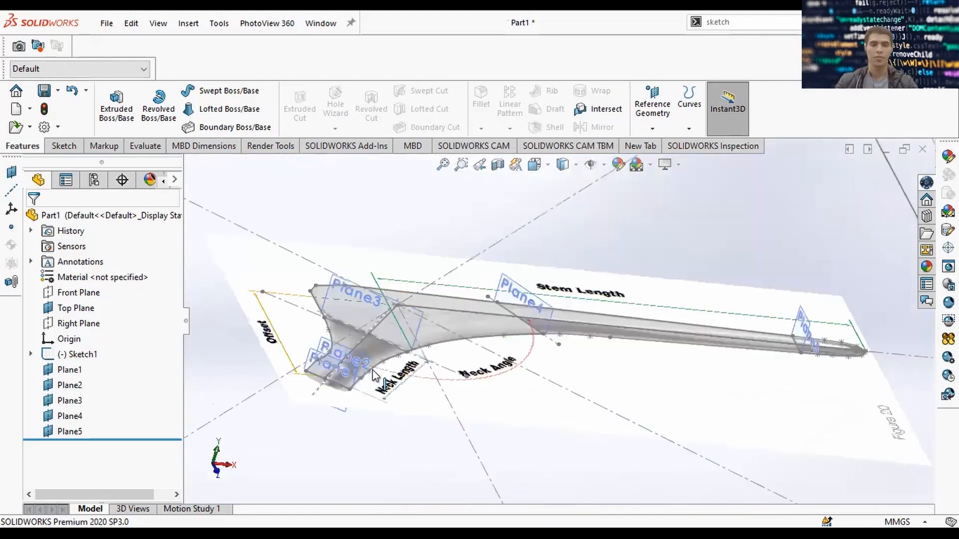
pyautogui.moveTo(417, 355); pyautogui.dragTo(397, 345, button='middle')
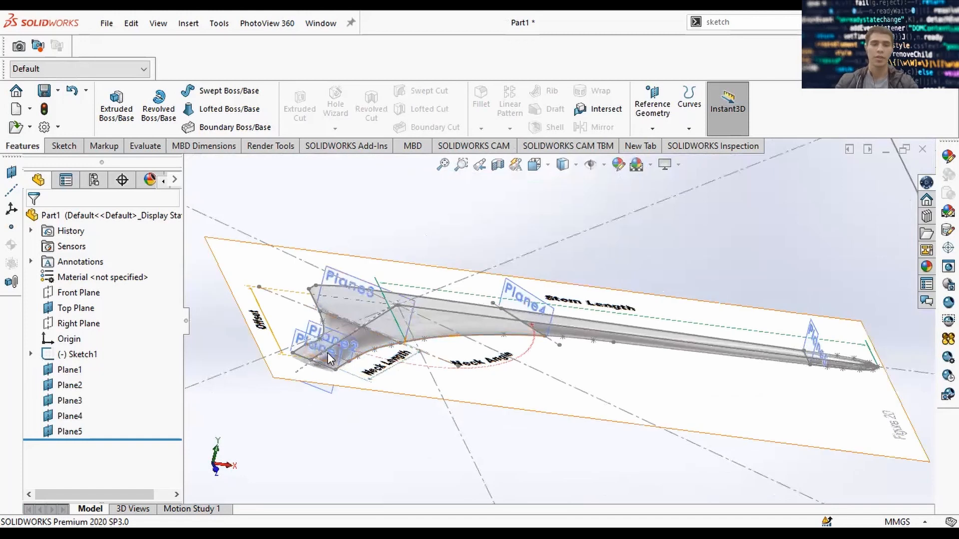
pyautogui.scroll(-1, 400, 347)
pyautogui.moveTo(401, 349); pyautogui.dragTo(415, 368, button='middle')
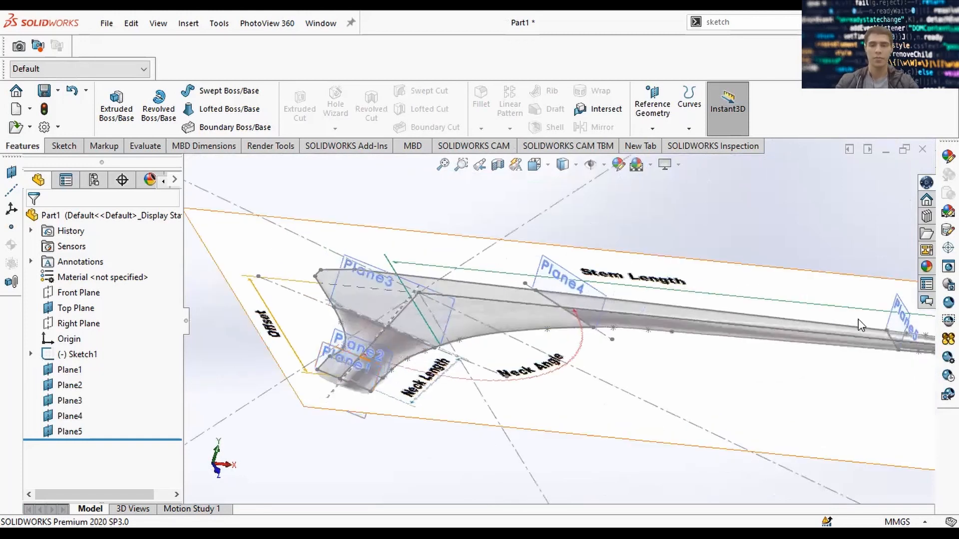
pyautogui.rightClick(906, 317)
pyautogui.click(895, 296)
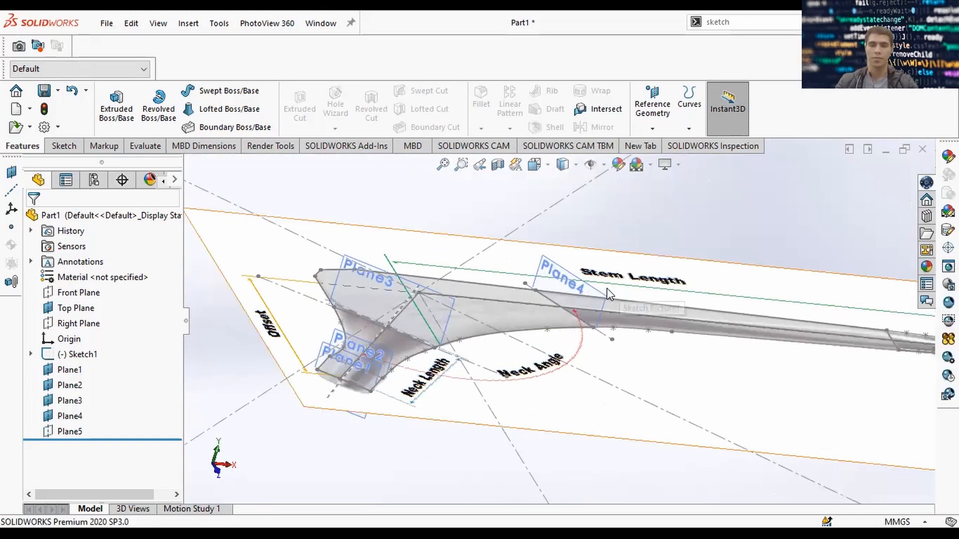
pyautogui.rightClick(602, 294)
pyautogui.click(658, 270)
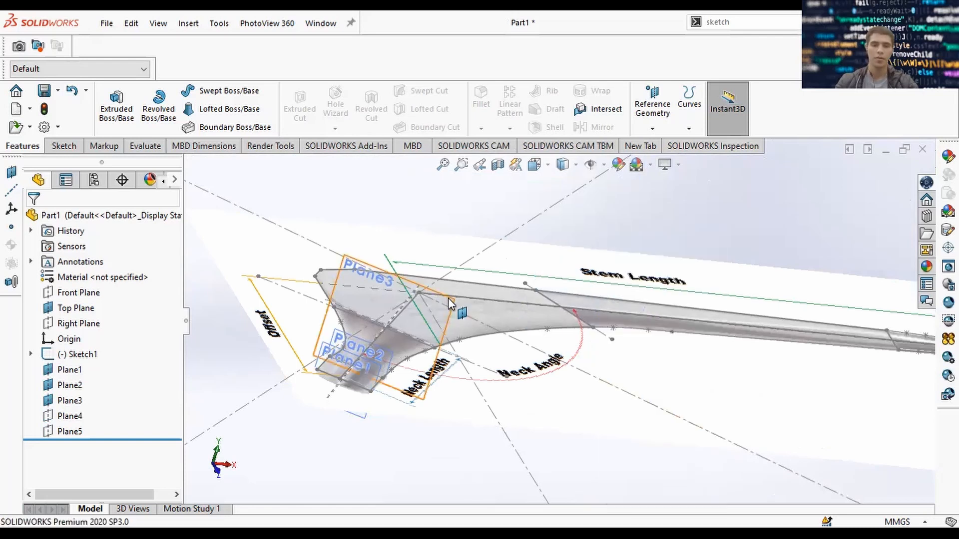
pyautogui.rightClick(448, 298)
pyautogui.click(507, 273)
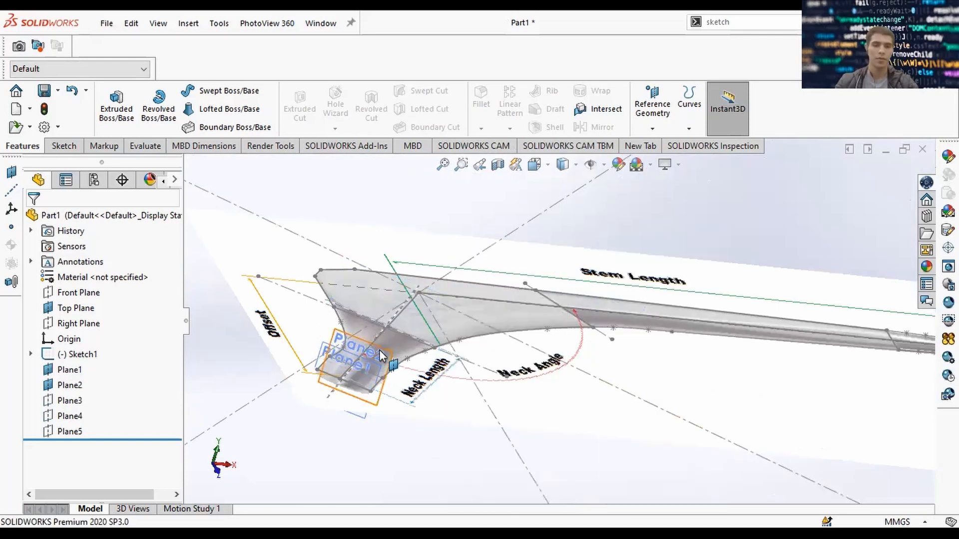
pyautogui.moveTo(375, 362); pyautogui.dragTo(406, 318, button='middle')
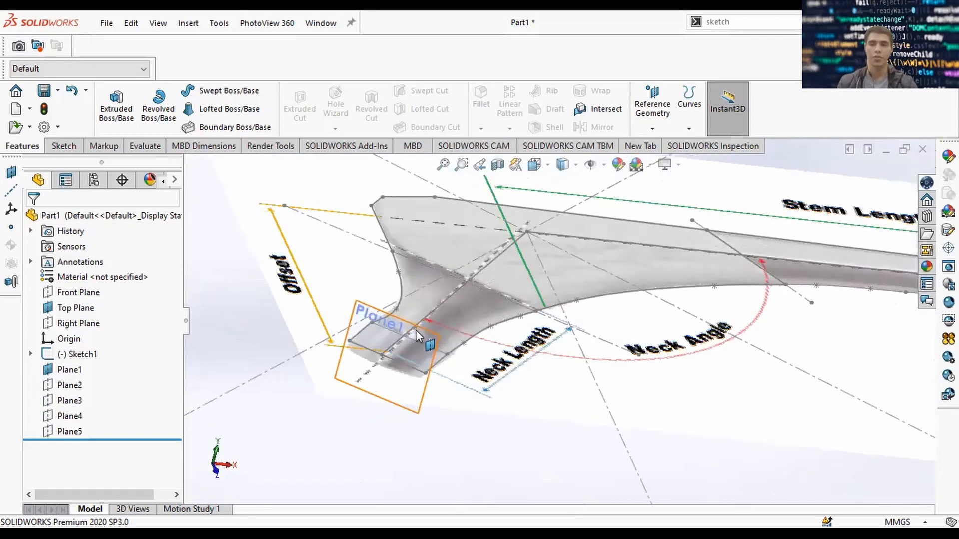
# On Plane1, sketch a circle of about 8.9 mm radius centered near the middle of the neck's end line.
pyautogui.click(64, 146)
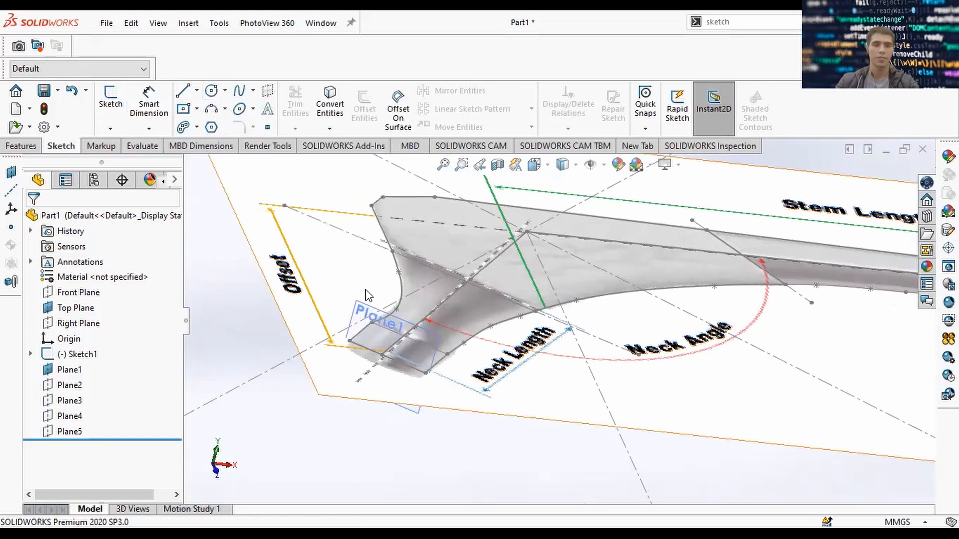
pyautogui.click(394, 319)
pyautogui.click(394, 320)
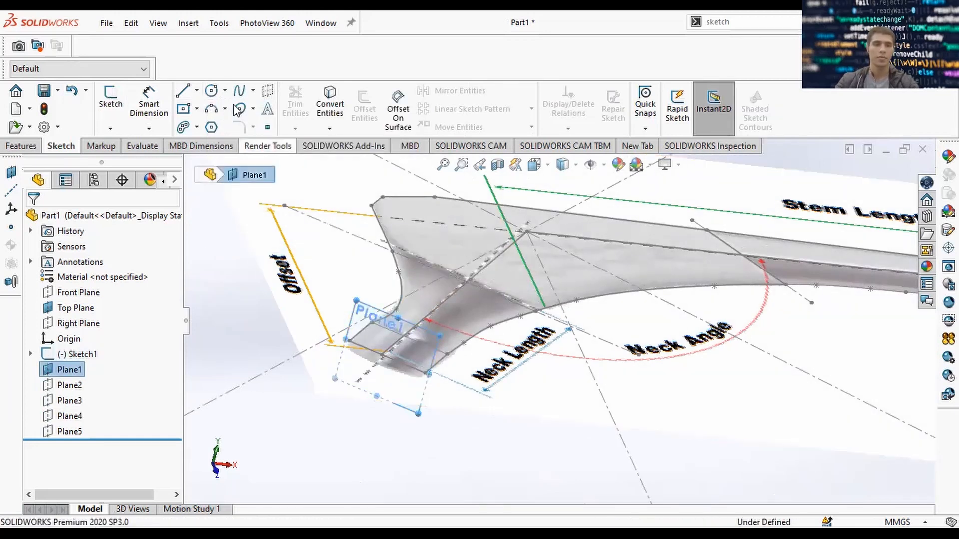
pyautogui.click(212, 91)
pyautogui.scroll(-5, 415, 344)
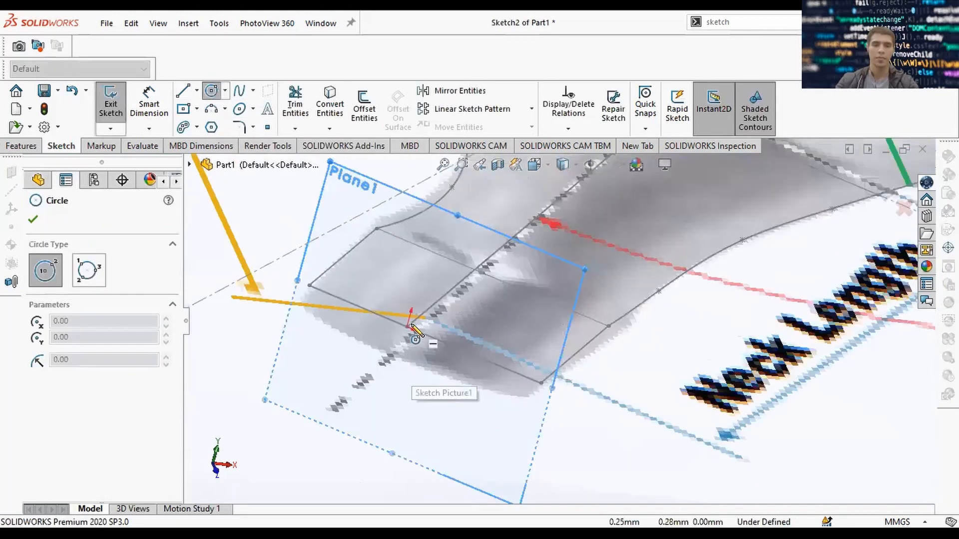
pyautogui.click(418, 330)
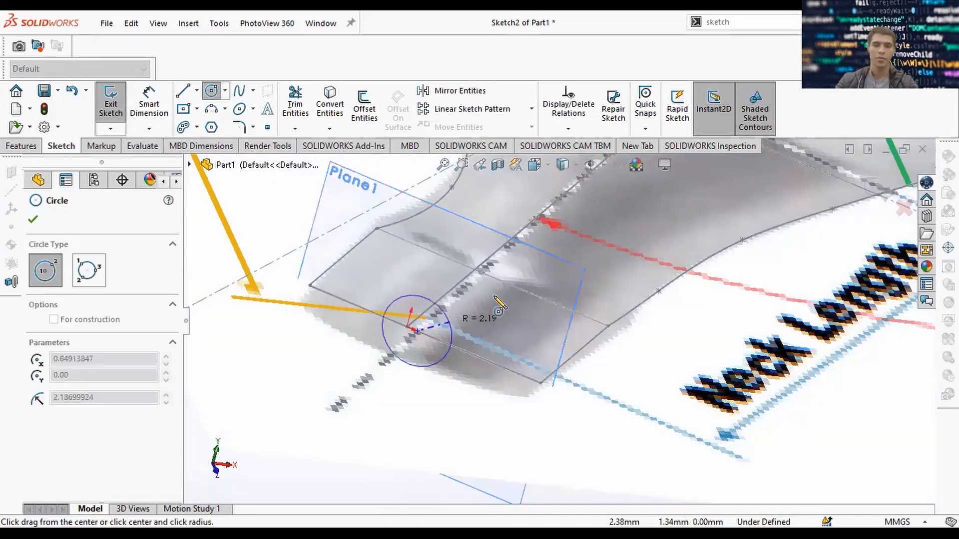
pyautogui.click(560, 297)
pyautogui.moveTo(635, 356); pyautogui.dragTo(658, 333, button='middle')
pyautogui.press('Escape')
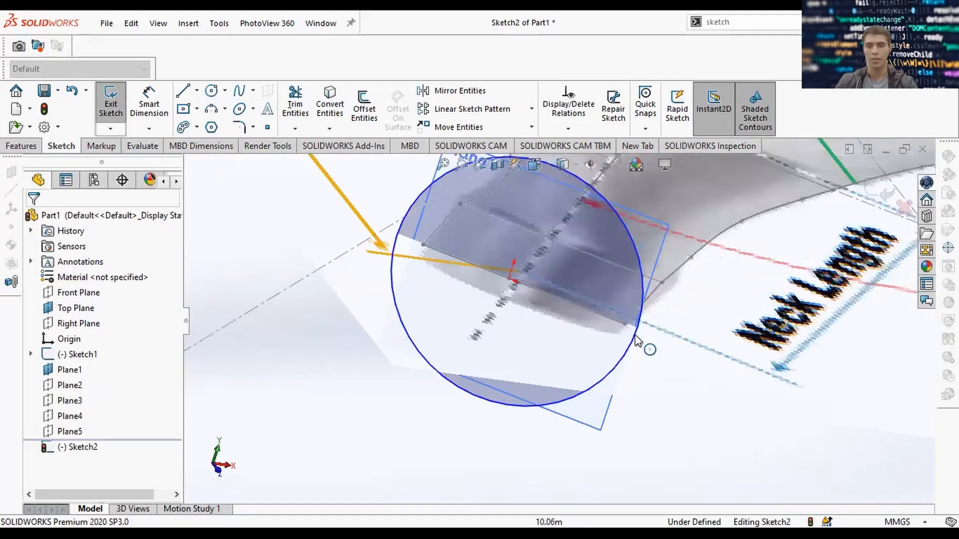
# Make the circle coincident with both endpoints of the neck's end line.
pyautogui.click(635, 334)
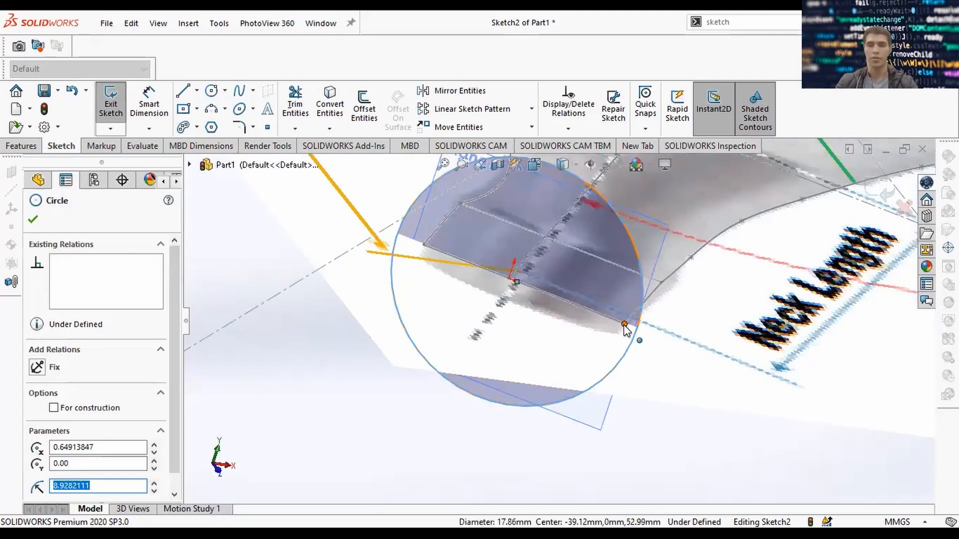
pyautogui.keyDown('ctrl'); pyautogui.click(624, 324); pyautogui.keyUp('ctrl')
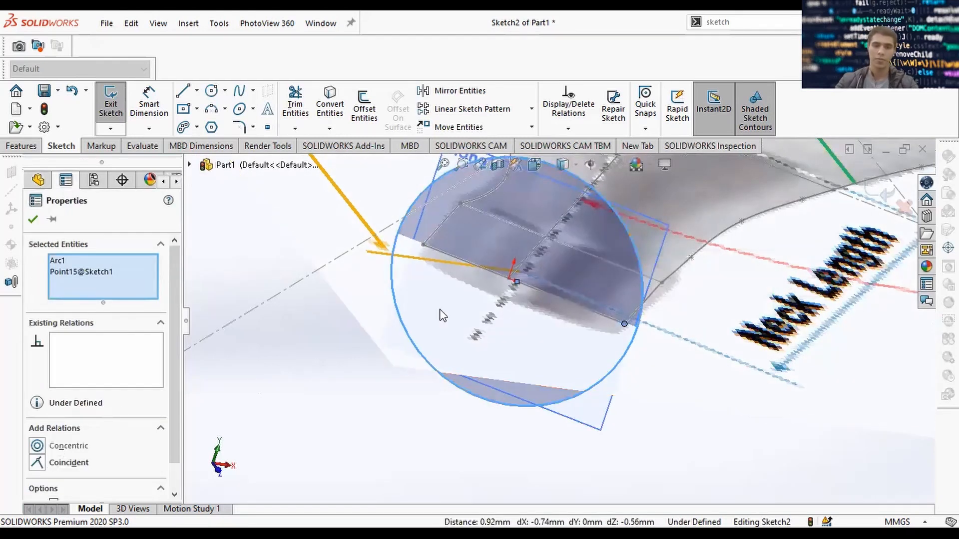
pyautogui.press('d')
pyautogui.click(423, 244)
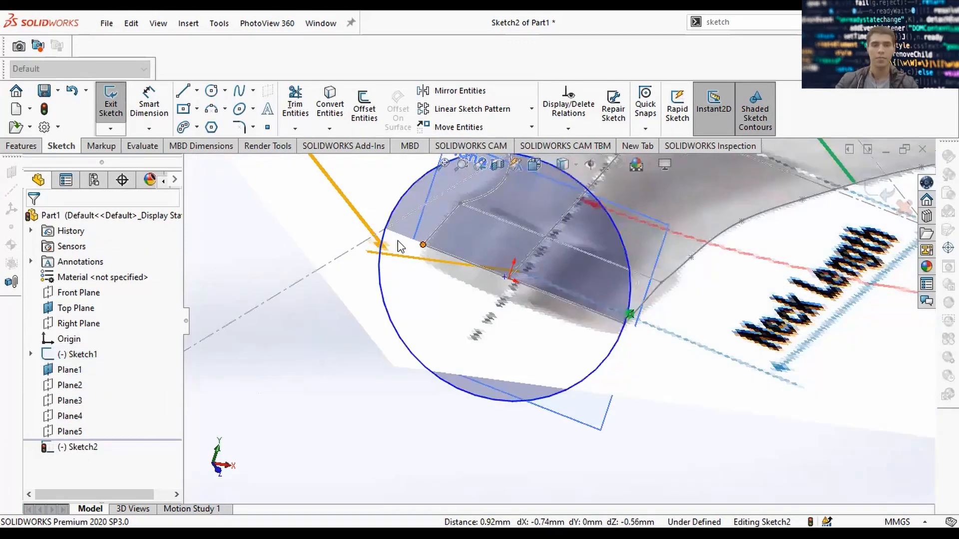
pyautogui.keyDown('ctrl'); pyautogui.click(381, 236); pyautogui.keyUp('ctrl')
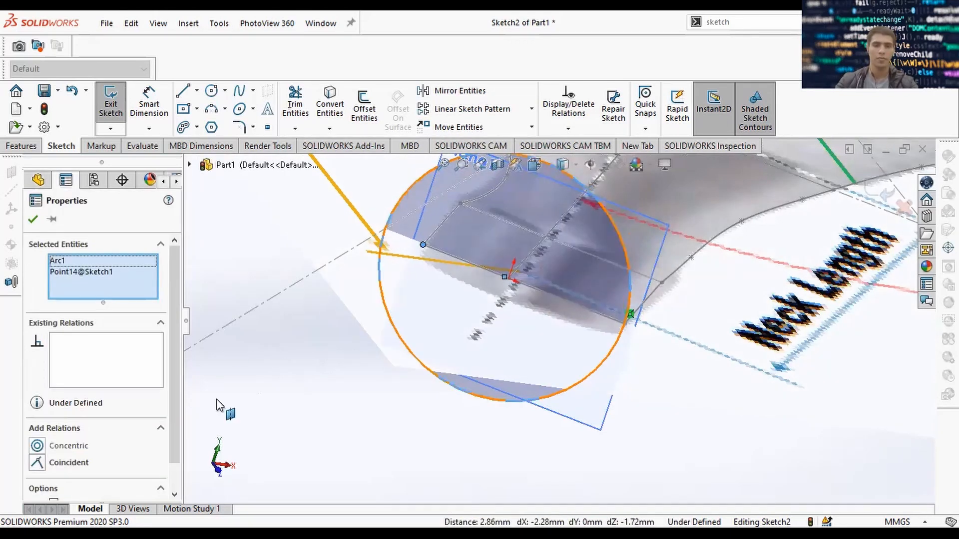
pyautogui.press('d')
# Make the circle's center point coincident with the neck's end line.
pyautogui.click(504, 347)
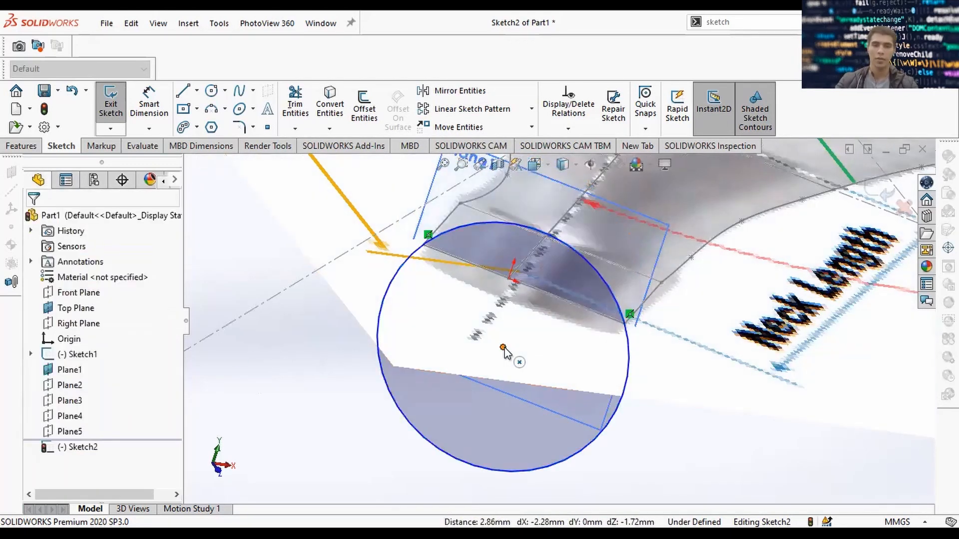
pyautogui.keyDown('ctrl'); pyautogui.click(523, 285); pyautogui.keyUp('ctrl')
pyautogui.keyDown('ctrl'); pyautogui.click(519, 297); pyautogui.keyUp('ctrl')
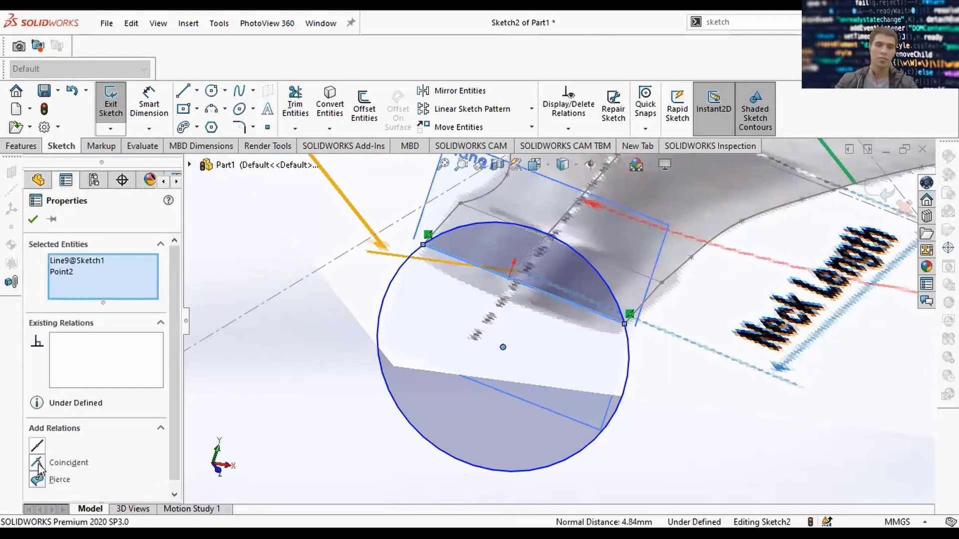
pyautogui.click(64, 463)
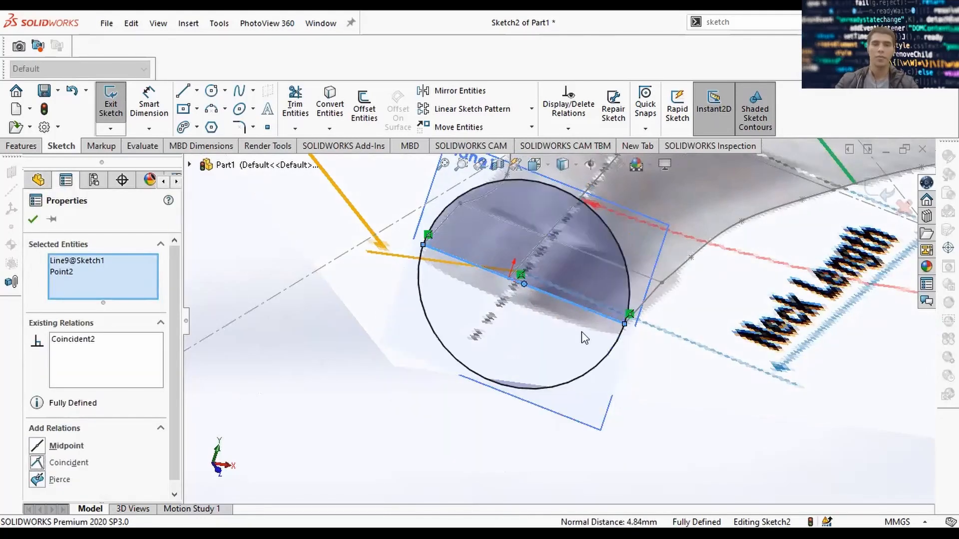
# Finish the fully defined circle sketch on Plane1 and close it.
pyautogui.scroll(3, 729, 338)
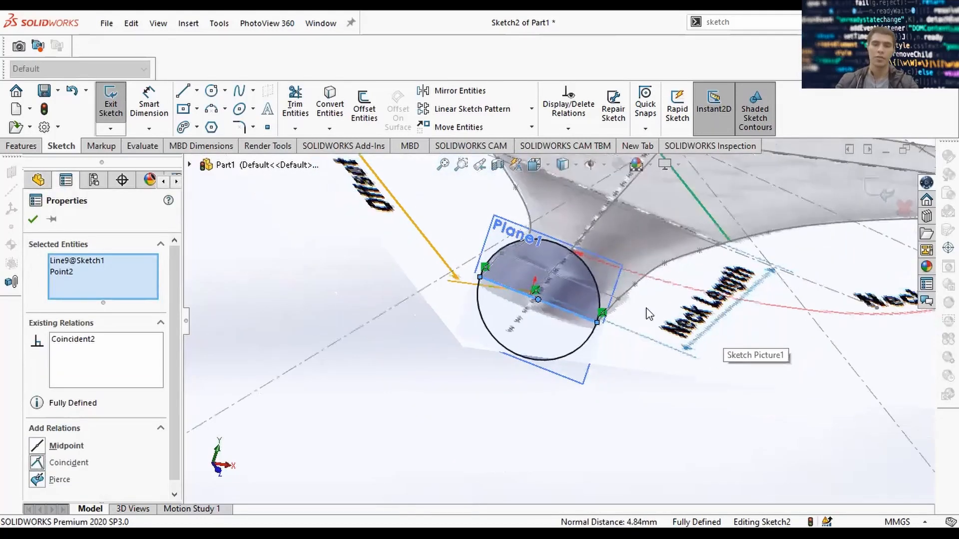
pyautogui.press('Escape')
pyautogui.scroll(1, 646, 314)
pyautogui.moveTo(661, 316); pyautogui.dragTo(647, 322, button='middle')
pyautogui.moveTo(595, 365); pyautogui.dragTo(567, 395, button='middle')
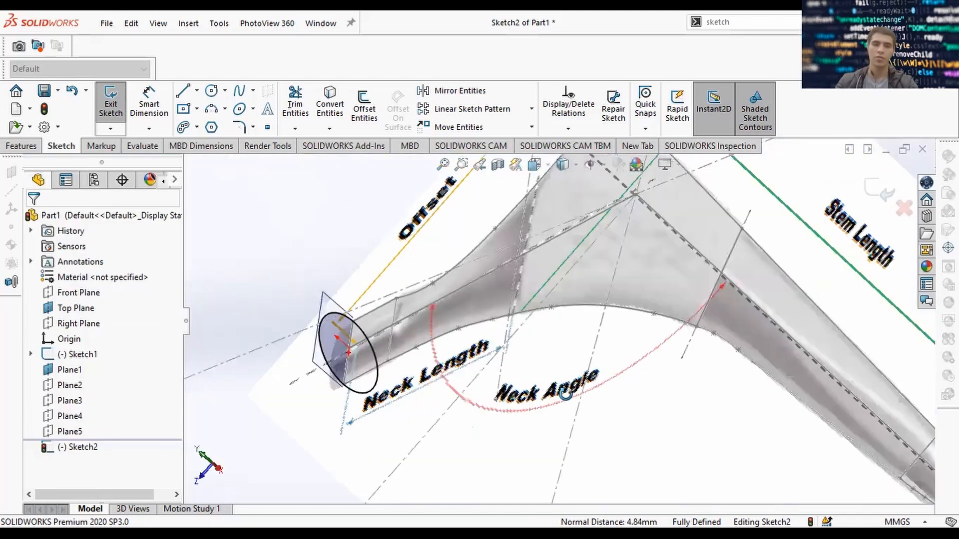
pyautogui.moveTo(608, 365); pyautogui.dragTo(643, 318, button='middle')
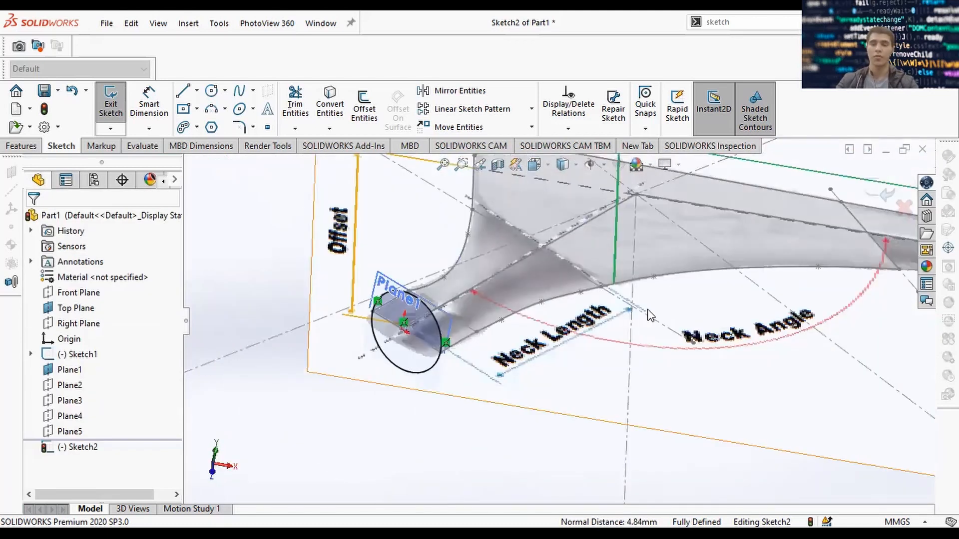
pyautogui.moveTo(509, 310); pyautogui.dragTo(484, 338, button='middle')
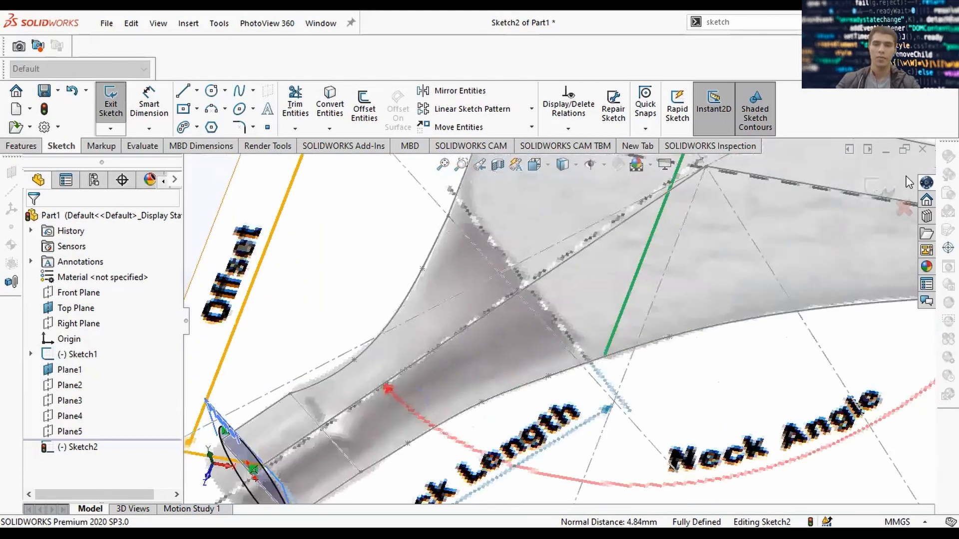
pyautogui.click(882, 192)
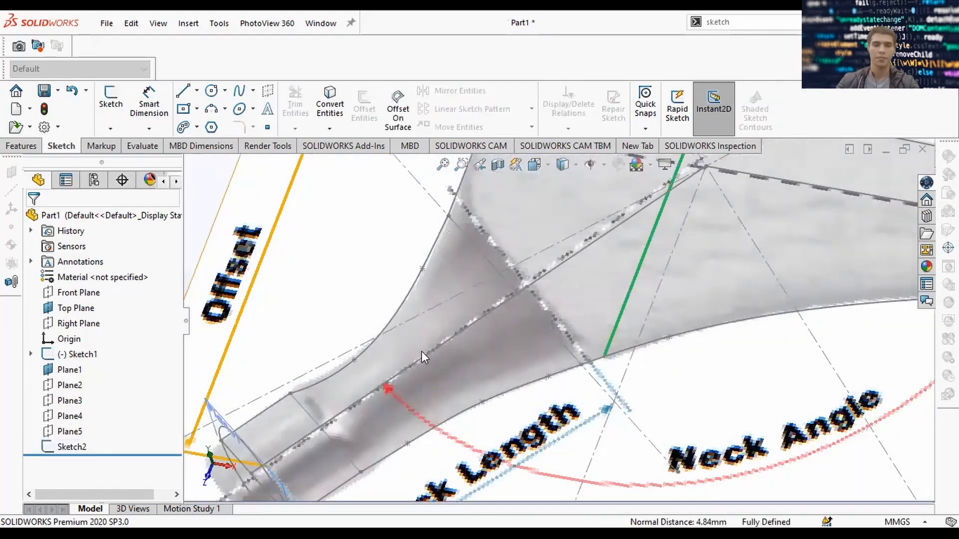
# Set up a boss extrusion of the neck-end circle, ending Up To Vertex at the outline point 10 mm in from the neck's end.
pyautogui.moveTo(421, 352); pyautogui.dragTo(511, 291, button='middle')
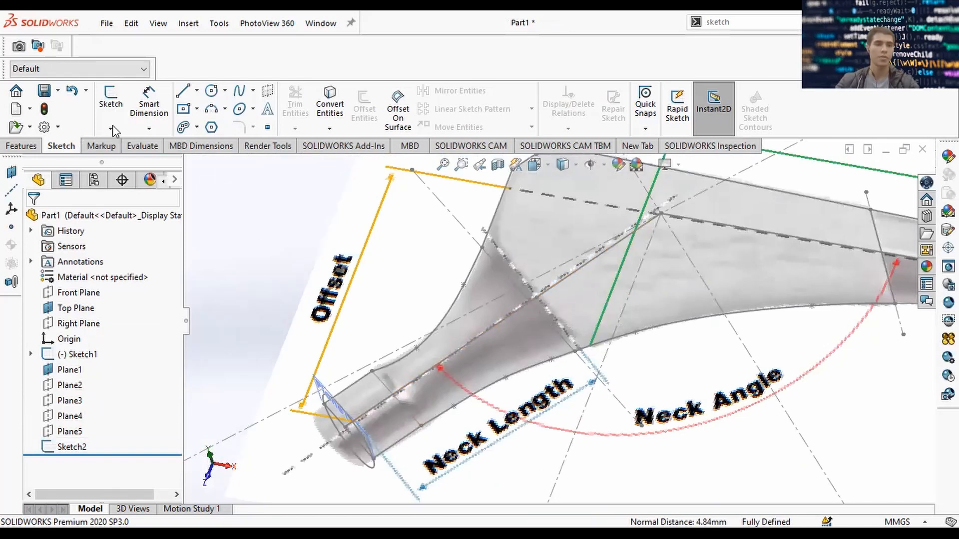
pyautogui.click(39, 147)
pyautogui.click(120, 110)
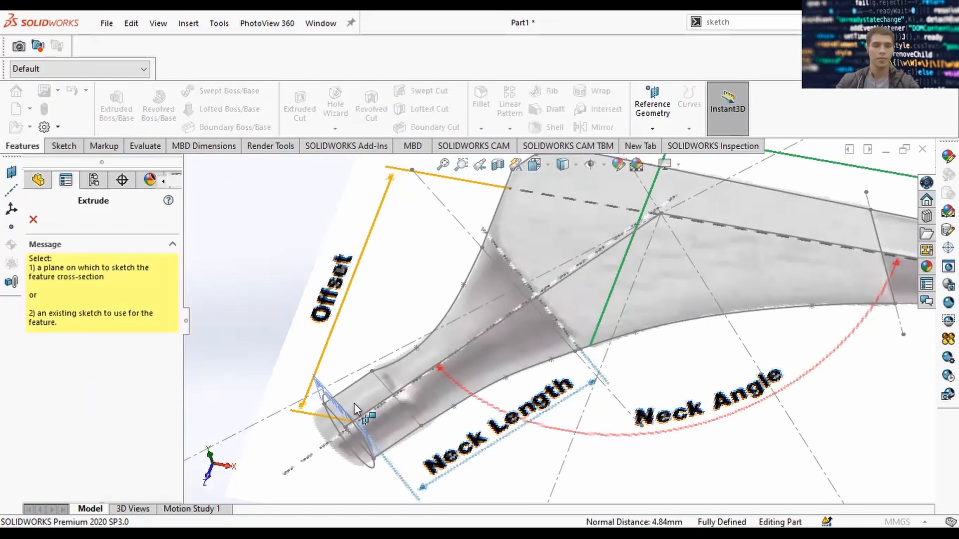
pyautogui.click(344, 413)
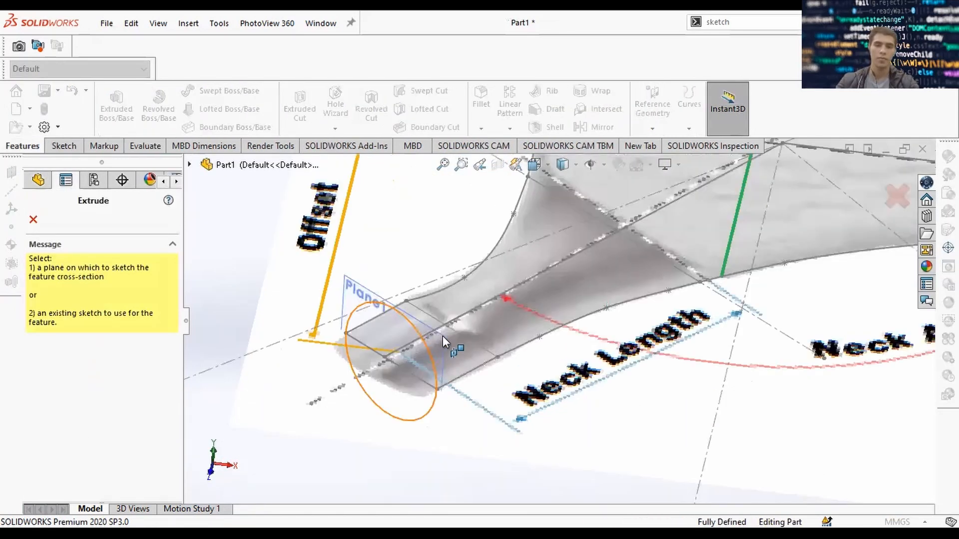
pyautogui.click(443, 335)
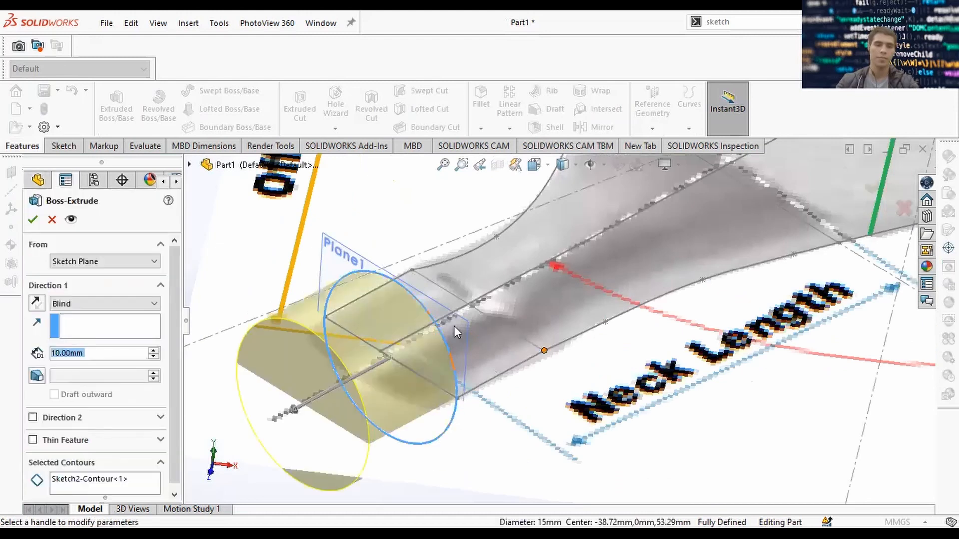
pyautogui.scroll(2, 362, 290)
pyautogui.moveTo(357, 303); pyautogui.dragTo(160, 321, button='middle')
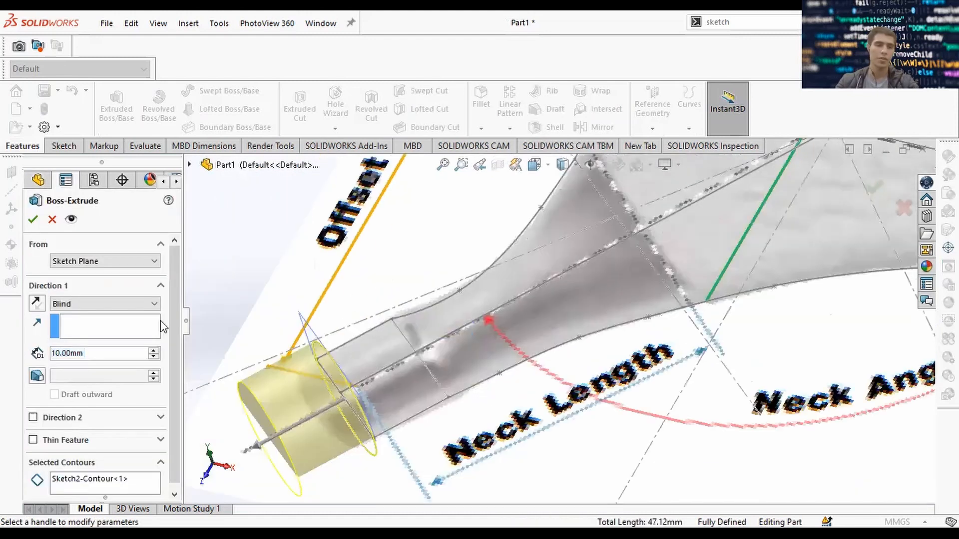
pyautogui.click(117, 305)
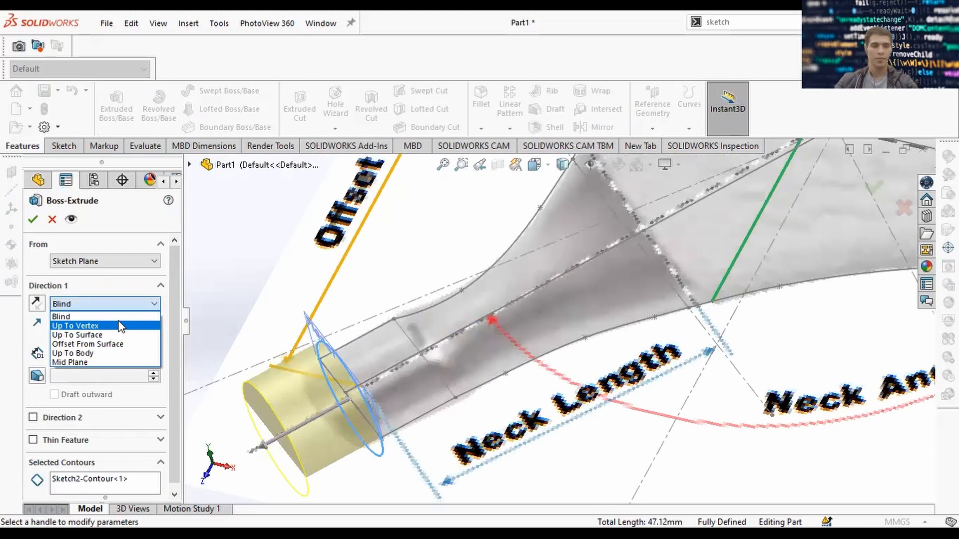
pyautogui.click(121, 327)
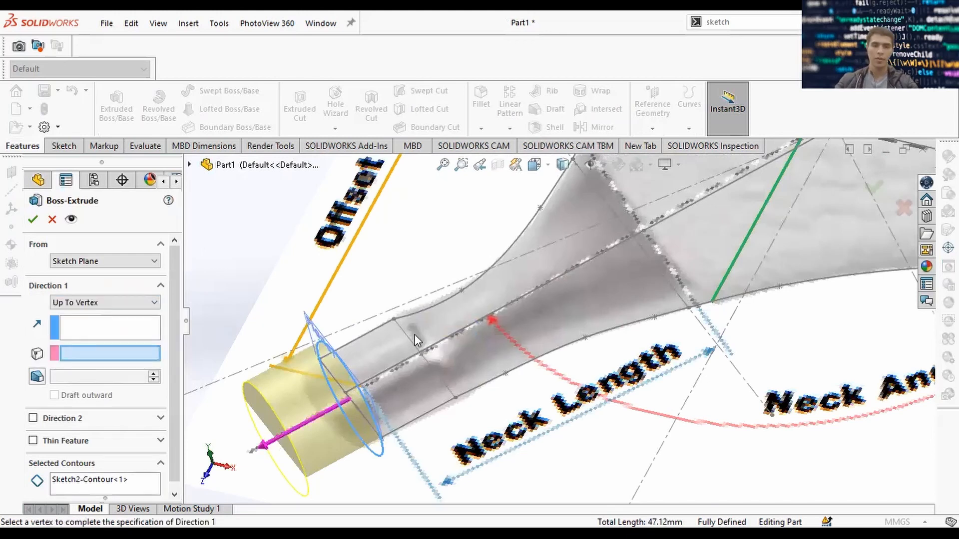
pyautogui.click(394, 319)
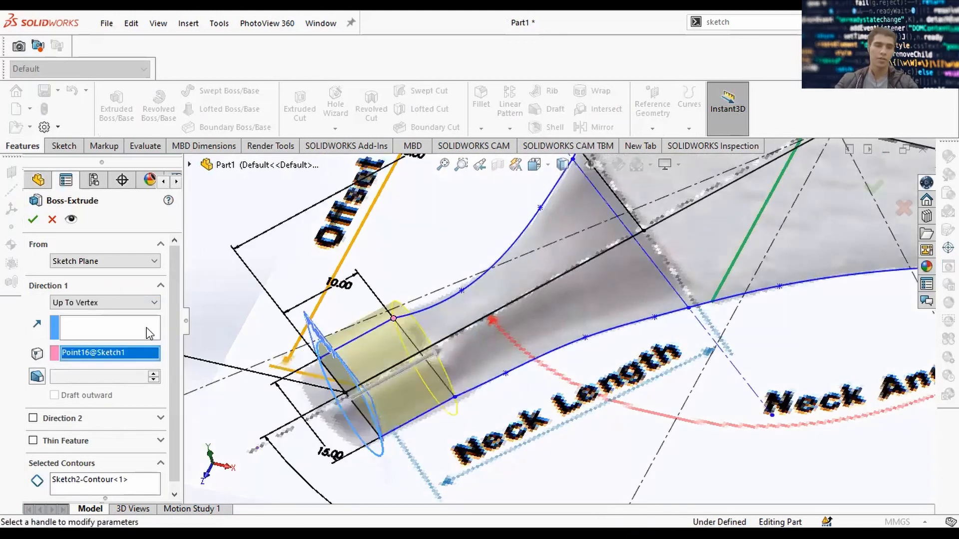
# Use the neck's centerline as the extrusion direction and accept the Up To Vertex extrusion.
pyautogui.click(116, 304)
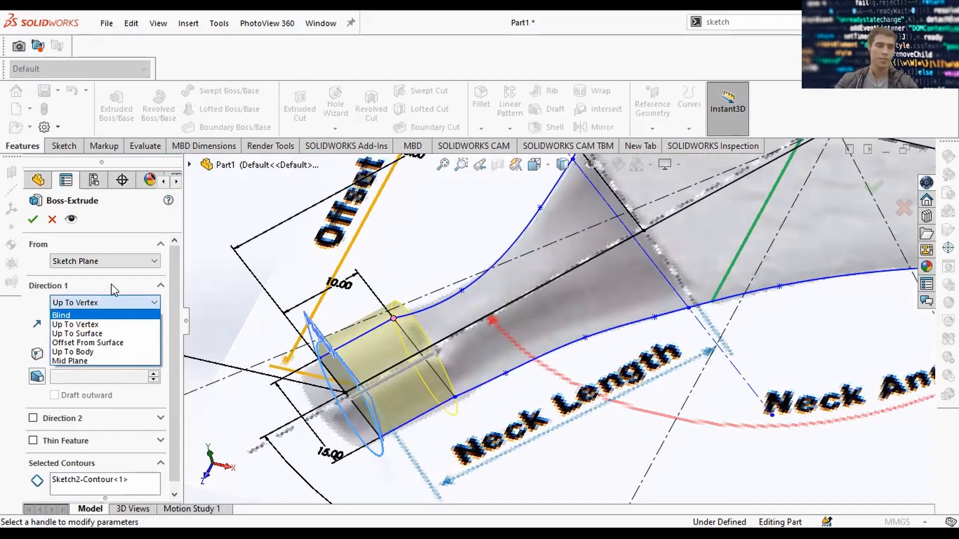
pyautogui.click(113, 324)
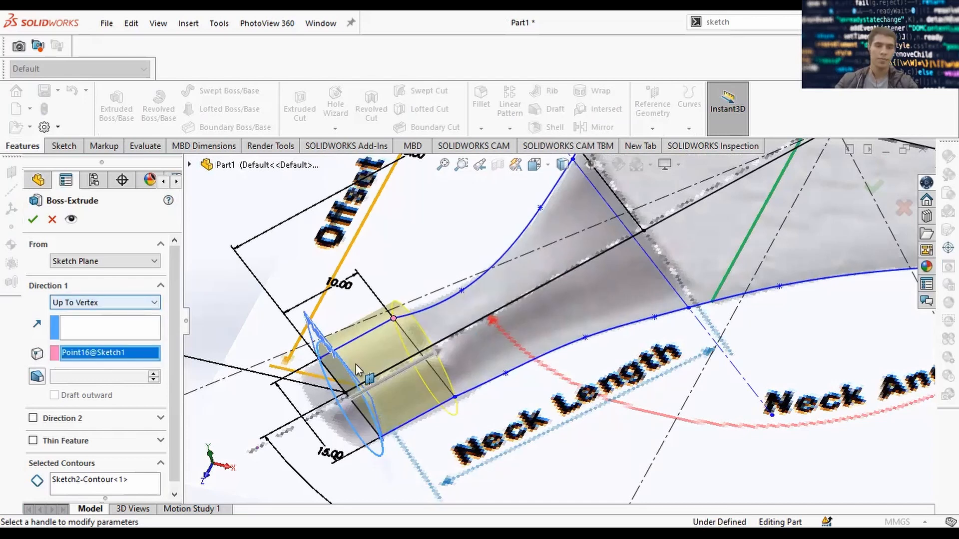
pyautogui.click(393, 372)
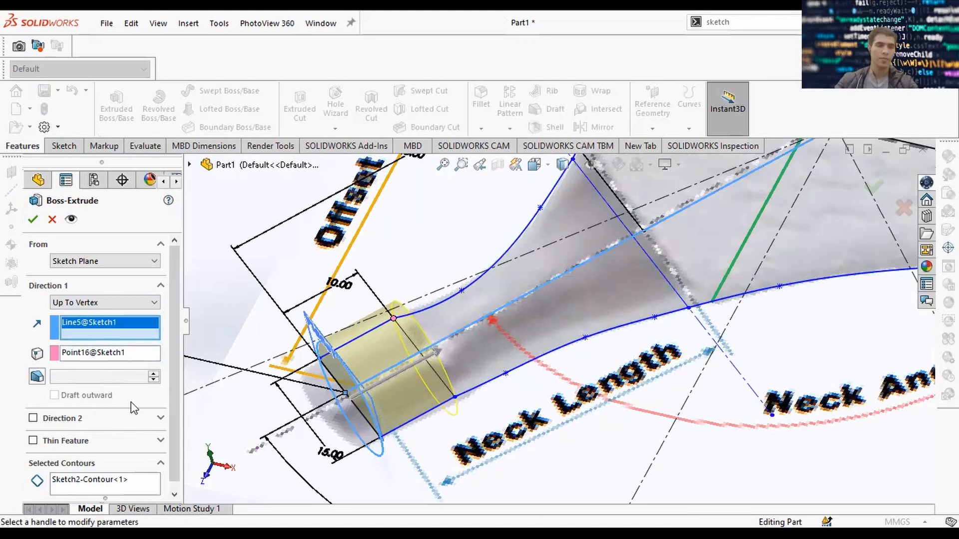
pyautogui.scroll(-1, 87, 358)
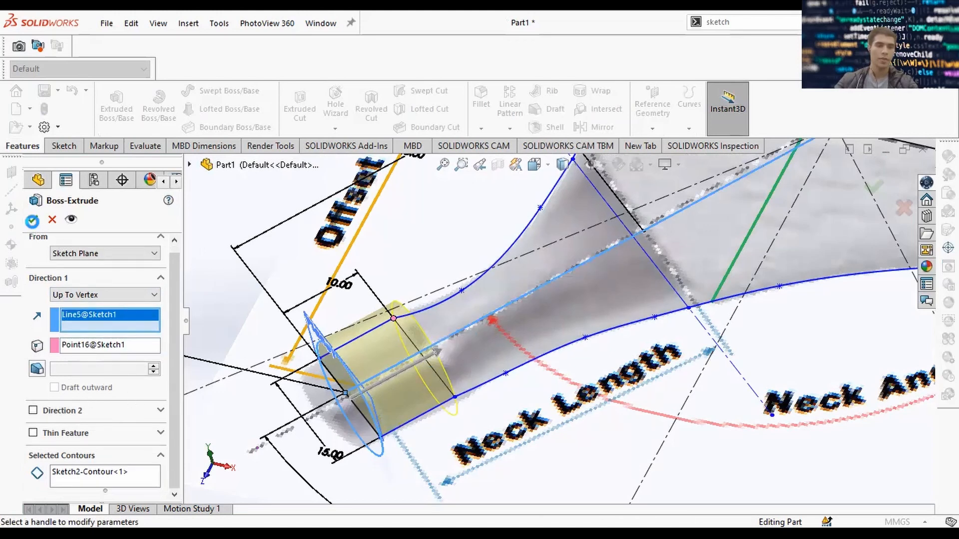
pyautogui.moveTo(458, 380); pyautogui.dragTo(475, 422, button='middle')
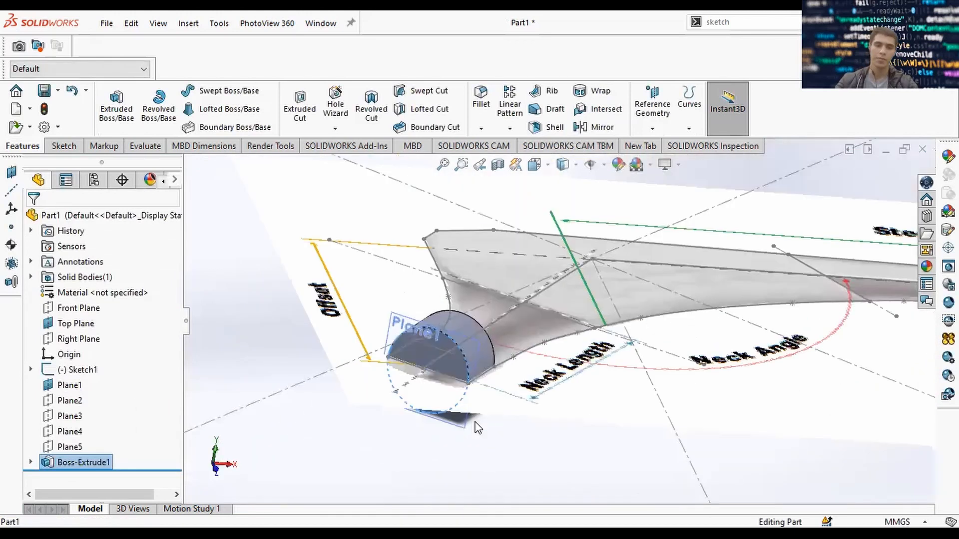
pyautogui.moveTo(482, 323); pyautogui.dragTo(469, 433, button='middle')
# Hide Plane1 at the free end of the extruded neck section.
pyautogui.click(467, 429)
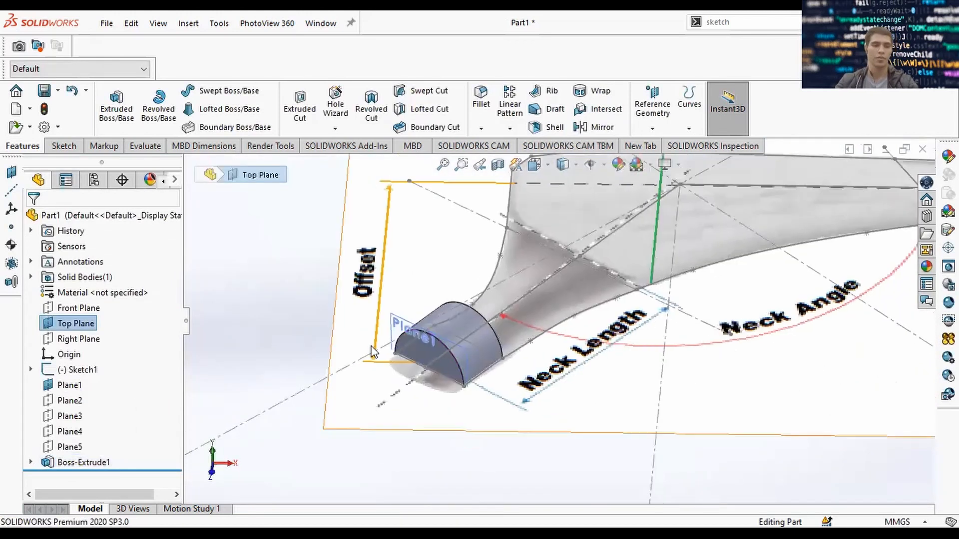
pyautogui.moveTo(553, 259); pyautogui.dragTo(589, 269, button='middle')
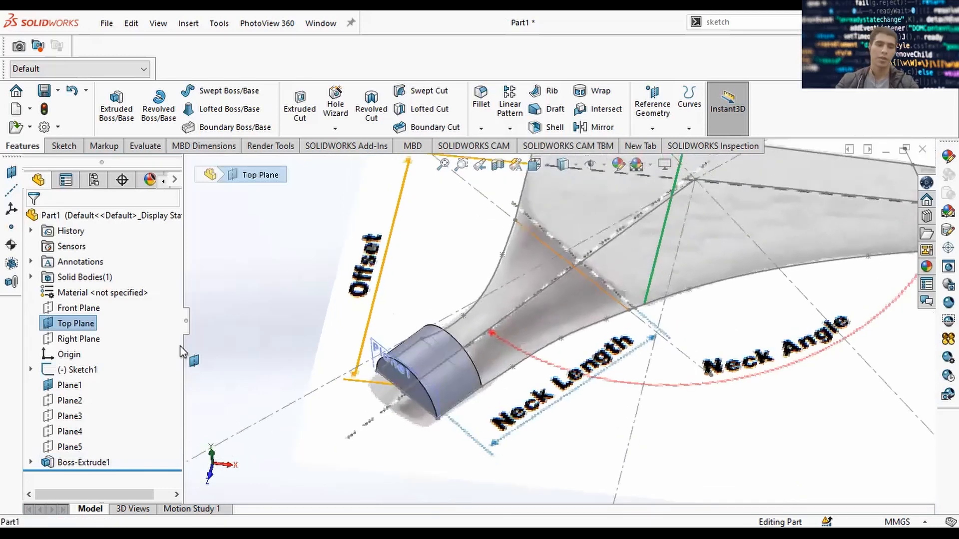
pyautogui.click(72, 389)
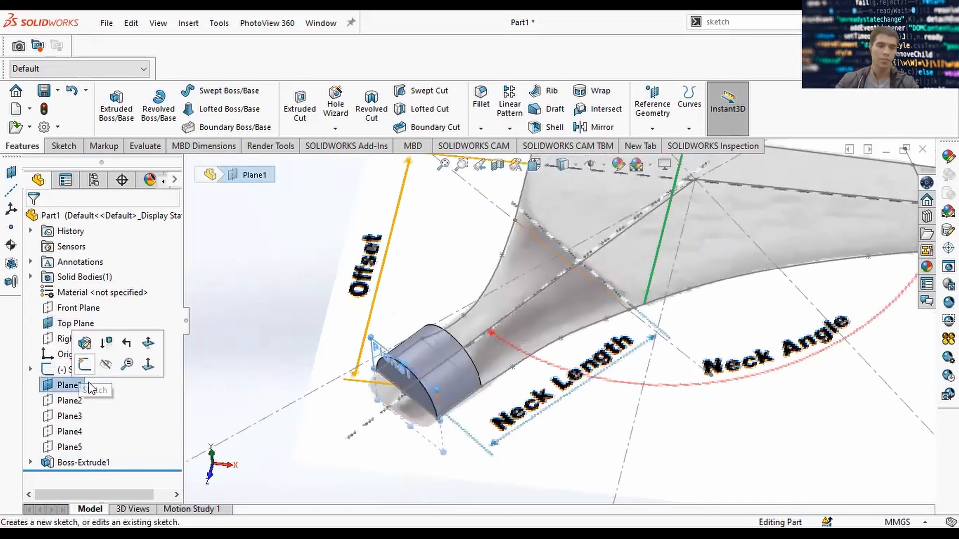
pyautogui.press('Escape')
# Show Plane2 at the inner end of the extruded neck section.
pyautogui.click(70, 401)
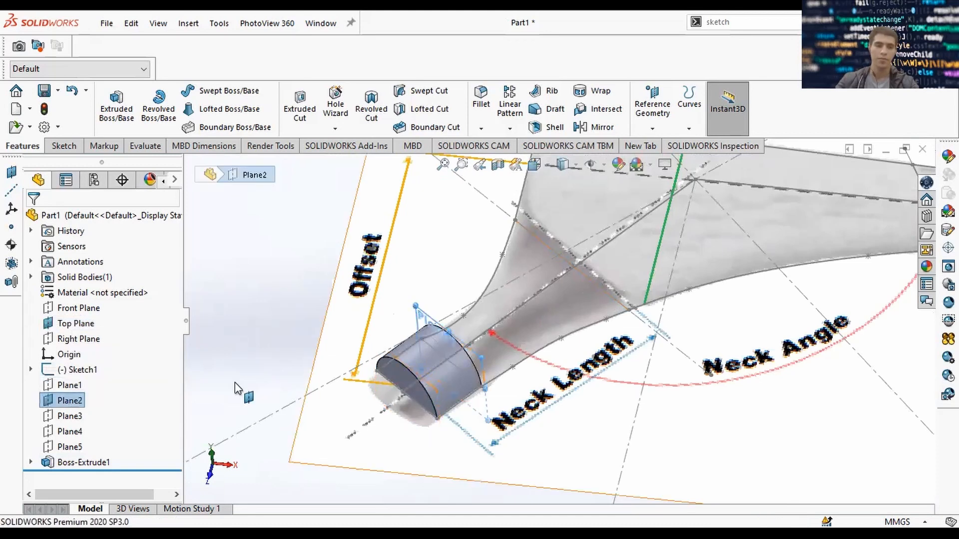
pyautogui.moveTo(537, 295); pyautogui.dragTo(582, 235, button='middle')
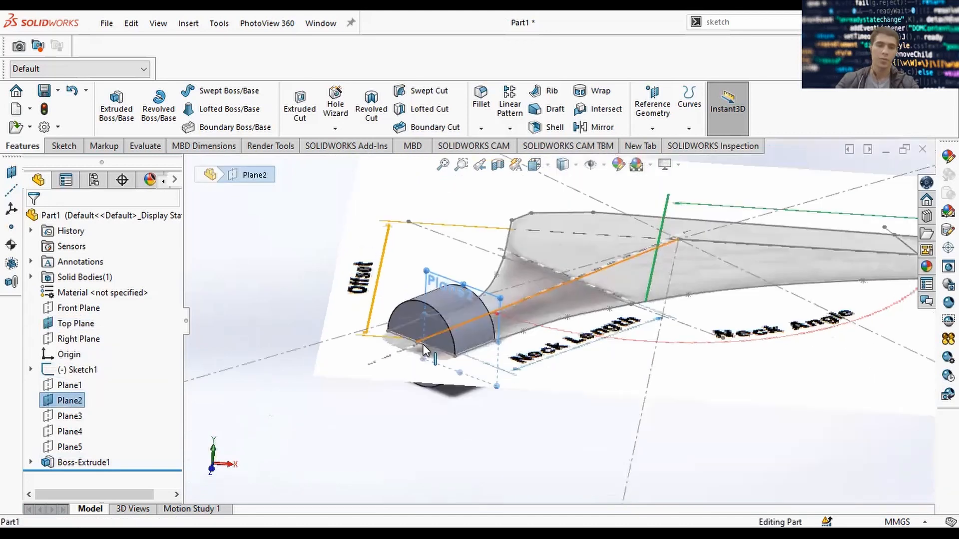
pyautogui.click(72, 402)
pyautogui.scroll(-2, 474, 284)
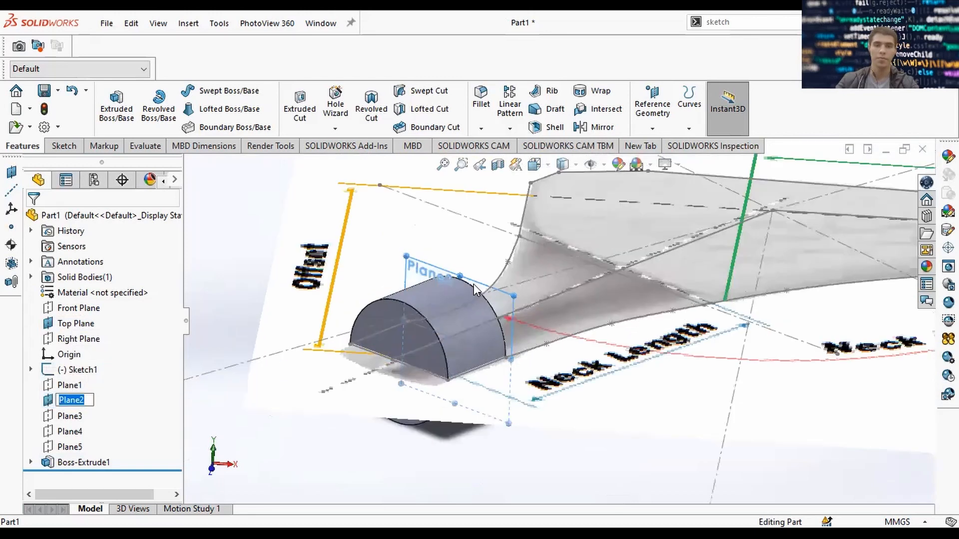
pyautogui.scroll(-1, 469, 289)
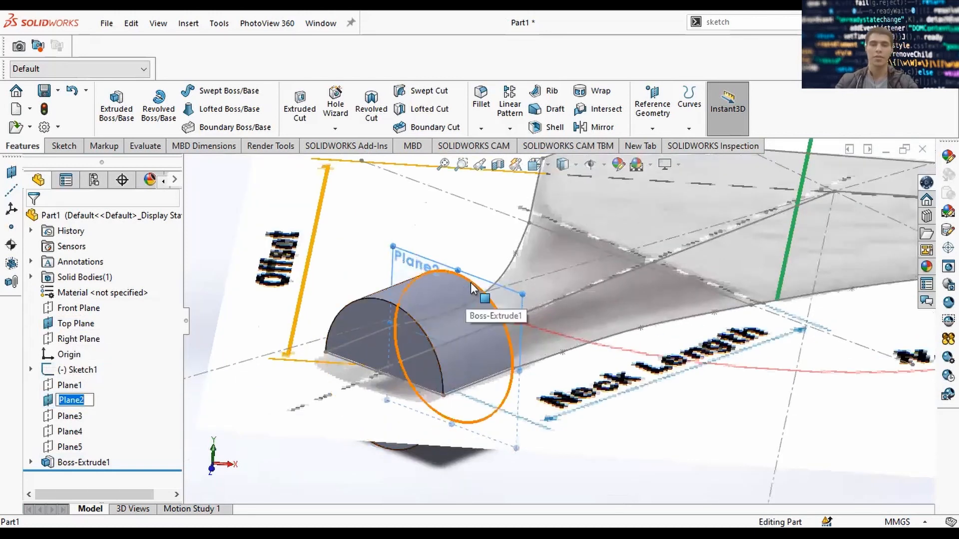
# Show Plane3 at the neck's base in place of Plane2 and hide the extruded neck body.
pyautogui.click(69, 416)
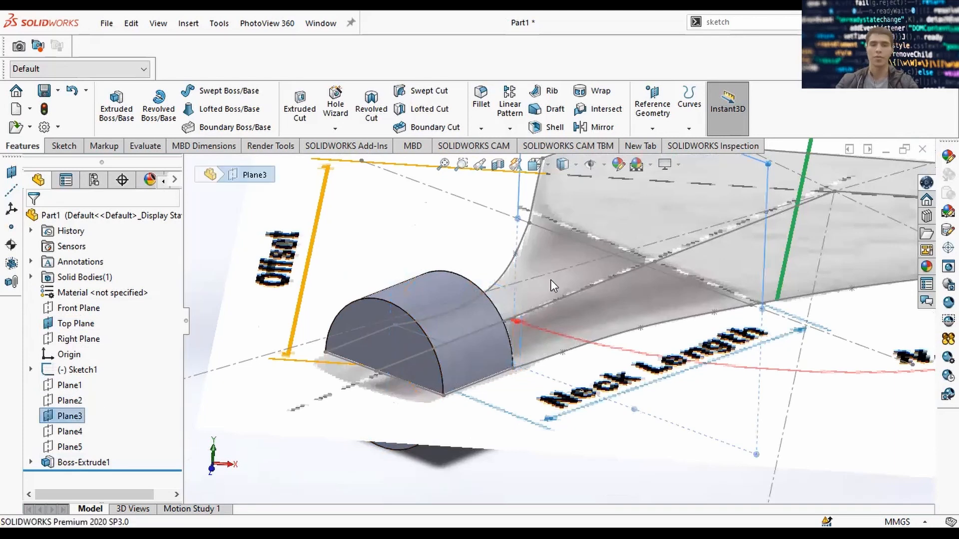
pyautogui.scroll(3, 550, 280)
pyautogui.scroll(-2, 664, 318)
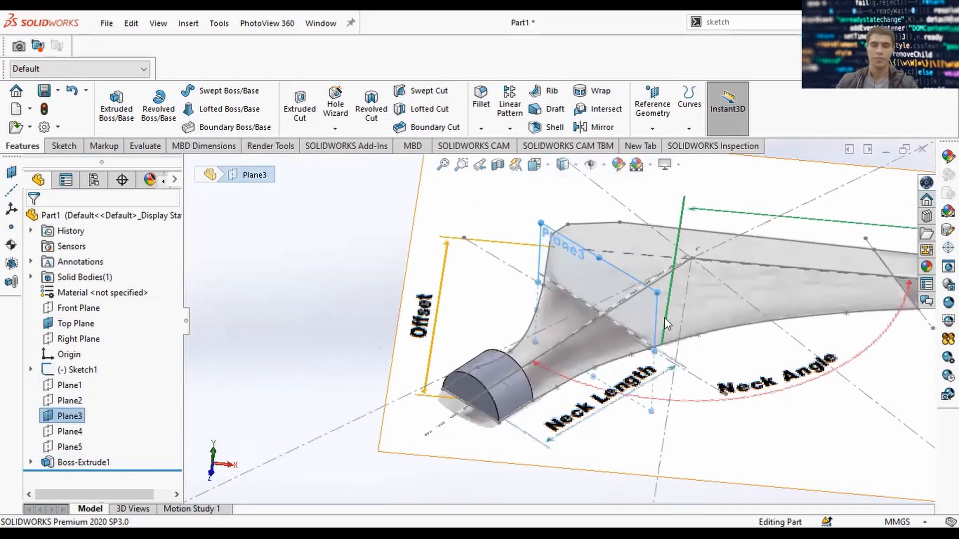
pyautogui.scroll(-2, 666, 357)
pyautogui.moveTo(665, 357); pyautogui.dragTo(679, 327, button='middle')
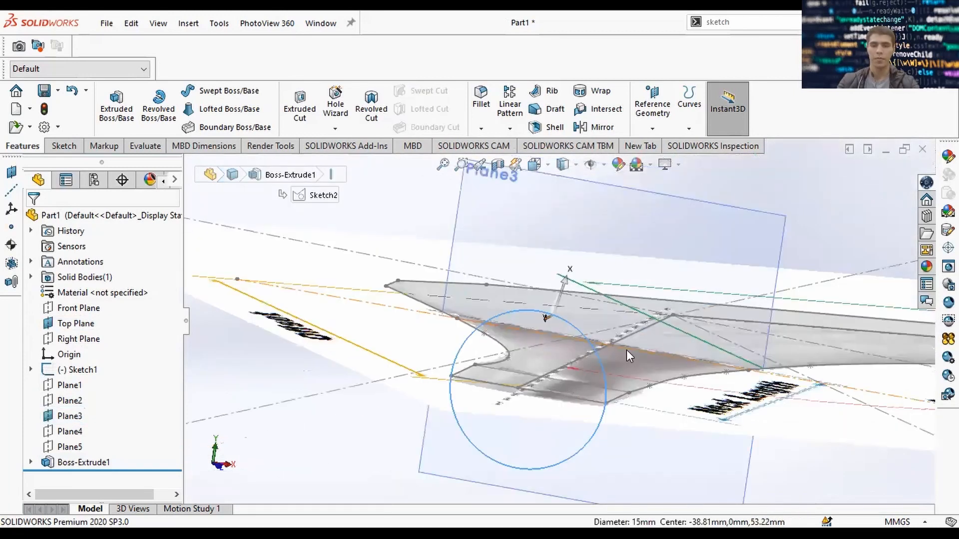
# Start a sketch on Plane3 and draw a three-point arc across the neck base, bulging outward to the end of its cross line.
pyautogui.click(707, 358)
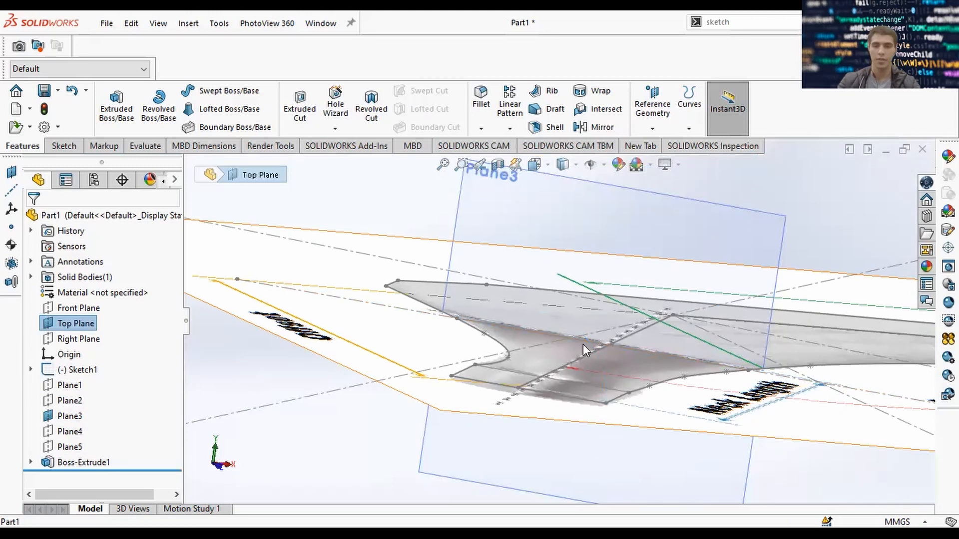
pyautogui.rightClick(818, 203)
pyautogui.scroll(-6, 565, 299)
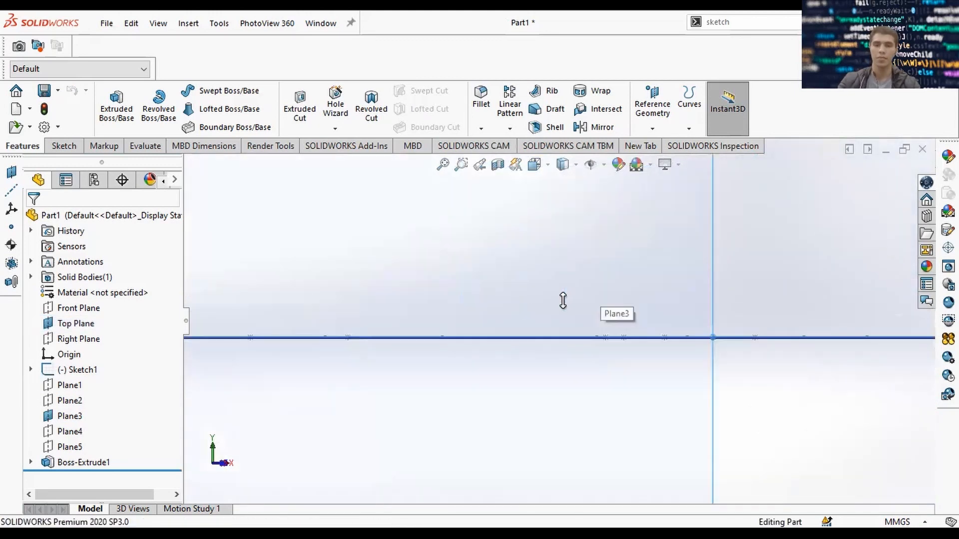
pyautogui.moveTo(549, 310)
pyautogui.mouseDown(button='middle')
pyautogui.moveTo(532, 330)
pyautogui.moveTo(544, 375)
pyautogui.mouseUp(button='middle')
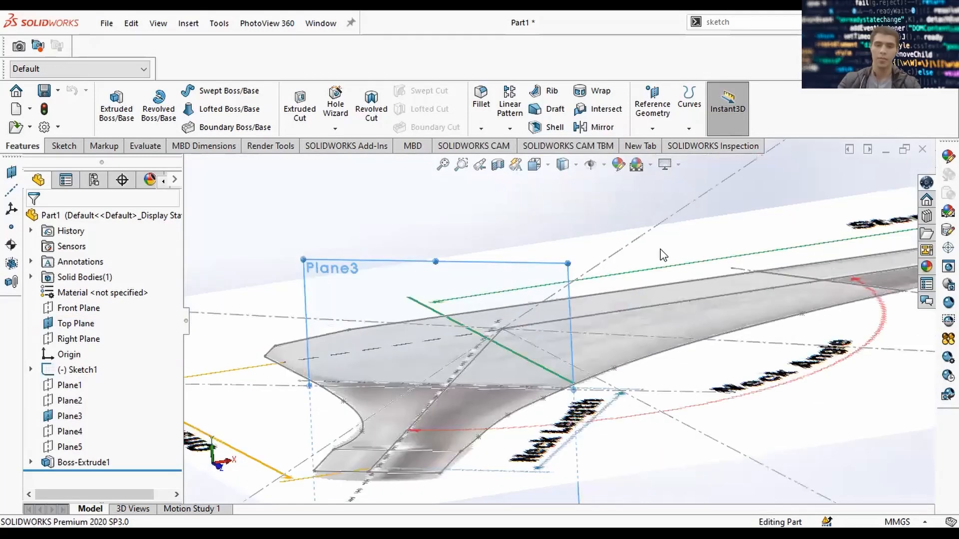
pyautogui.click(72, 147)
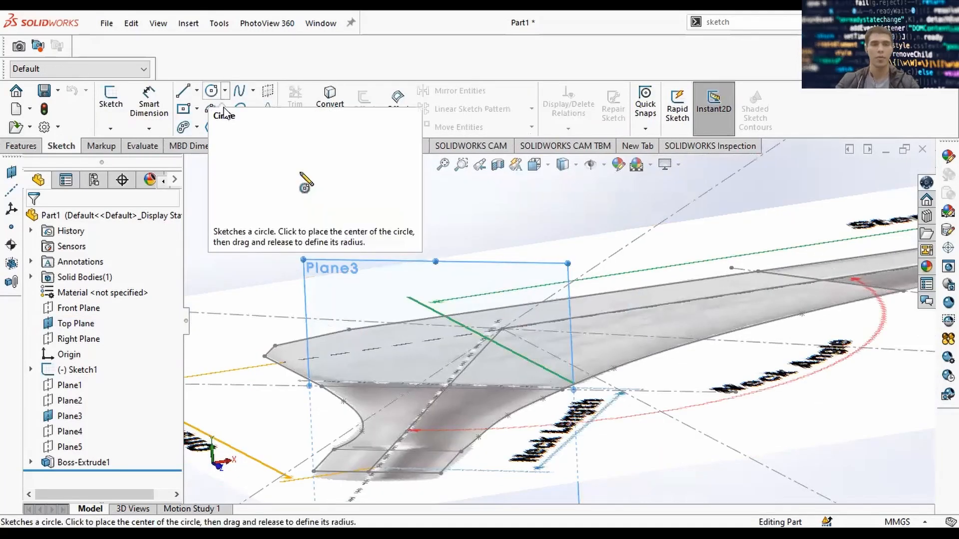
pyautogui.click(236, 130)
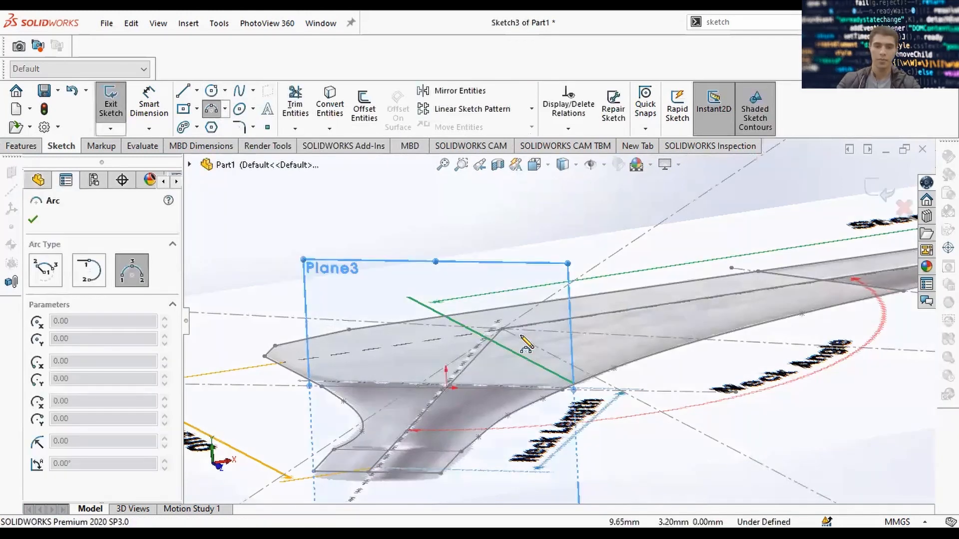
pyautogui.click(522, 334)
pyautogui.click(527, 442)
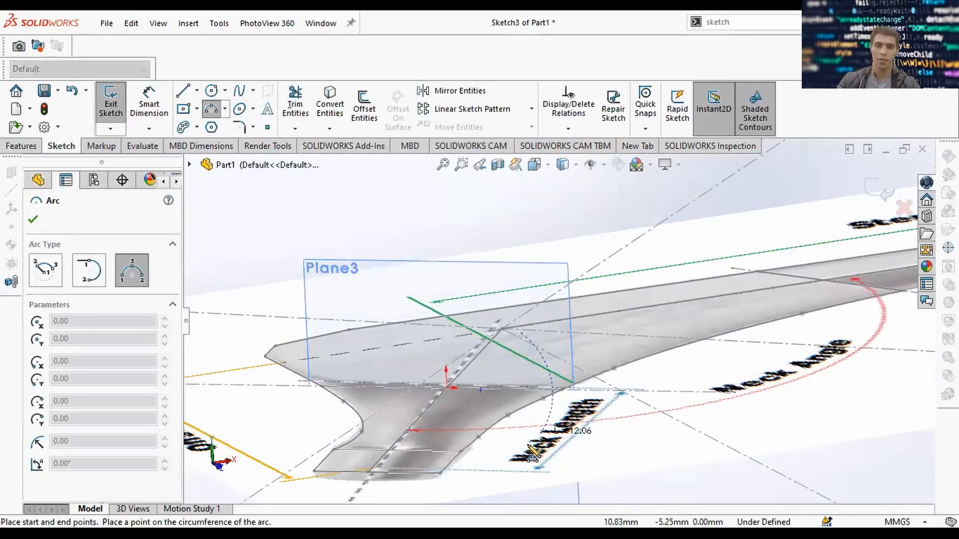
pyautogui.click(572, 395)
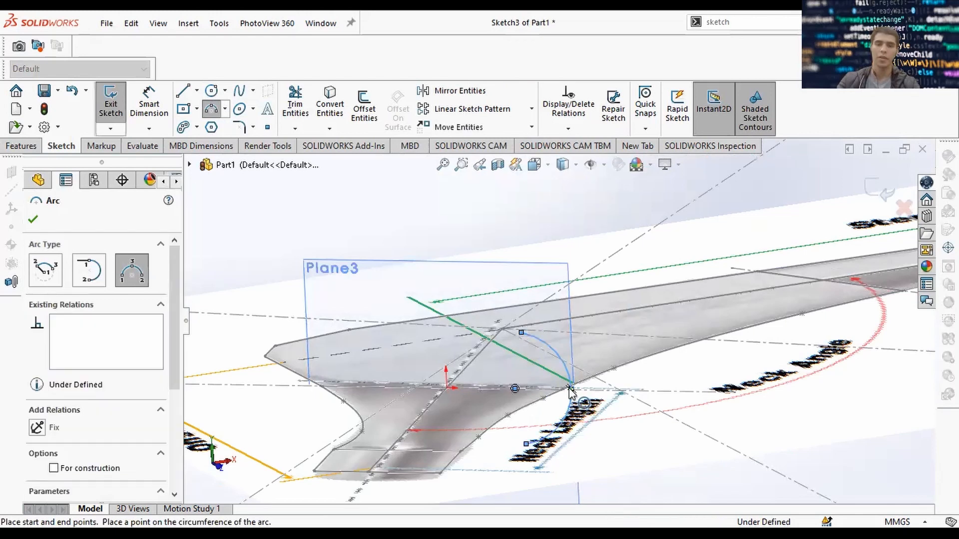
# Make the arc coincident with the traced outline's point at the end of the neck-base cross line.
pyautogui.press('Escape')
pyautogui.scroll(-3, 573, 401)
pyautogui.moveTo(582, 369); pyautogui.dragTo(612, 407, button='middle')
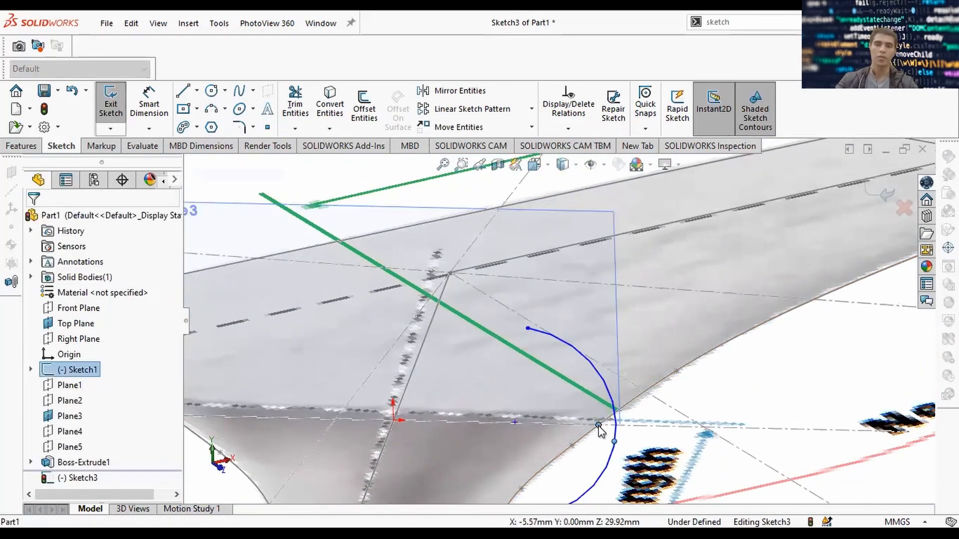
pyautogui.click(614, 433)
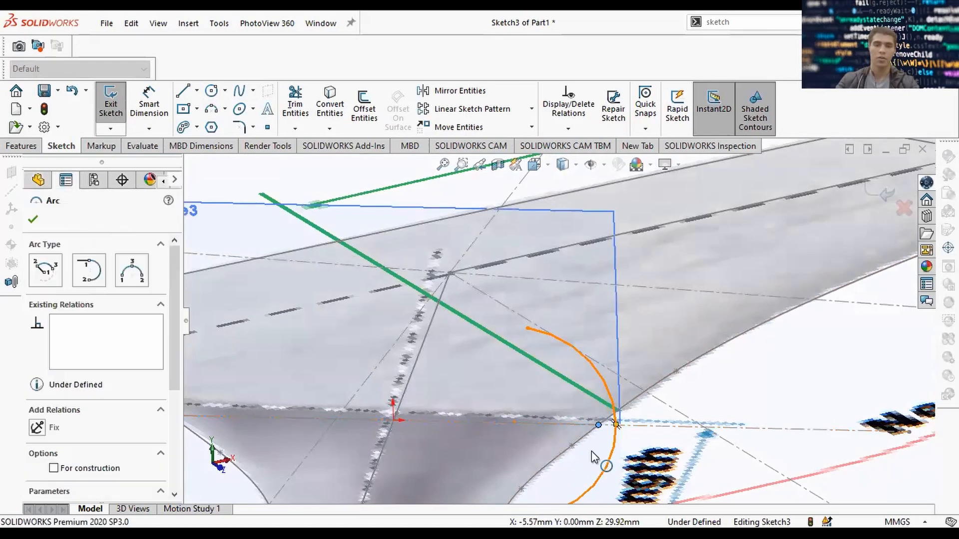
pyautogui.keyDown('ctrl'); pyautogui.click(615, 425); pyautogui.keyUp('ctrl')
pyautogui.click(38, 480)
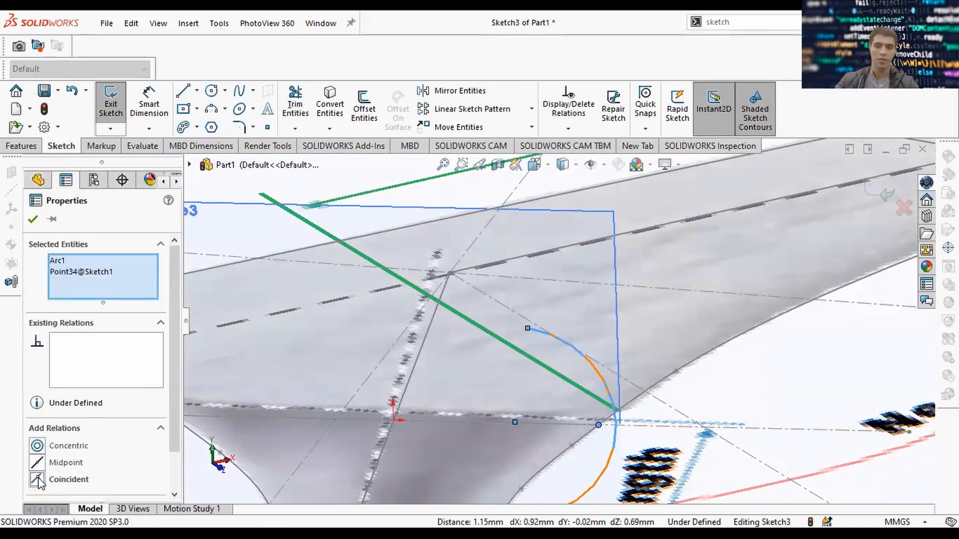
pyautogui.scroll(2, 480, 402)
pyautogui.press('Escape')
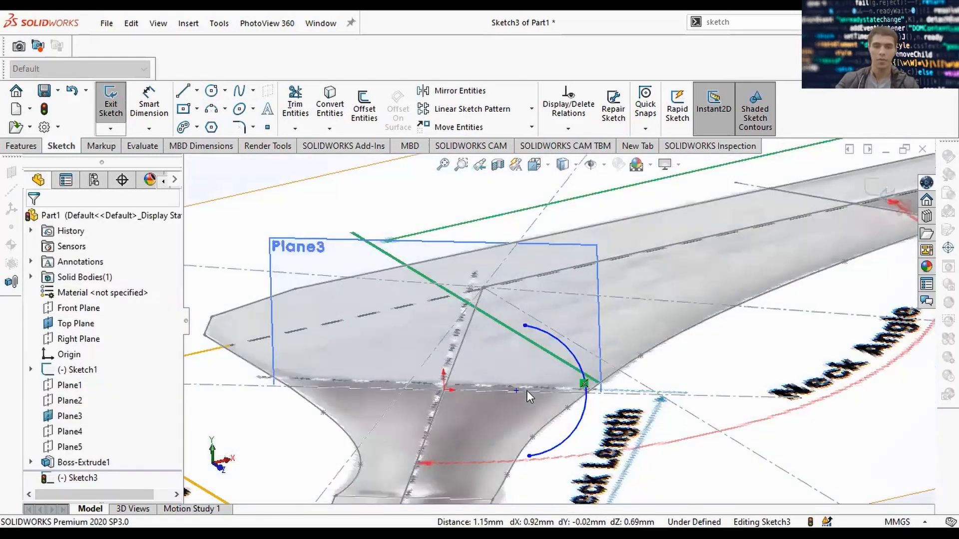
# Make the arc's center point coincident with the neck-base cross line.
pyautogui.scroll(-2, 527, 391)
pyautogui.click(511, 384)
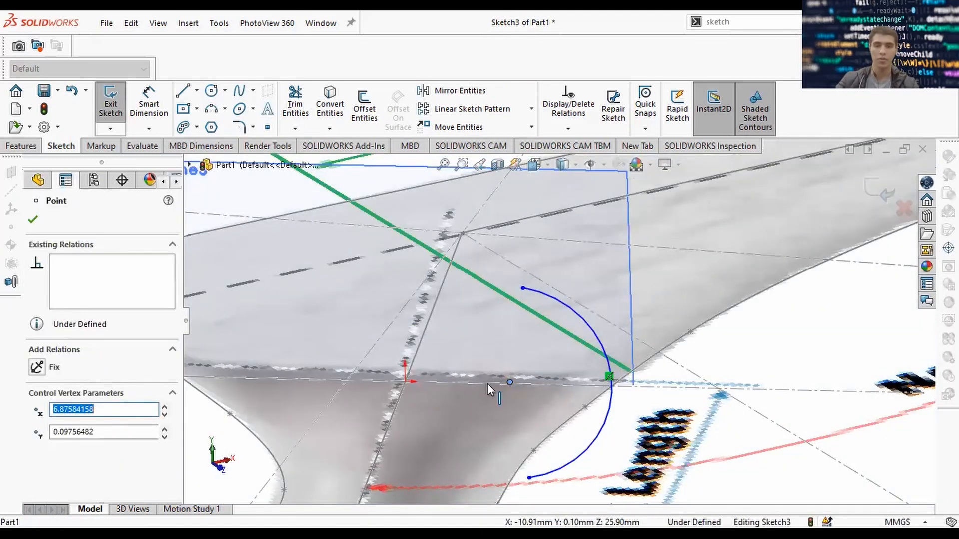
pyautogui.keyDown('ctrl'); pyautogui.click(492, 384); pyautogui.keyUp('ctrl')
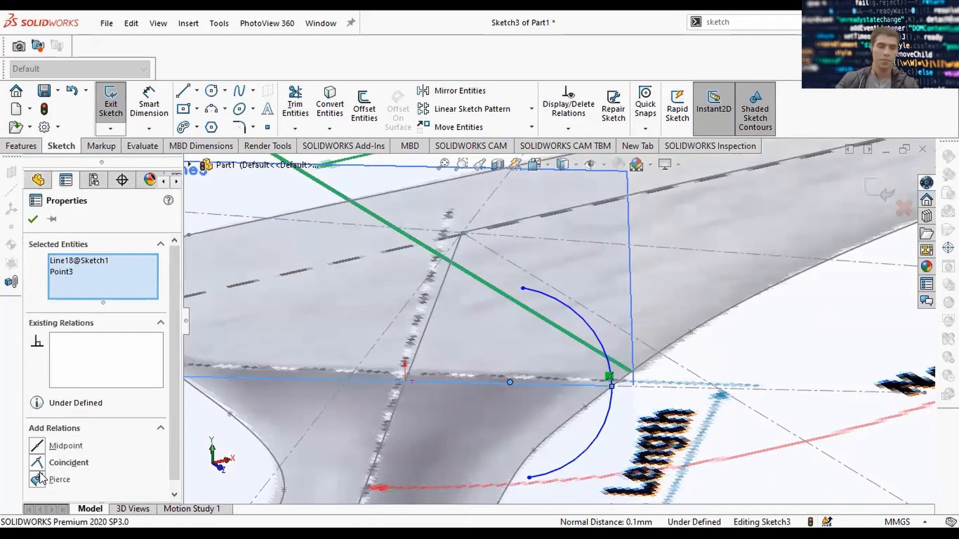
pyautogui.click(41, 463)
pyautogui.press('Escape')
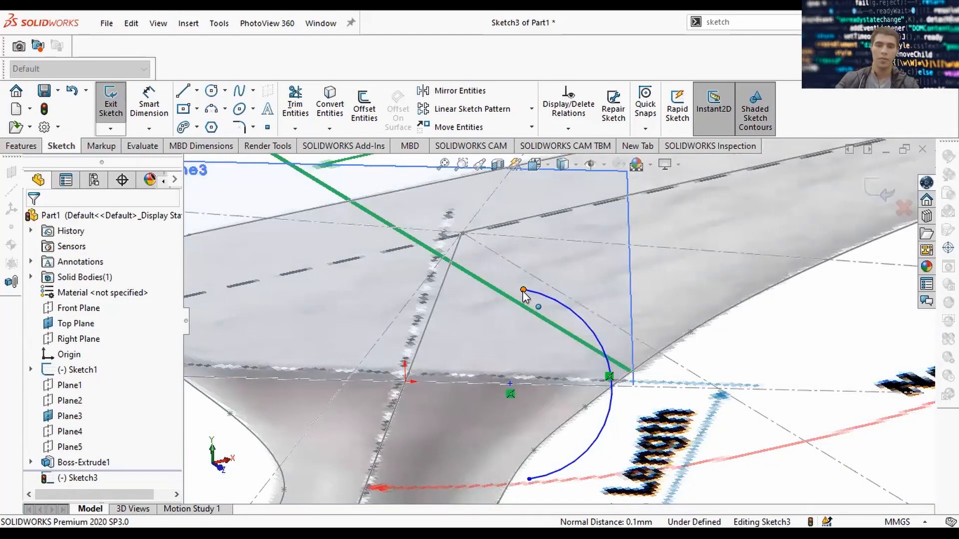
# Align the arc's two endpoints with a vertical relation and adjust its upper end.
pyautogui.moveTo(523, 290); pyautogui.dragTo(562, 301)
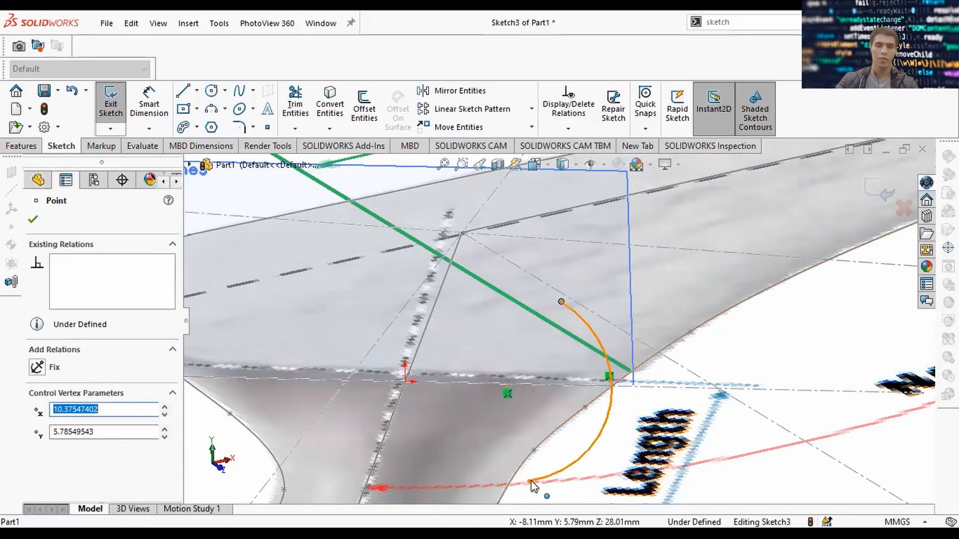
pyautogui.keyDown('ctrl'); pyautogui.click(529, 481); pyautogui.keyUp('ctrl')
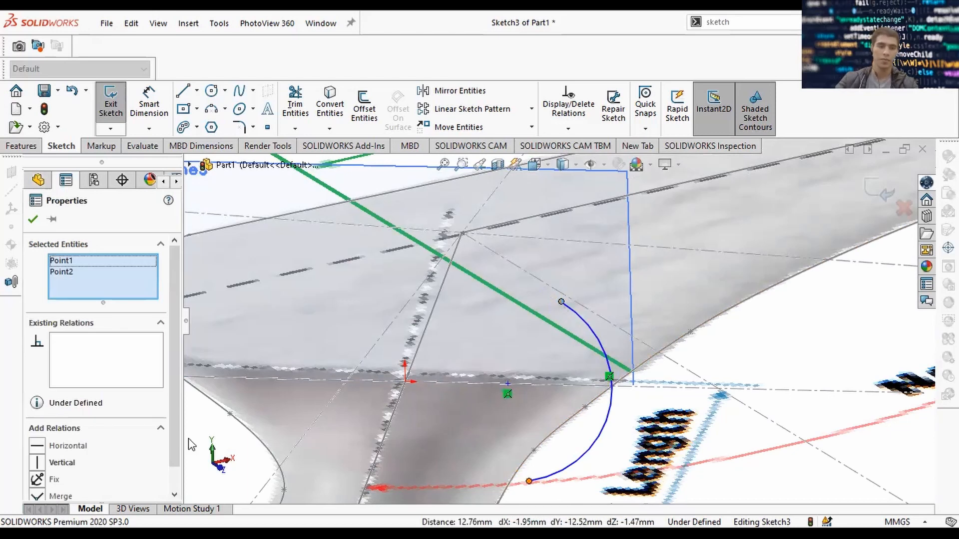
pyautogui.click(43, 464)
pyautogui.press('Escape')
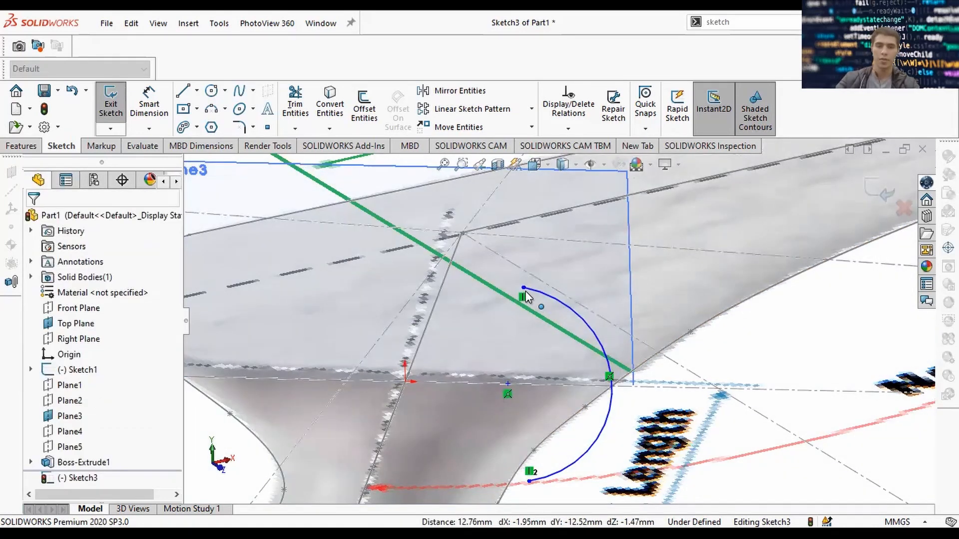
pyautogui.moveTo(563, 306); pyautogui.dragTo(593, 312)
pyautogui.moveTo(593, 312); pyautogui.dragTo(512, 400, button='middle')
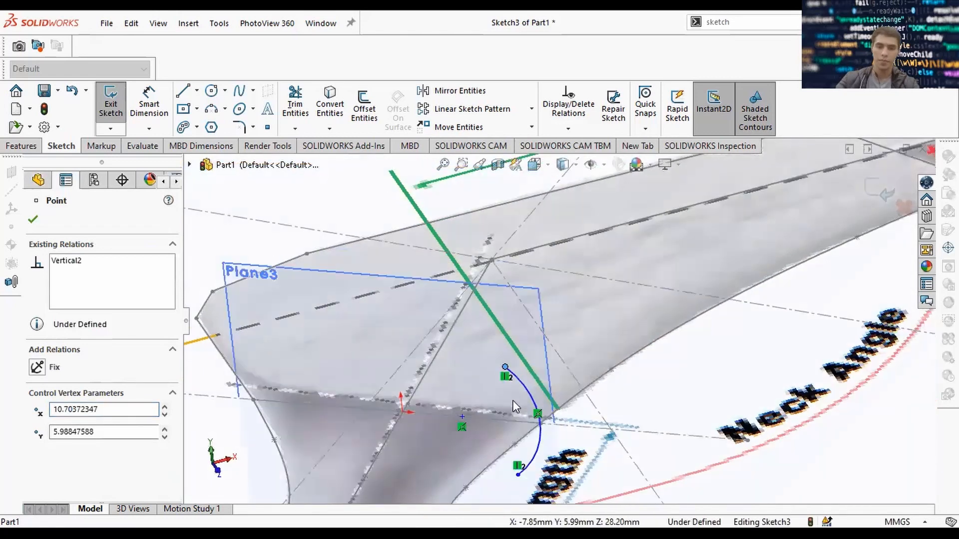
pyautogui.keyDown('ctrl'); pyautogui.click(461, 418); pyautogui.keyUp('ctrl')
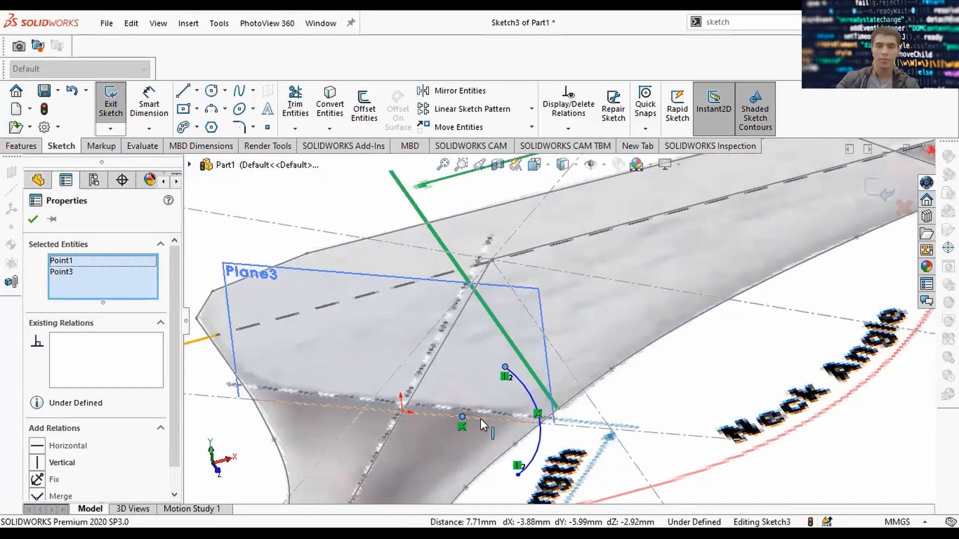
pyautogui.press('Escape')
pyautogui.keyDown('ctrl'); pyautogui.click(357, 417); pyautogui.keyUp('ctrl')
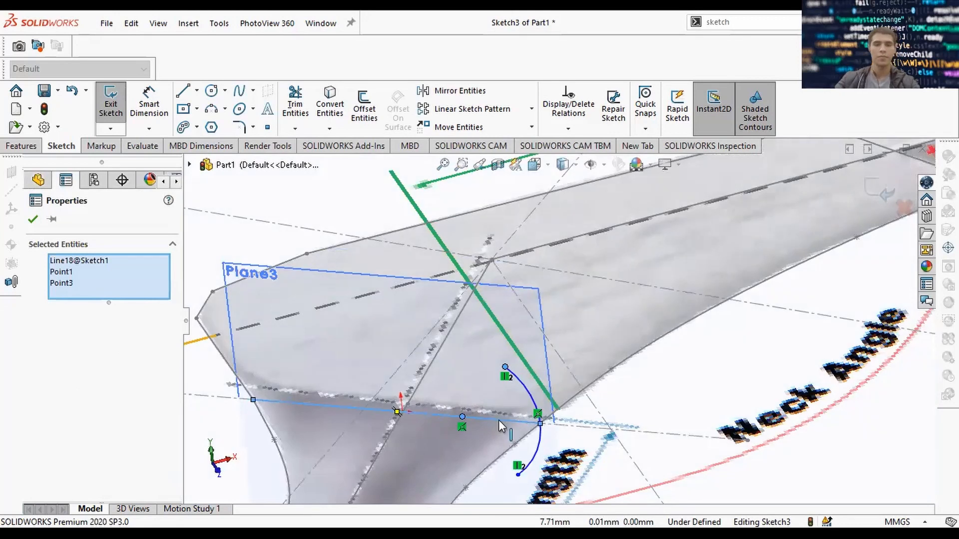
pyautogui.press('Escape')
pyautogui.moveTo(538, 383); pyautogui.dragTo(565, 372, button='middle')
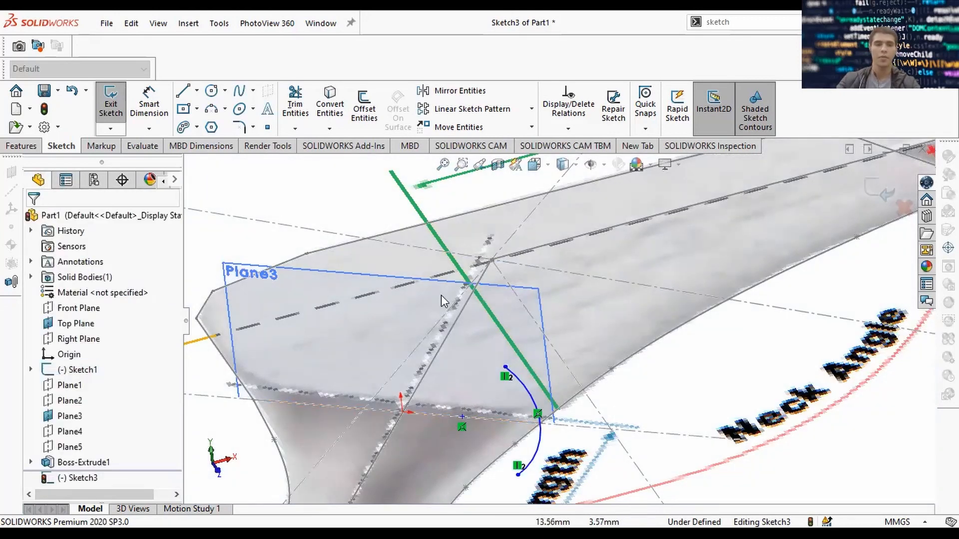
# Draw a sloped line from the arc's upper end across Plane3, followed by a vertical line down to the cross line.
pyautogui.scroll(2, 431, 254)
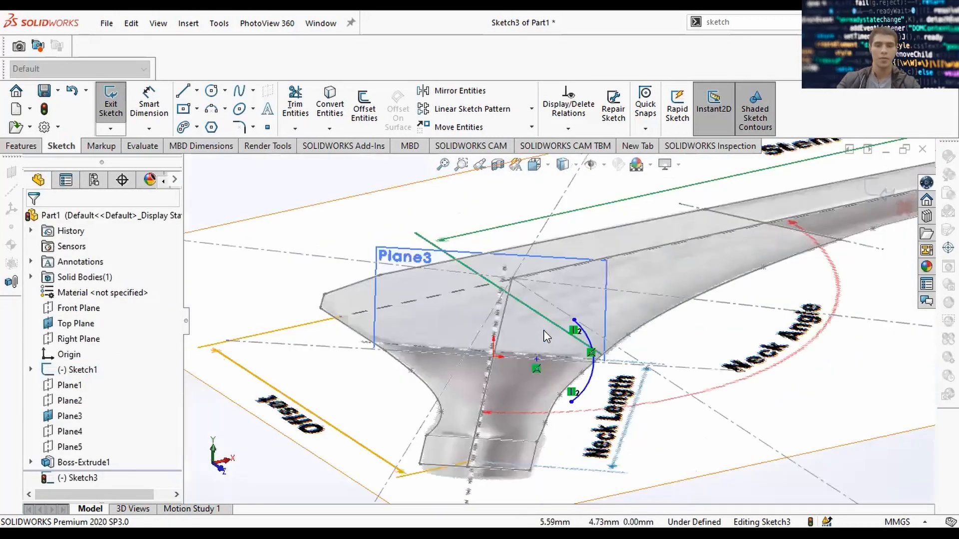
pyautogui.click(182, 90)
pyautogui.click(574, 320)
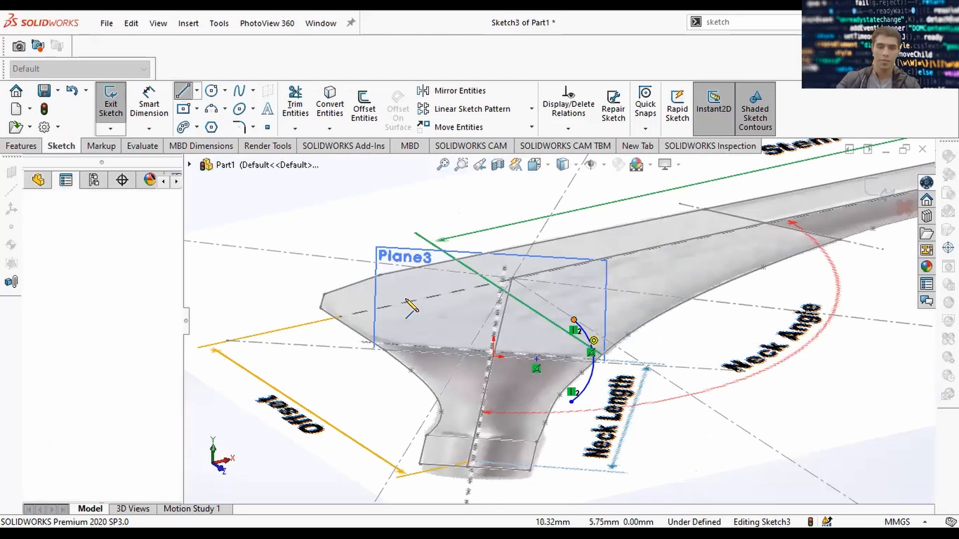
pyautogui.click(372, 280)
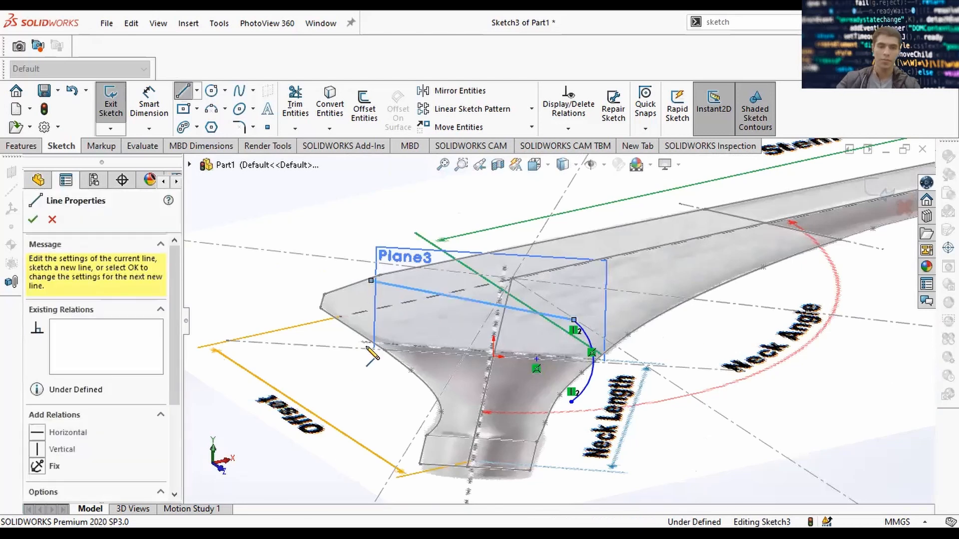
pyautogui.click(369, 349)
pyautogui.press('Escape')
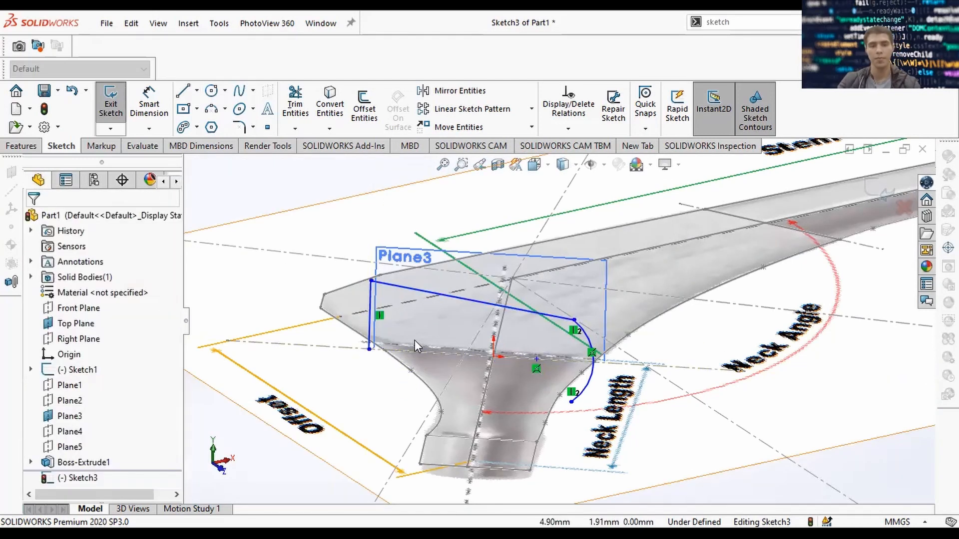
# Make the vertical line's lower end coincident with the traced outline's point at the opposite end of the cross line.
pyautogui.scroll(-5, 380, 352)
pyautogui.scroll(-2, 396, 348)
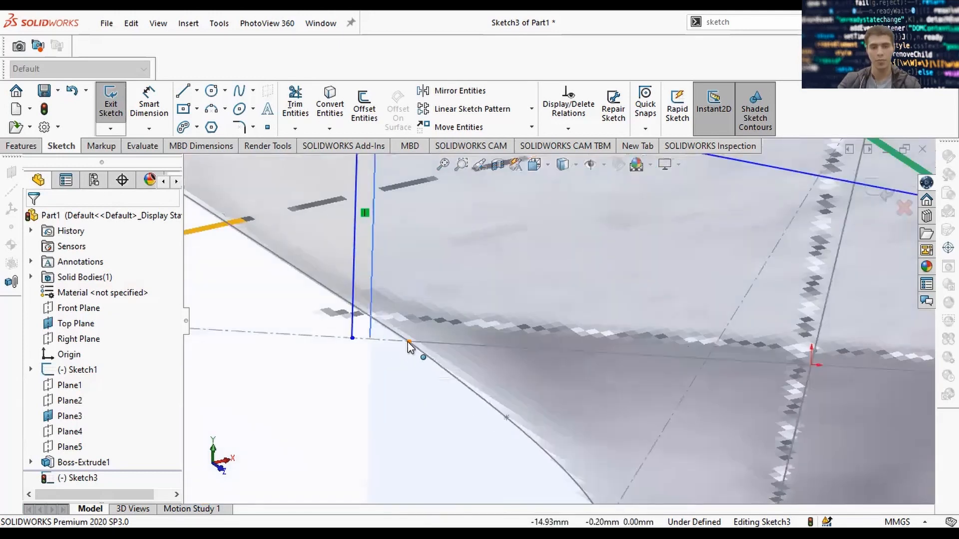
pyautogui.click(409, 343)
pyautogui.keyDown('ctrl'); pyautogui.click(352, 339); pyautogui.keyUp('ctrl')
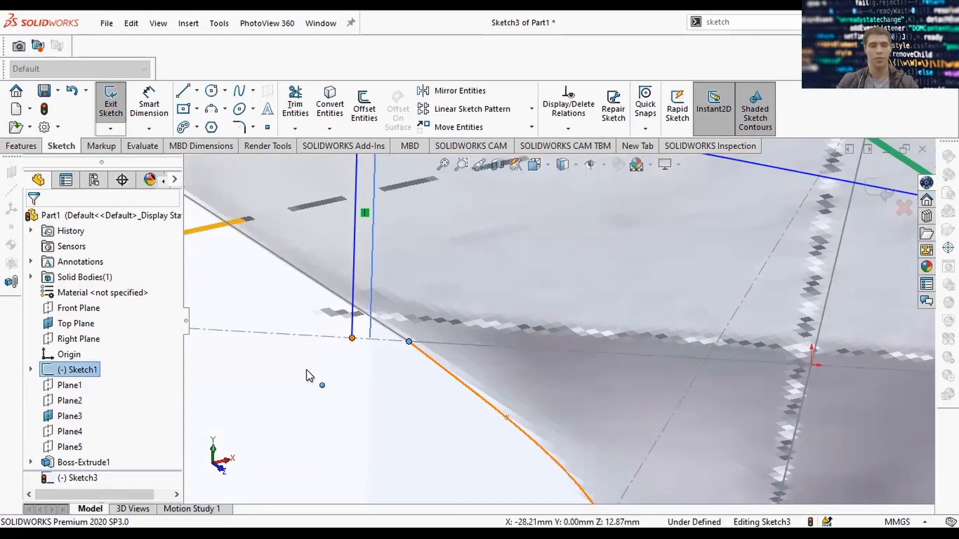
pyautogui.click(41, 478)
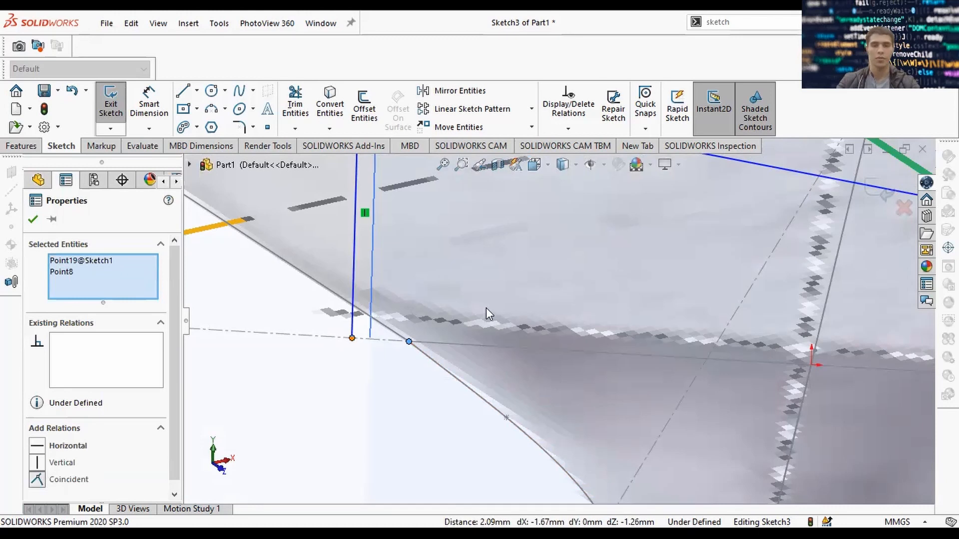
pyautogui.scroll(5, 495, 315)
pyautogui.press('Escape')
pyautogui.scroll(-1, 519, 332)
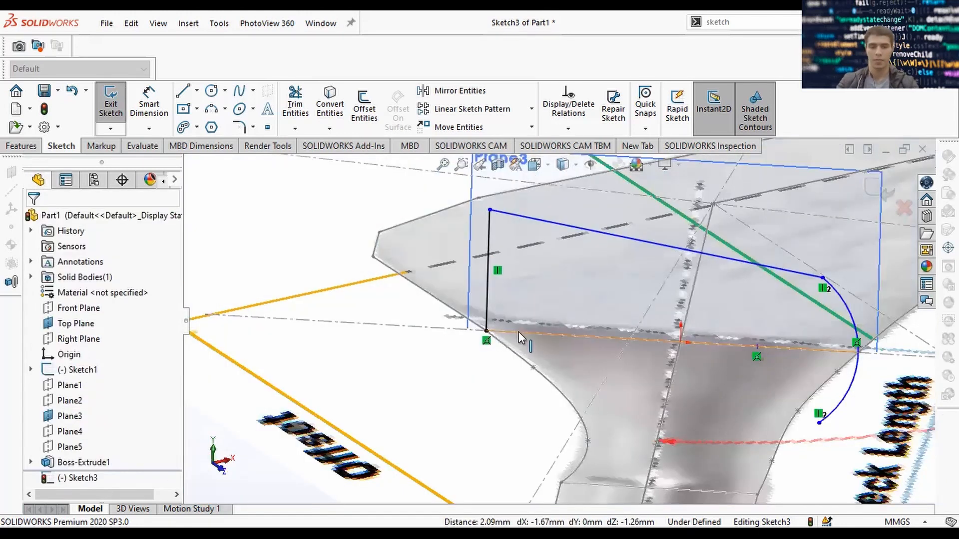
# Make the vertical line perpendicular to the cross line and shorten it to about 8.1 mm.
pyautogui.click(488, 310)
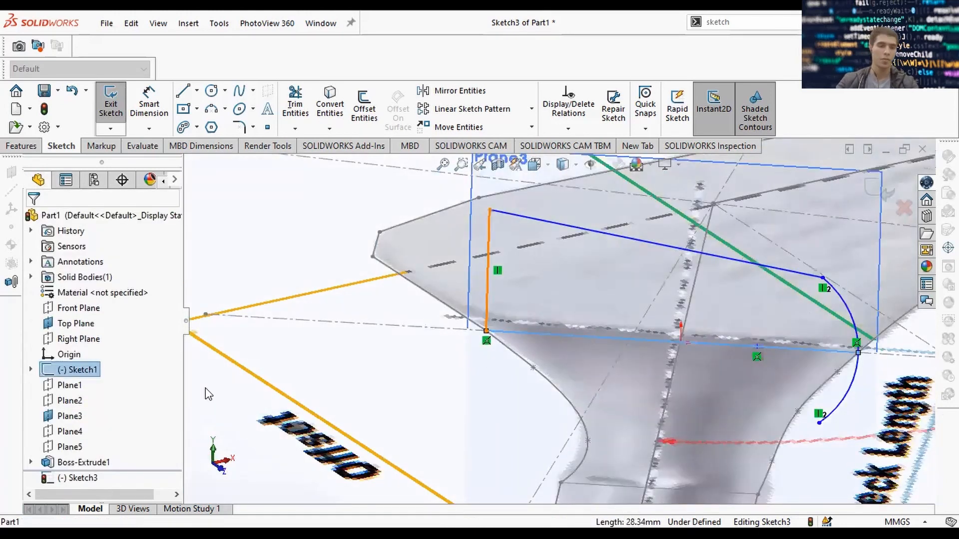
pyautogui.click(37, 464)
pyautogui.press('Escape')
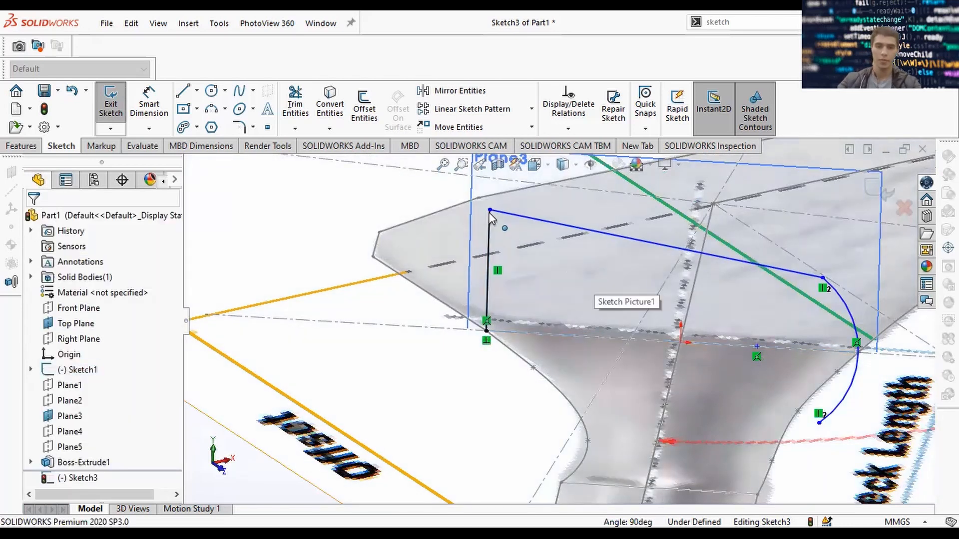
pyautogui.moveTo(490, 211); pyautogui.dragTo(488, 240)
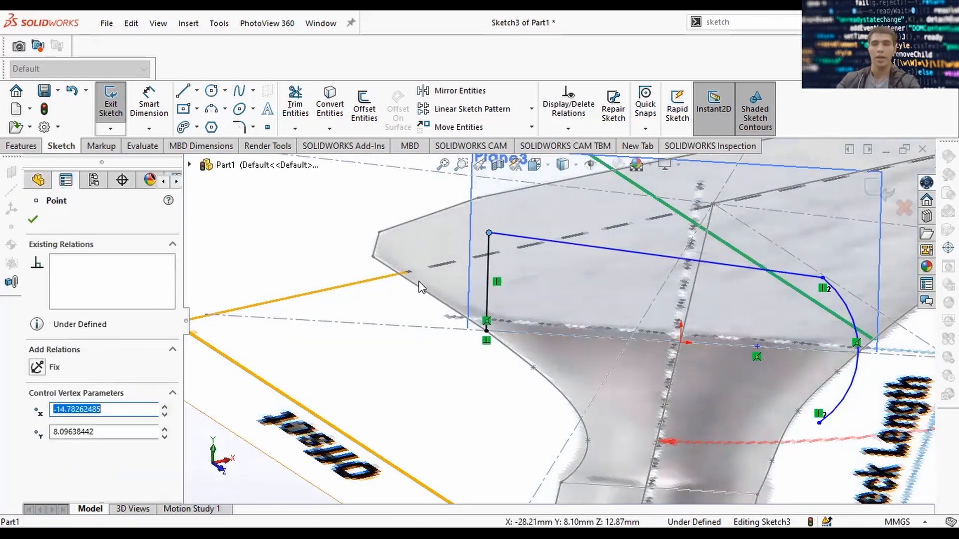
pyautogui.press('Escape')
# Dimension the vertical line's length to 8 mm.
pyautogui.press('d')
pyautogui.click(488, 267)
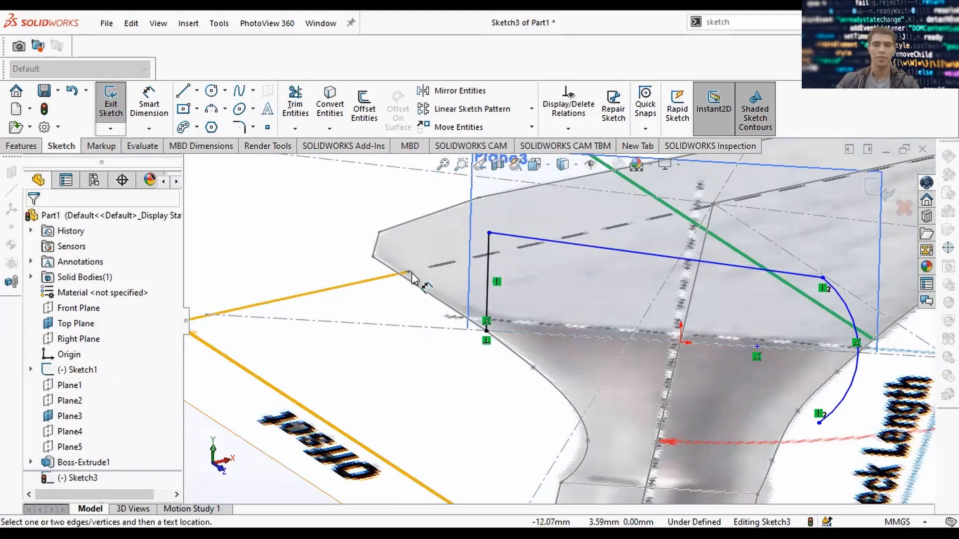
pyautogui.click(411, 273)
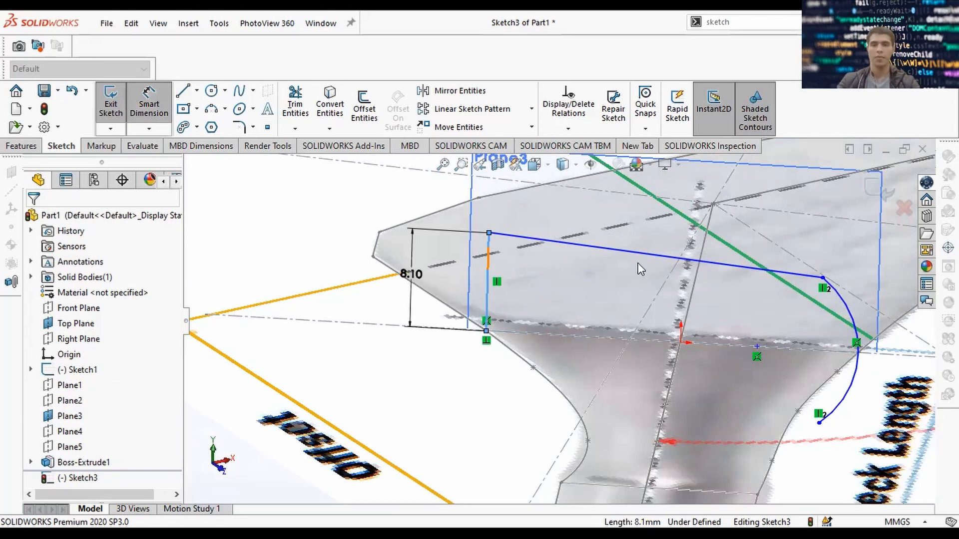
# Dimension the angle between the vertical line and the sloped line to 85°.
pyautogui.click(490, 255)
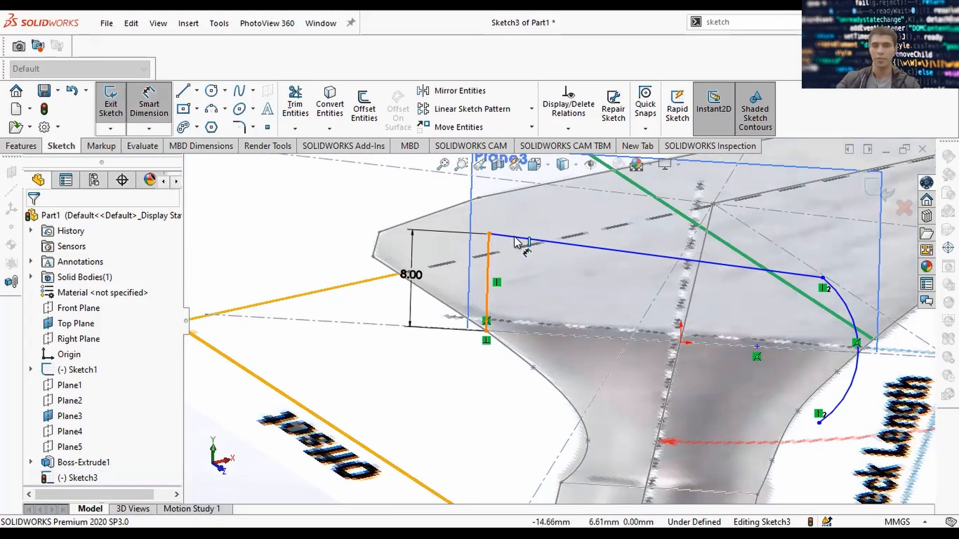
pyautogui.click(519, 241)
pyautogui.click(516, 267)
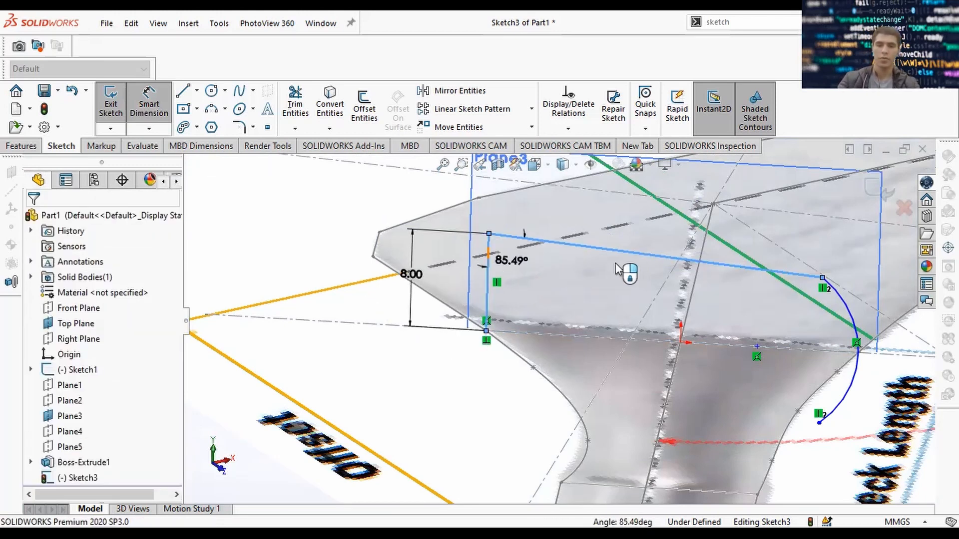
pyautogui.write('85')
pyautogui.press('Return')
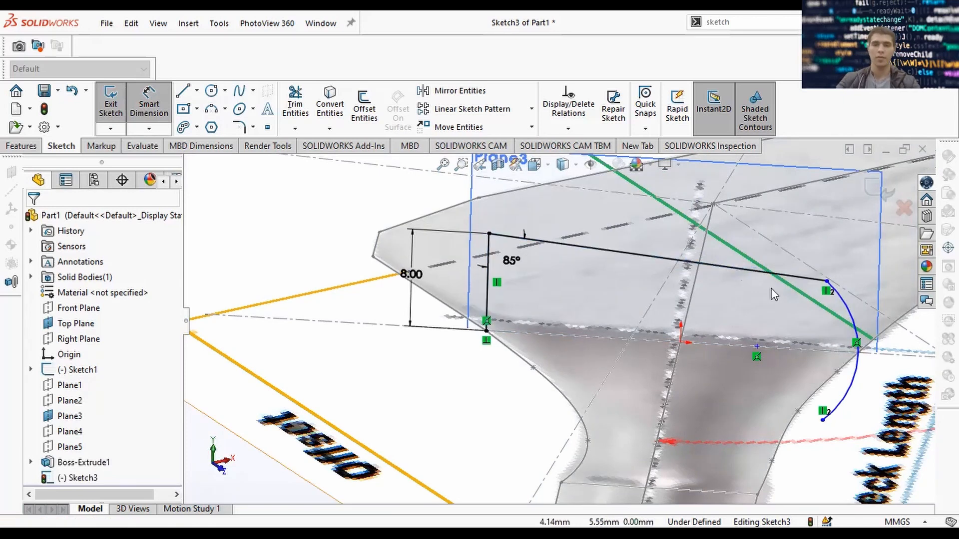
pyautogui.press('Escape')
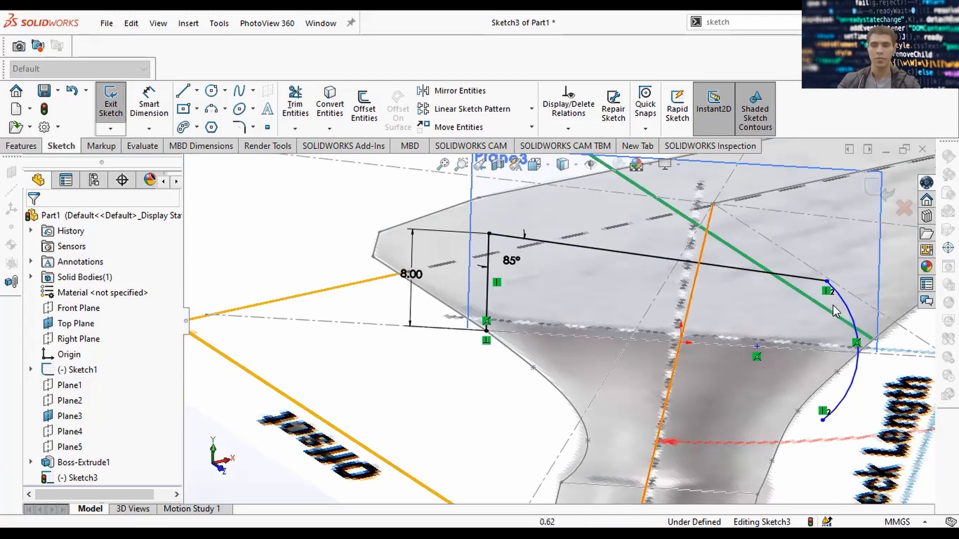
# Try to reshape the arc where it joins the sloped line by moving its upper and lower ends.
pyautogui.moveTo(828, 283); pyautogui.dragTo(813, 280)
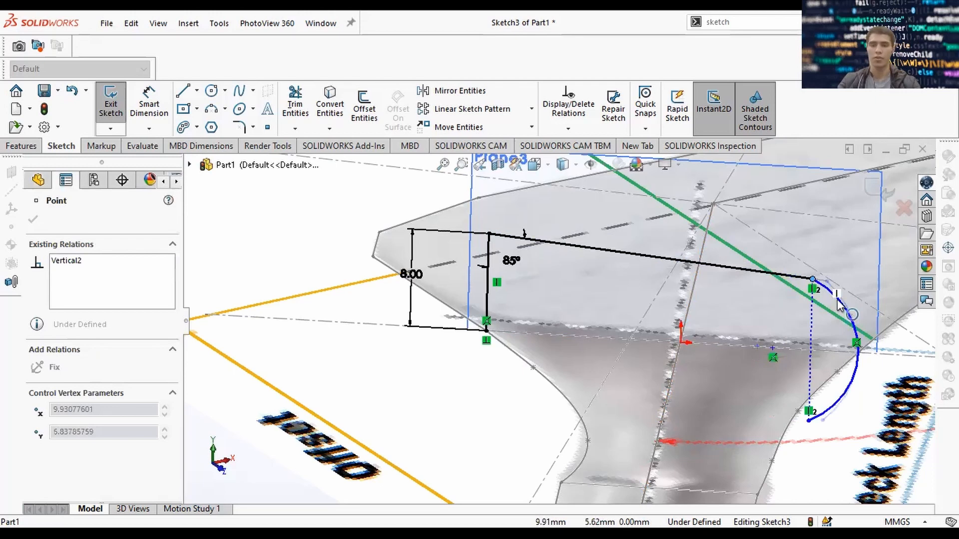
pyautogui.hotkey('ctrl', 'z')
pyautogui.click(819, 284)
pyautogui.keyDown('ctrl'); pyautogui.click(794, 278); pyautogui.keyUp('ctrl')
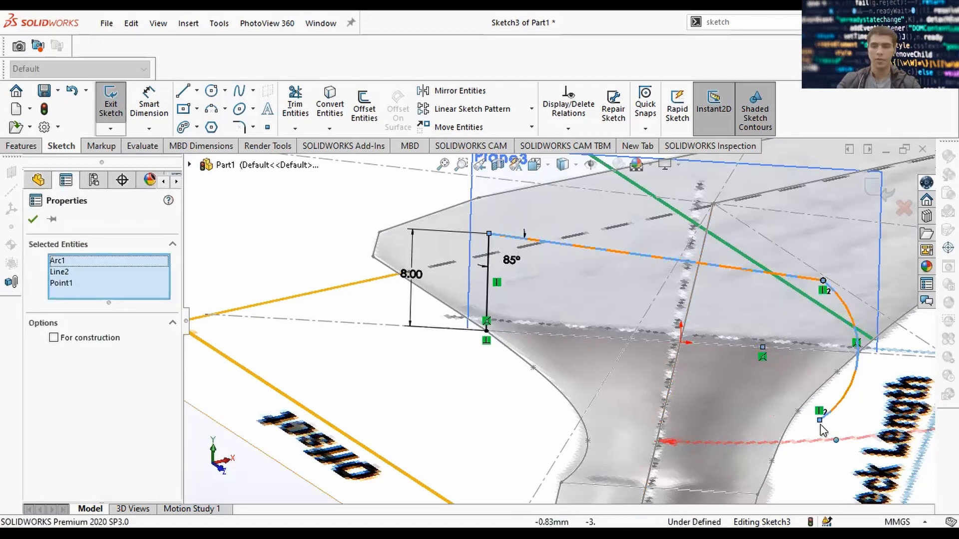
pyautogui.moveTo(821, 422); pyautogui.dragTo(855, 350)
pyautogui.moveTo(825, 380); pyautogui.dragTo(832, 419)
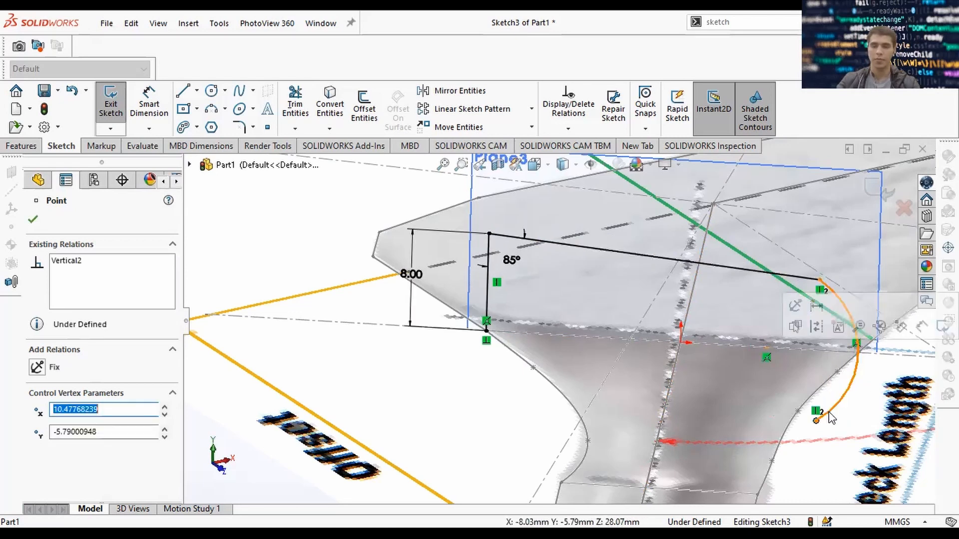
# Draw a horizontal line along the cross line from the vertical line's lower end to the arc.
pyautogui.click(189, 91)
pyautogui.click(486, 331)
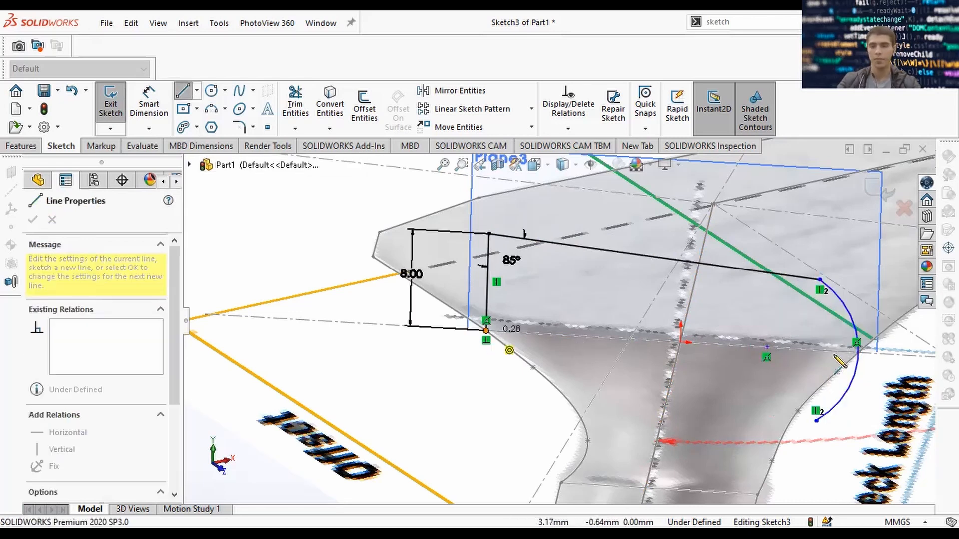
pyautogui.click(858, 352)
pyautogui.press('Escape')
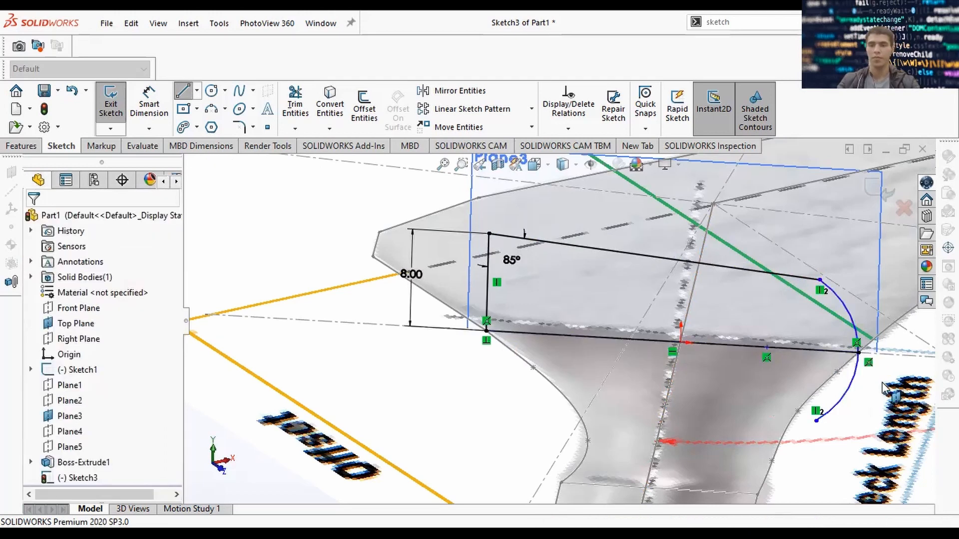
# Make the arc tangent to the sloped line and trim away the part of the arc below the cross line.
pyautogui.click(834, 300)
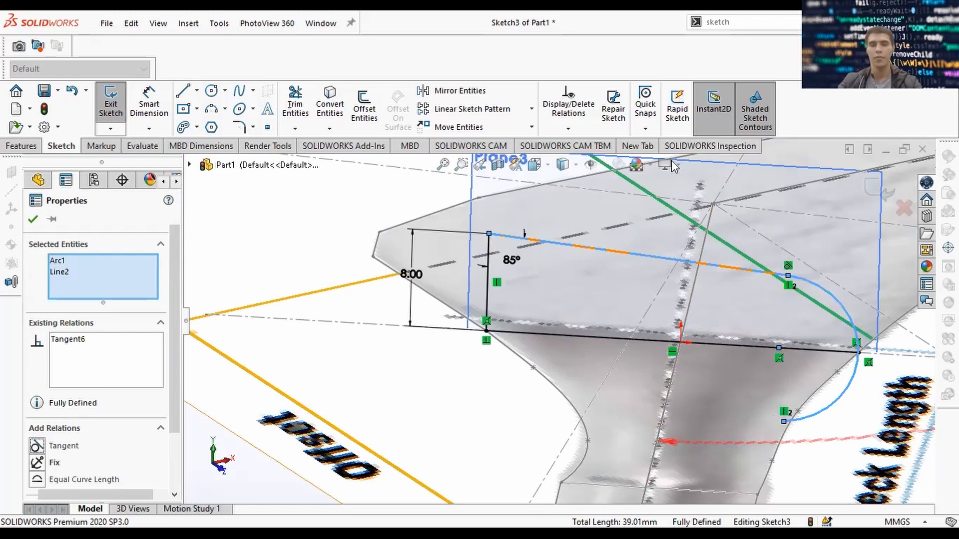
pyautogui.press('Escape')
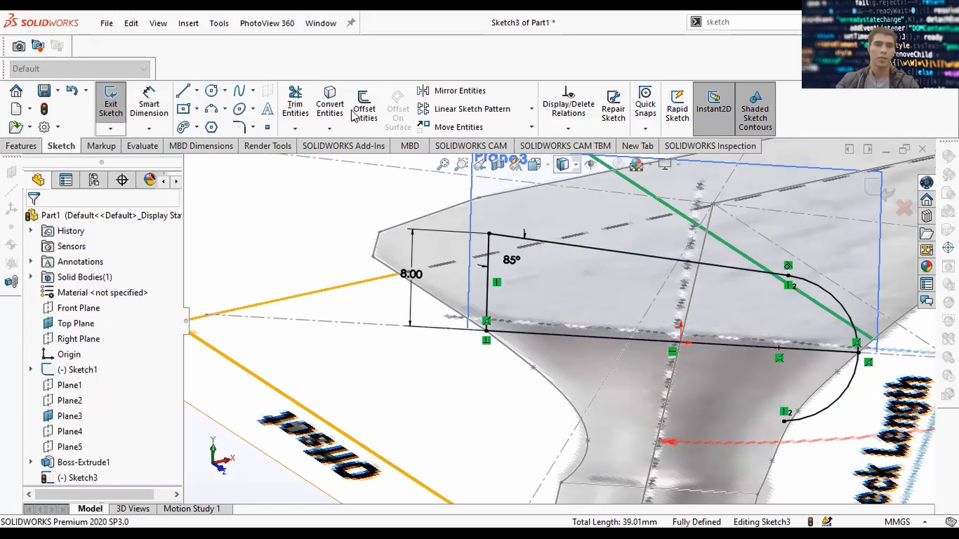
pyautogui.click(295, 107)
pyautogui.moveTo(844, 421); pyautogui.dragTo(804, 413)
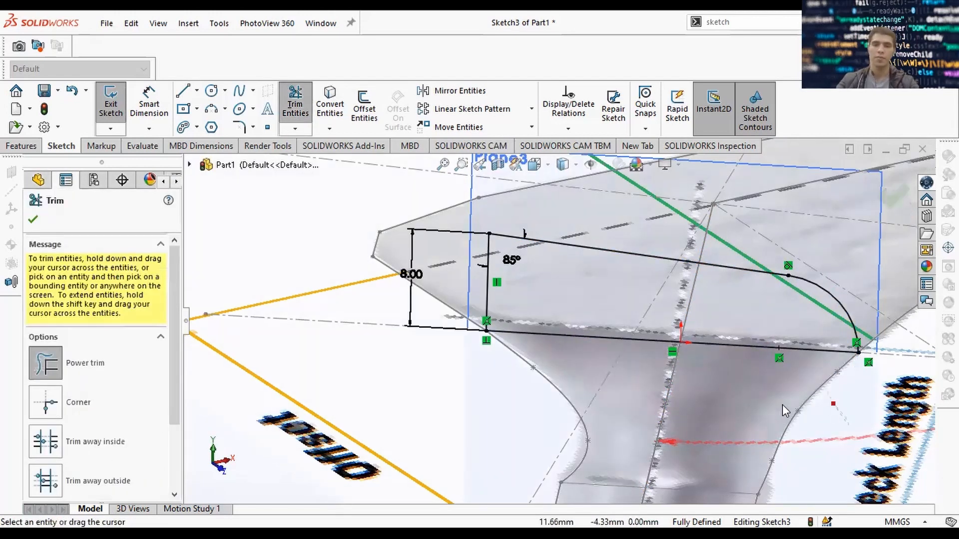
# Undo the last trim in the neck profile sketch and end the Trim Entities command.
pyautogui.hotkey('ctrl', 'z')
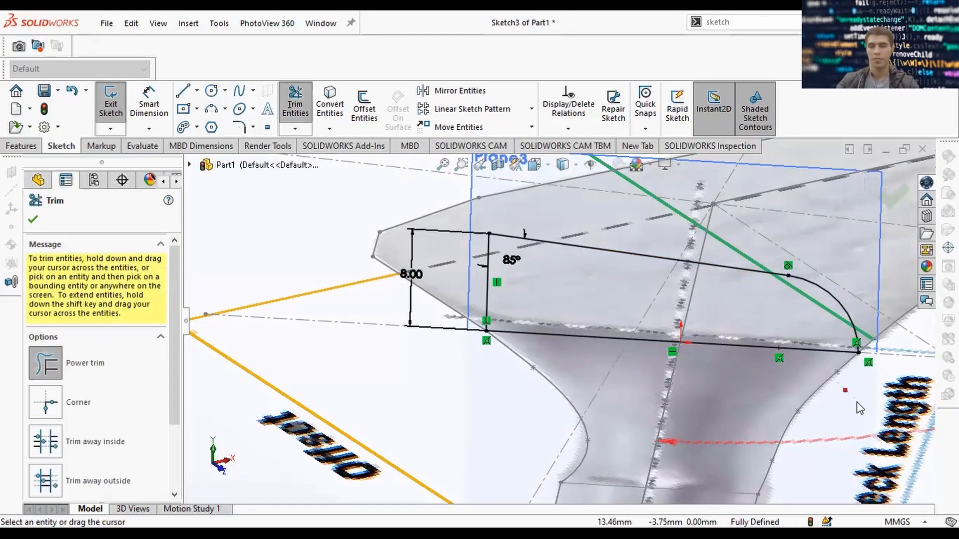
pyautogui.moveTo(859, 402); pyautogui.dragTo(840, 389)
pyautogui.press('Escape')
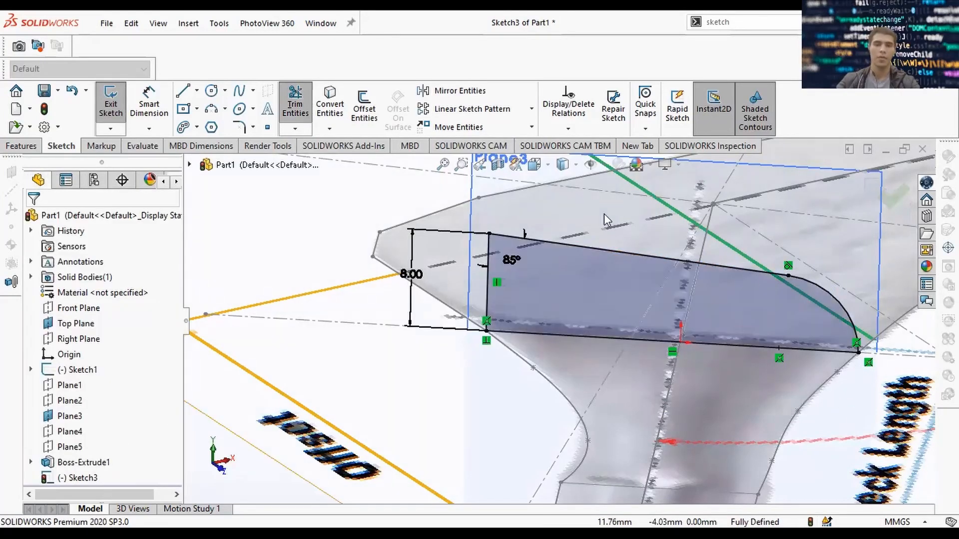
# Mirror the profile's vertical line, sloped line and arc about its base line with Copy kept on, and close the sketch.
pyautogui.click(740, 276)
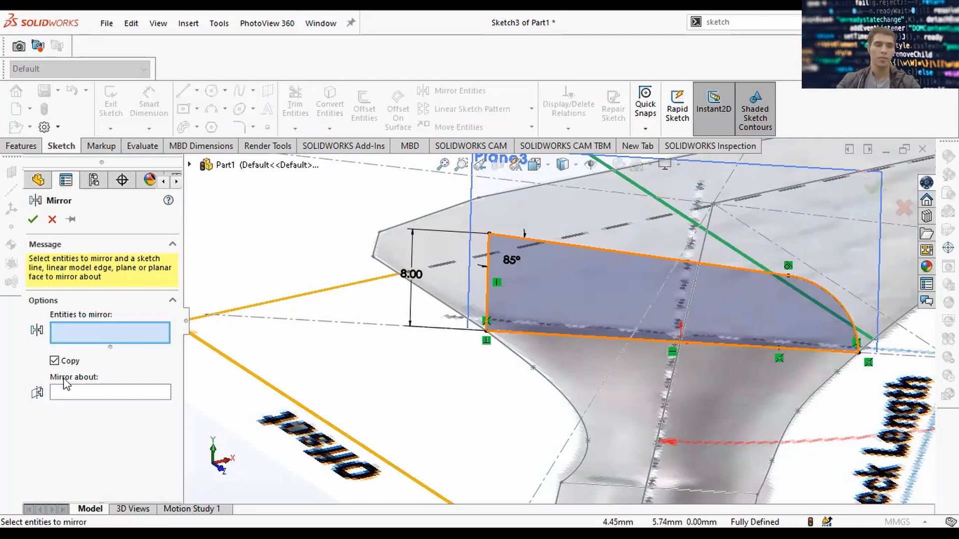
pyautogui.rightClick(586, 344)
pyautogui.click(637, 342)
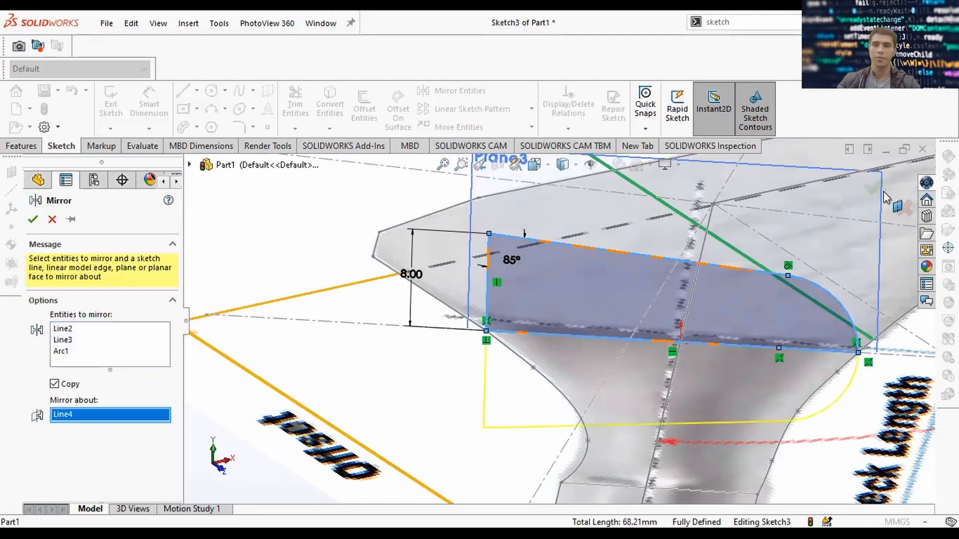
pyautogui.click(880, 191)
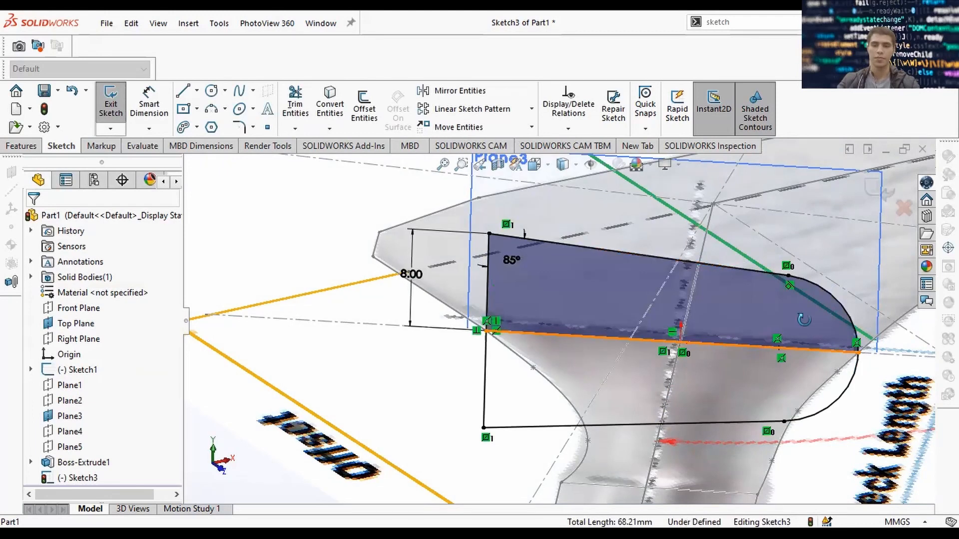
pyautogui.moveTo(804, 320)
pyautogui.mouseDown(button='middle')
pyautogui.moveTo(789, 319)
pyautogui.moveTo(831, 328)
pyautogui.moveTo(783, 346)
pyautogui.mouseUp(button='middle')
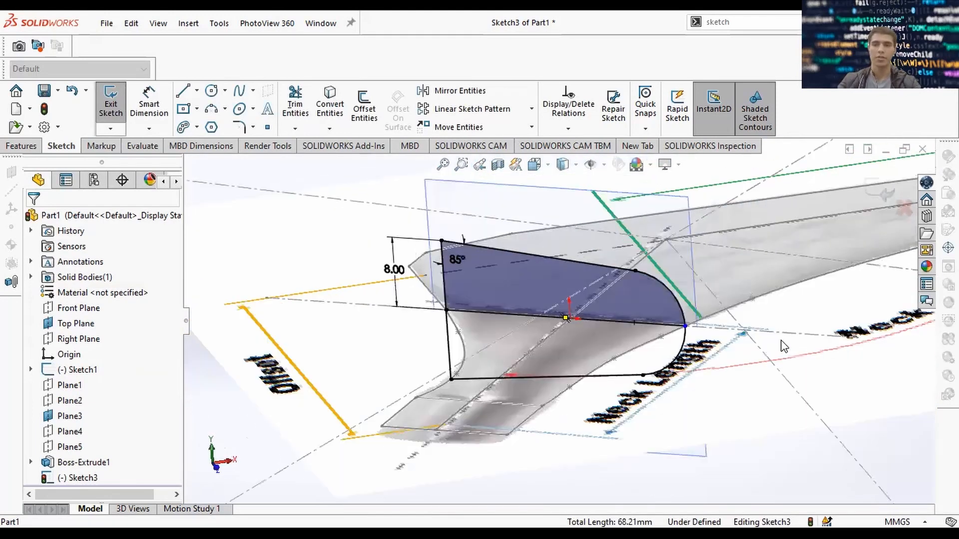
pyautogui.click(875, 197)
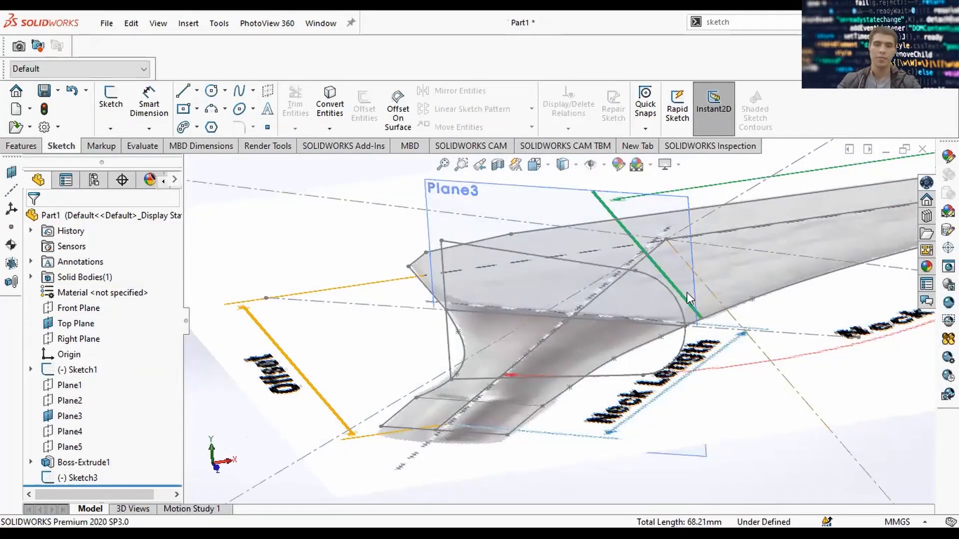
# Start a Loft using the mirrored closed-loop sketch and the adjacent end face of the extruded cylinder as profiles.
pyautogui.moveTo(687, 292)
pyautogui.mouseDown(button='middle')
pyautogui.moveTo(644, 331)
pyautogui.moveTo(648, 340)
pyautogui.mouseUp(button='middle')
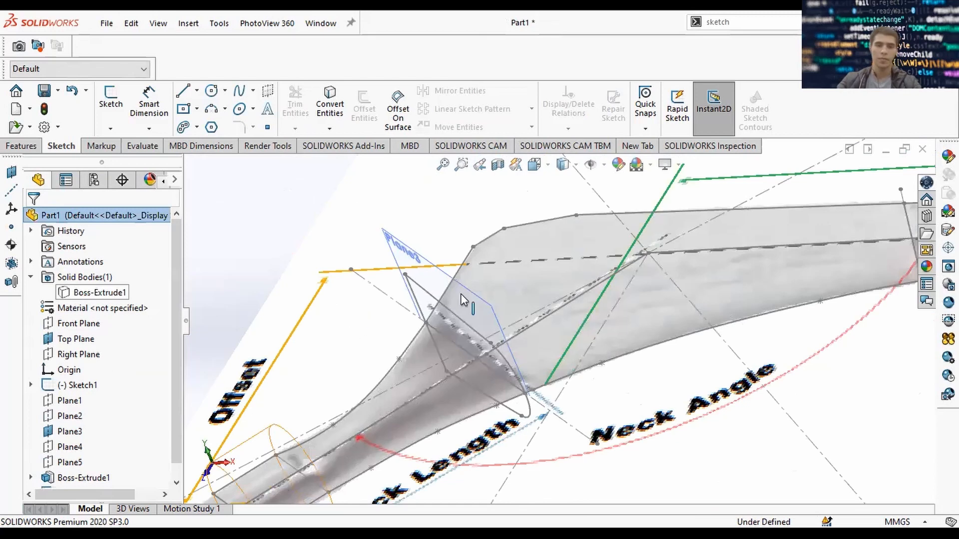
pyautogui.scroll(3, 468, 305)
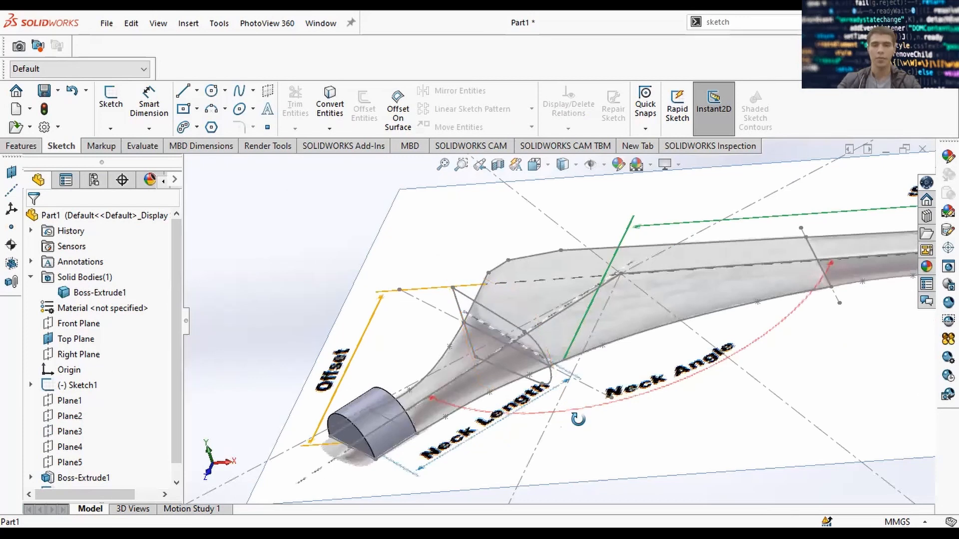
pyautogui.scroll(-2, 570, 392)
pyautogui.click(708, 22)
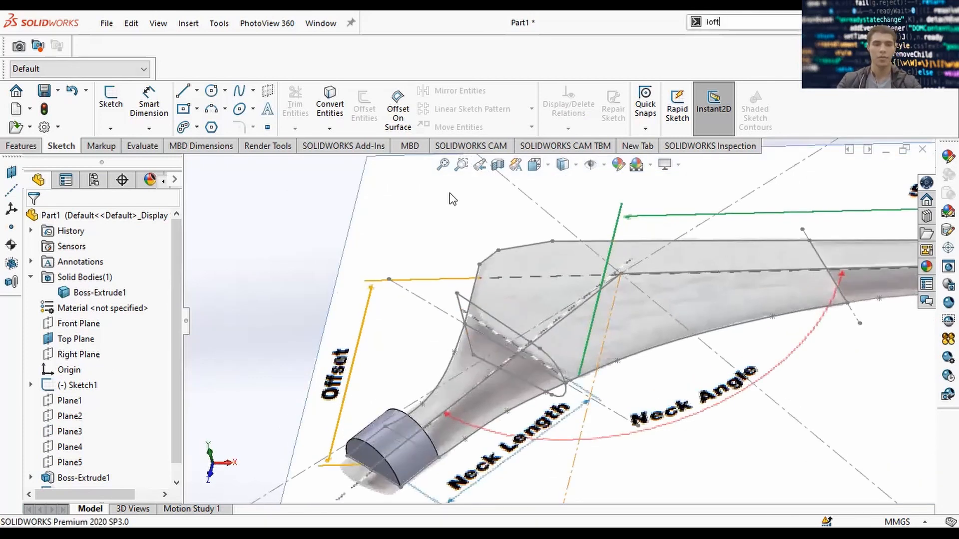
pyautogui.press('Return')
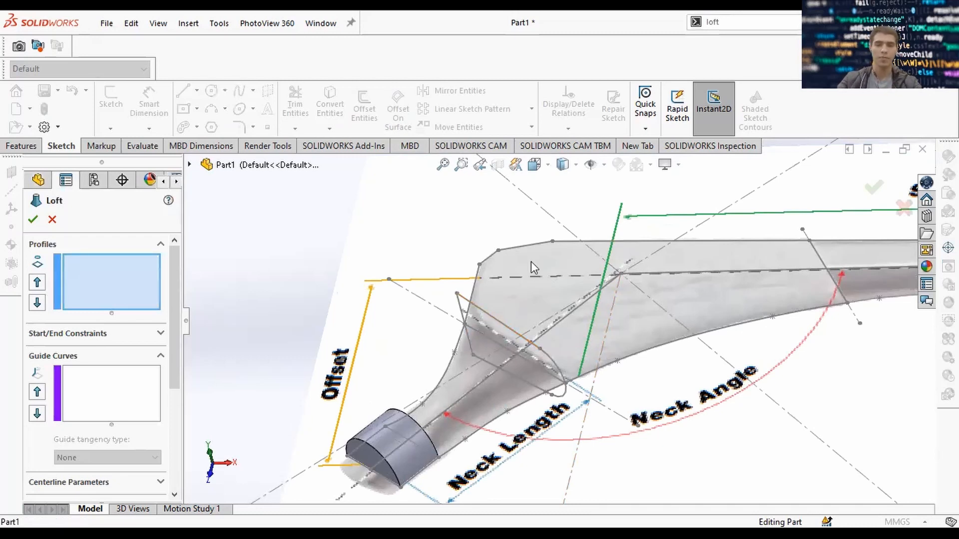
pyautogui.click(495, 330)
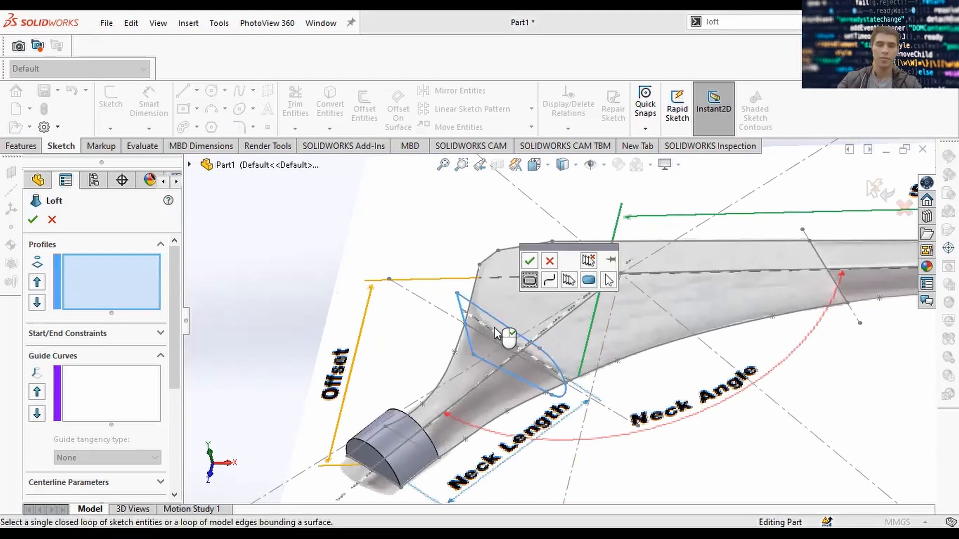
pyautogui.click(510, 328)
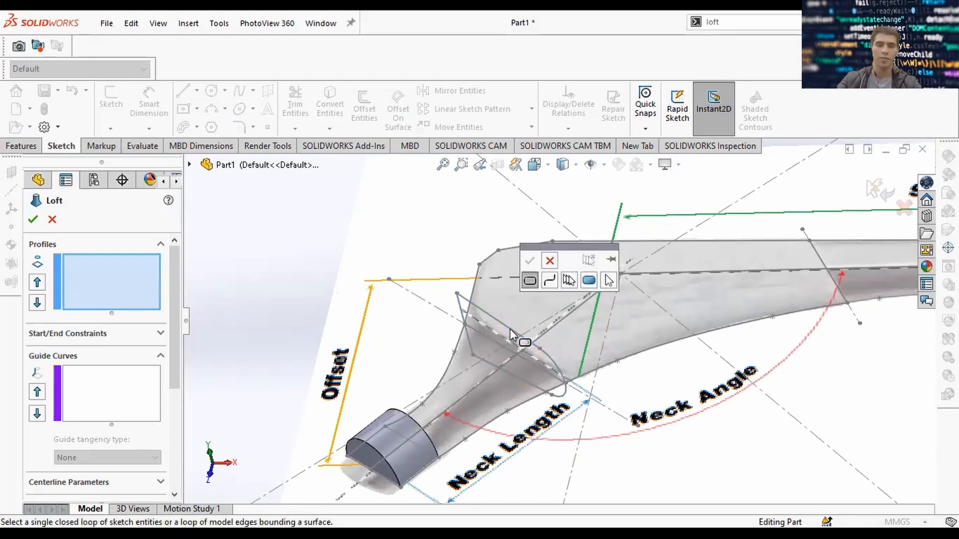
pyautogui.click(521, 294)
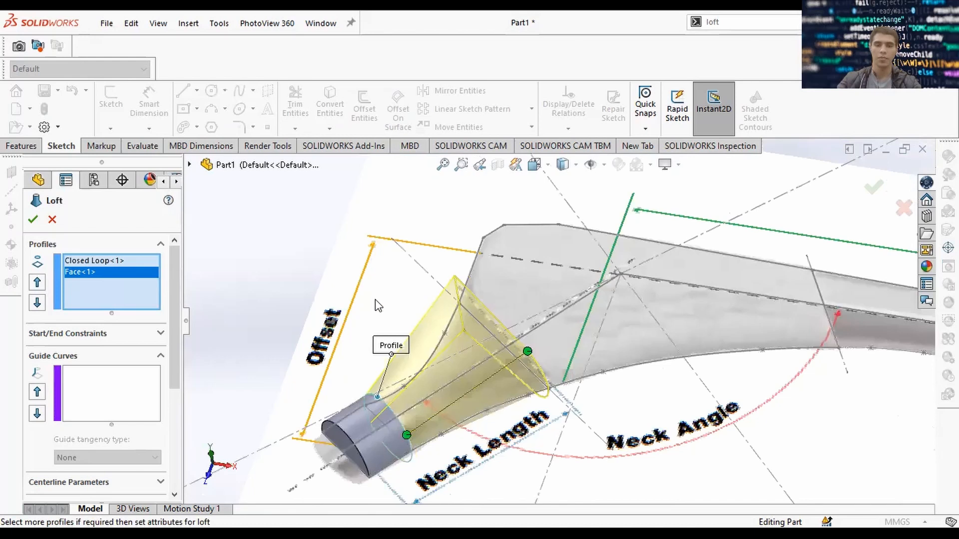
# Add the outline curve along the neck's lower, Neck Length side as the loft's first guide curve.
pyautogui.moveTo(386, 306); pyautogui.dragTo(419, 366, button='middle')
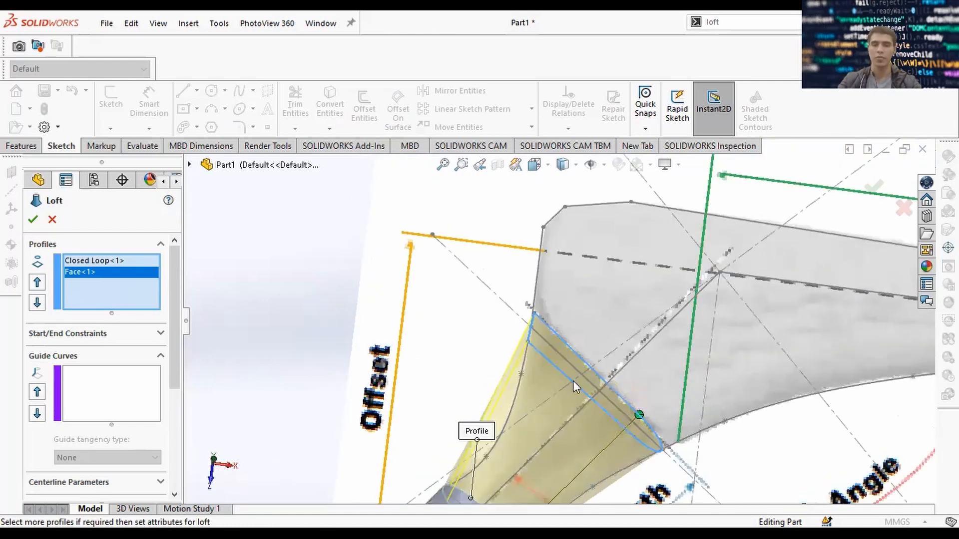
pyautogui.moveTo(573, 380); pyautogui.dragTo(579, 397, button='middle')
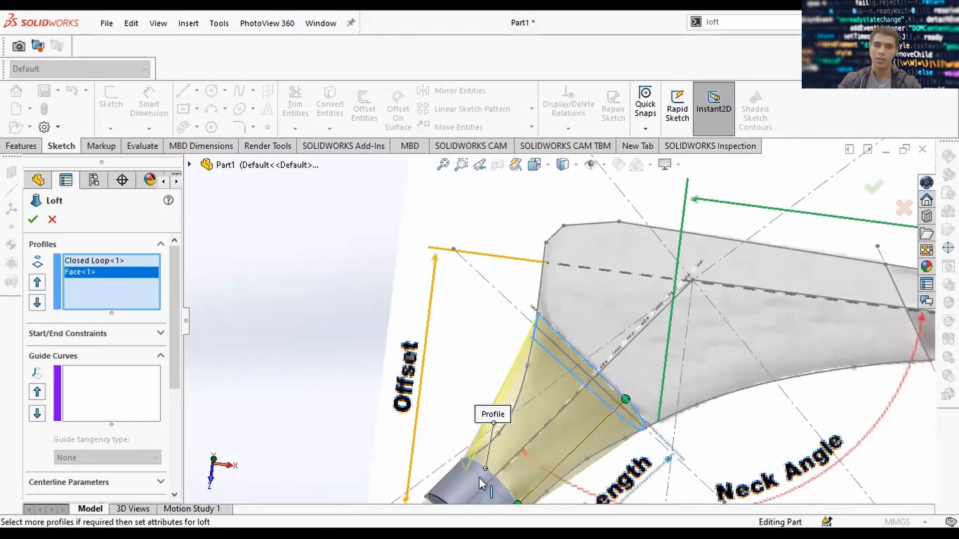
pyautogui.moveTo(448, 323); pyautogui.dragTo(446, 260, button='middle')
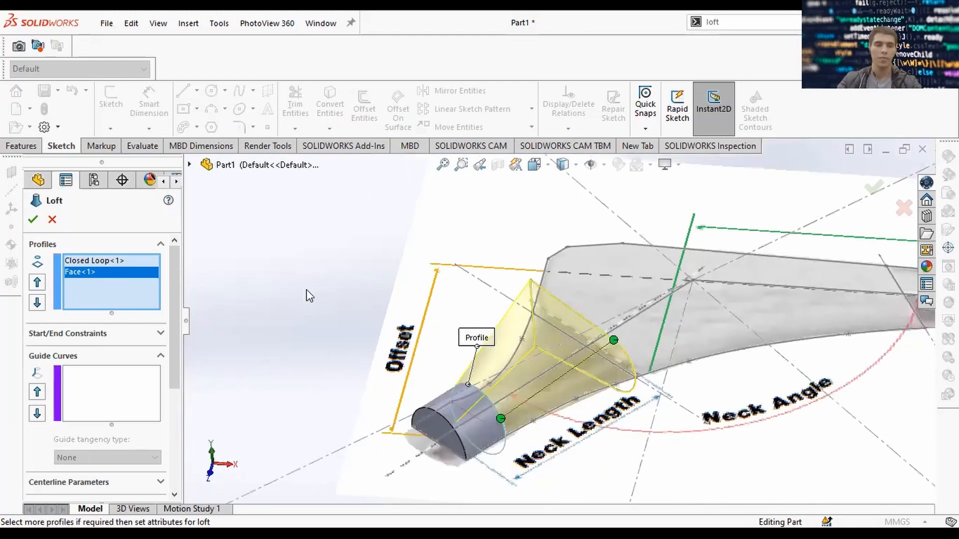
pyautogui.click(122, 380)
pyautogui.scroll(-2, 614, 430)
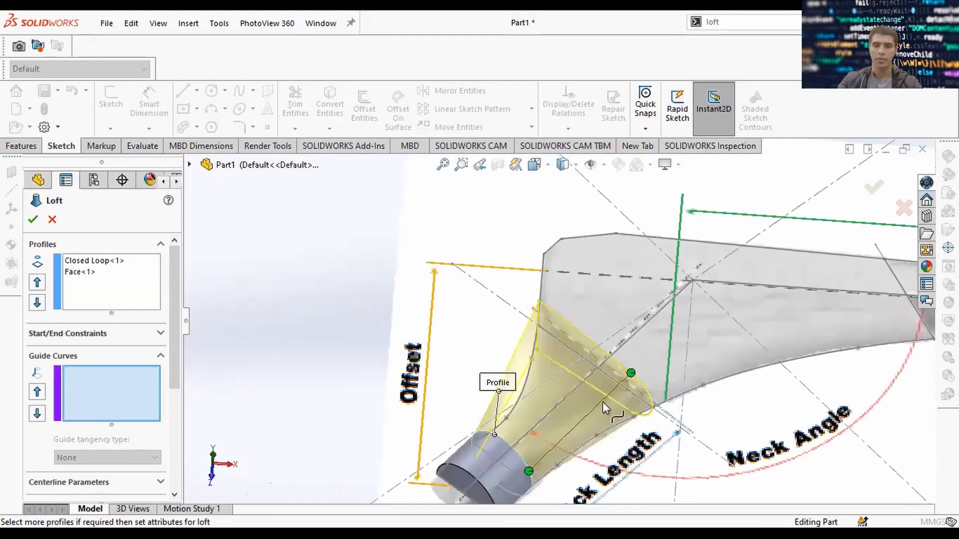
pyautogui.scroll(-2, 642, 397)
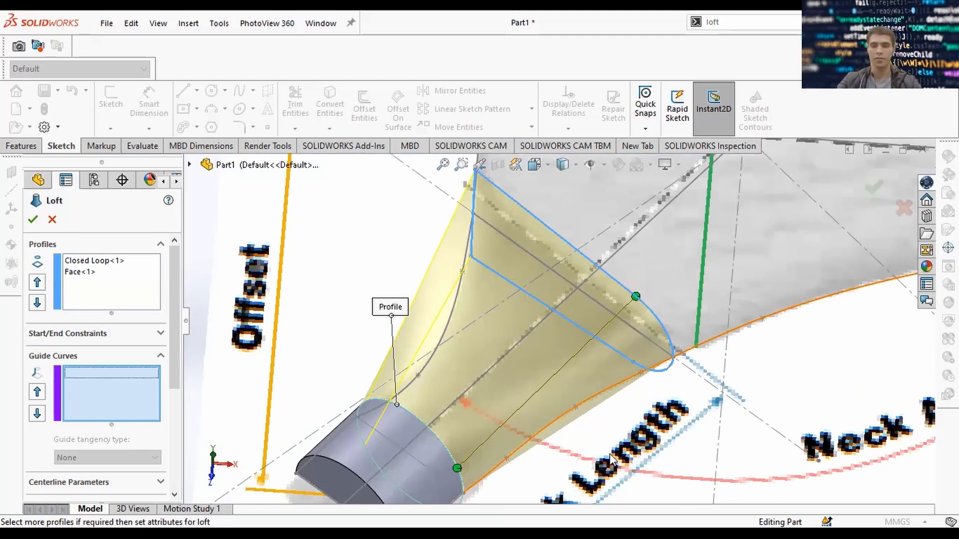
pyautogui.rightClick(614, 408)
pyautogui.scroll(2, 602, 426)
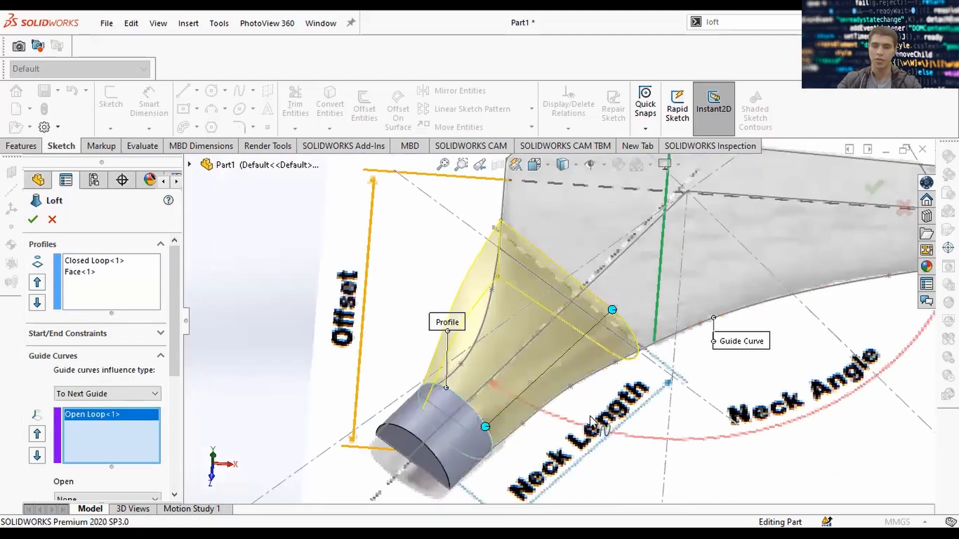
# Add the outline curve on the neck's Offset side as the second guide curve and create the loft with Merge result on.
pyautogui.scroll(-3, 594, 417)
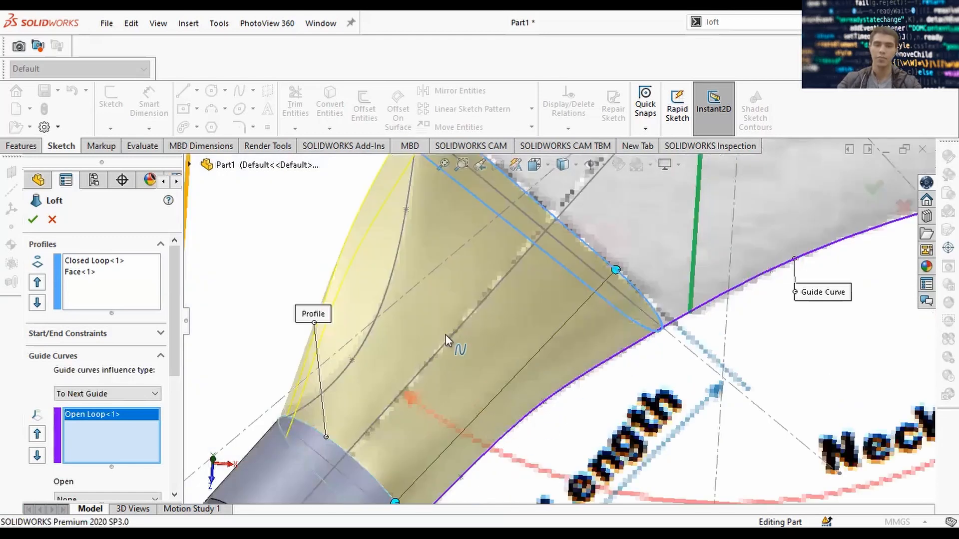
pyautogui.scroll(3, 446, 339)
pyautogui.scroll(-3, 465, 329)
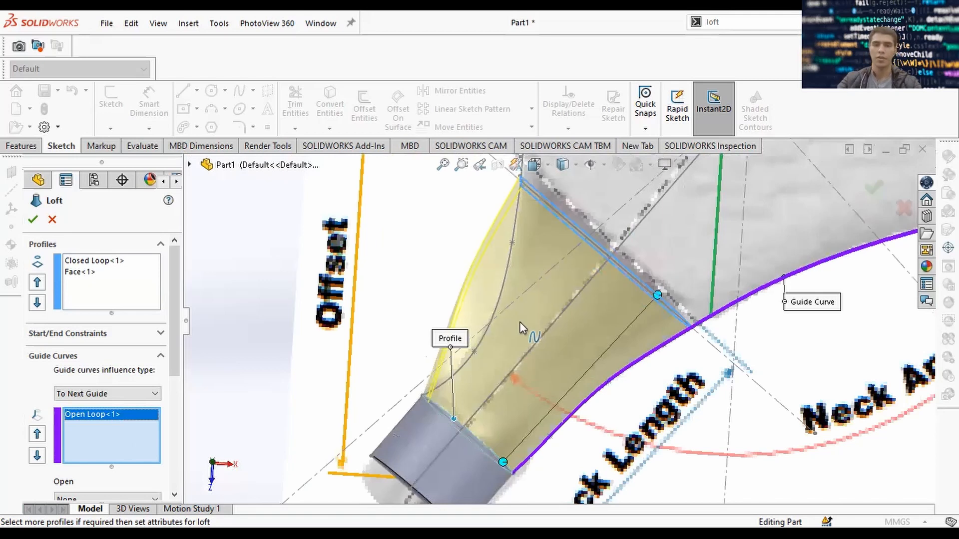
pyautogui.click(498, 303)
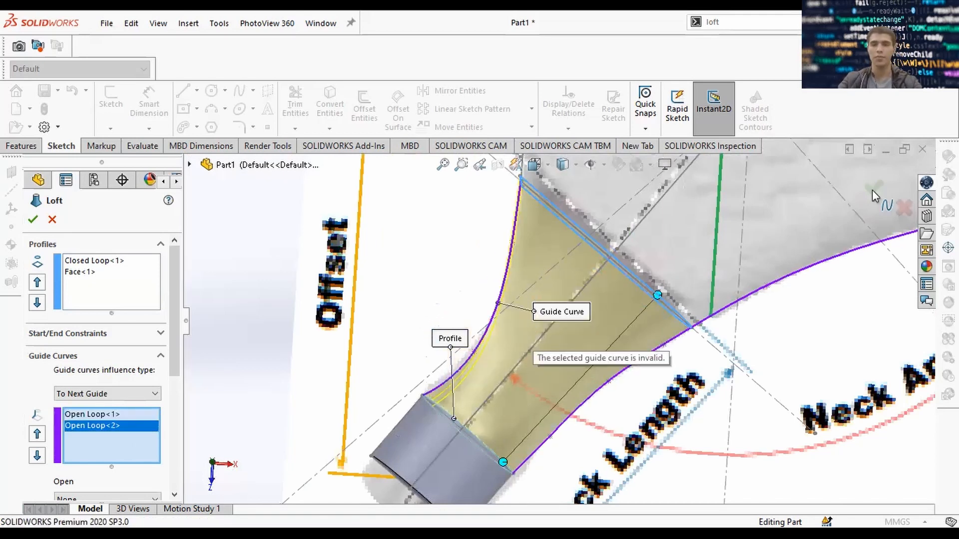
pyautogui.scroll(-5, 55, 393)
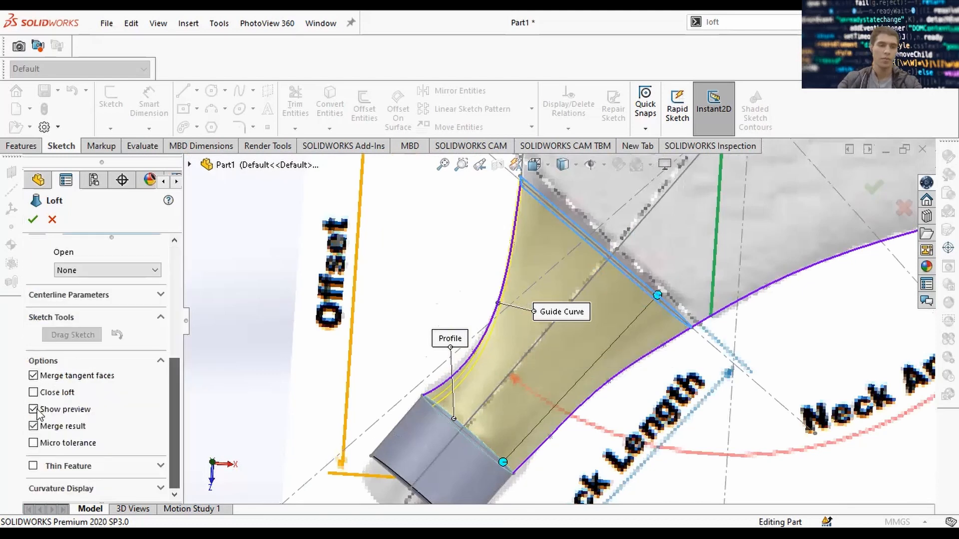
pyautogui.click(870, 188)
# Clear the selection and show Sketch1, the outline sketch under the loft feature.
pyautogui.moveTo(578, 354); pyautogui.dragTo(541, 224, button='middle')
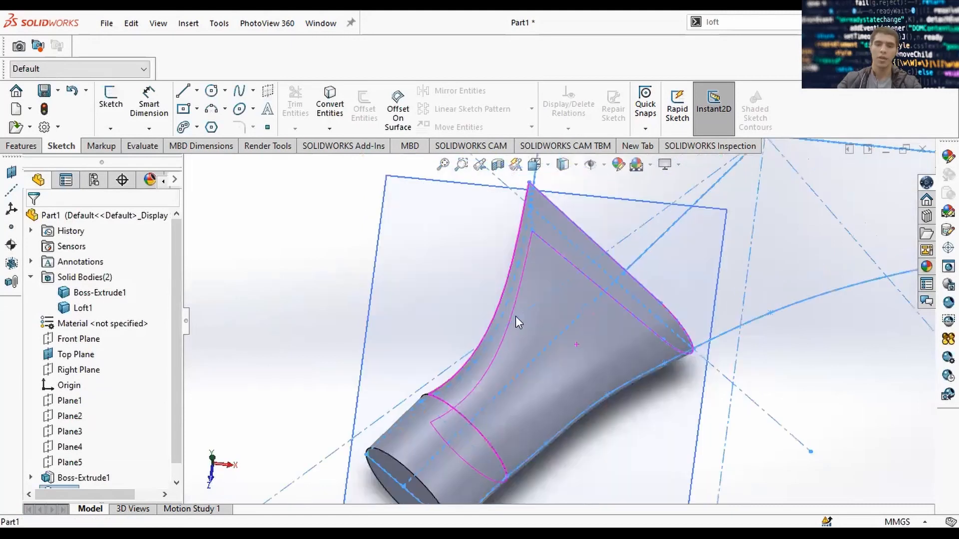
pyautogui.moveTo(515, 319); pyautogui.dragTo(491, 427, button='middle')
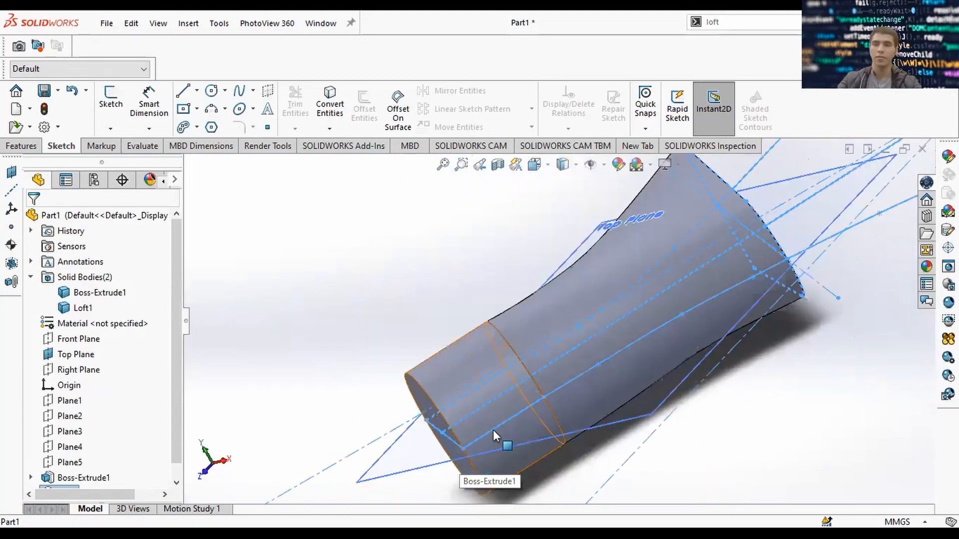
pyautogui.moveTo(633, 256); pyautogui.dragTo(632, 248, button='middle')
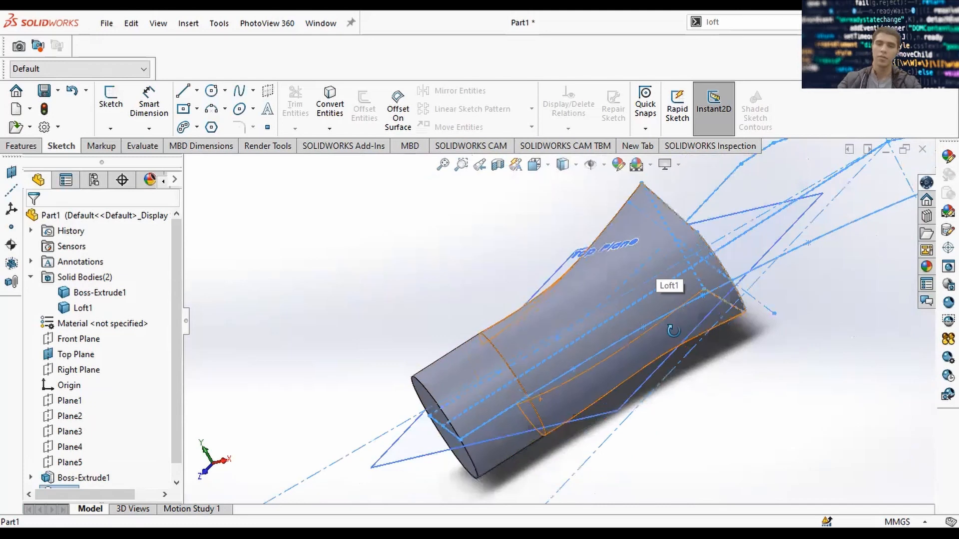
pyautogui.moveTo(673, 331); pyautogui.dragTo(518, 378, button='middle')
pyautogui.scroll(3, 668, 263)
pyautogui.scroll(2, 653, 275)
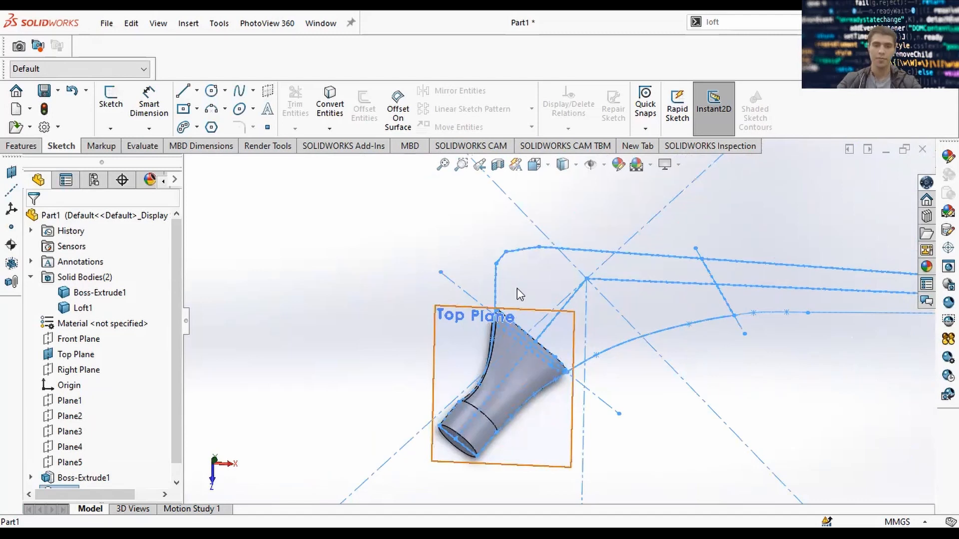
pyautogui.press('Escape')
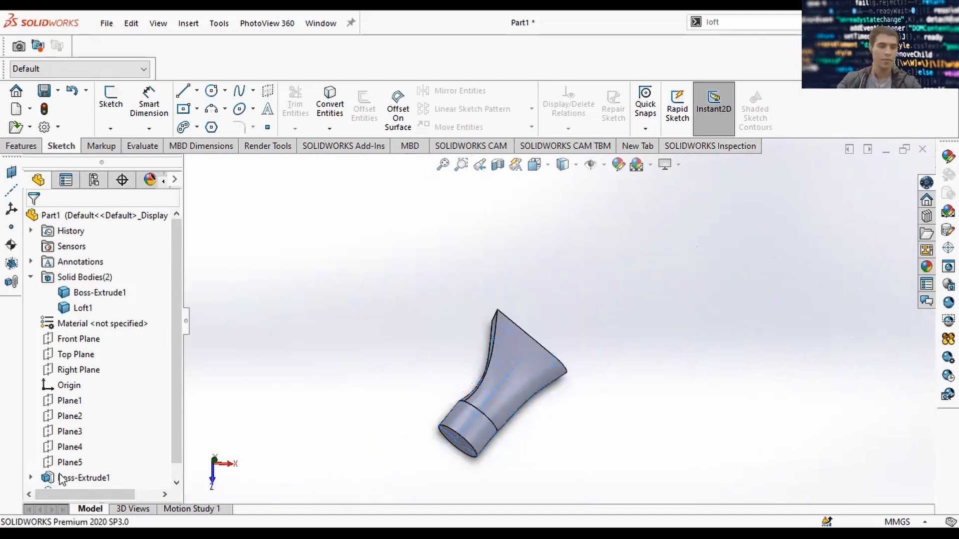
pyautogui.scroll(-1, 77, 479)
pyautogui.click(80, 478)
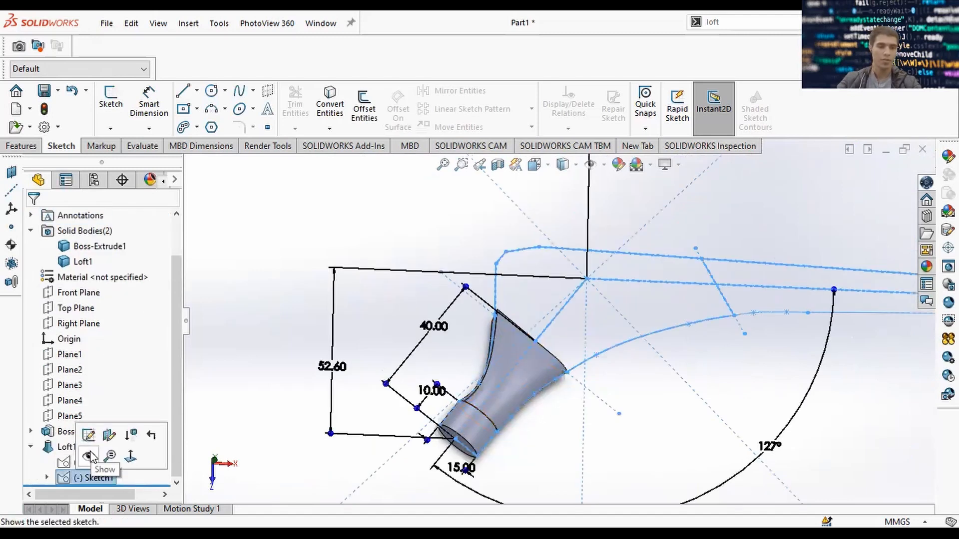
pyautogui.click(90, 454)
# View Plane4, the plane crossing the stem at the slanted sketch line, face-on and make it visible.
pyautogui.moveTo(664, 452)
pyautogui.mouseDown(button='middle')
pyautogui.moveTo(608, 322)
pyautogui.moveTo(623, 362)
pyautogui.moveTo(549, 333)
pyautogui.moveTo(540, 369)
pyautogui.moveTo(567, 334)
pyautogui.mouseUp(button='middle')
pyautogui.scroll(-2, 660, 302)
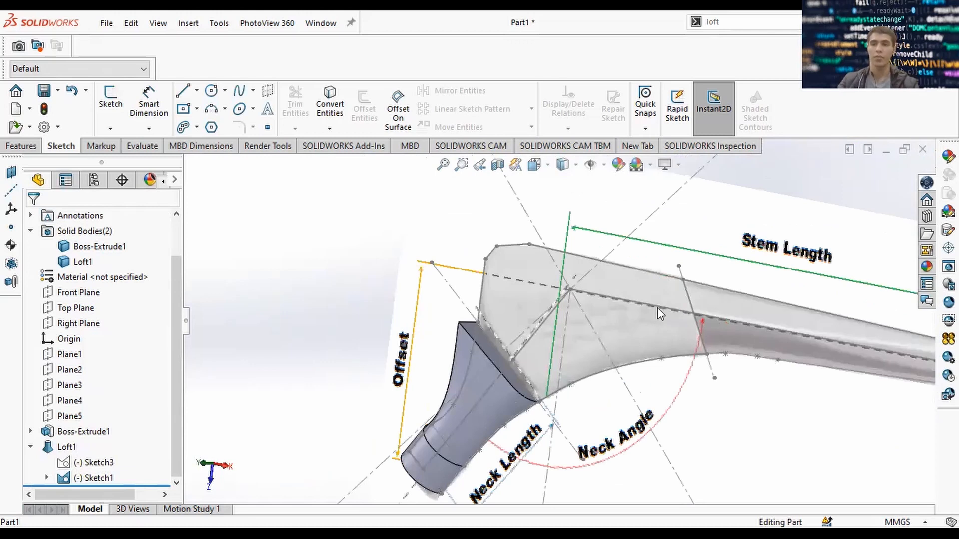
pyautogui.moveTo(658, 307); pyautogui.dragTo(668, 311, button='middle')
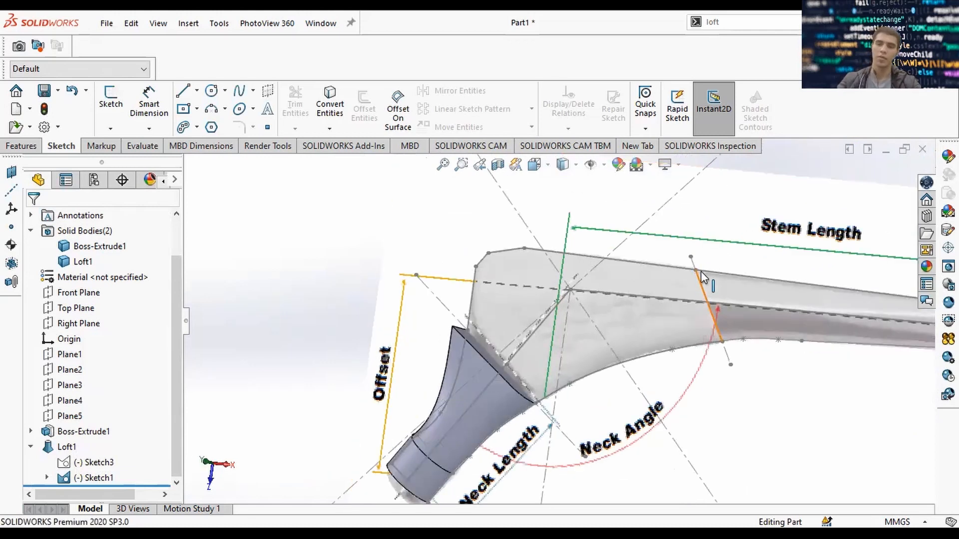
pyautogui.moveTo(702, 272); pyautogui.dragTo(700, 265, button='middle')
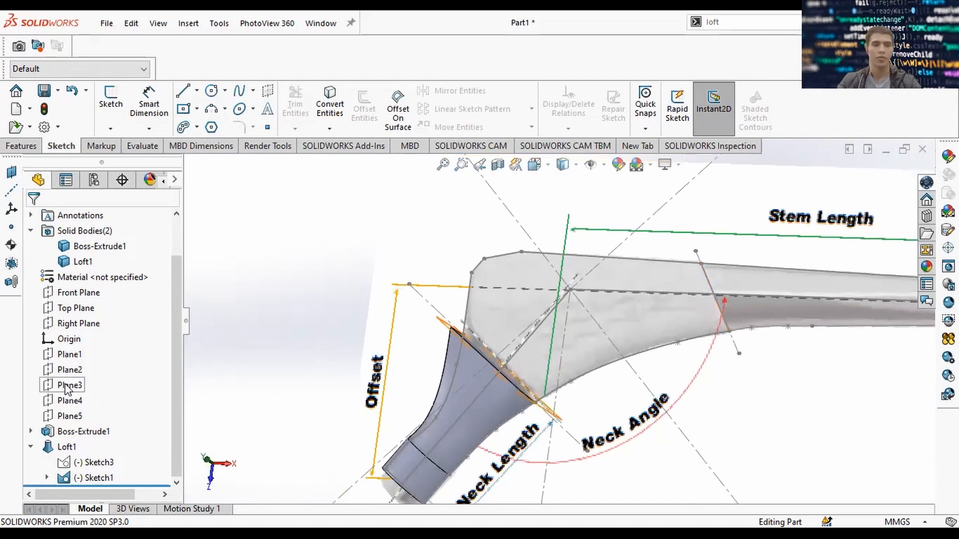
pyautogui.click(70, 401)
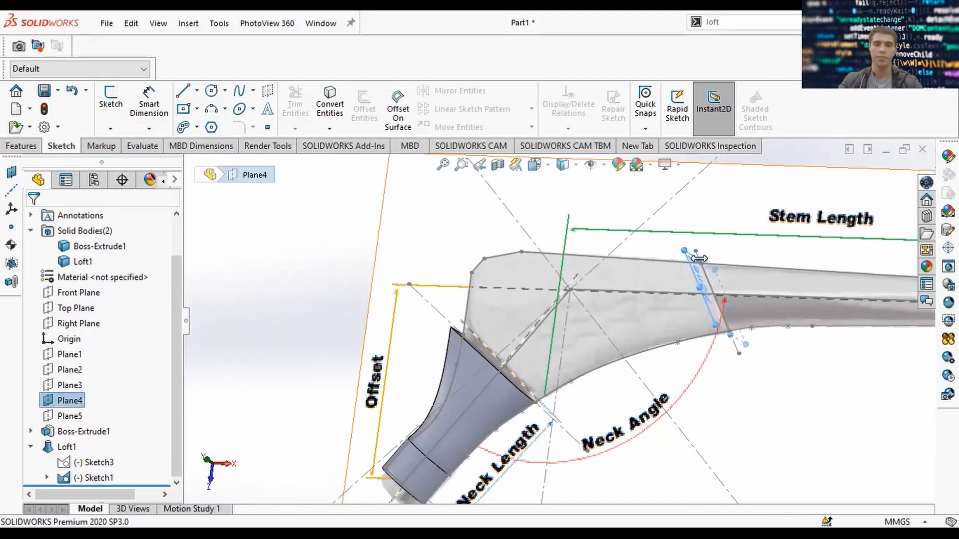
pyautogui.scroll(-1, 706, 266)
pyautogui.moveTo(706, 267); pyautogui.dragTo(655, 373, button='middle')
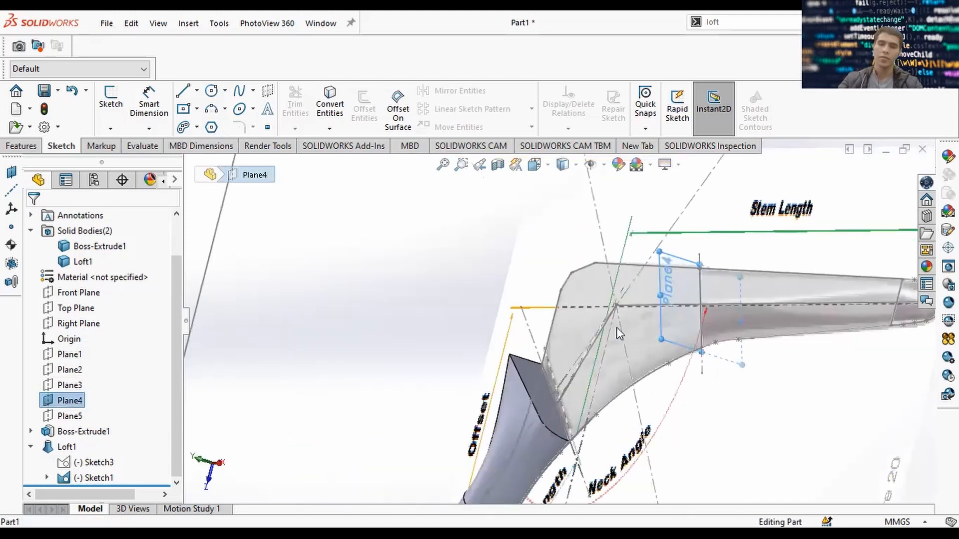
pyautogui.hotkey('ctrl', '8')
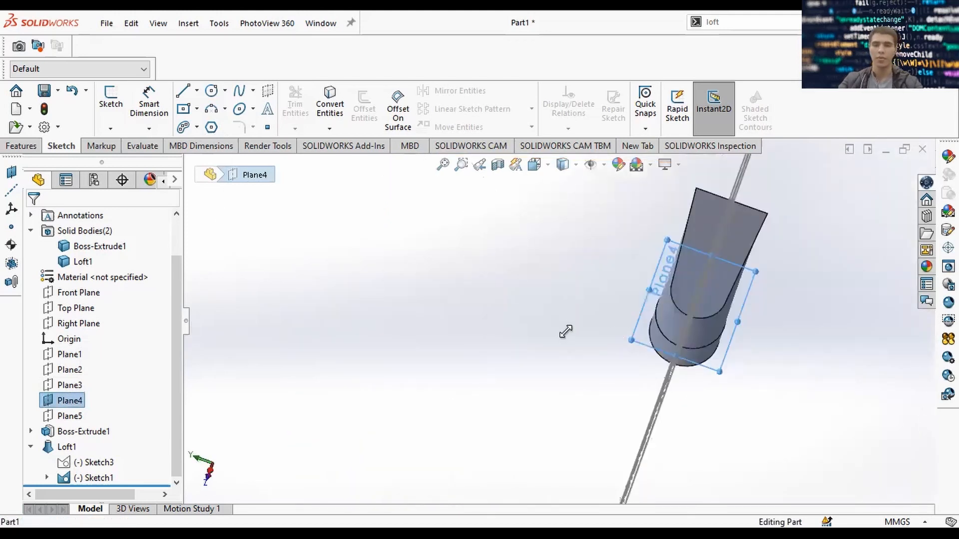
pyautogui.scroll(-2, 572, 307)
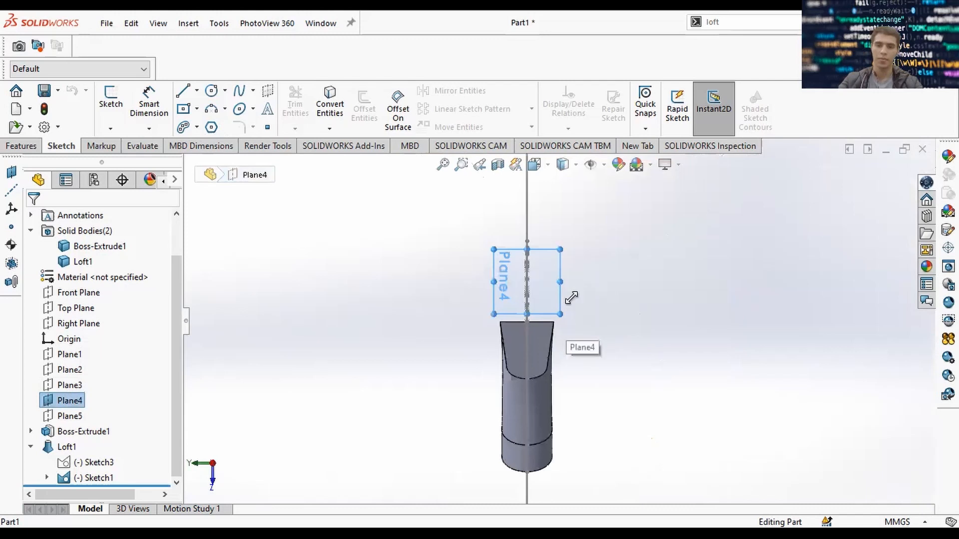
pyautogui.rightClick(571, 297)
# Roll the view about a quarter turn with the roll command and tilt it so Plane4 and the stem outline are both visible.
pyautogui.click(714, 22)
pyautogui.write('r')
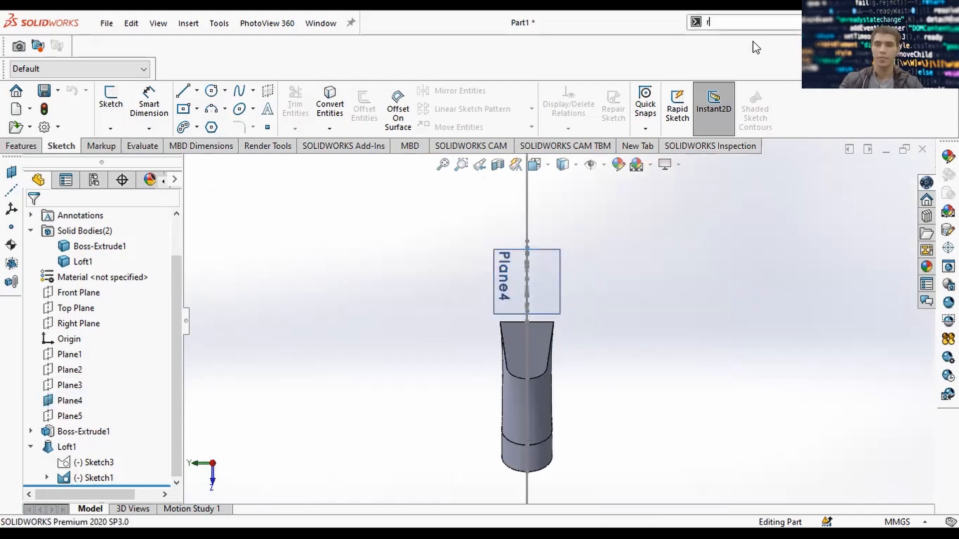
pyautogui.write('oll')
pyautogui.press('Return')
pyautogui.moveTo(374, 325); pyautogui.dragTo(529, 279)
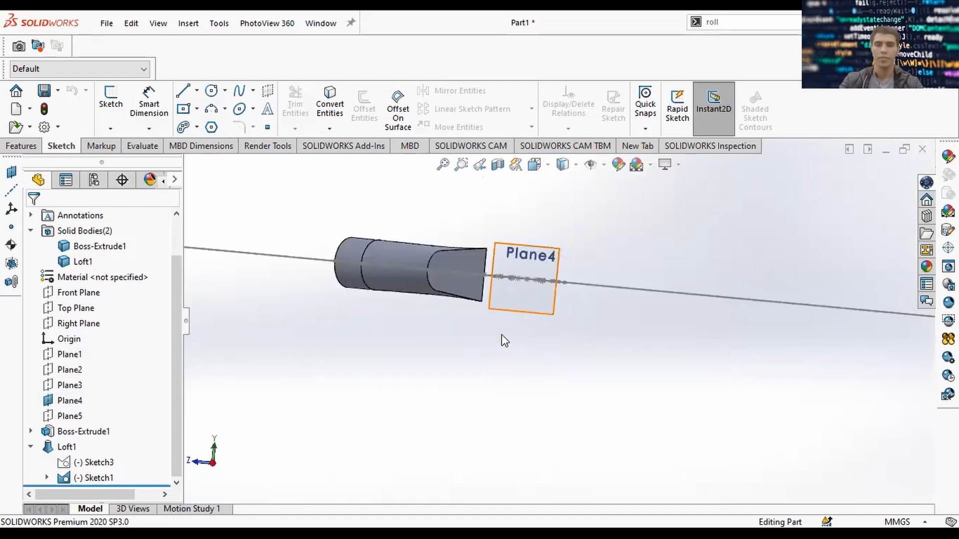
pyautogui.moveTo(568, 306)
pyautogui.mouseDown(button='middle')
pyautogui.moveTo(568, 331)
pyautogui.moveTo(507, 364)
pyautogui.mouseUp(button='middle')
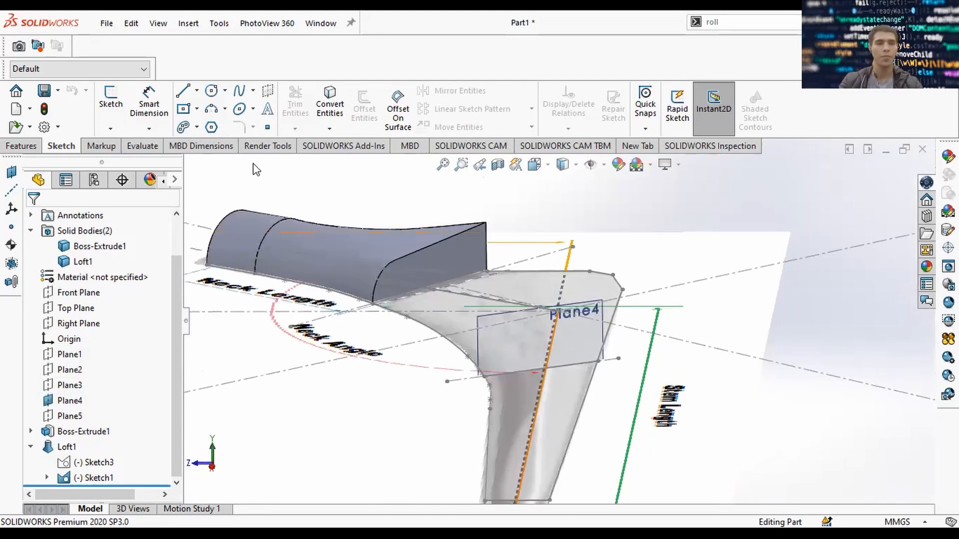
# Sketch an ellipse on Plane4, centred on the slanted cross line and reaching the outline, with semi-axes about 10 mm and 6 mm.
pyautogui.click(239, 109)
pyautogui.click(549, 363)
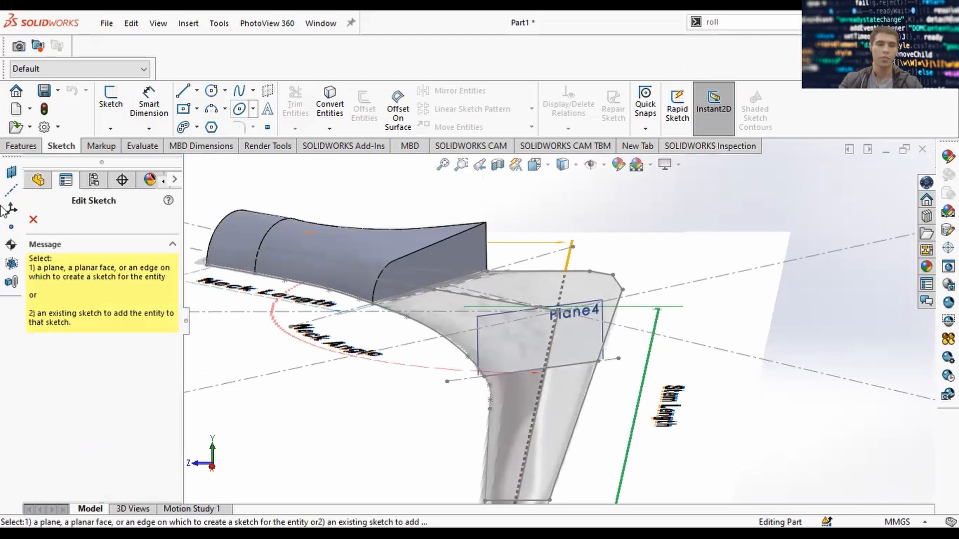
pyautogui.click(519, 301)
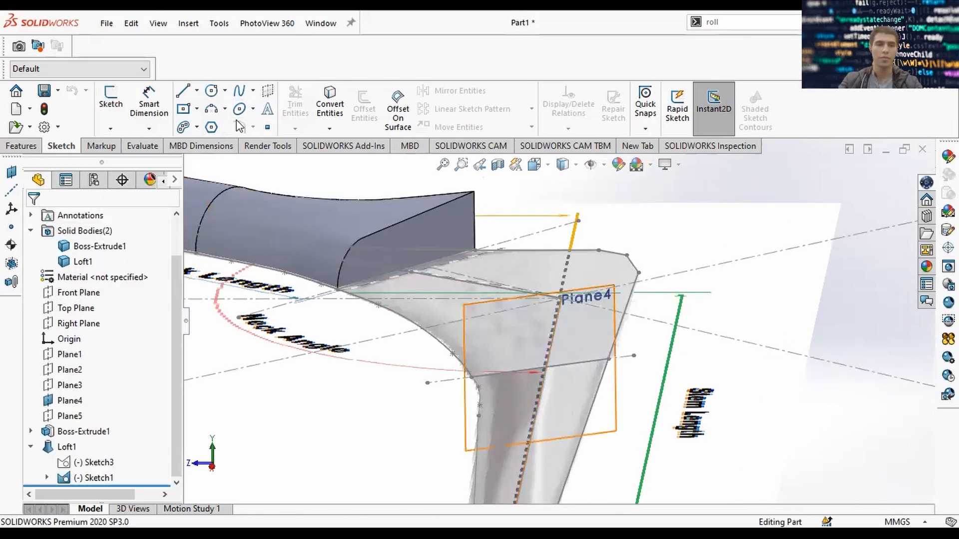
pyautogui.click(240, 109)
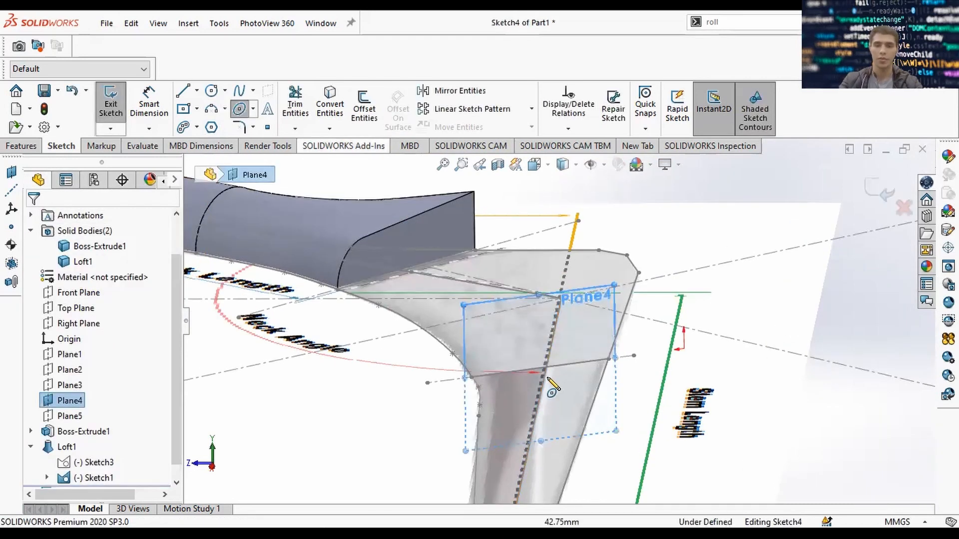
pyautogui.scroll(-3, 540, 372)
pyautogui.click(542, 366)
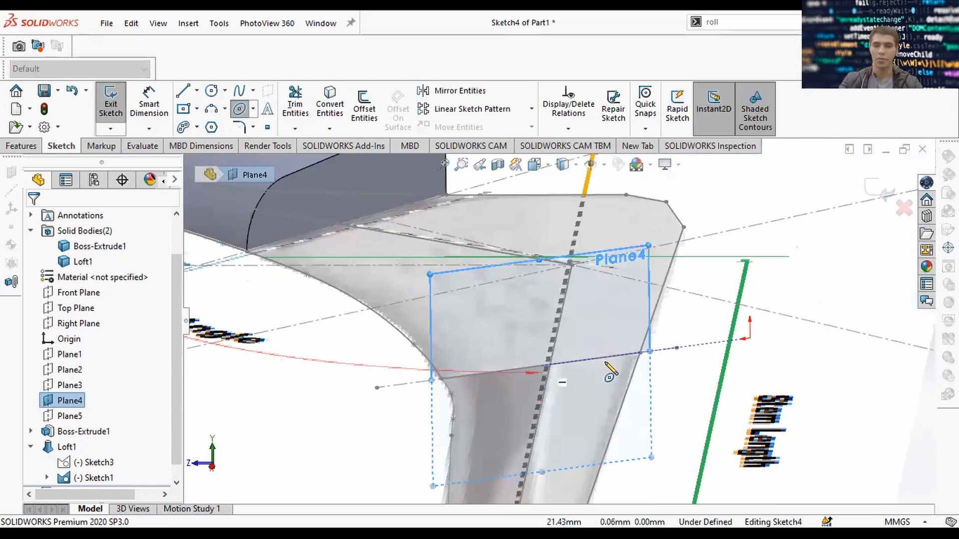
pyautogui.click(640, 353)
pyautogui.click(547, 313)
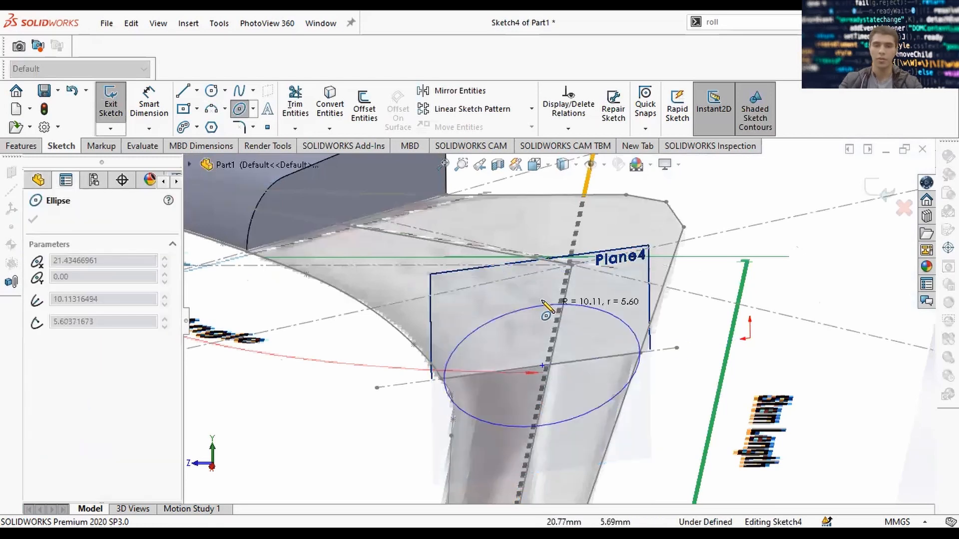
pyautogui.click(649, 359)
pyautogui.press('Escape')
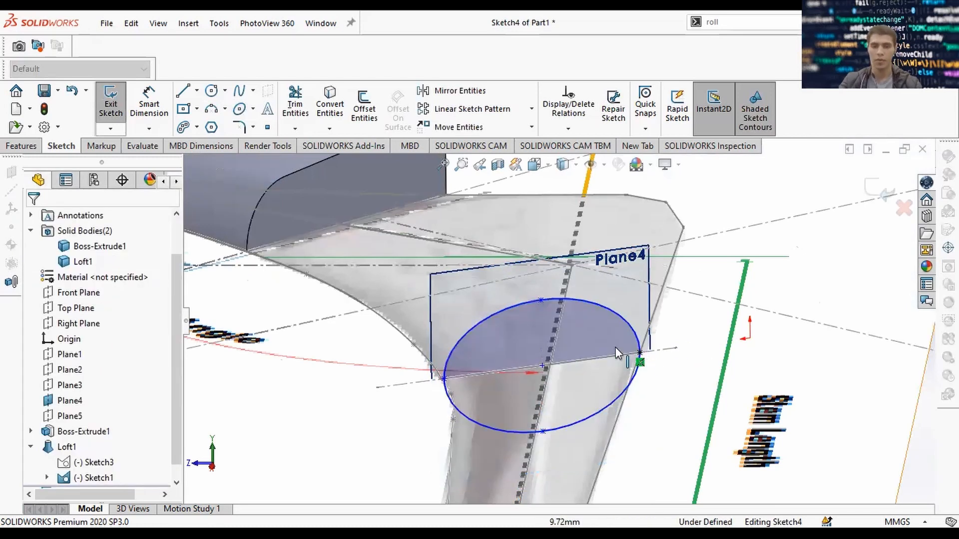
# Make the ellipse's centre point coincident with the slanted cross line of the outline sketch.
pyautogui.scroll(-5, 617, 353)
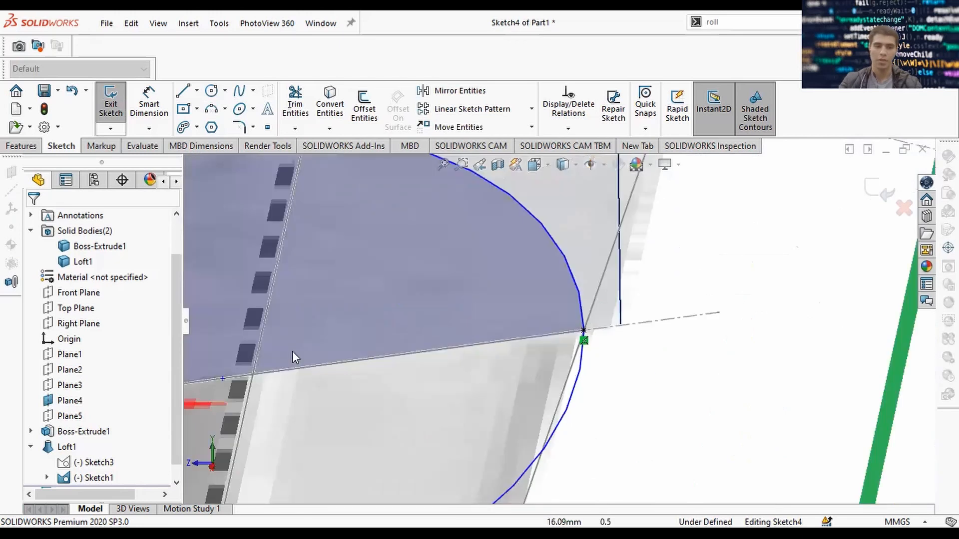
pyautogui.click(263, 374)
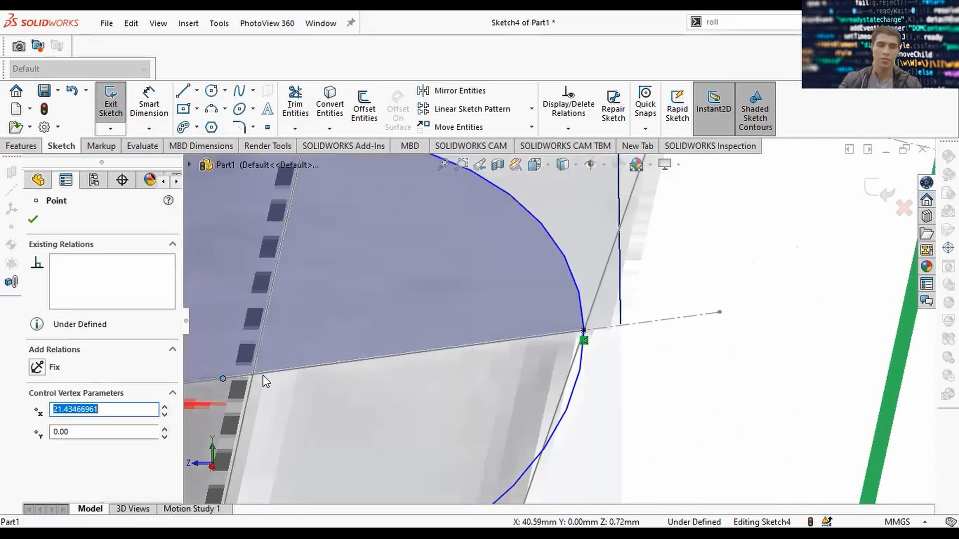
pyautogui.press('Escape')
pyautogui.click(224, 379)
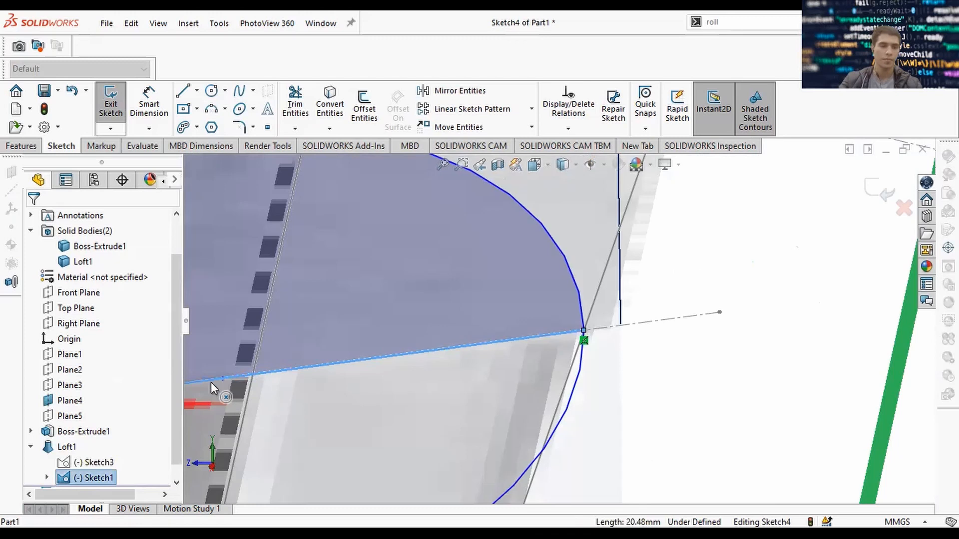
pyautogui.keyDown('ctrl'); pyautogui.click(210, 381); pyautogui.keyUp('ctrl')
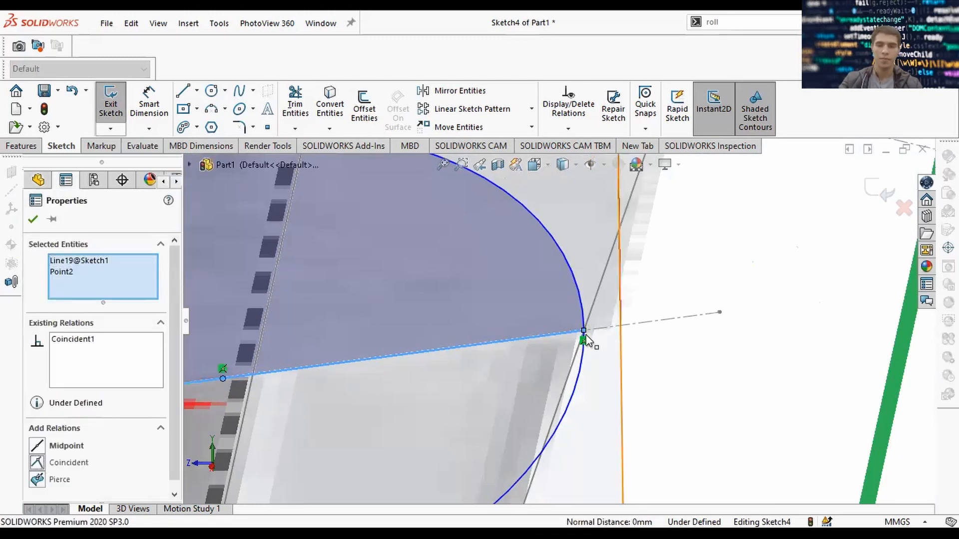
pyautogui.press('Escape')
# Make the ellipse's major-axis end point on the Stem Length side coincident with the straight stem outline line.
pyautogui.scroll(-4, 593, 340)
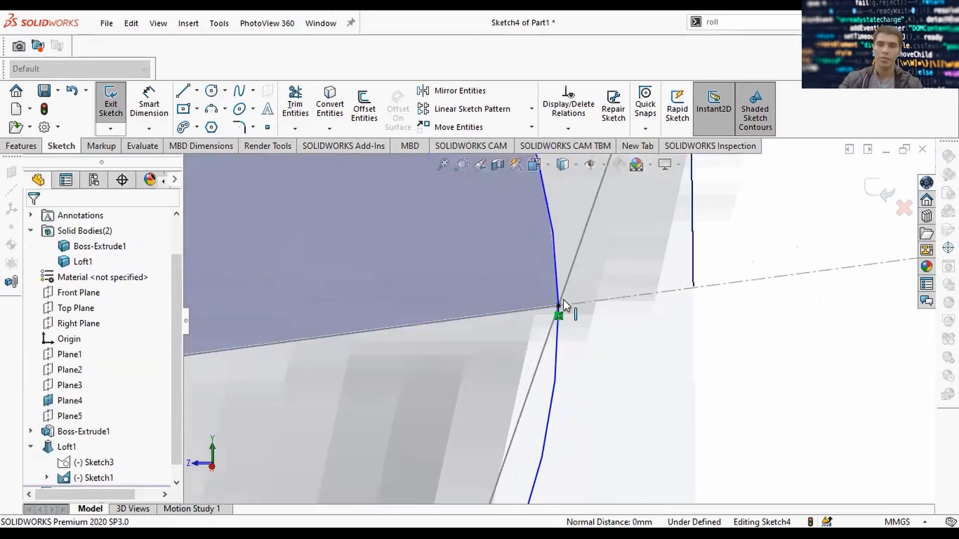
pyautogui.click(558, 306)
pyautogui.keyDown('ctrl'); pyautogui.click(562, 299); pyautogui.keyUp('ctrl')
pyautogui.click(57, 462)
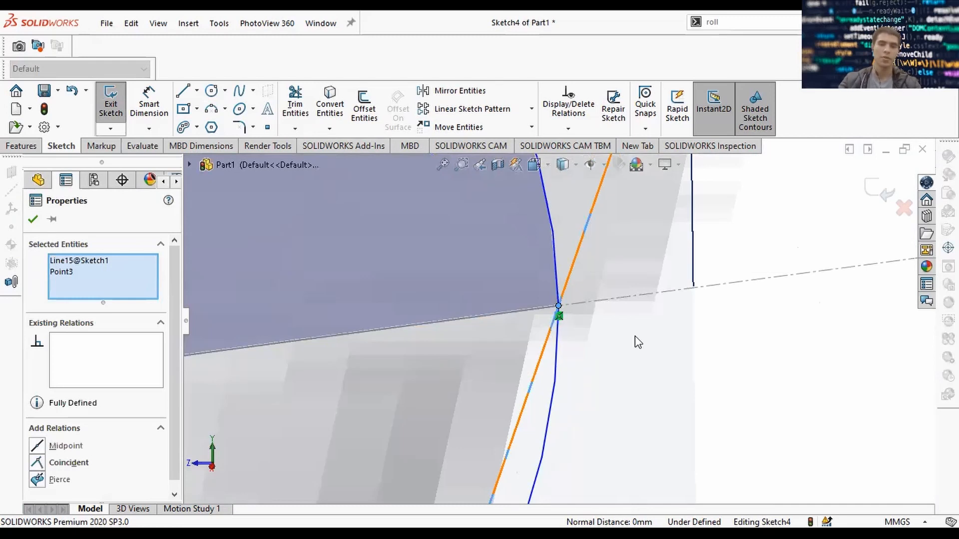
pyautogui.press('Escape')
# Make the ellipse's opposite major-axis end point coincident with the outline point on the Neck Angle side and exit the sketch.
pyautogui.scroll(3, 372, 348)
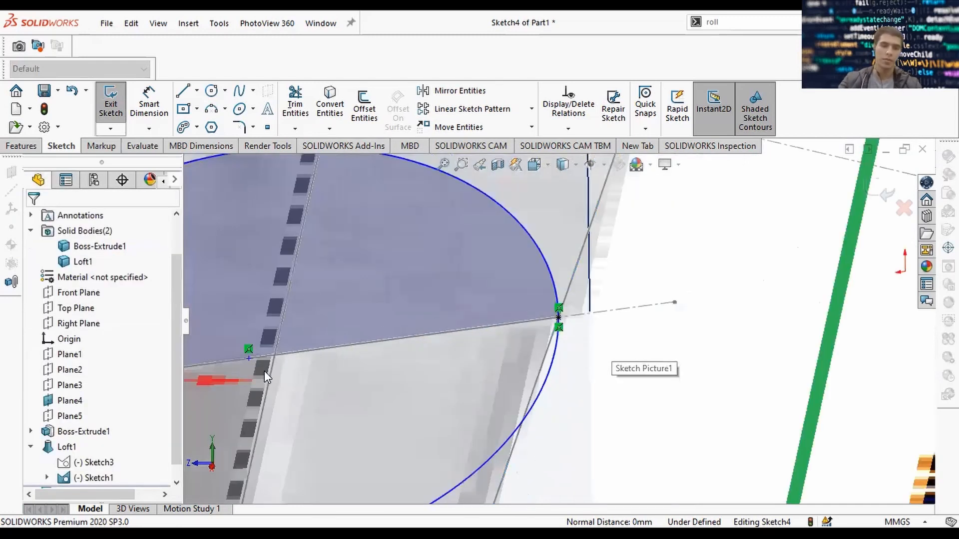
pyautogui.scroll(-5, 288, 340)
pyautogui.click(262, 346)
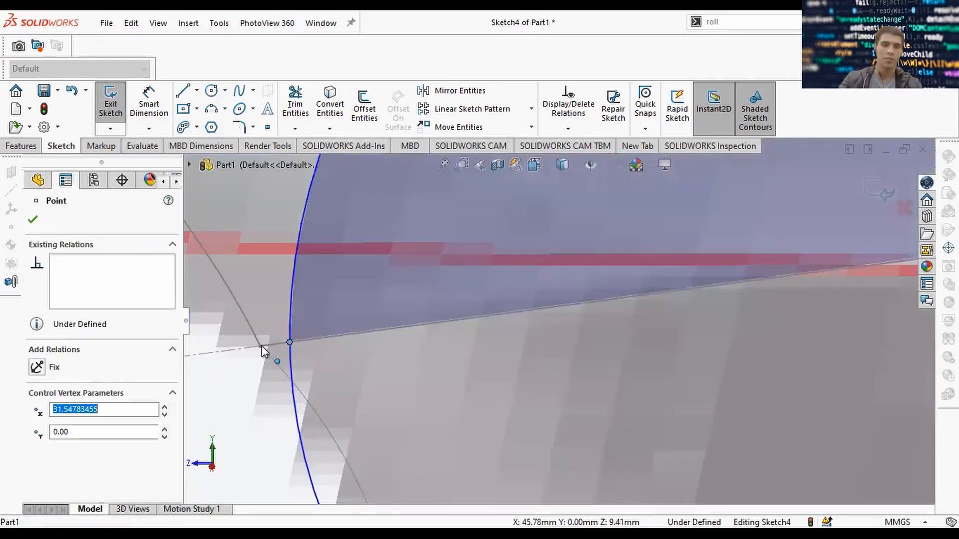
pyautogui.keyDown('ctrl'); pyautogui.click(262, 346); pyautogui.keyUp('ctrl')
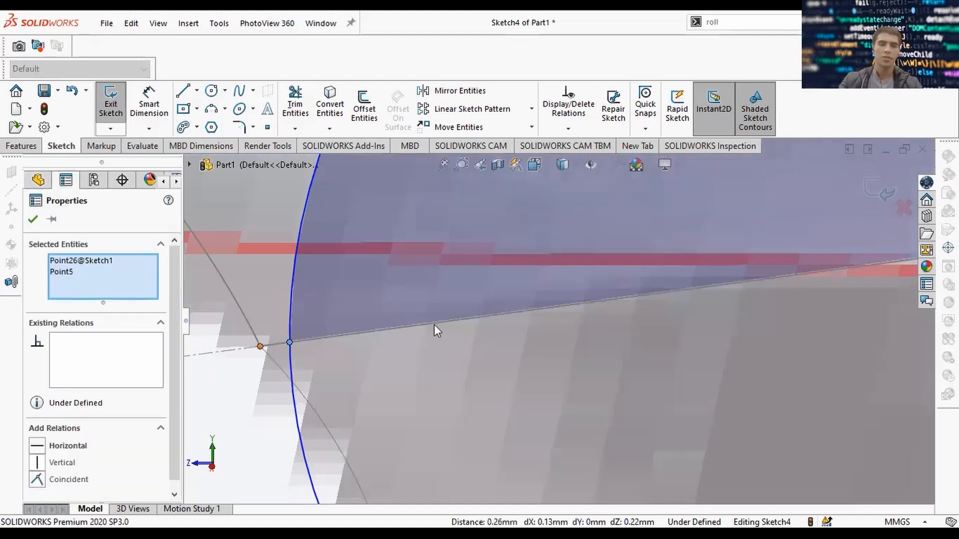
pyautogui.scroll(5, 636, 301)
pyautogui.press('Escape')
pyautogui.scroll(3, 562, 320)
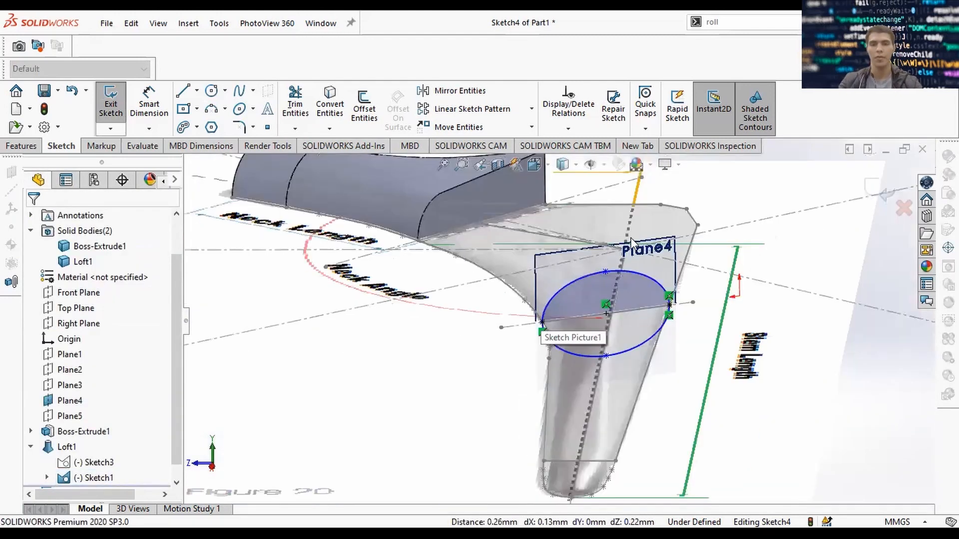
pyautogui.click(877, 190)
# Start an Extruded Boss/Base from the outline sketch, Sketch1.
pyautogui.moveTo(553, 338); pyautogui.dragTo(379, 240, button='middle')
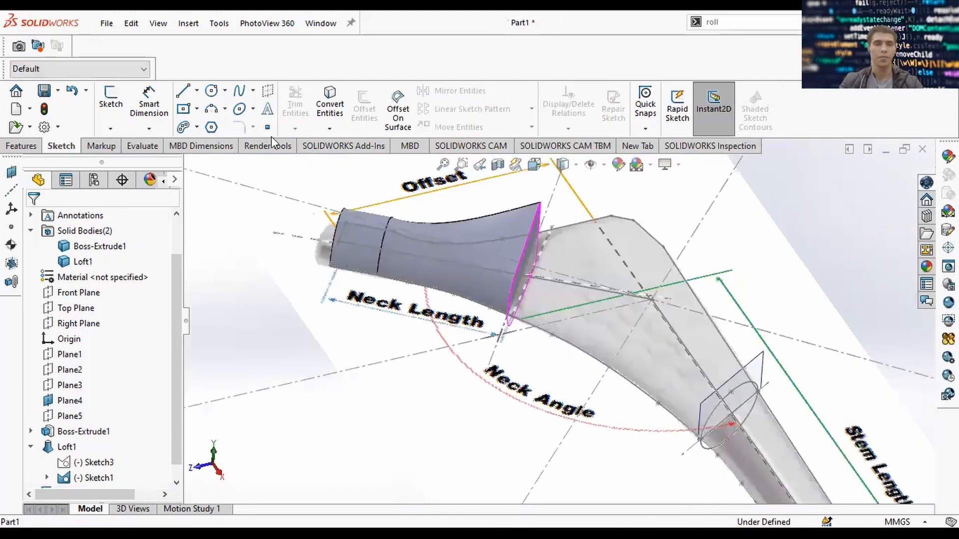
pyautogui.click(117, 103)
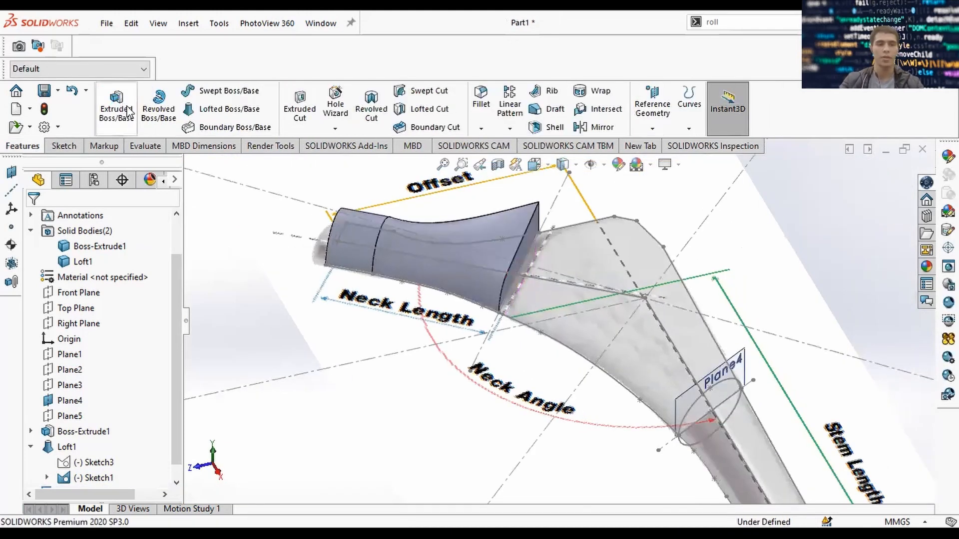
pyautogui.click(39, 227)
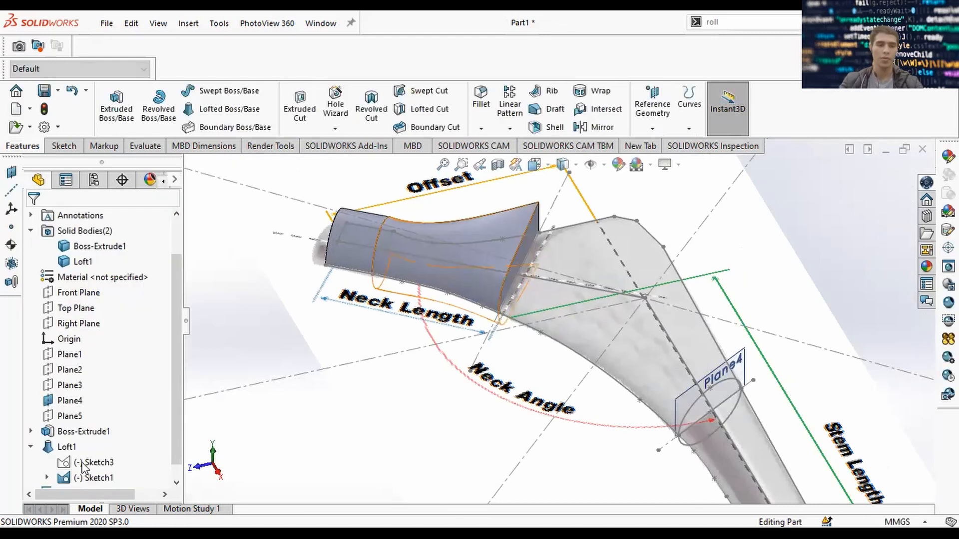
pyautogui.scroll(-1, 77, 469)
pyautogui.click(64, 463)
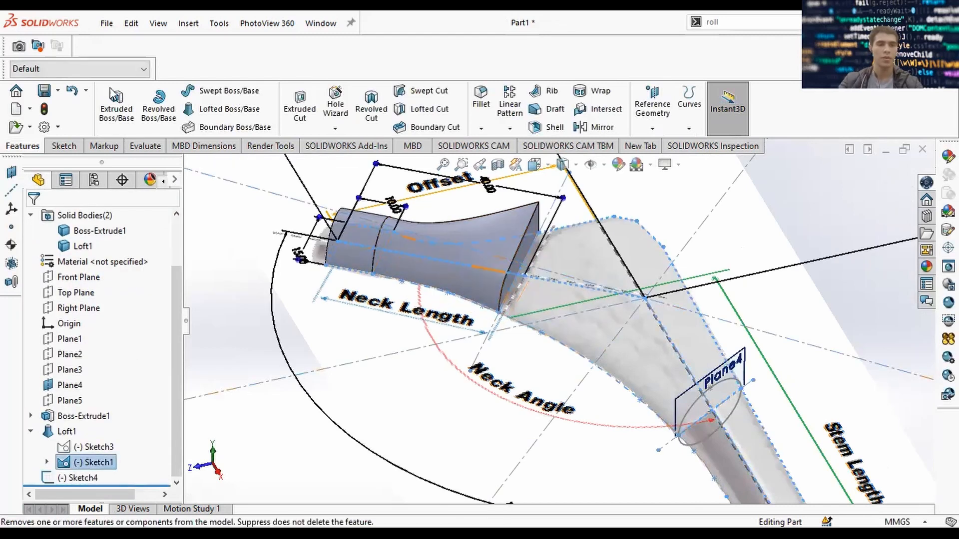
pyautogui.click(116, 106)
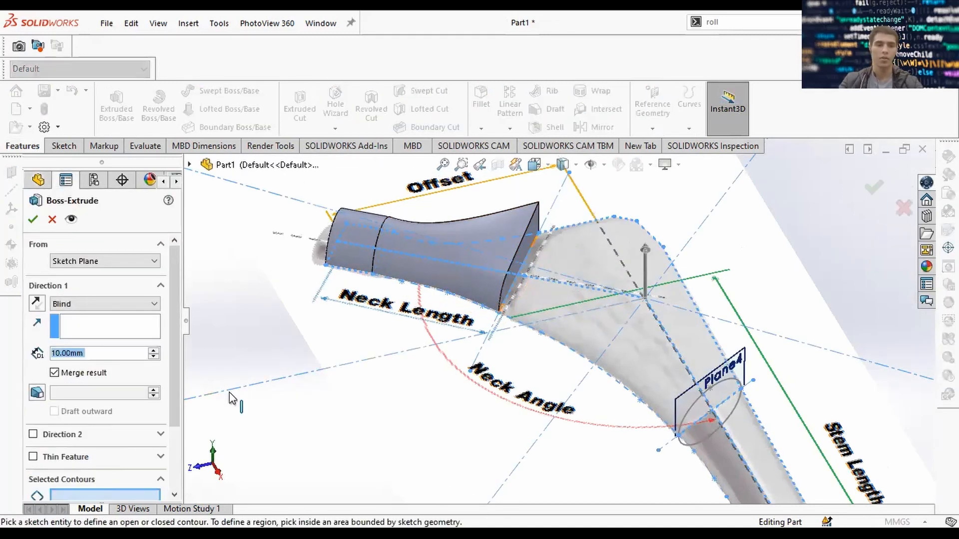
# Select only the Sketch1 outline region on the Offset side of the centre line as the extrusion contour.
pyautogui.scroll(-3, 172, 430)
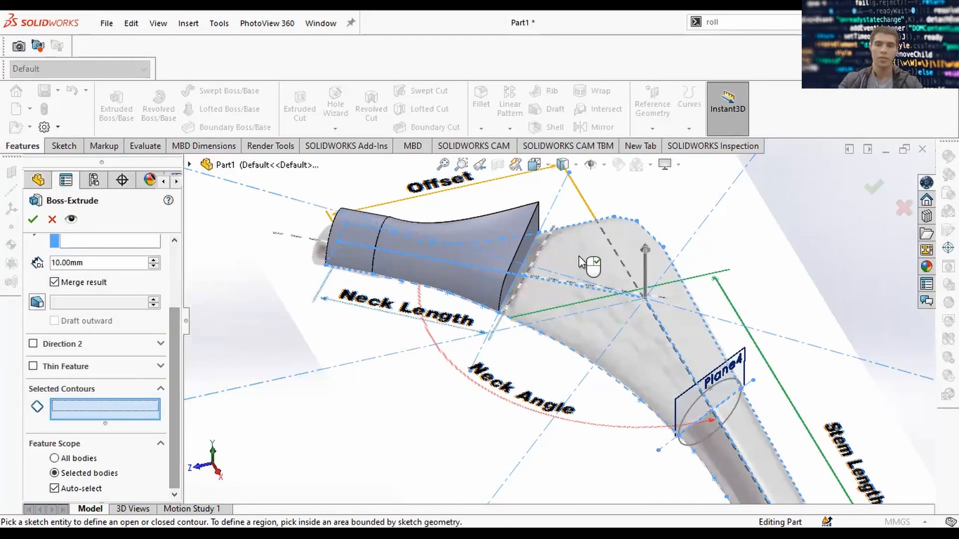
pyautogui.click(581, 262)
pyautogui.click(563, 329)
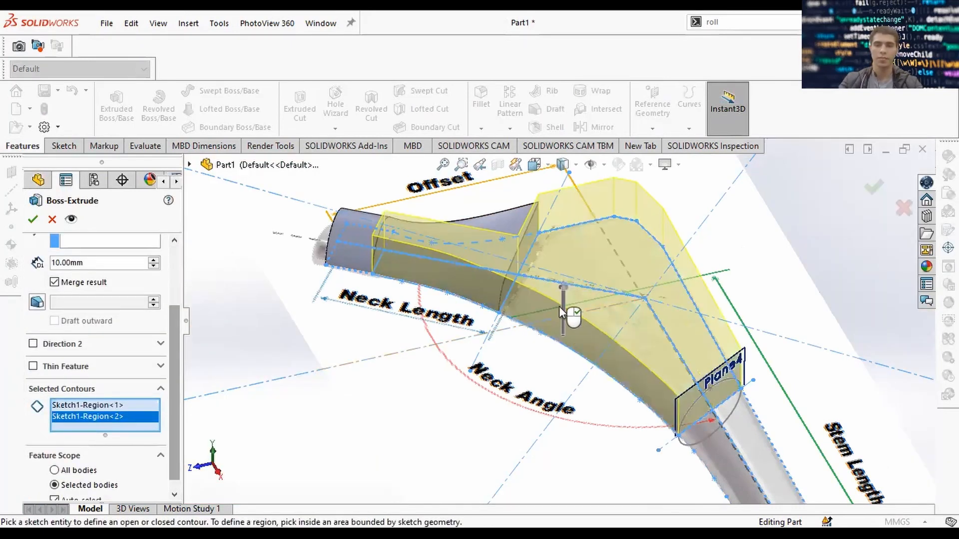
pyautogui.click(561, 311)
pyautogui.click(541, 304)
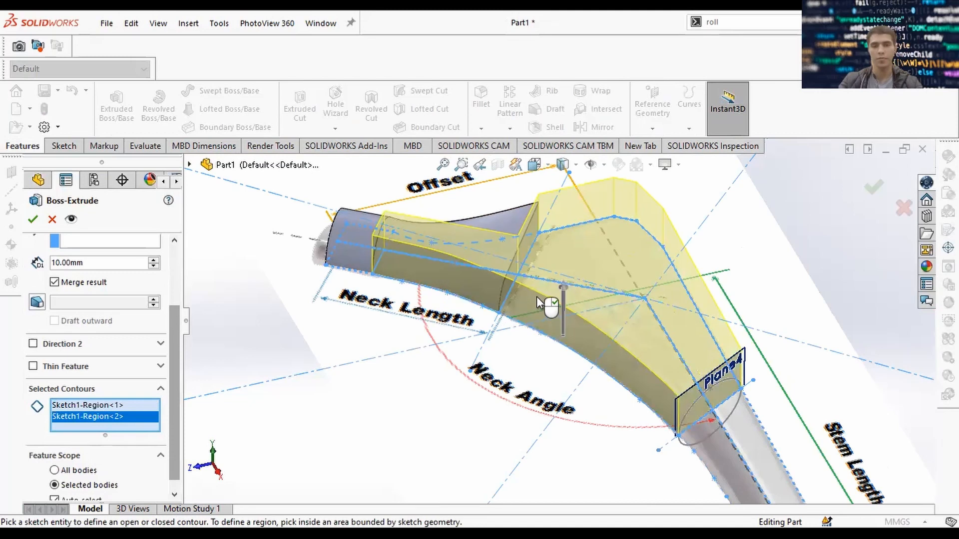
pyautogui.click(544, 289)
# Set the extrusion to end Up To Vertex at the highest corner of the neck loft's end face.
pyautogui.moveTo(614, 265)
pyautogui.mouseDown(button='middle')
pyautogui.moveTo(639, 188)
pyautogui.moveTo(674, 197)
pyautogui.mouseUp(button='middle')
pyautogui.scroll(-3, 577, 287)
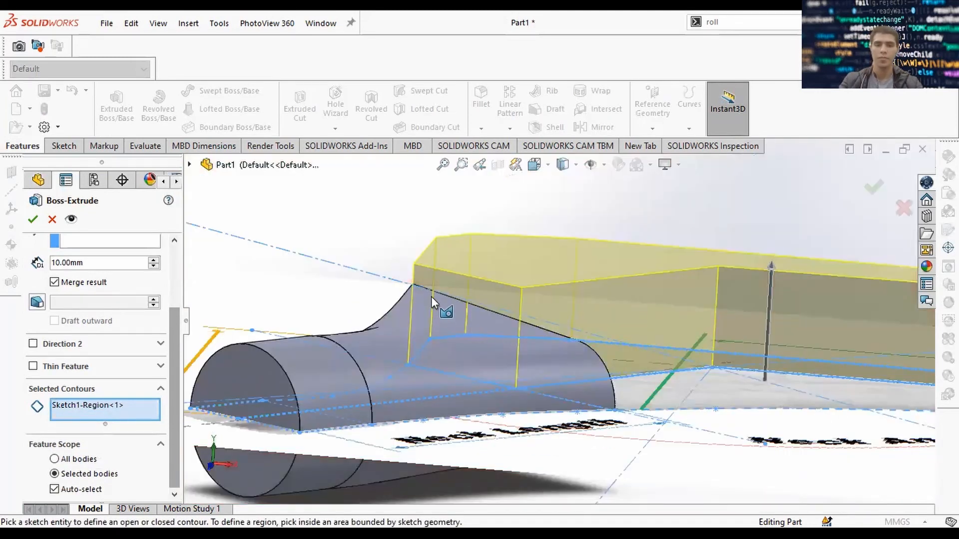
pyautogui.scroll(3, 145, 265)
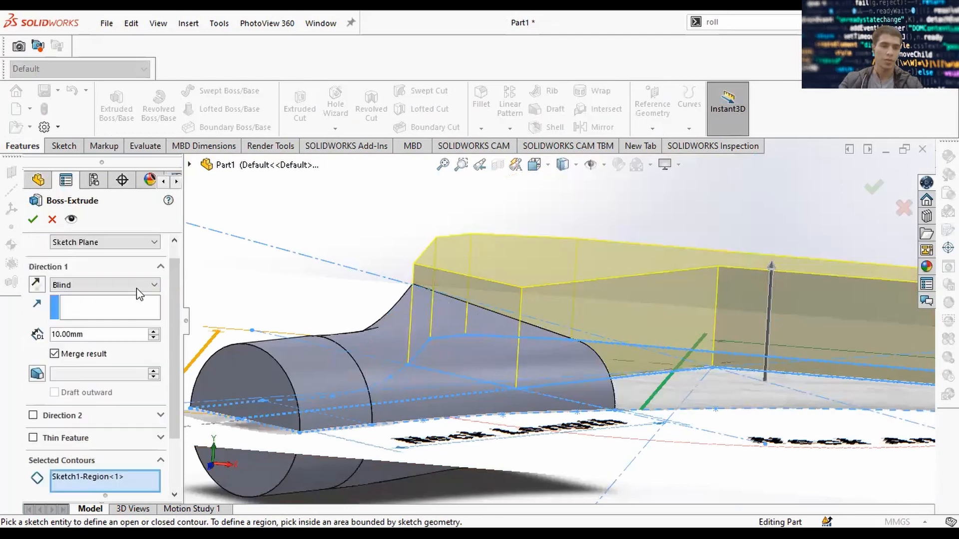
pyautogui.click(143, 285)
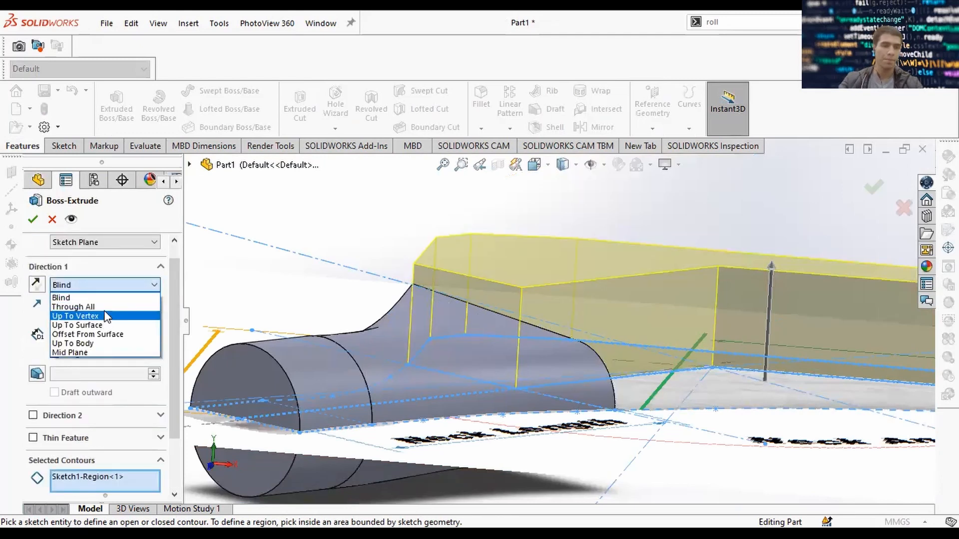
pyautogui.click(413, 283)
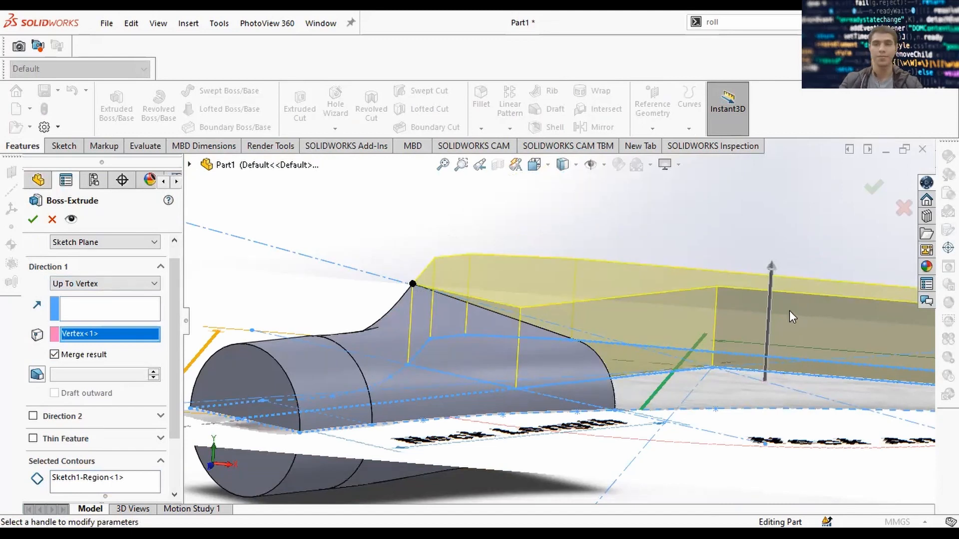
# Turn off Merge result for the extrusion and create it as a separate body.
pyautogui.moveTo(789, 310); pyautogui.dragTo(705, 310, button='middle')
pyautogui.scroll(-5, 743, 335)
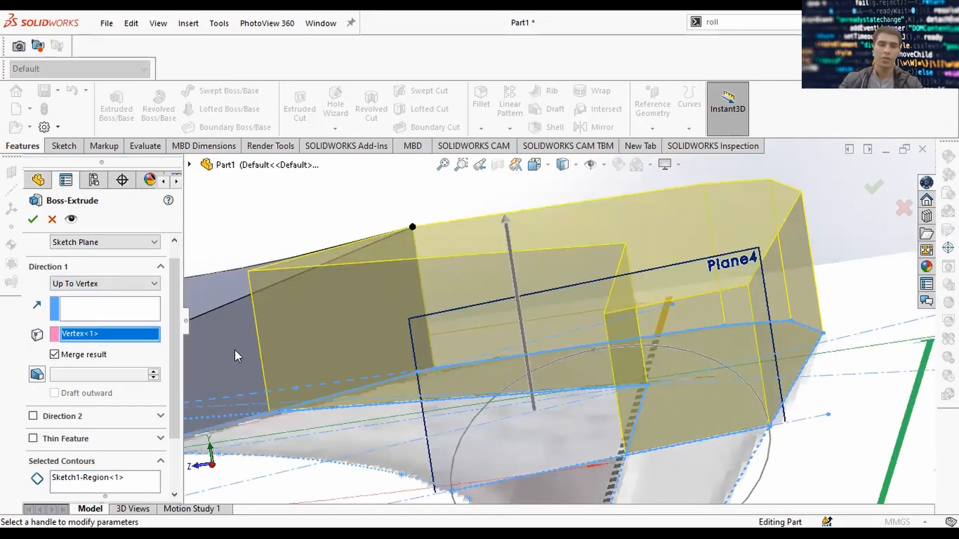
pyautogui.scroll(-3, 172, 349)
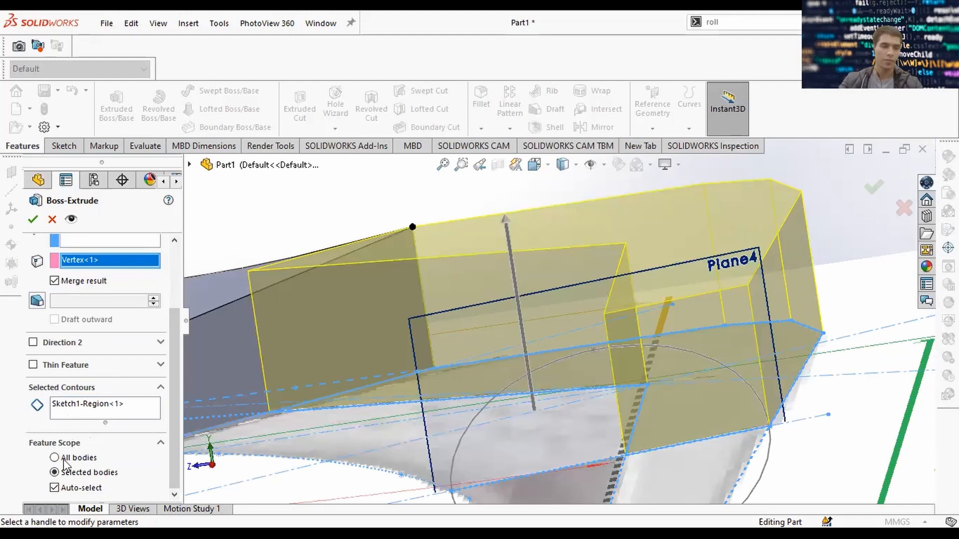
pyautogui.scroll(3, 54, 284)
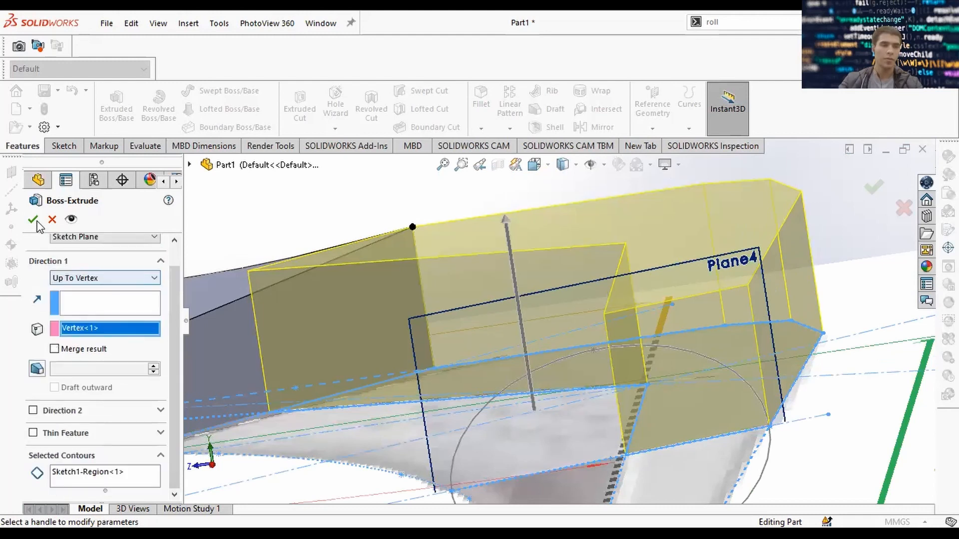
pyautogui.click(32, 219)
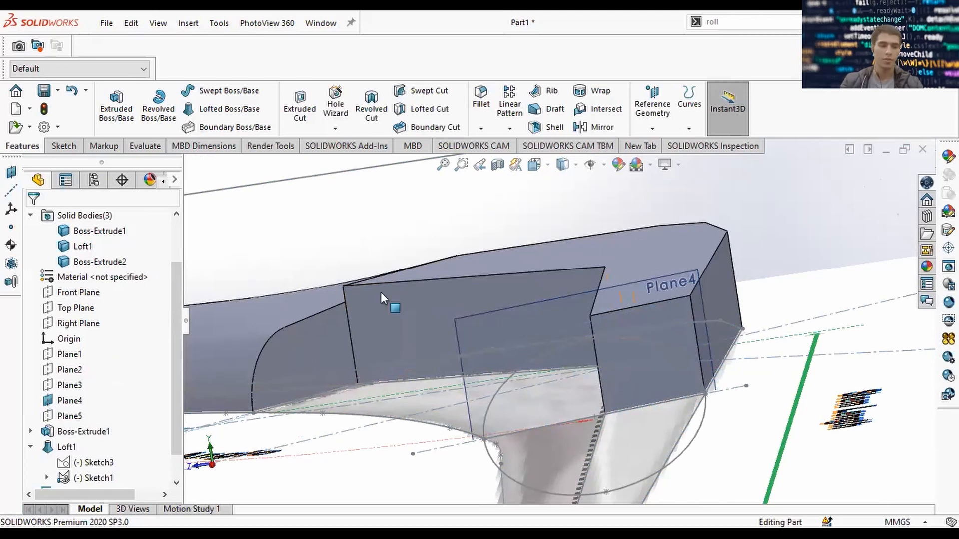
# Edit Sketch4, raise the ellipse's upper minor-axis point to about 7.78 mm above its centre, and exit the sketch.
pyautogui.scroll(-2, 178, 379)
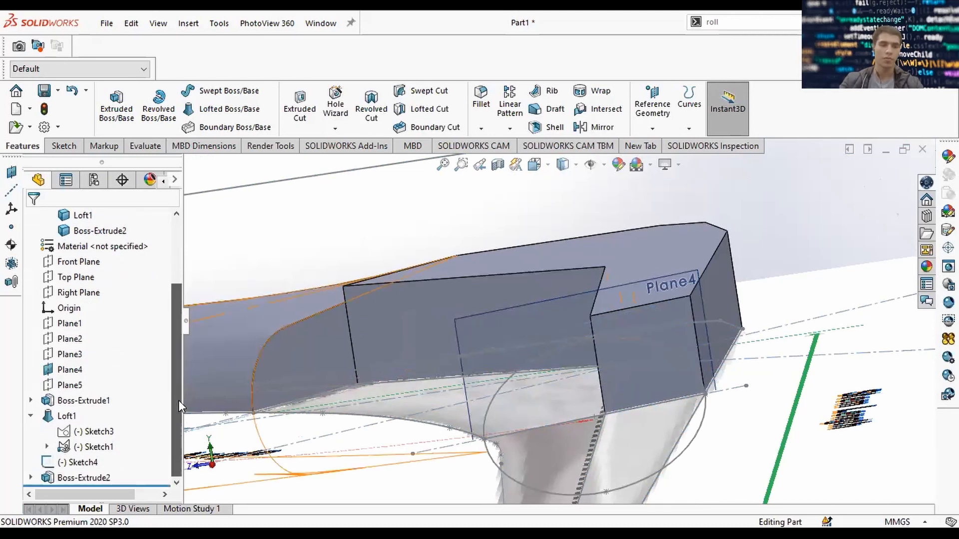
pyautogui.click(80, 462)
pyautogui.click(70, 426)
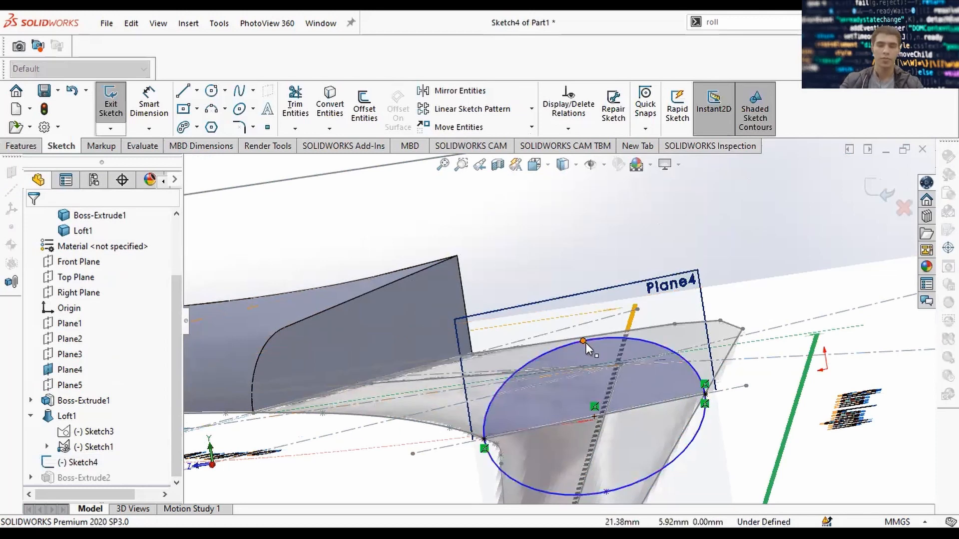
pyautogui.moveTo(586, 343); pyautogui.dragTo(581, 325)
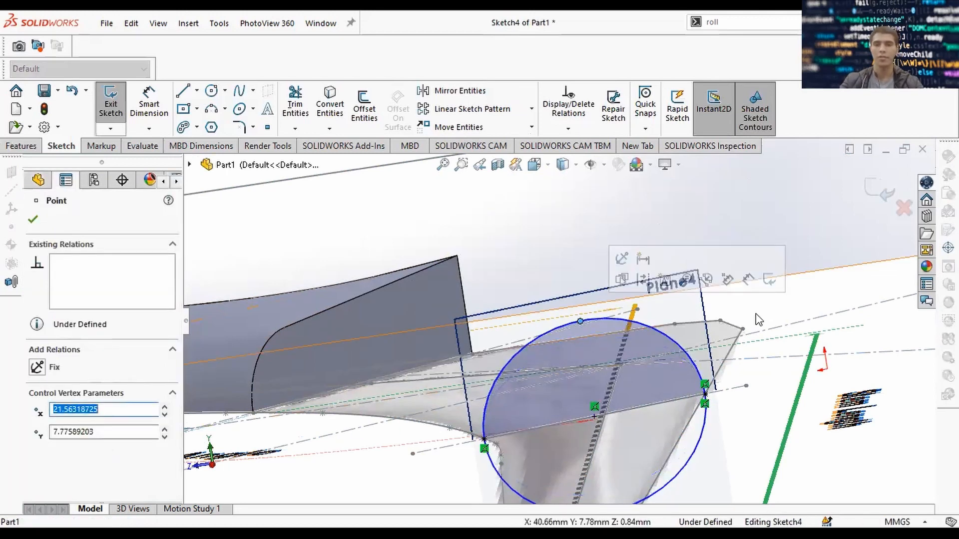
pyautogui.click(872, 196)
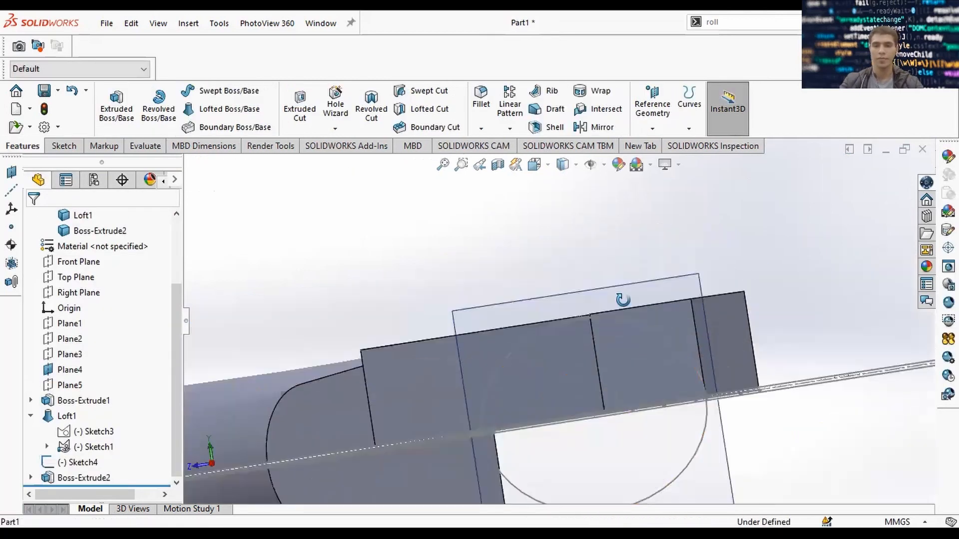
# Reopen Sketch4, dimension the ellipse's upper minor-axis point from its centre to 8 mm, and exit the sketch.
pyautogui.scroll(-5, 569, 314)
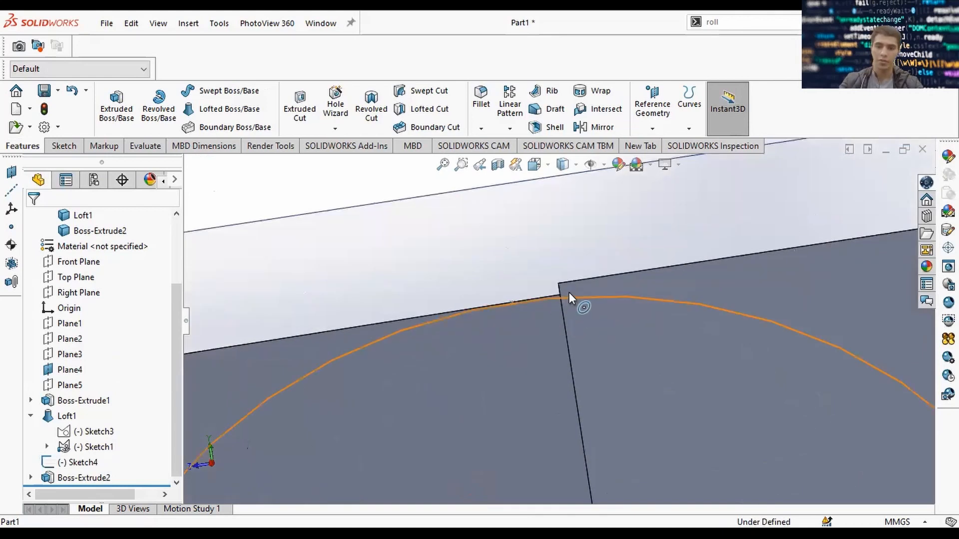
pyautogui.moveTo(569, 292); pyautogui.dragTo(559, 289, button='middle')
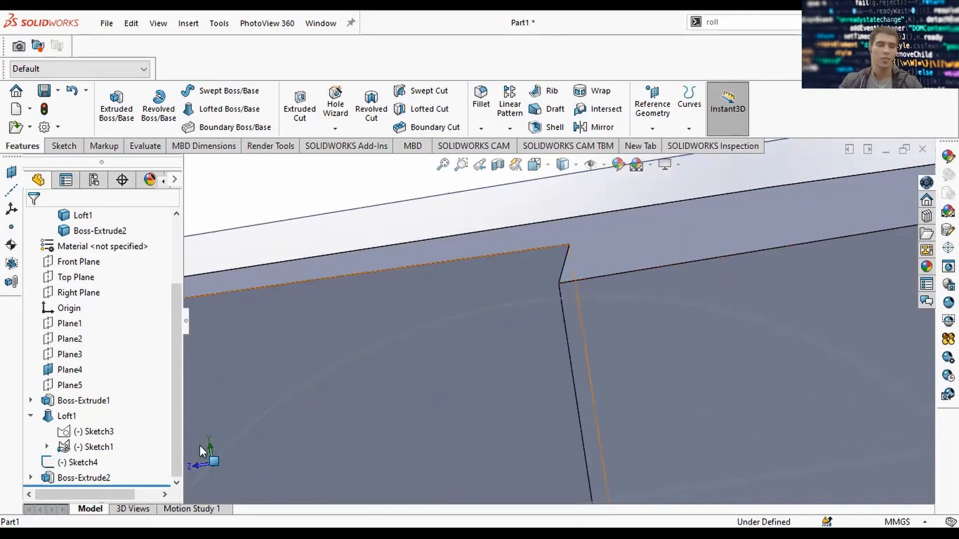
pyautogui.click(78, 463)
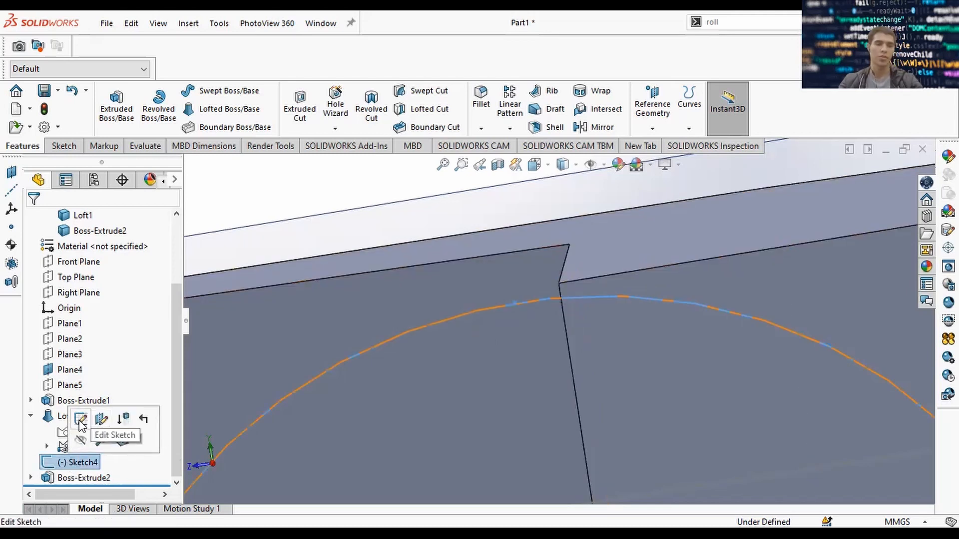
pyautogui.click(79, 419)
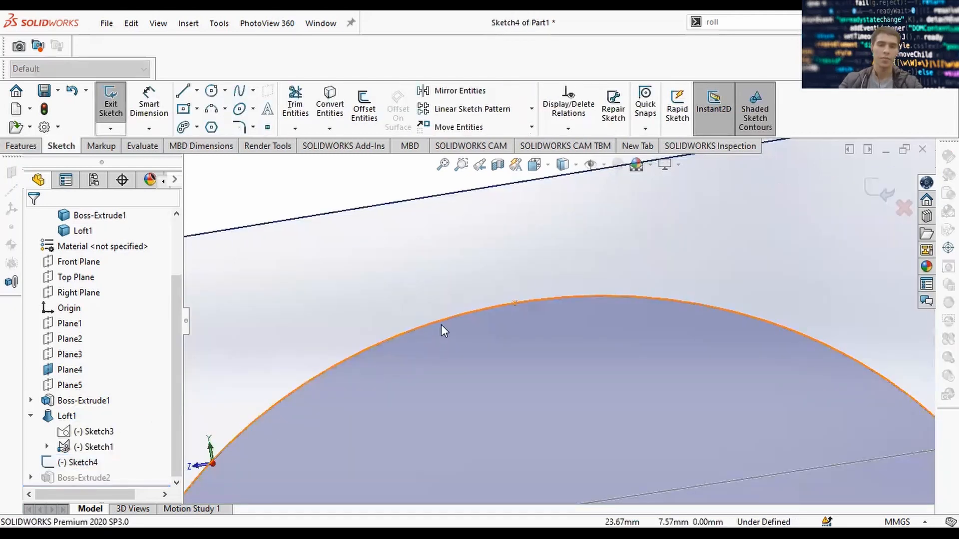
pyautogui.scroll(4, 574, 370)
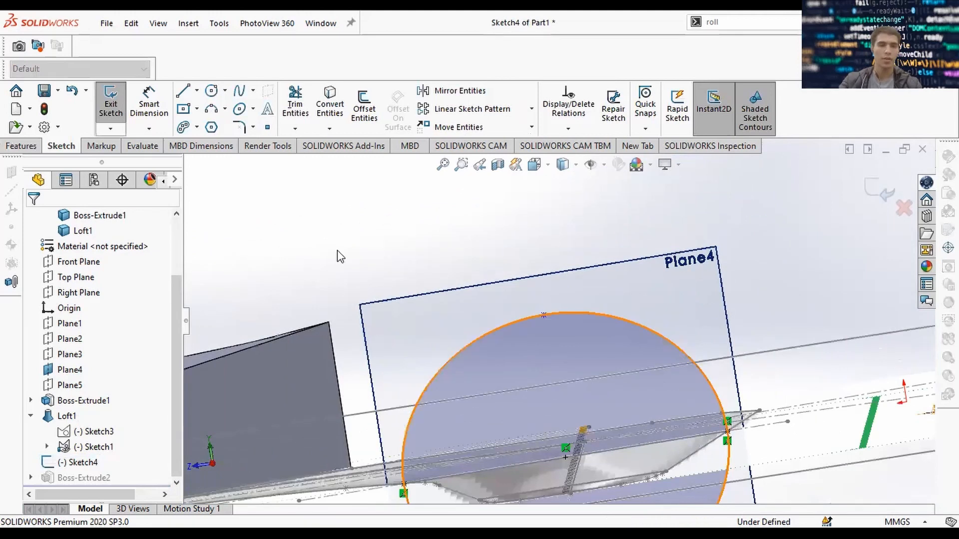
pyautogui.click(149, 106)
pyautogui.click(544, 316)
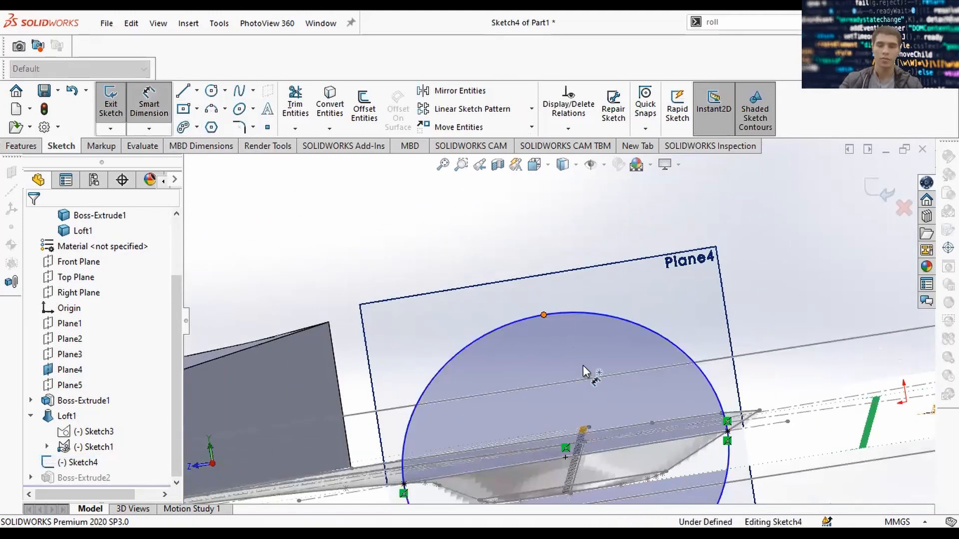
pyautogui.click(565, 457)
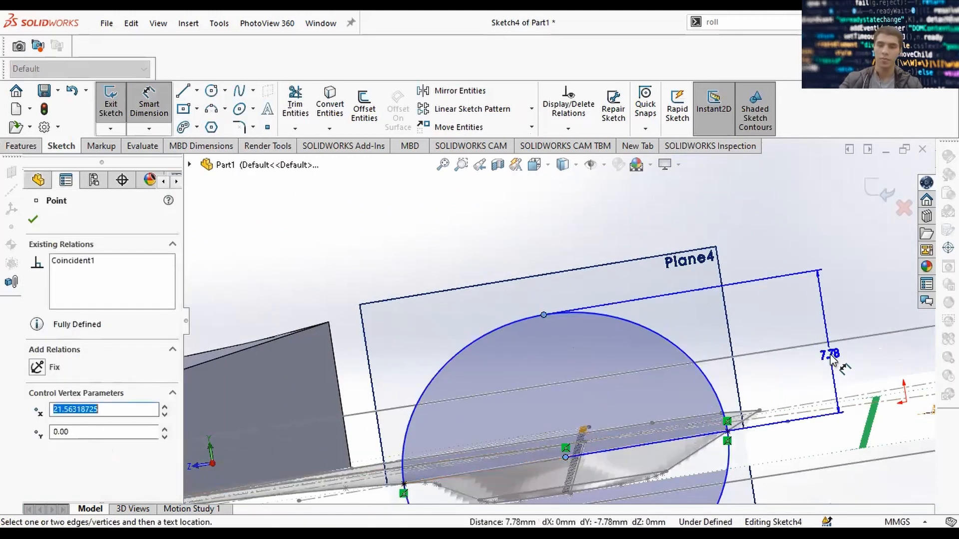
pyautogui.click(841, 368)
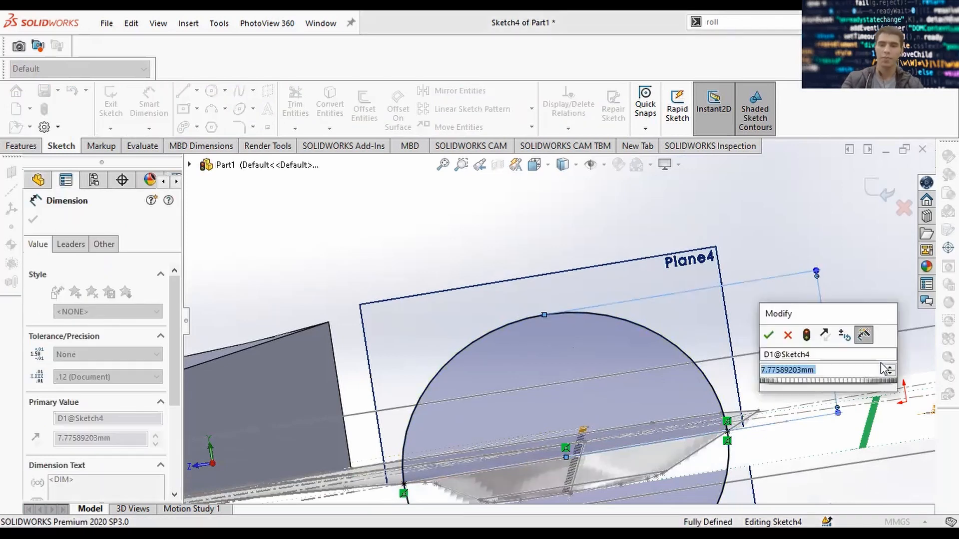
pyautogui.write('8')
pyautogui.press('Return')
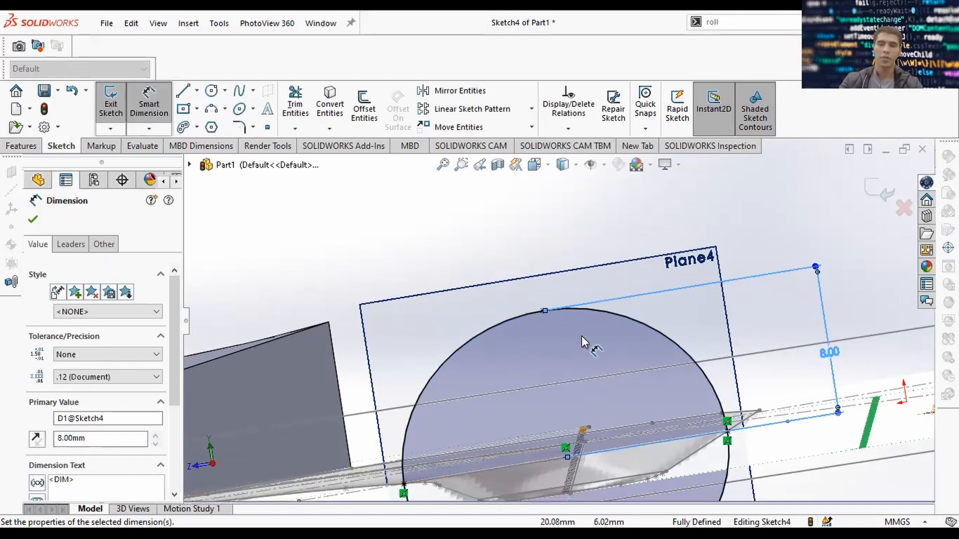
pyautogui.click(875, 198)
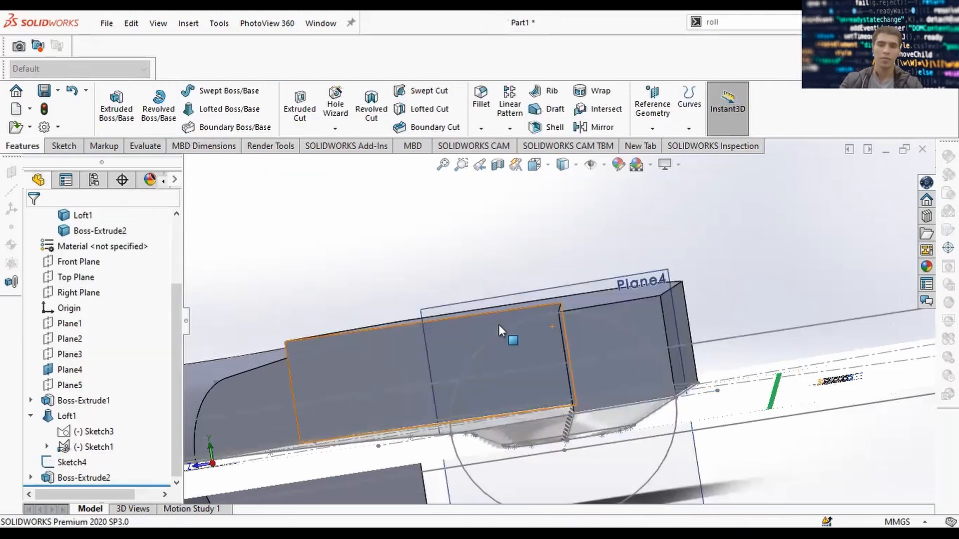
# Delete the Boss-Extrude2 feature from the model.
pyautogui.scroll(2, 622, 383)
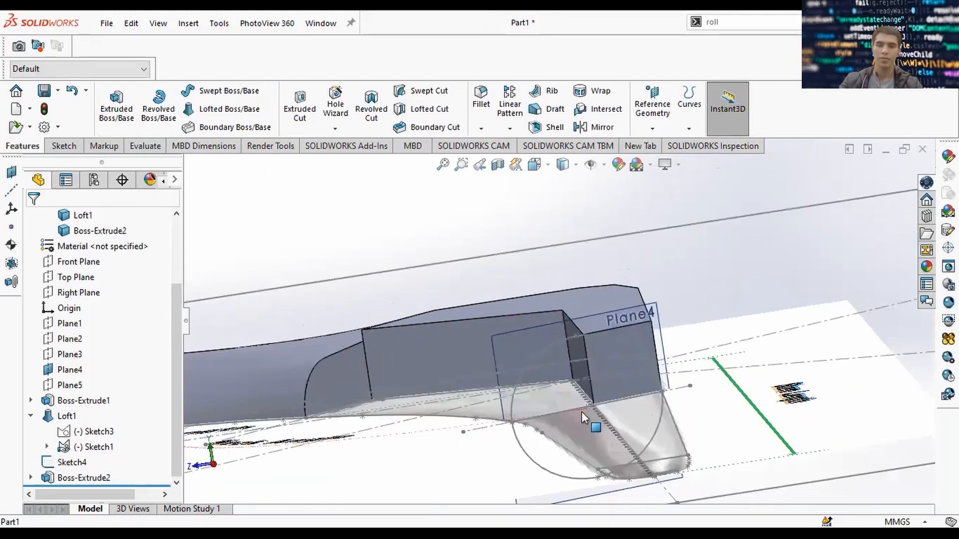
pyautogui.moveTo(582, 413); pyautogui.dragTo(600, 359, button='middle')
pyautogui.scroll(-2, 600, 360)
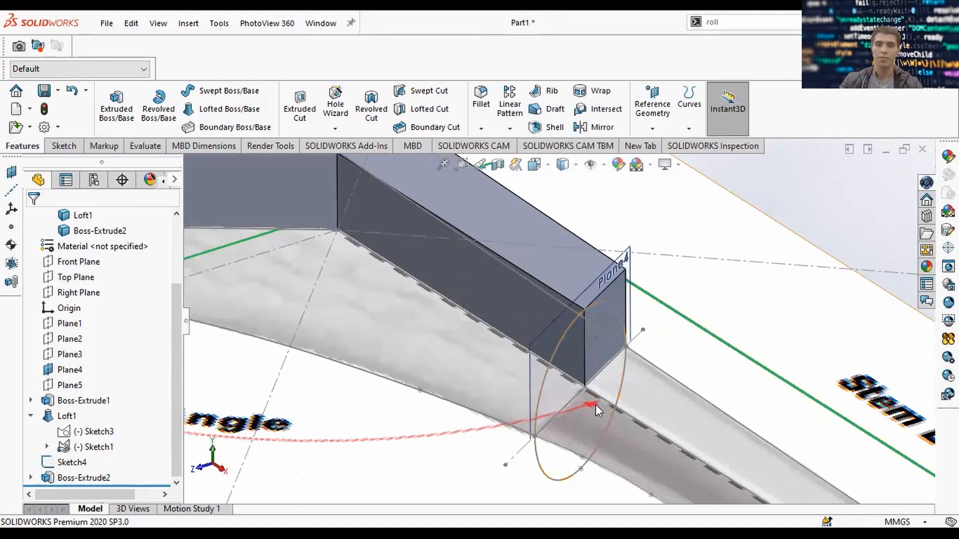
pyautogui.scroll(2, 518, 315)
pyautogui.click(373, 187)
pyautogui.rightClick(374, 187)
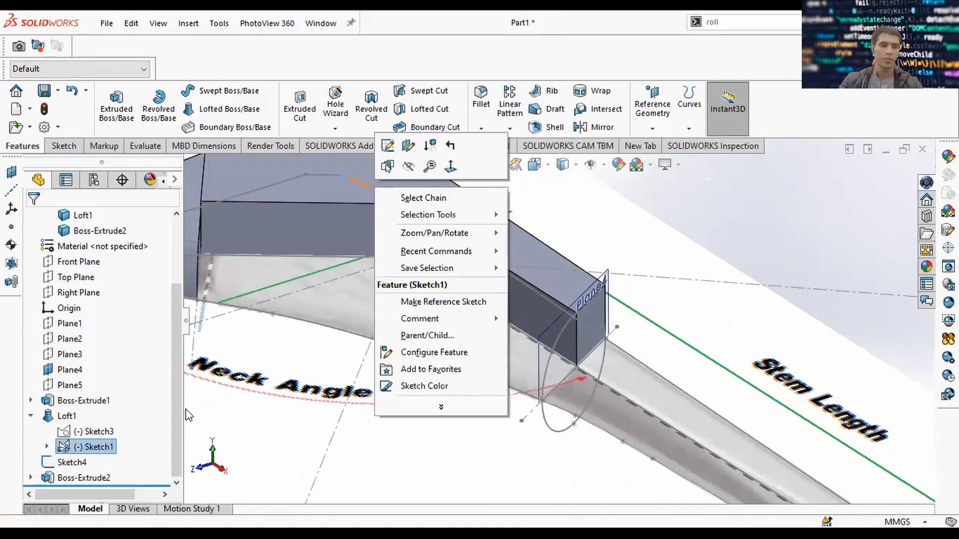
pyautogui.click(104, 478)
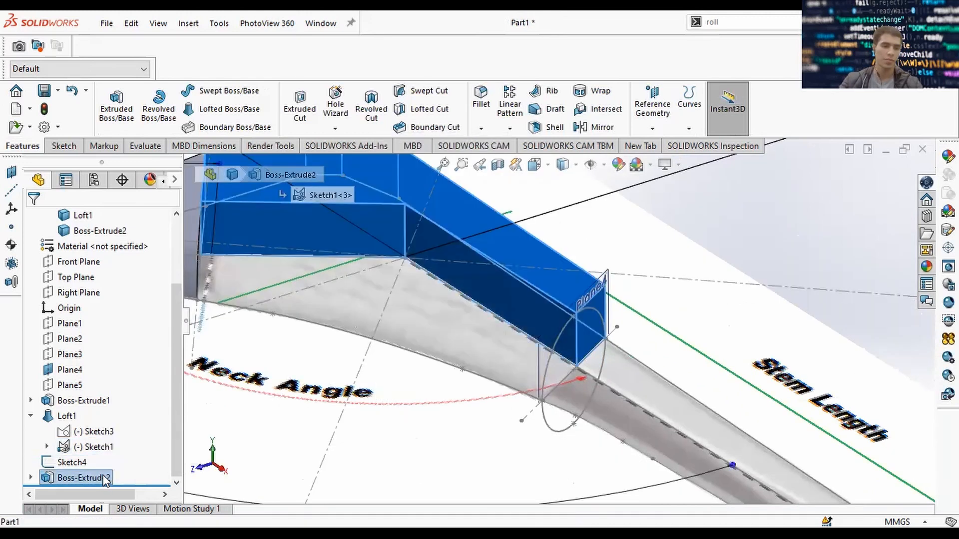
pyautogui.rightClick(103, 478)
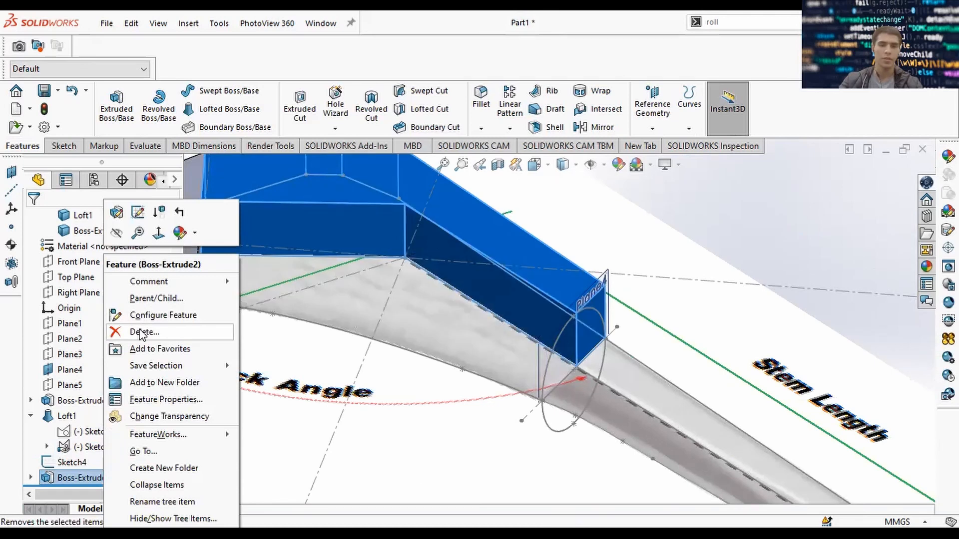
pyautogui.click(575, 213)
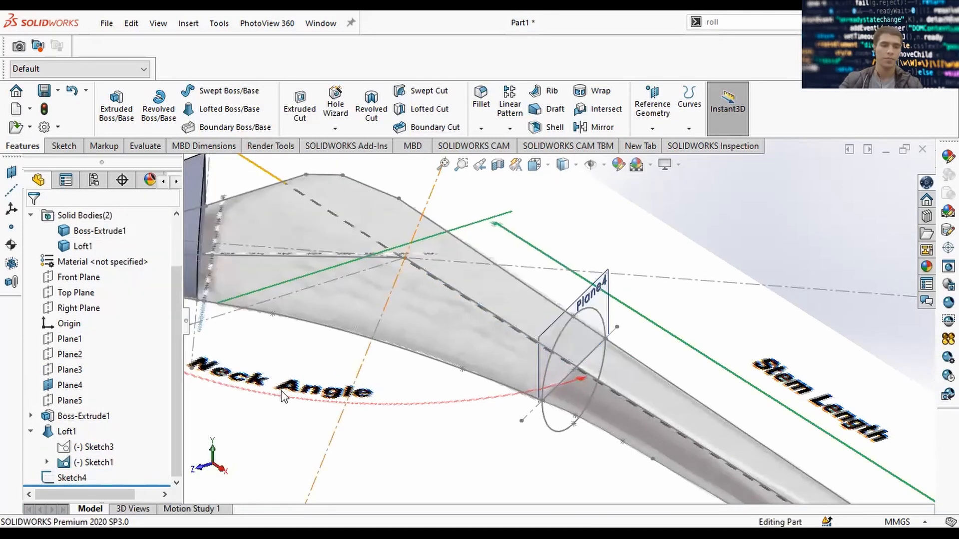
# Start a lofted boss with the neck body's end face and the Sketch4 ellipse as profiles.
pyautogui.scroll(1, 556, 321)
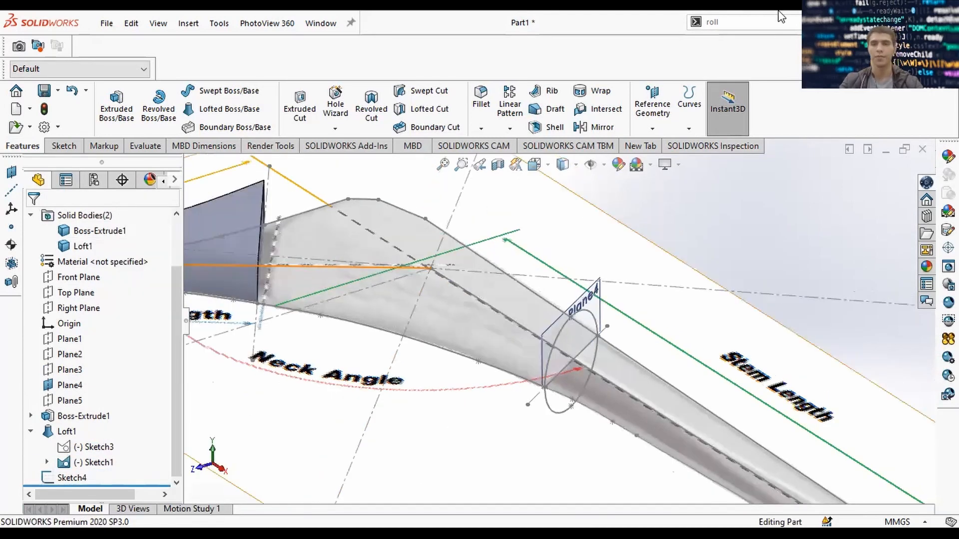
pyautogui.click(763, 22)
pyautogui.write('of')
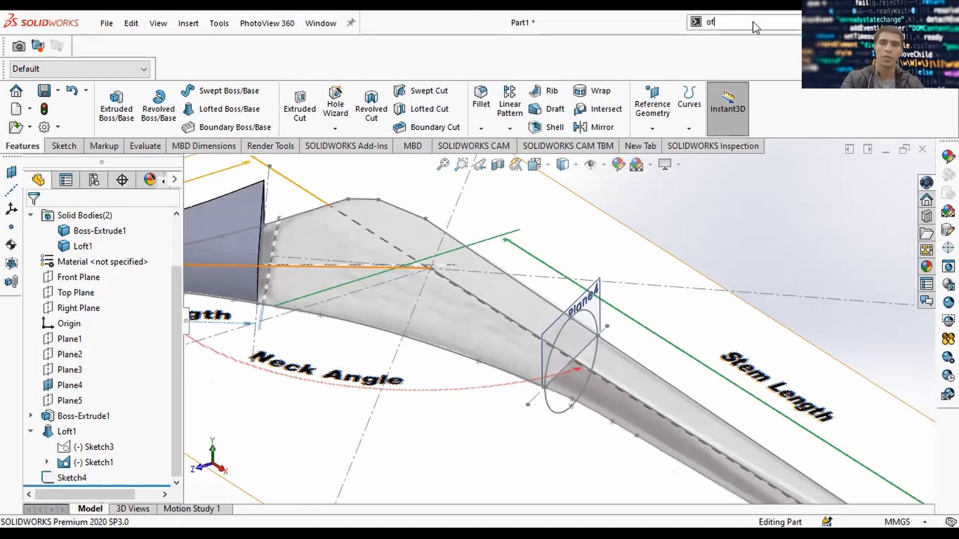
pyautogui.press('BackSpace')
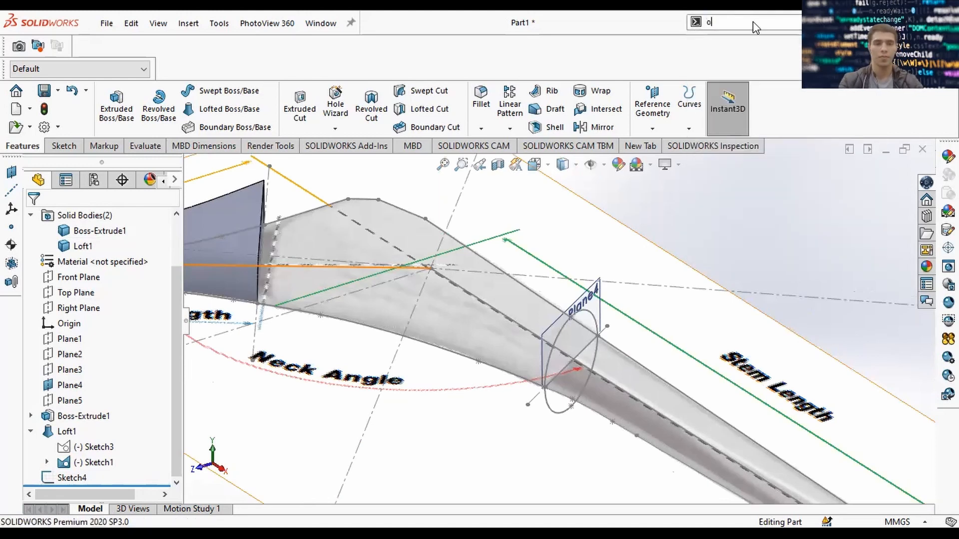
pyautogui.press('BackSpace')
pyautogui.write('loft')
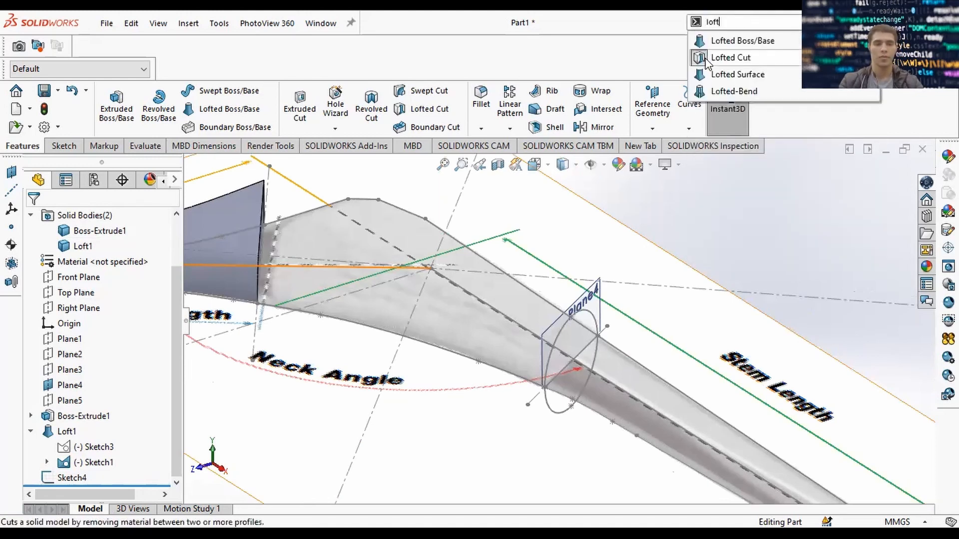
pyautogui.click(733, 44)
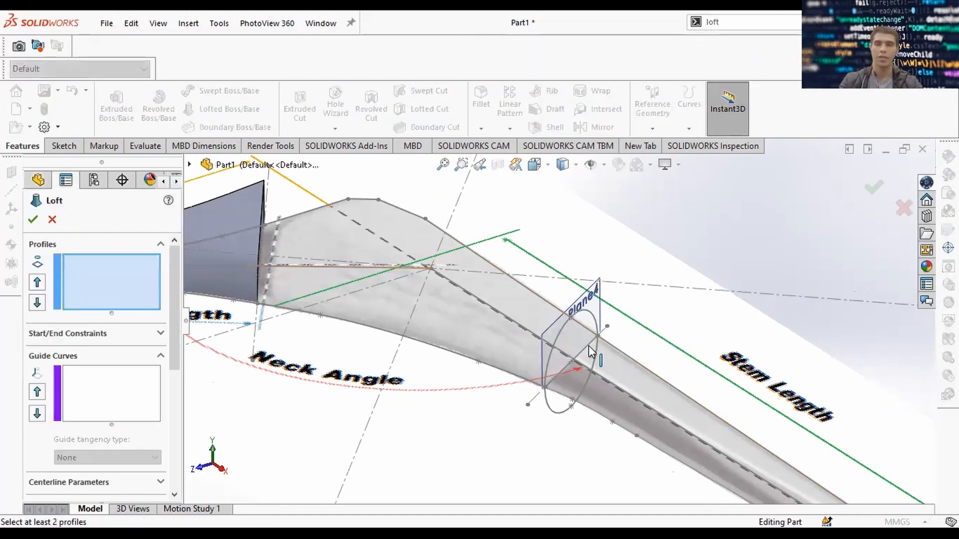
pyautogui.moveTo(581, 318); pyautogui.dragTo(502, 303, button='middle')
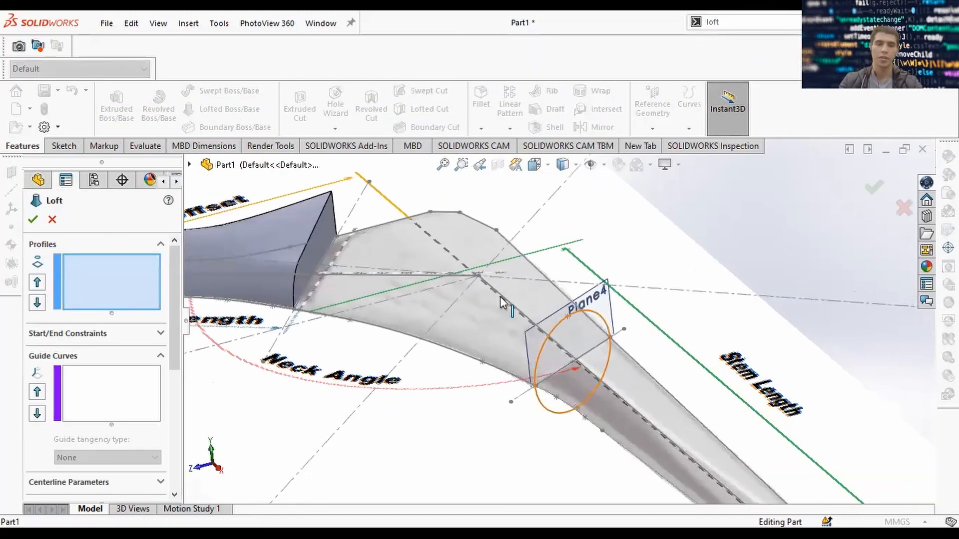
pyautogui.click(330, 239)
pyautogui.click(559, 325)
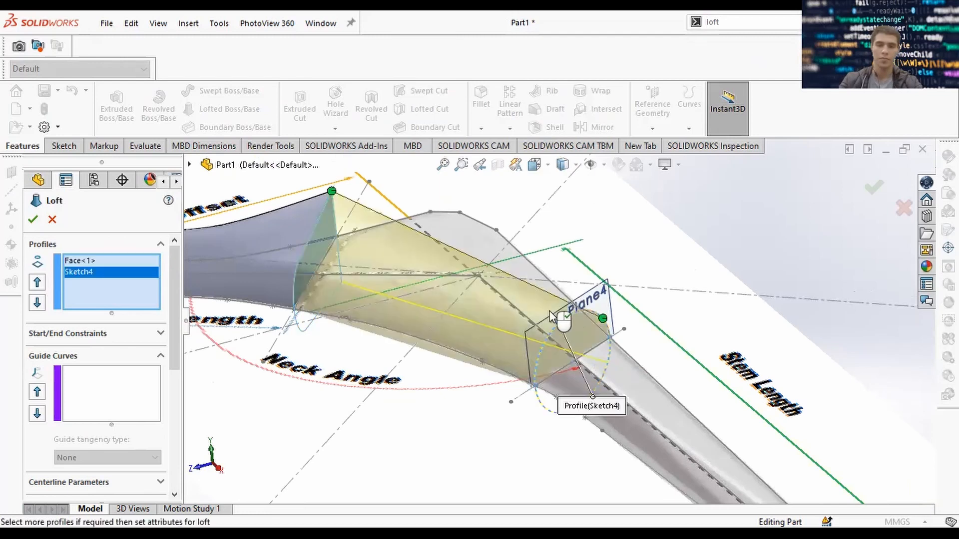
# Add the stem's upper outline as an open-loop guide curve for the loft.
pyautogui.moveTo(527, 236); pyautogui.dragTo(534, 322, button='middle')
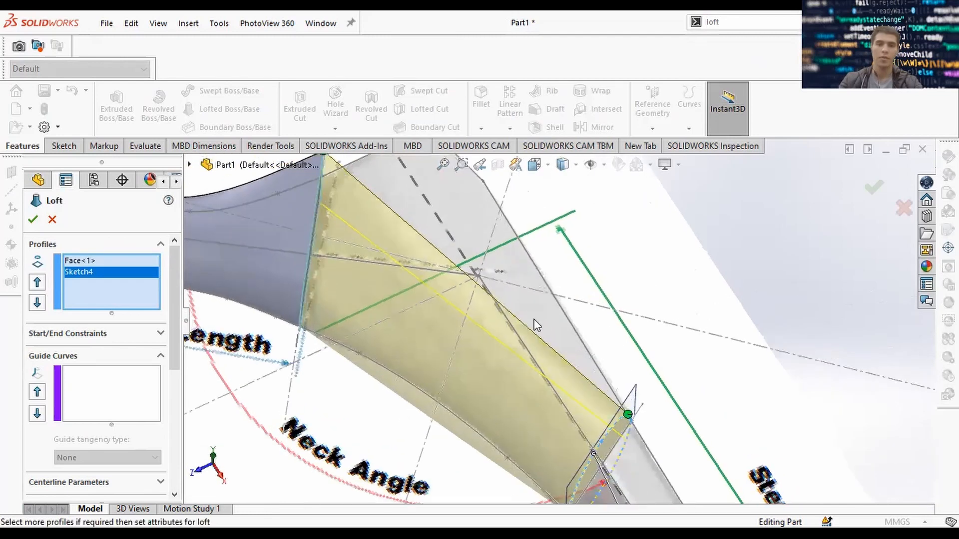
pyautogui.click(128, 384)
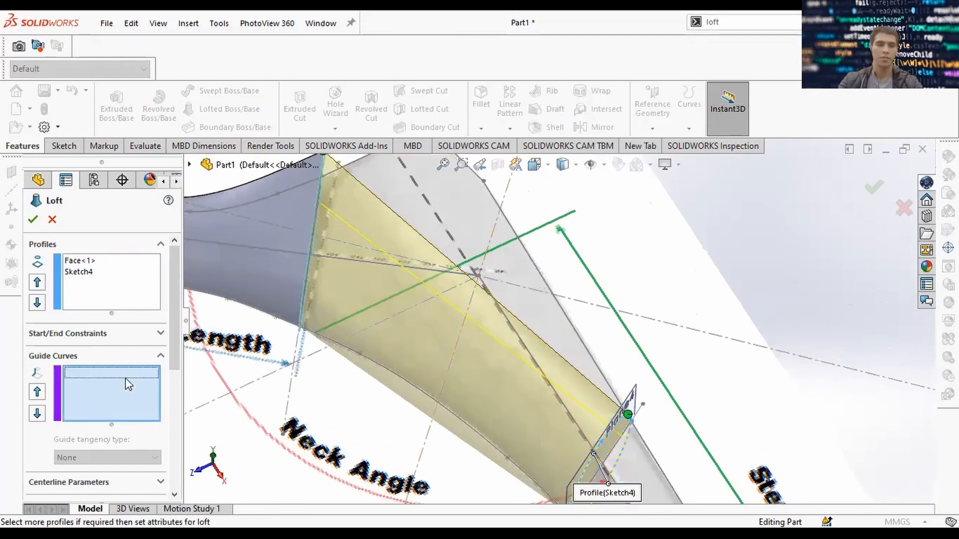
pyautogui.click(381, 369)
pyautogui.click(284, 434)
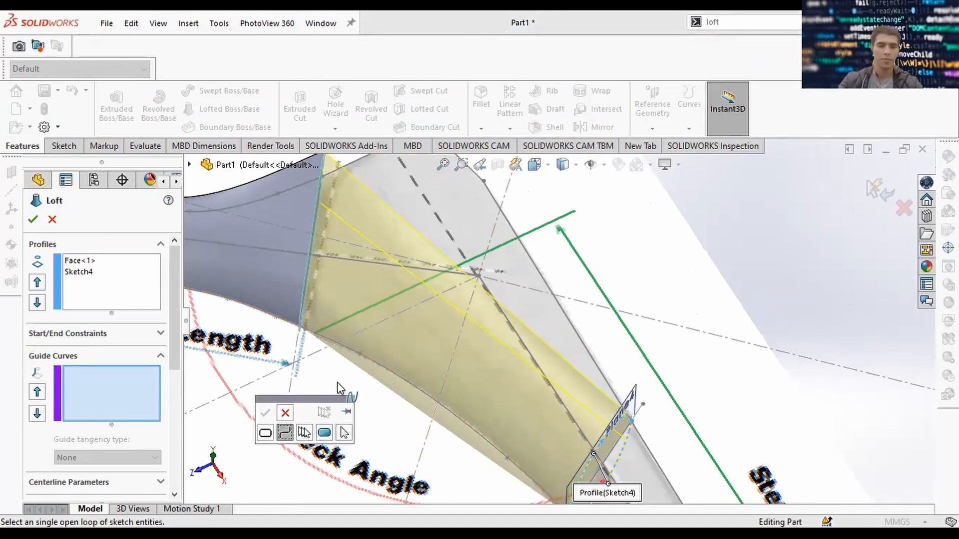
pyautogui.click(383, 367)
pyautogui.scroll(2, 416, 350)
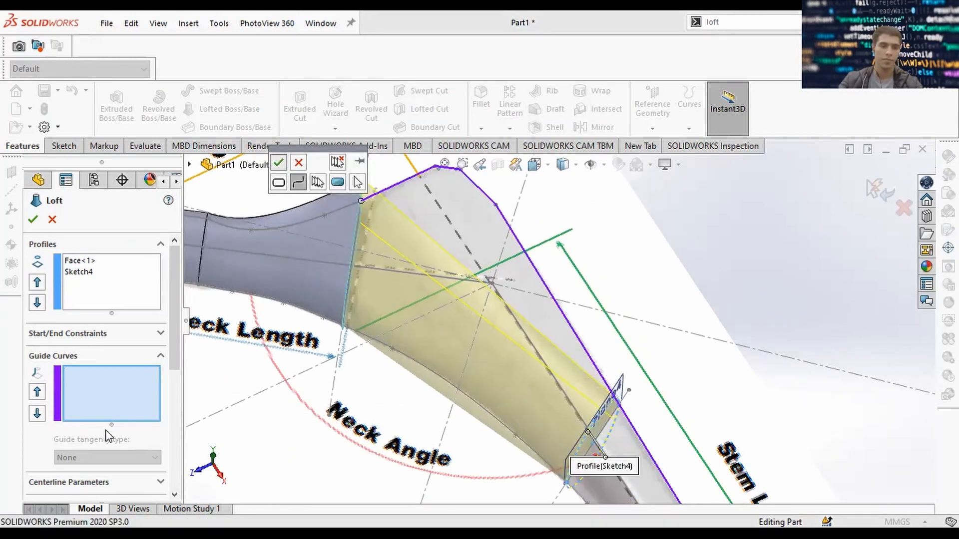
pyautogui.rightClick(385, 334)
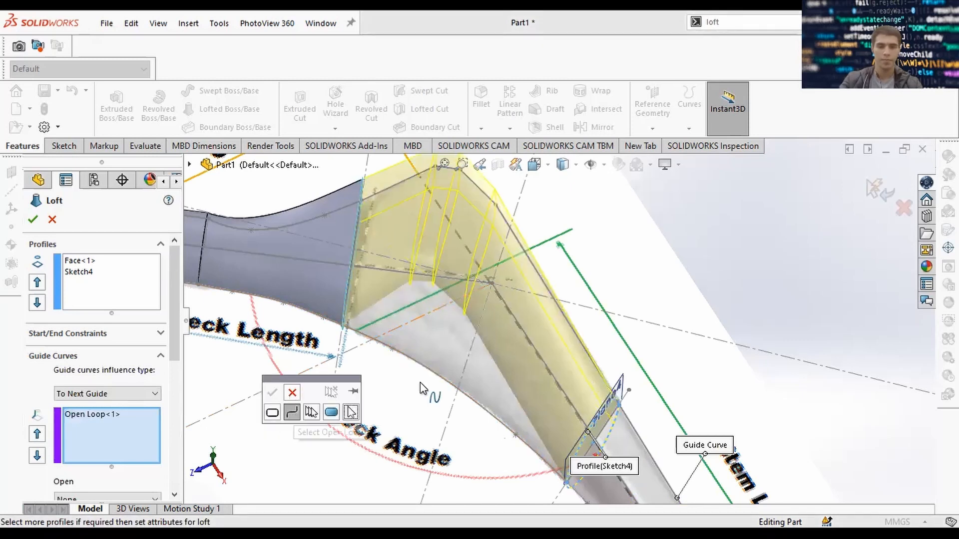
# Add the stem's lower outline as a second guide curve, selected as a group, and create the loft.
pyautogui.moveTo(497, 389)
pyautogui.mouseDown(button='middle')
pyautogui.moveTo(568, 384)
pyautogui.moveTo(582, 402)
pyautogui.mouseUp(button='middle')
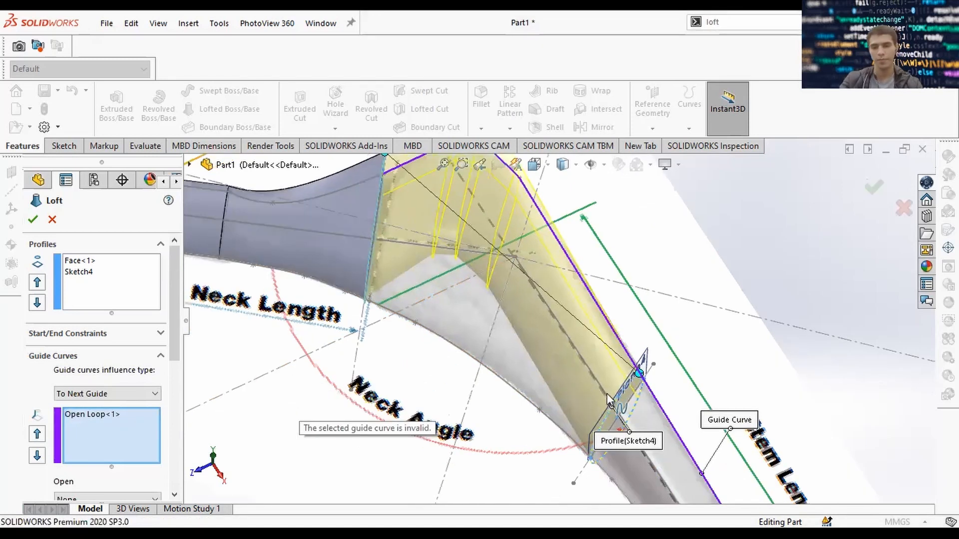
pyautogui.scroll(-4, 599, 416)
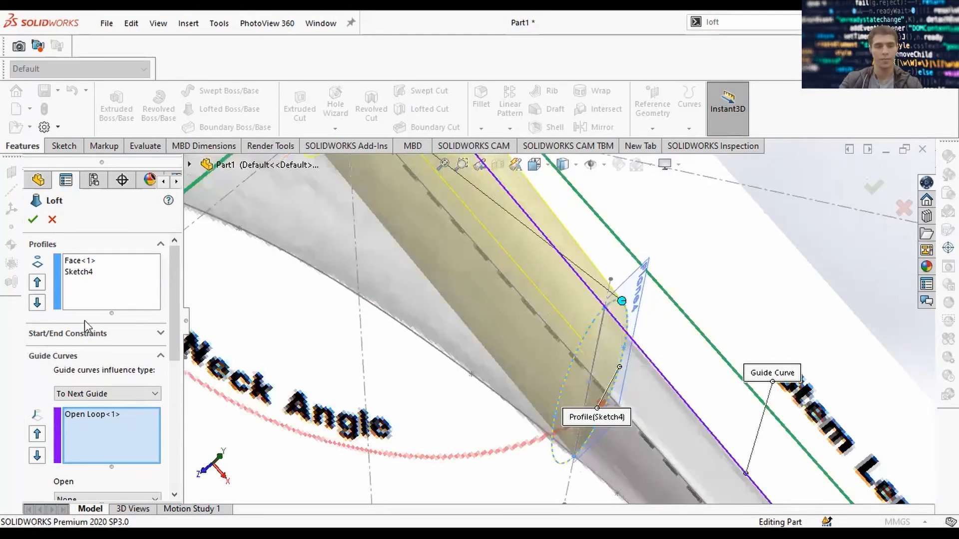
pyautogui.click(110, 417)
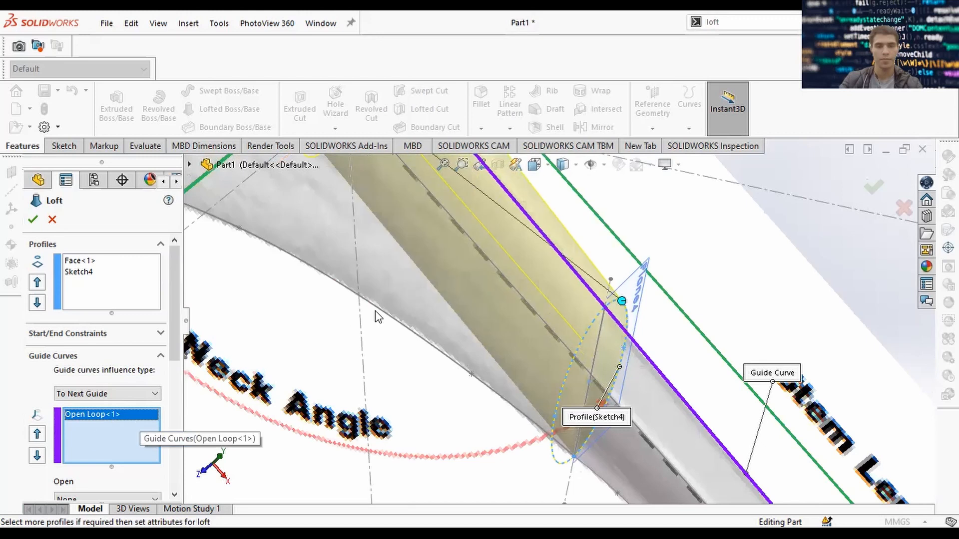
pyautogui.click(273, 277)
pyautogui.click(299, 271)
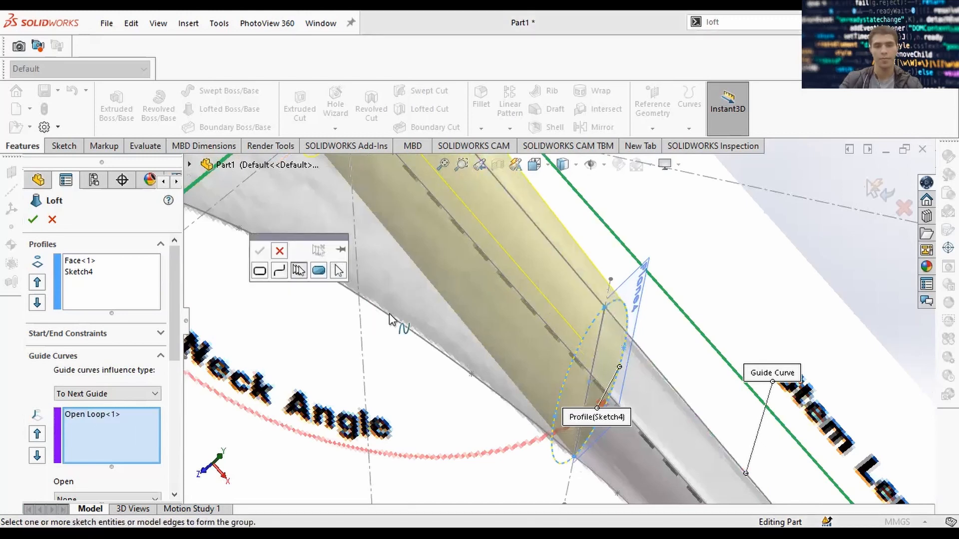
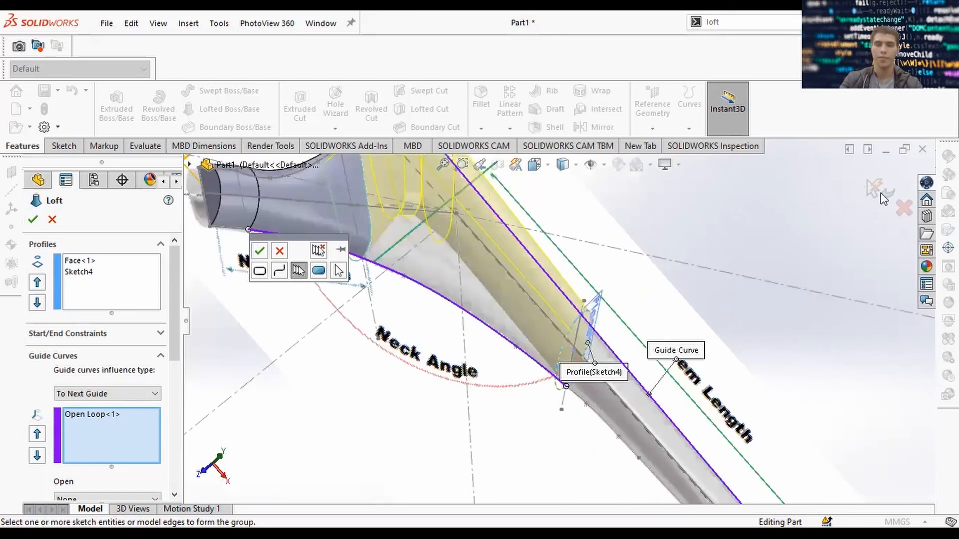
pyautogui.click(882, 197)
pyautogui.scroll(-5, 101, 400)
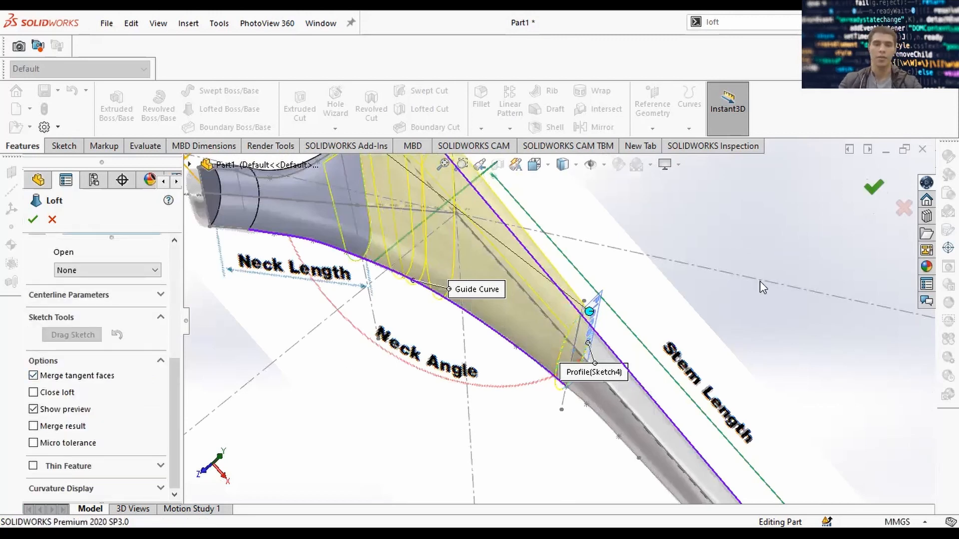
pyautogui.moveTo(741, 274); pyautogui.dragTo(726, 254, button='middle')
# Inspect the lofted shoulder body from several angles against the outline sketch and reference image.
pyautogui.moveTo(563, 278); pyautogui.dragTo(507, 262, button='middle')
pyautogui.scroll(4, 507, 262)
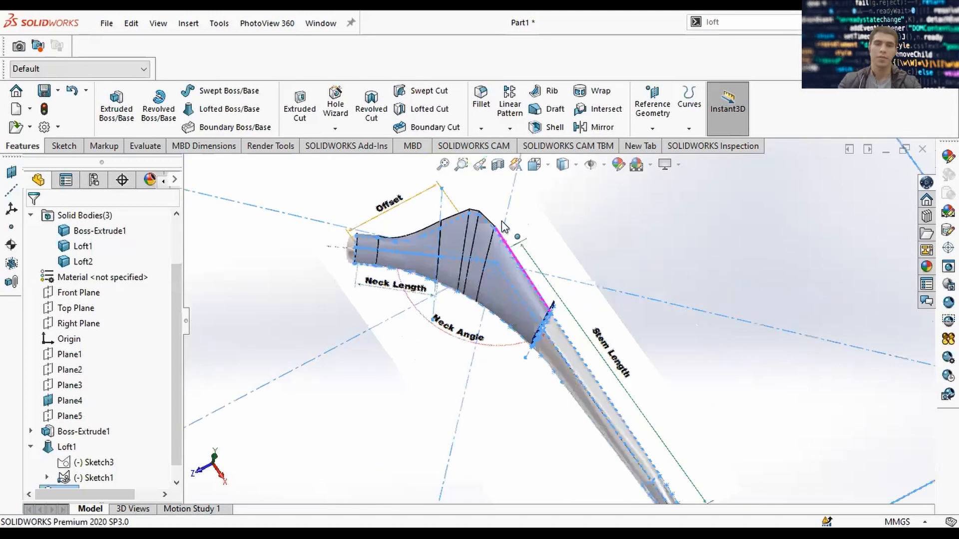
pyautogui.scroll(-4, 522, 235)
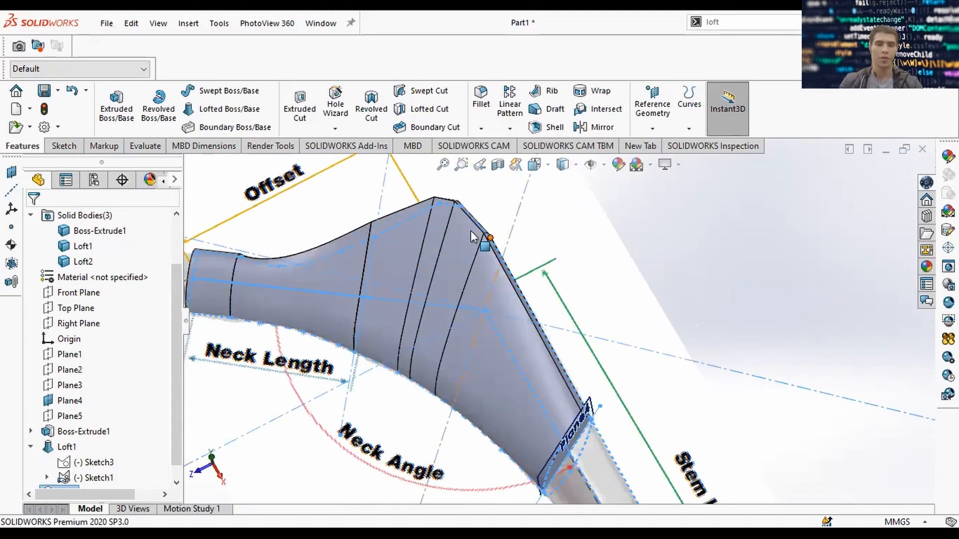
pyautogui.scroll(1, 531, 260)
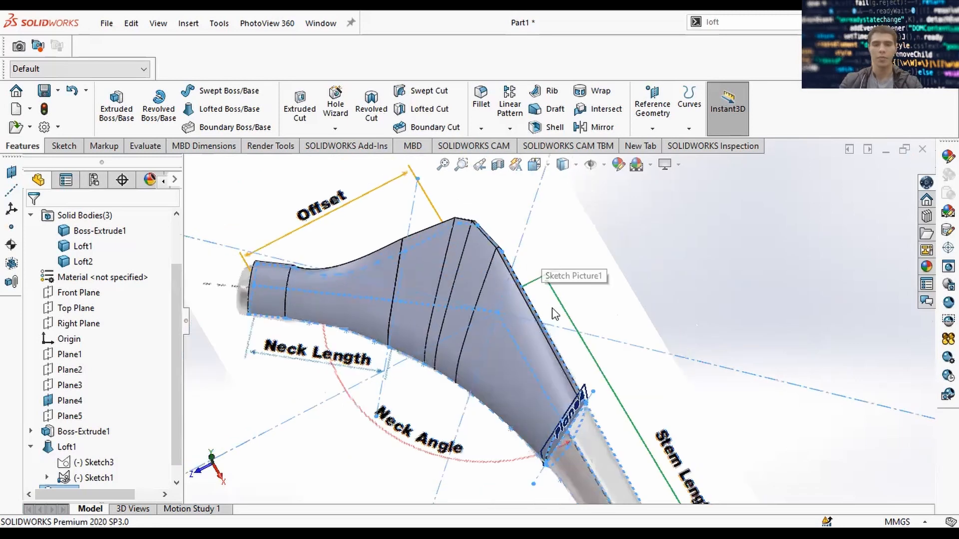
pyautogui.scroll(1, 536, 278)
pyautogui.moveTo(511, 319); pyautogui.dragTo(483, 325, button='middle')
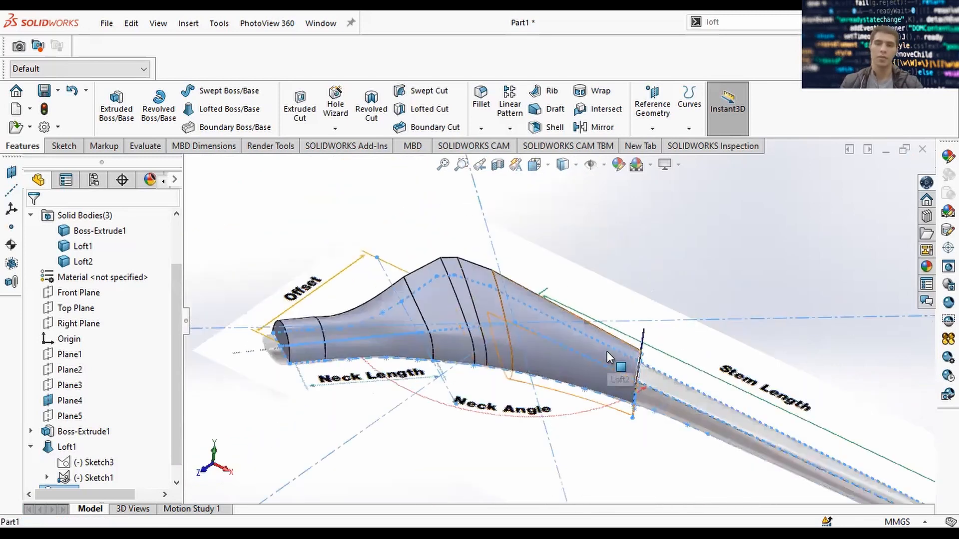
pyautogui.moveTo(636, 332); pyautogui.dragTo(593, 377, button='middle')
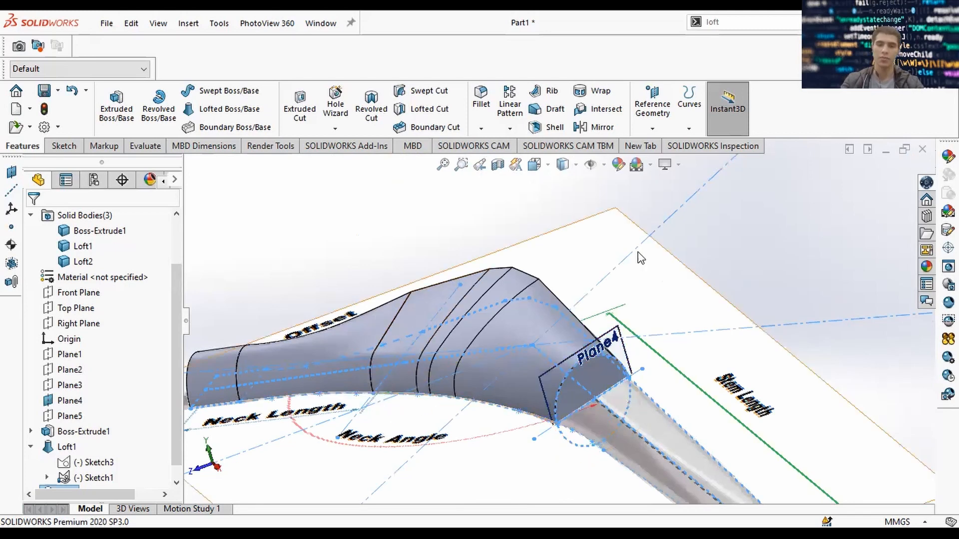
pyautogui.scroll(2, 659, 356)
pyautogui.scroll(-1, 644, 378)
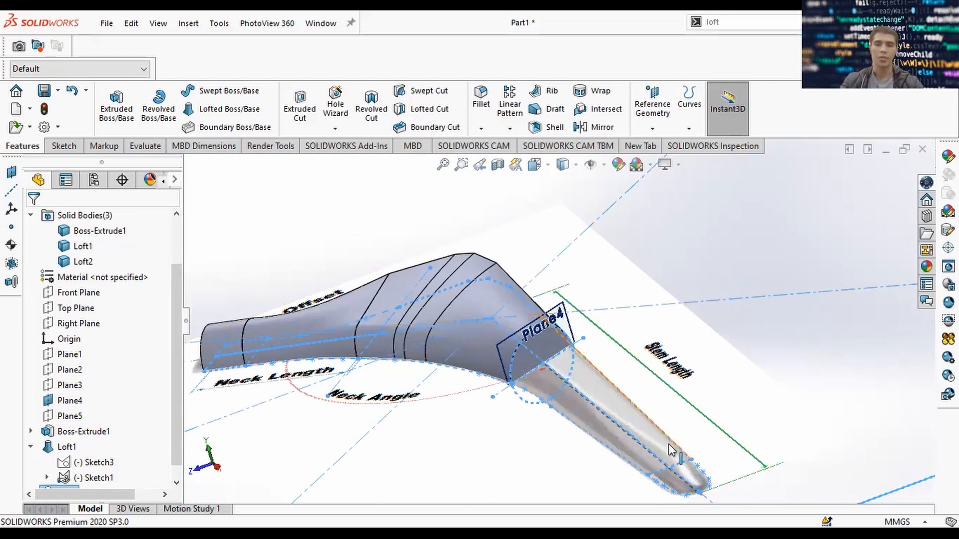
# Hide Plane4 and show Plane5 near the stem's distal tip.
pyautogui.scroll(-2, 662, 462)
pyautogui.scroll(-2, 624, 448)
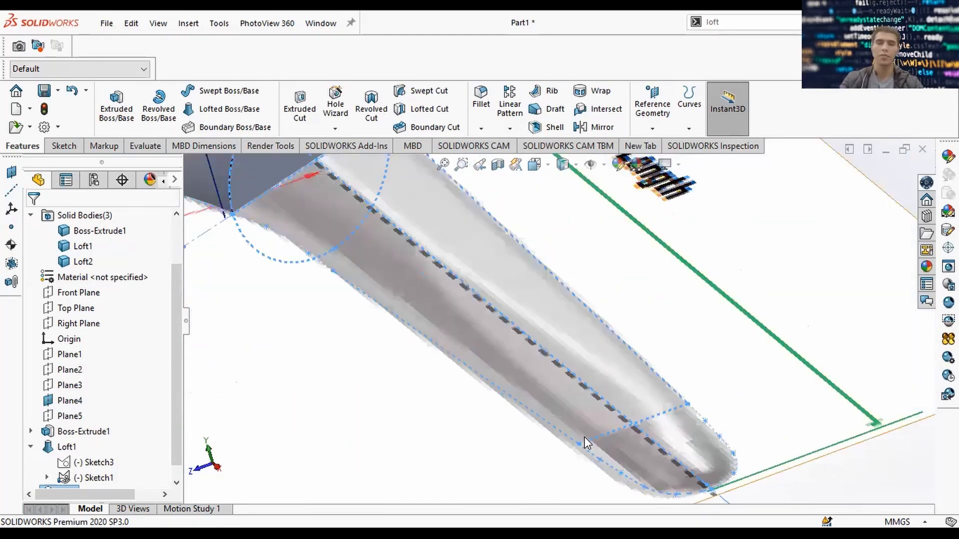
pyautogui.rightClick(63, 403)
pyautogui.click(100, 215)
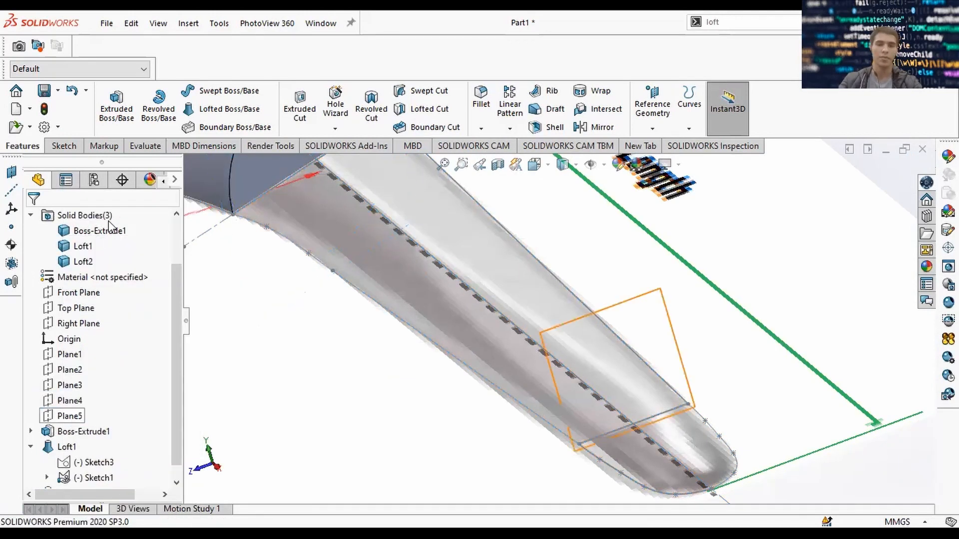
# Sketch a circle with a radius of about 5.24 mm on Plane5, centred on the sketch origin.
pyautogui.moveTo(698, 373); pyautogui.dragTo(491, 337, button='middle')
pyautogui.scroll(3, 470, 318)
pyautogui.scroll(-3, 394, 253)
pyautogui.moveTo(394, 254); pyautogui.dragTo(268, 223, button='middle')
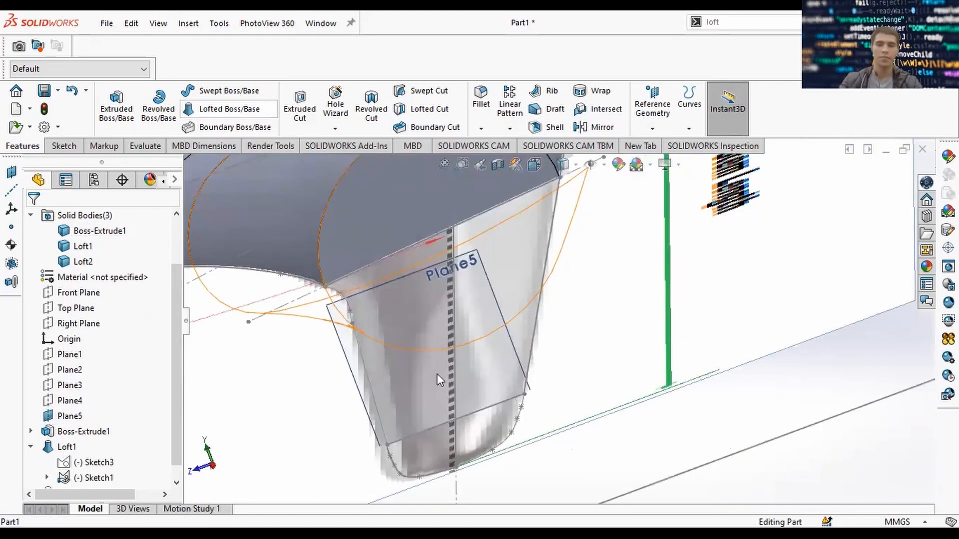
pyautogui.hotkey('ctrl', '4')
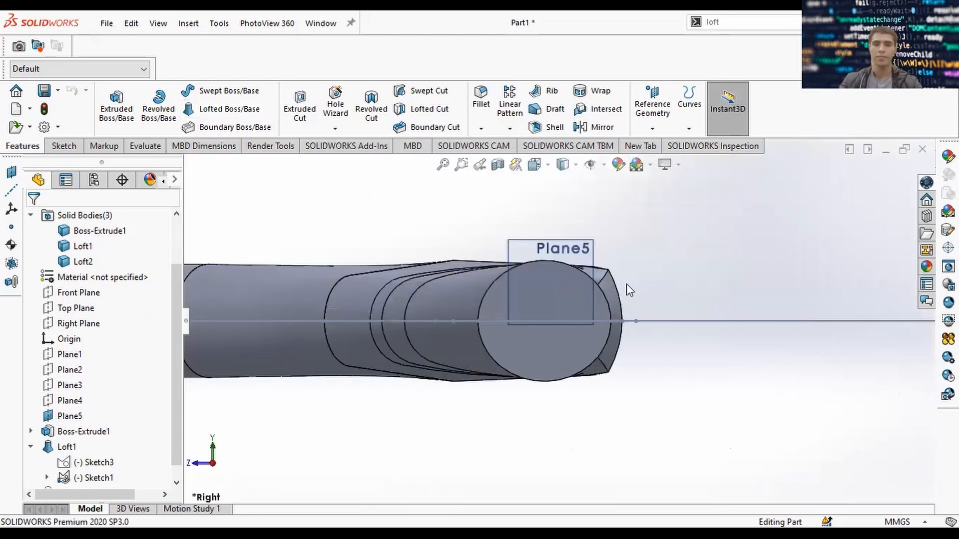
pyautogui.click(67, 146)
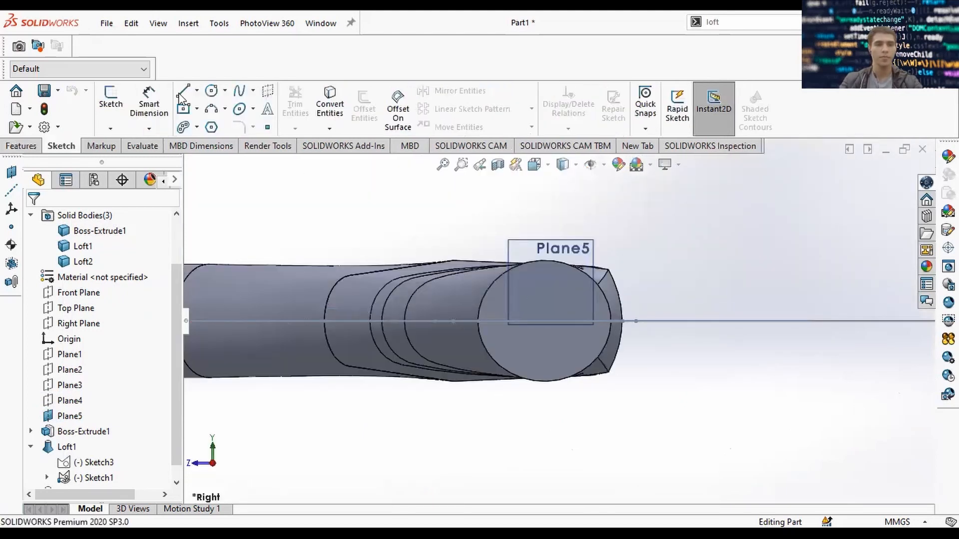
pyautogui.click(211, 92)
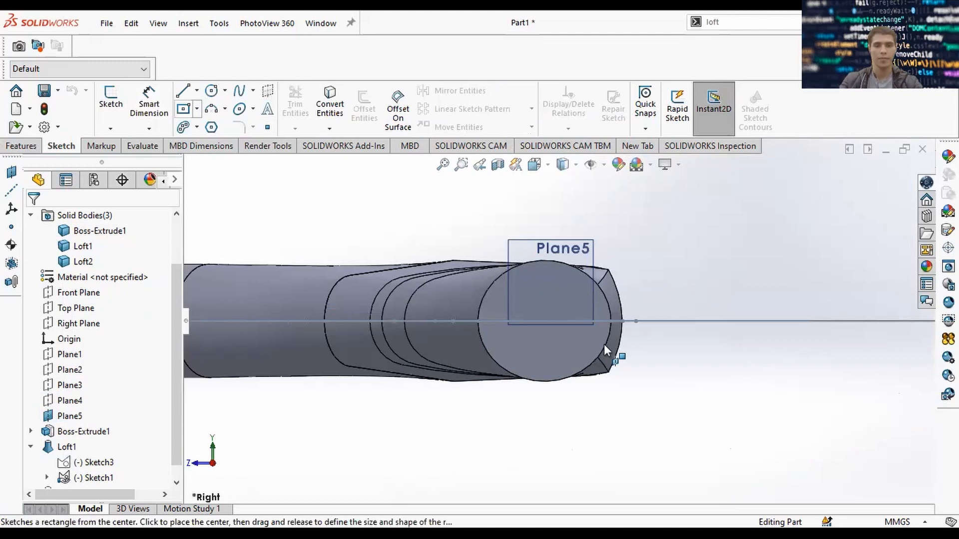
pyautogui.click(516, 244)
pyautogui.click(211, 90)
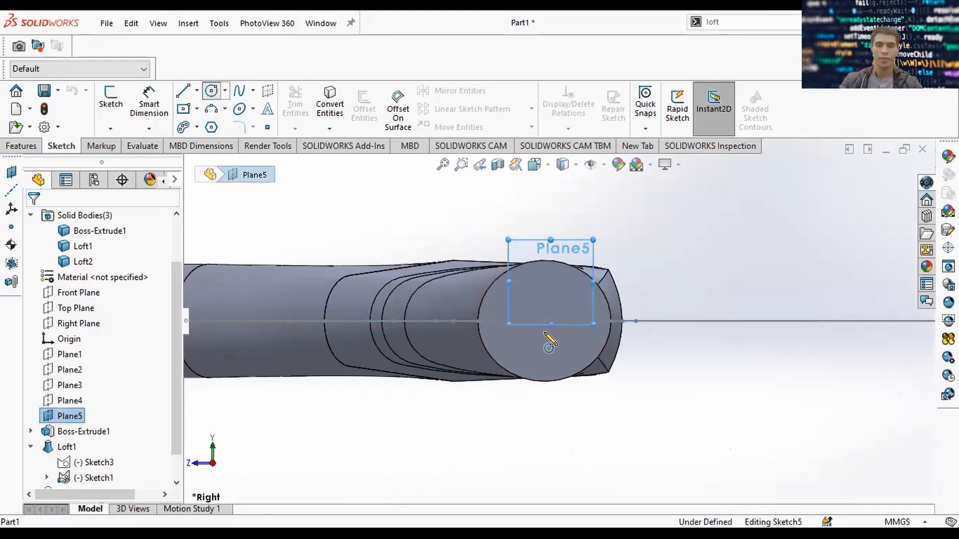
pyautogui.click(551, 321)
pyautogui.click(592, 324)
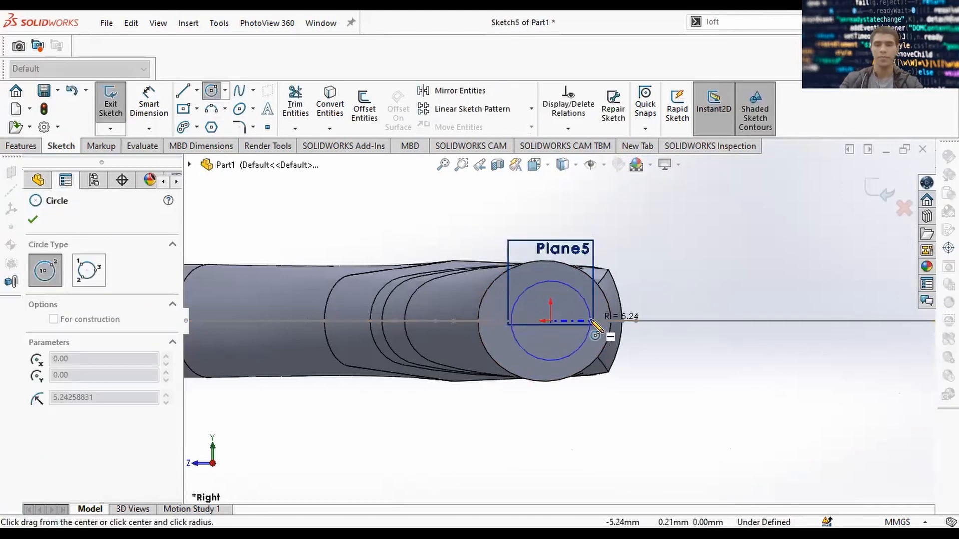
pyautogui.press('Escape')
# Make the Plane5 circle coincident with the outline sketch's endpoint on the stem's outer edge near the distal tip.
pyautogui.moveTo(592, 325)
pyautogui.mouseDown(button='middle')
pyautogui.moveTo(585, 335)
pyautogui.moveTo(593, 339)
pyautogui.mouseUp(button='middle')
pyautogui.scroll(-5, 574, 380)
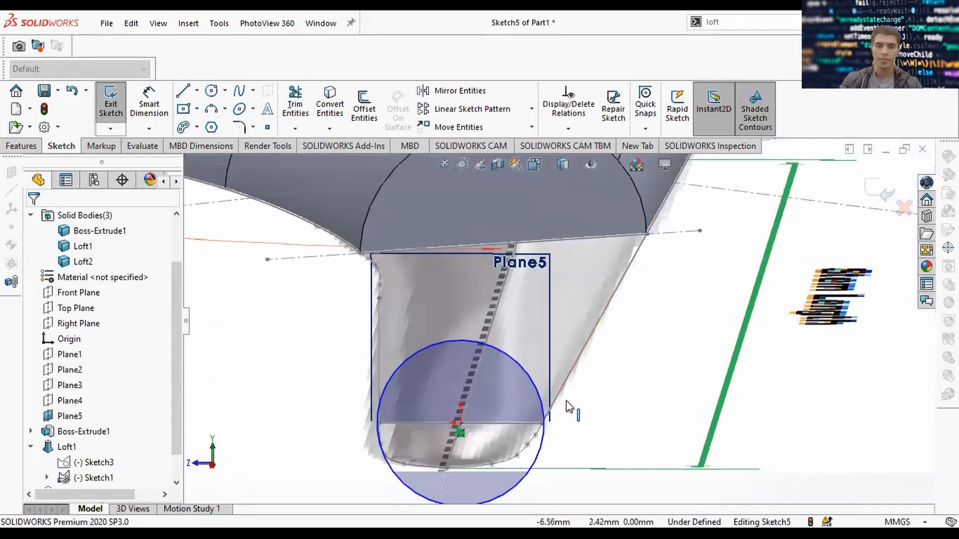
pyautogui.click(525, 433)
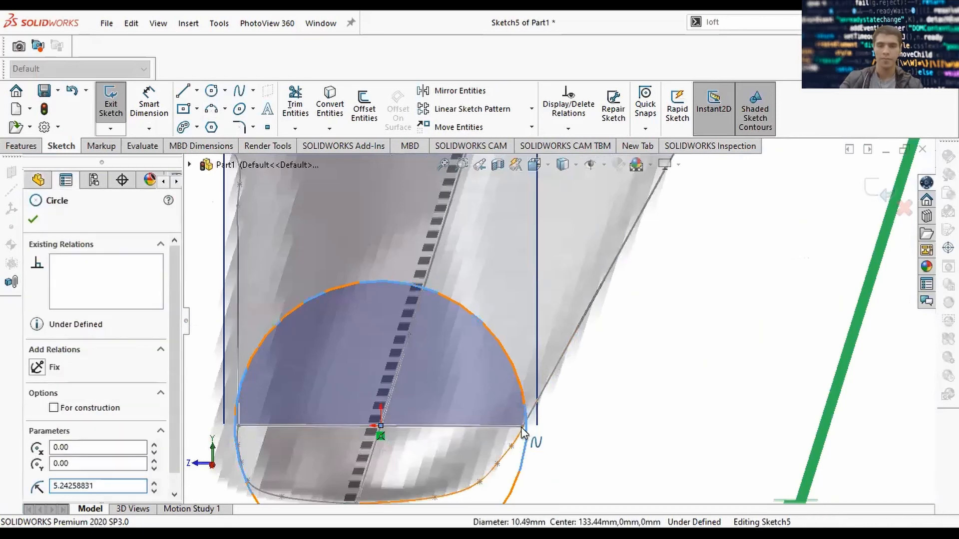
pyautogui.keyDown('ctrl'); pyautogui.click(542, 387); pyautogui.keyUp('ctrl')
pyautogui.press('Escape')
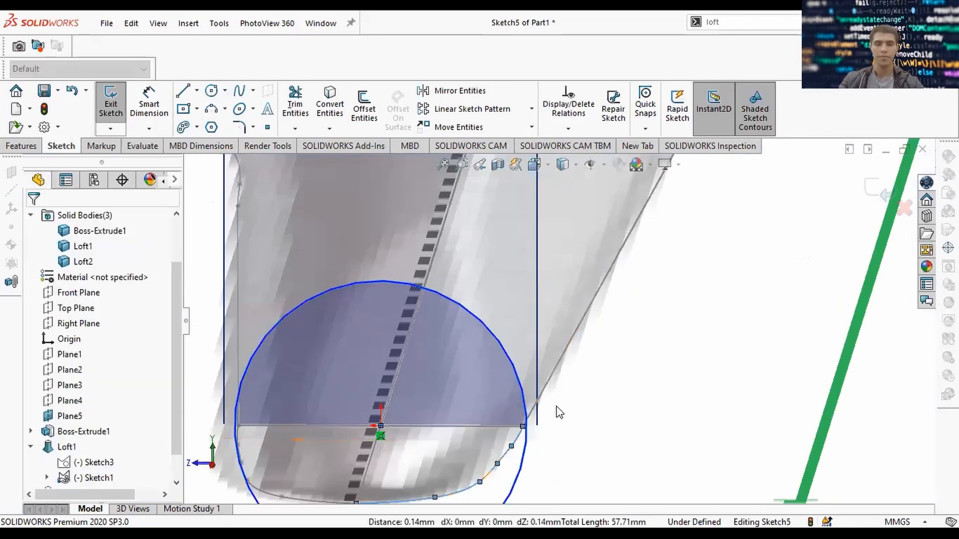
pyautogui.click(523, 428)
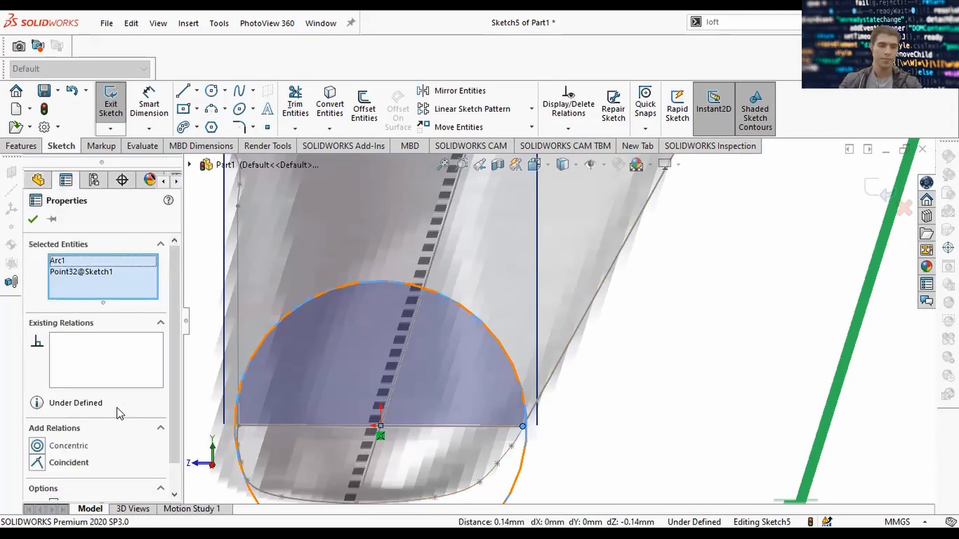
pyautogui.click(39, 462)
pyautogui.scroll(-5, 260, 415)
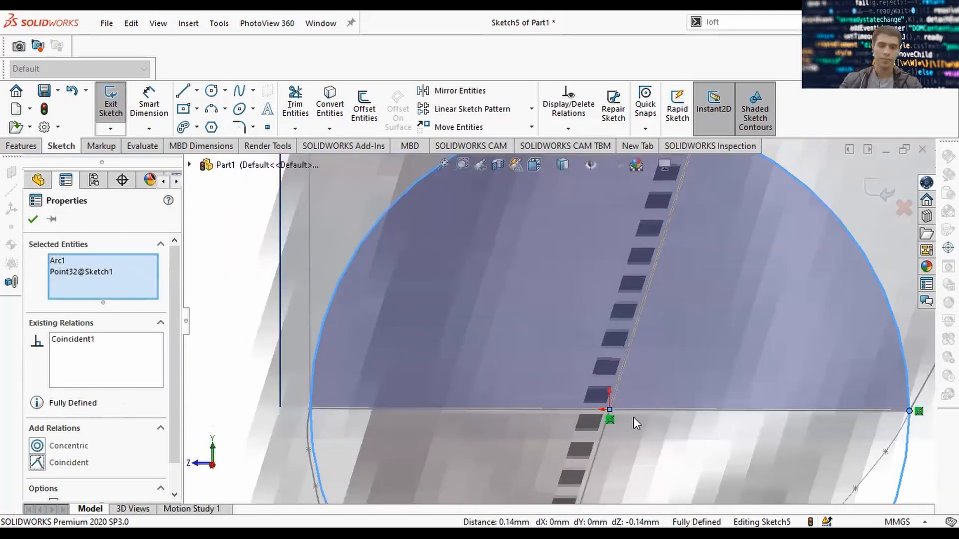
# Make the circle's centre coincident with the outline sketch's cross line at the distal tip and finish the sketch.
pyautogui.keyDown('ctrl'); pyautogui.click(610, 410); pyautogui.keyUp('ctrl')
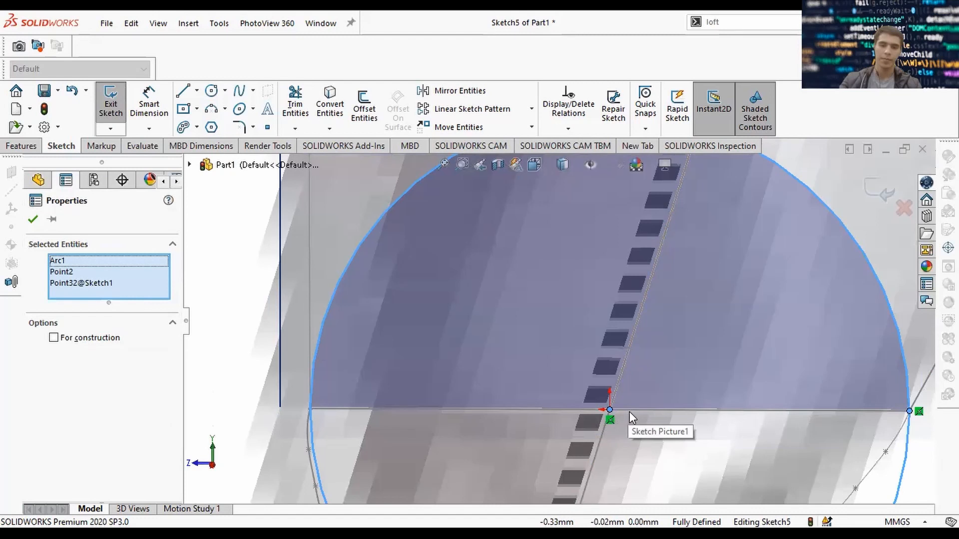
pyautogui.rightClick(629, 413)
pyautogui.click(616, 421)
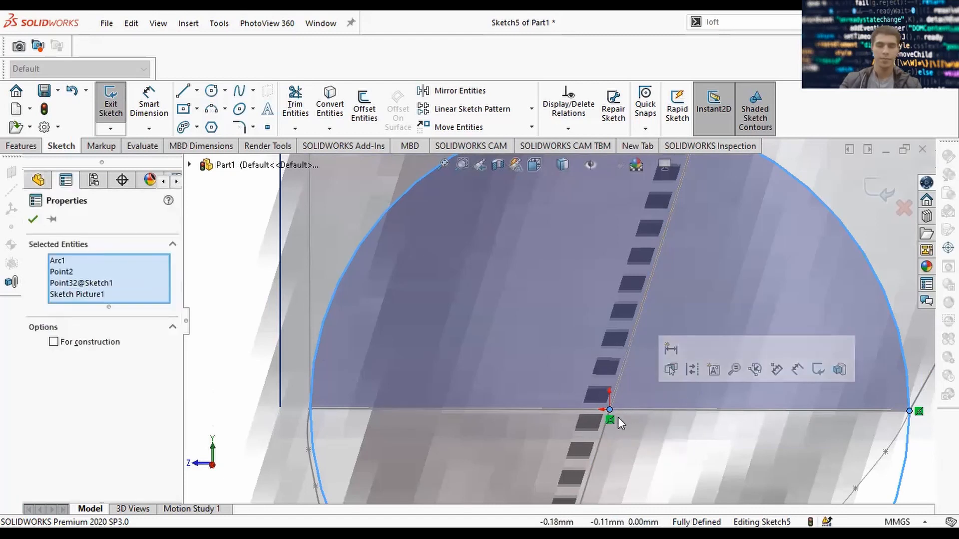
pyautogui.click(611, 411)
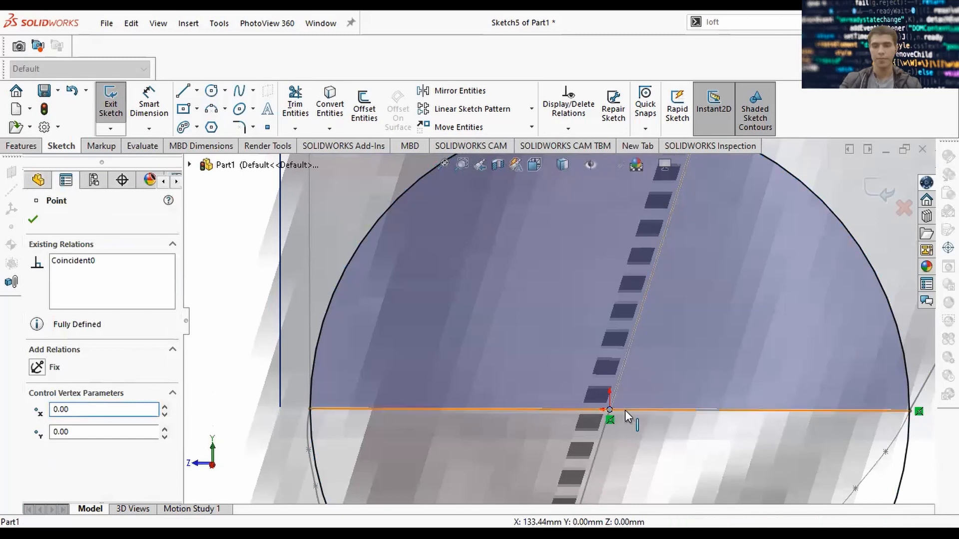
pyautogui.keyDown('ctrl'); pyautogui.click(625, 409); pyautogui.keyUp('ctrl')
pyautogui.click(53, 464)
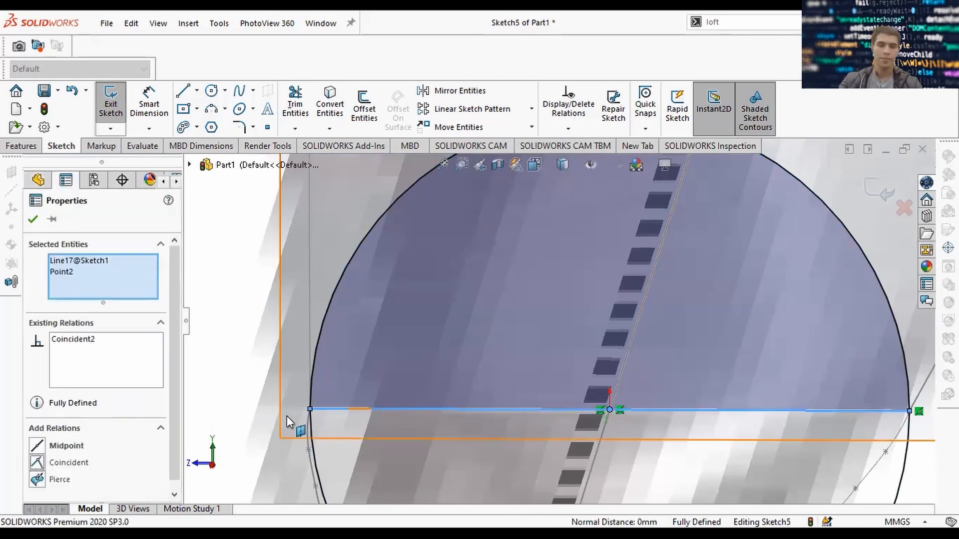
pyautogui.scroll(4, 557, 325)
pyautogui.click(865, 364)
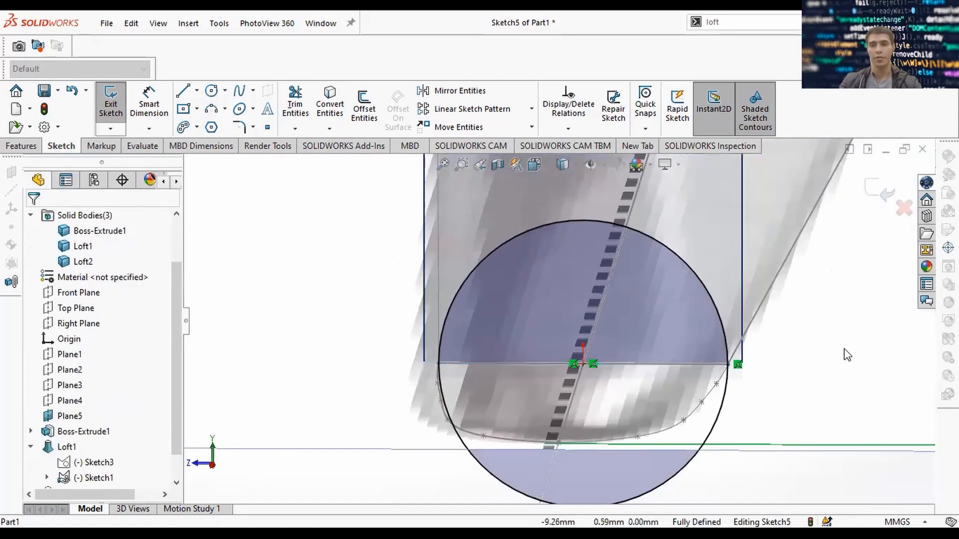
pyautogui.click(880, 191)
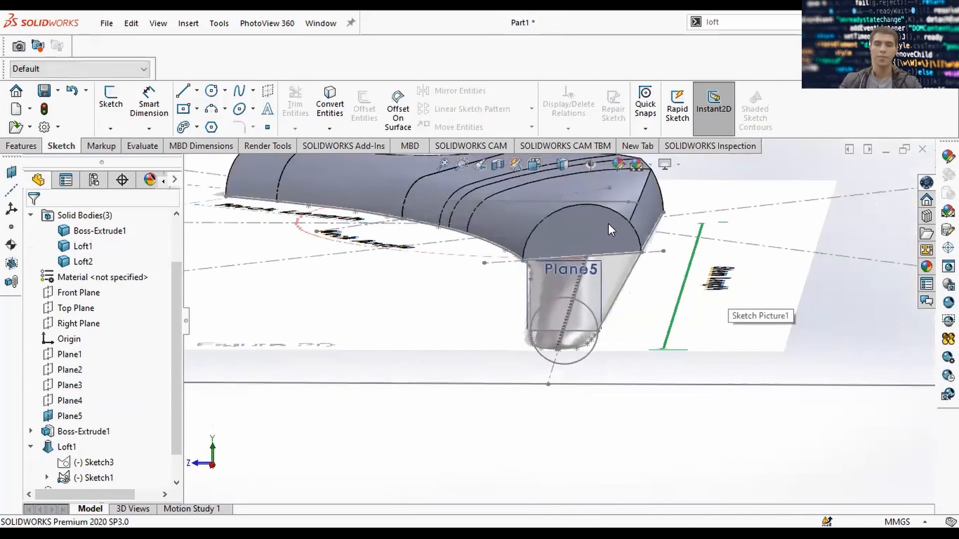
# Edit Sketch4 of the second loft, set its ellipse's half-height dimension to 7 mm, and rebuild.
pyautogui.moveTo(615, 252); pyautogui.dragTo(150, 435, button='middle')
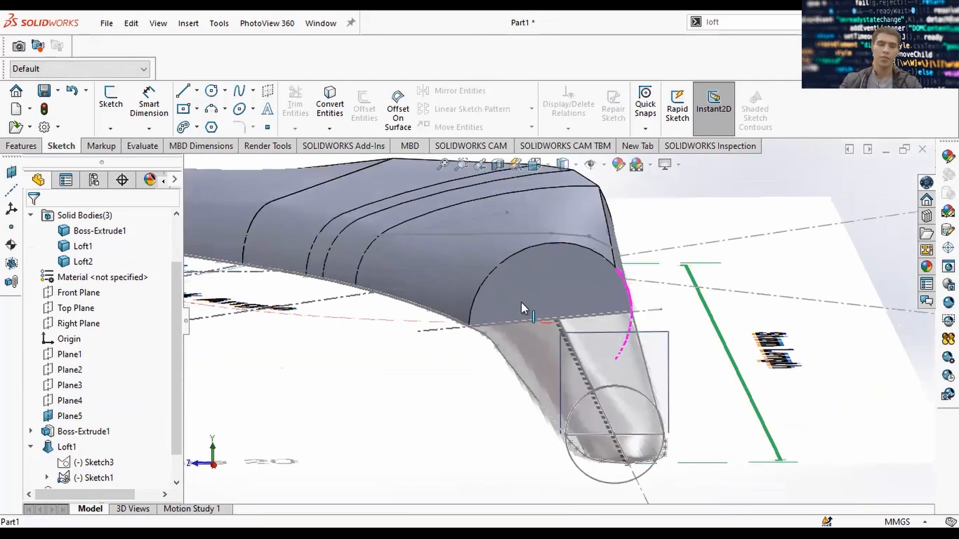
pyautogui.click(542, 263)
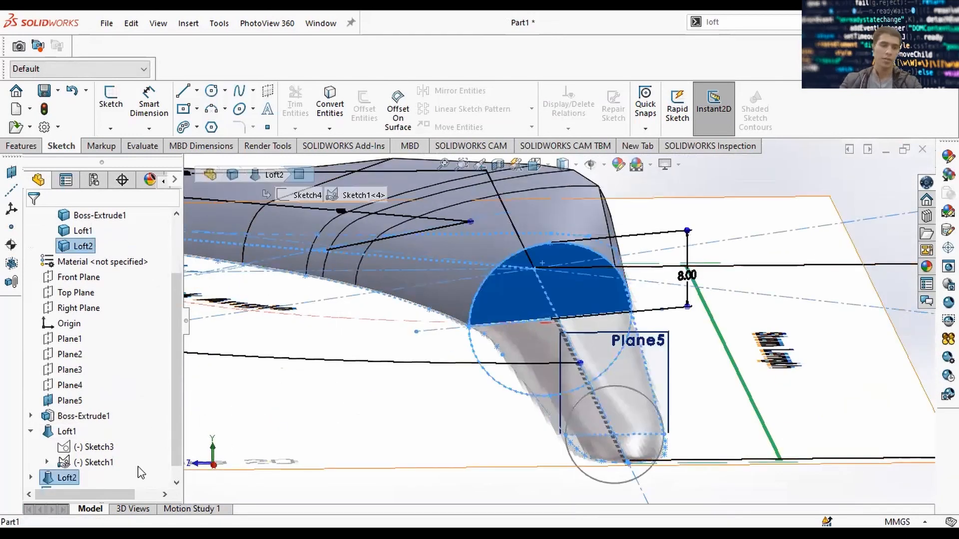
pyautogui.scroll(-1, 97, 460)
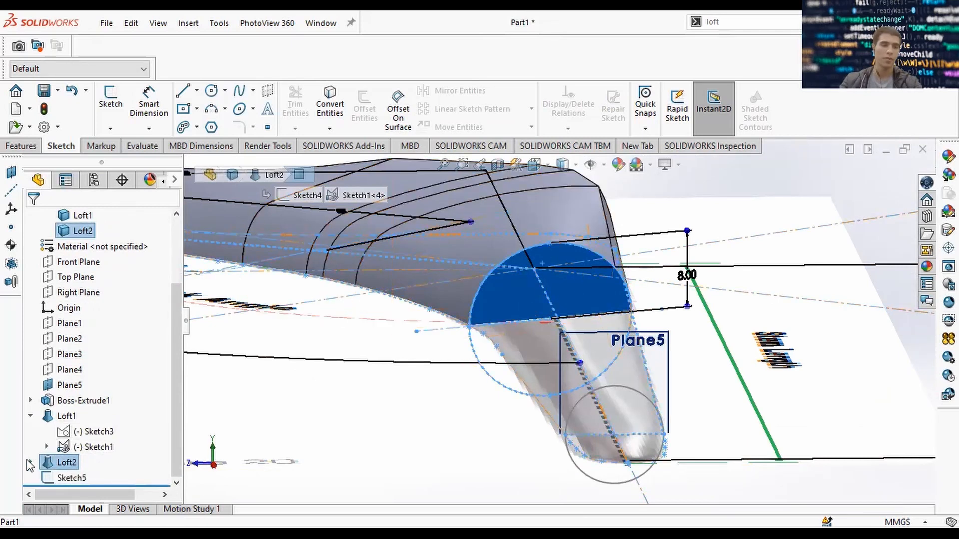
pyautogui.click(31, 462)
pyautogui.click(83, 462)
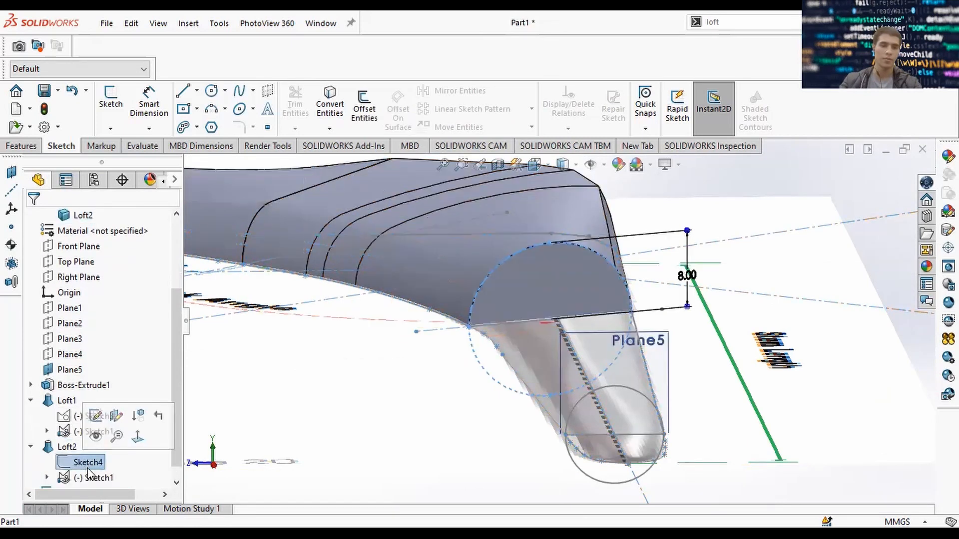
pyautogui.rightClick(92, 464)
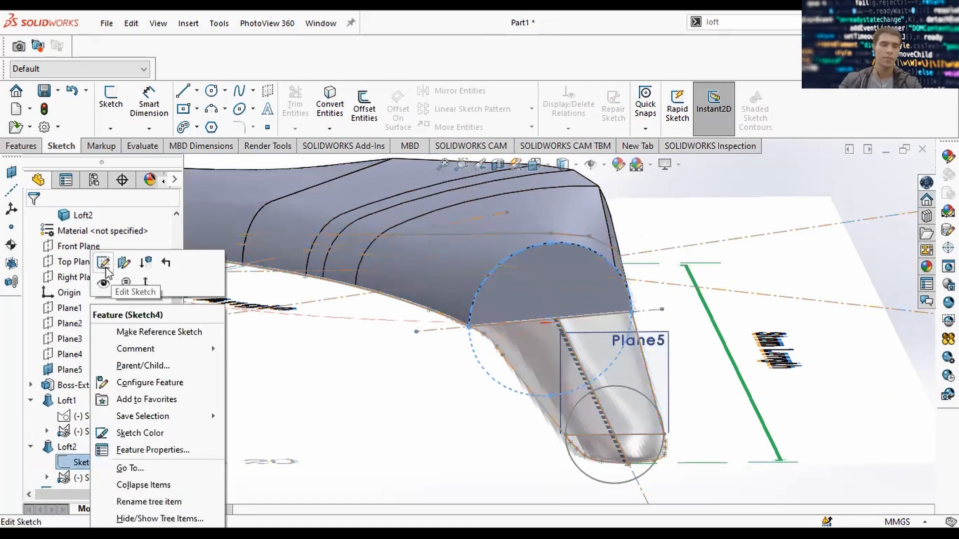
pyautogui.doubleClick(691, 275)
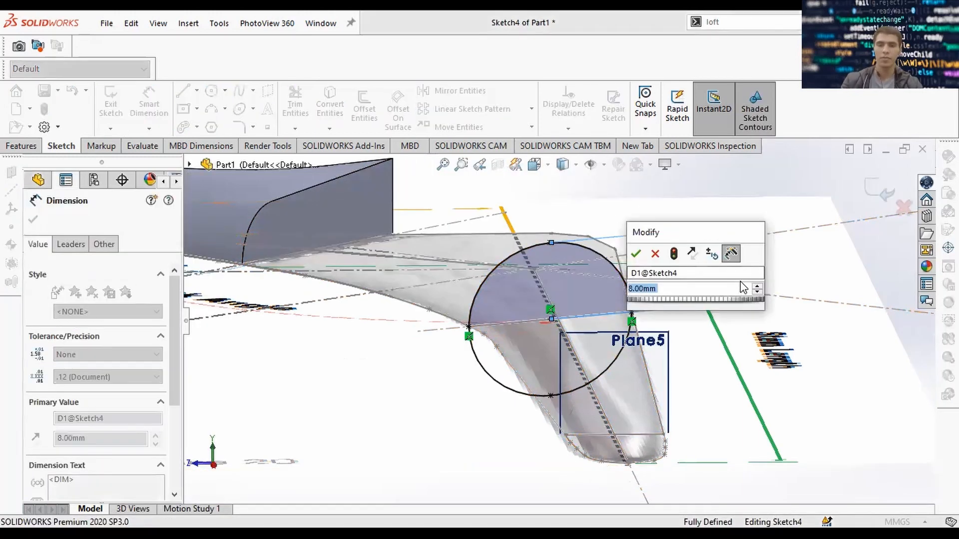
pyautogui.write('7')
pyautogui.press('Return')
pyautogui.click(892, 201)
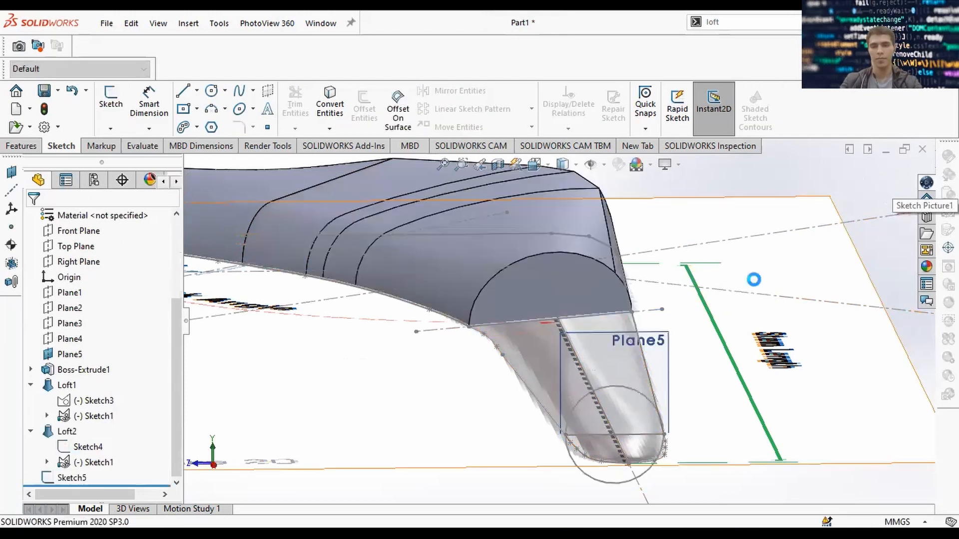
# Set the half-height dimension of the Sketch4 ellipse to 6 mm and rebuild the part.
pyautogui.moveTo(715, 285)
pyautogui.mouseDown(button='middle')
pyautogui.moveTo(688, 263)
pyautogui.moveTo(697, 284)
pyautogui.mouseUp(button='middle')
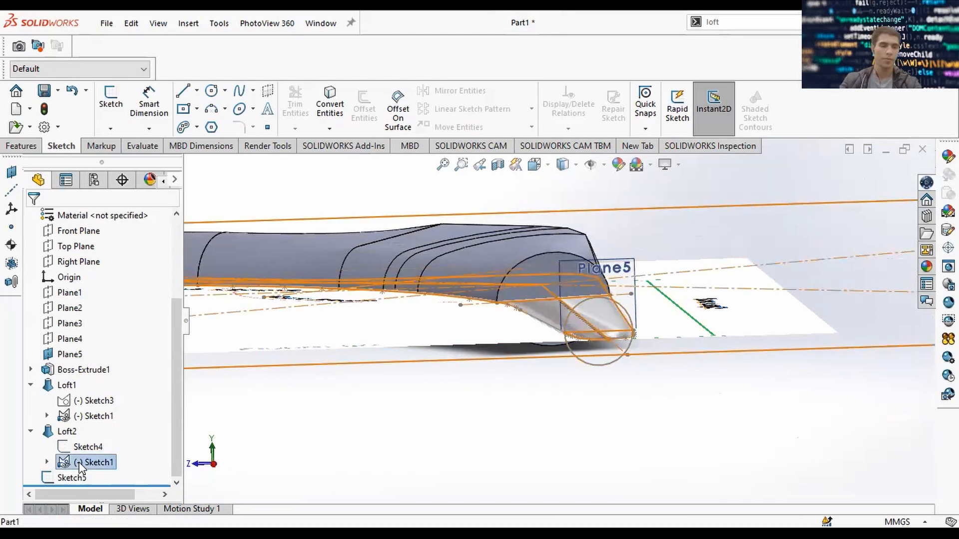
pyautogui.rightClick(88, 447)
pyautogui.click(90, 278)
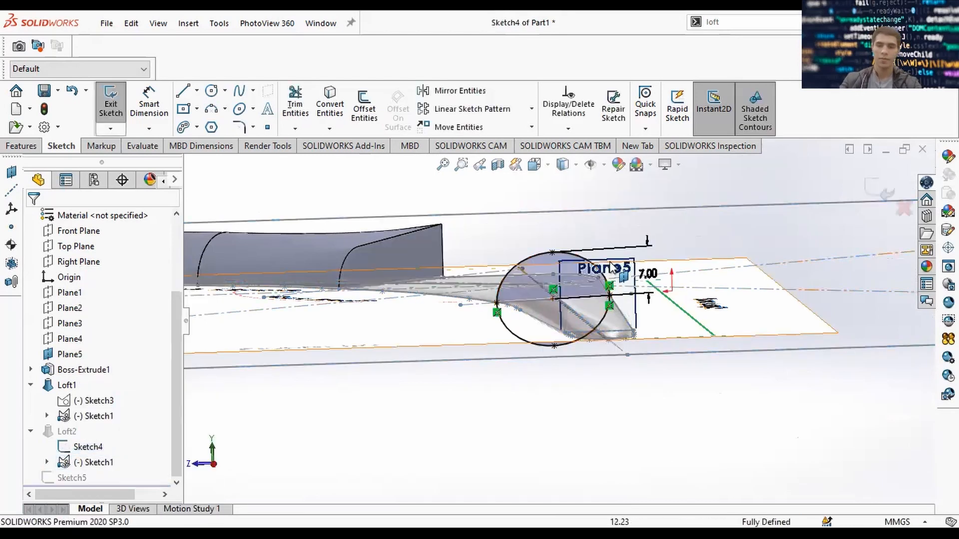
pyautogui.moveTo(653, 282); pyautogui.dragTo(622, 303, button='middle')
pyautogui.doubleClick(621, 306)
pyautogui.click(621, 306)
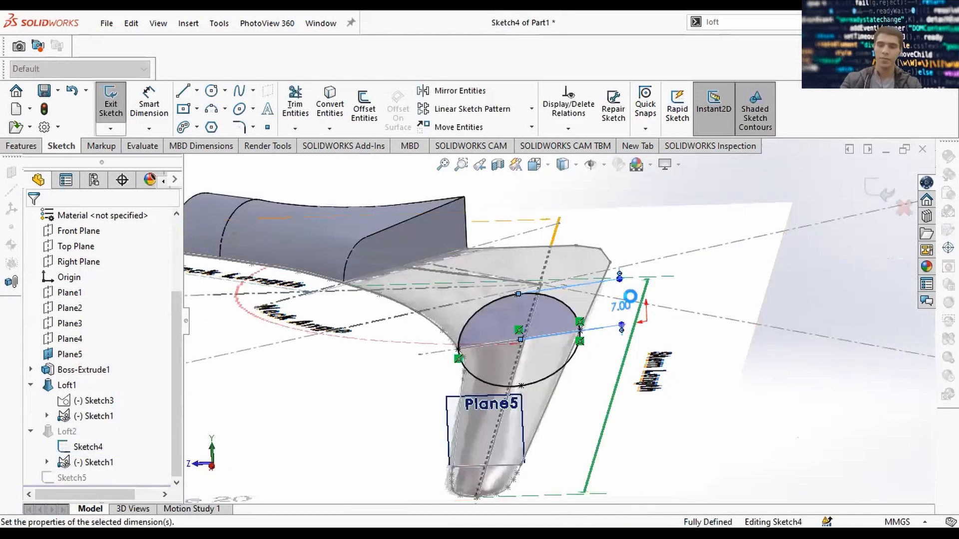
pyautogui.doubleClick(631, 303)
pyautogui.write('6')
pyautogui.press('Return')
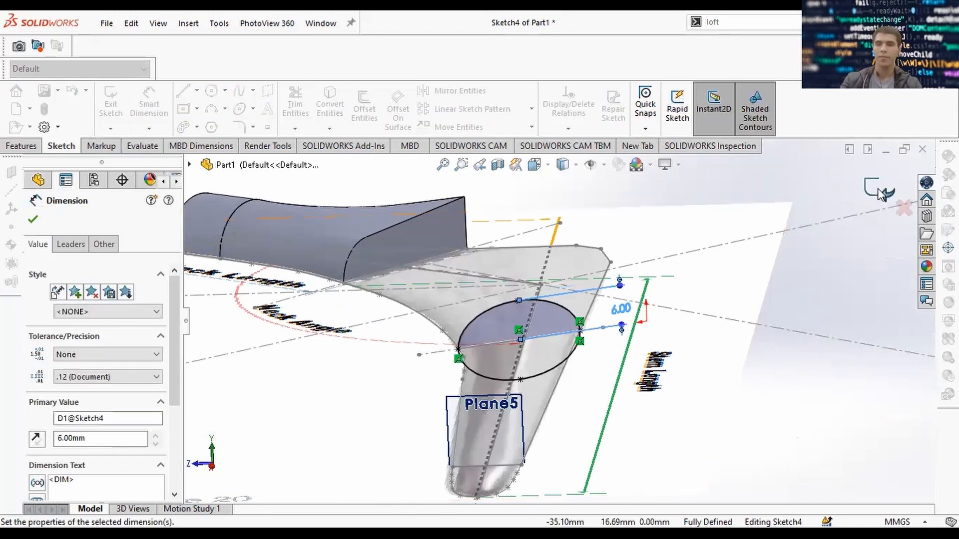
pyautogui.hotkey('ctrl', 'b')
# Start a loft using the shoulder body's distal end face and the Plane5 circle as profiles.
pyautogui.moveTo(617, 355); pyautogui.dragTo(564, 402, button='middle')
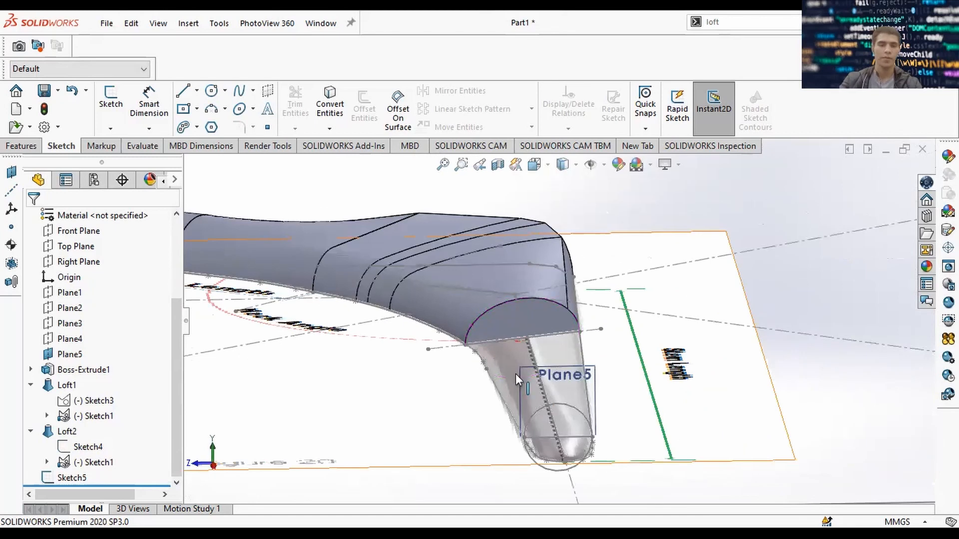
pyautogui.moveTo(537, 346); pyautogui.dragTo(575, 355, button='middle')
pyautogui.click(717, 21)
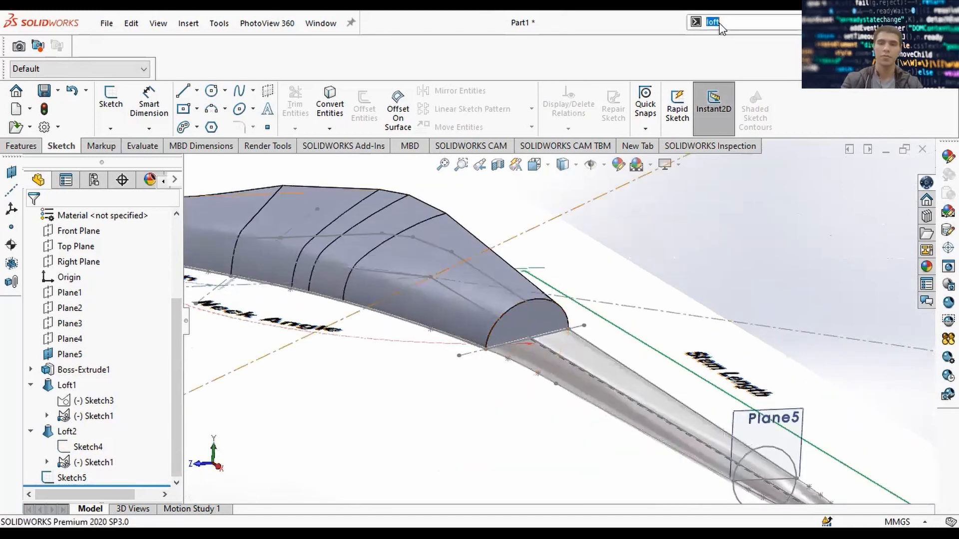
pyautogui.click(737, 34)
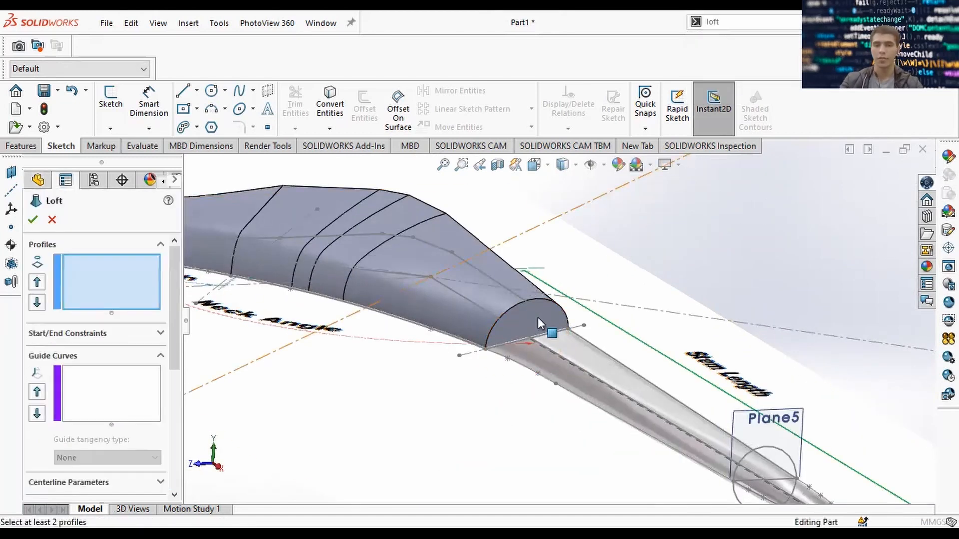
pyautogui.click(540, 318)
pyautogui.moveTo(741, 372); pyautogui.dragTo(714, 354, button='middle')
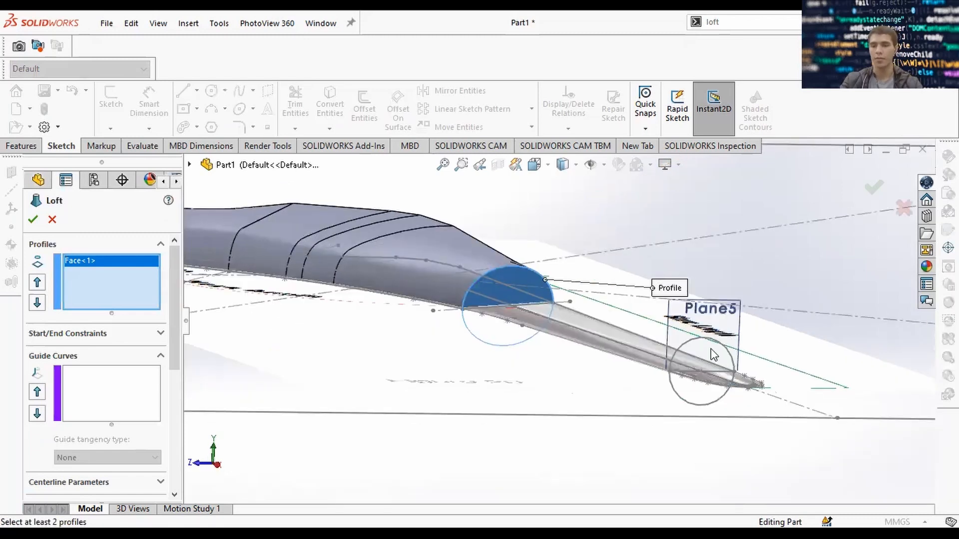
pyautogui.click(713, 346)
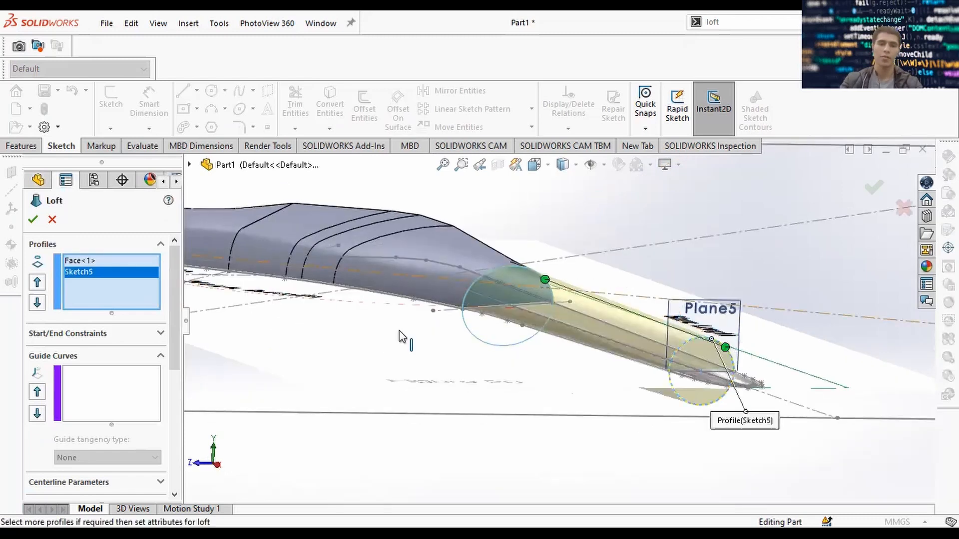
# Add the stem's long straight outer outline as the loft's first guide curve, selected as an open group.
pyautogui.click(125, 385)
pyautogui.moveTo(605, 339); pyautogui.dragTo(575, 378, button='middle')
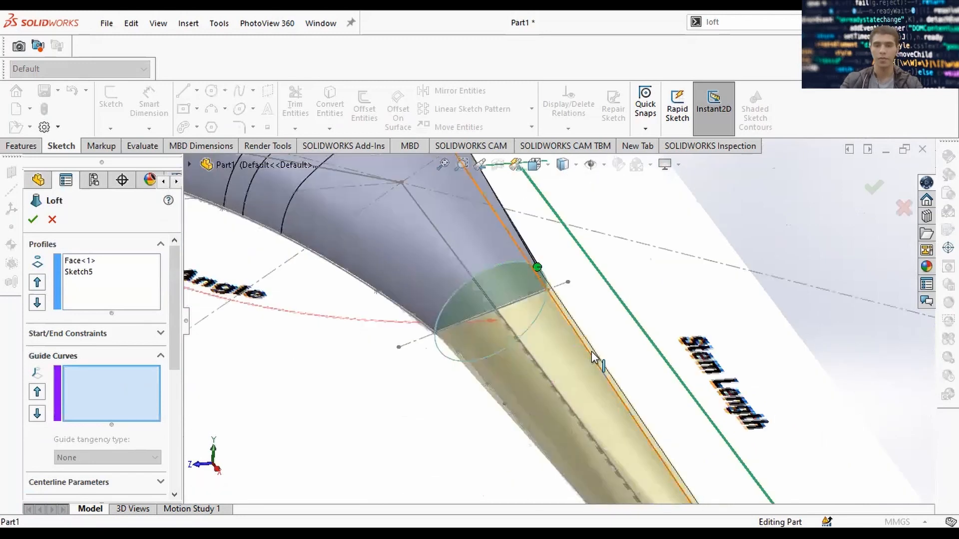
pyautogui.click(635, 418)
# Try to add the stem's two inner outline segments as separate guide curves and create the loft.
pyautogui.scroll(3, 599, 417)
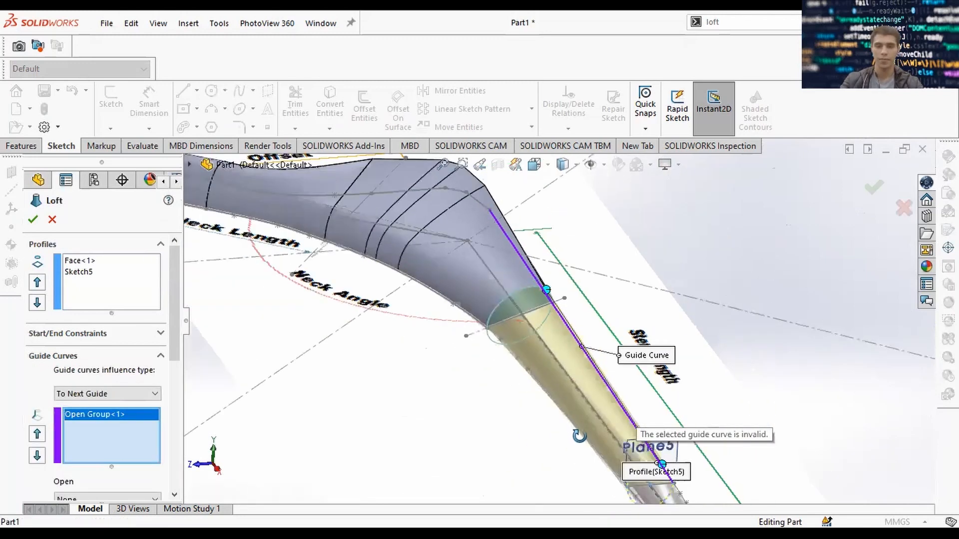
pyautogui.scroll(-2, 568, 424)
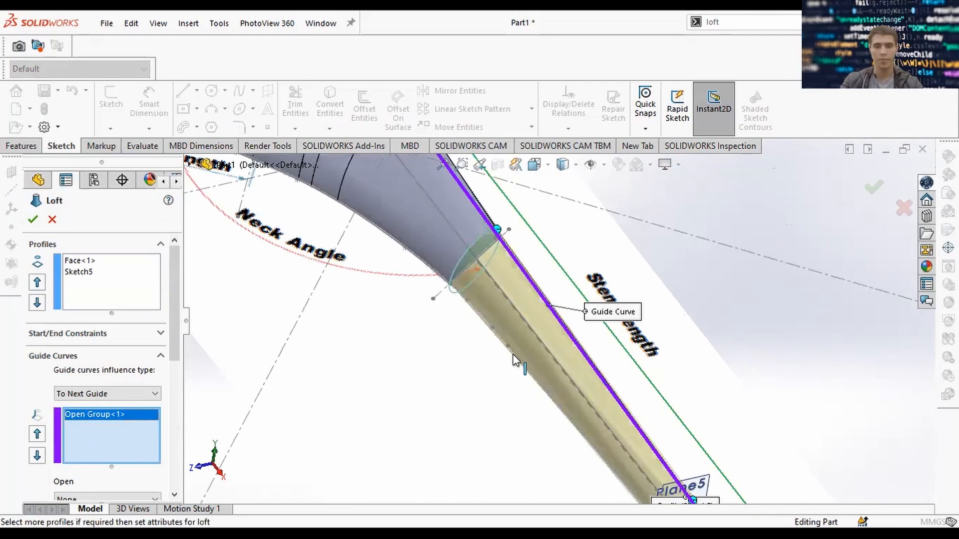
pyautogui.click(573, 426)
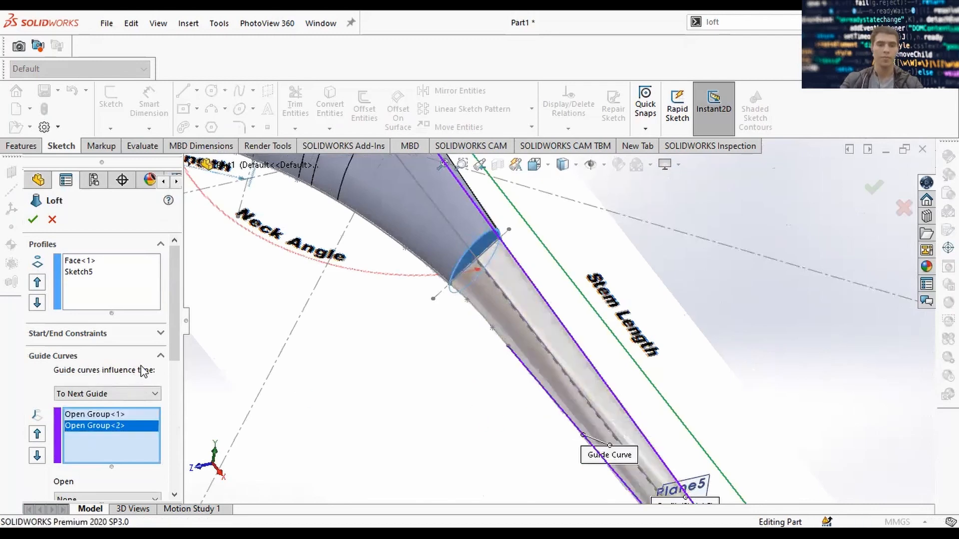
pyautogui.click(32, 221)
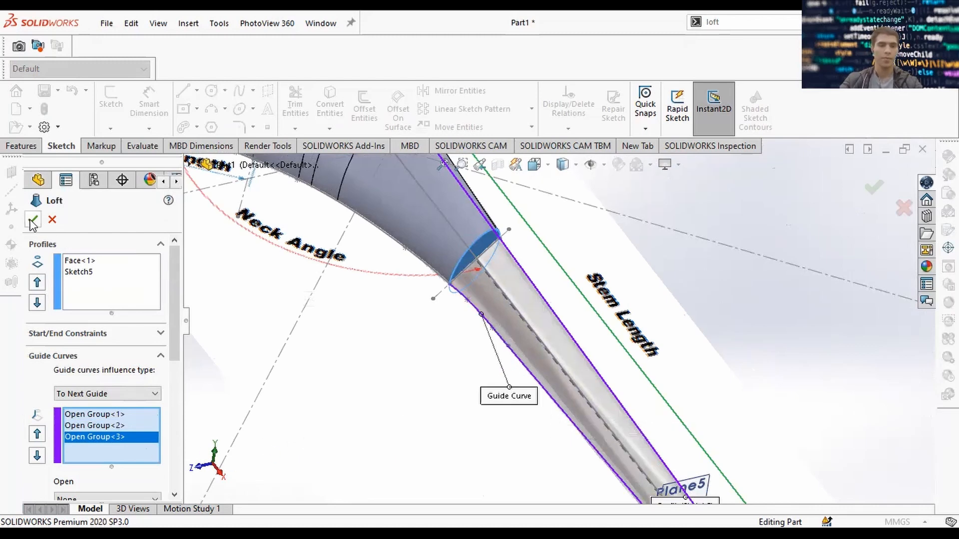
# Remove both inner outline groups from the loft's guide curves, keeping only the outer outline.
pyautogui.click(138, 425)
pyautogui.rightClick(138, 424)
pyautogui.click(174, 450)
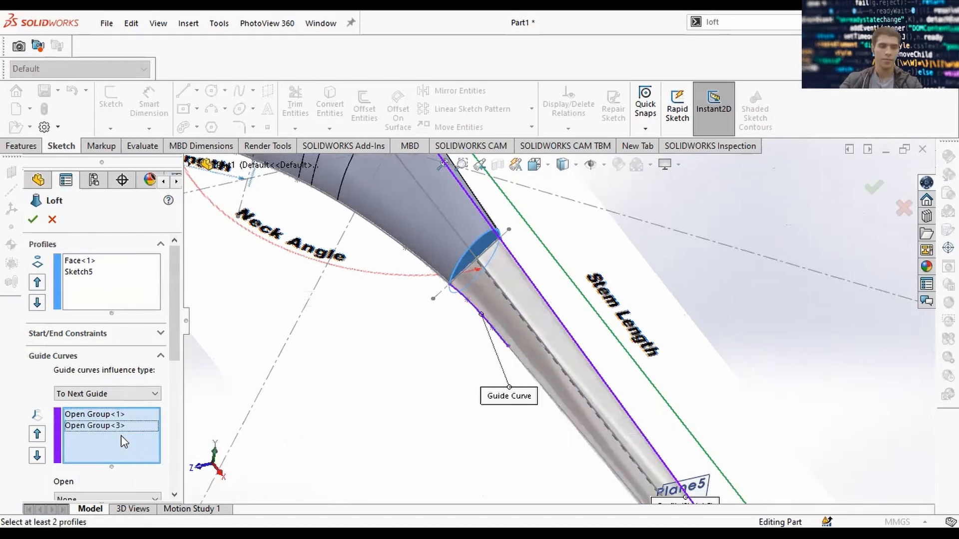
pyautogui.click(128, 426)
pyautogui.press('Delete')
pyautogui.scroll(2, 641, 442)
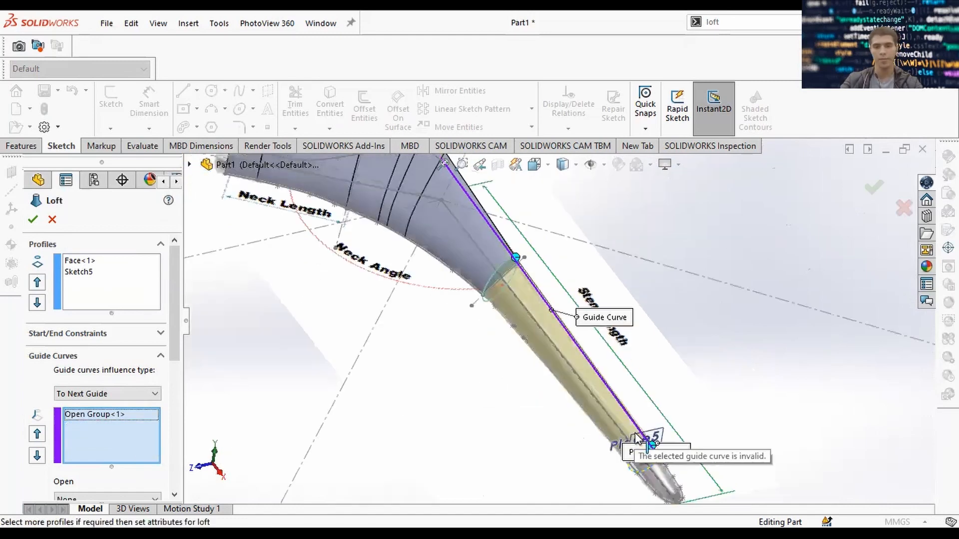
pyautogui.scroll(-4, 627, 439)
pyautogui.scroll(-3, 410, 205)
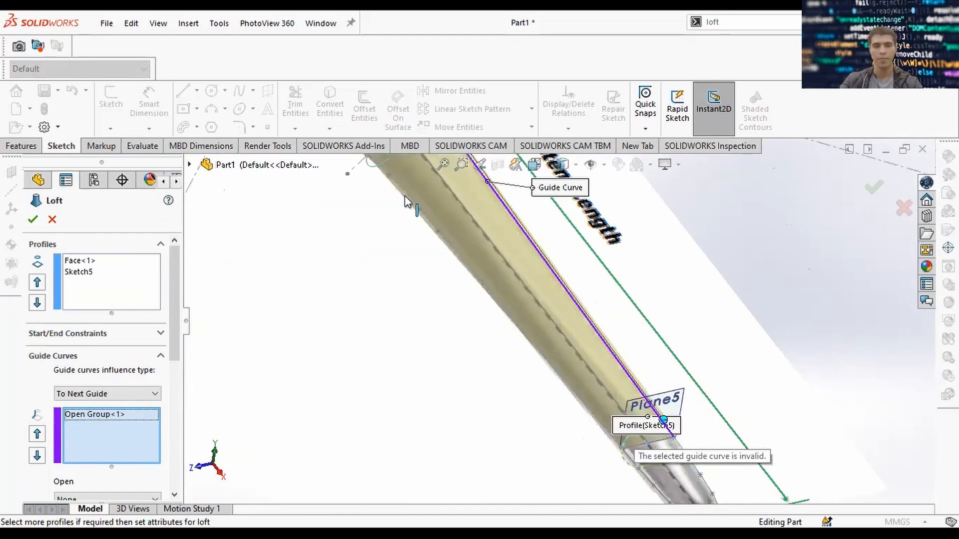
# Try the short curved segment of the stem's inner outline as a separate guide curve, and remove the extra groups from the loft.
pyautogui.click(411, 195)
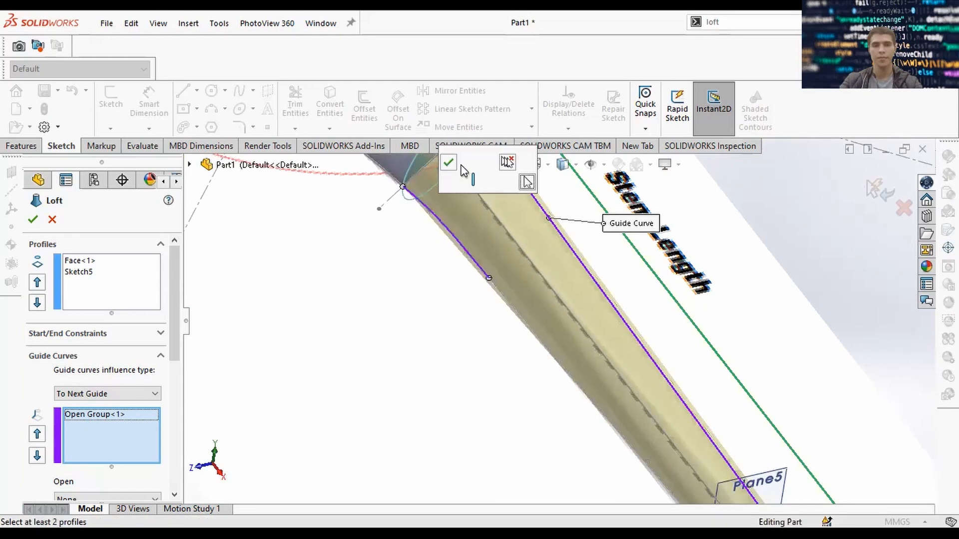
pyautogui.click(454, 164)
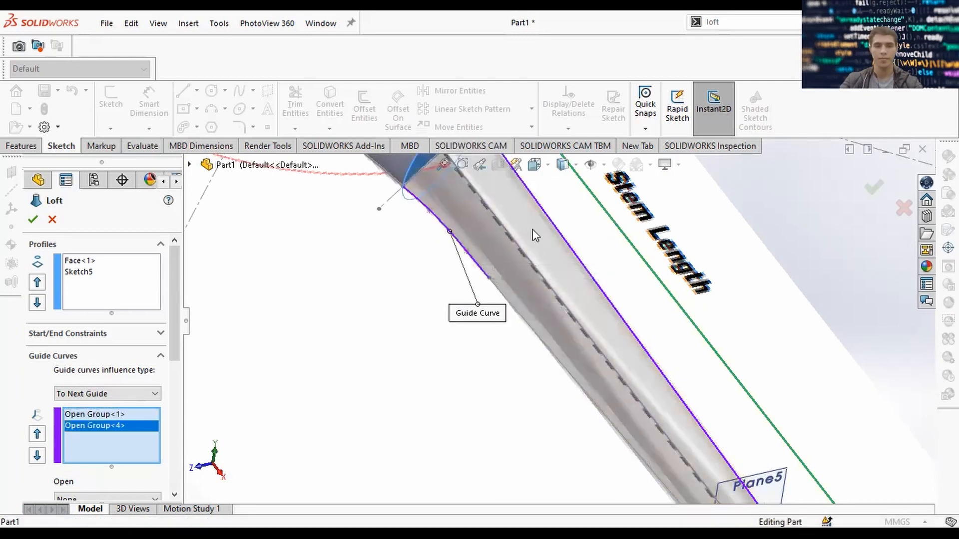
pyautogui.click(115, 427)
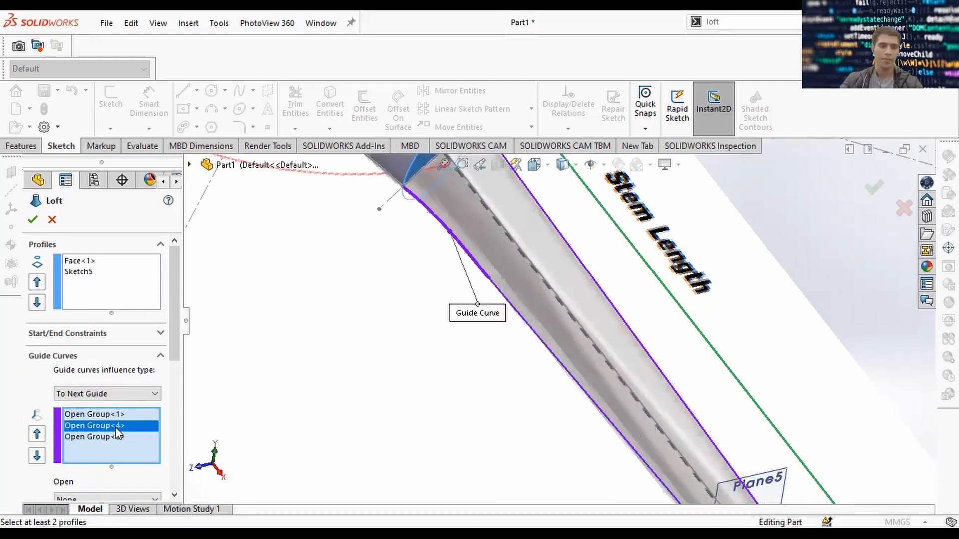
pyautogui.rightClick(116, 427)
pyautogui.click(152, 454)
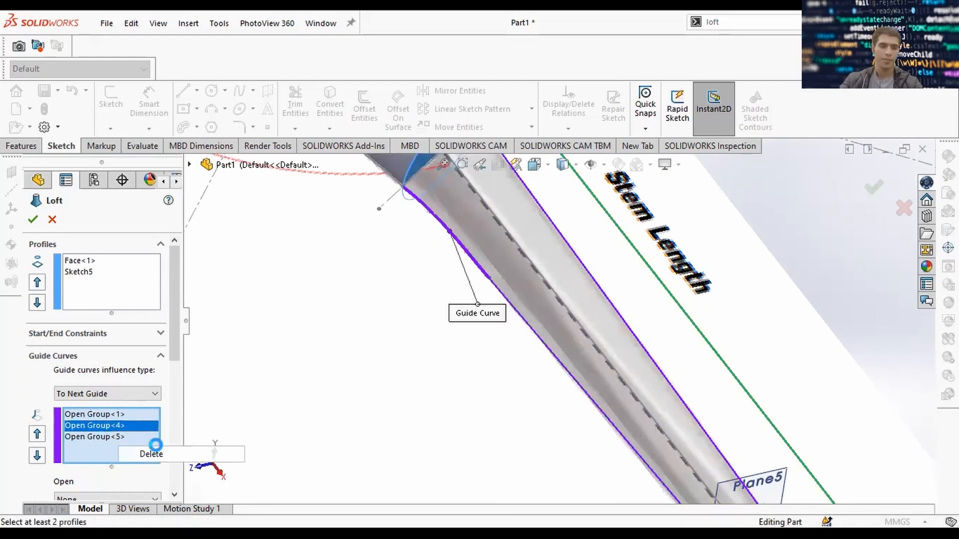
pyautogui.click(114, 426)
pyautogui.rightClick(114, 425)
pyautogui.click(209, 452)
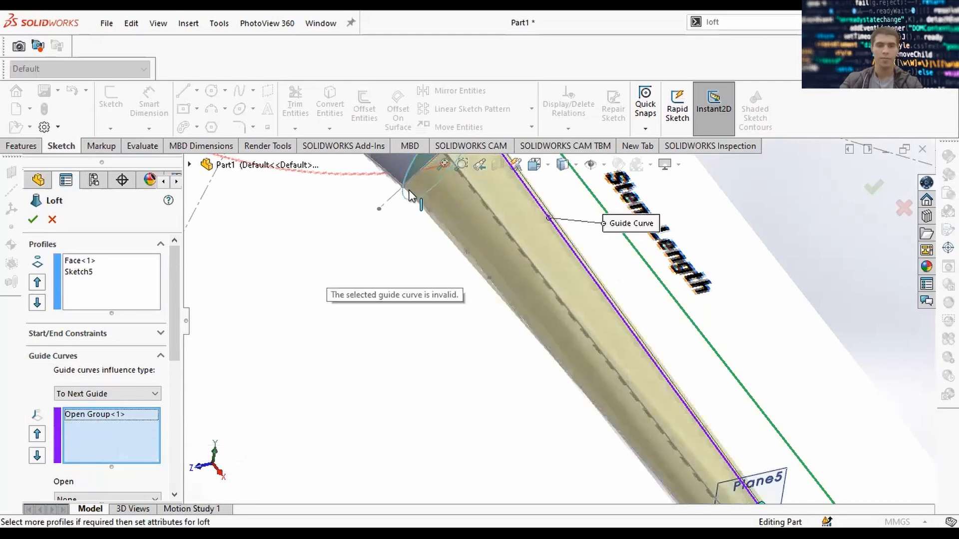
# Add the stem's inner outline, its short curve and long straight part together, as one open-group second guide curve and create the loft.
pyautogui.click(487, 186)
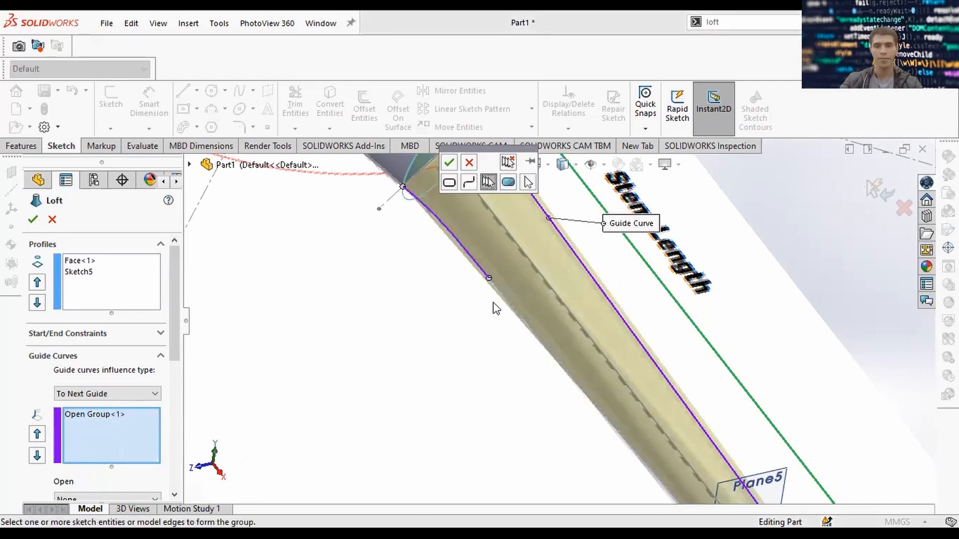
pyautogui.scroll(3, 556, 319)
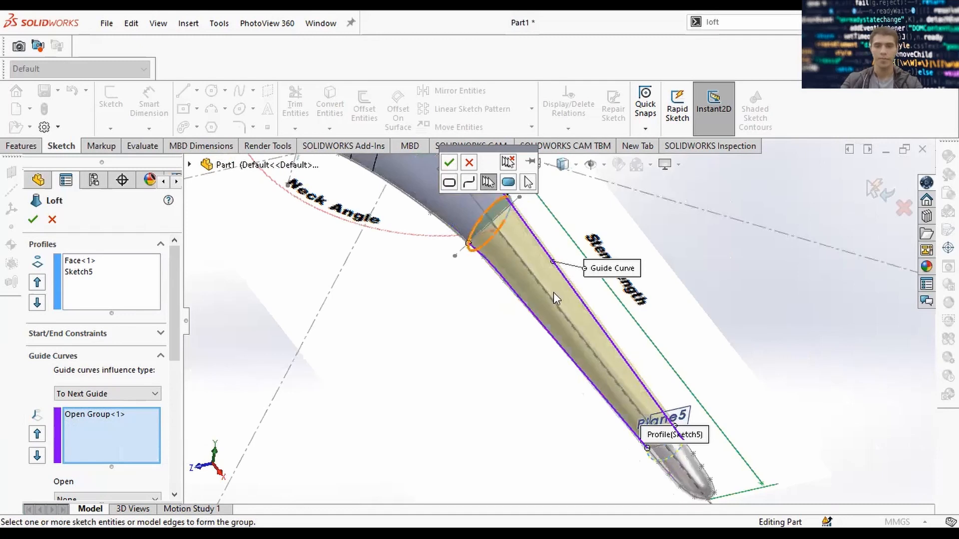
pyautogui.rightClick(809, 317)
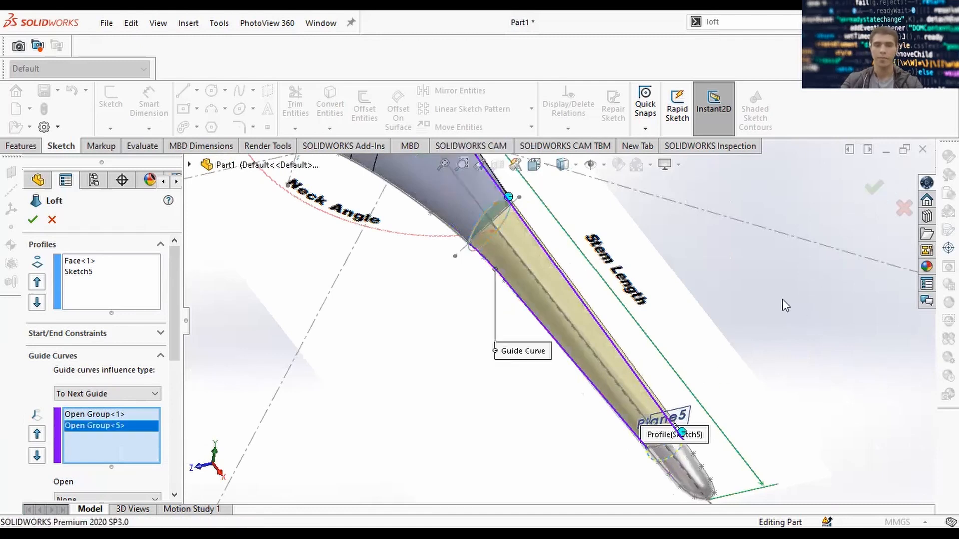
pyautogui.click(872, 193)
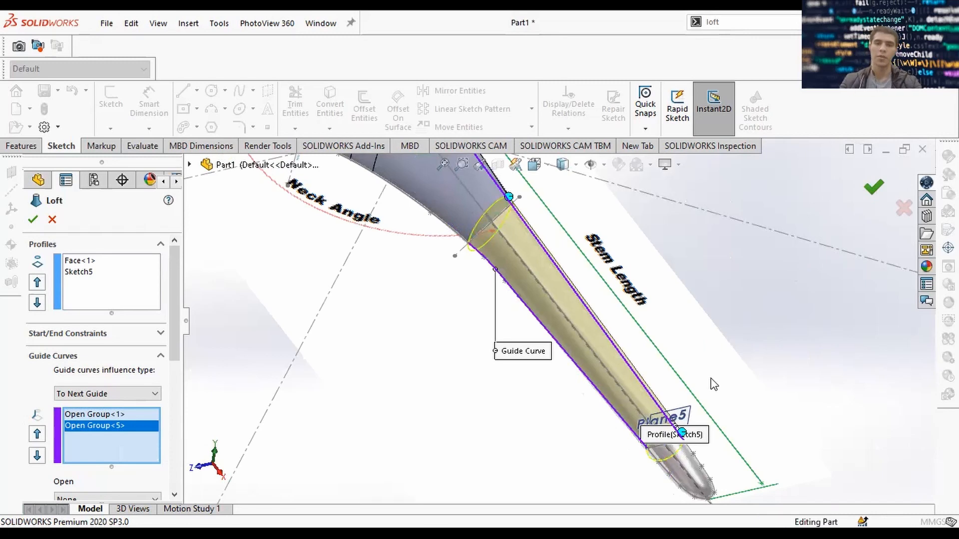
# Hide Plane5 at the distal end of the lofted stem.
pyautogui.moveTo(674, 342); pyautogui.dragTo(580, 300, button='middle')
pyautogui.scroll(-4, 579, 301)
pyautogui.scroll(5, 579, 320)
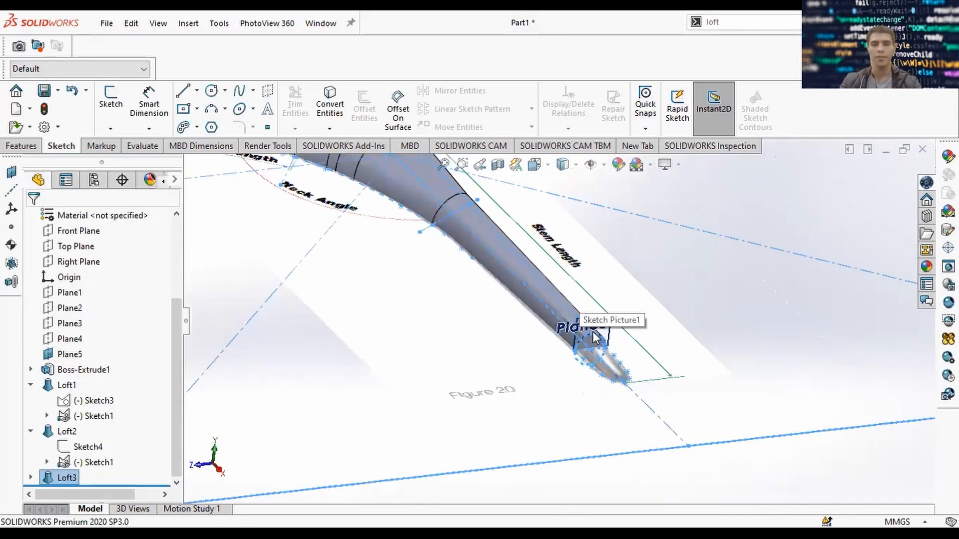
pyautogui.scroll(3, 559, 302)
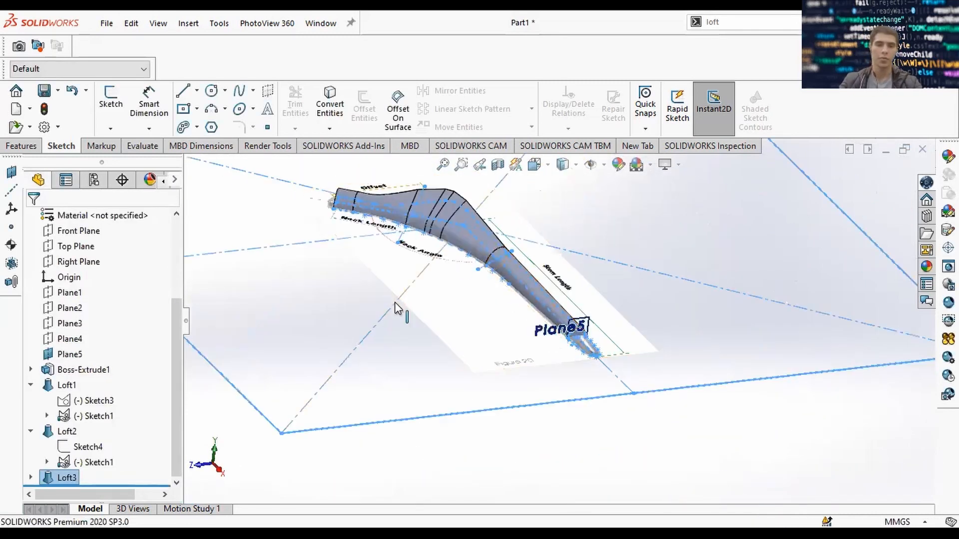
pyautogui.click(583, 375)
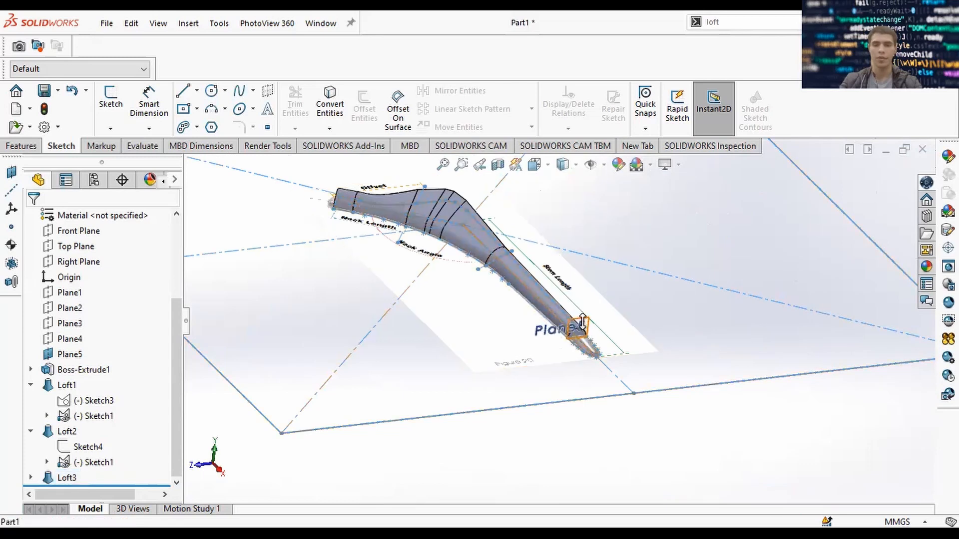
pyautogui.rightClick(636, 300)
pyautogui.scroll(-6, 597, 322)
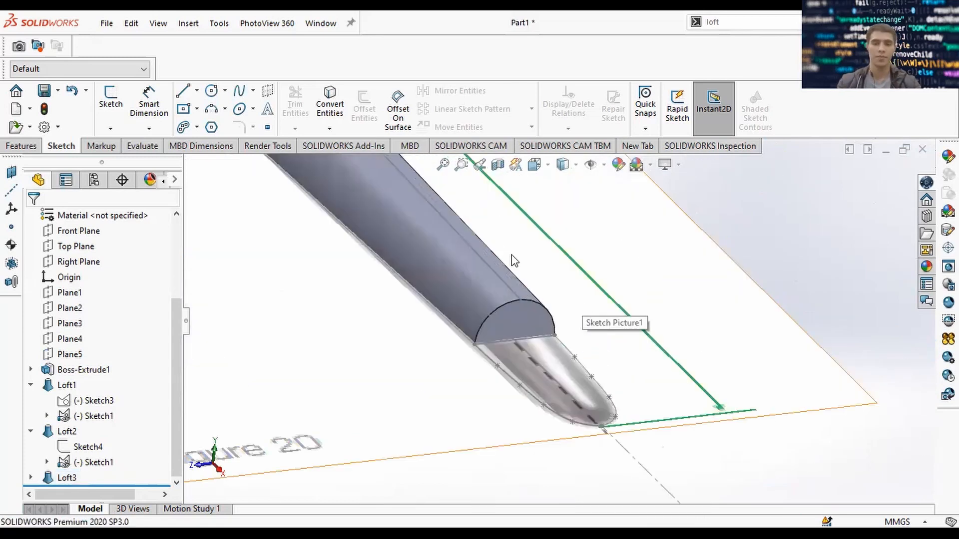
pyautogui.click(733, 20)
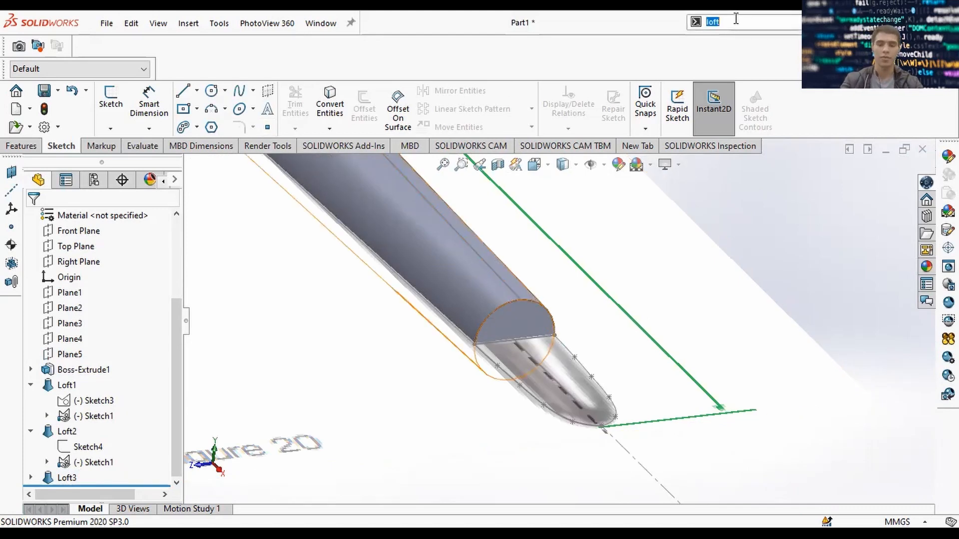
pyautogui.click(745, 41)
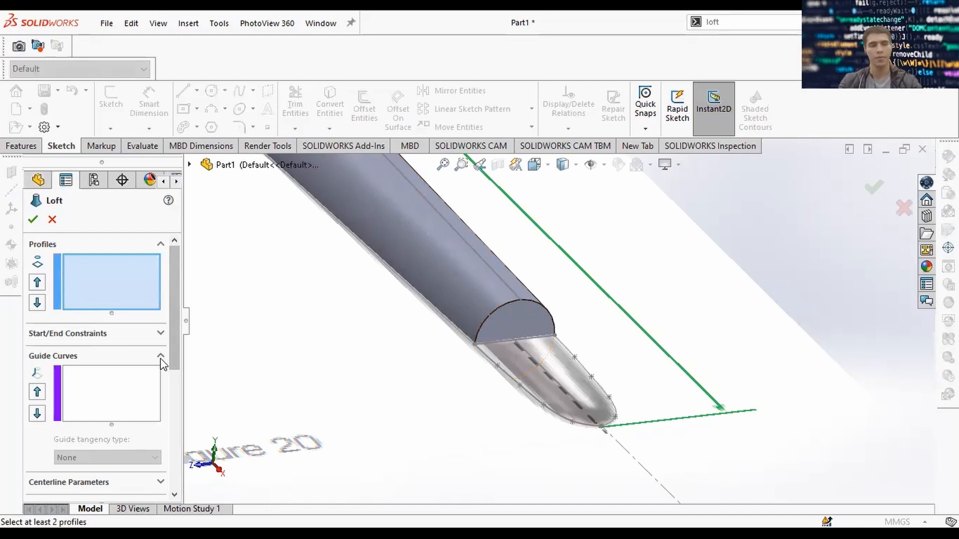
pyautogui.click(529, 320)
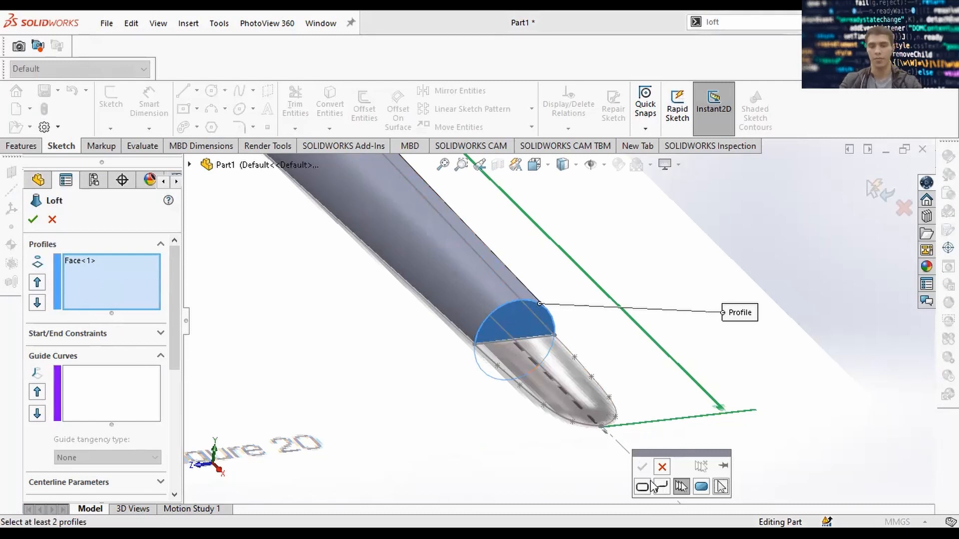
pyautogui.click(680, 485)
pyautogui.scroll(-7, 604, 451)
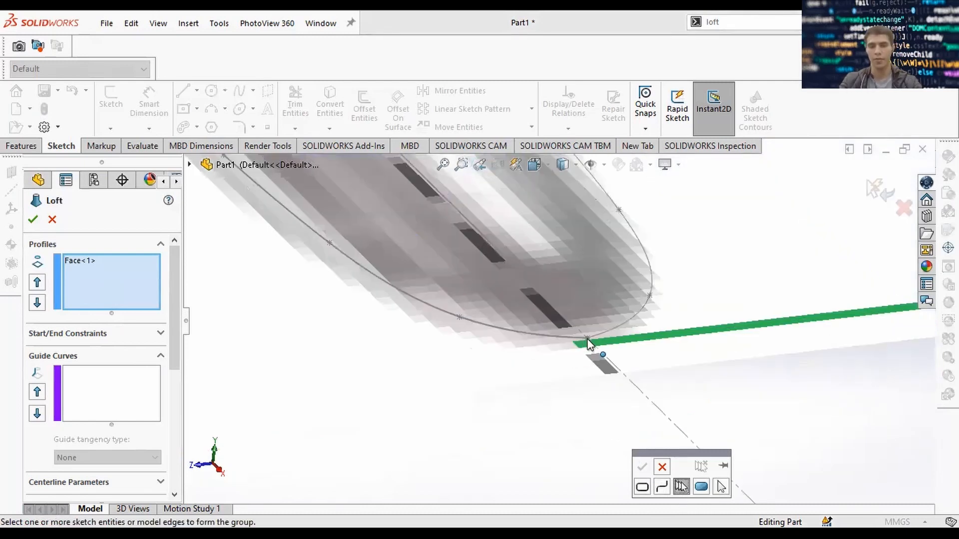
pyautogui.click(588, 340)
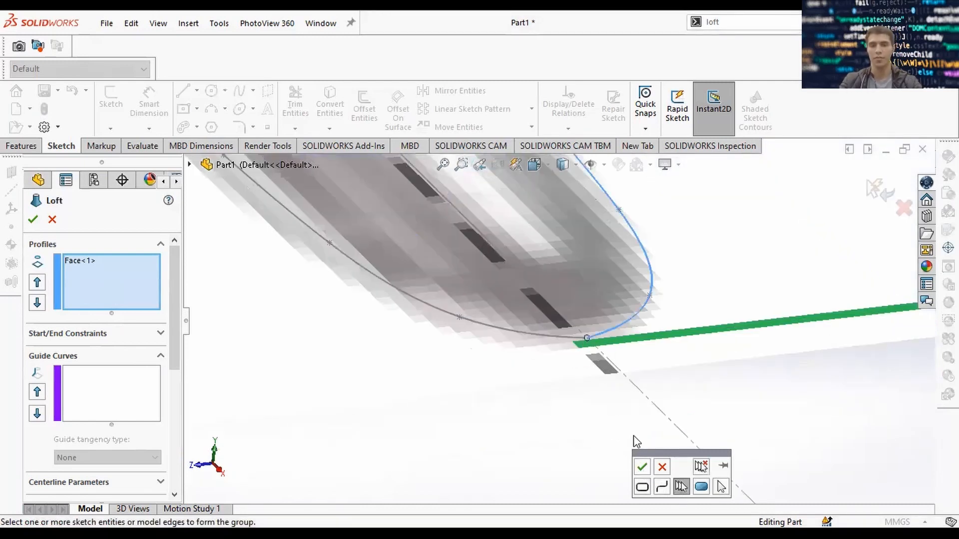
pyautogui.rightClick(592, 379)
pyautogui.scroll(6, 585, 327)
pyautogui.moveTo(587, 326); pyautogui.dragTo(573, 341, button='middle')
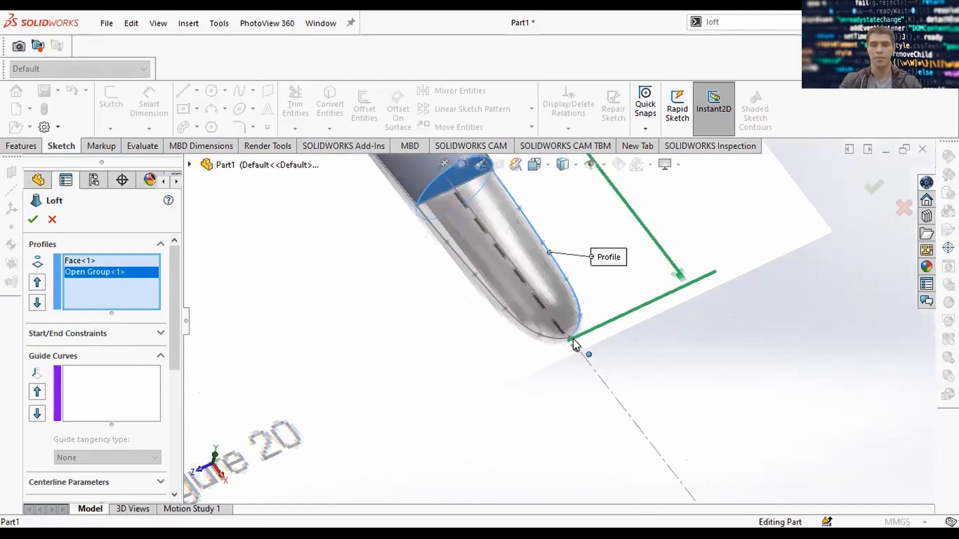
pyautogui.click(570, 339)
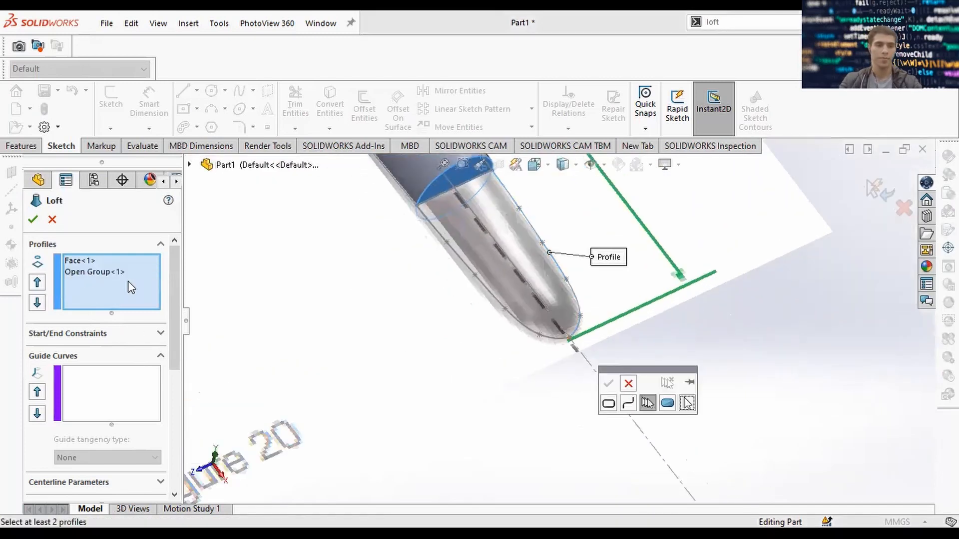
pyautogui.click(250, 289)
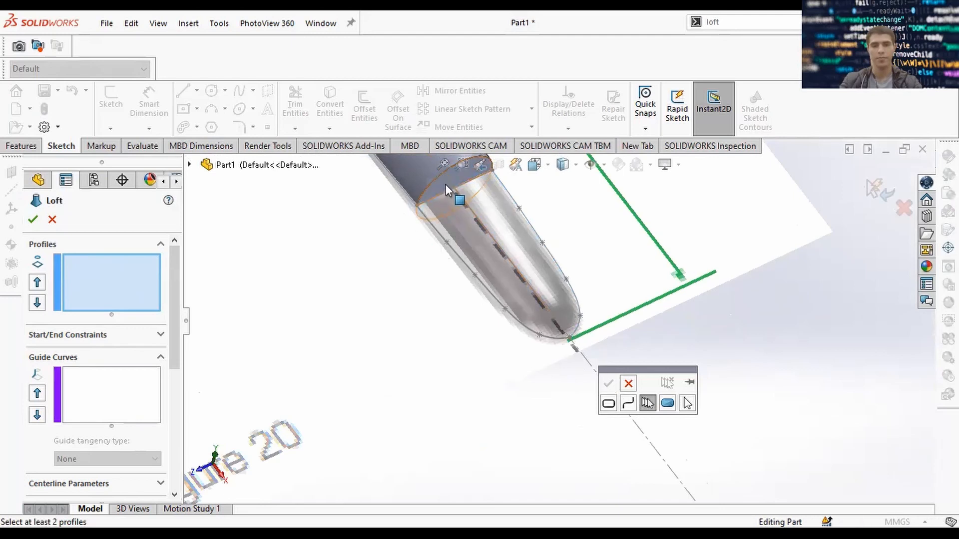
pyautogui.click(107, 293)
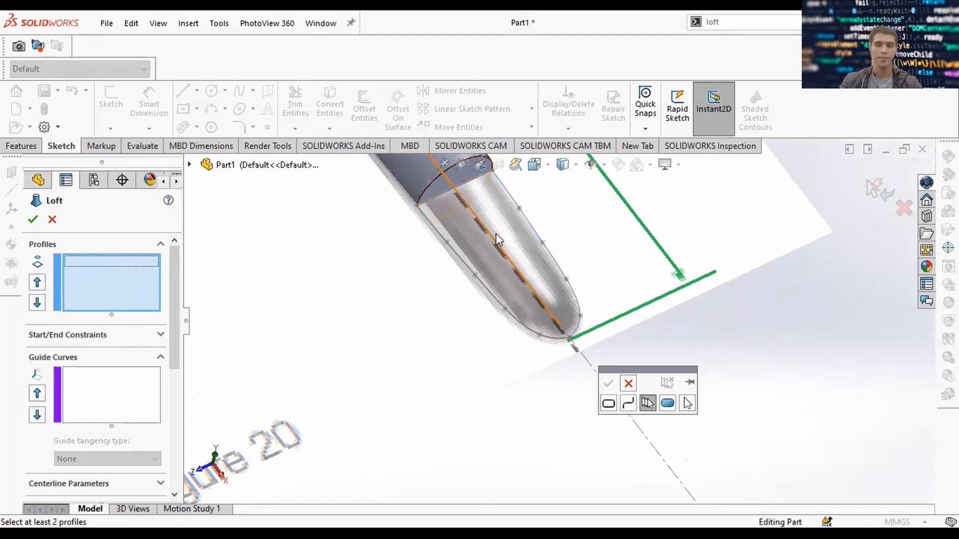
pyautogui.scroll(2, 502, 239)
pyautogui.scroll(-3, 508, 236)
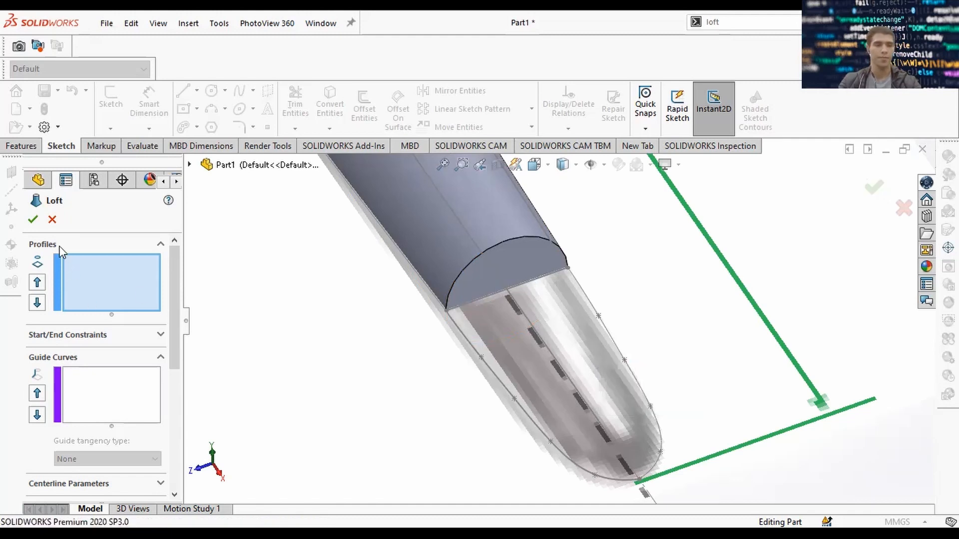
pyautogui.click(52, 219)
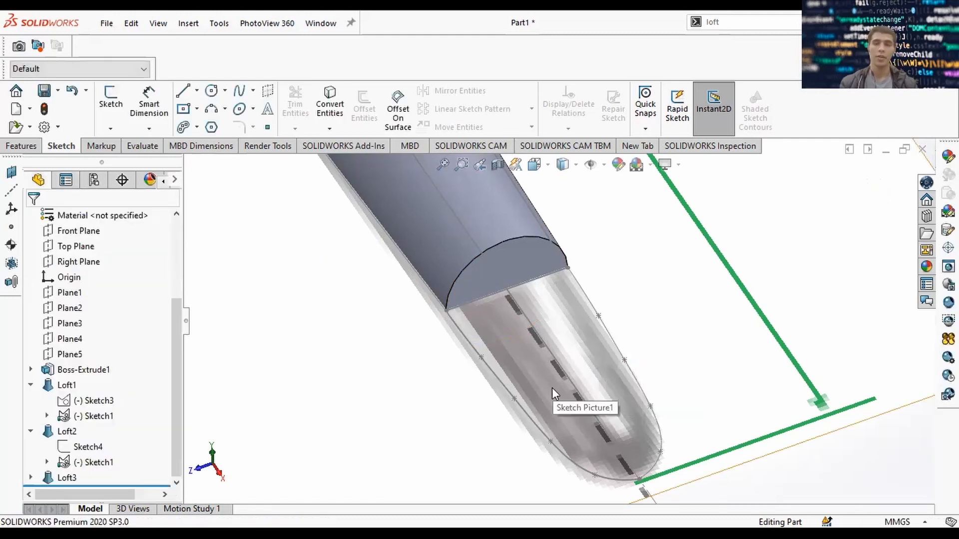
# Sketch a single point on the Top Plane, coincident with the outline's tip endpoint on the stem axis, and finish the sketch.
pyautogui.click(267, 128)
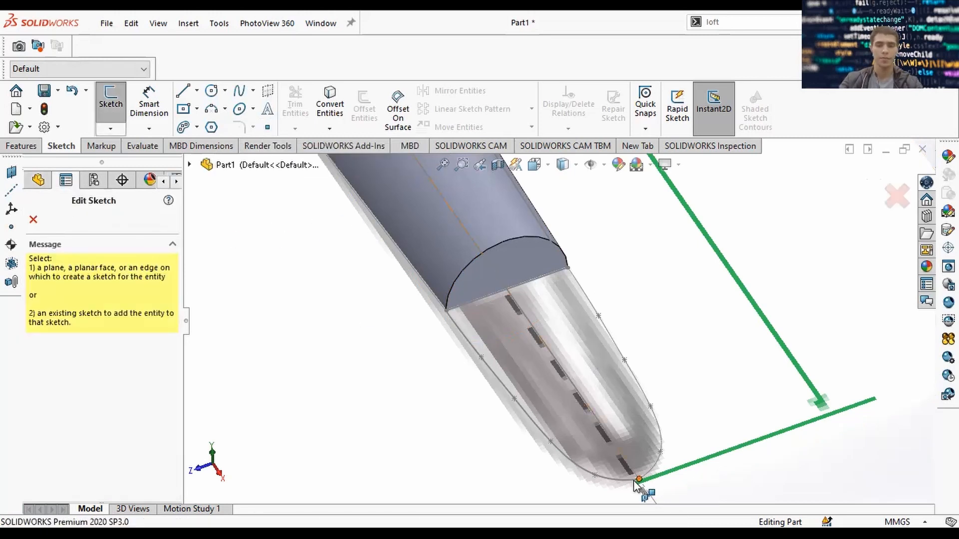
pyautogui.click(35, 220)
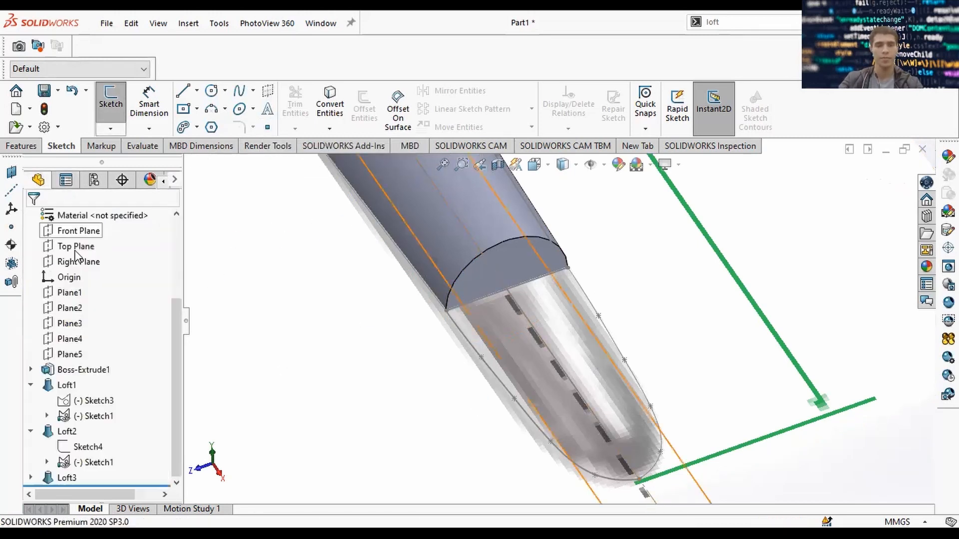
pyautogui.click(75, 246)
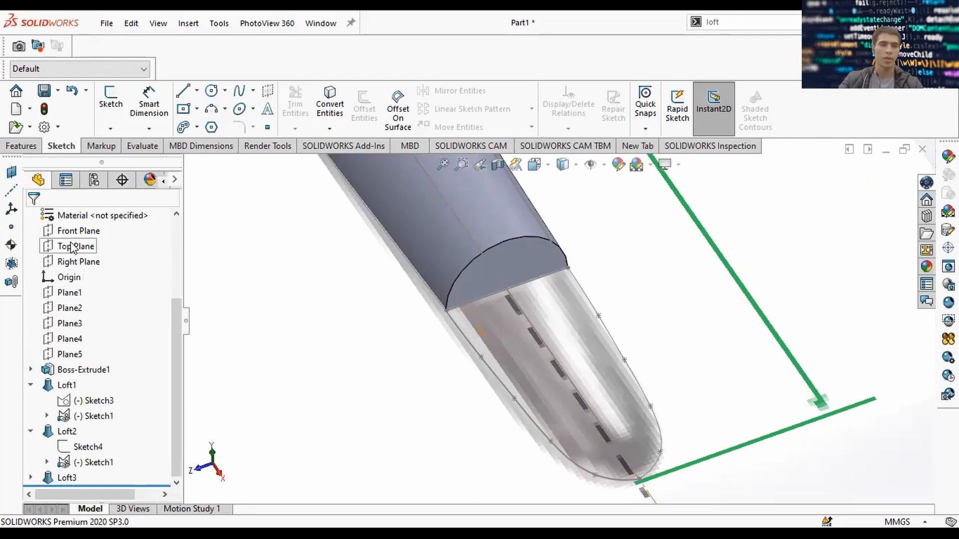
pyautogui.click(111, 102)
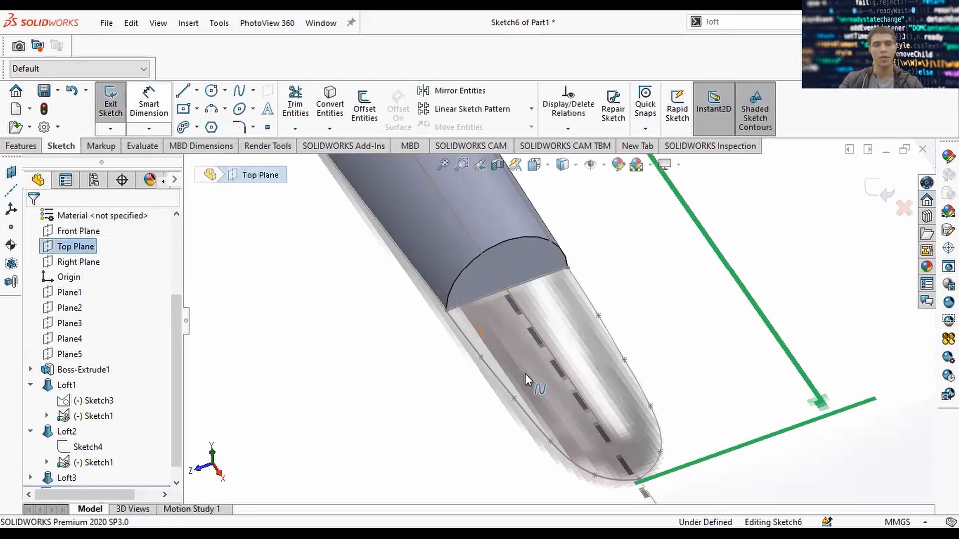
pyautogui.click(267, 127)
pyautogui.click(639, 481)
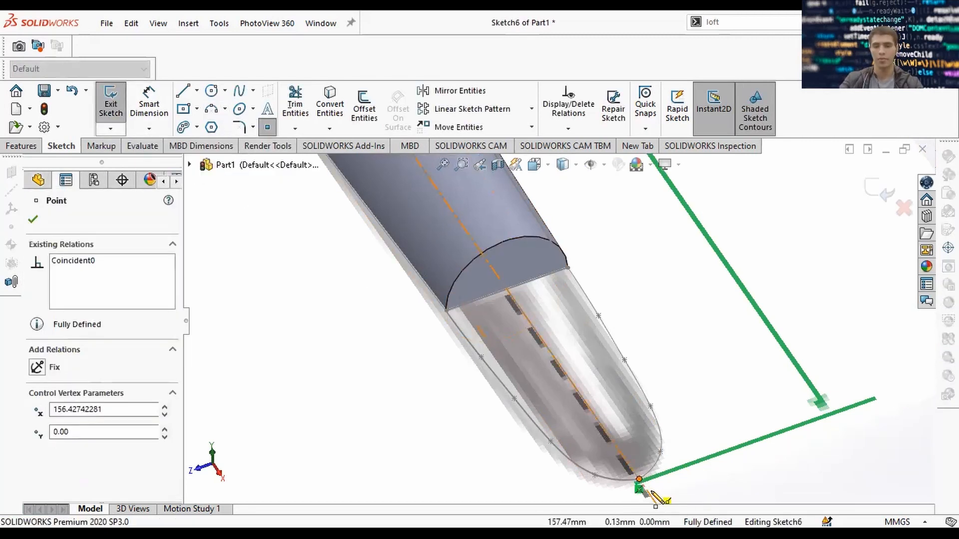
pyautogui.click(880, 190)
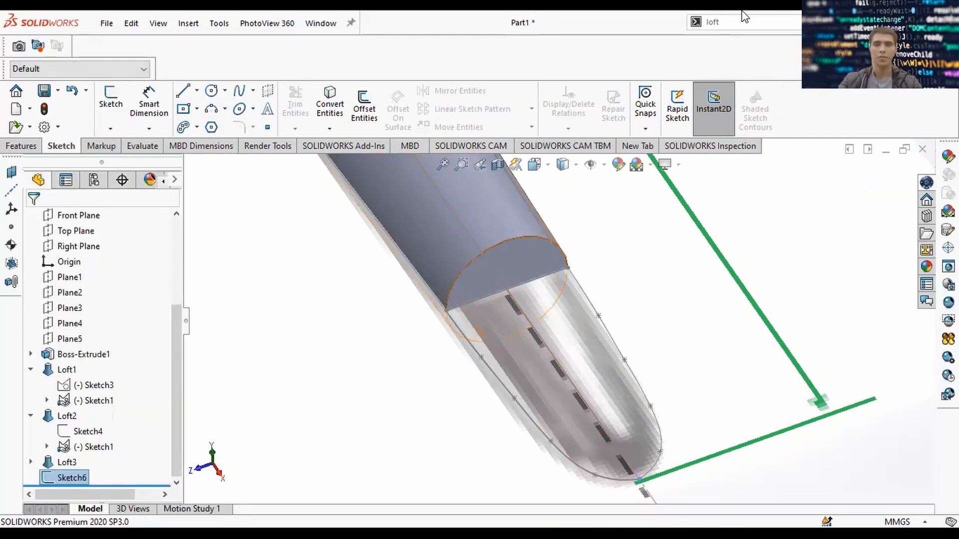
# Start a boss loft using the tip point sketch and the stem's distal end face as profiles.
pyautogui.click(752, 21)
pyautogui.write('loft')
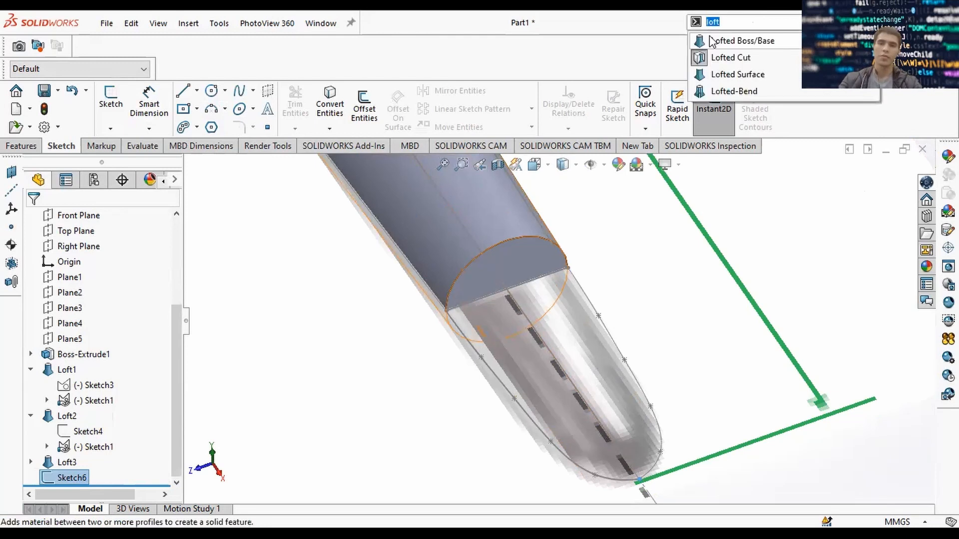
pyautogui.click(750, 38)
pyautogui.click(517, 260)
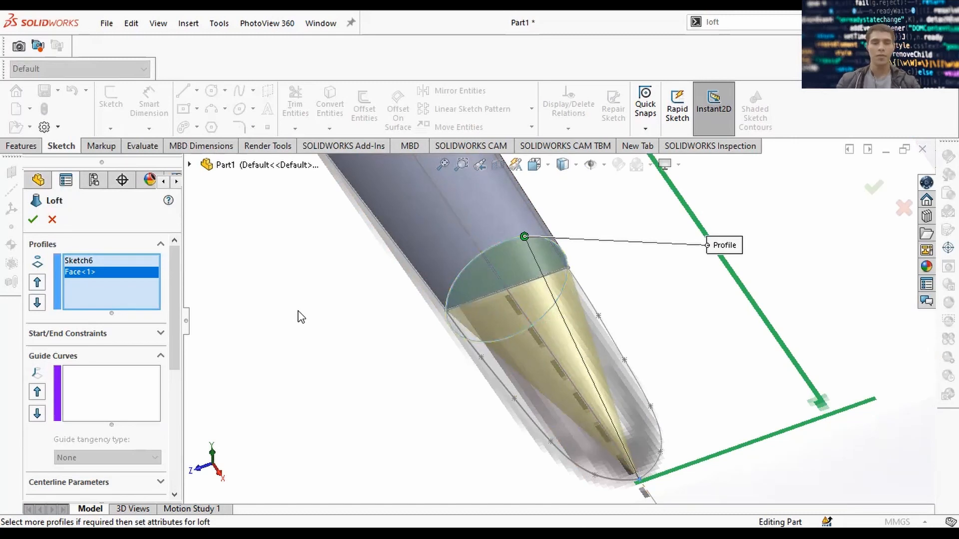
# Set the tip loft's start constraint to Direction Vector.
pyautogui.moveTo(175, 343); pyautogui.dragTo(170, 393)
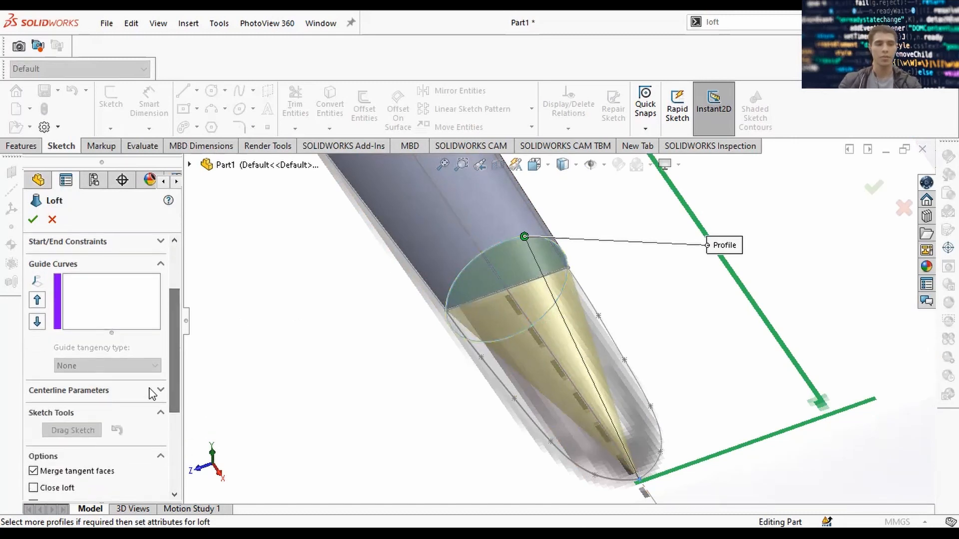
pyautogui.click(113, 245)
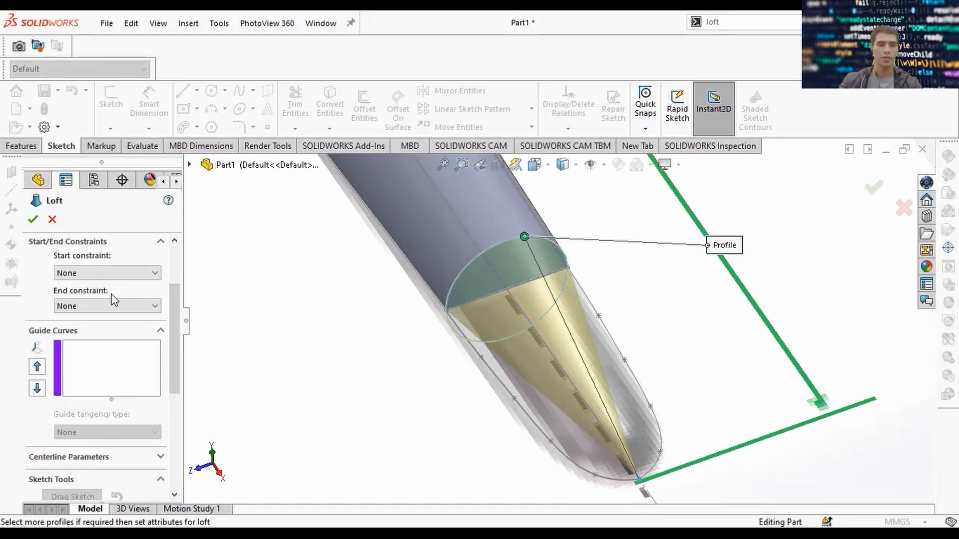
pyautogui.click(145, 273)
pyautogui.click(104, 292)
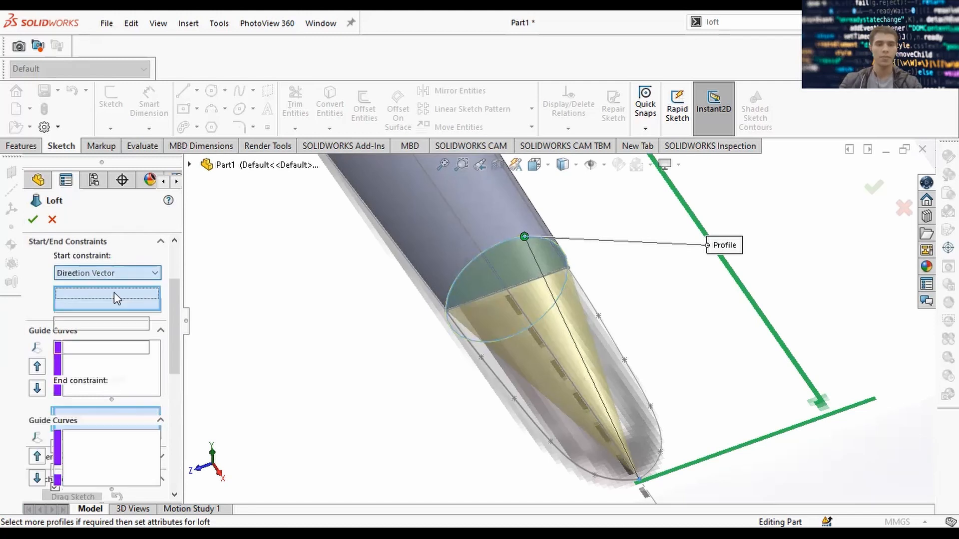
# Try a draft angle of 6 degrees and a tangent length of 1.2 on the Direction Vector start constraint.
pyautogui.click(155, 321)
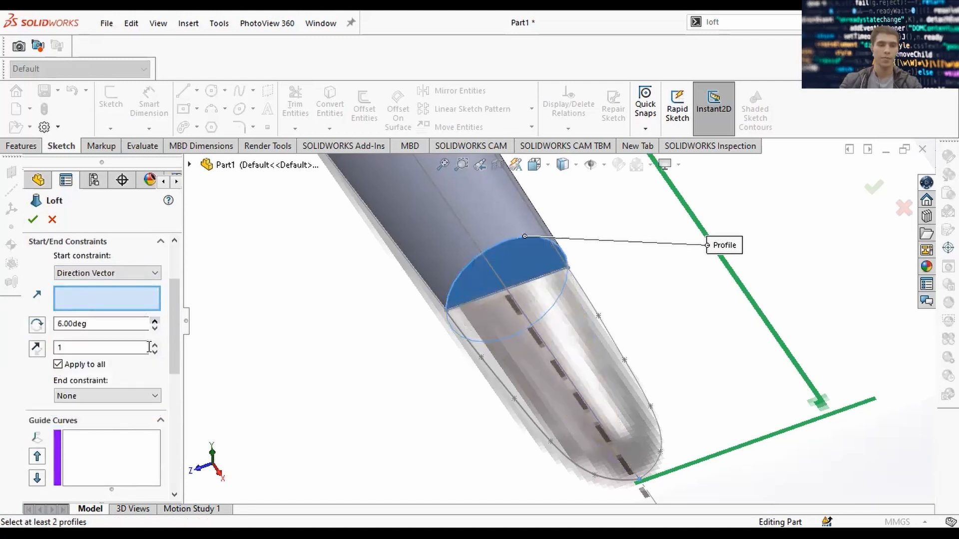
pyautogui.click(154, 344)
pyautogui.click(155, 344)
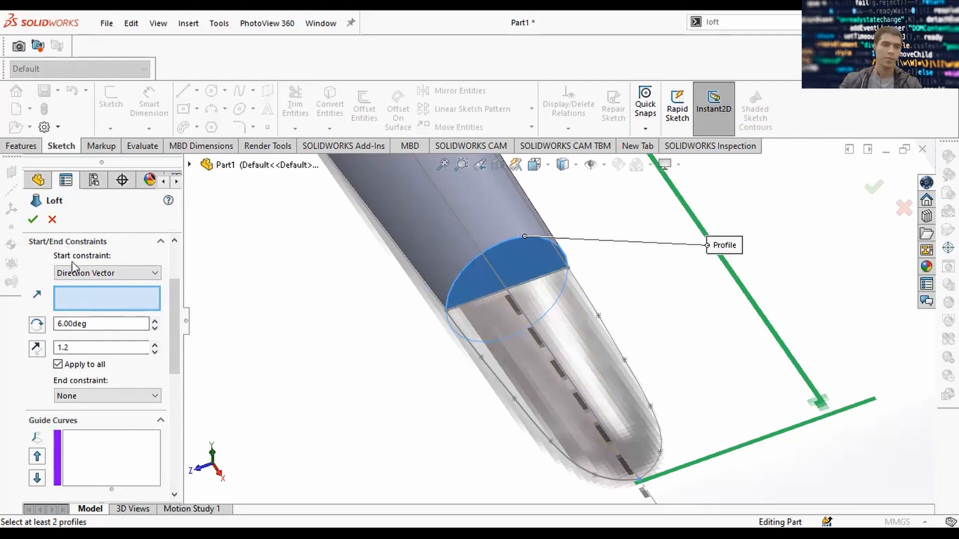
# Try the Normal To Profile start constraint on the tip loft with a draft angle of 18 degrees.
pyautogui.click(122, 275)
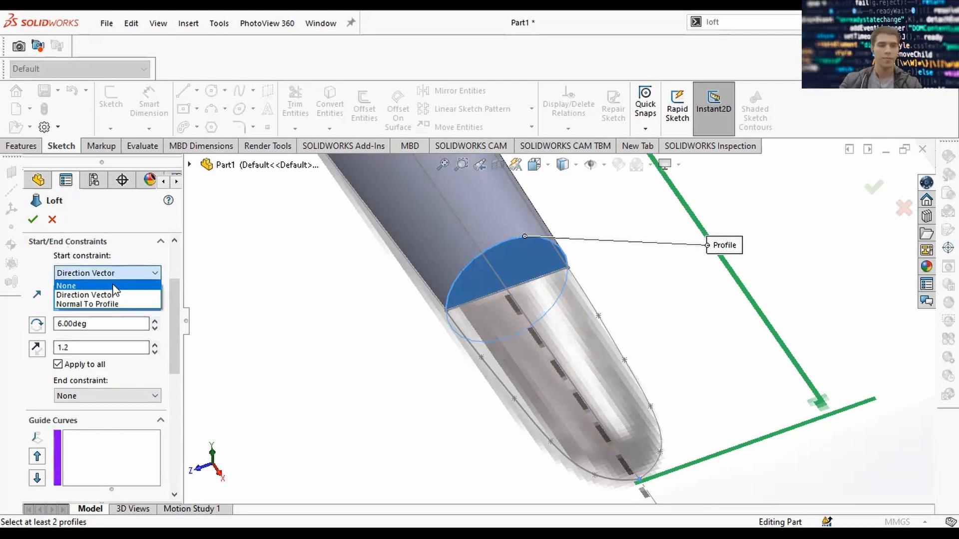
pyautogui.click(112, 285)
pyautogui.click(115, 273)
pyautogui.click(121, 304)
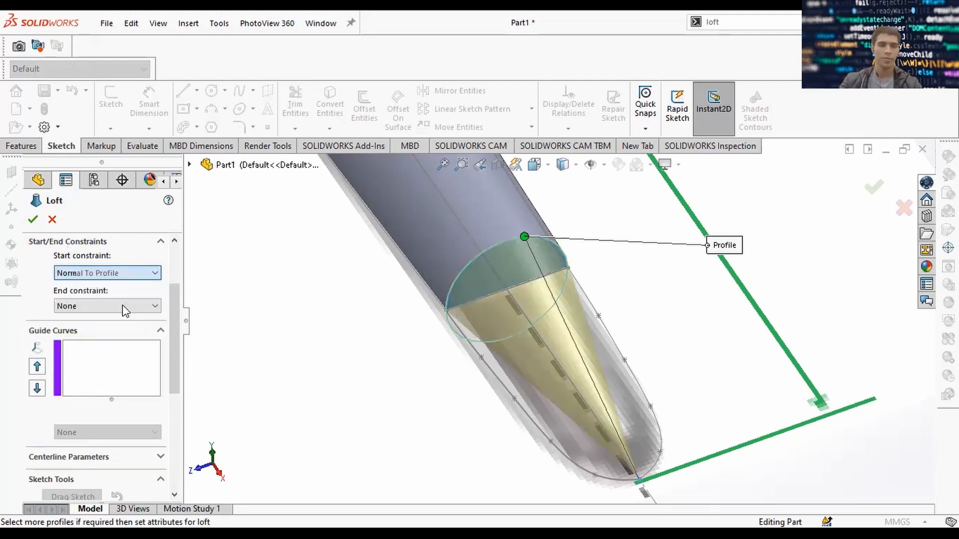
pyautogui.click(155, 291)
pyautogui.click(155, 290)
pyautogui.click(155, 290)
pyautogui.click(155, 290)
pyautogui.click(155, 290)
pyautogui.click(155, 290)
pyautogui.click(155, 290)
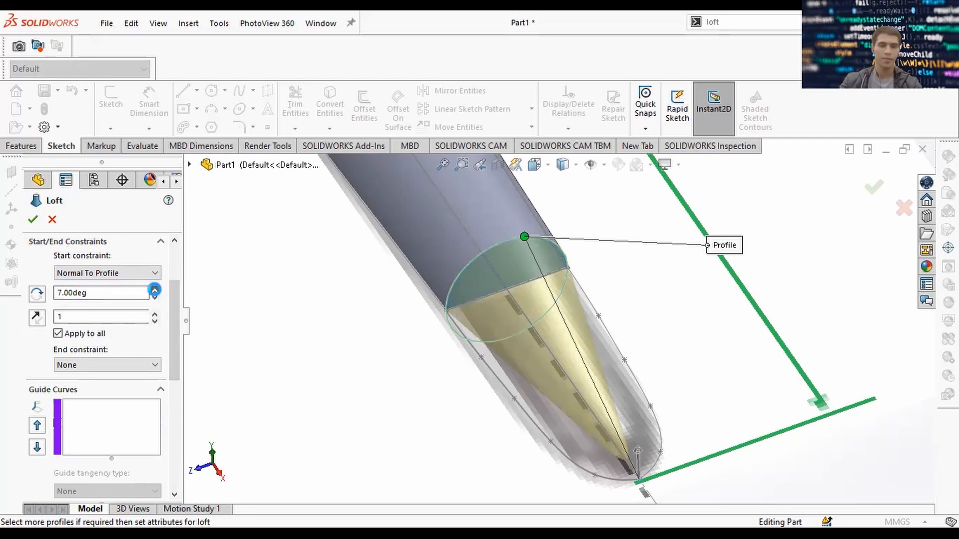
pyautogui.click(154, 290)
pyautogui.click(154, 291)
# Try a tangent length of 1.3 for the tip loft's start constraint.
pyautogui.click(154, 313)
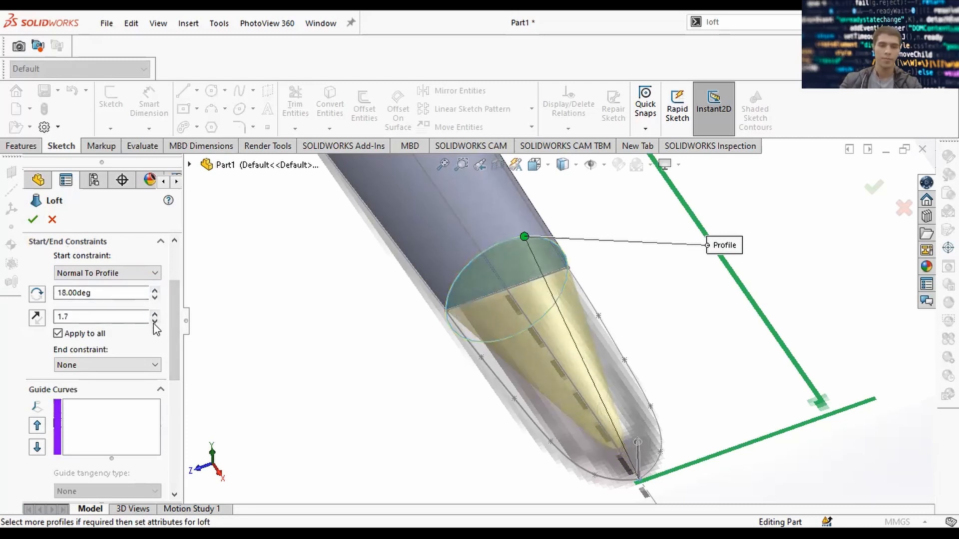
pyautogui.click(155, 322)
pyautogui.click(155, 322)
pyautogui.click(155, 321)
pyautogui.click(155, 322)
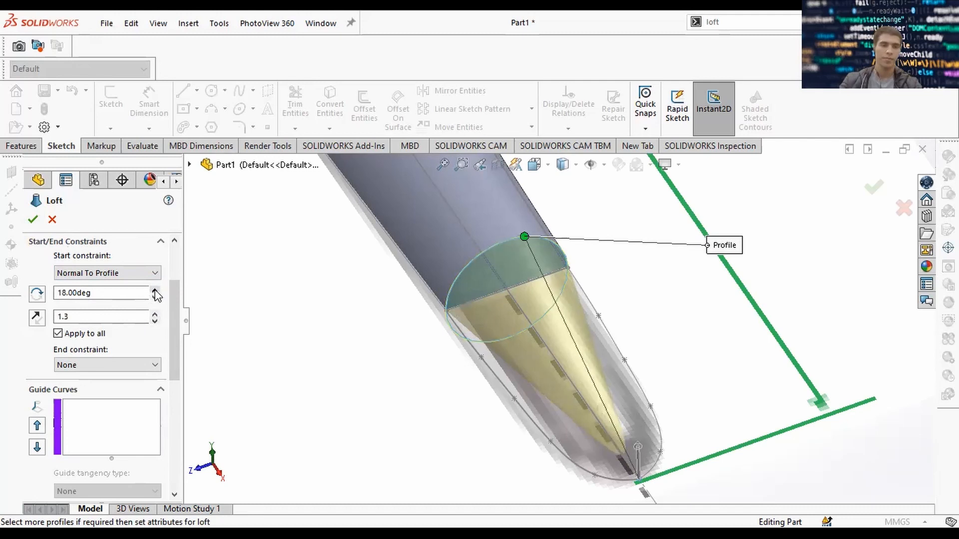
# Try raising the start constraint's draft angle to 70 degrees.
pyautogui.click(154, 290)
pyautogui.click(155, 290)
pyautogui.click(154, 289)
pyautogui.click(154, 290)
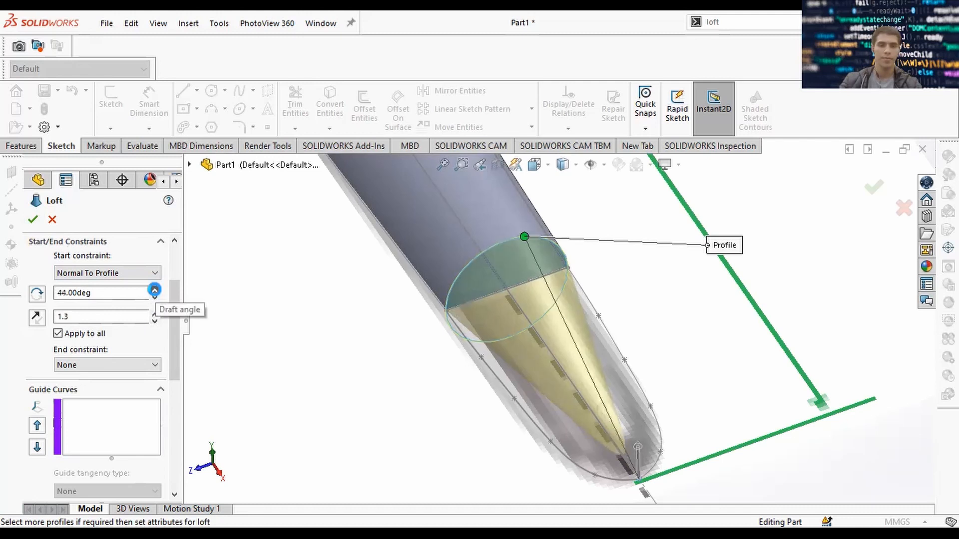
pyautogui.click(155, 290)
pyautogui.click(154, 289)
pyautogui.click(154, 290)
pyautogui.click(155, 290)
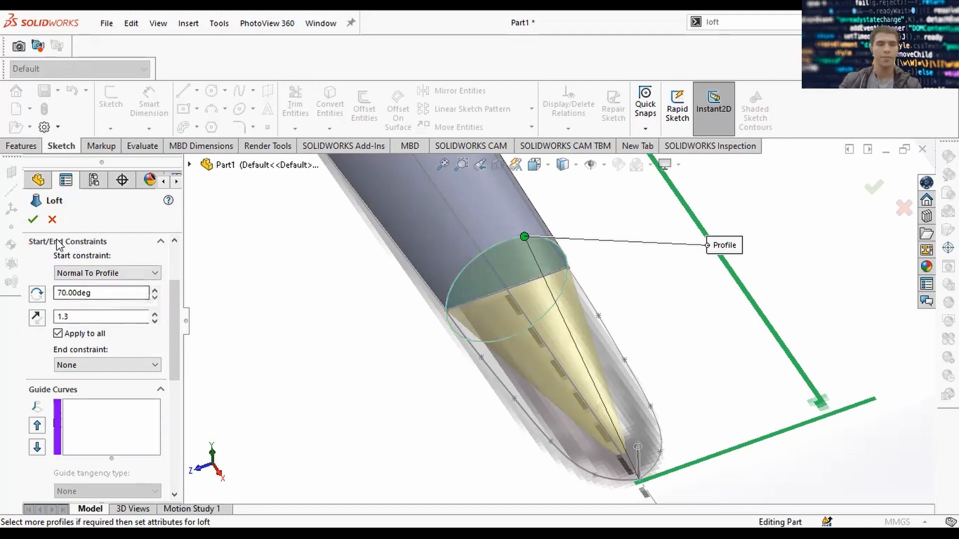
# Reset the tip loft's start constraint to None and set its end constraint to Normal To Profile.
pyautogui.click(120, 273)
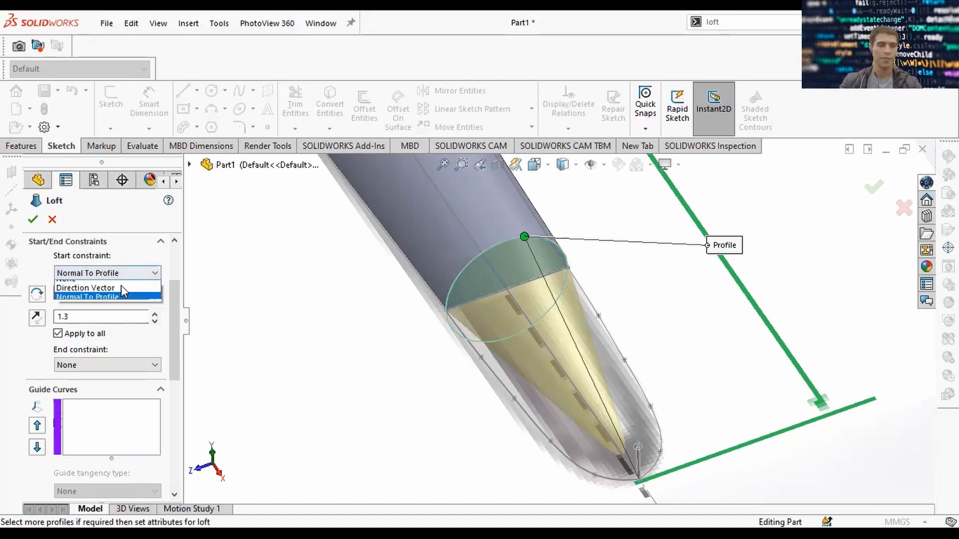
pyautogui.click(118, 281)
pyautogui.click(116, 308)
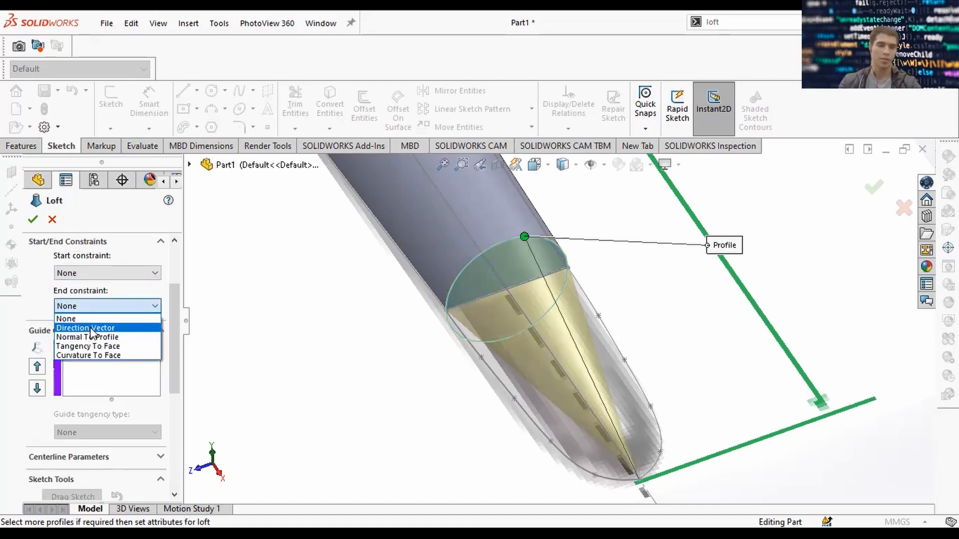
pyautogui.click(87, 336)
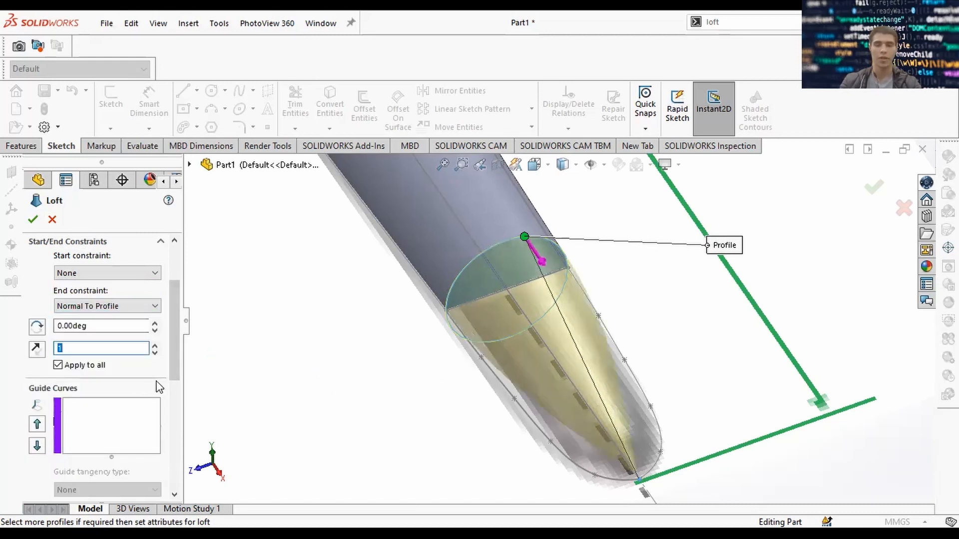
# Try a draft angle of 68 degrees for the tip loft's end constraint.
pyautogui.click(155, 323)
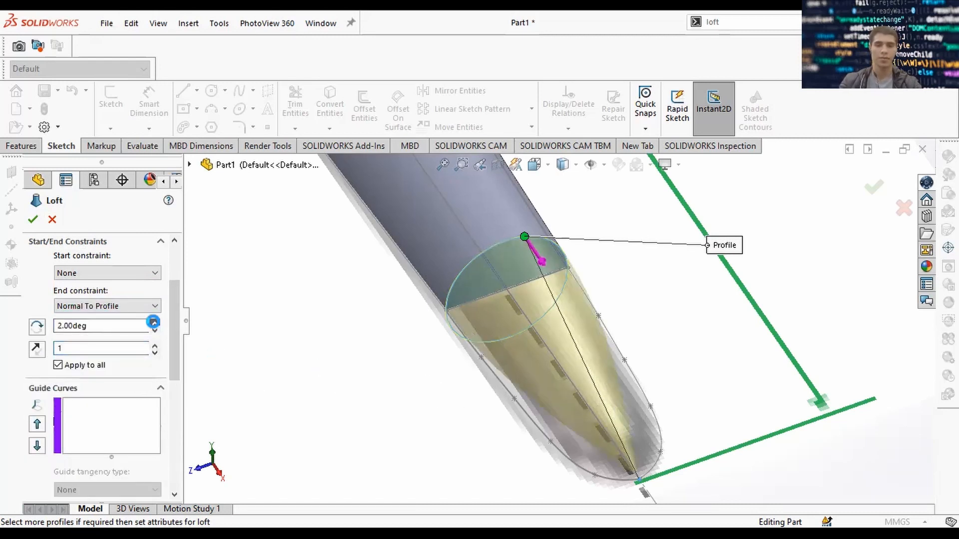
pyautogui.click(154, 322)
pyautogui.click(154, 322)
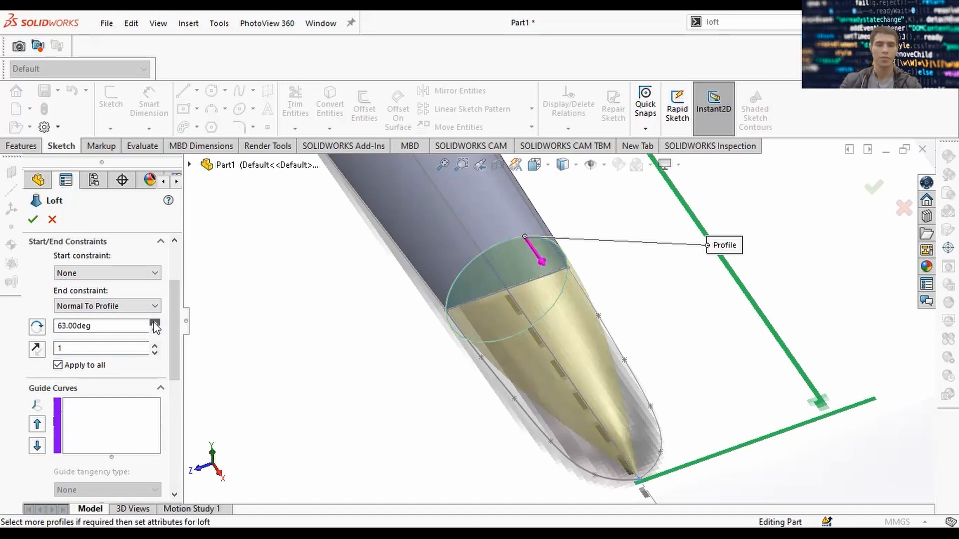
pyautogui.click(155, 323)
pyautogui.click(155, 323)
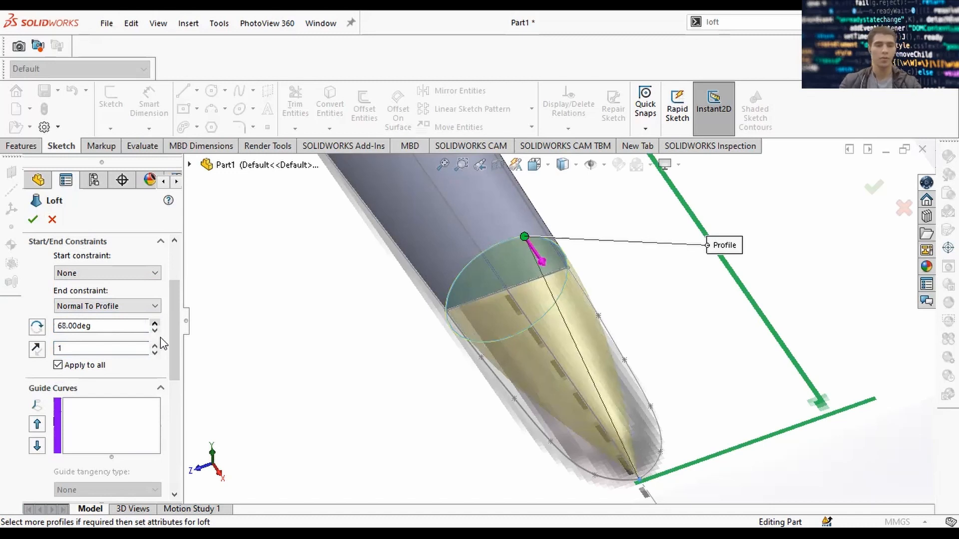
# Set the end constraint's tangent length to 2.9 so the rounded tip follows the outline.
pyautogui.click(153, 344)
pyautogui.click(155, 346)
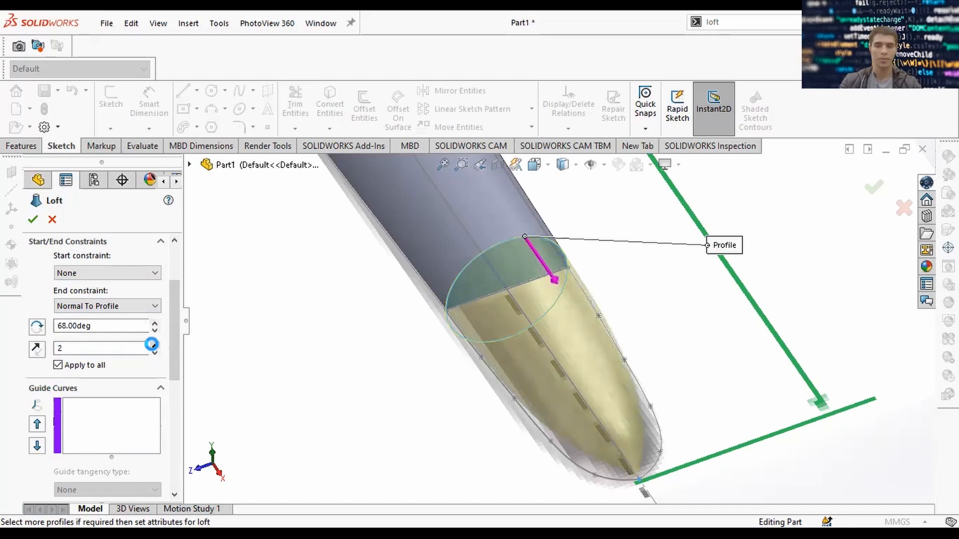
pyautogui.click(155, 353)
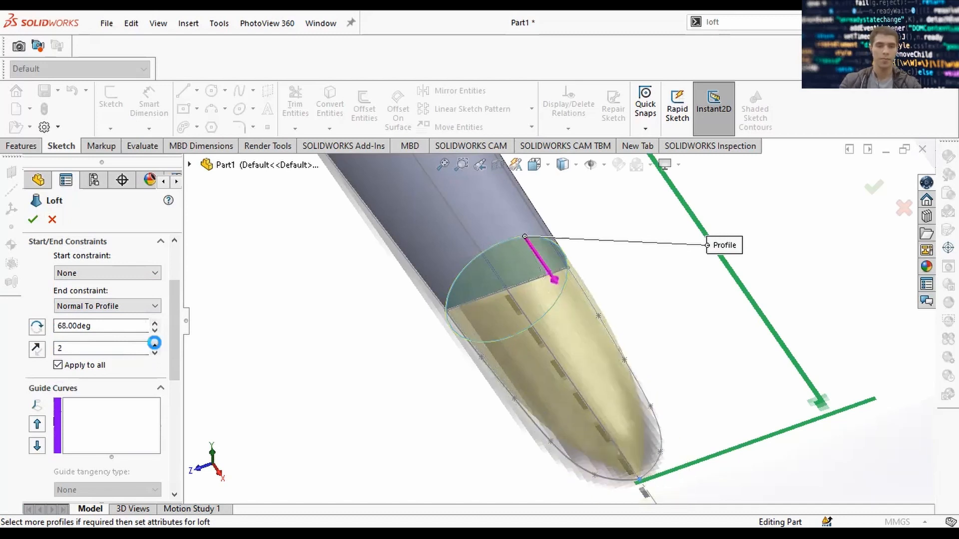
pyautogui.scroll(-2, 629, 444)
pyautogui.scroll(-5, 611, 454)
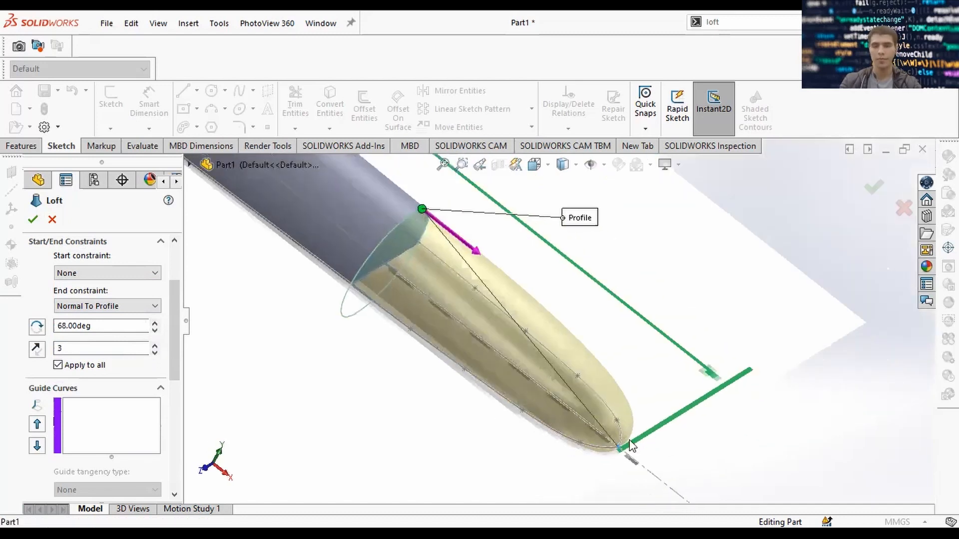
pyautogui.click(97, 350)
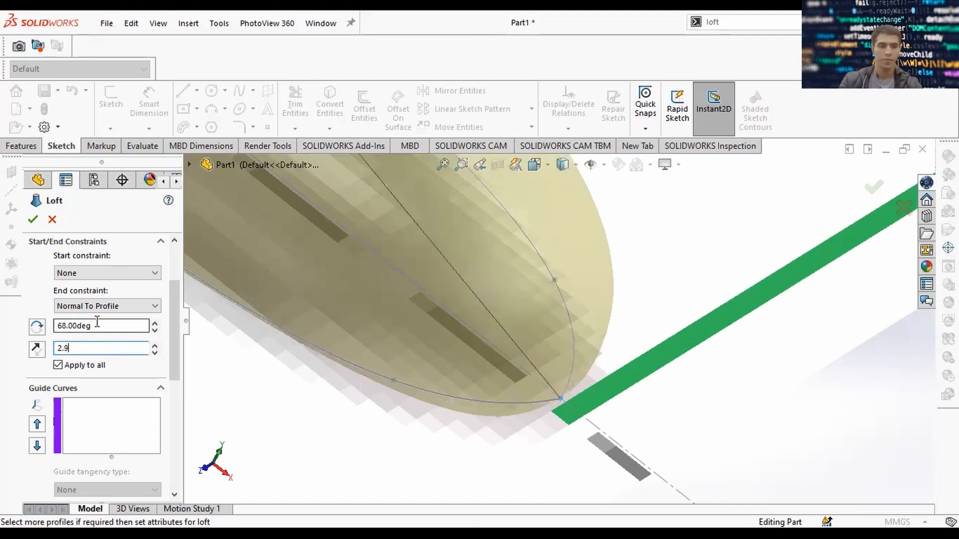
# Set the end constraint's draft angle to 85 degrees.
pyautogui.click(154, 324)
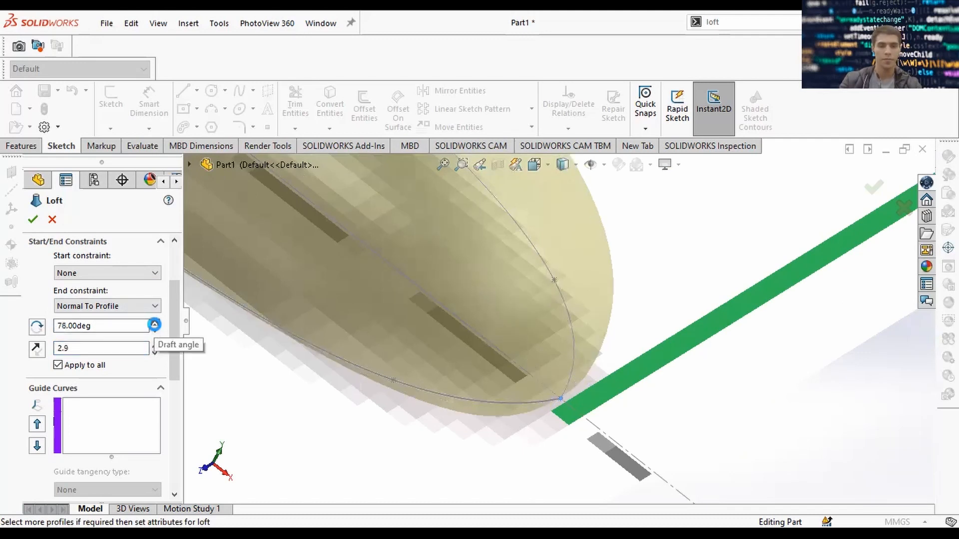
pyautogui.click(155, 331)
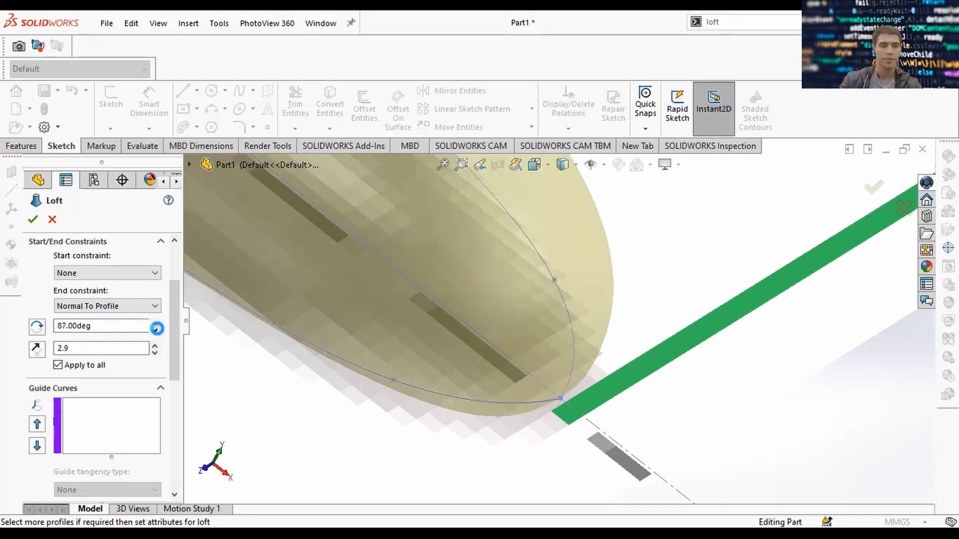
pyautogui.click(155, 331)
pyautogui.click(155, 330)
# Turn off Merge result for the tip loft and create it as a separate body.
pyautogui.scroll(5, 695, 325)
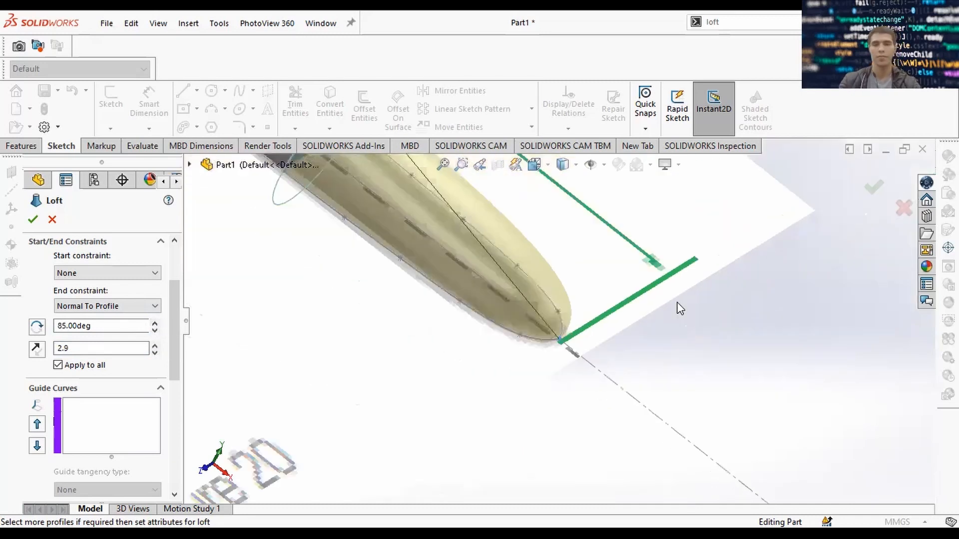
pyautogui.moveTo(175, 334); pyautogui.dragTo(175, 419)
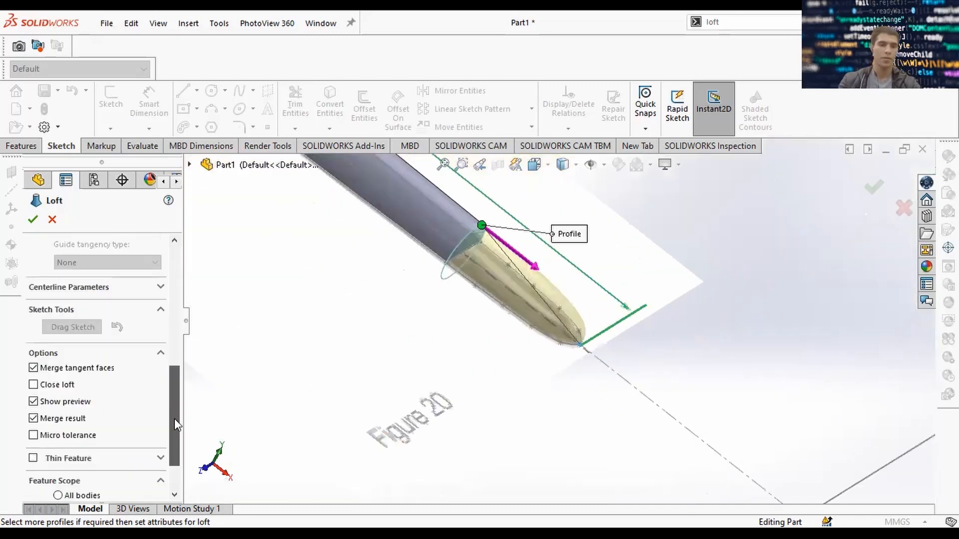
pyautogui.click(33, 418)
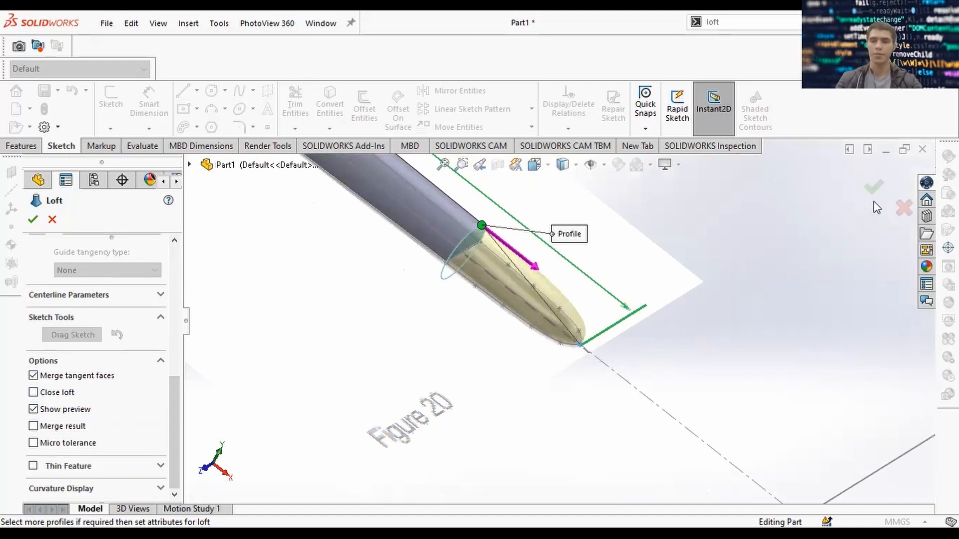
pyautogui.click(875, 188)
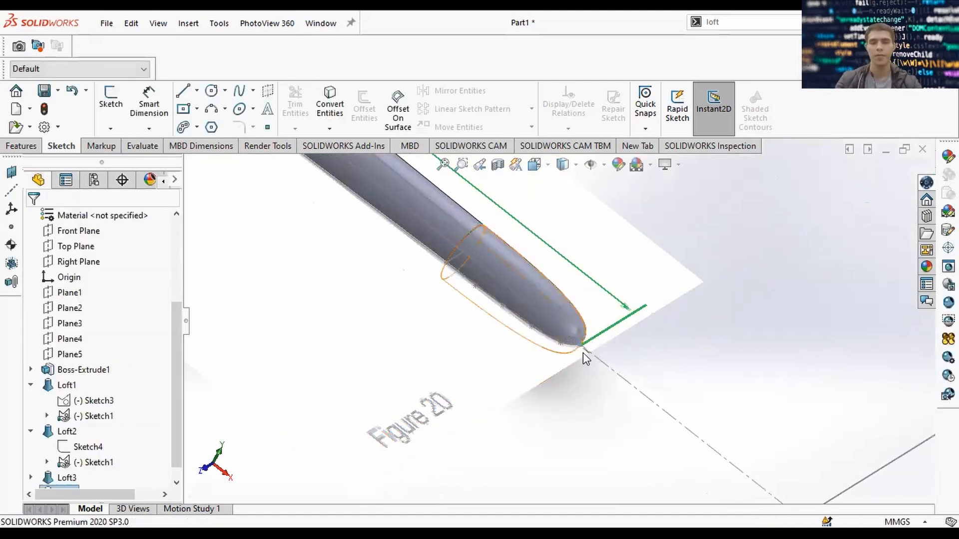
# Hide the outline sketch Sketch1 together with its reference image, and collapse the Loft2 feature.
pyautogui.click(31, 386)
pyautogui.click(91, 447)
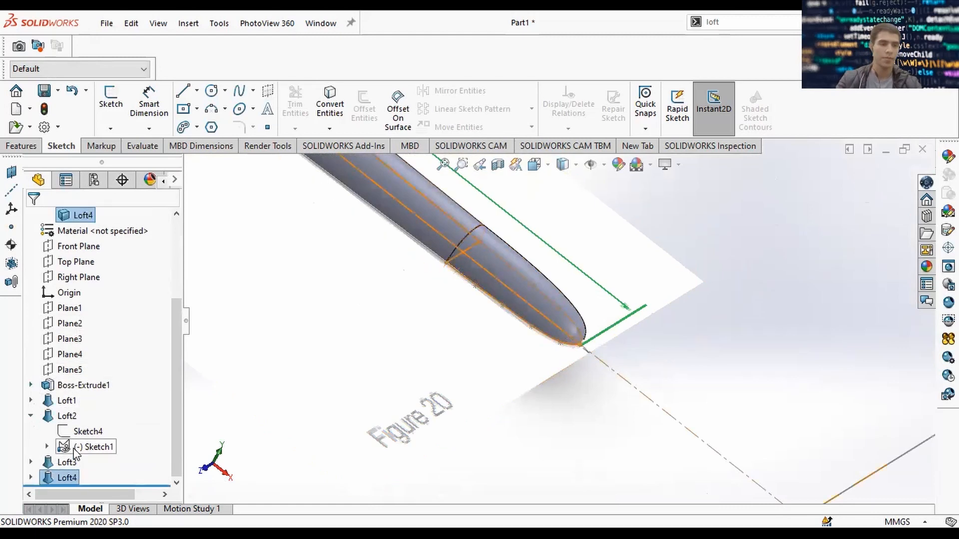
pyautogui.click(88, 428)
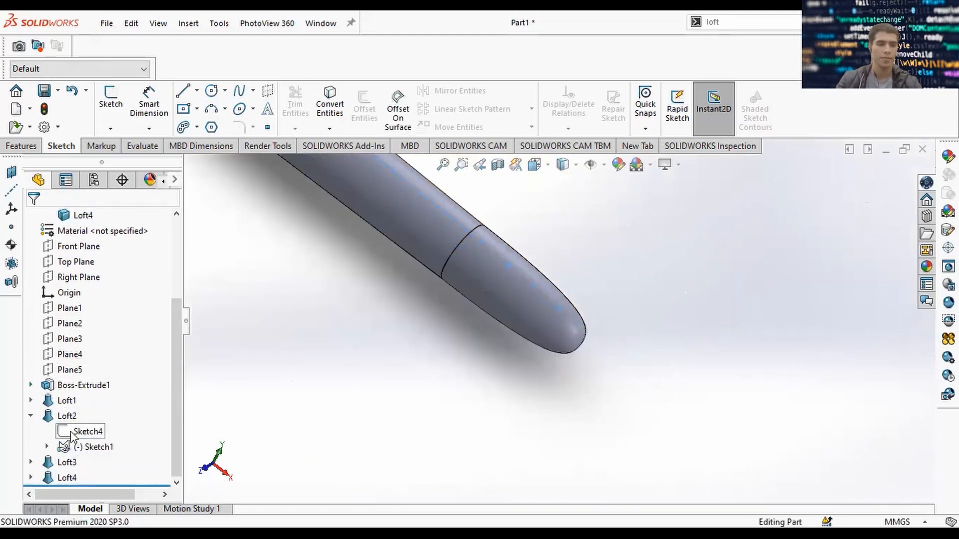
pyautogui.click(31, 417)
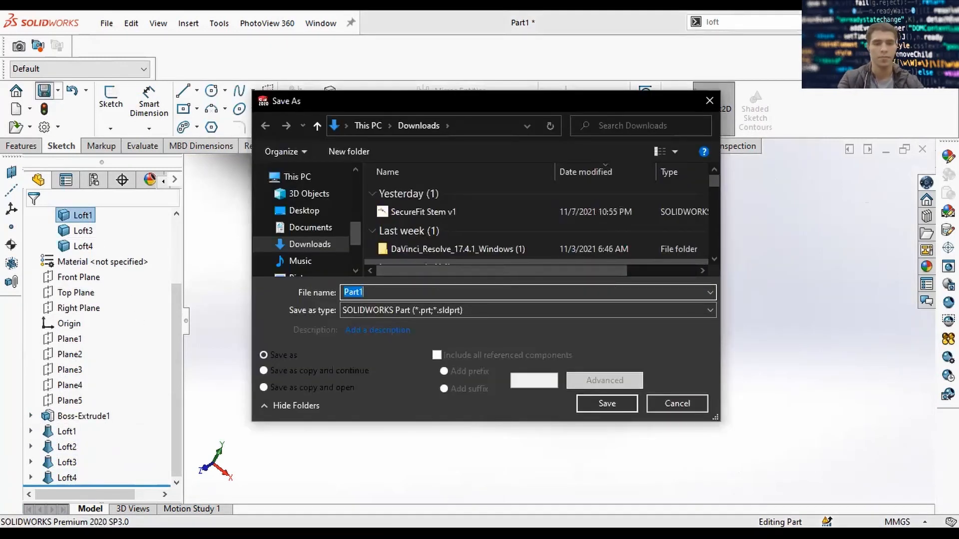
# Save the part in Downloads as "Public SecureFit Stem v1".
pyautogui.write('SecureFit Stem')
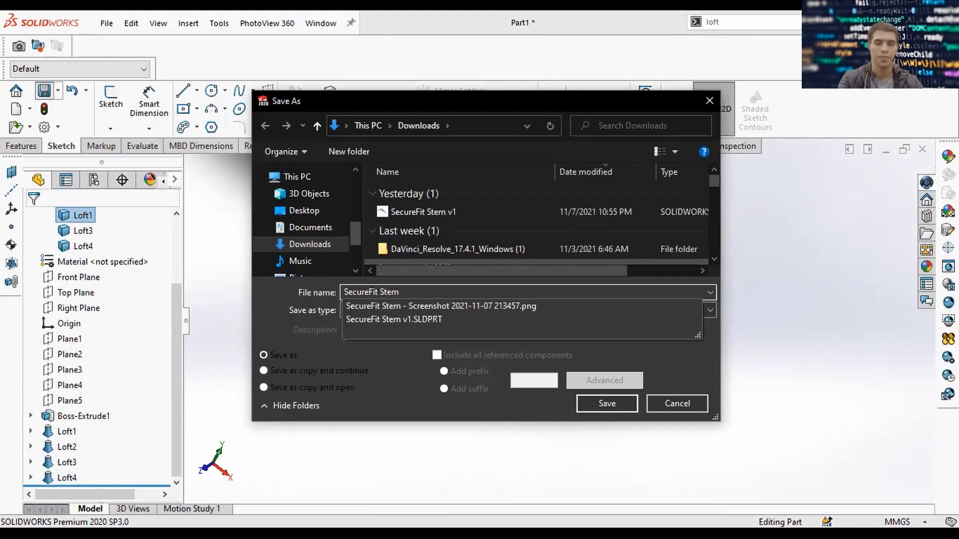
pyautogui.write(' P')
pyautogui.press('BackSpace')
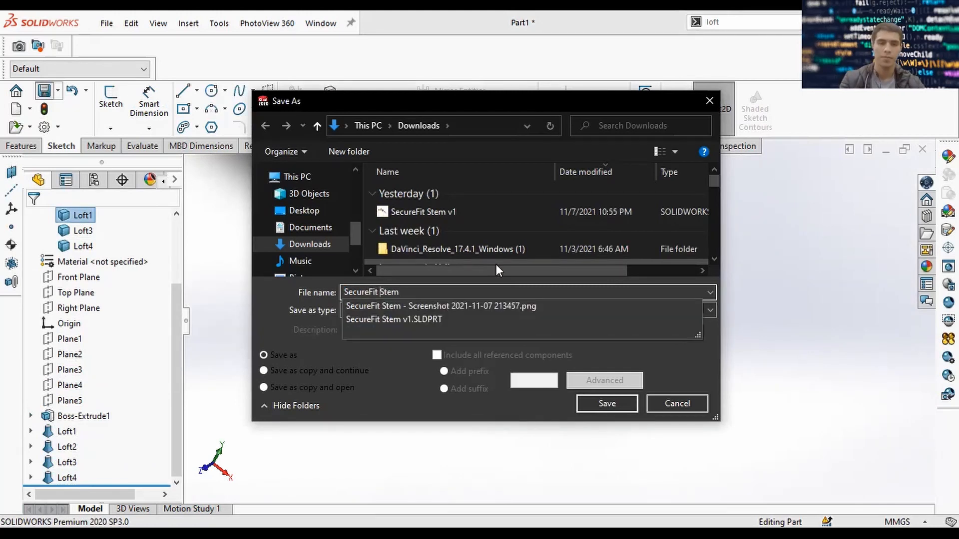
pyautogui.press('Home')
pyautogui.write('Public')
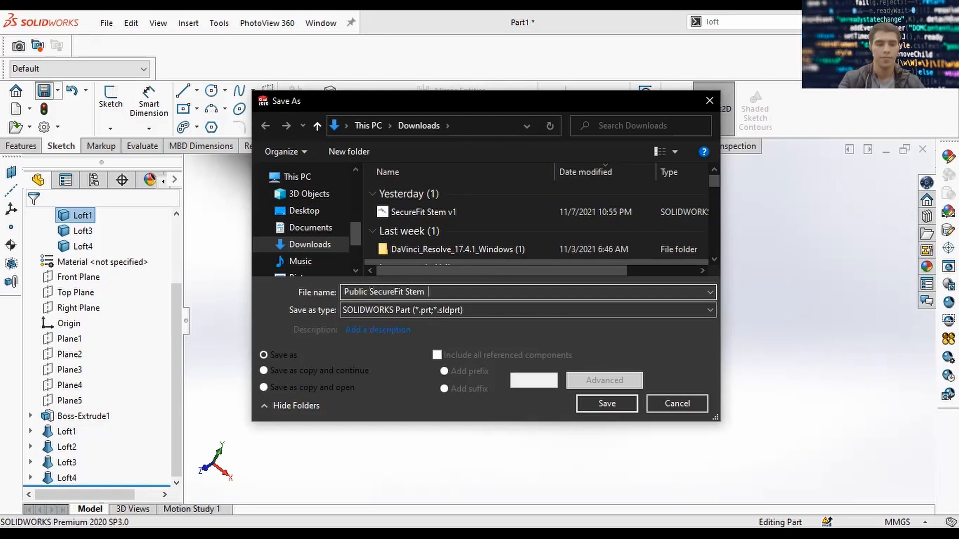
pyautogui.click(629, 400)
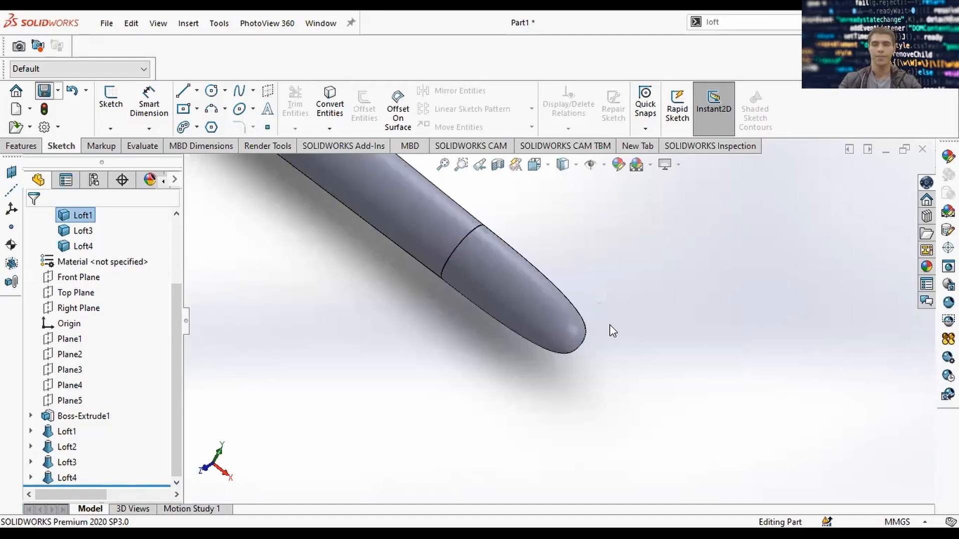
# Examine the whole stem from the distal tip up to the proximal body and neck.
pyautogui.scroll(3, 589, 294)
pyautogui.keyDown('ctrl'); pyautogui.moveTo(539, 268); pyautogui.dragTo(621, 381, button='middle'); pyautogui.keyUp('ctrl')
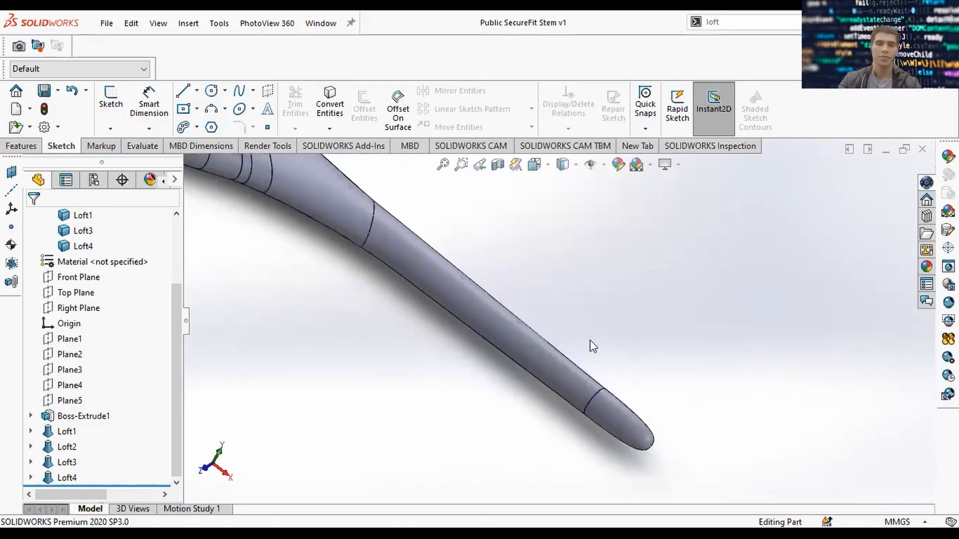
pyautogui.scroll(3, 535, 273)
pyautogui.moveTo(535, 273); pyautogui.dragTo(506, 360, button='middle')
pyautogui.scroll(-4, 433, 199)
pyautogui.moveTo(433, 199); pyautogui.dragTo(481, 293, button='middle')
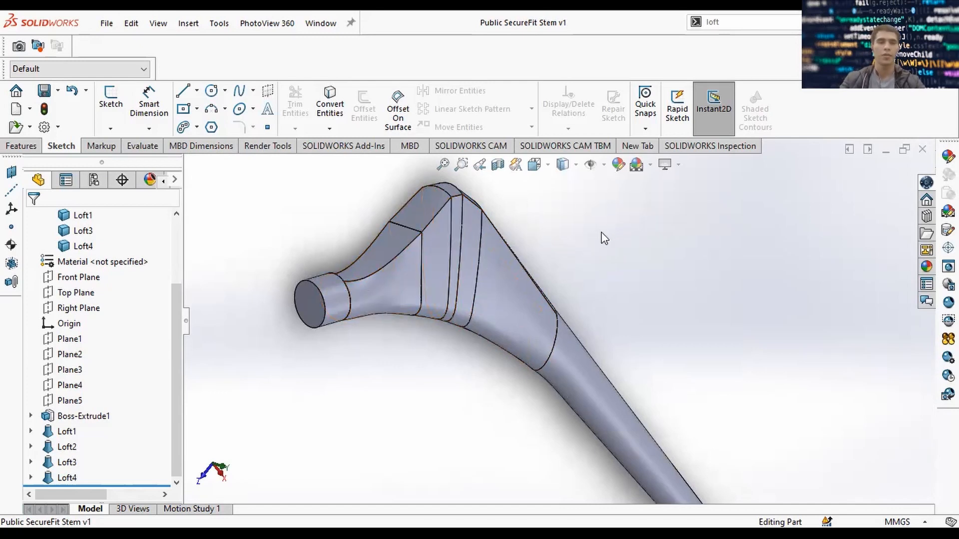
pyautogui.click(104, 148)
pyautogui.click(70, 147)
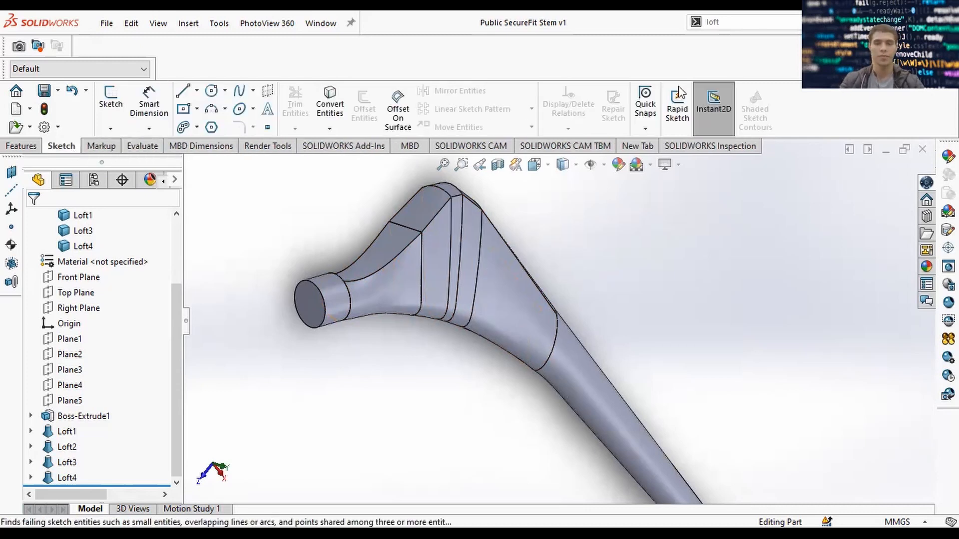
# Fillet the end face of the cylindrical neck with a 1.5 mm radius.
pyautogui.click(740, 26)
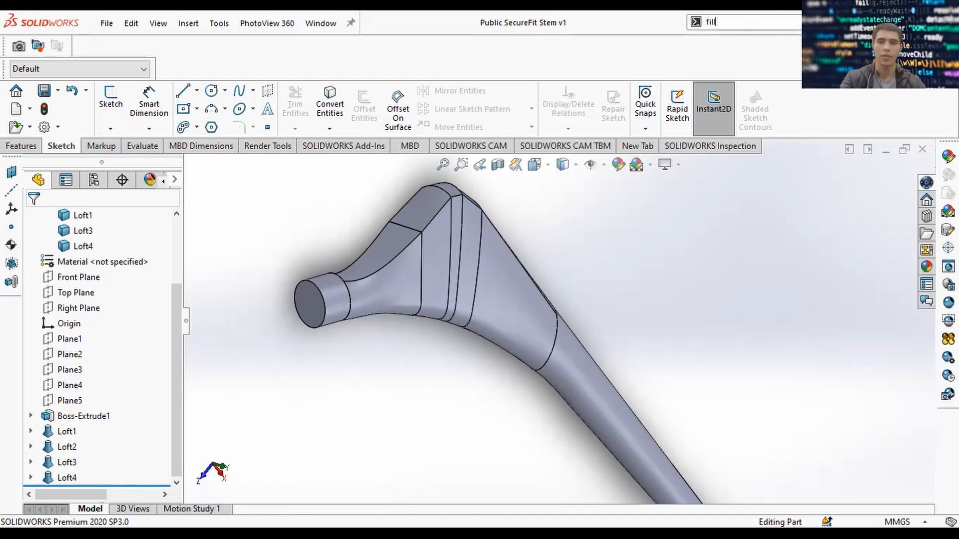
pyautogui.click(743, 42)
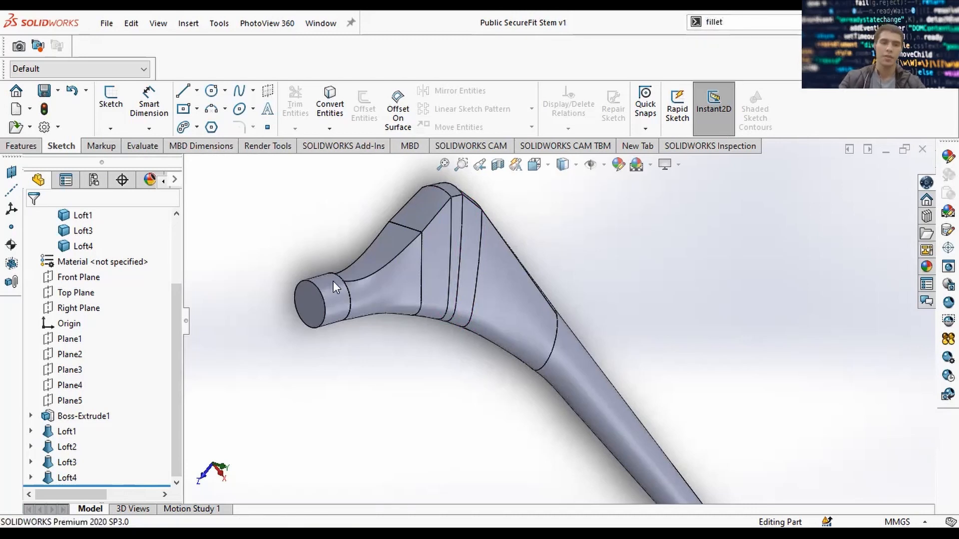
pyautogui.click(314, 312)
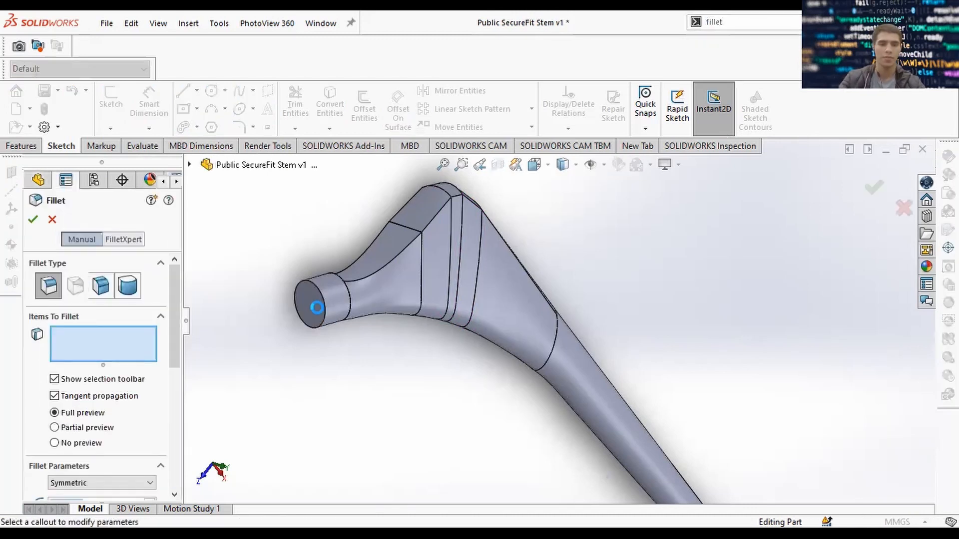
pyautogui.scroll(-5, 117, 359)
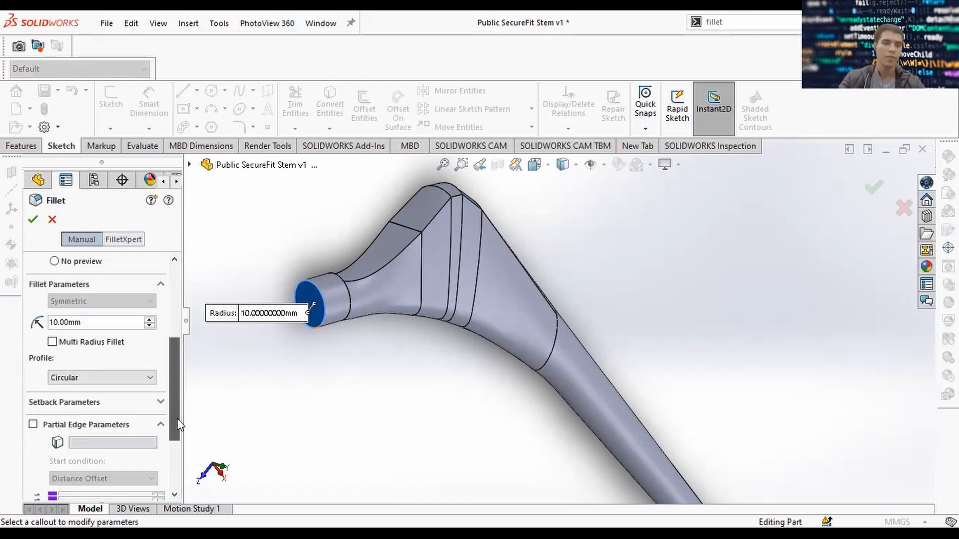
pyautogui.click(50, 340)
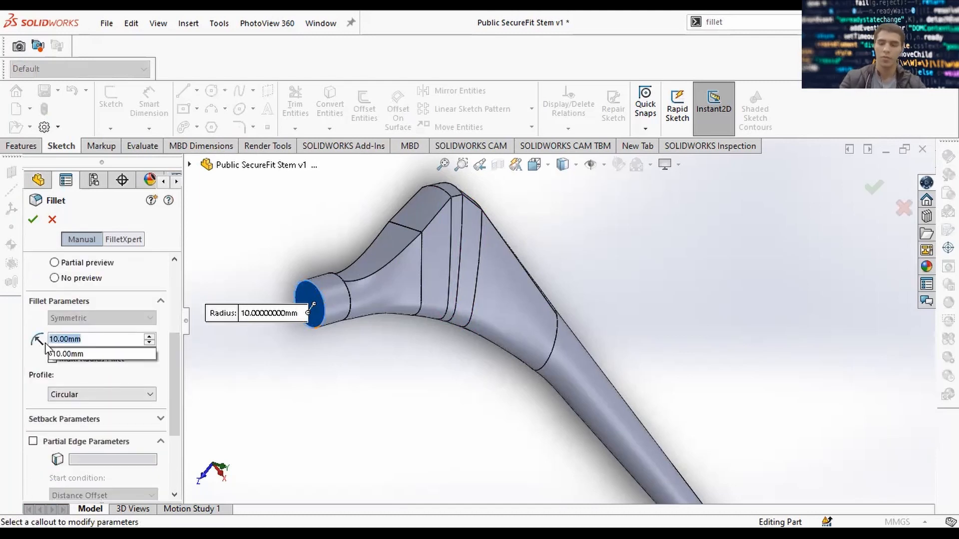
pyautogui.write('1.5')
pyautogui.press('Return')
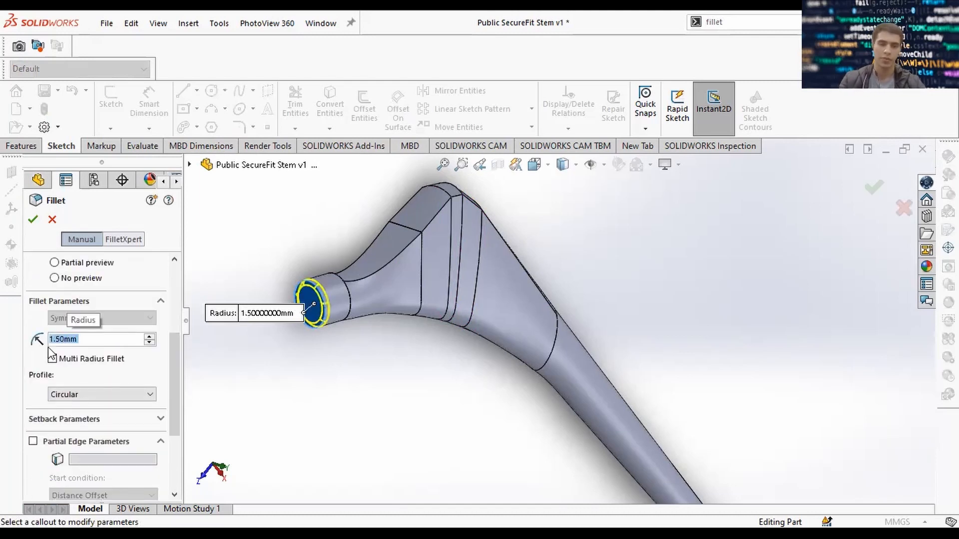
pyautogui.click(33, 221)
# Check the solid bodies and roll the feature history back to just before the neck's end fillet.
pyautogui.scroll(1, 321, 283)
pyautogui.moveTo(321, 283); pyautogui.dragTo(295, 257, button='middle')
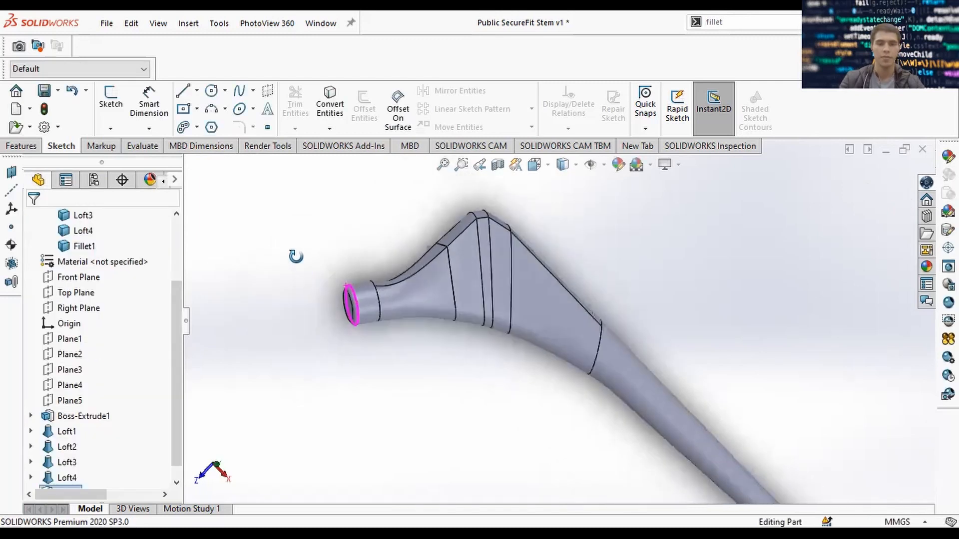
pyautogui.scroll(2, 614, 377)
pyautogui.keyDown('ctrl'); pyautogui.moveTo(744, 434); pyautogui.dragTo(725, 387, button='middle'); pyautogui.keyUp('ctrl')
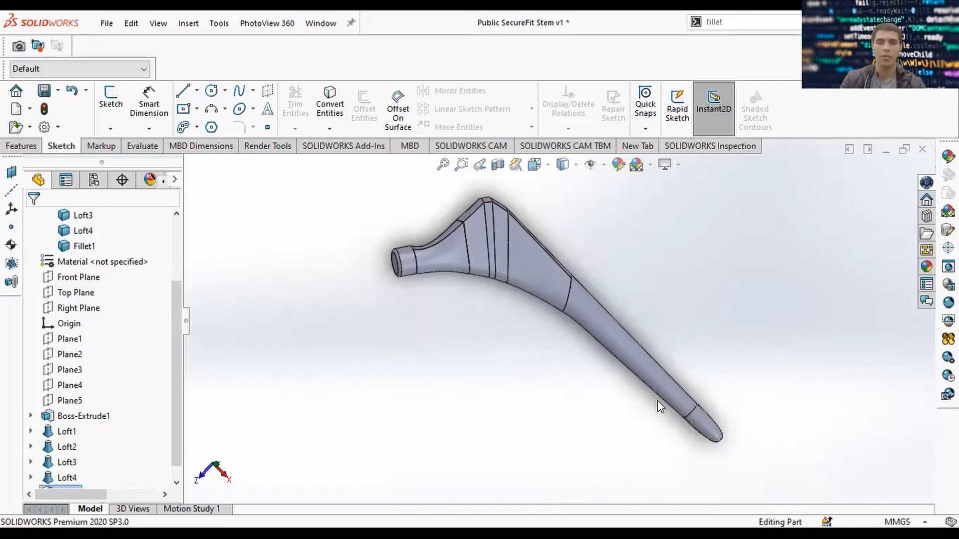
pyautogui.scroll(3, 63, 295)
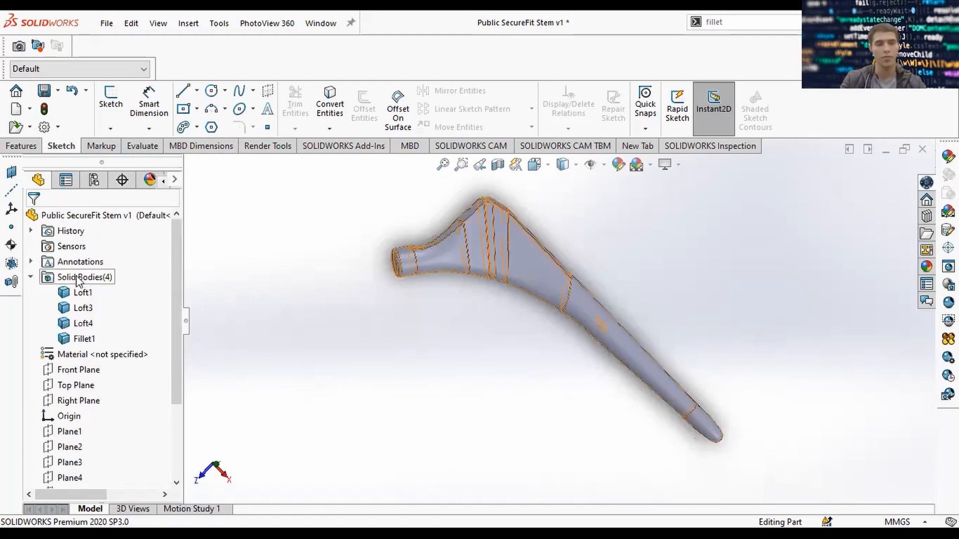
pyautogui.click(31, 278)
pyautogui.click(32, 277)
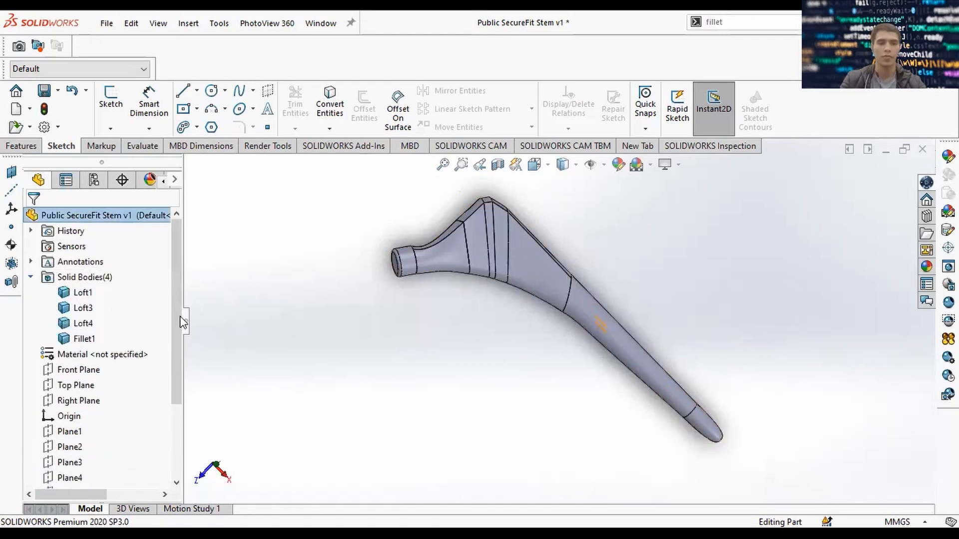
pyautogui.scroll(-3, 182, 317)
pyautogui.moveTo(66, 487); pyautogui.dragTo(94, 450)
# Combine the distal tip, neck cylinder, proximal body and stem shaft into one solid with the Add operation.
pyautogui.click(732, 23)
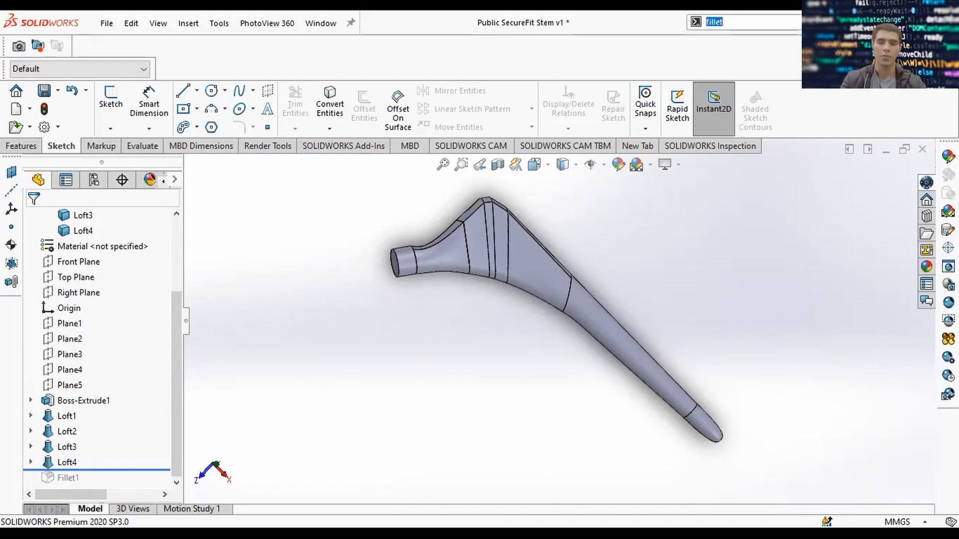
pyautogui.write('d')
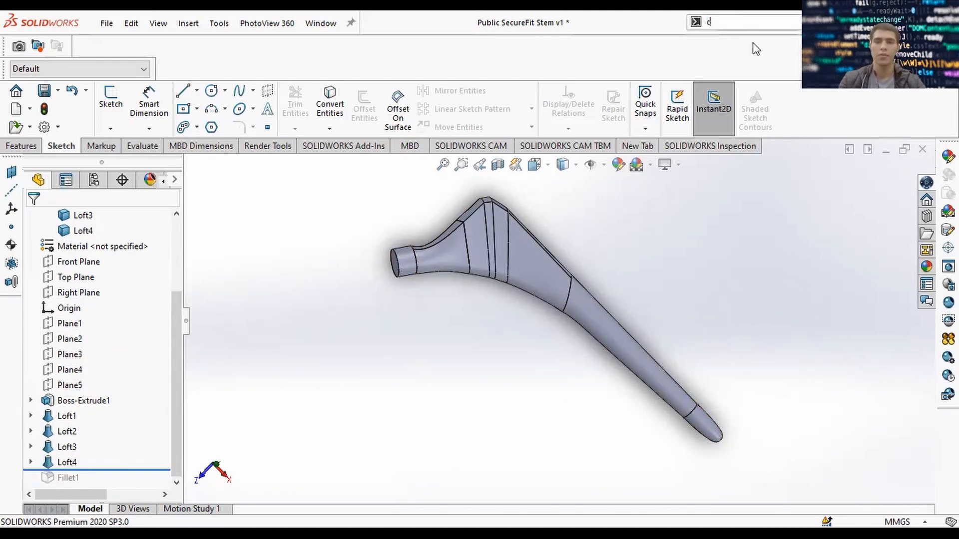
pyautogui.write('ombin')
pyautogui.press('Return')
pyautogui.moveTo(756, 456); pyautogui.dragTo(446, 260)
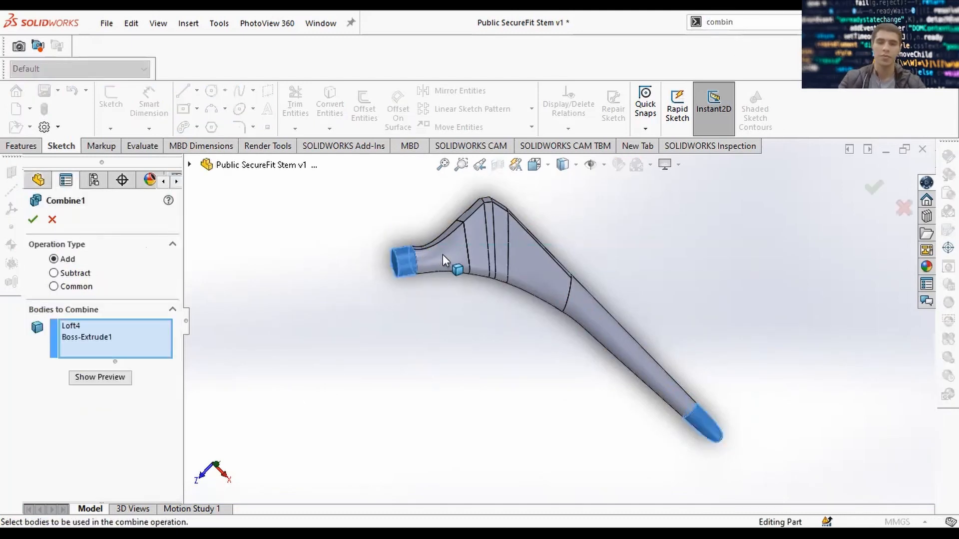
pyautogui.click(452, 258)
pyautogui.click(576, 306)
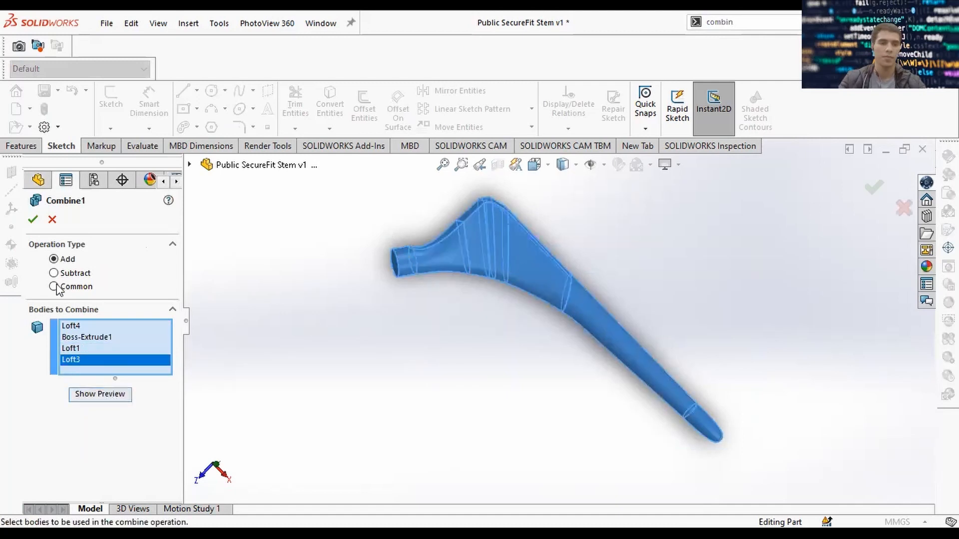
pyautogui.click(33, 219)
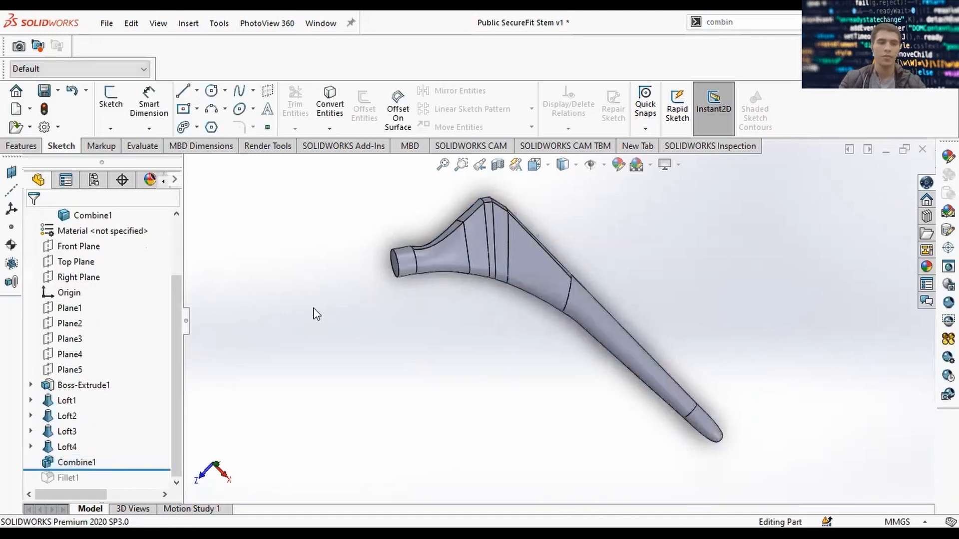
# Roll the feature history forward past Fillet1 to restore the neck's end fillet after the combined body.
pyautogui.scroll(1, 83, 285)
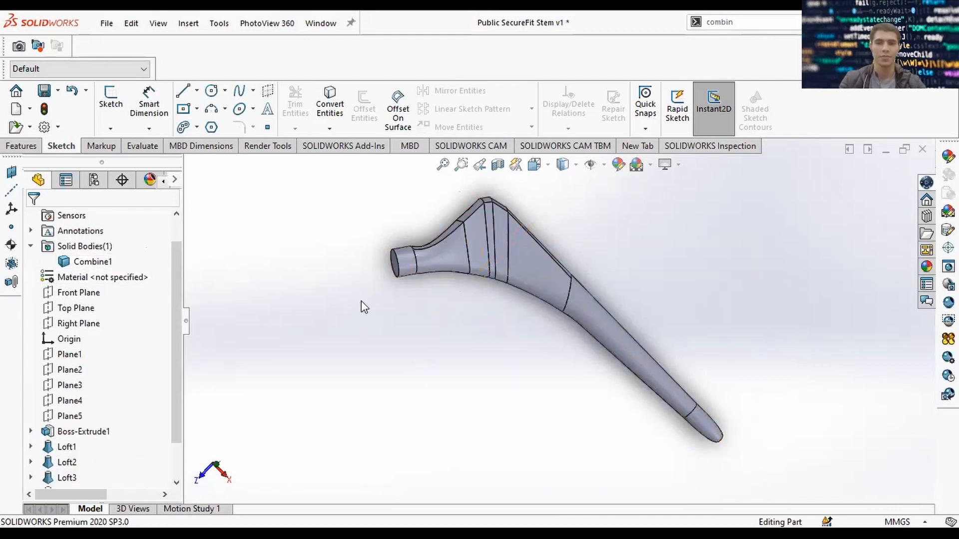
pyautogui.scroll(-1, 115, 425)
pyautogui.moveTo(87, 471); pyautogui.dragTo(70, 484)
pyautogui.click(68, 478)
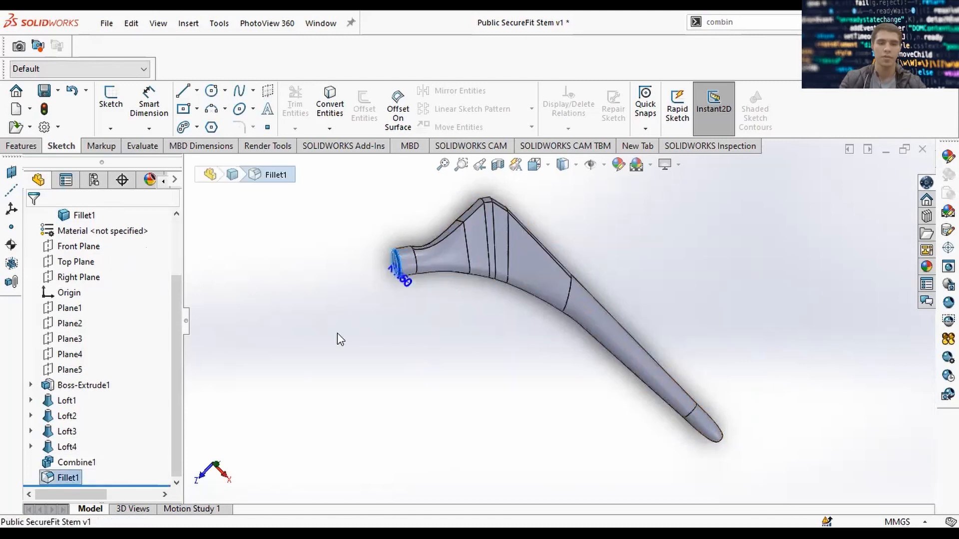
pyautogui.click(336, 334)
# Start a fillet, try the two lengthwise edges along the upper neck and shoulder, and remove both from the selection.
pyautogui.scroll(-3, 405, 270)
pyautogui.scroll(-1, 424, 288)
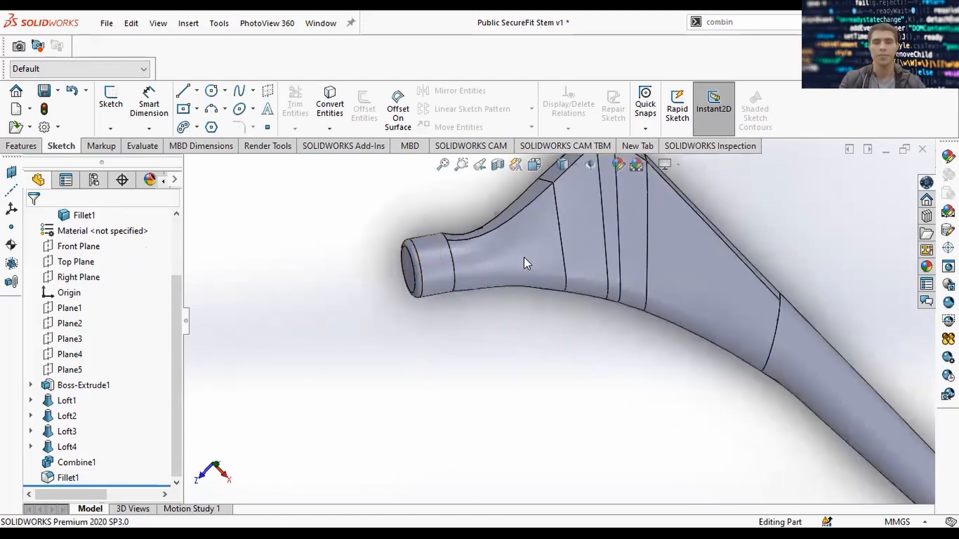
pyautogui.click(731, 23)
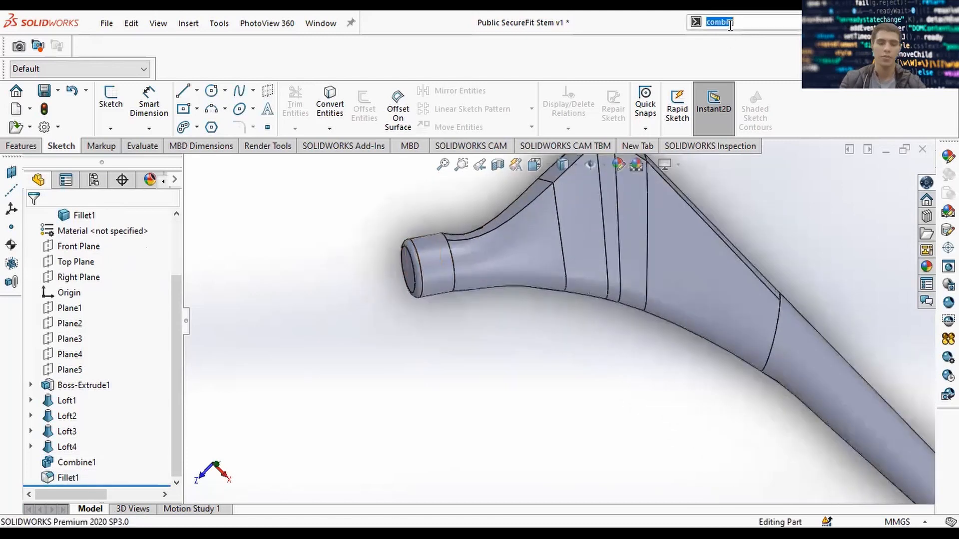
pyautogui.click(25, 147)
pyautogui.click(480, 96)
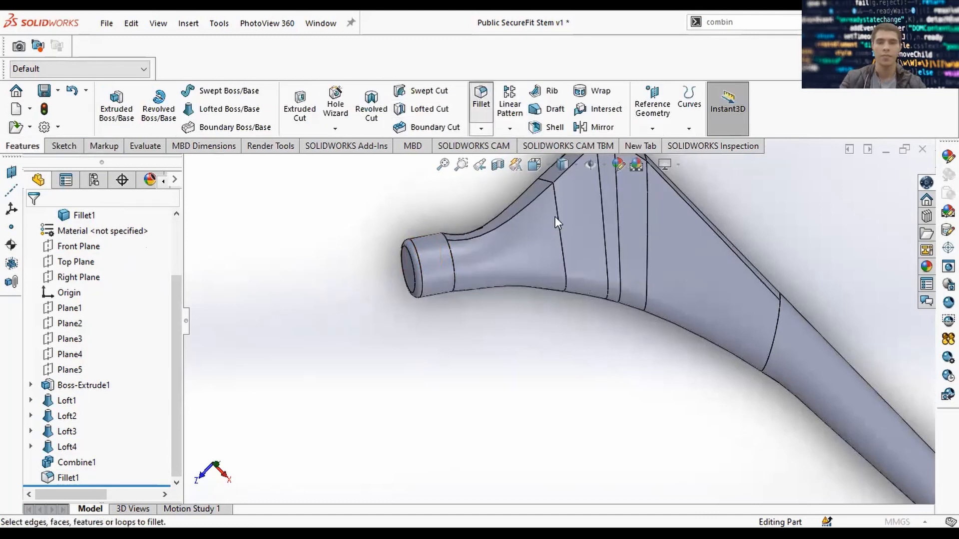
pyautogui.click(512, 218)
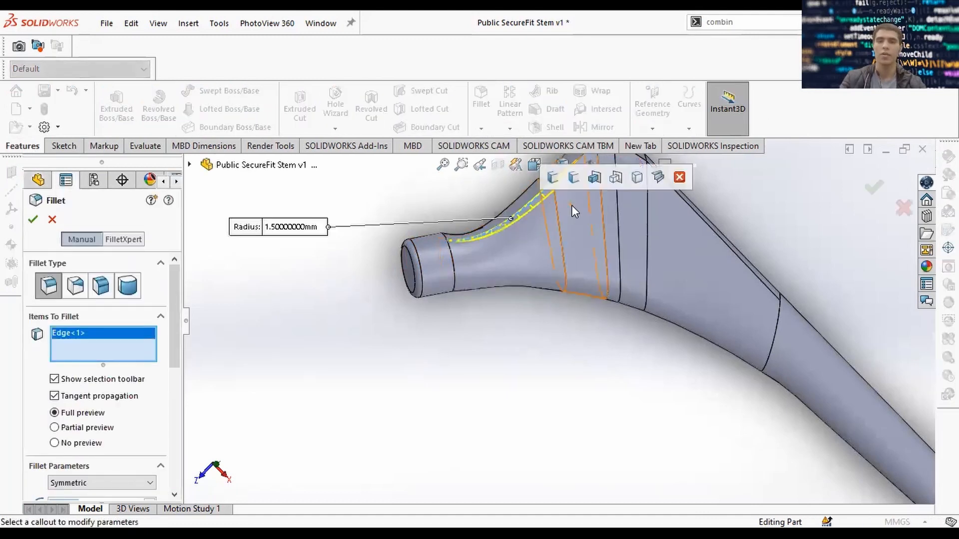
pyautogui.moveTo(571, 205); pyautogui.dragTo(574, 270, button='middle')
pyautogui.click(604, 247)
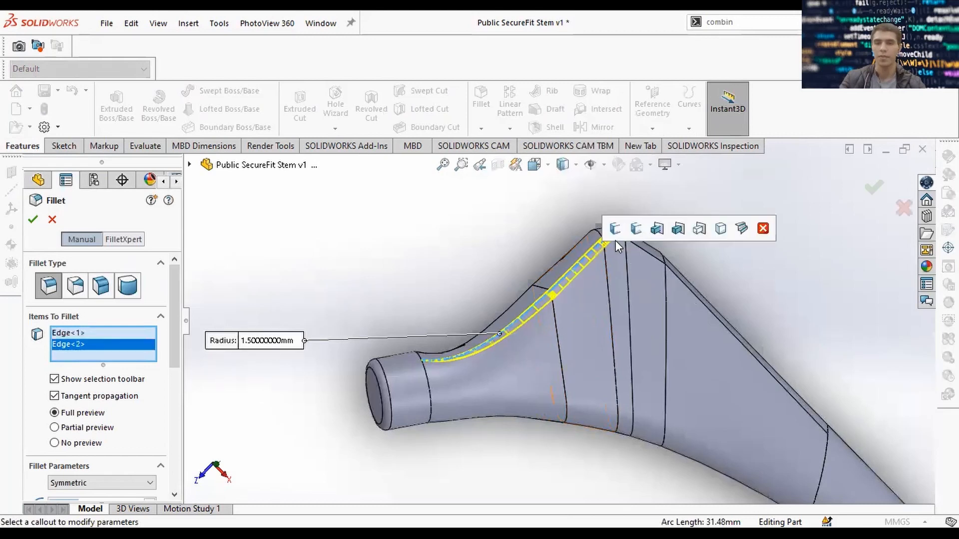
pyautogui.click(100, 335)
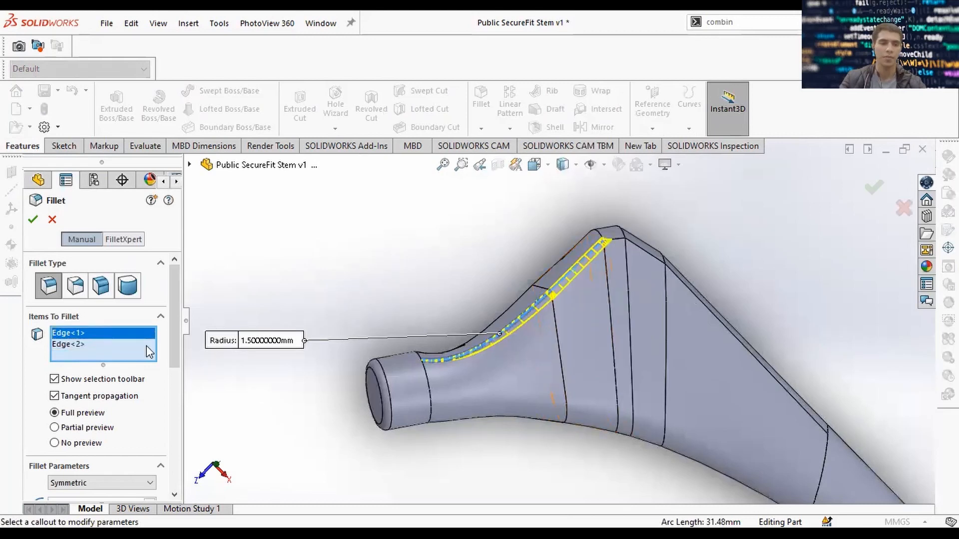
pyautogui.press('Delete')
pyautogui.press('Delete')
# Select the four transverse edges across the top of the proximal shoulder as the items to fillet, leaving out the face between them.
pyautogui.click(605, 270)
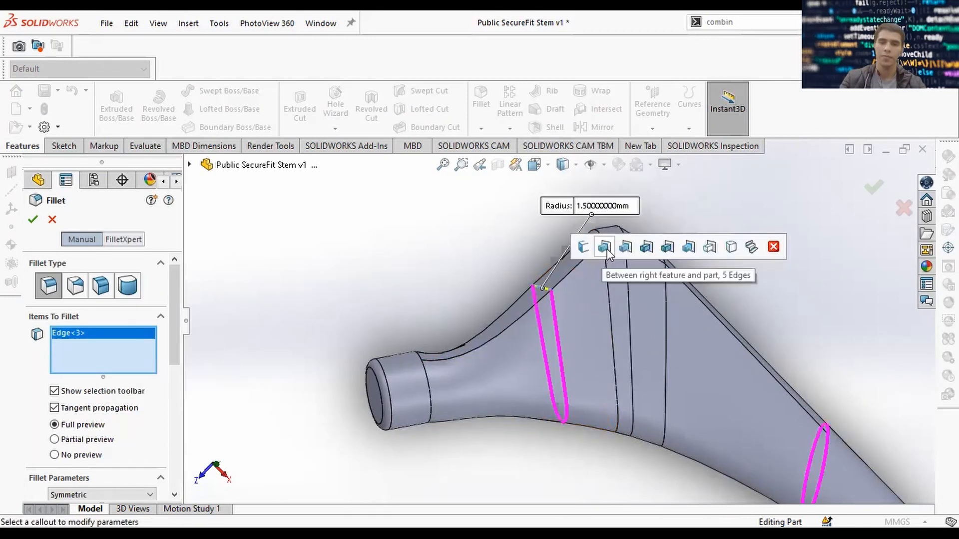
pyautogui.moveTo(614, 274); pyautogui.dragTo(574, 279, button='middle')
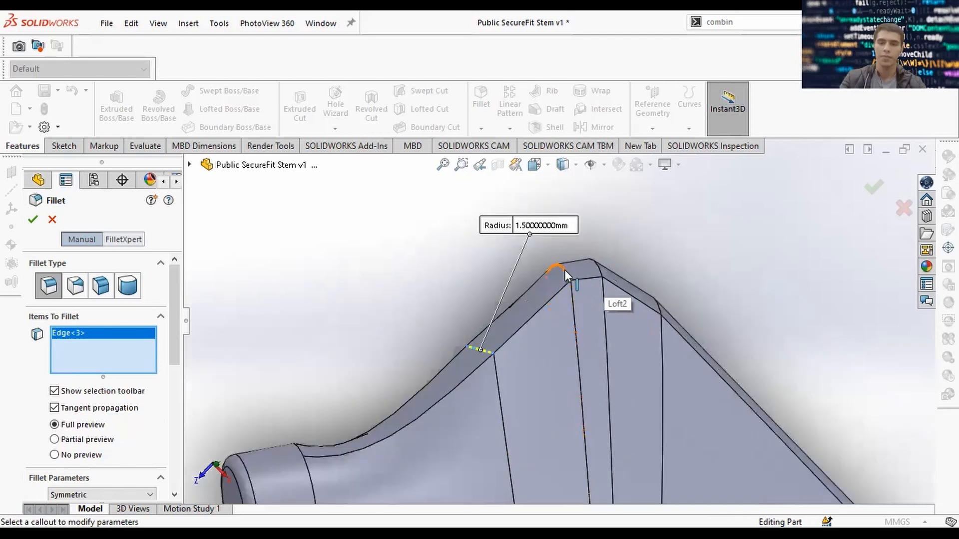
pyautogui.click(598, 269)
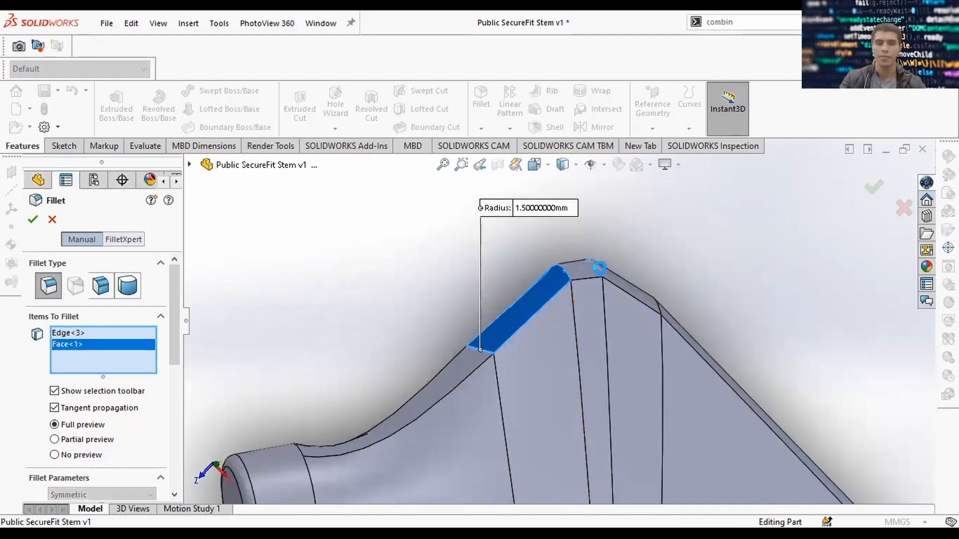
pyautogui.scroll(2, 688, 296)
pyautogui.moveTo(692, 296); pyautogui.dragTo(509, 346, button='middle')
pyautogui.click(576, 340)
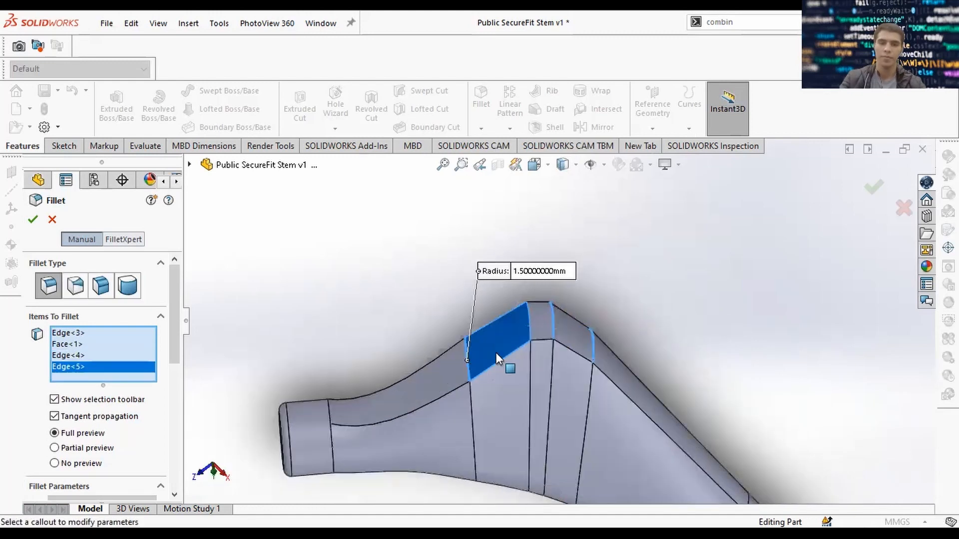
pyautogui.click(496, 352)
pyautogui.click(531, 320)
pyautogui.scroll(2, 556, 326)
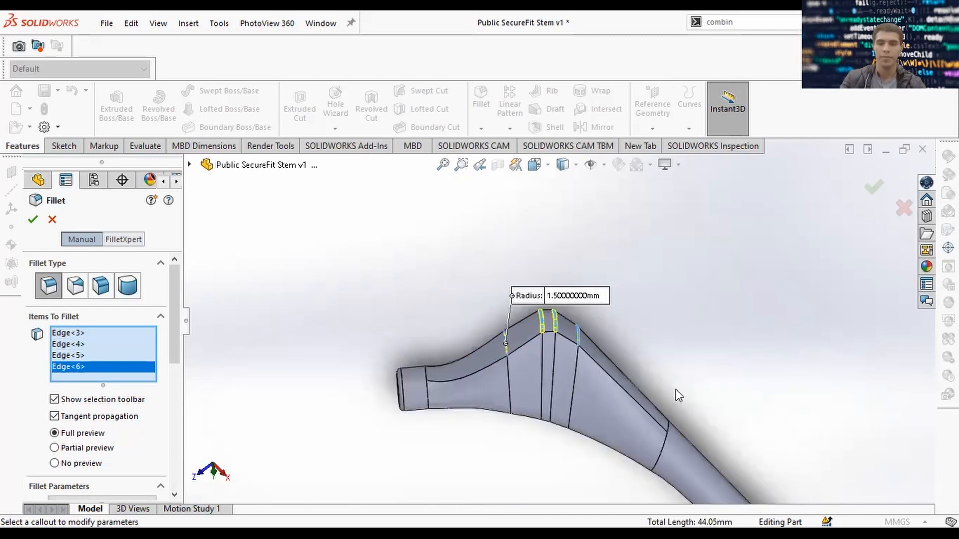
pyautogui.scroll(-3, 678, 396)
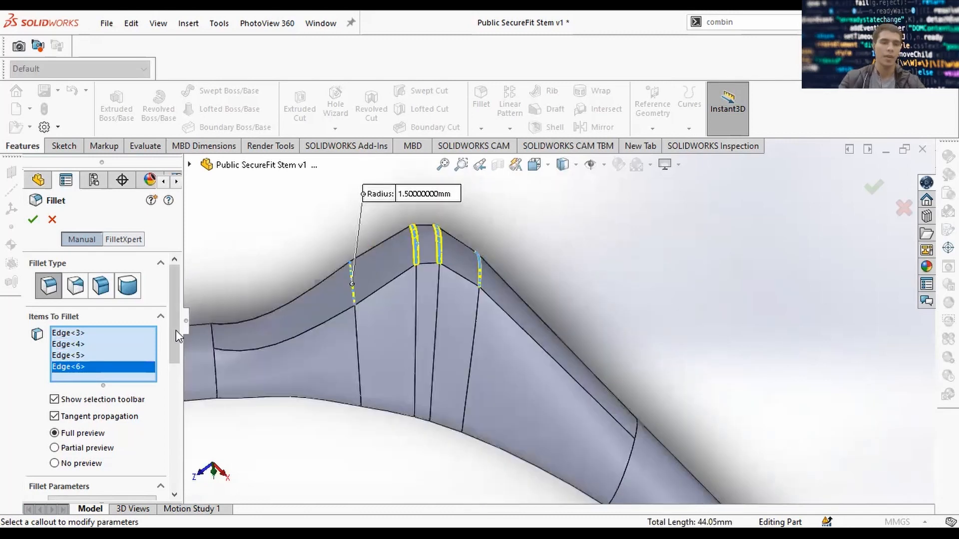
# Try a 30 mm radius for the shoulder edge fillet and reduce it to 10 mm.
pyautogui.moveTo(176, 331); pyautogui.dragTo(172, 398)
pyautogui.moveTo(130, 358); pyautogui.dragTo(40, 365)
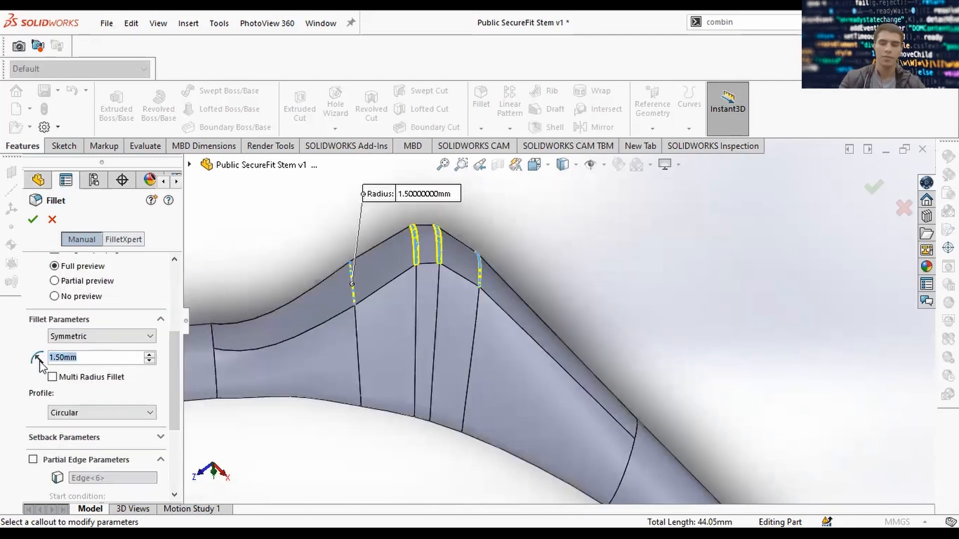
pyautogui.write('30')
pyautogui.press('Return')
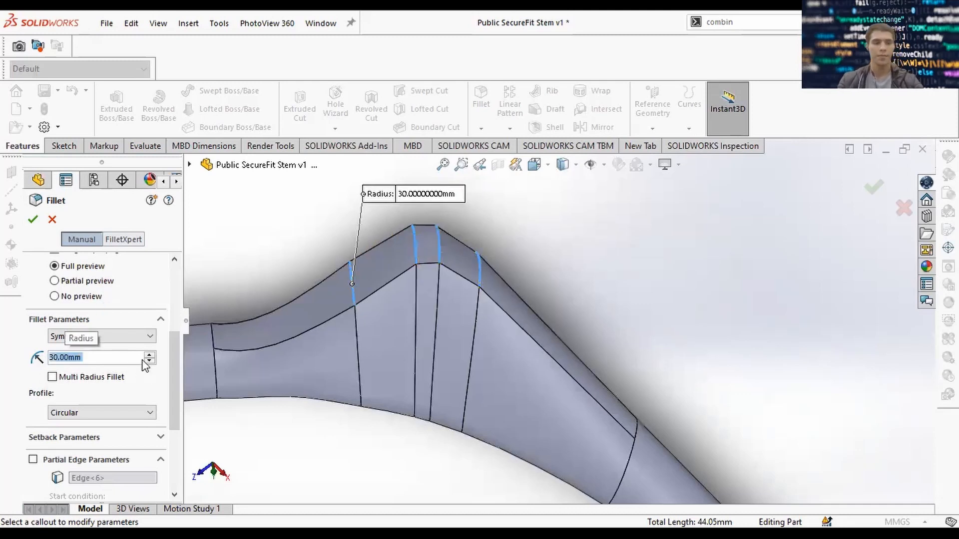
pyautogui.click(148, 361)
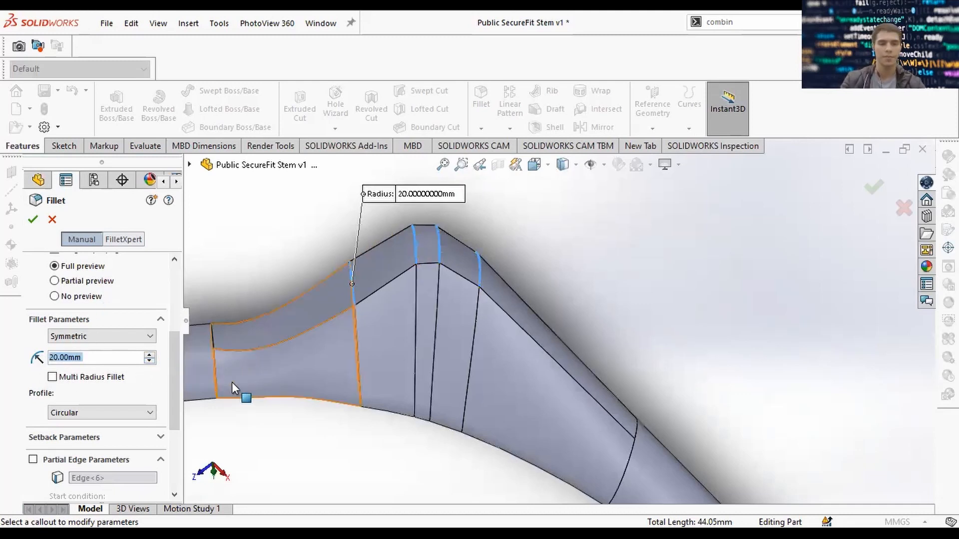
pyautogui.click(152, 361)
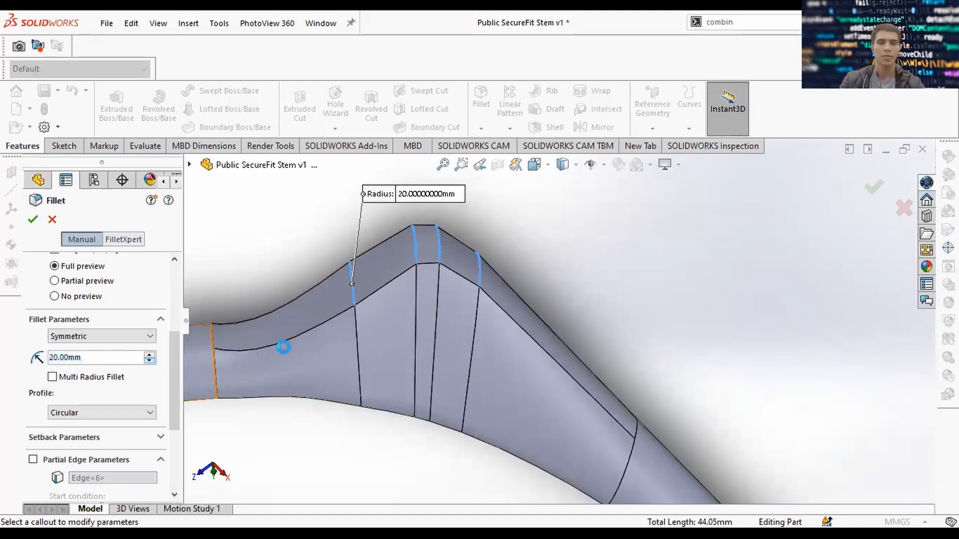
# Remove the neck-side transverse edge from the shoulder fillet and try radii of 20 mm and 15 mm on the remaining edges.
pyautogui.click(353, 289)
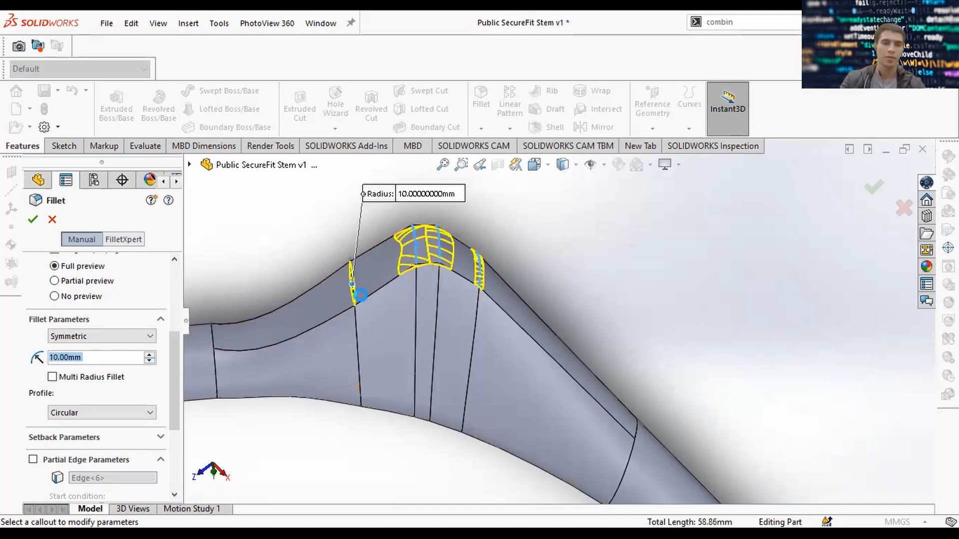
pyautogui.click(150, 354)
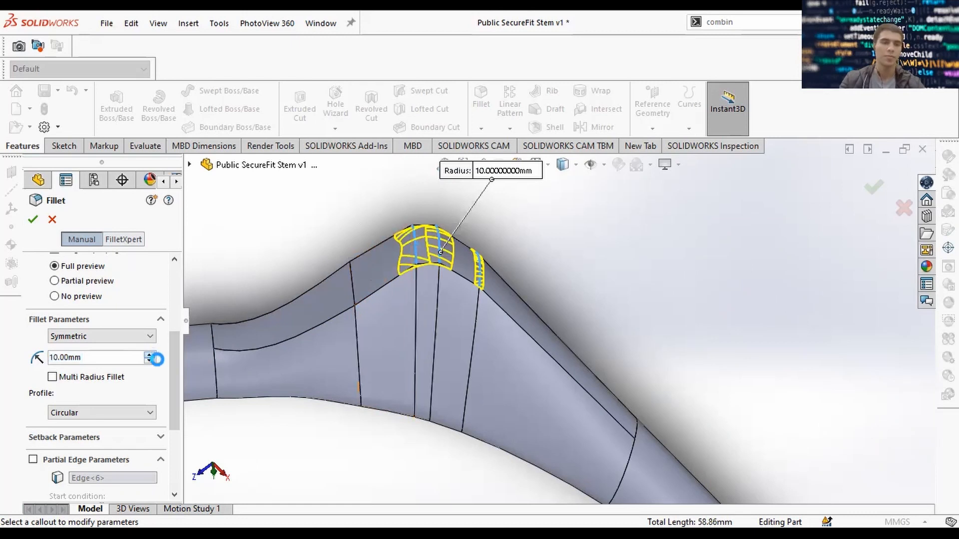
pyautogui.moveTo(136, 358); pyautogui.dragTo(46, 342)
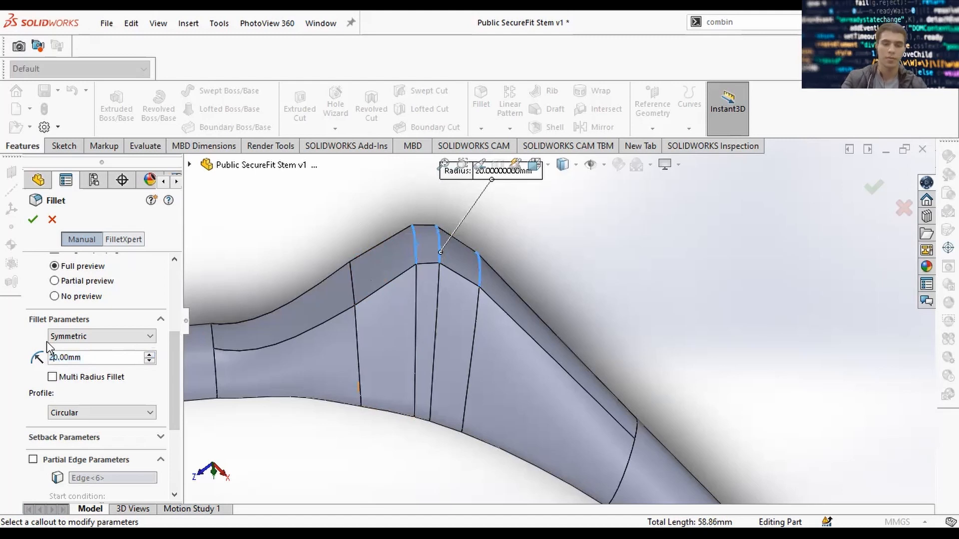
pyautogui.press('BackSpace')
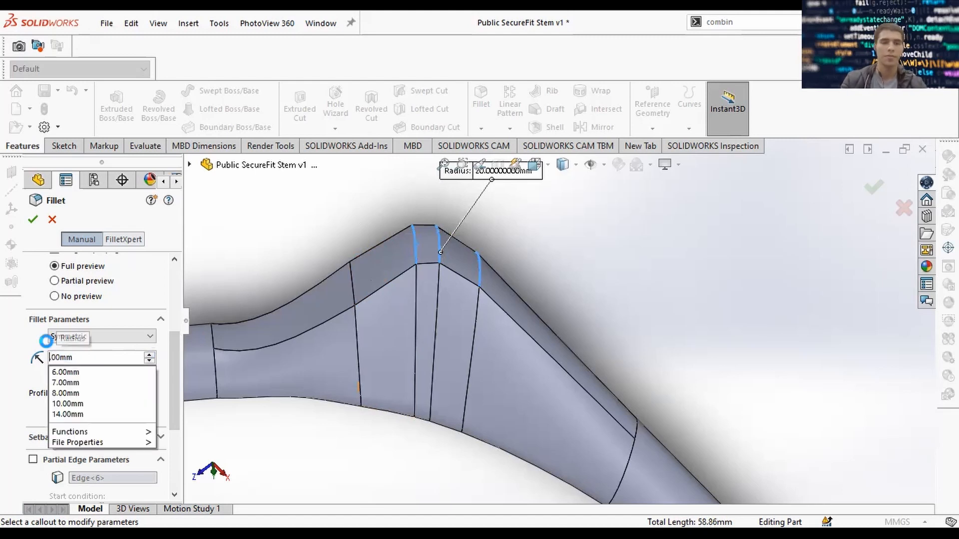
pyautogui.write('15.')
pyautogui.press('Return')
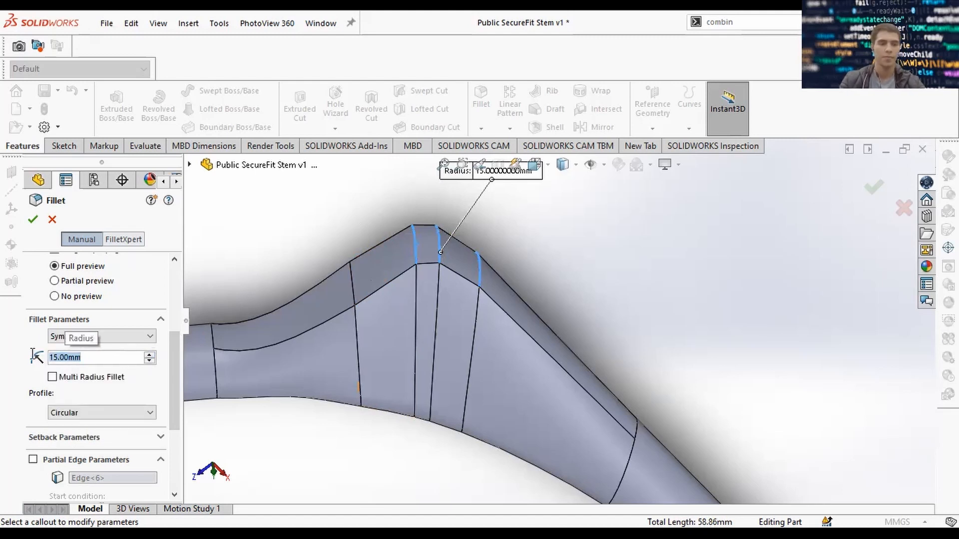
# Set the shoulder fillet radius to 10 mm, add the neck-side transverse edge back, and accept the fillet.
pyautogui.write('10')
pyautogui.press('Return')
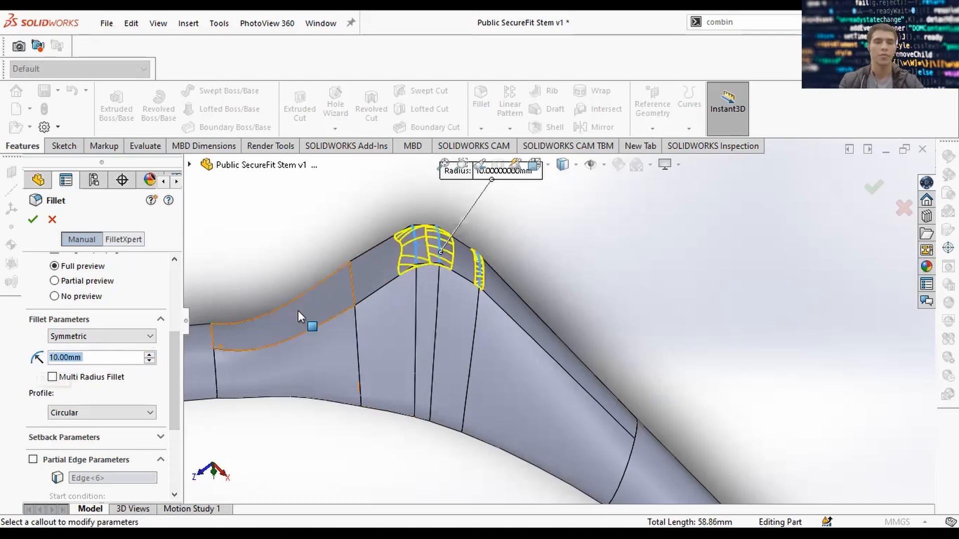
pyautogui.click(352, 277)
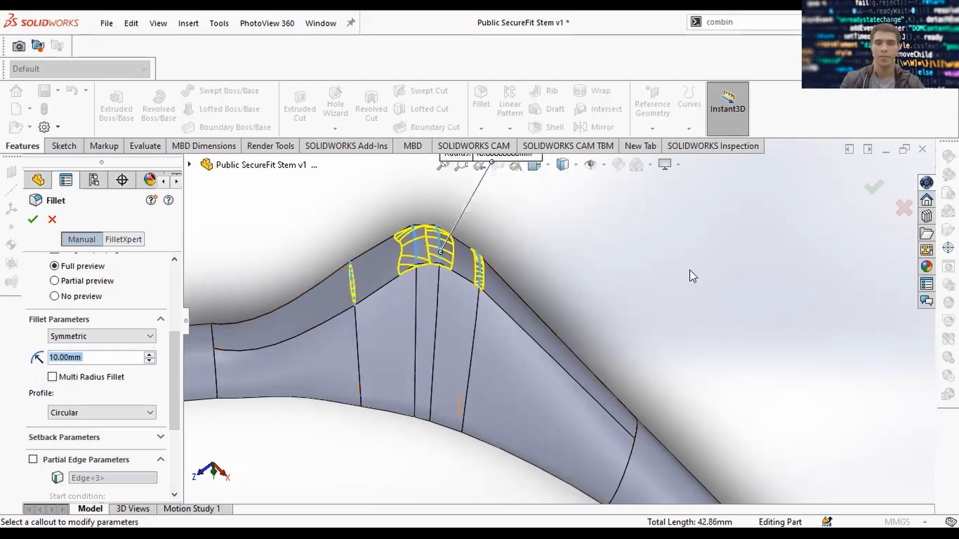
pyautogui.scroll(3, 694, 276)
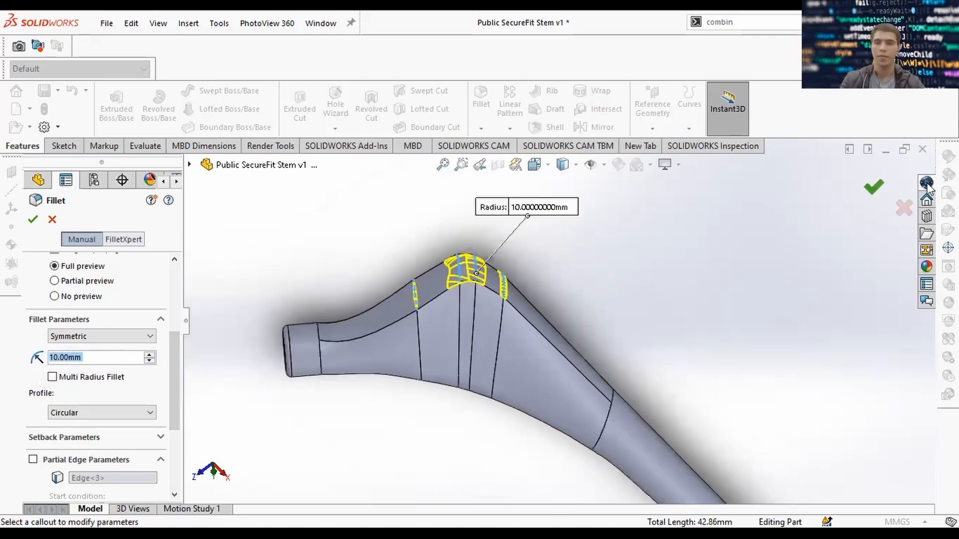
pyautogui.click(879, 186)
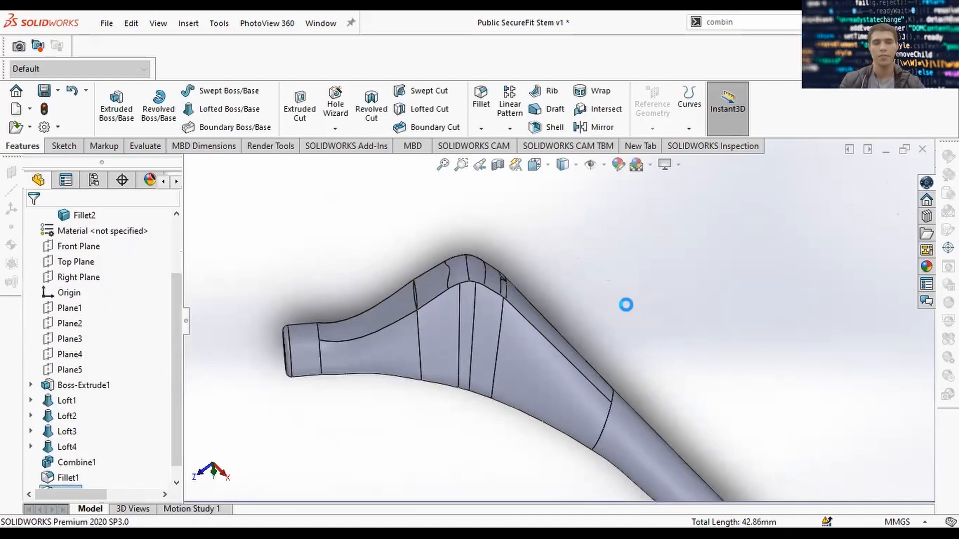
# Start a new fillet and select the lengthwise edges of the near side face from the neck up towards the shoulder peak.
pyautogui.moveTo(626, 305); pyautogui.dragTo(425, 319, button='middle')
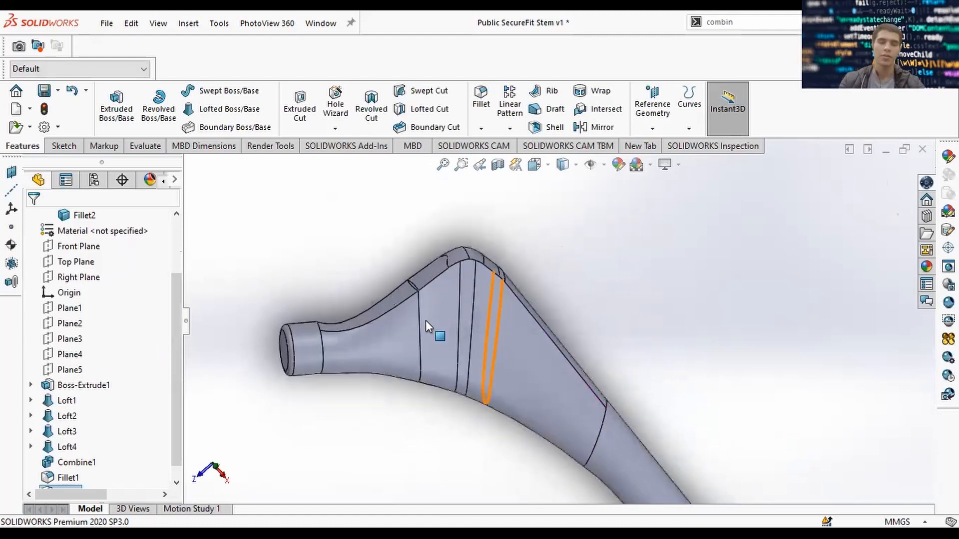
pyautogui.click(481, 102)
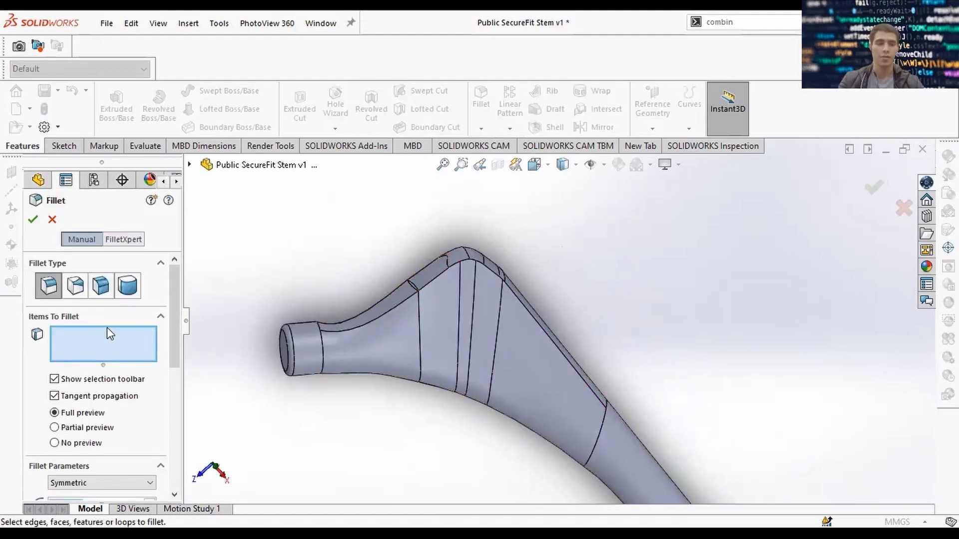
pyautogui.click(428, 291)
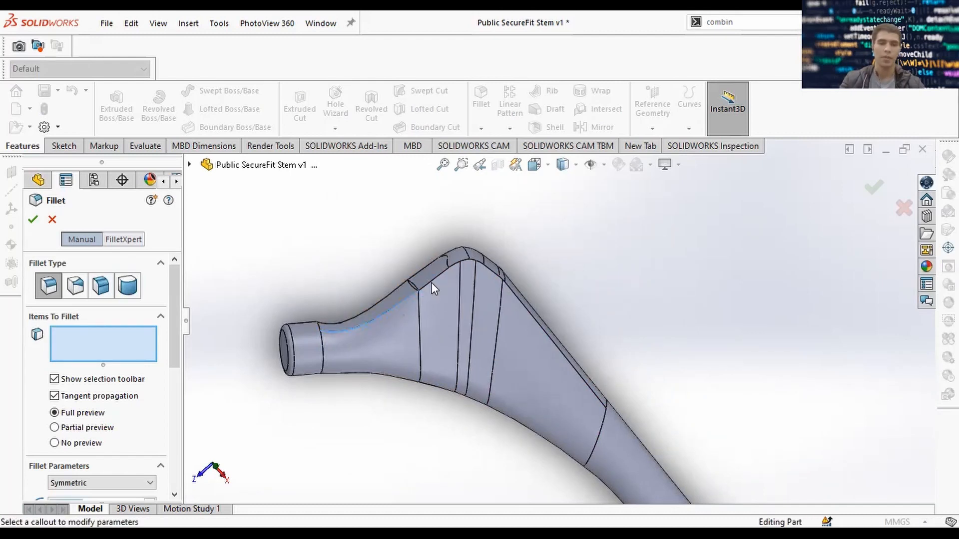
pyautogui.click(423, 289)
pyautogui.scroll(-3, 430, 309)
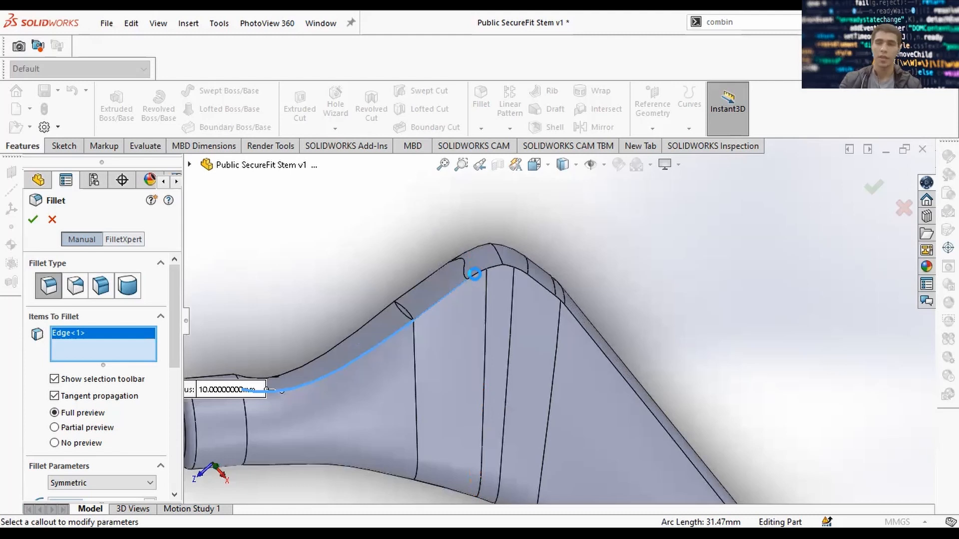
pyautogui.click(470, 271)
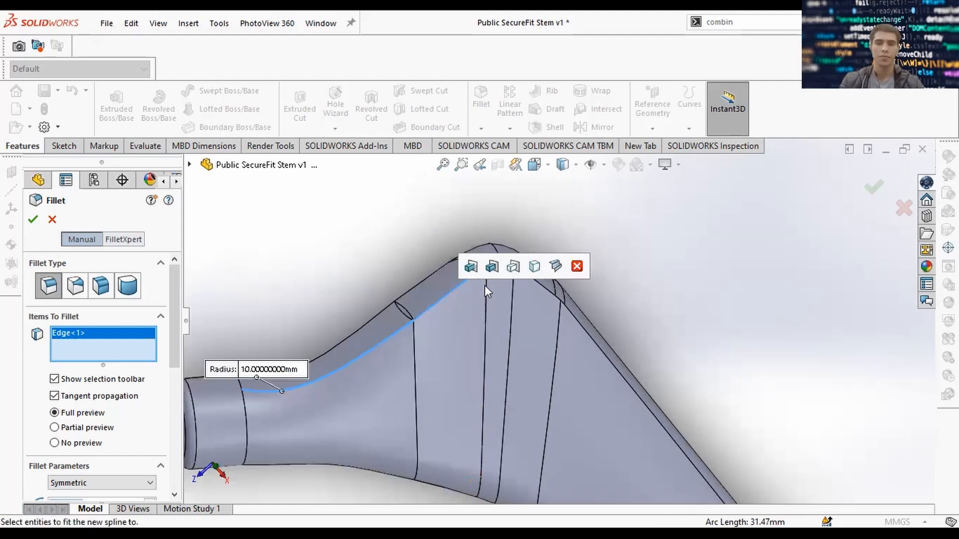
# Add the near side's remaining lengthwise edges over the shoulder peak and down the long slope towards the distal stem.
pyautogui.moveTo(574, 235); pyautogui.dragTo(549, 242, button='middle')
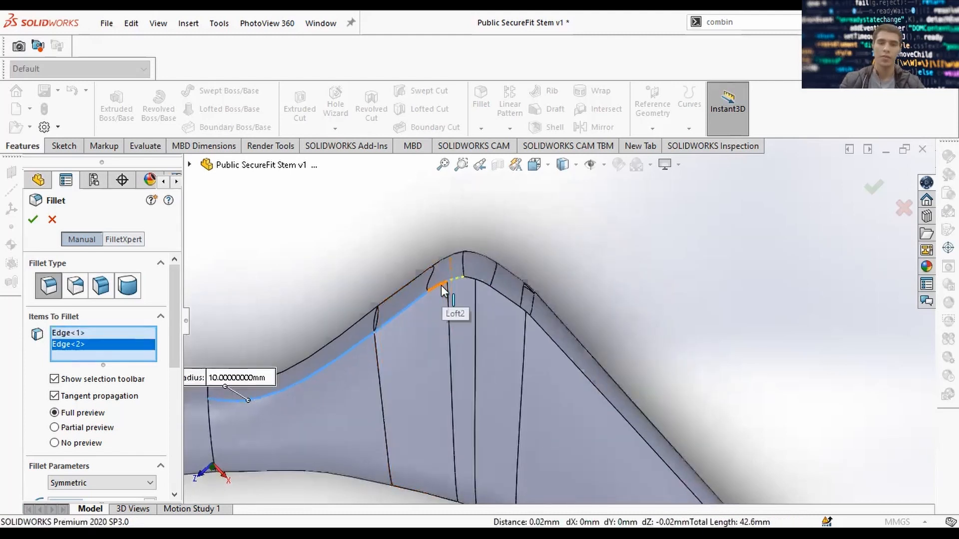
pyautogui.click(459, 280)
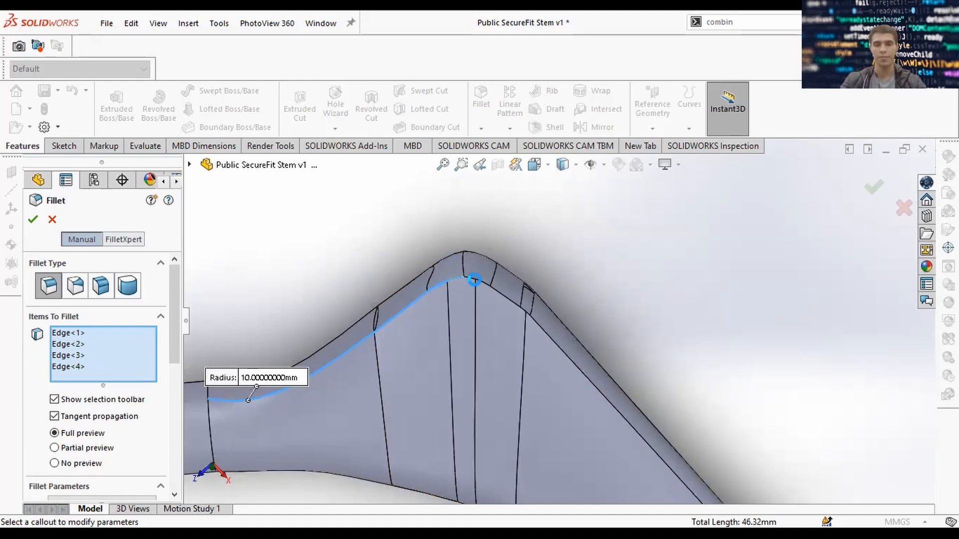
pyautogui.click(485, 286)
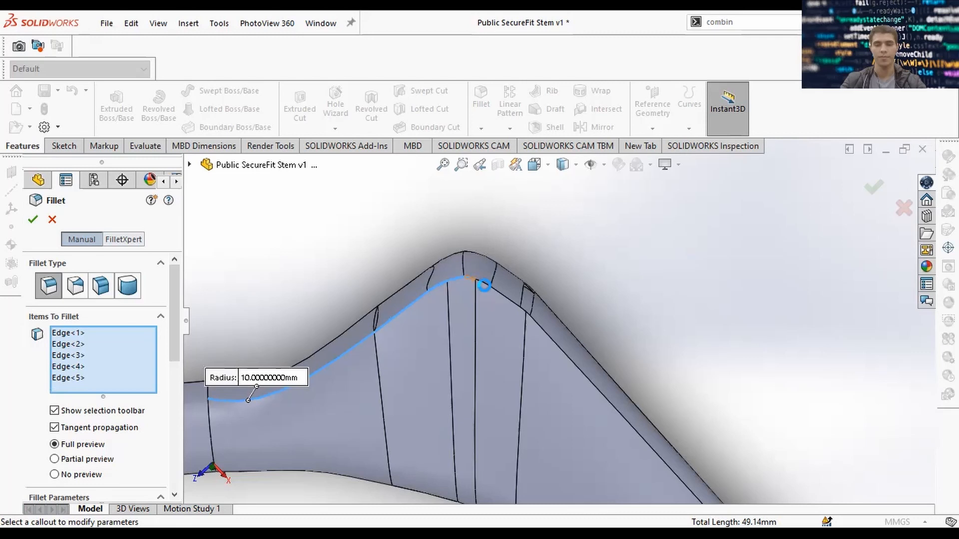
pyautogui.click(494, 290)
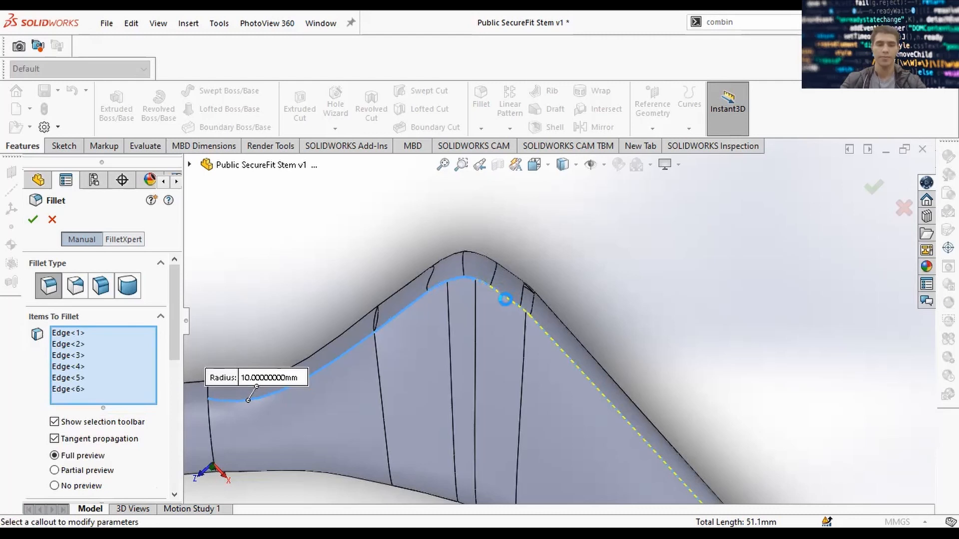
pyautogui.click(505, 299)
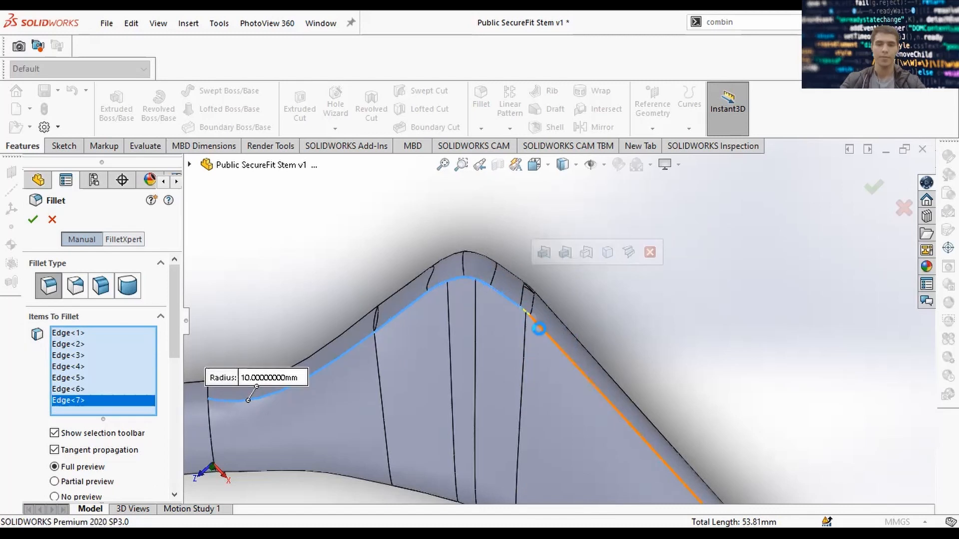
pyautogui.click(539, 328)
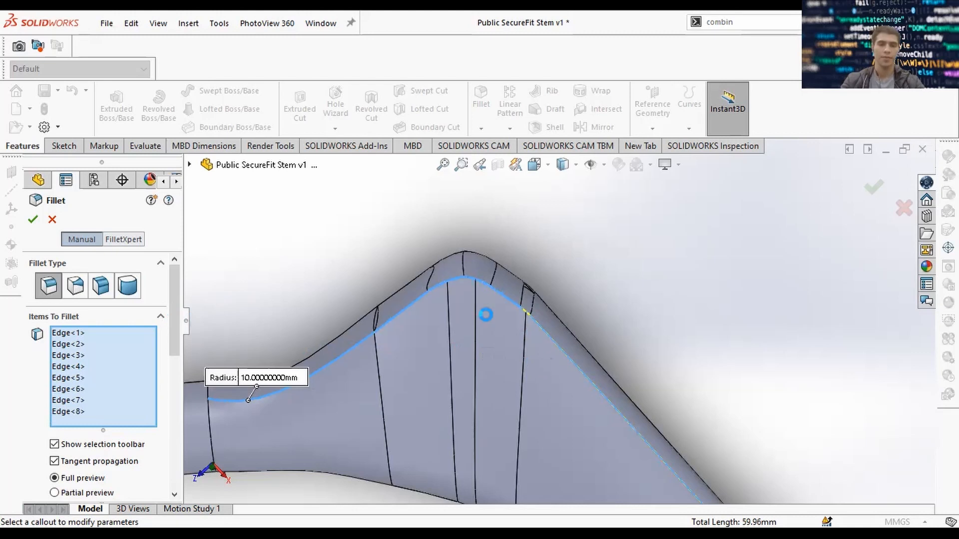
# Set the radius of the lengthwise edge fillet to 4 mm.
pyautogui.moveTo(173, 339); pyautogui.dragTo(175, 397)
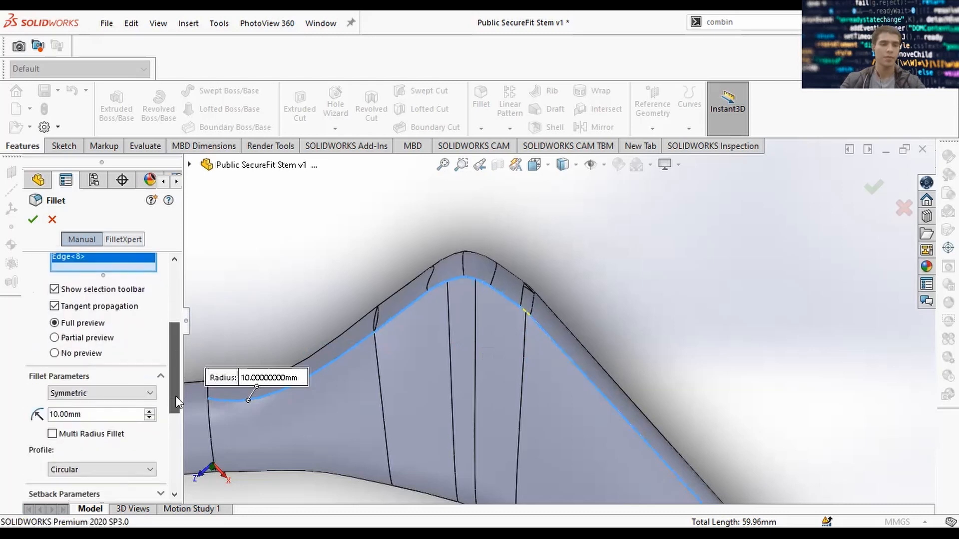
pyautogui.click(37, 403)
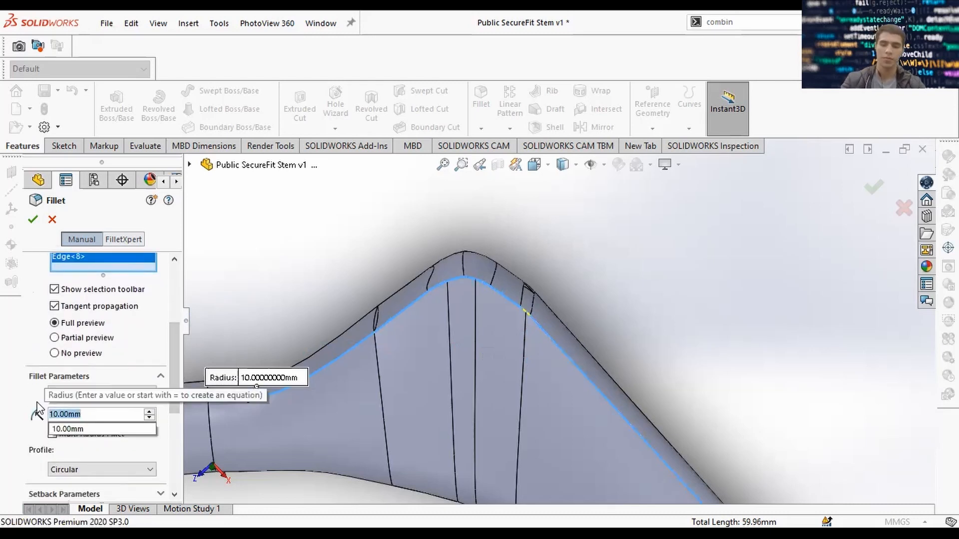
pyautogui.write('4')
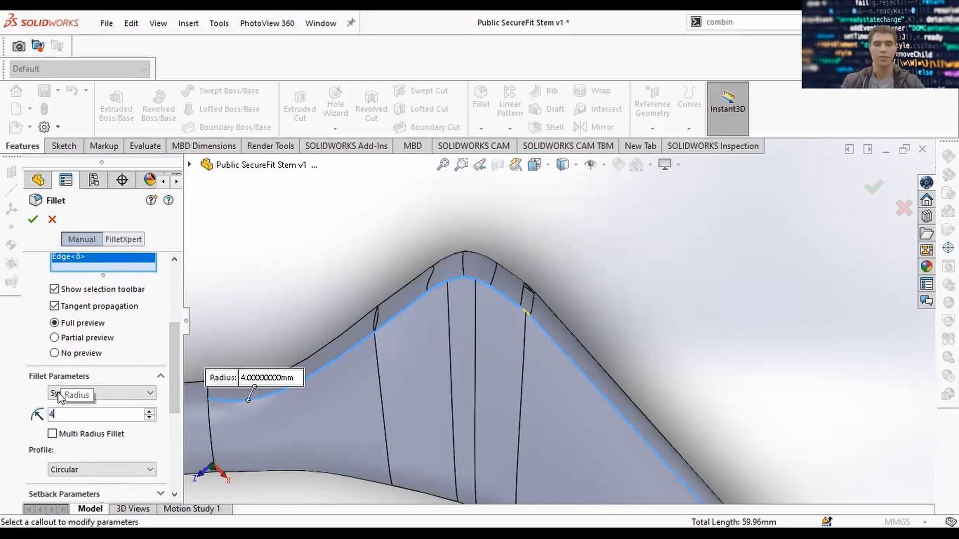
pyautogui.press('Return')
# Add the opposite side's upper neck edge and its adjoining lengthwise edge below the shoulder peak to the 4 mm fillet.
pyautogui.scroll(2, 469, 361)
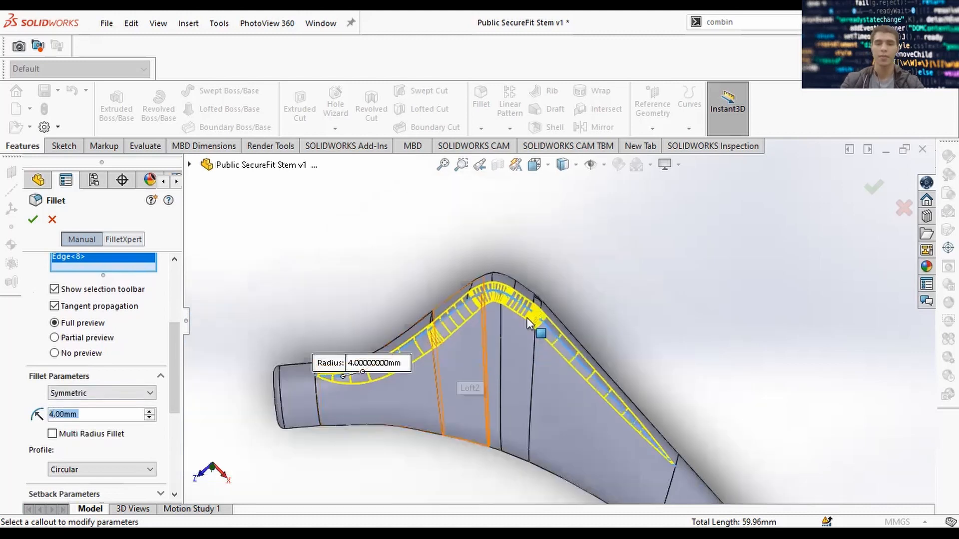
pyautogui.moveTo(504, 370); pyautogui.dragTo(380, 319, button='middle')
pyautogui.scroll(-4, 376, 317)
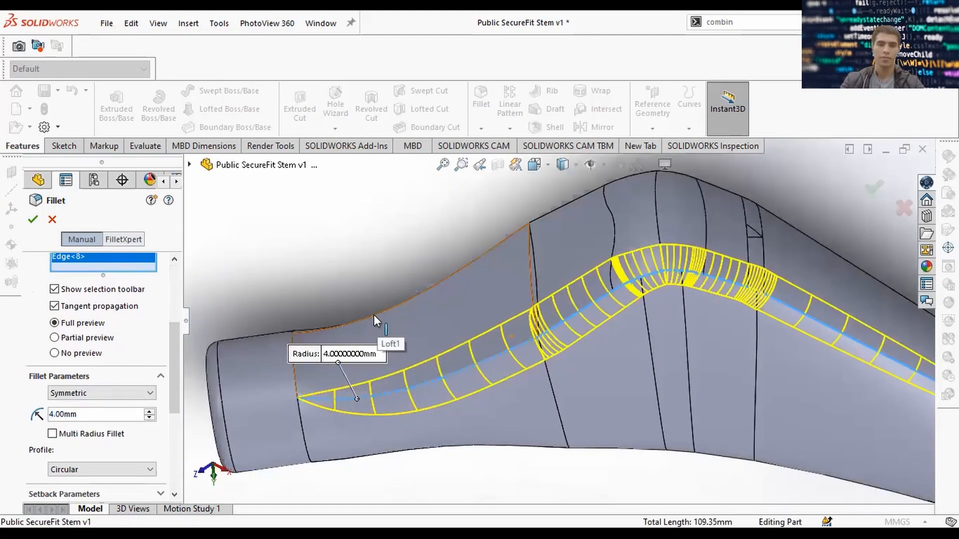
pyautogui.scroll(4, 610, 302)
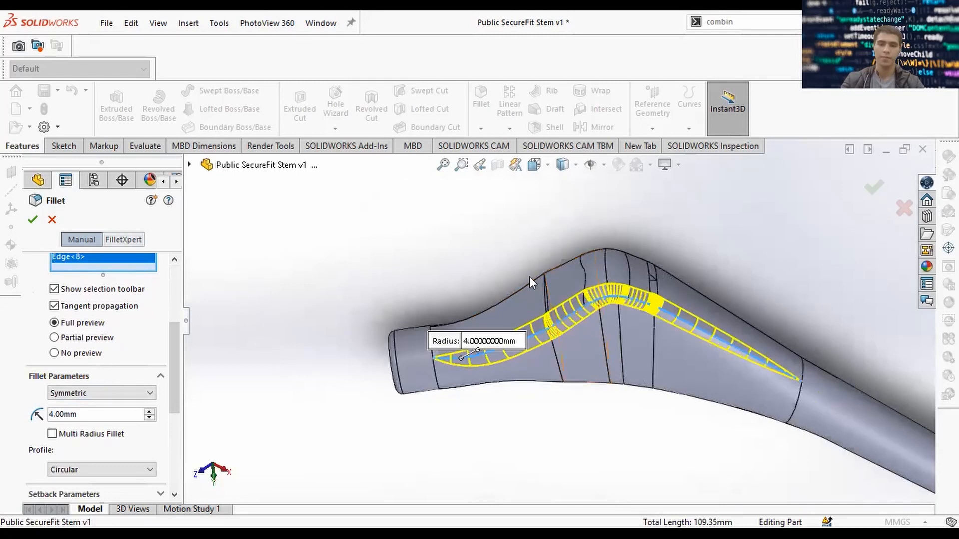
pyautogui.click(499, 301)
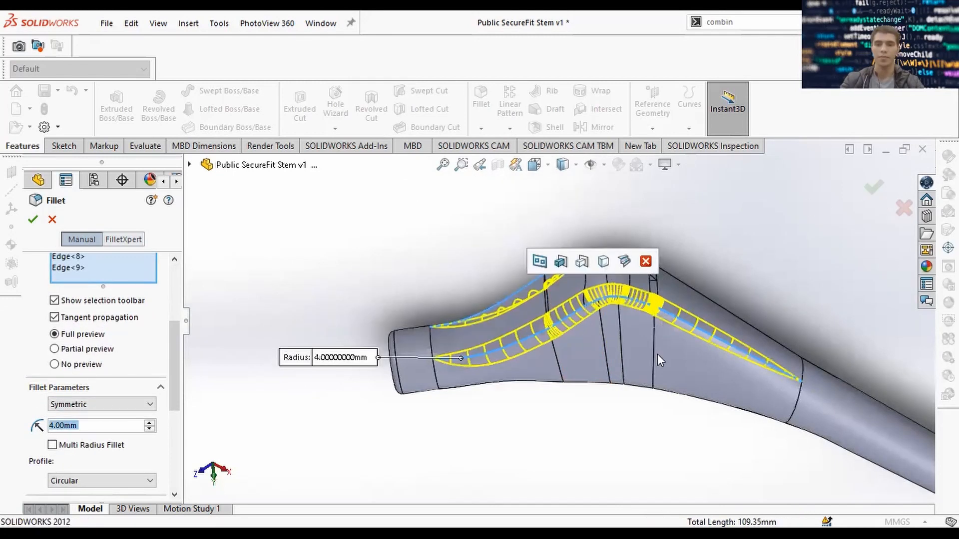
pyautogui.moveTo(654, 283); pyautogui.dragTo(655, 364, button='middle')
pyautogui.scroll(-3, 614, 255)
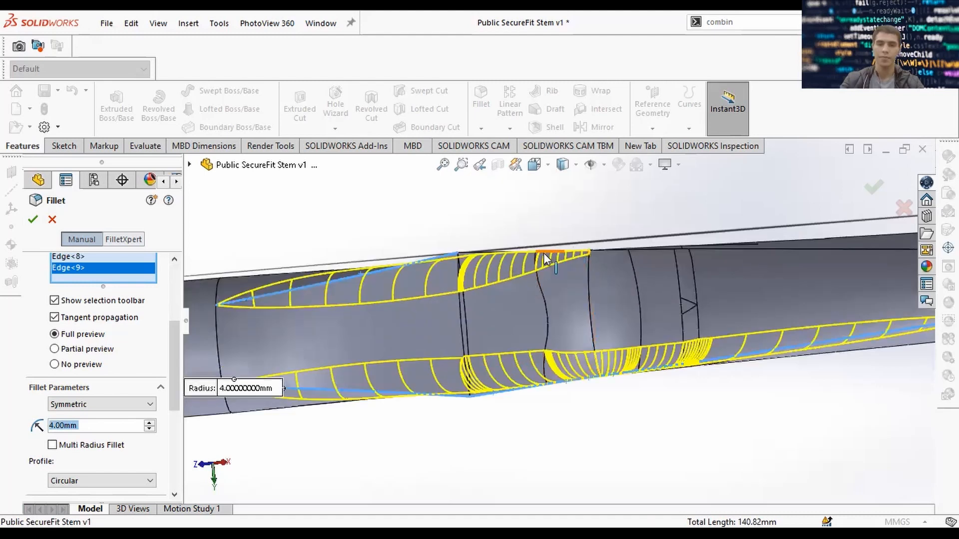
pyautogui.moveTo(563, 293); pyautogui.dragTo(600, 335, button='middle')
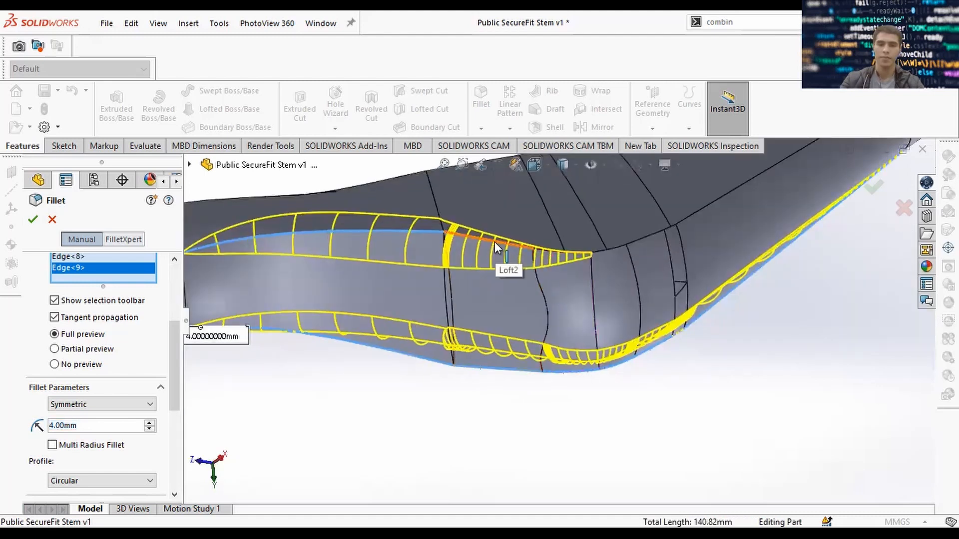
pyautogui.click(496, 247)
# Add the opposite side's short edges around the shoulder peak and the long sloping edge towards the distal stem to the fillet.
pyautogui.click(577, 254)
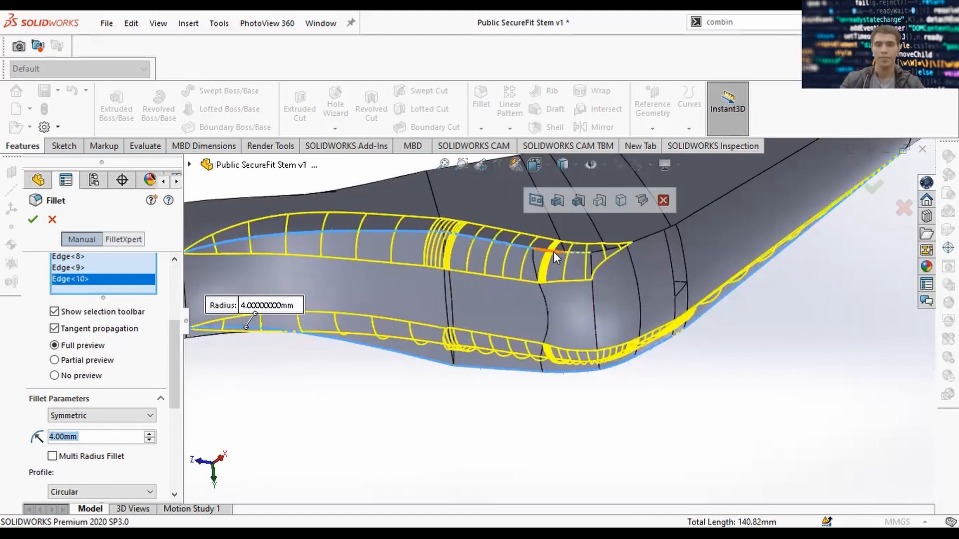
pyautogui.click(589, 253)
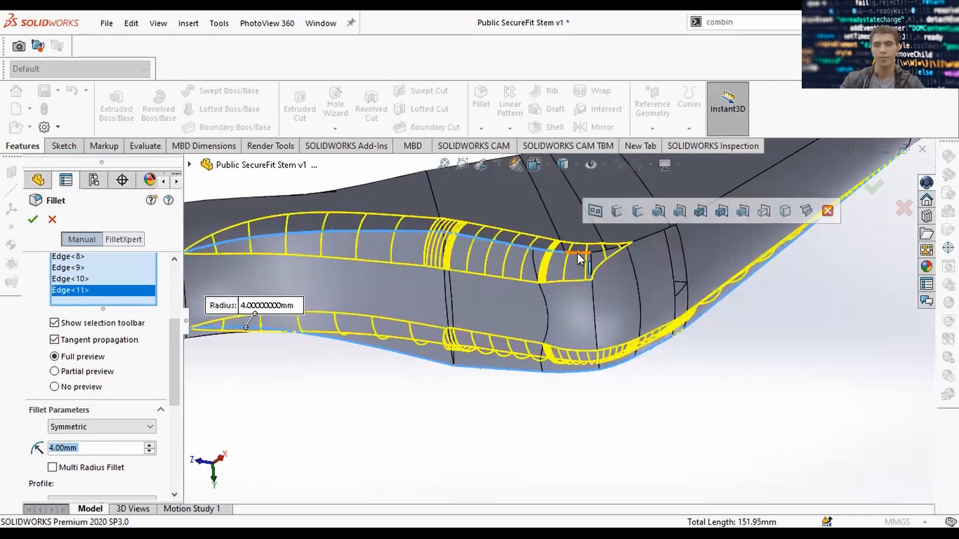
pyautogui.click(607, 258)
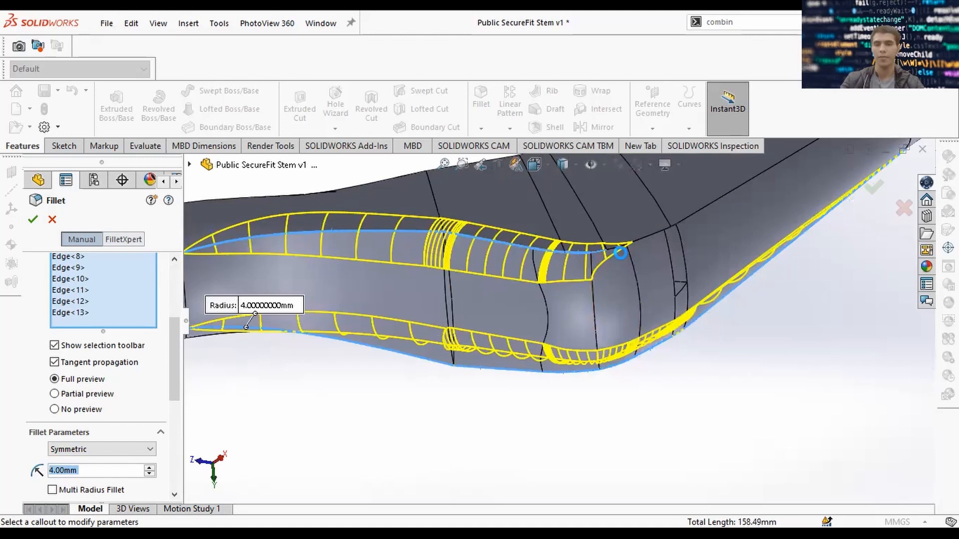
pyautogui.click(625, 253)
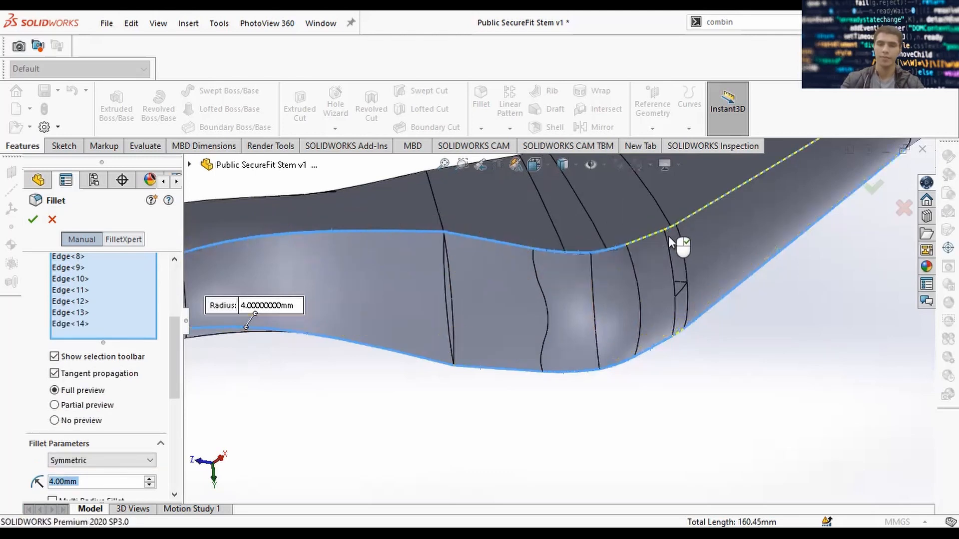
pyautogui.keyDown('ctrl'); pyautogui.moveTo(705, 229); pyautogui.dragTo(639, 276, button='middle'); pyautogui.keyUp('ctrl')
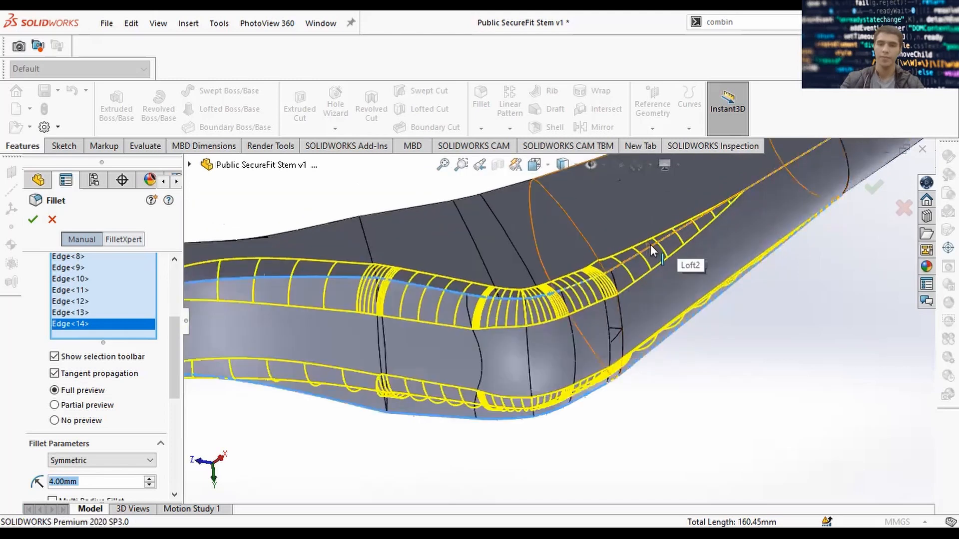
pyautogui.click(650, 244)
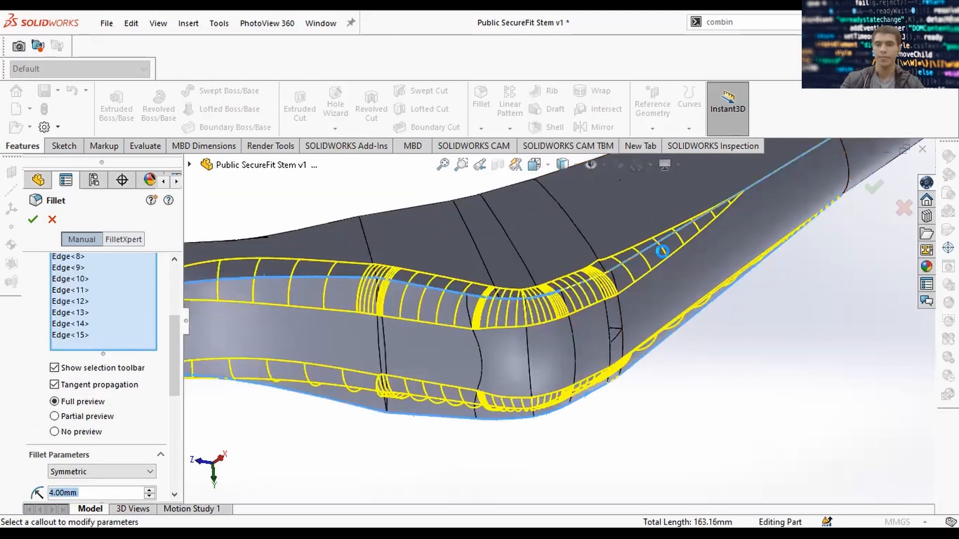
# Accept the 4 mm fillet on the lengthwise shoulder edges and save the part.
pyautogui.scroll(4, 699, 275)
pyautogui.moveTo(700, 278); pyautogui.dragTo(722, 212, button='middle')
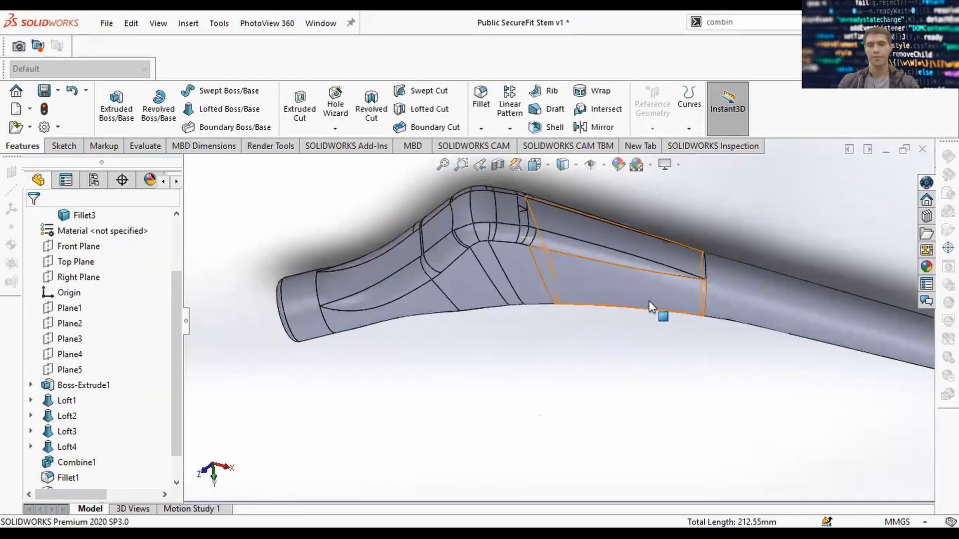
pyautogui.scroll(3, 649, 300)
pyautogui.moveTo(673, 331); pyautogui.dragTo(630, 352, button='middle')
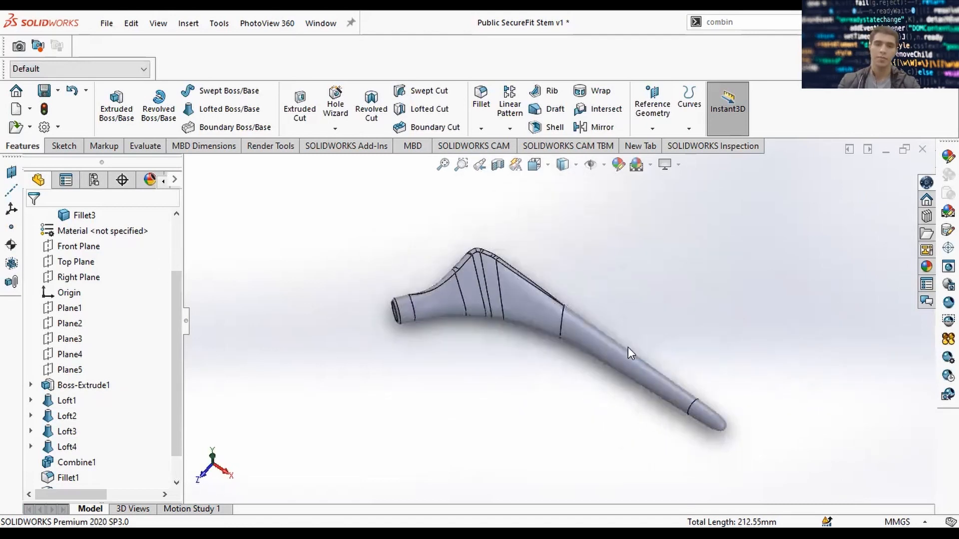
pyautogui.click(44, 90)
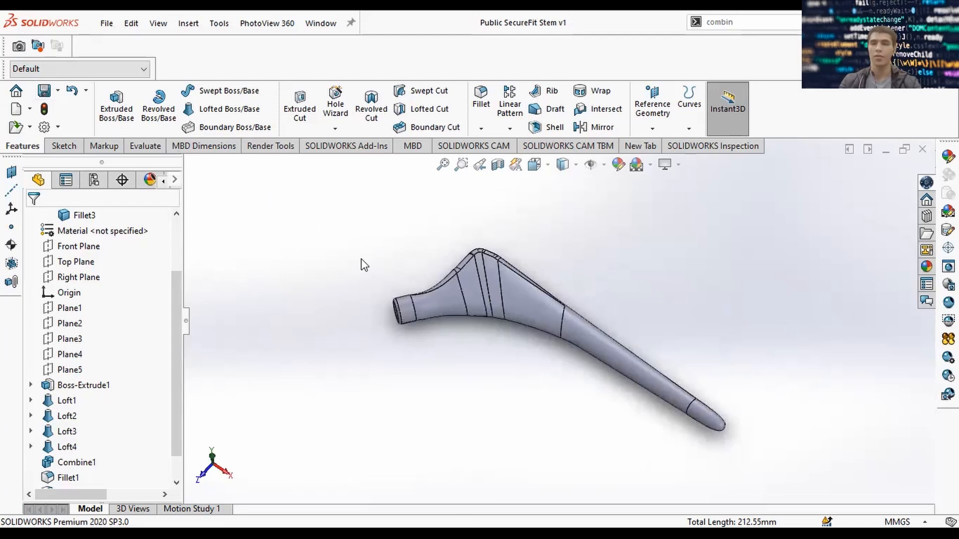
# Orient and roll the view until the whole stem lies lengthwise with its shoulder peak pointing up.
pyautogui.moveTo(477, 268); pyautogui.dragTo(436, 371, button='middle')
pyautogui.press('space')
pyautogui.click(622, 327)
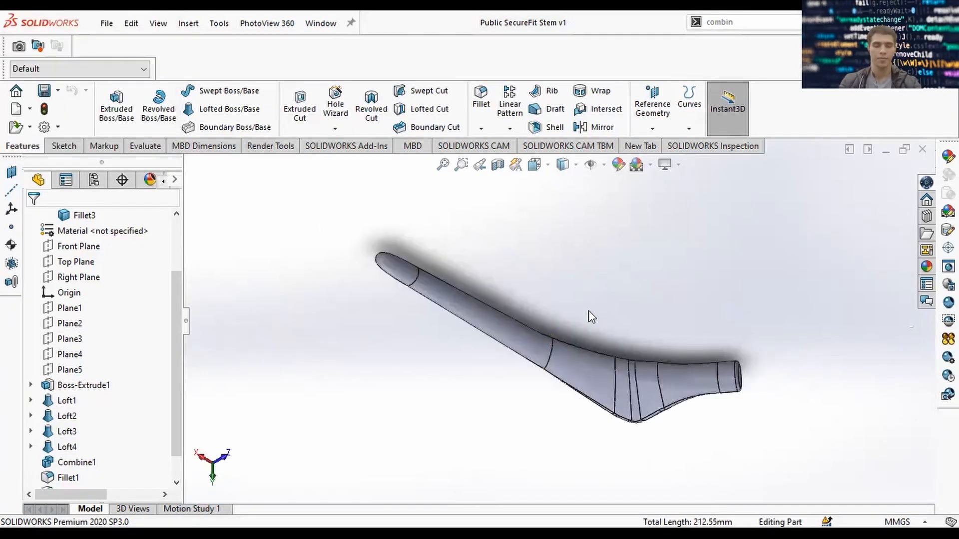
pyautogui.click(720, 28)
pyautogui.write('roll')
pyautogui.press('Return')
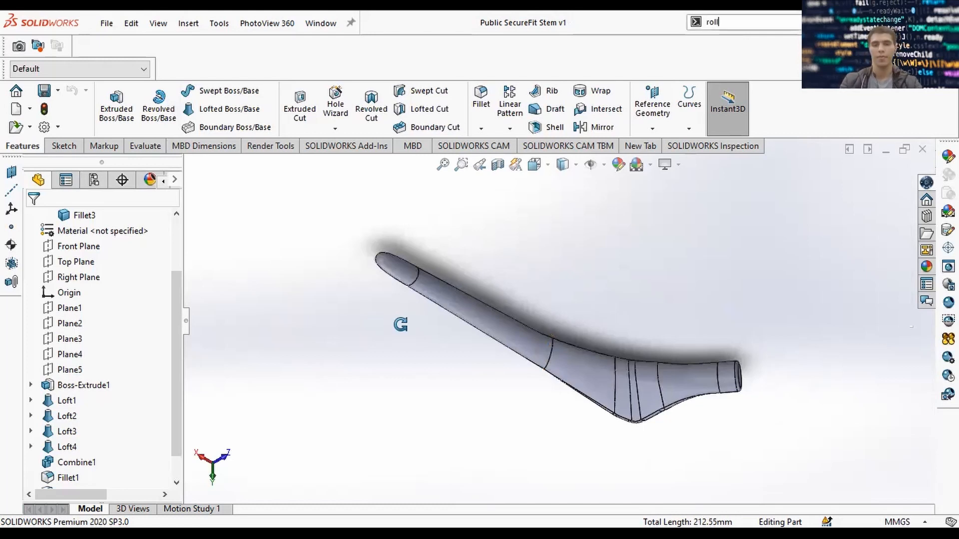
pyautogui.moveTo(782, 274); pyautogui.dragTo(679, 326)
pyautogui.press('Escape')
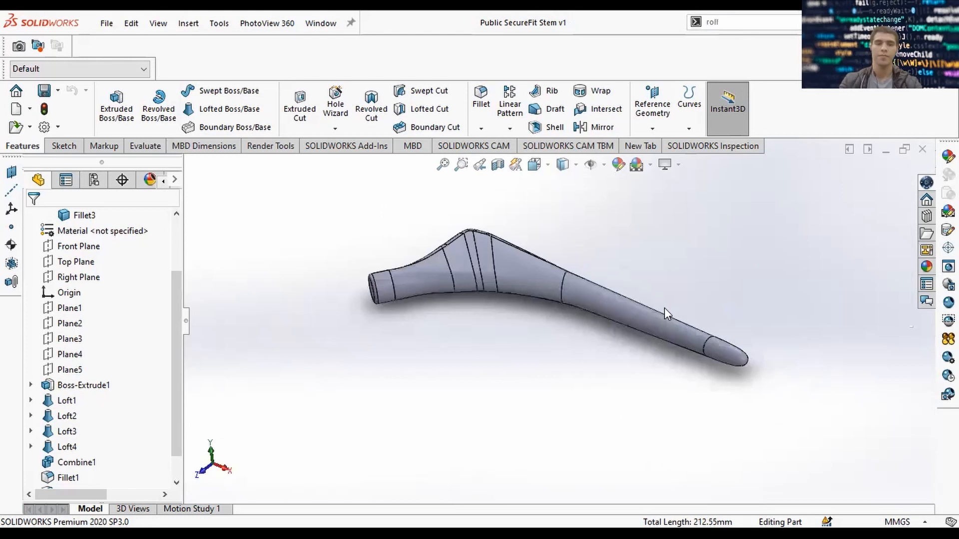
pyautogui.hotkey('alt', 'Left')
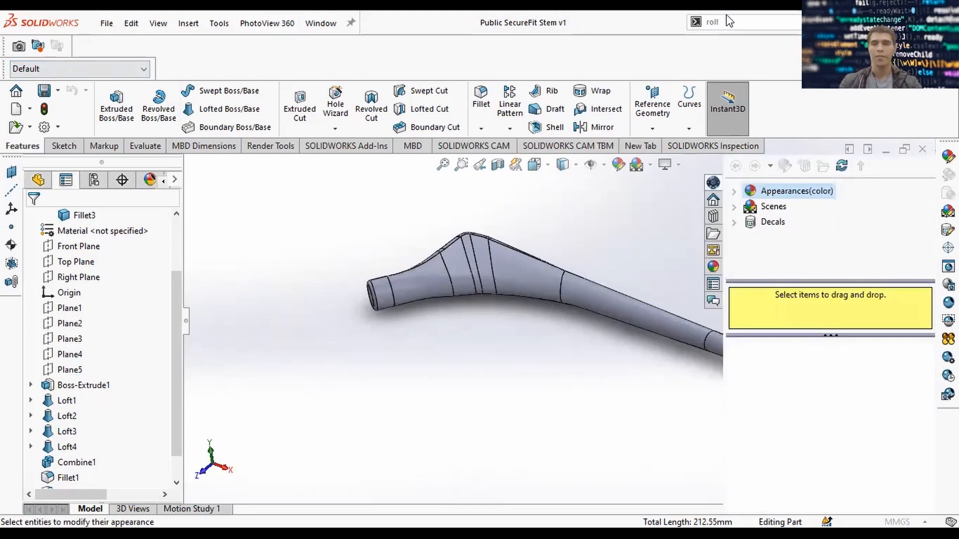
# Cancel the open appearance edit and open the part's material editor with the command search "edit material".
pyautogui.click(727, 21)
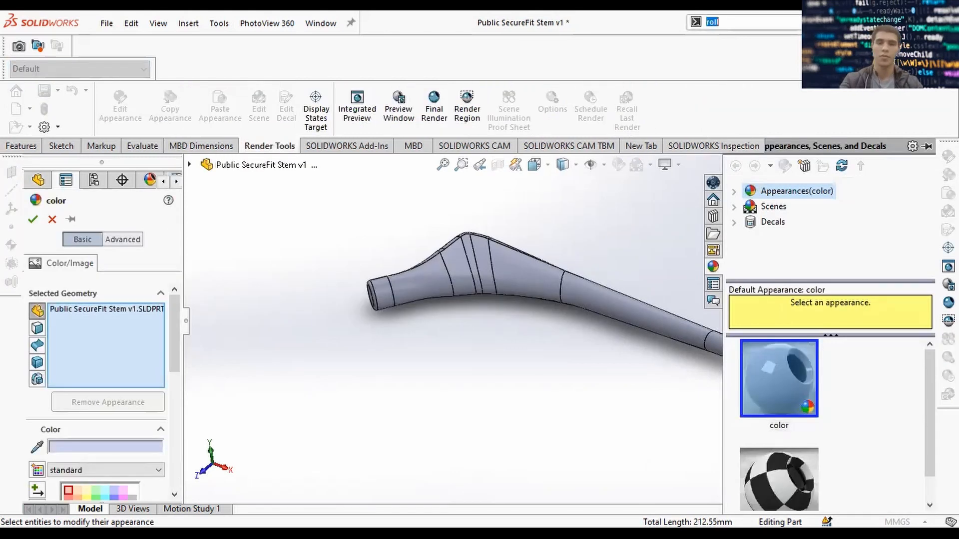
pyautogui.write('edit')
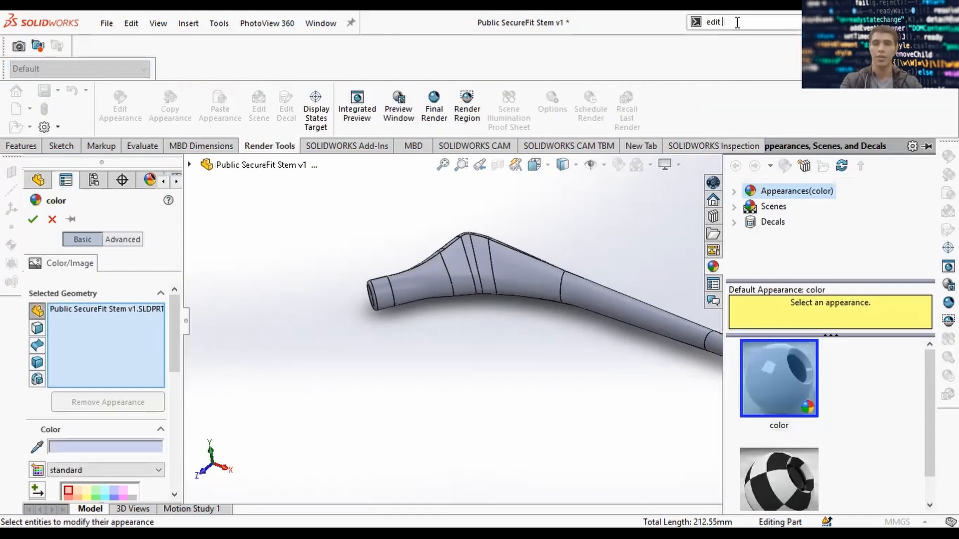
pyautogui.write(' material')
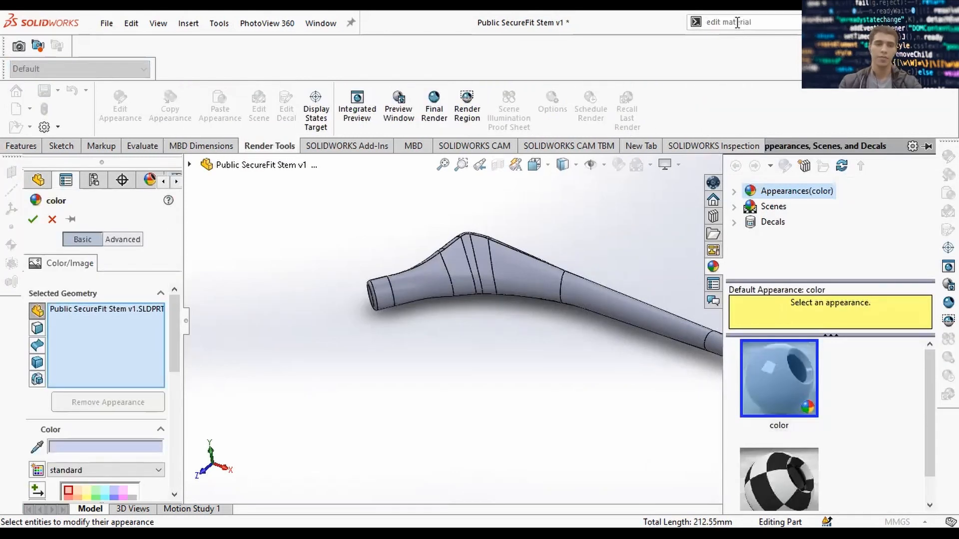
pyautogui.click(52, 219)
pyautogui.click(742, 25)
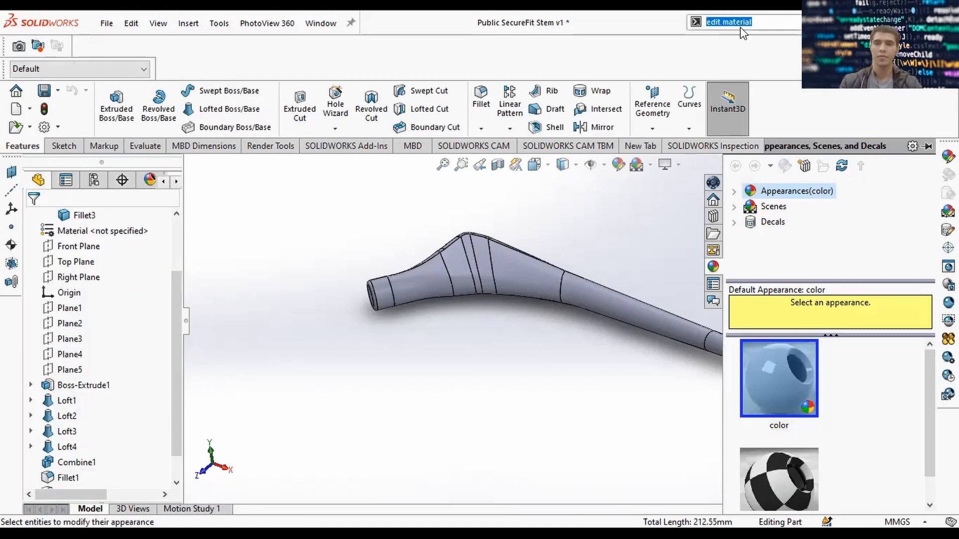
pyautogui.click(441, 171)
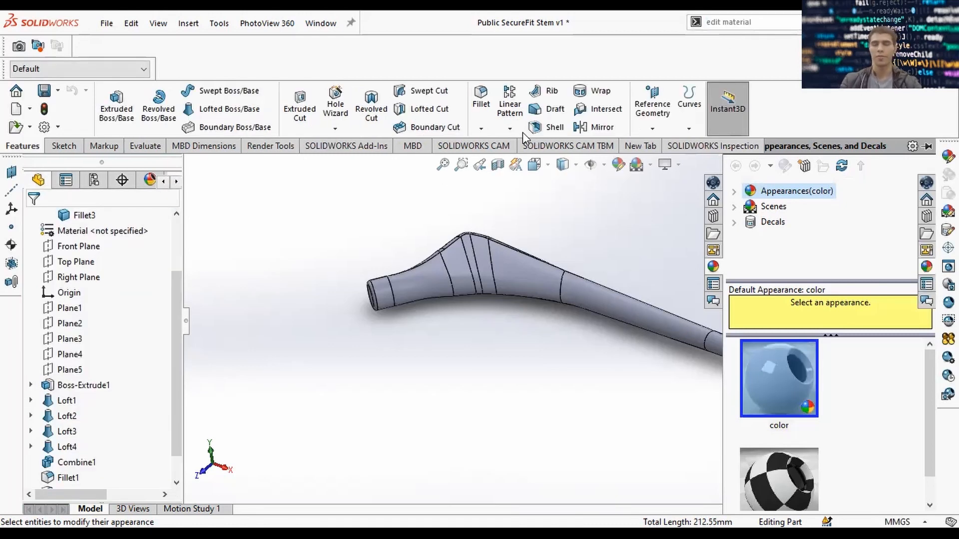
pyautogui.click(724, 28)
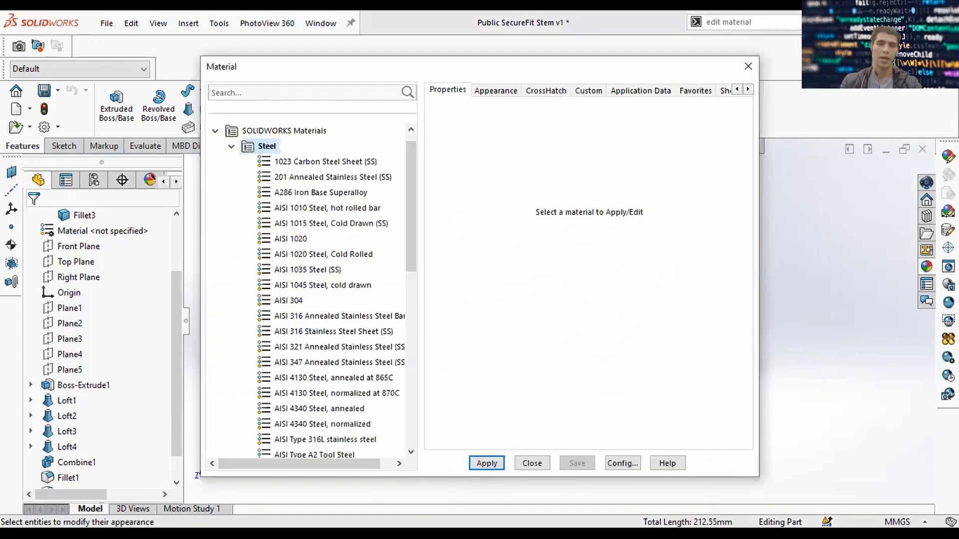
# Search the material library for "tit" and apply Titanium Ti-8Al-1Mo-1V to the part.
pyautogui.click(249, 94)
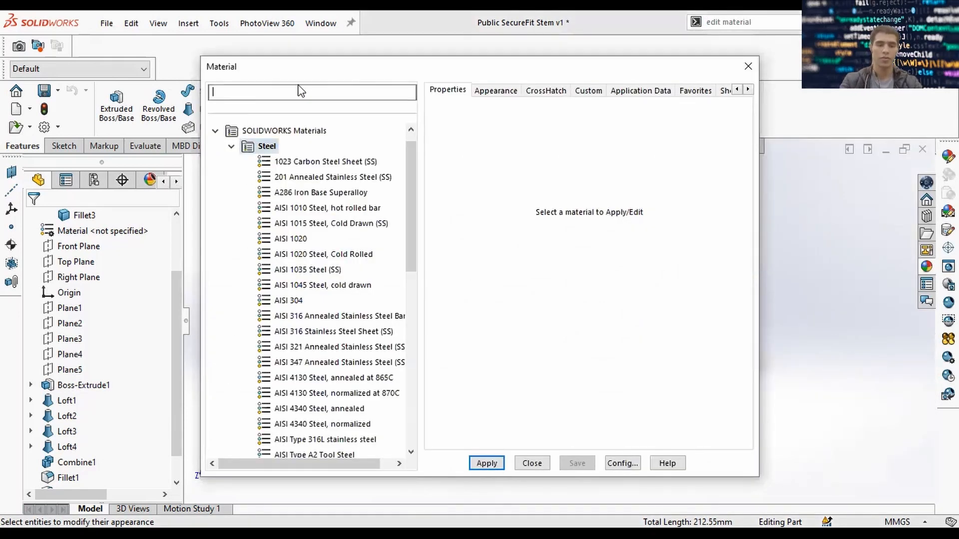
pyautogui.write('tit')
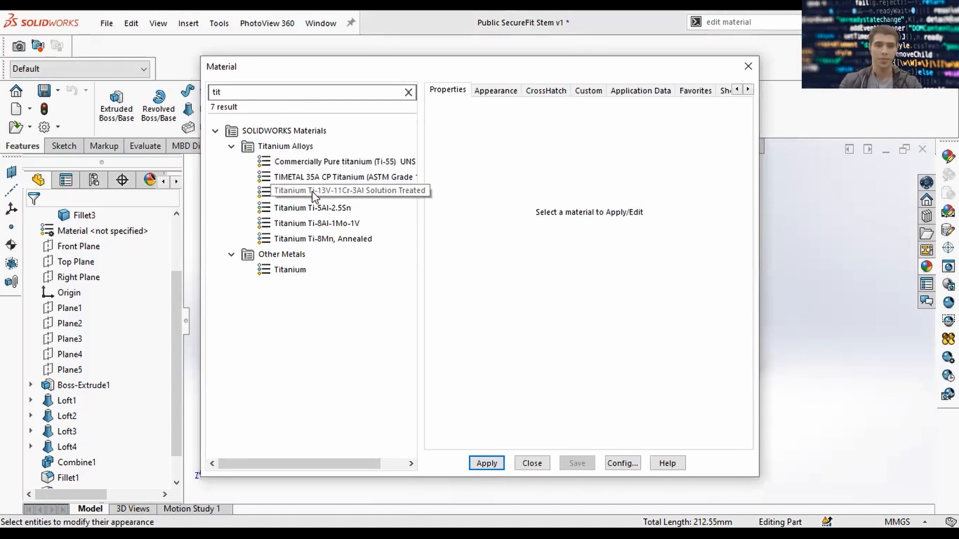
pyautogui.click(293, 212)
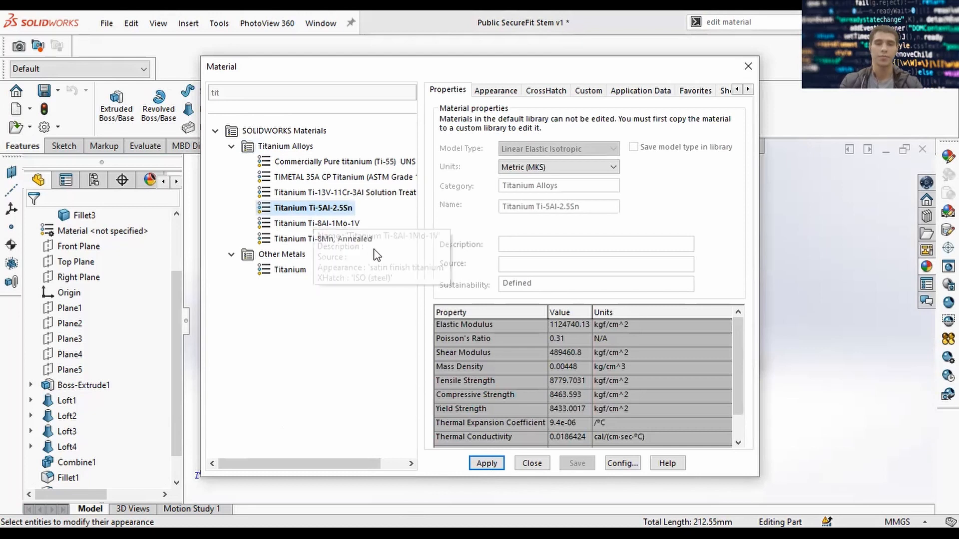
pyautogui.click(336, 225)
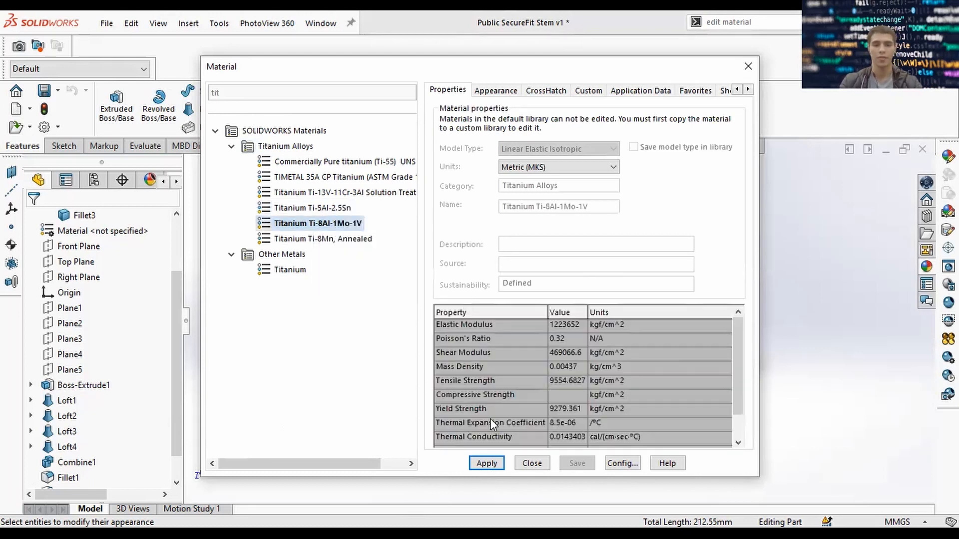
pyautogui.click(482, 465)
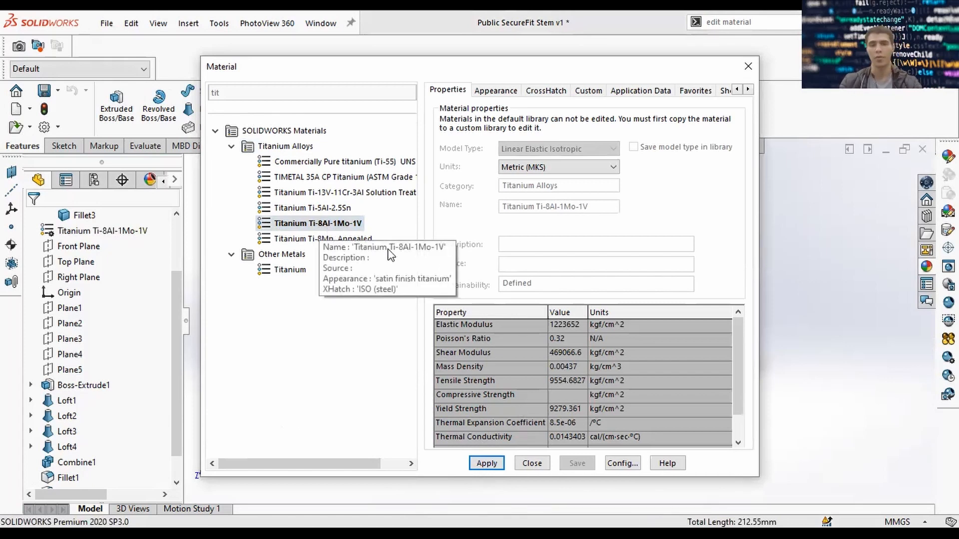
pyautogui.click(748, 67)
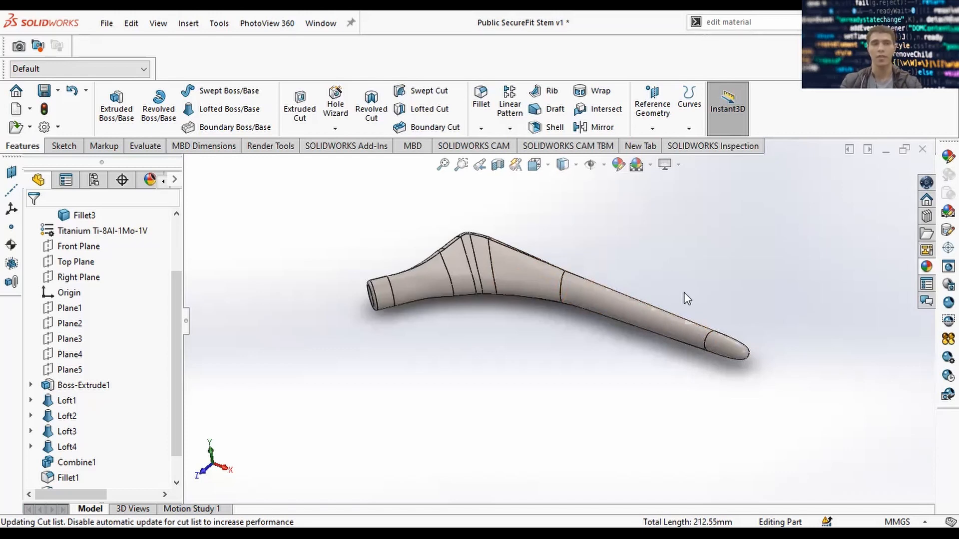
# Open the part's appearance for editing and choose brushed titanium from the titanium metals.
pyautogui.moveTo(708, 289); pyautogui.dragTo(726, 341, button='middle')
pyautogui.click(767, 25)
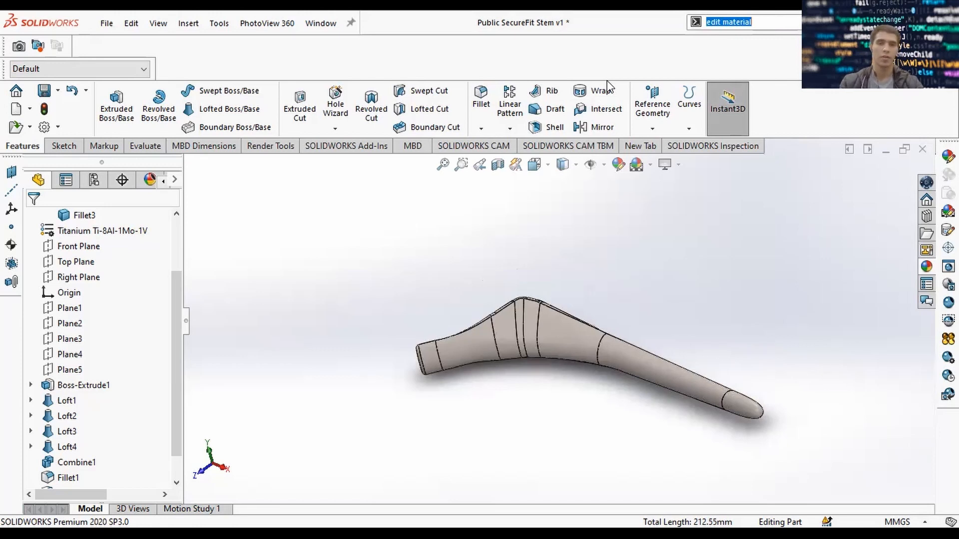
pyautogui.click(267, 23)
pyautogui.click(320, 41)
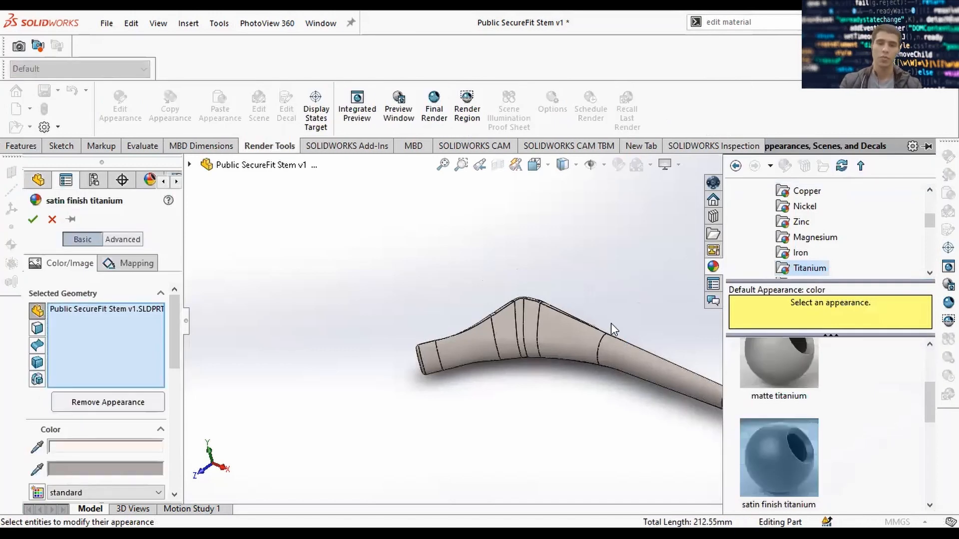
pyautogui.moveTo(611, 328); pyautogui.dragTo(583, 298, button='middle')
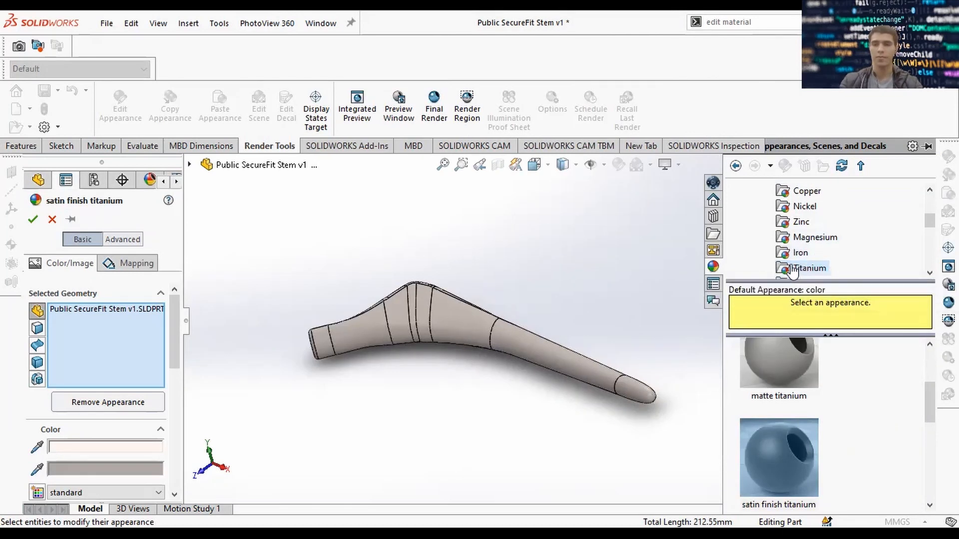
pyautogui.scroll(-3, 794, 413)
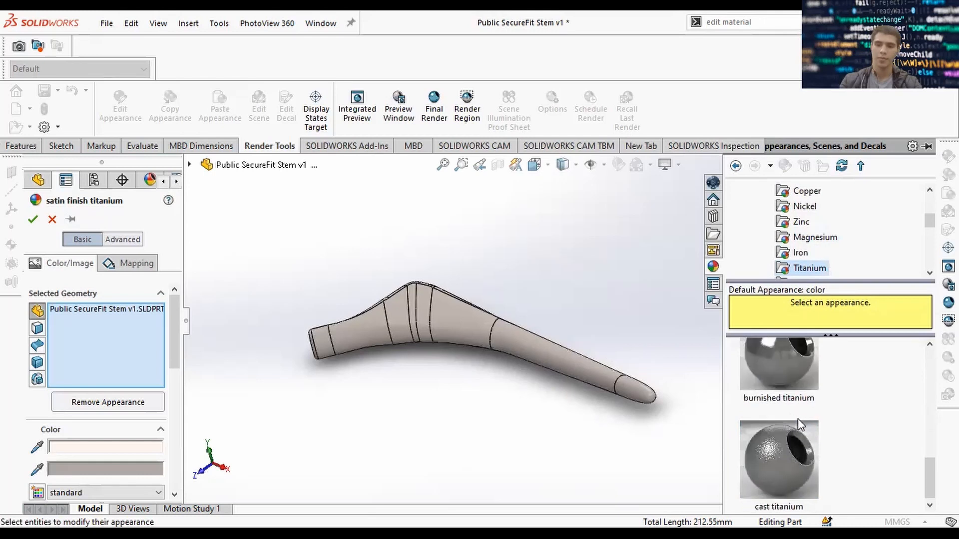
pyautogui.scroll(5, 798, 419)
pyautogui.click(793, 392)
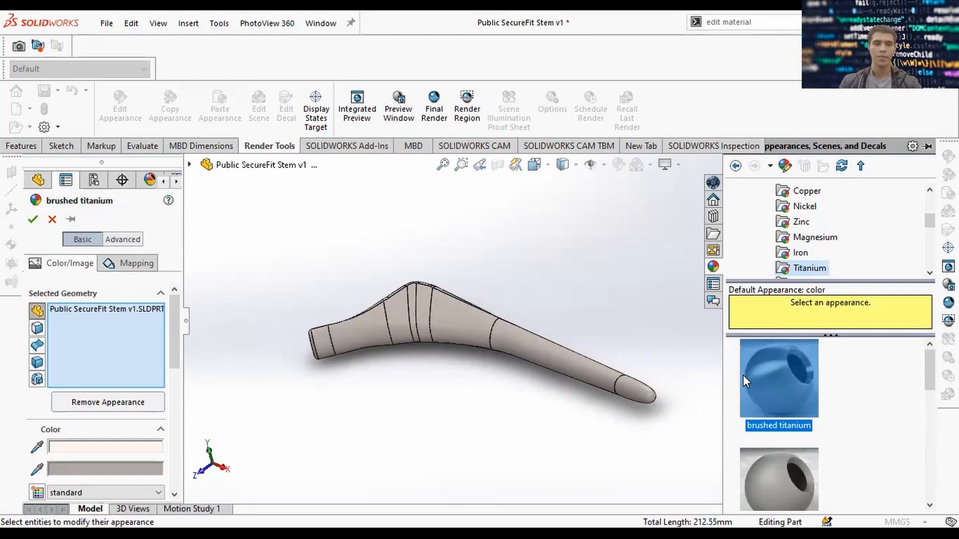
# Assign the brushed titanium appearance to the whole stem part and accept the appearance edit.
pyautogui.moveTo(793, 379)
pyautogui.mouseDown()
pyautogui.moveTo(715, 370)
pyautogui.moveTo(622, 378)
pyautogui.moveTo(707, 417)
pyautogui.moveTo(364, 303)
pyautogui.mouseUp()
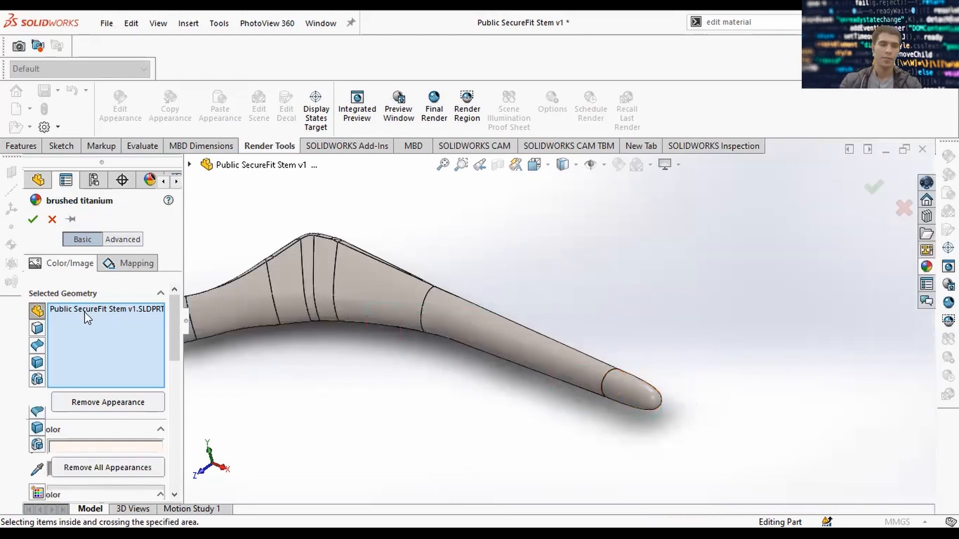
pyautogui.click(927, 267)
pyautogui.click(775, 365)
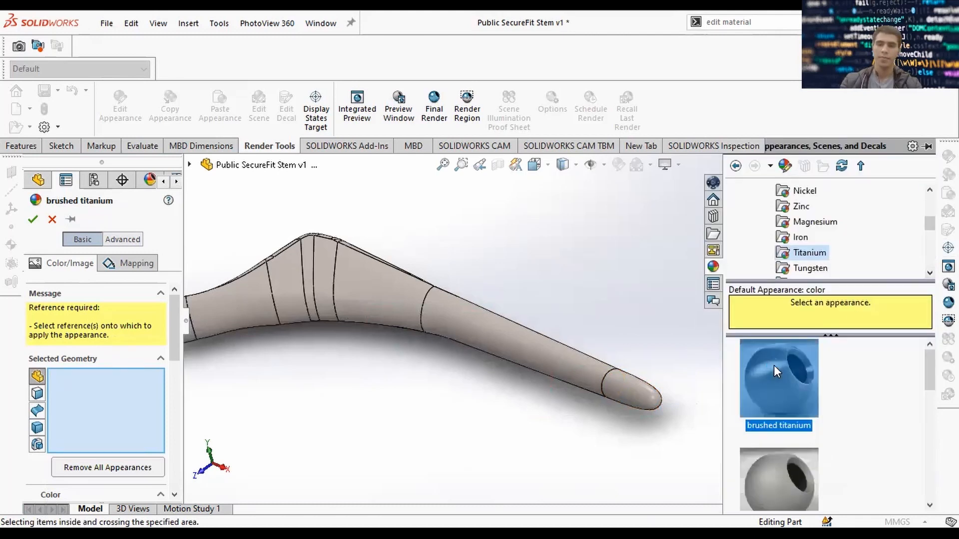
pyautogui.moveTo(774, 365)
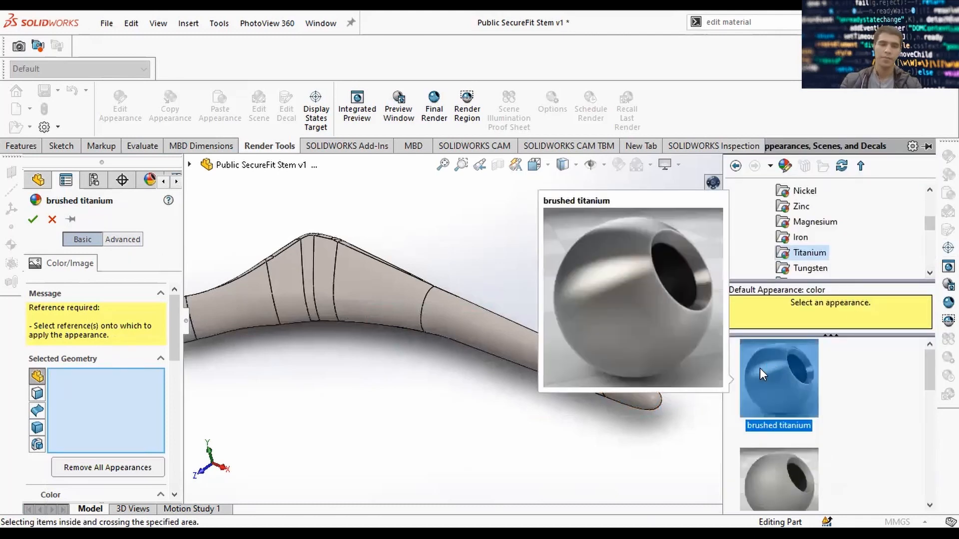
pyautogui.click(288, 303)
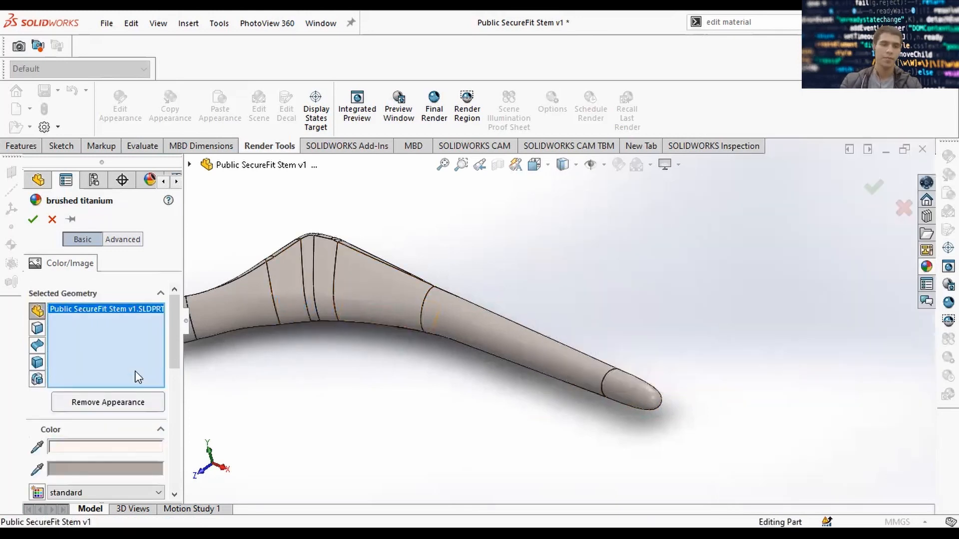
pyautogui.scroll(2, 463, 303)
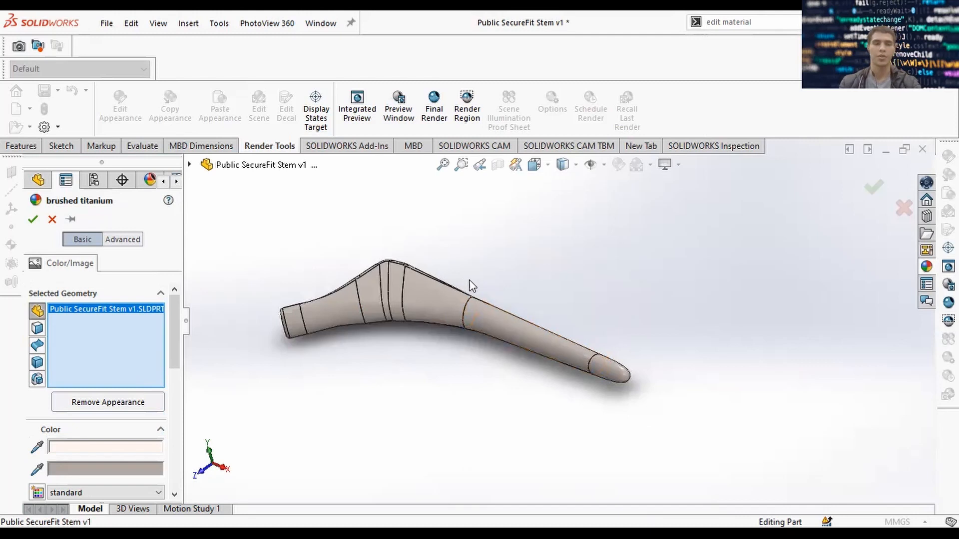
pyautogui.click(33, 220)
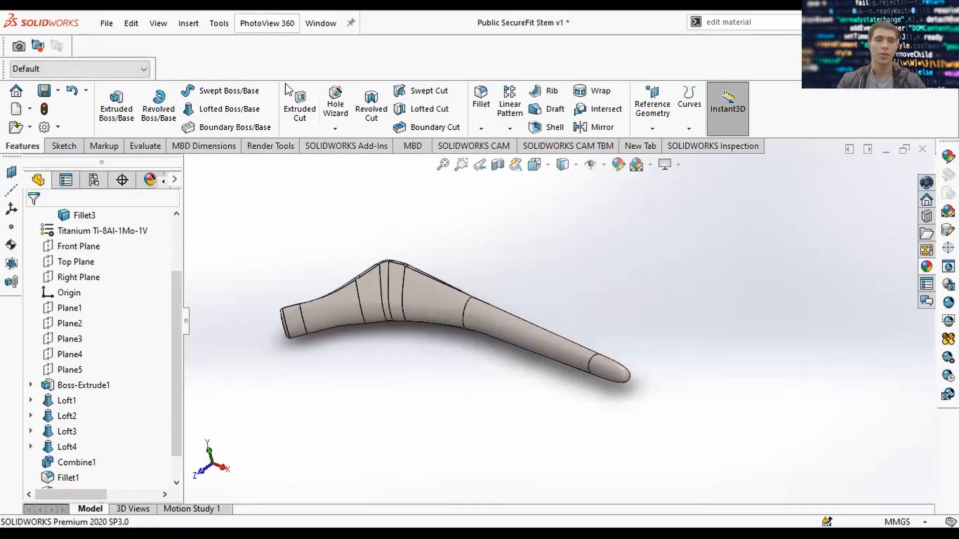
# Edit the scene and apply the Reflective Floor Black studio scene behind the stem.
pyautogui.click(267, 23)
pyautogui.click(276, 105)
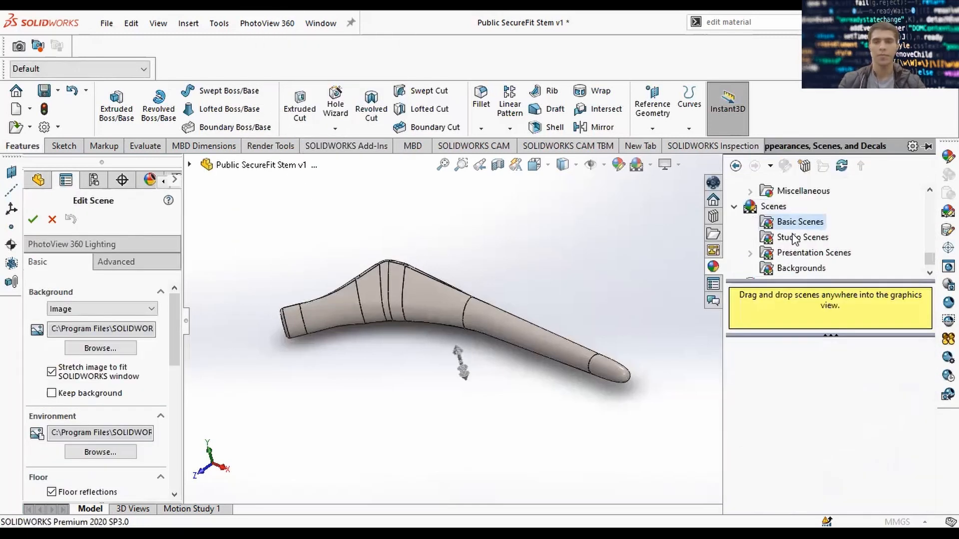
pyautogui.click(795, 238)
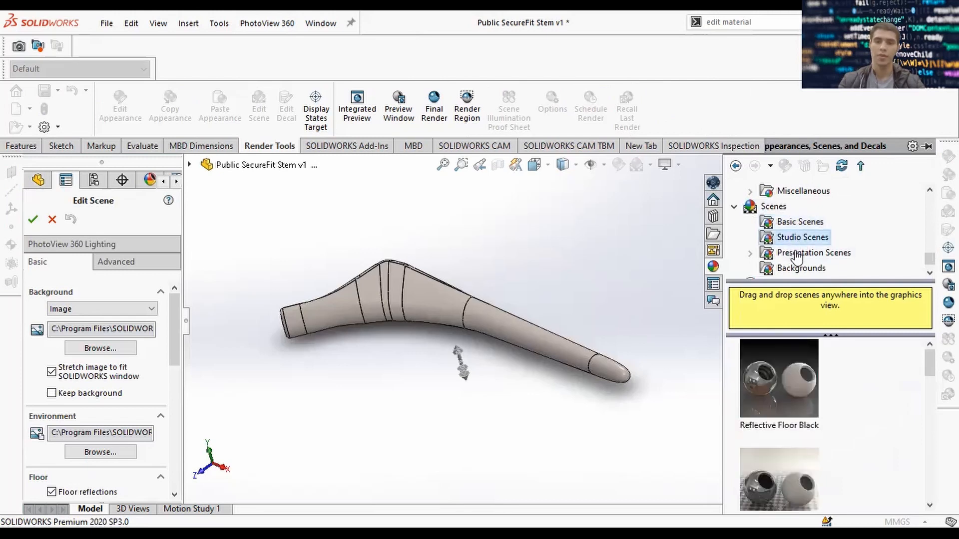
pyautogui.moveTo(779, 378); pyautogui.dragTo(577, 301)
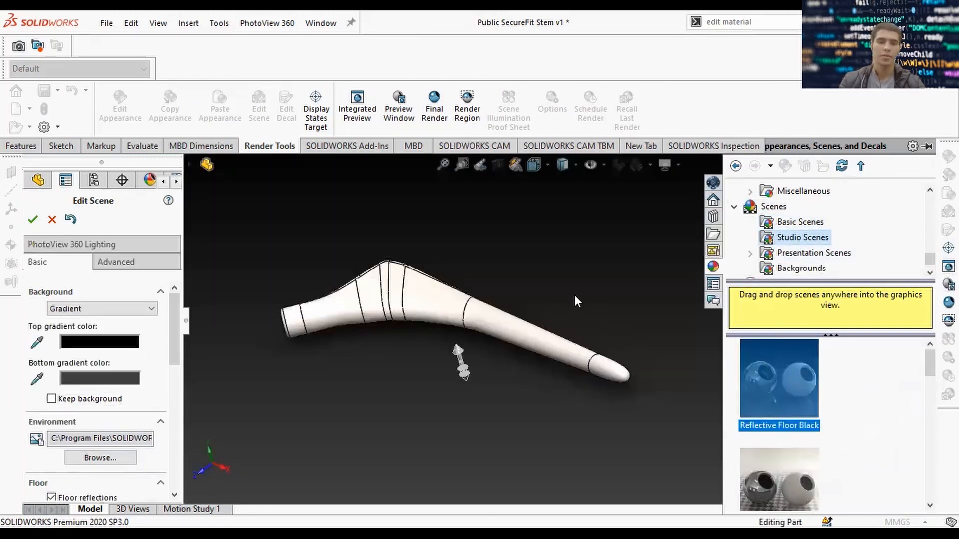
pyautogui.moveTo(575, 296); pyautogui.dragTo(586, 321, button='middle')
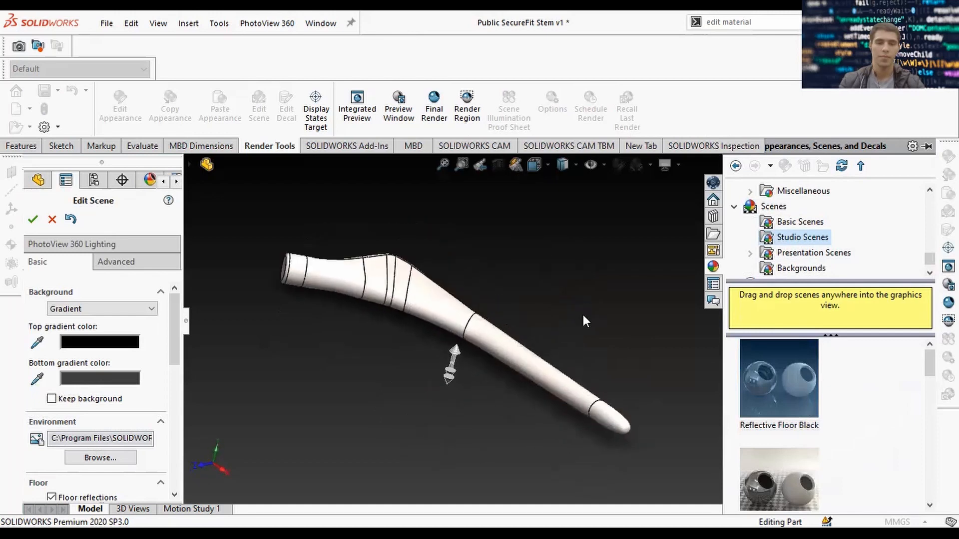
pyautogui.click(637, 228)
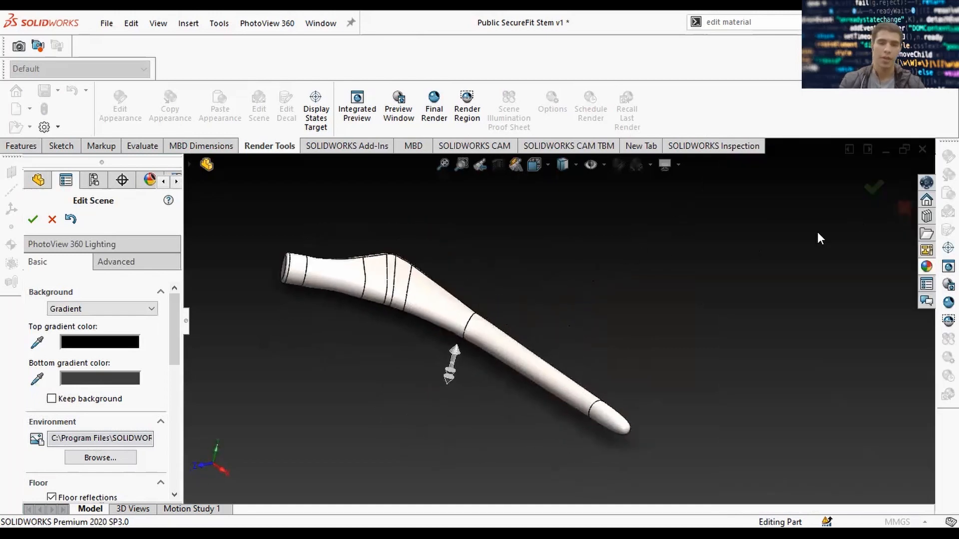
# Accept the scene edit and examine the titanium stem from several sides against the black background.
pyautogui.press('Return')
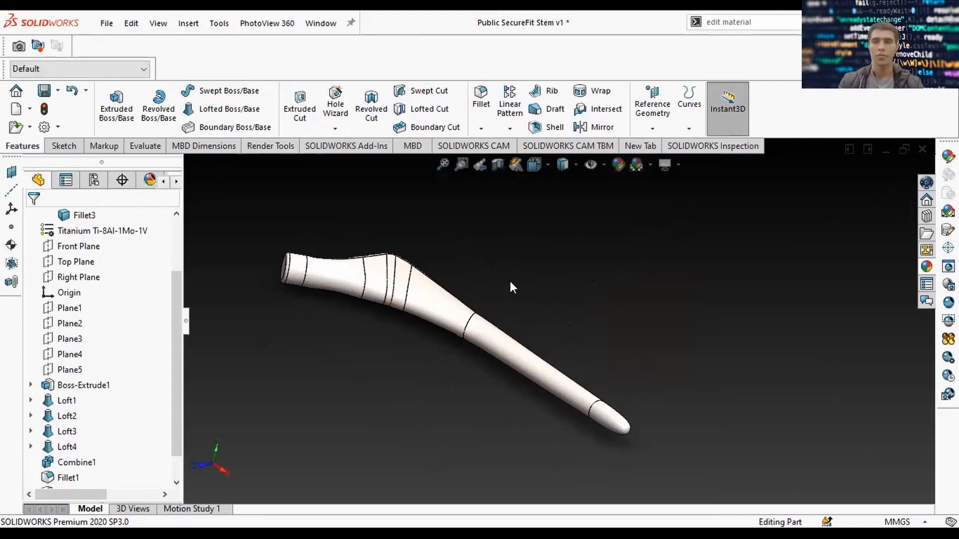
pyautogui.keyDown('ctrl'); pyautogui.moveTo(405, 350); pyautogui.dragTo(522, 331, button='middle'); pyautogui.keyUp('ctrl')
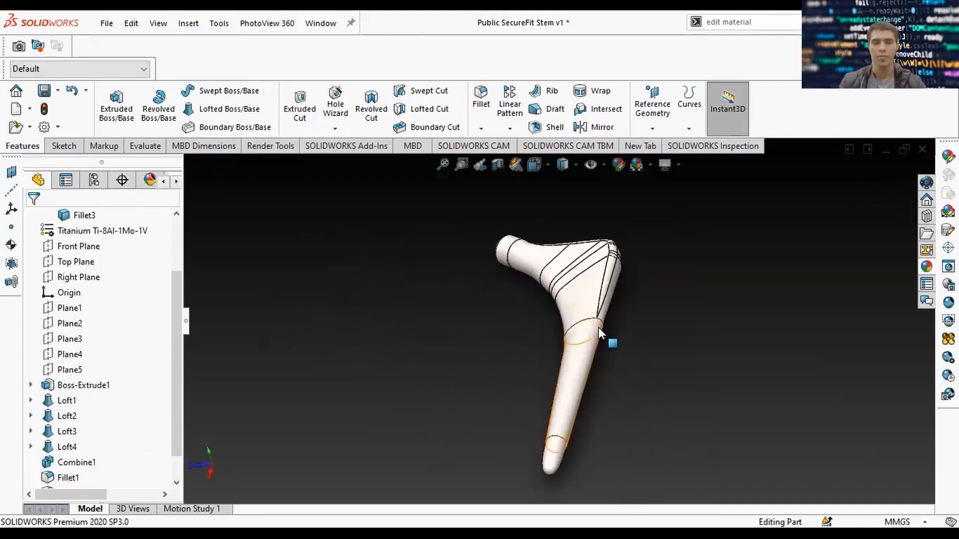
pyautogui.moveTo(599, 330)
pyautogui.mouseDown(button='middle')
pyautogui.moveTo(541, 297)
pyautogui.moveTo(492, 216)
pyautogui.moveTo(458, 336)
pyautogui.moveTo(484, 268)
pyautogui.moveTo(476, 305)
pyautogui.mouseUp(button='middle')
pyautogui.moveTo(480, 367); pyautogui.dragTo(564, 407, button='middle')
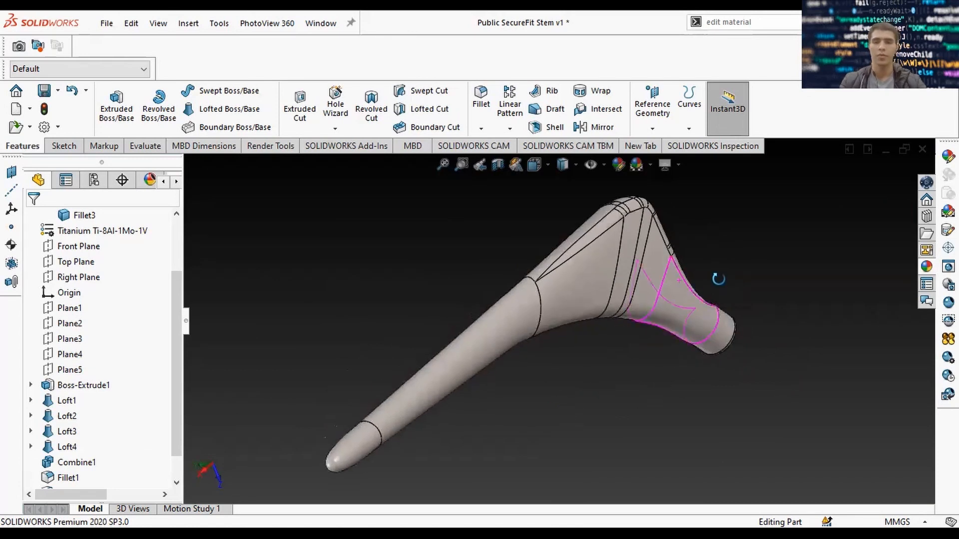
pyautogui.moveTo(717, 274); pyautogui.dragTo(505, 390, button='middle')
pyautogui.moveTo(735, 278); pyautogui.dragTo(813, 324, button='middle')
pyautogui.keyDown('ctrl'); pyautogui.moveTo(693, 352); pyautogui.dragTo(672, 315, button='middle'); pyautogui.keyUp('ctrl')
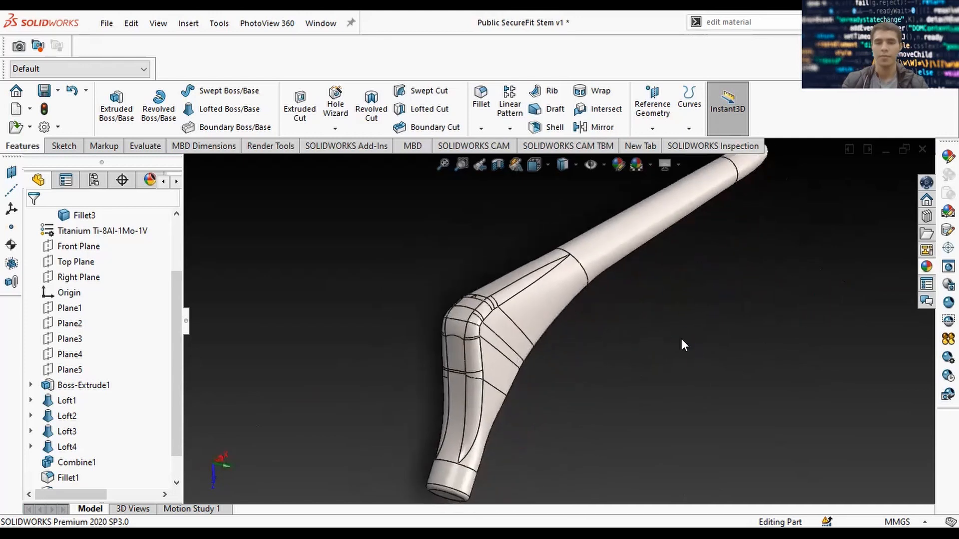
pyautogui.scroll(2, 604, 355)
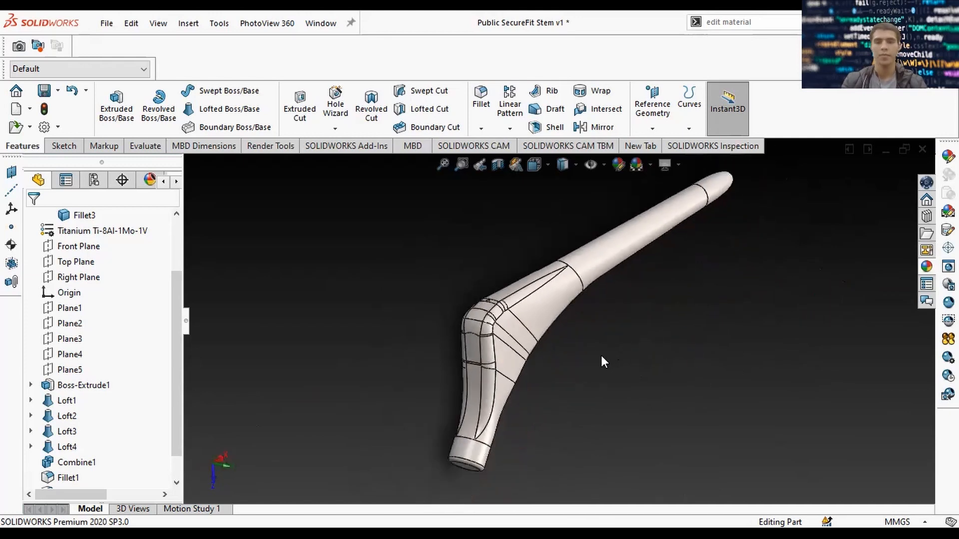
pyautogui.moveTo(564, 349); pyautogui.dragTo(507, 295, button='middle')
# Switch to an angled corner view of the stem and roll the view until the neck points up and the tip down.
pyautogui.press('space')
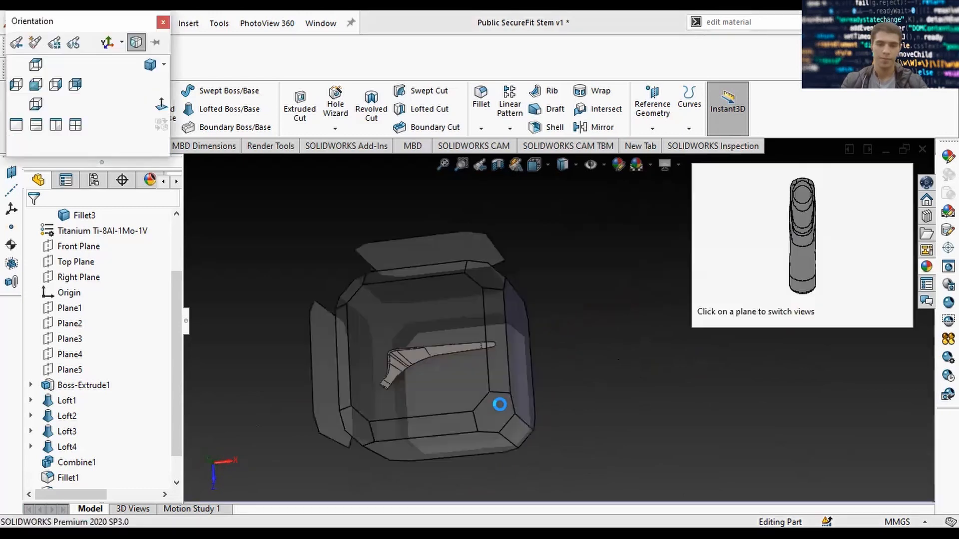
pyautogui.click(500, 404)
pyautogui.moveTo(538, 377)
pyautogui.mouseDown(button='middle')
pyautogui.moveTo(551, 354)
pyautogui.moveTo(542, 388)
pyautogui.moveTo(520, 381)
pyautogui.mouseUp(button='middle')
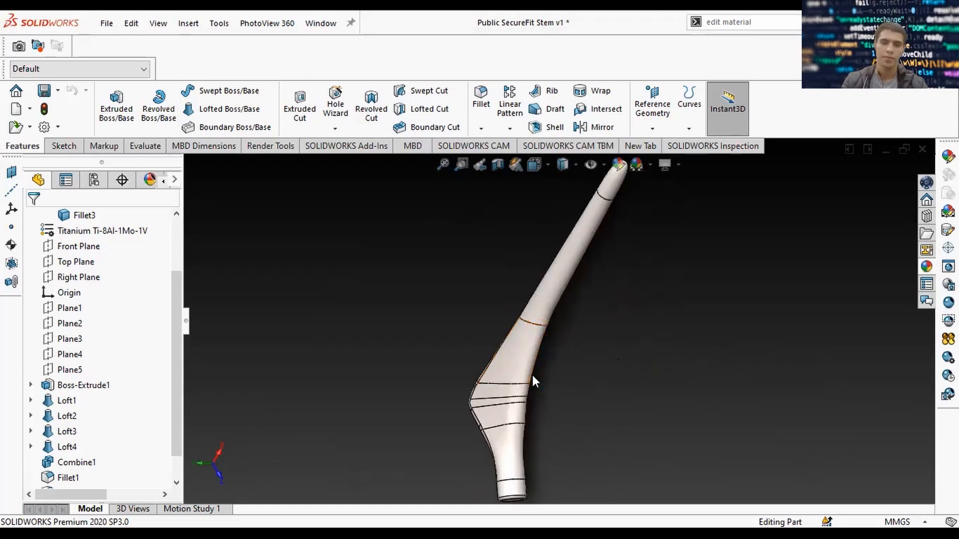
pyautogui.rightClick(598, 338)
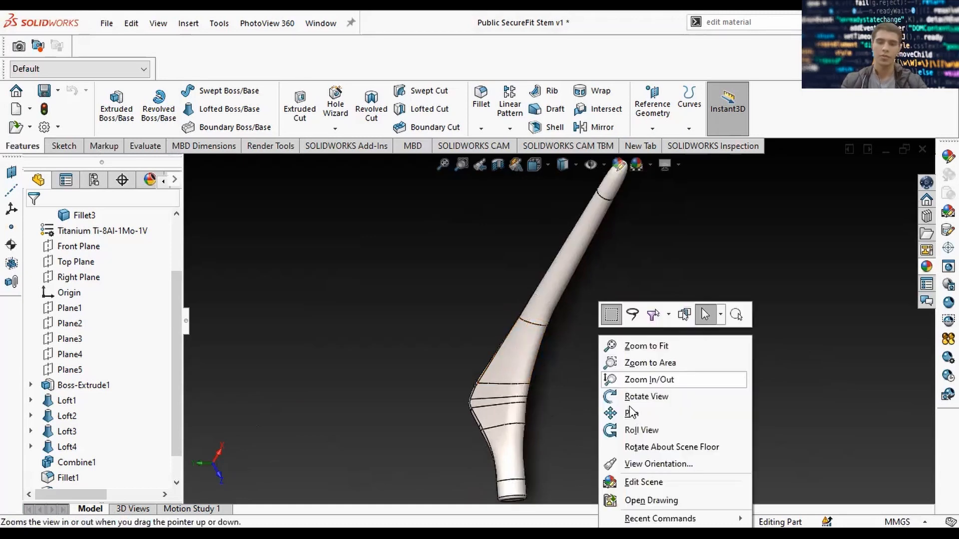
pyautogui.click(634, 431)
pyautogui.moveTo(633, 431); pyautogui.dragTo(489, 414)
pyautogui.press('Escape')
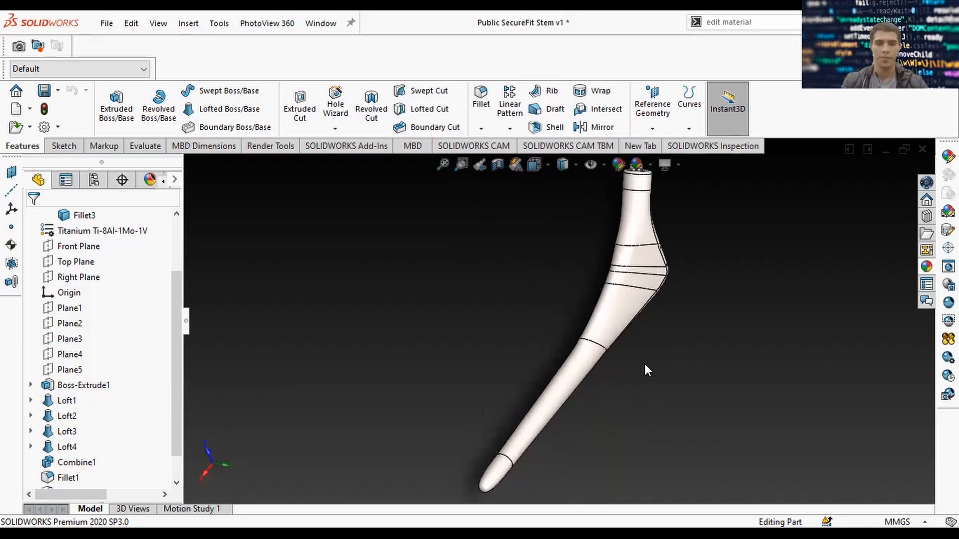
# Frame the upright stem fully in the view and run a PhotoView 360 final render of it.
pyautogui.scroll(-1, 653, 343)
pyautogui.scroll(1, 653, 343)
pyautogui.keyDown('ctrl'); pyautogui.moveTo(653, 341); pyautogui.dragTo(647, 351, button='middle'); pyautogui.keyUp('ctrl')
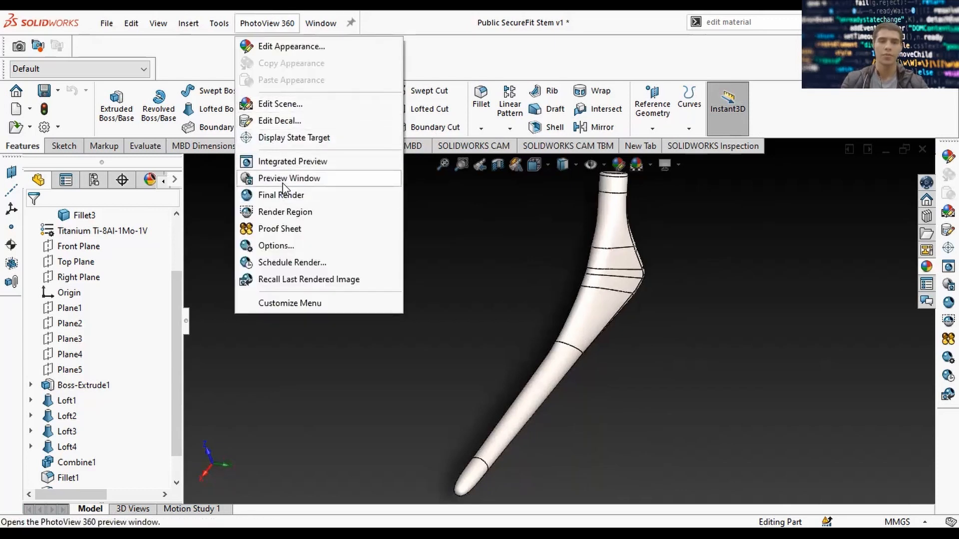
pyautogui.click(283, 182)
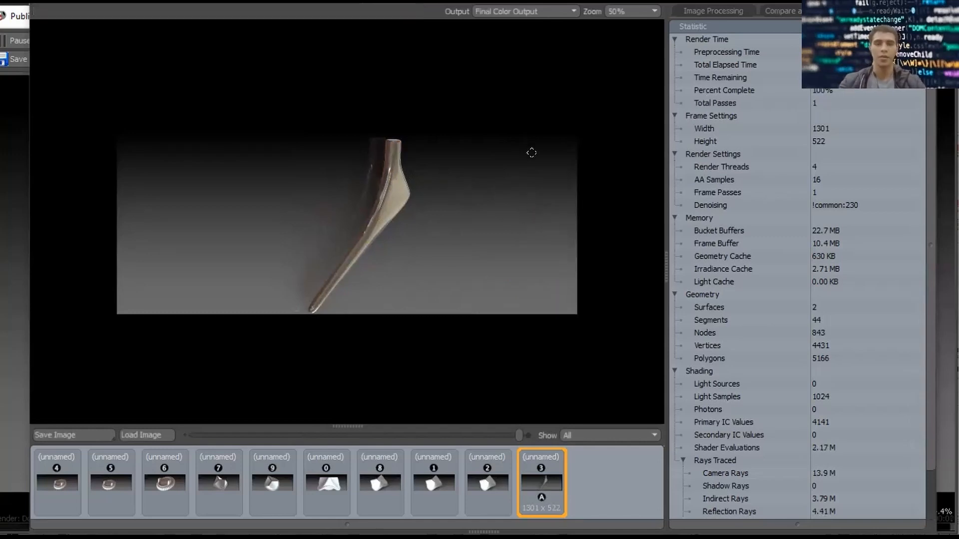
# Save the rendered image as a JPEG named "Public SecureFit Stem Render v1" in the Downloads folder.
pyautogui.click(86, 436)
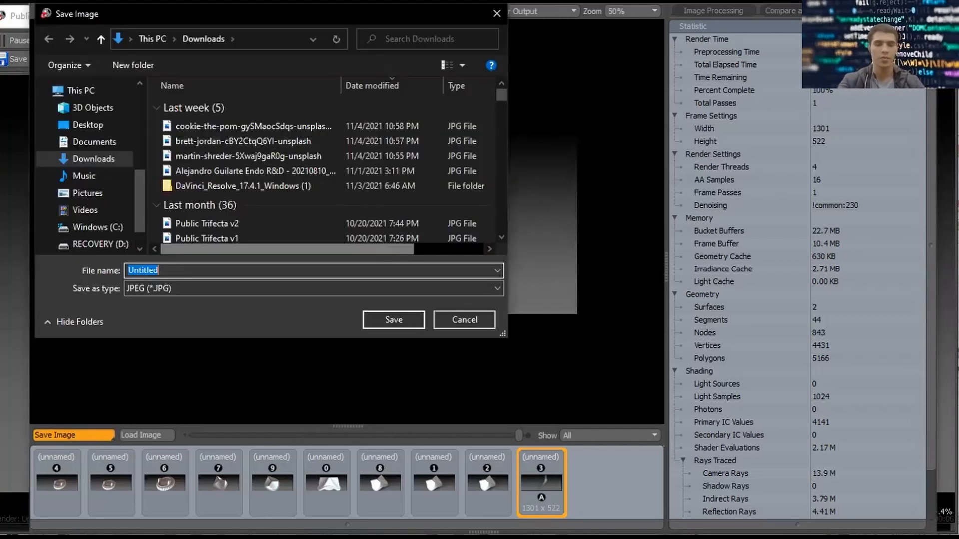
pyautogui.write('Public ')
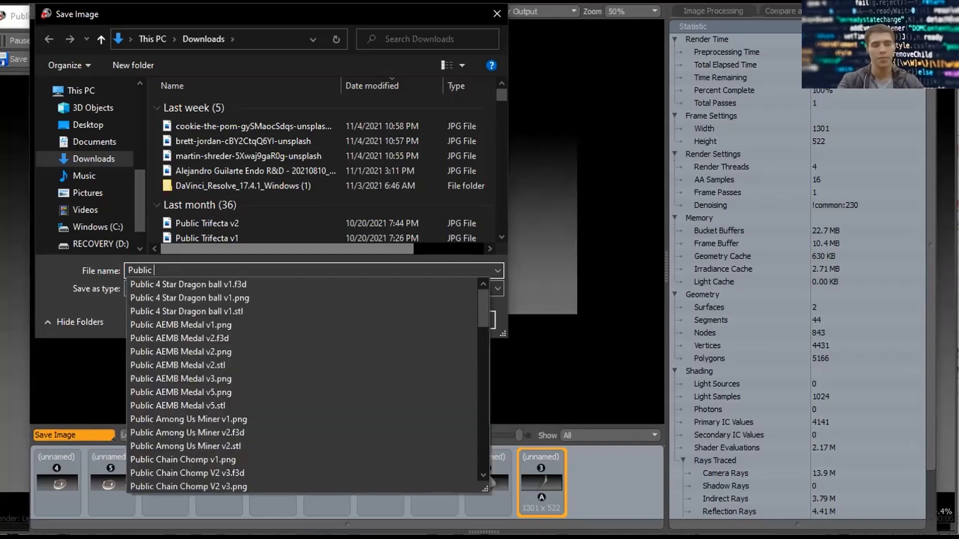
pyautogui.write('SecureF')
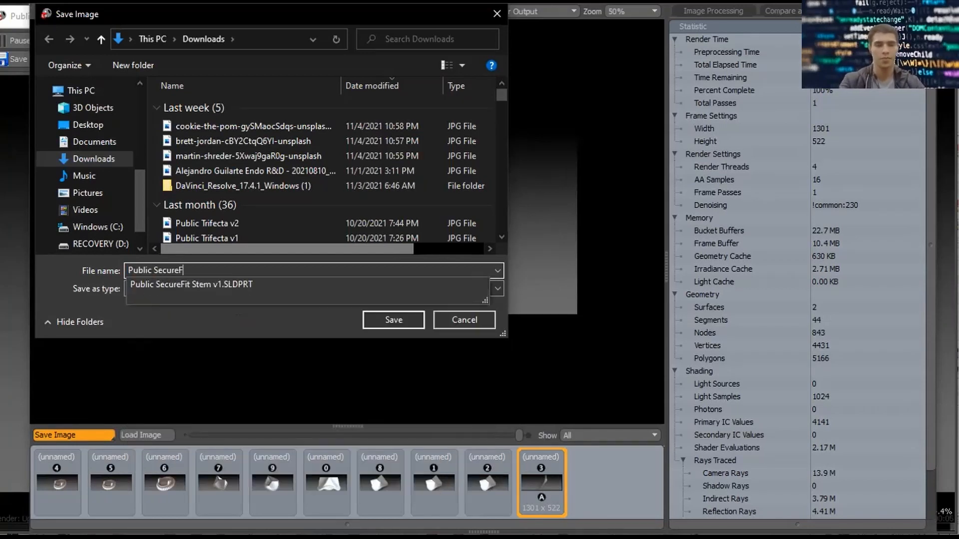
pyautogui.write('it Stem ')
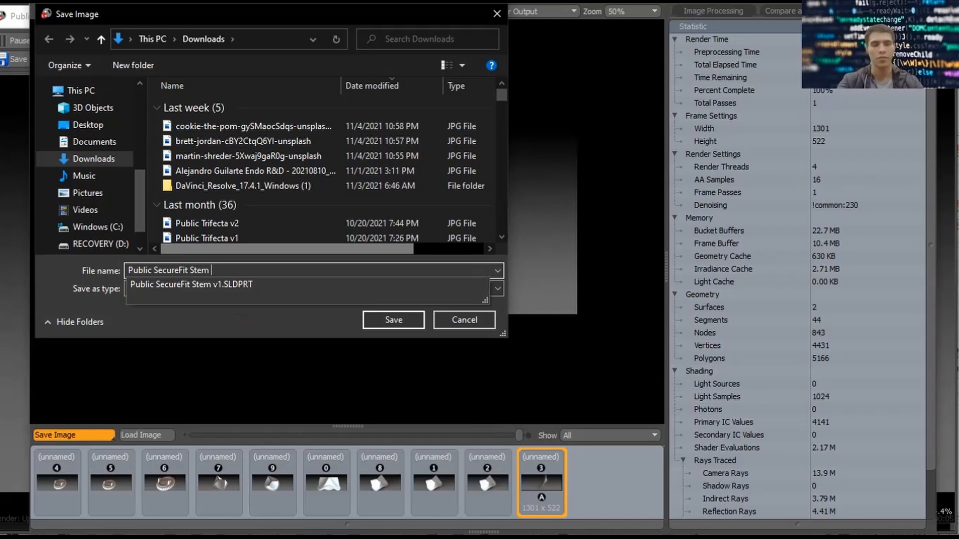
pyautogui.write('Render v1')
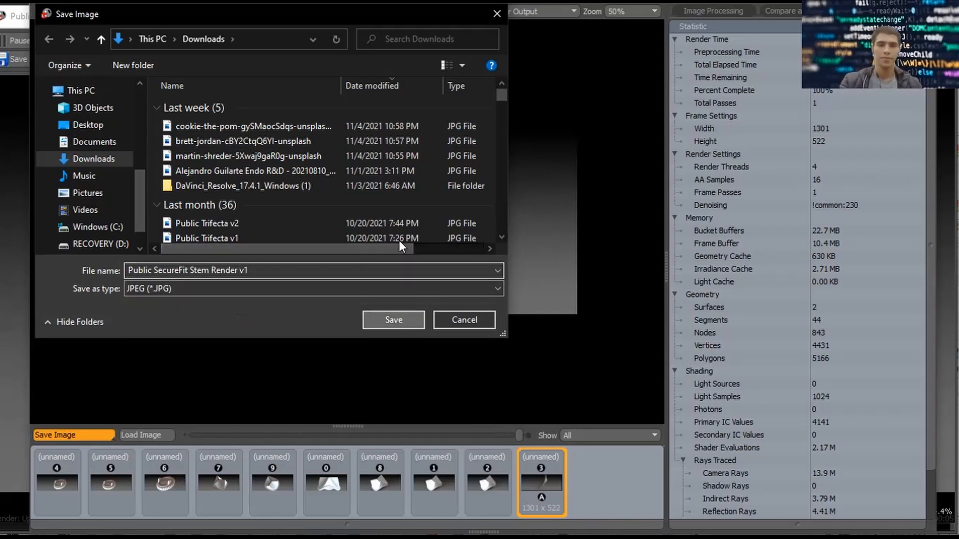
pyautogui.press('Return')
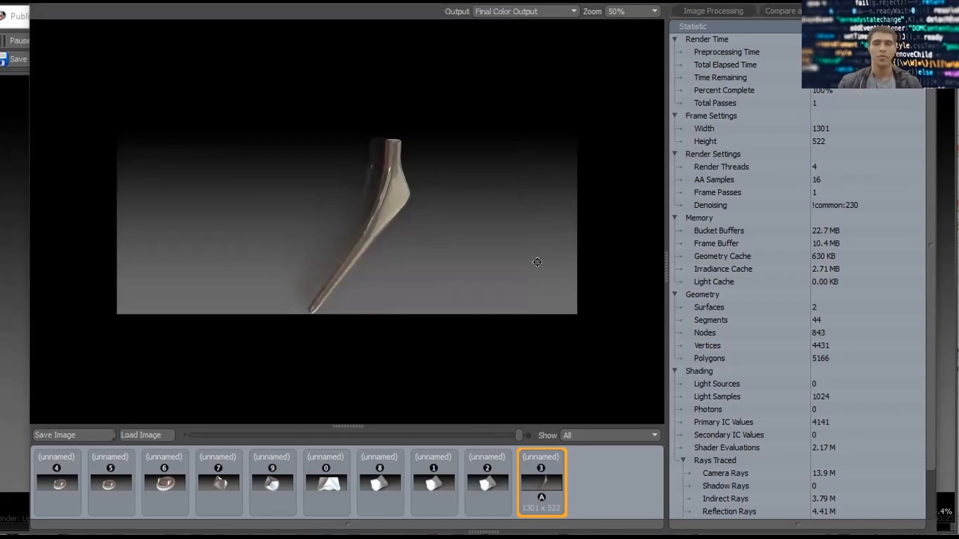